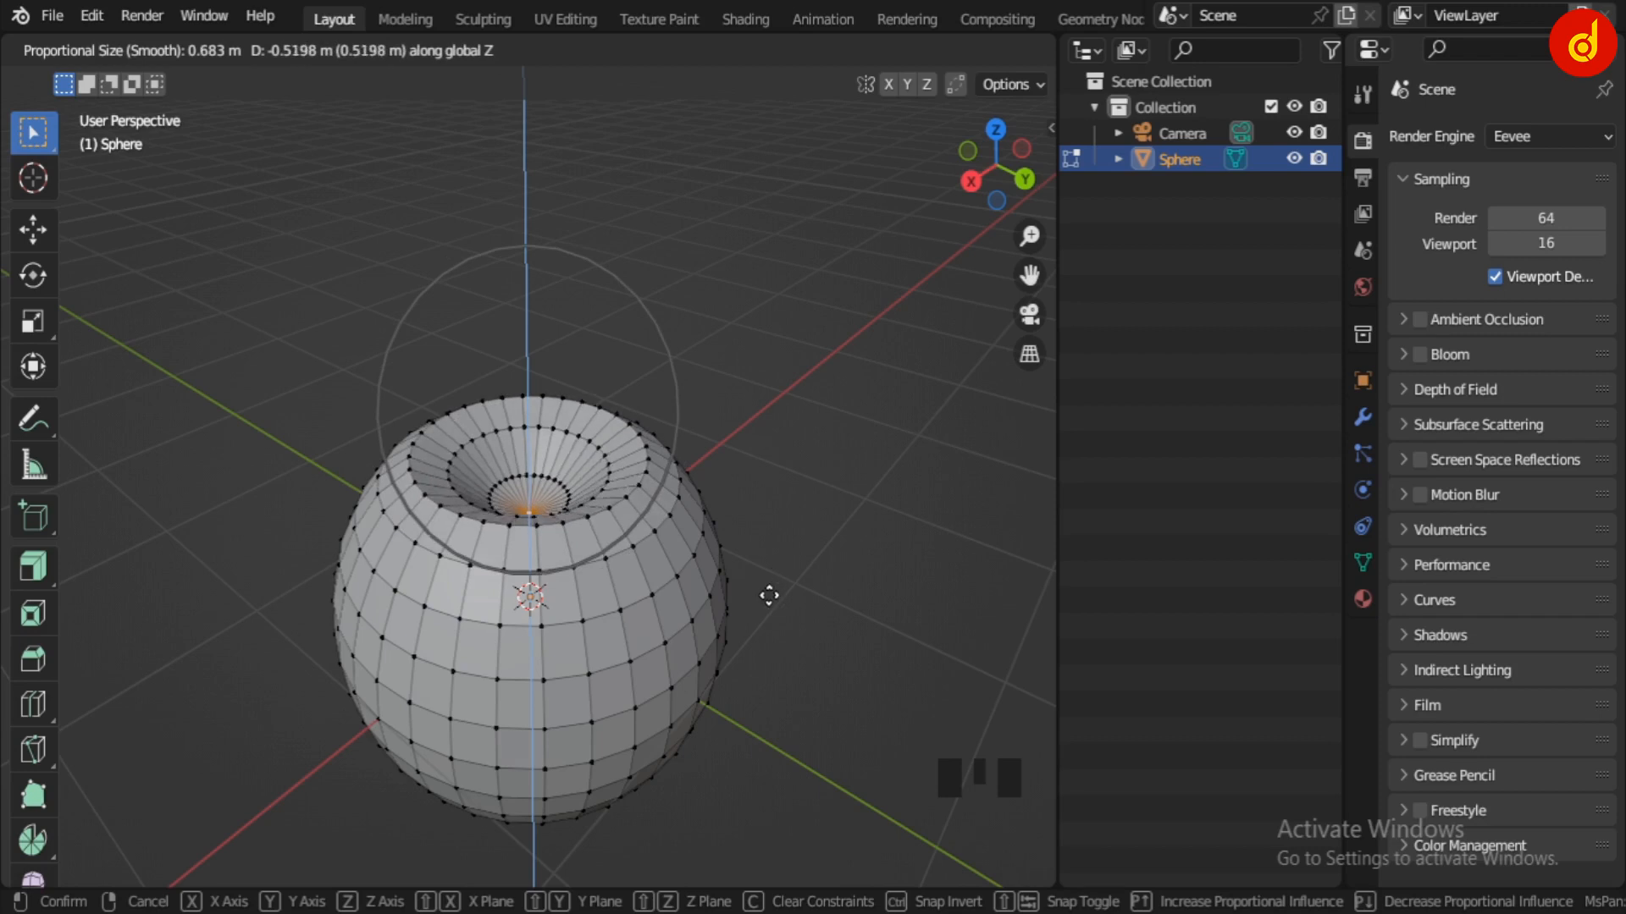
# Step: Sink the sphere's top pole about 0.52 m and raise its bottom pole about 0.35 m along Z with smooth proportional editing
pyautogui.scroll(-1, 769, 600)
pyautogui.click(769, 603)
pyautogui.moveTo(768, 603); pyautogui.dragTo(646, 708, button='middle')
pyautogui.scroll(-2, 650, 647)
pyautogui.scroll(1, 584, 639)
pyautogui.click(567, 631)
pyautogui.press('g')
pyautogui.press('z')
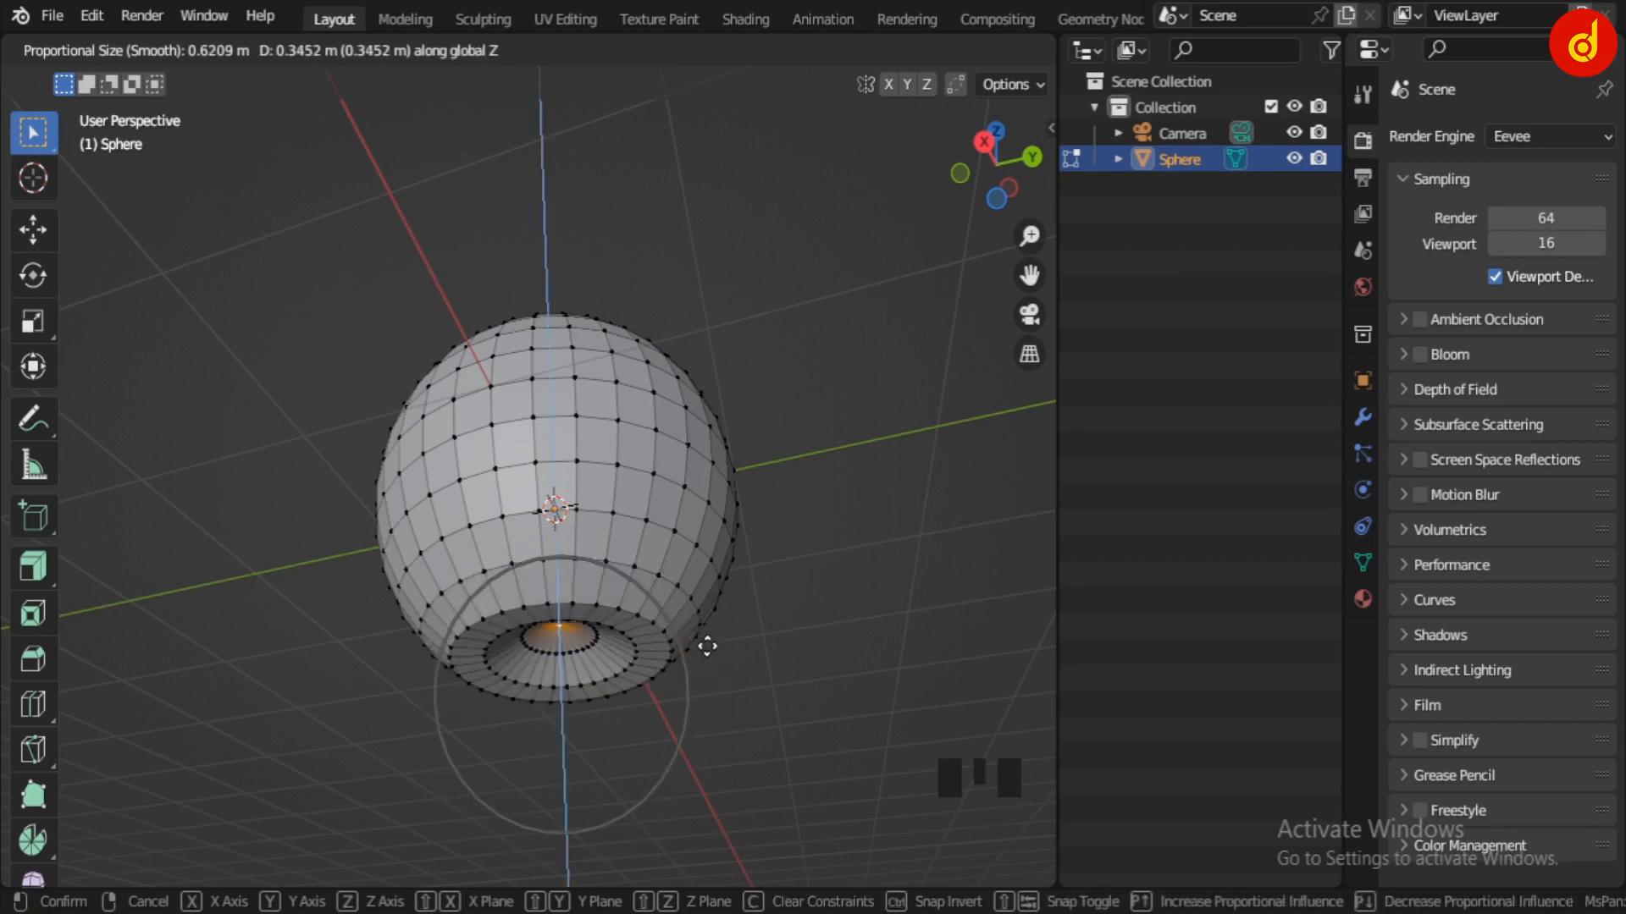
pyautogui.click(707, 643)
pyautogui.moveTo(707, 643); pyautogui.dragTo(647, 795, button='middle')
pyautogui.scroll(2, 755, 675)
pyautogui.scroll(-1, 726, 617)
pyautogui.moveTo(726, 617); pyautogui.dragTo(766, 284, button='middle')
pyautogui.press('Tab')
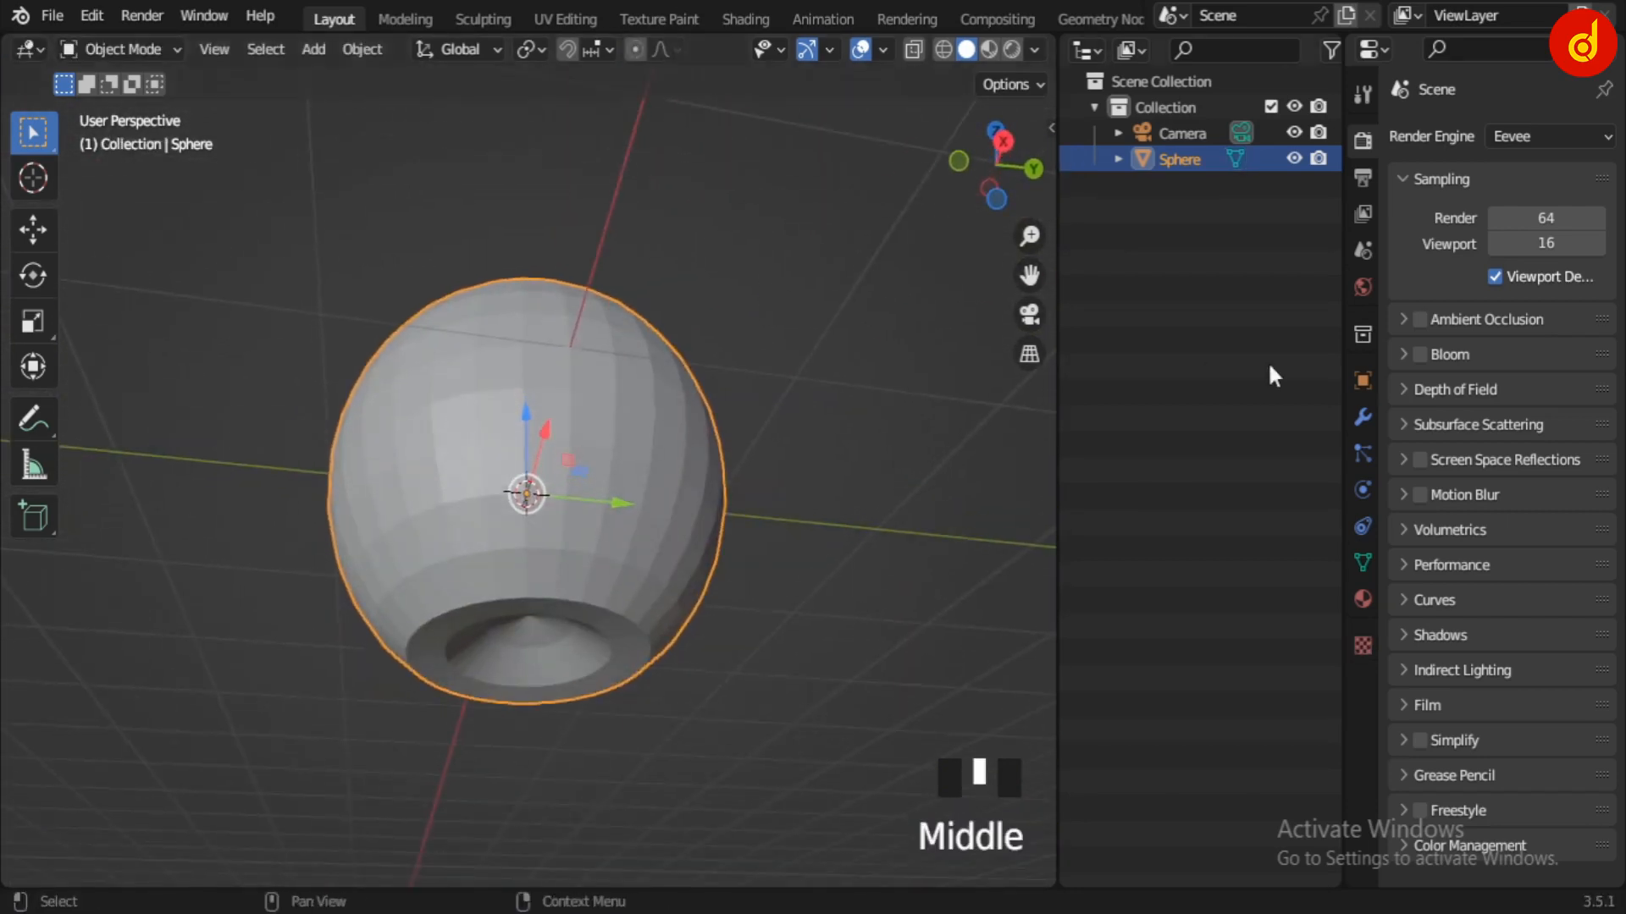
# Step: Add a Subdivision Surface modifier to the sphere and set its viewport level to 2
pyautogui.click(1362, 417)
pyautogui.click(1464, 137)
pyautogui.click(1152, 611)
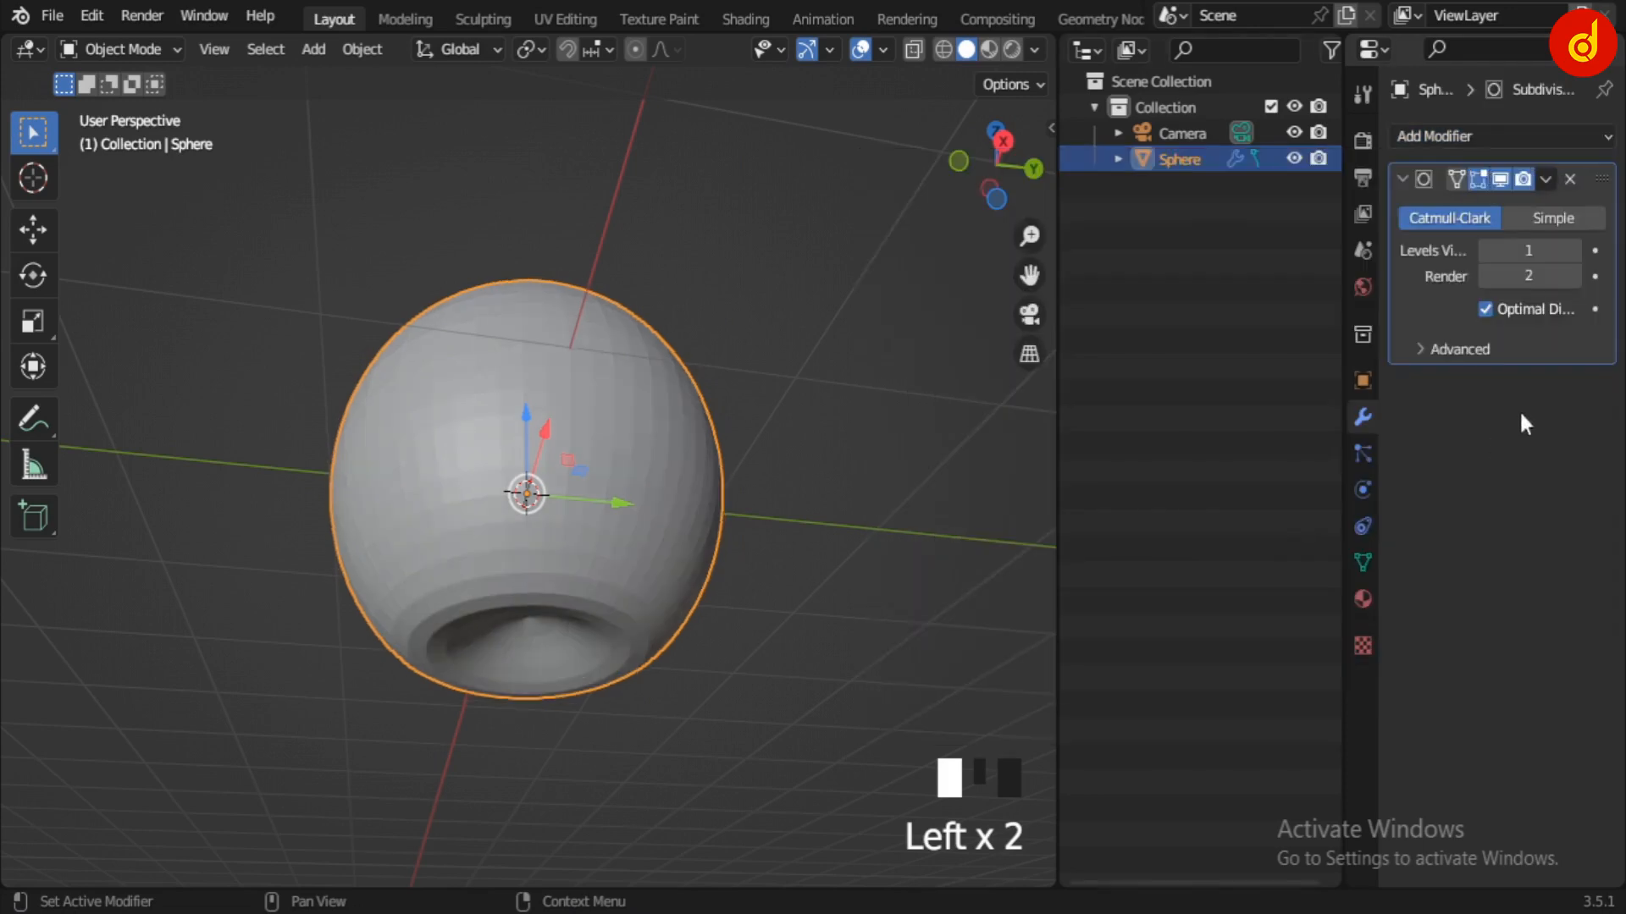
pyautogui.click(1573, 251)
# Step: Scale the sphere along Z in front view to make the body slightly taller
pyautogui.moveTo(775, 505); pyautogui.dragTo(677, 525, button='middle')
pyautogui.press('KP_1')
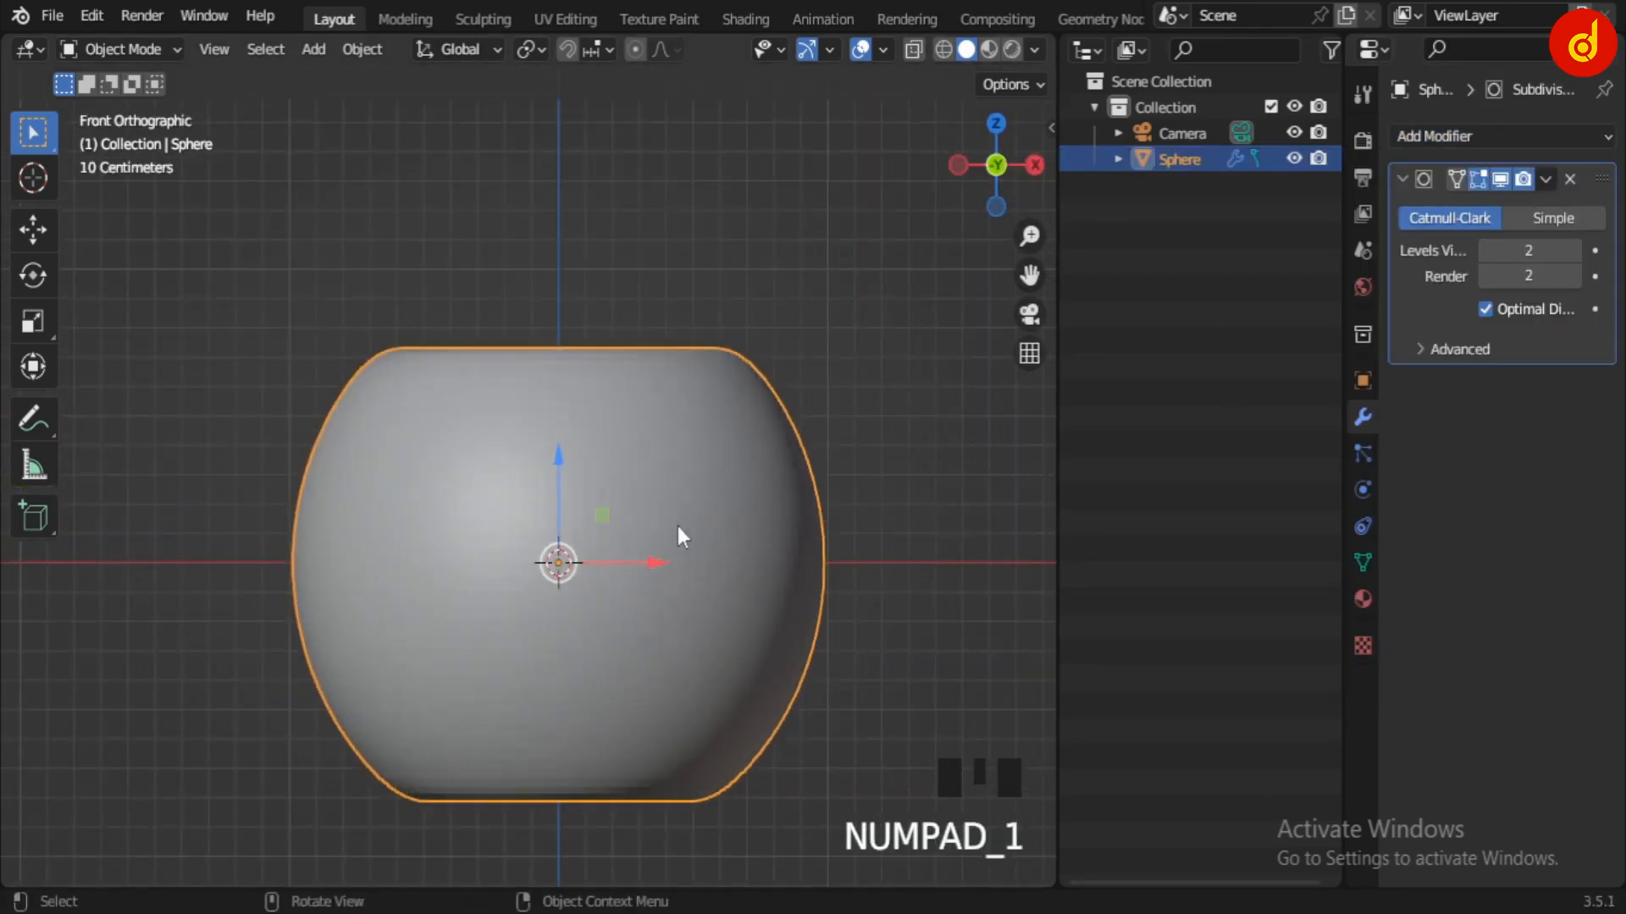
pyautogui.scroll(-2, 684, 539)
pyautogui.press('s')
pyautogui.press('z')
pyautogui.click(700, 554)
pyautogui.moveTo(708, 535); pyautogui.dragTo(711, 564, button='middle')
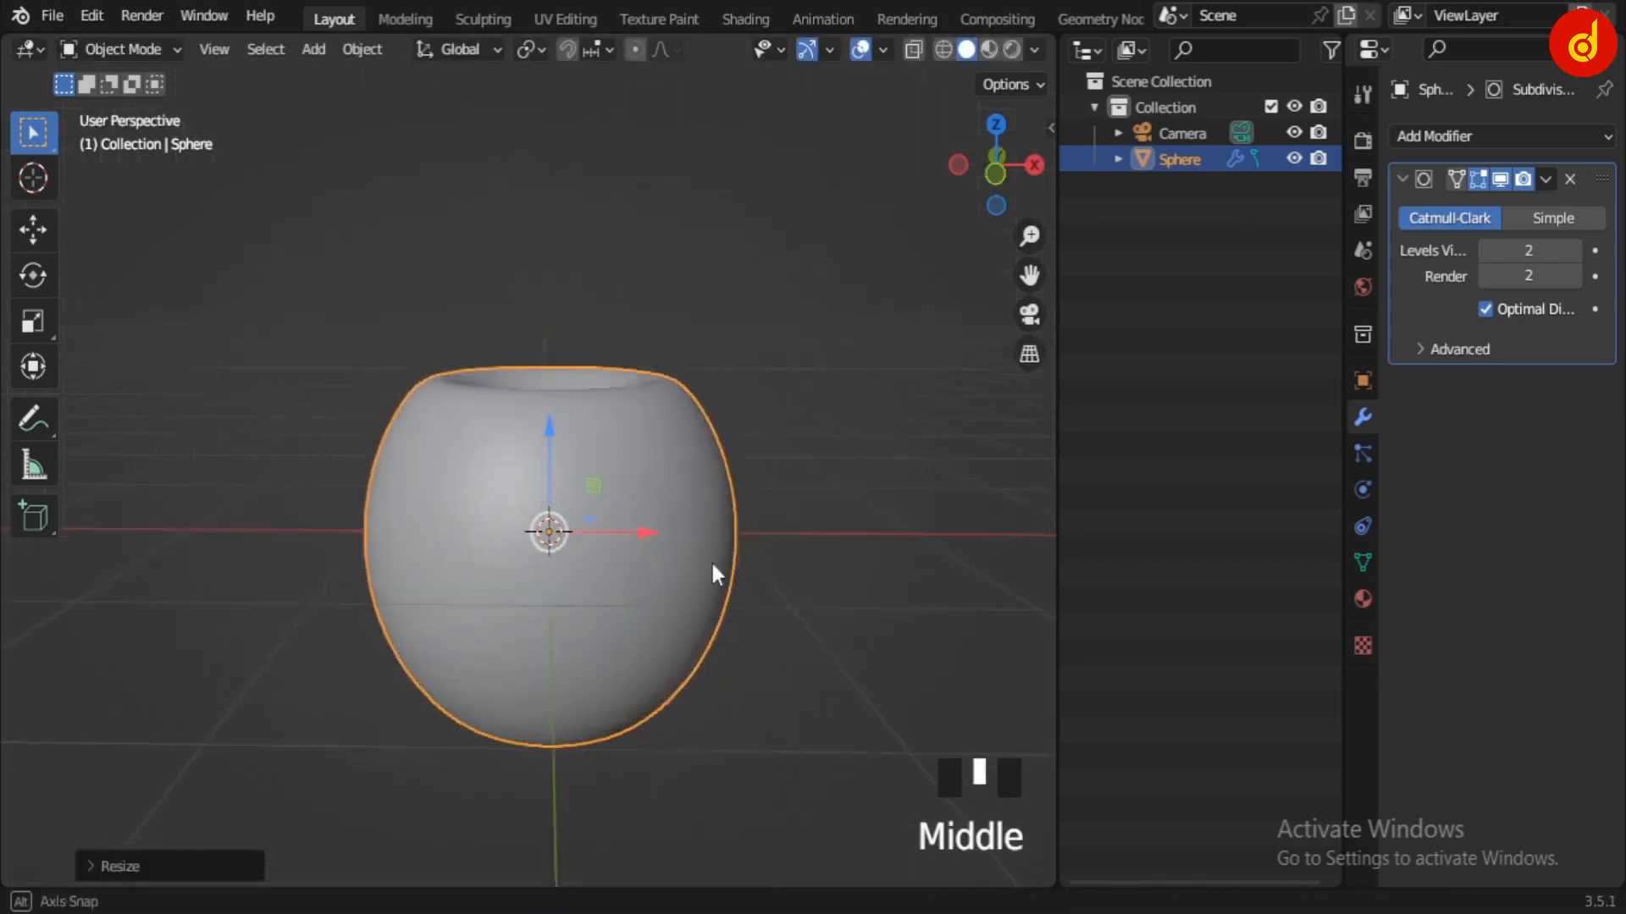
# Step: With proportional editing off, shrink the edge loop inside the top dimple and lower it slightly along Z
pyautogui.scroll(2, 719, 508)
pyautogui.keyDown('shift'); pyautogui.moveTo(725, 500); pyautogui.dragTo(804, 381, button='middle'); pyautogui.keyUp('shift')
pyautogui.press('Tab')
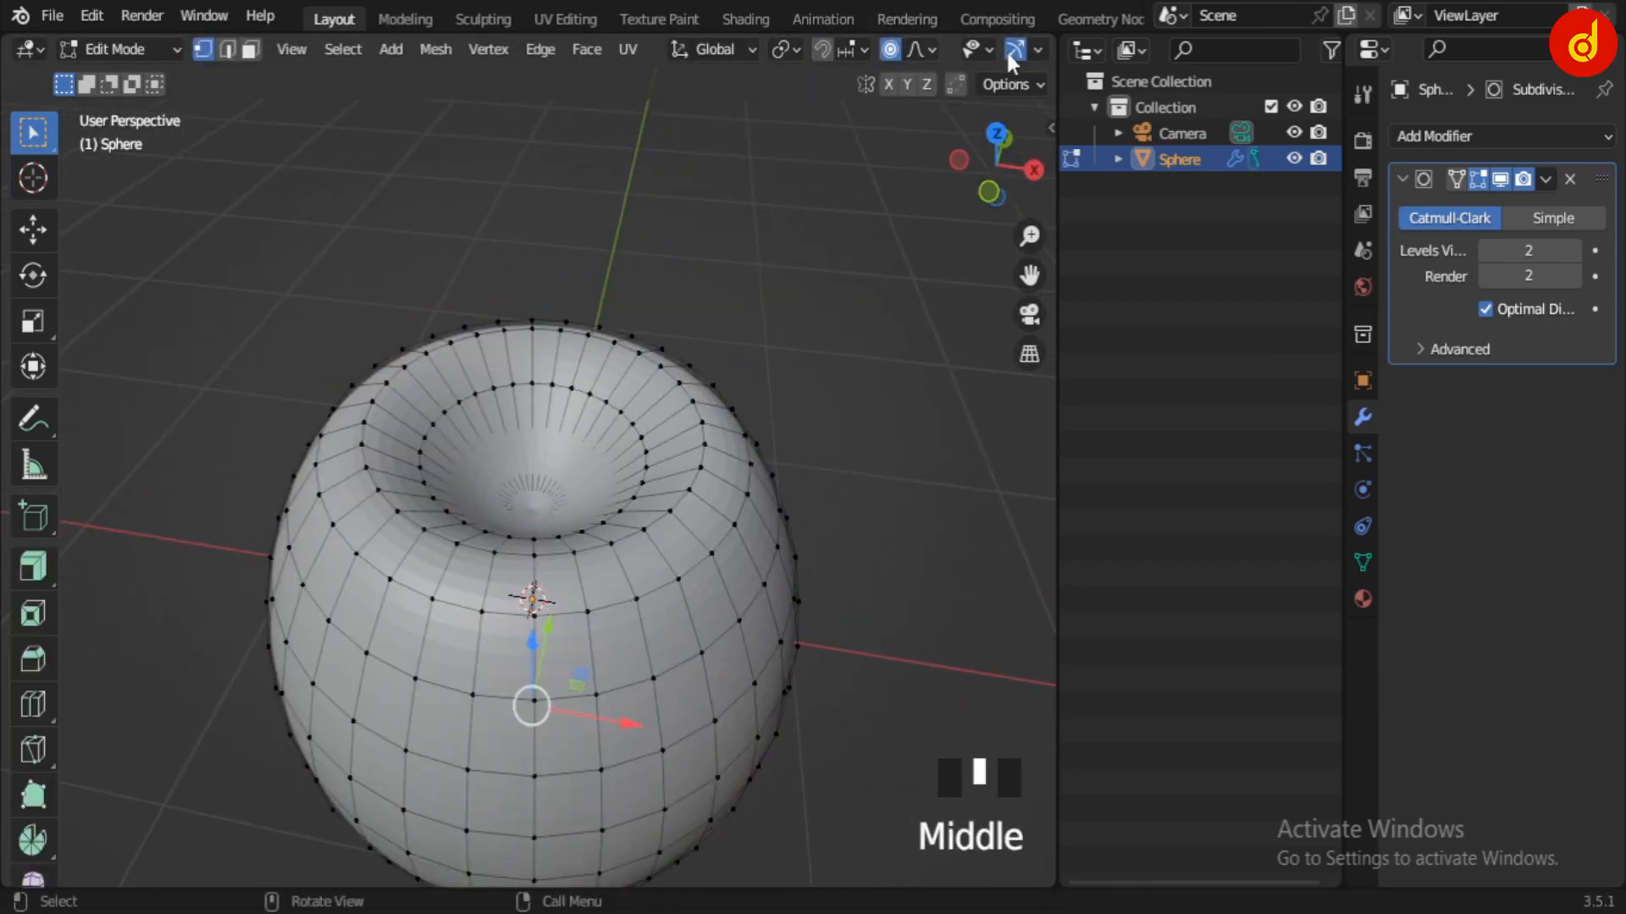
pyautogui.scroll(-4, 706, 55)
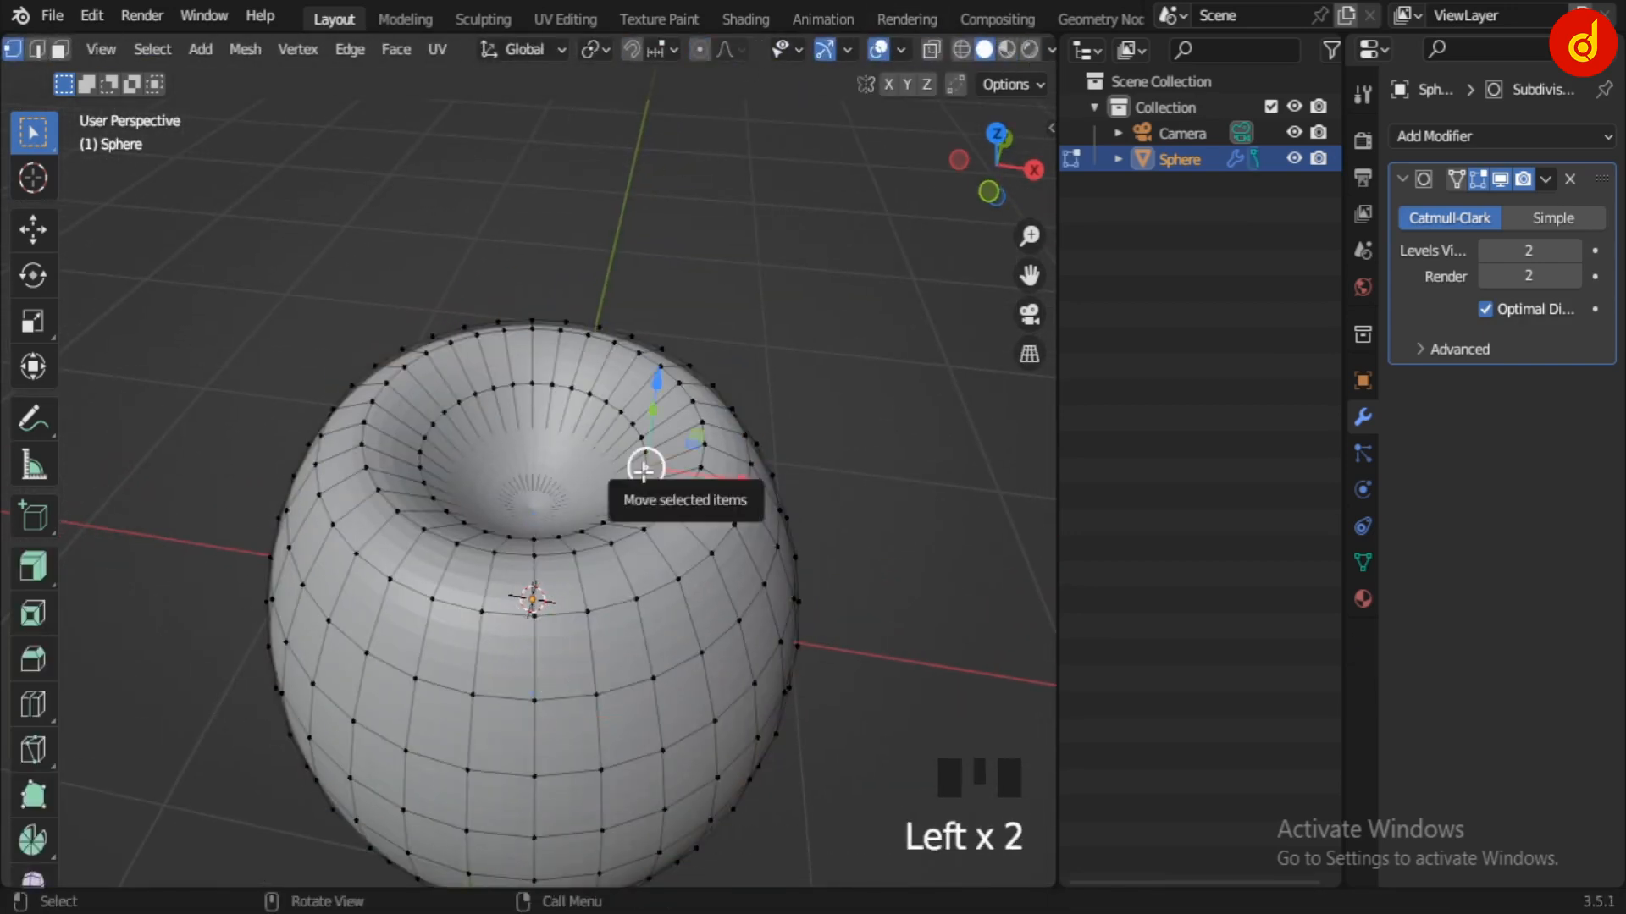
pyautogui.press('2')
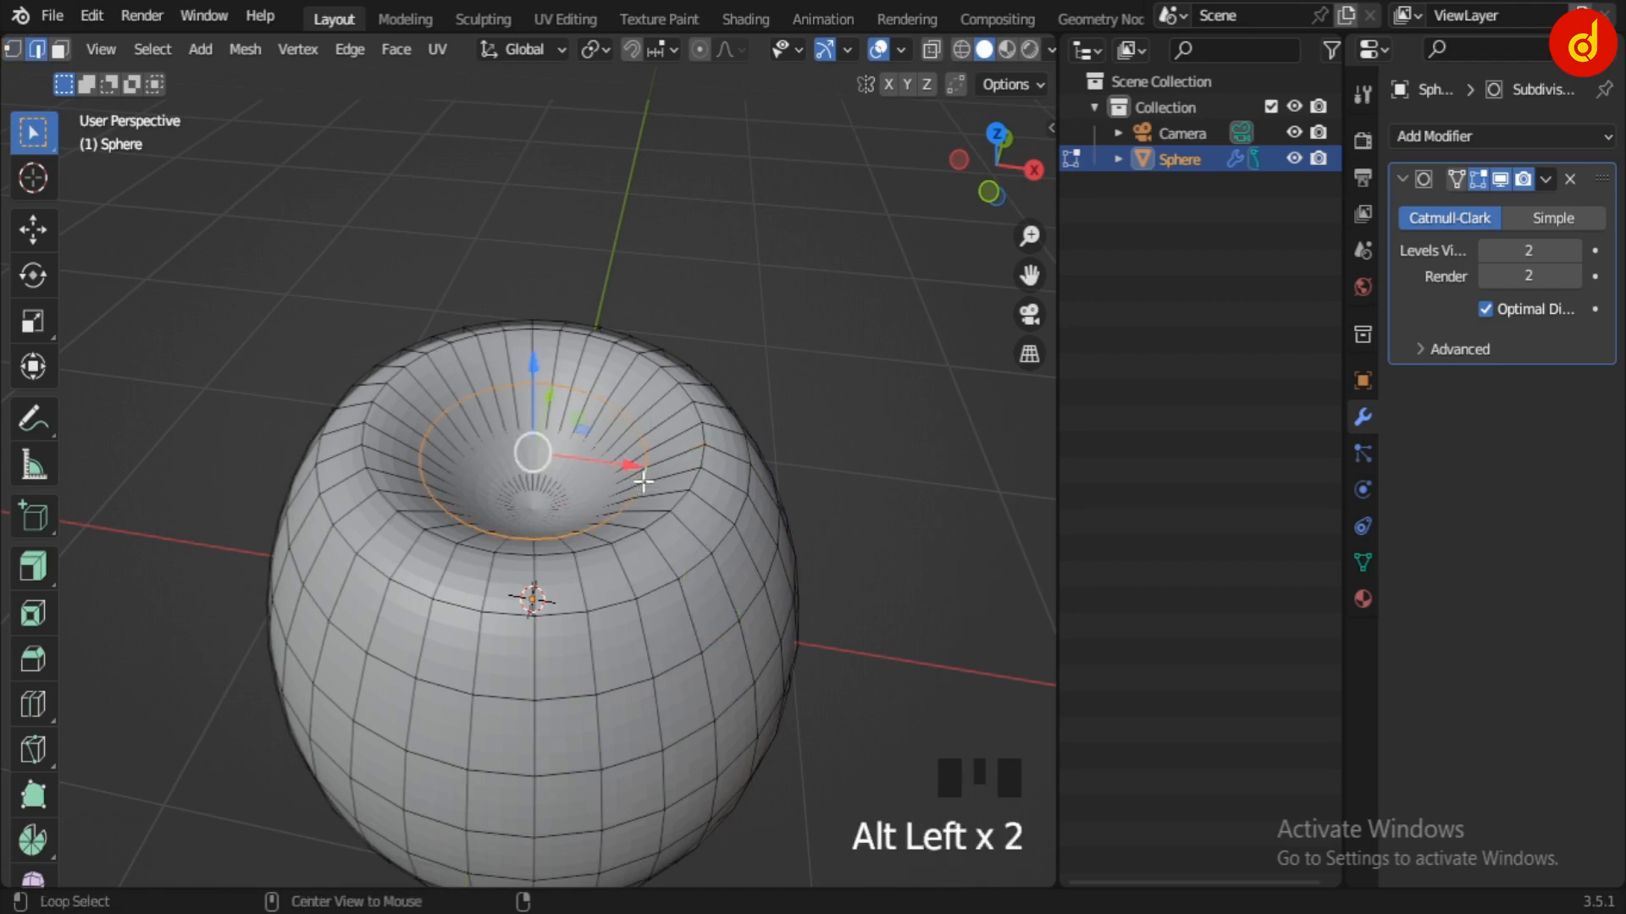
pyautogui.press('s')
pyautogui.click(631, 459)
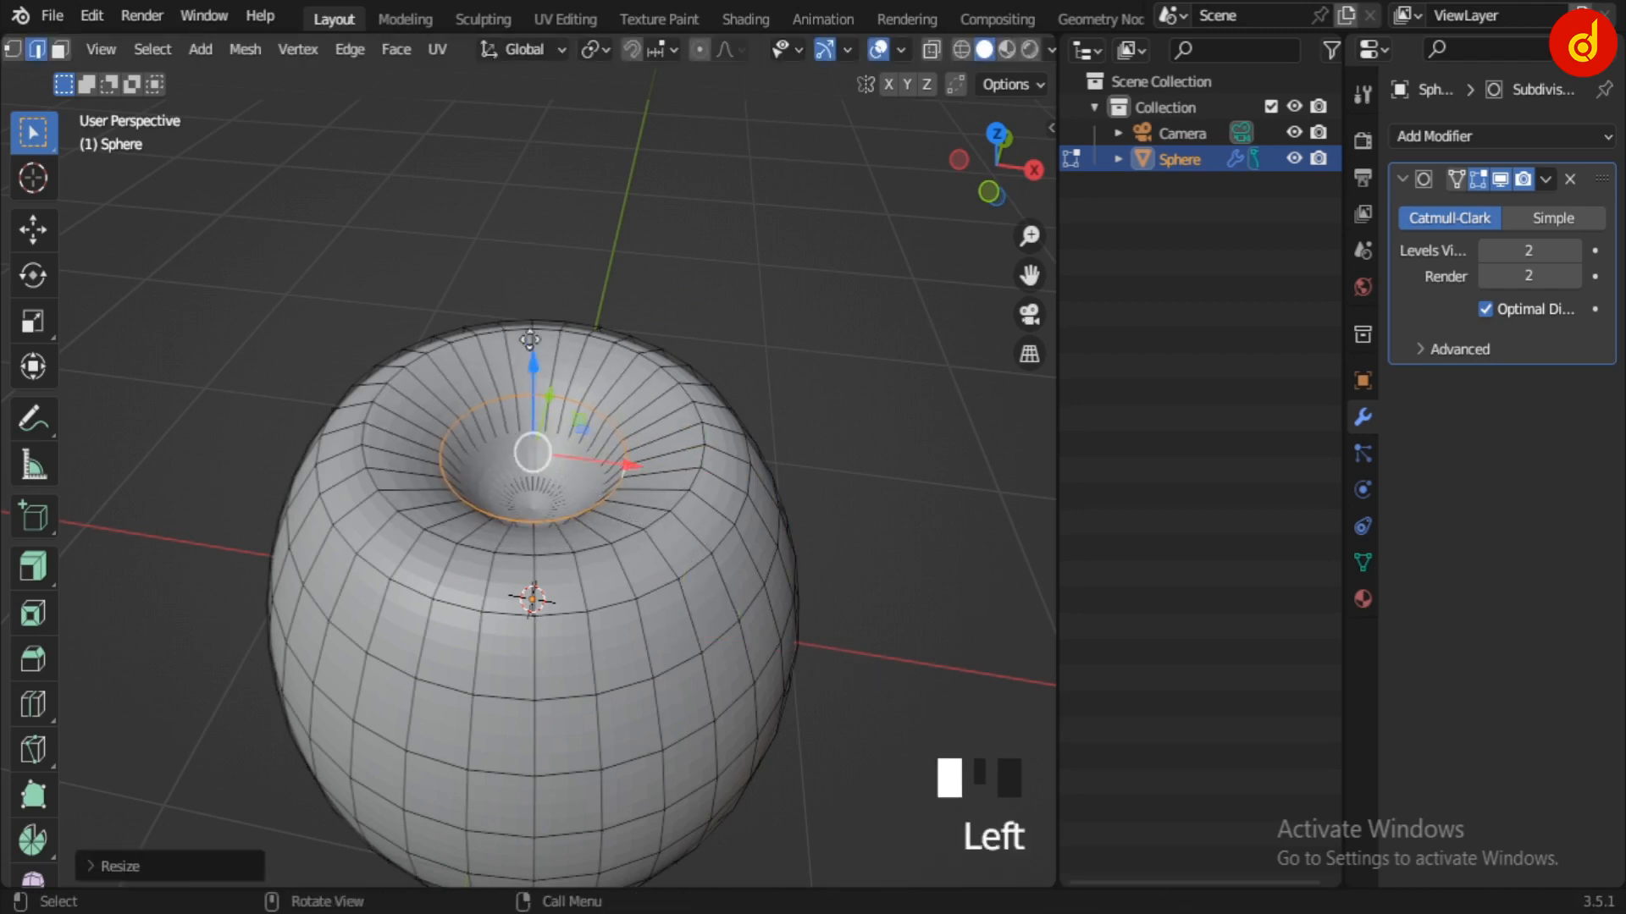
pyautogui.moveTo(530, 339); pyautogui.dragTo(533, 359)
pyautogui.press('Tab')
pyautogui.scroll(-3, 638, 462)
pyautogui.moveTo(639, 462); pyautogui.dragTo(658, 382, button='middle')
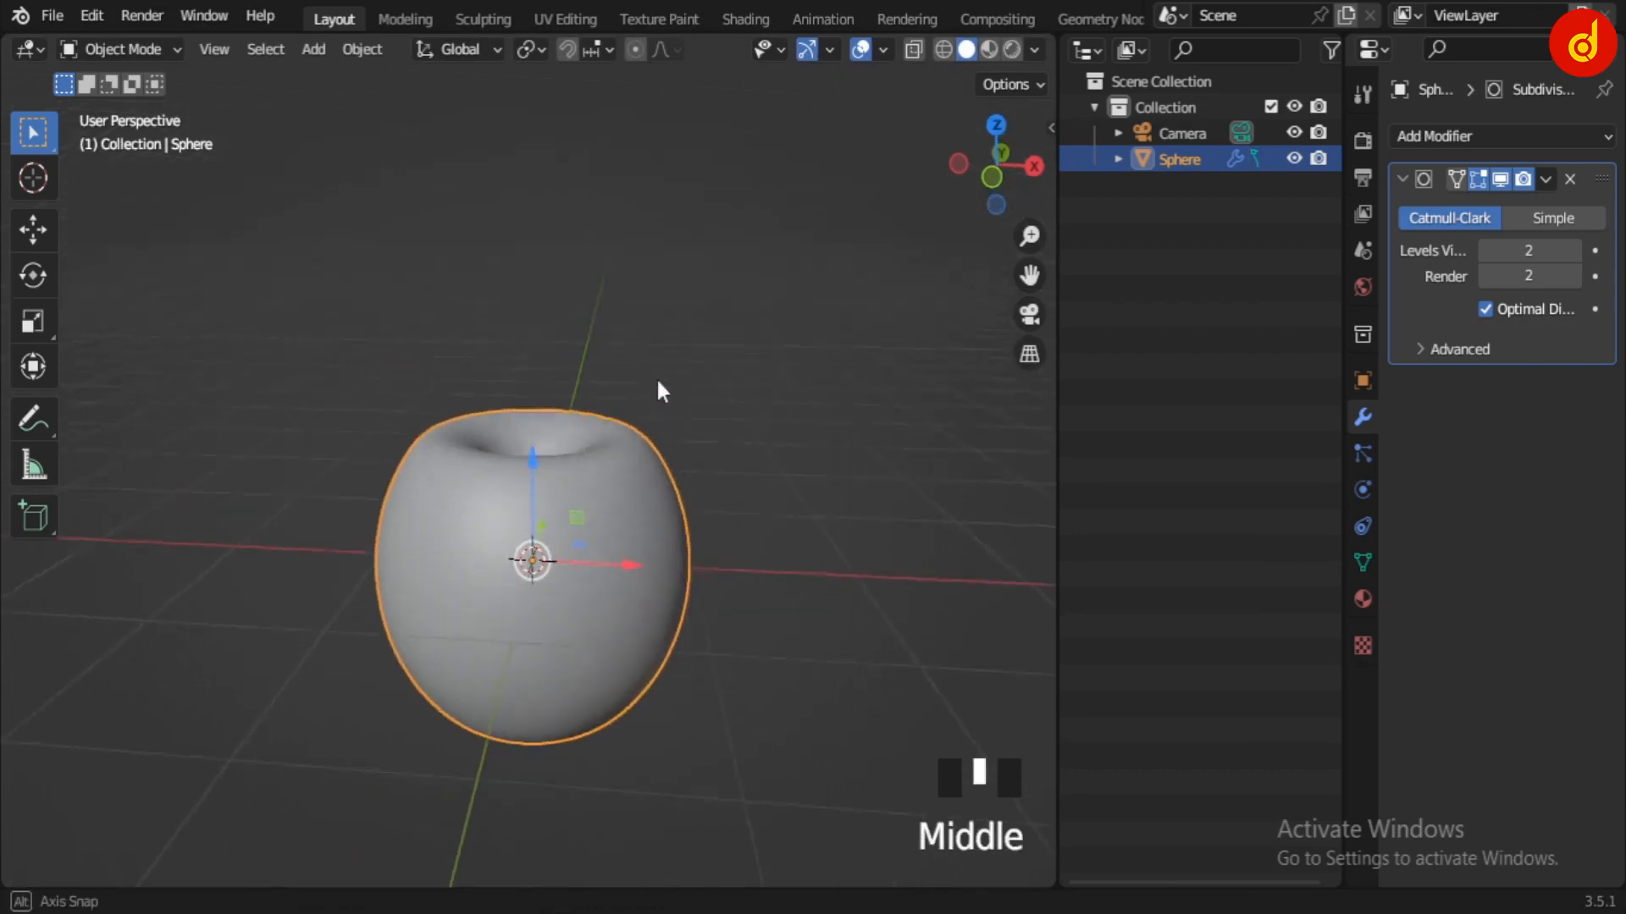
# Step: Scale the horizontal edge loop just above the sphere's middle to about 1.11 with smooth proportional editing
pyautogui.scroll(3, 652, 460)
pyautogui.moveTo(668, 534); pyautogui.dragTo(618, 508, button='middle')
pyautogui.press('Tab')
pyautogui.press('KP_1')
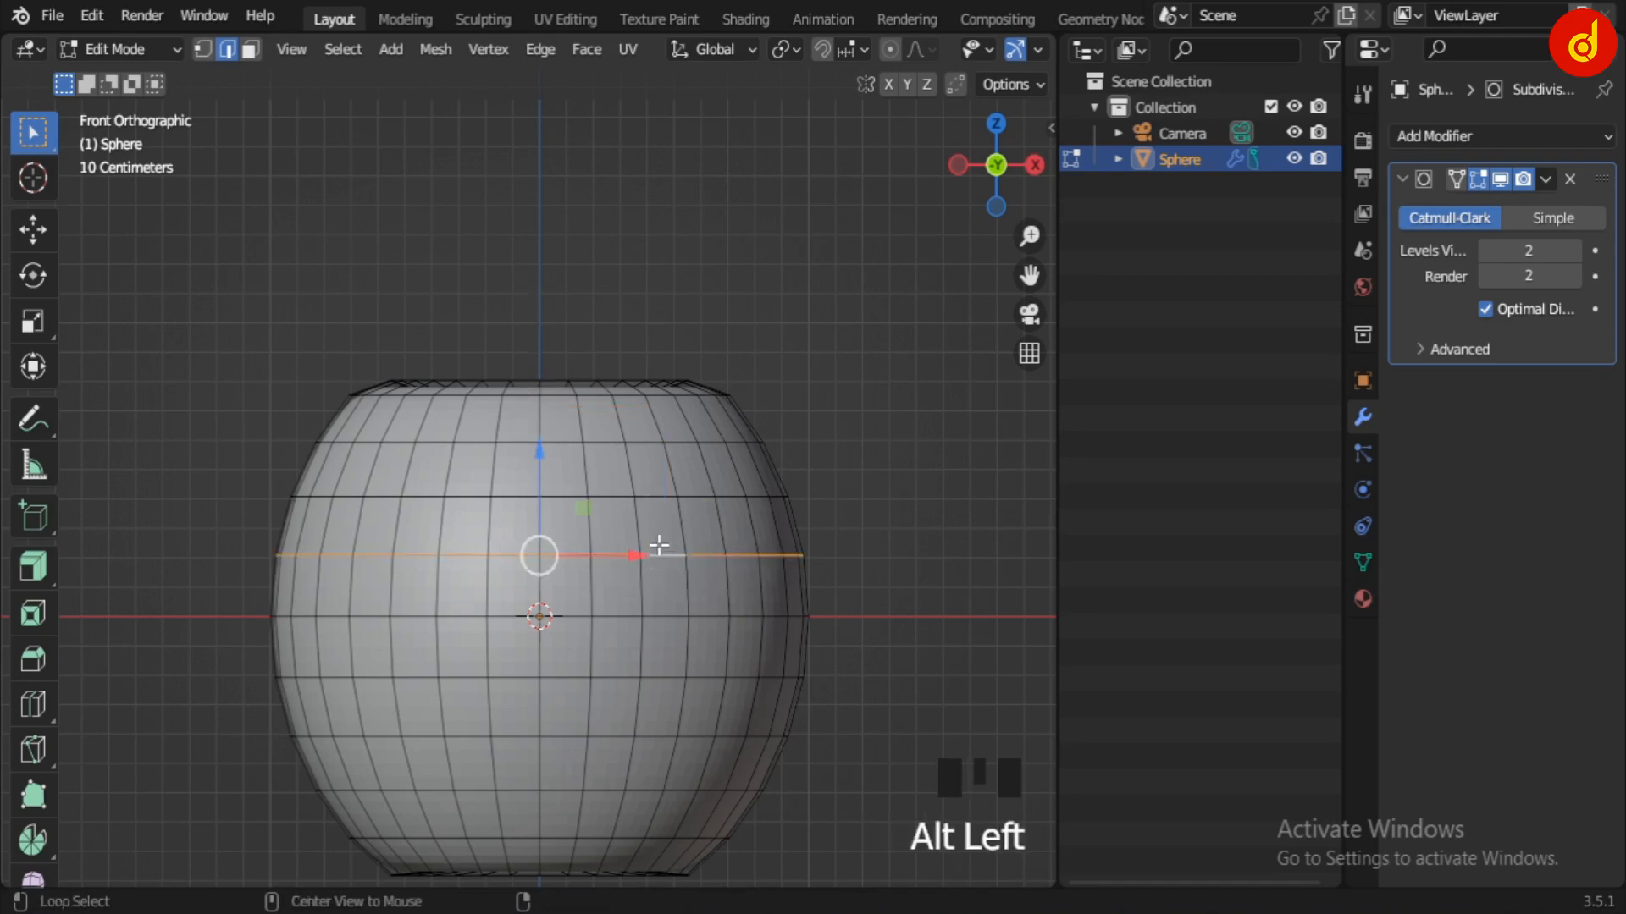
pyautogui.press('s')
pyautogui.scroll(3, 877, 580)
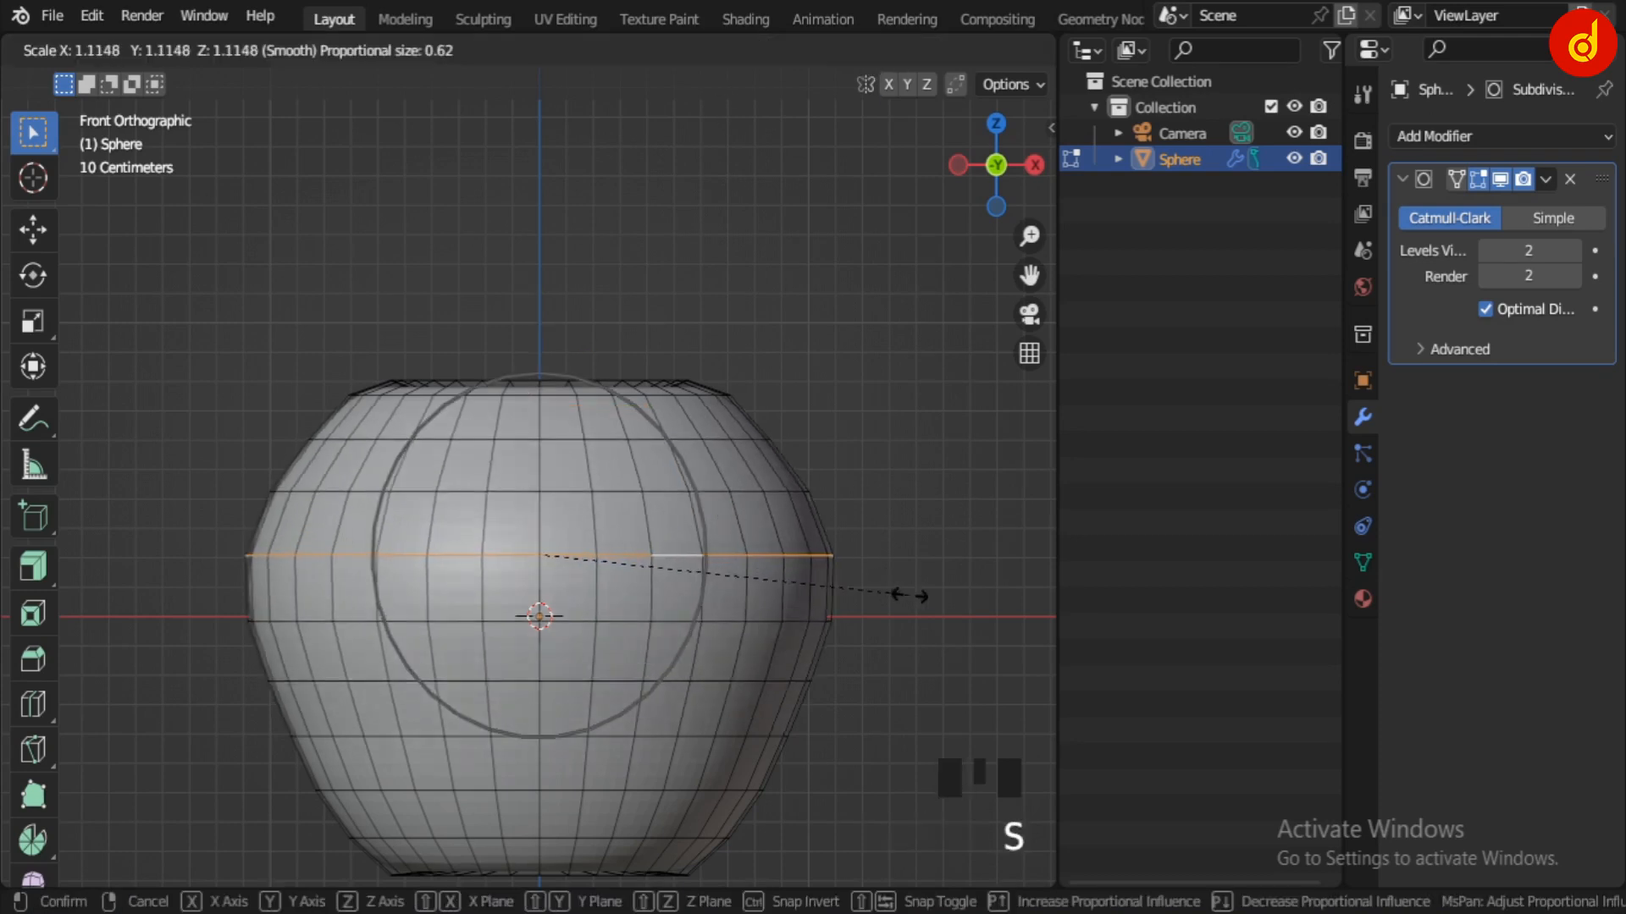
pyautogui.scroll(-4, 902, 593)
pyautogui.click(908, 595)
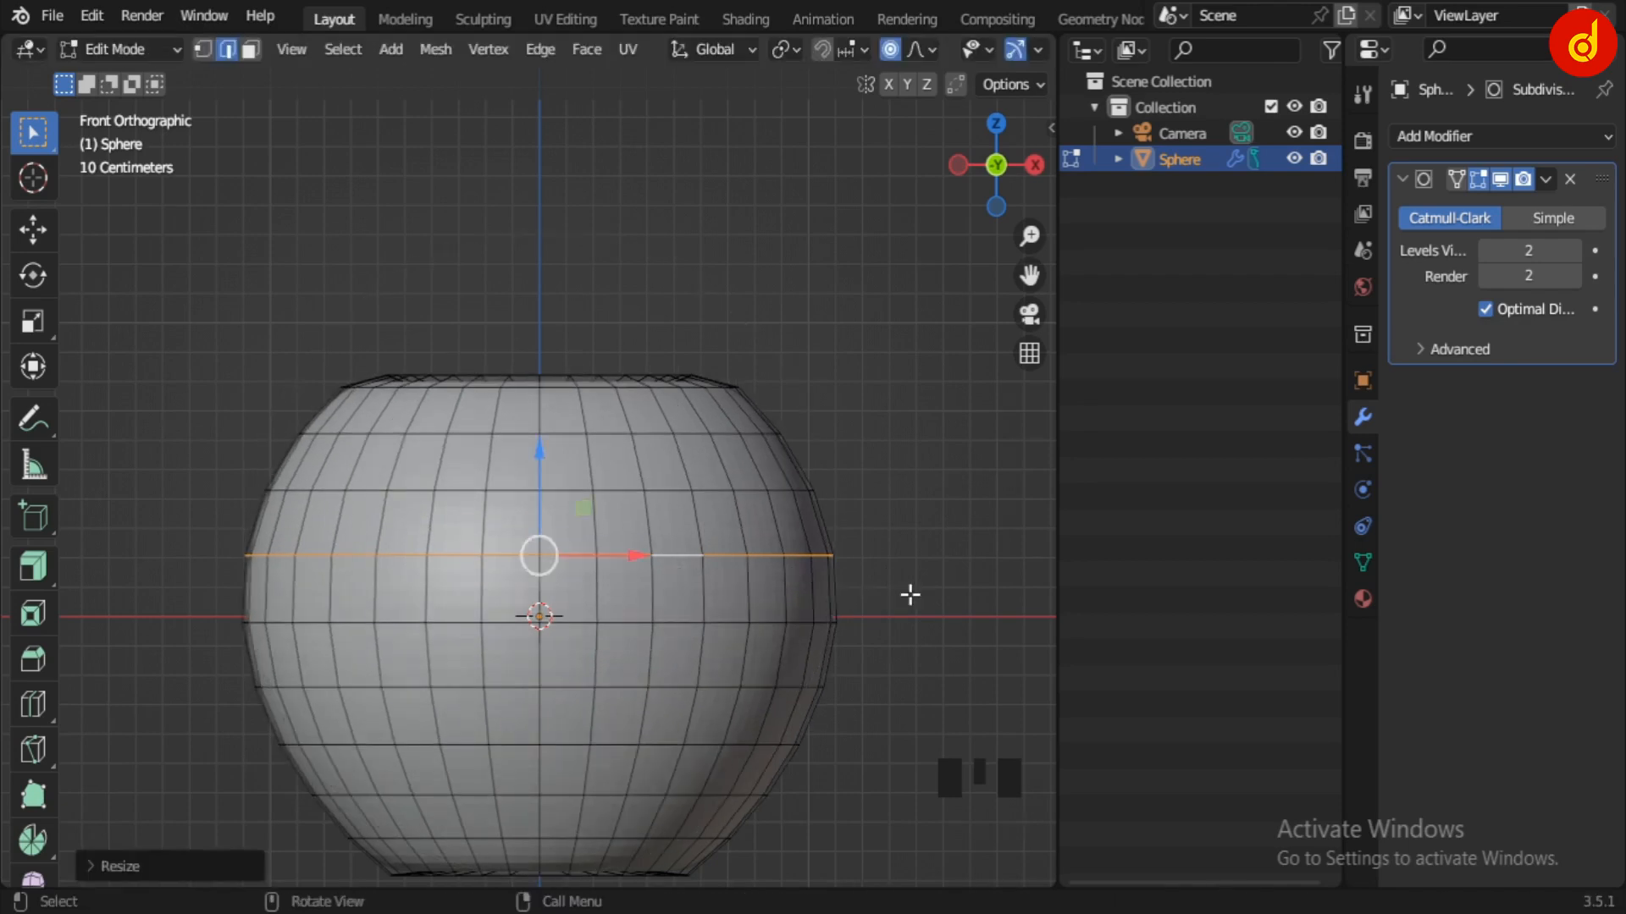
pyautogui.moveTo(907, 591); pyautogui.dragTo(753, 611, button='middle')
pyautogui.press('Tab')
pyautogui.scroll(3, 736, 592)
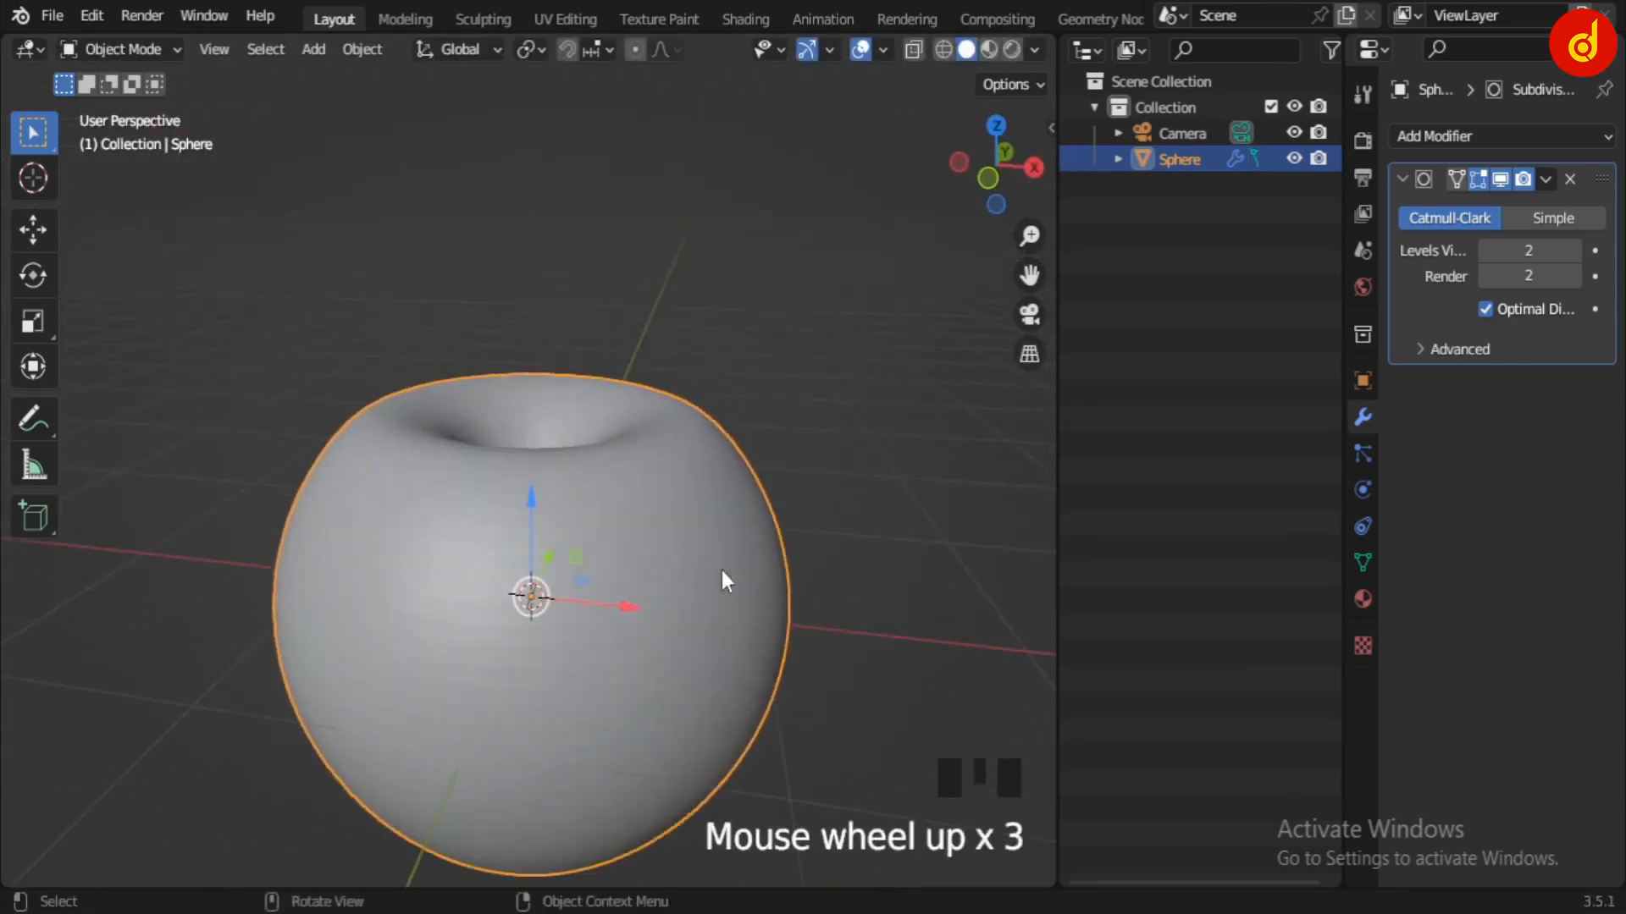
# Step: Move an edge on the side of the body slightly inward using smooth proportional editing with a 1.1 m influence
pyautogui.press('Tab')
pyautogui.click(766, 690)
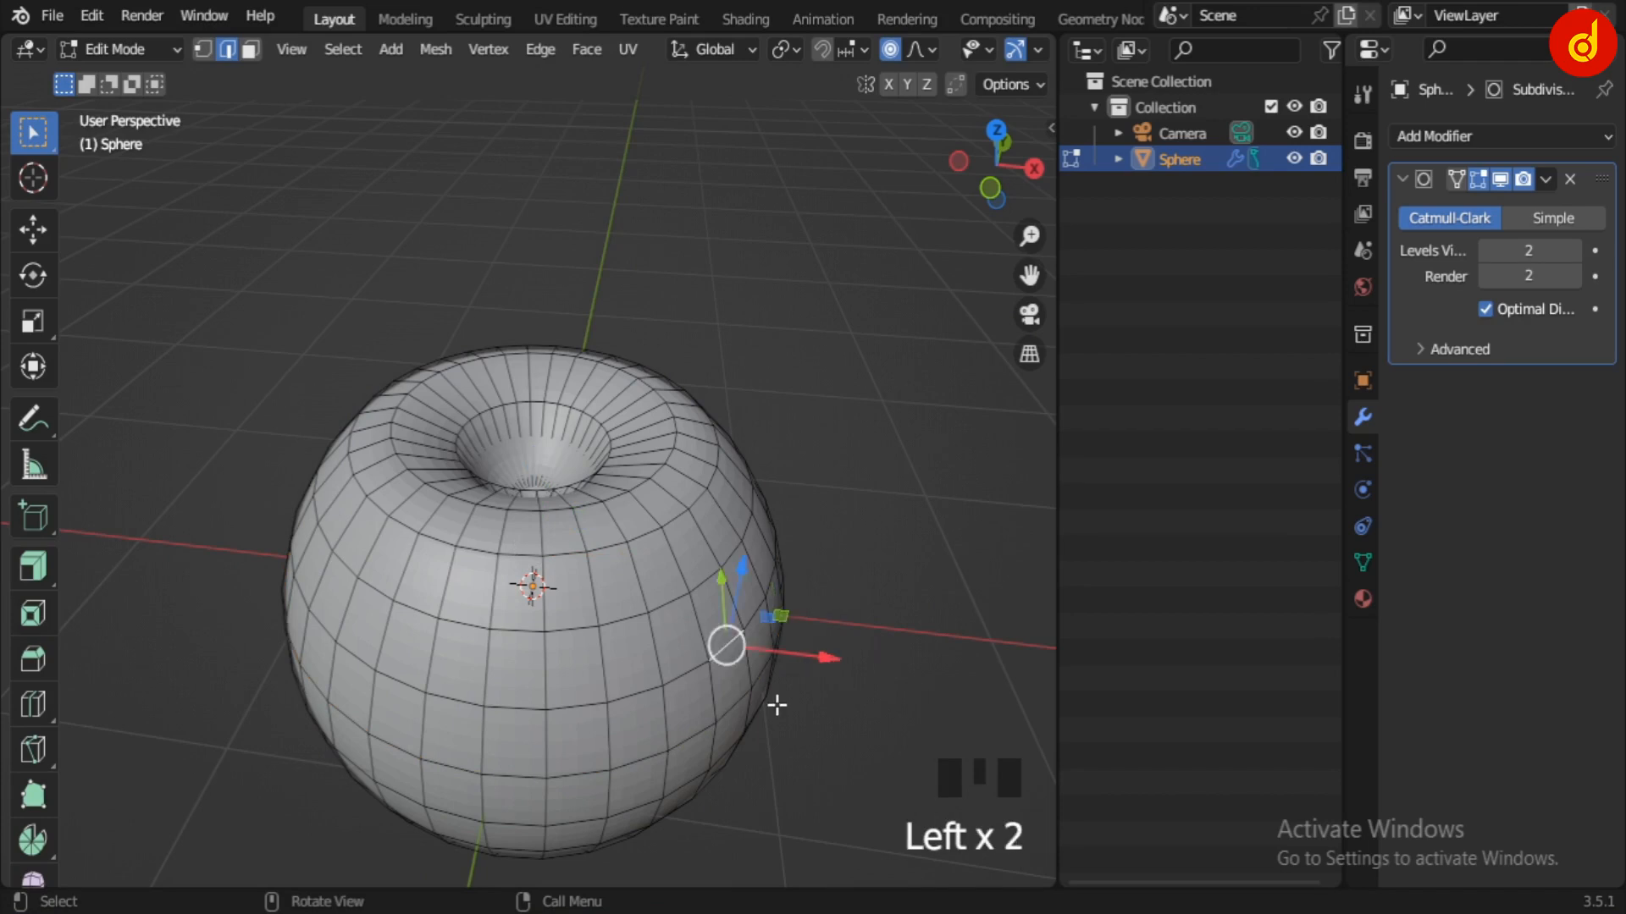
pyautogui.press('g')
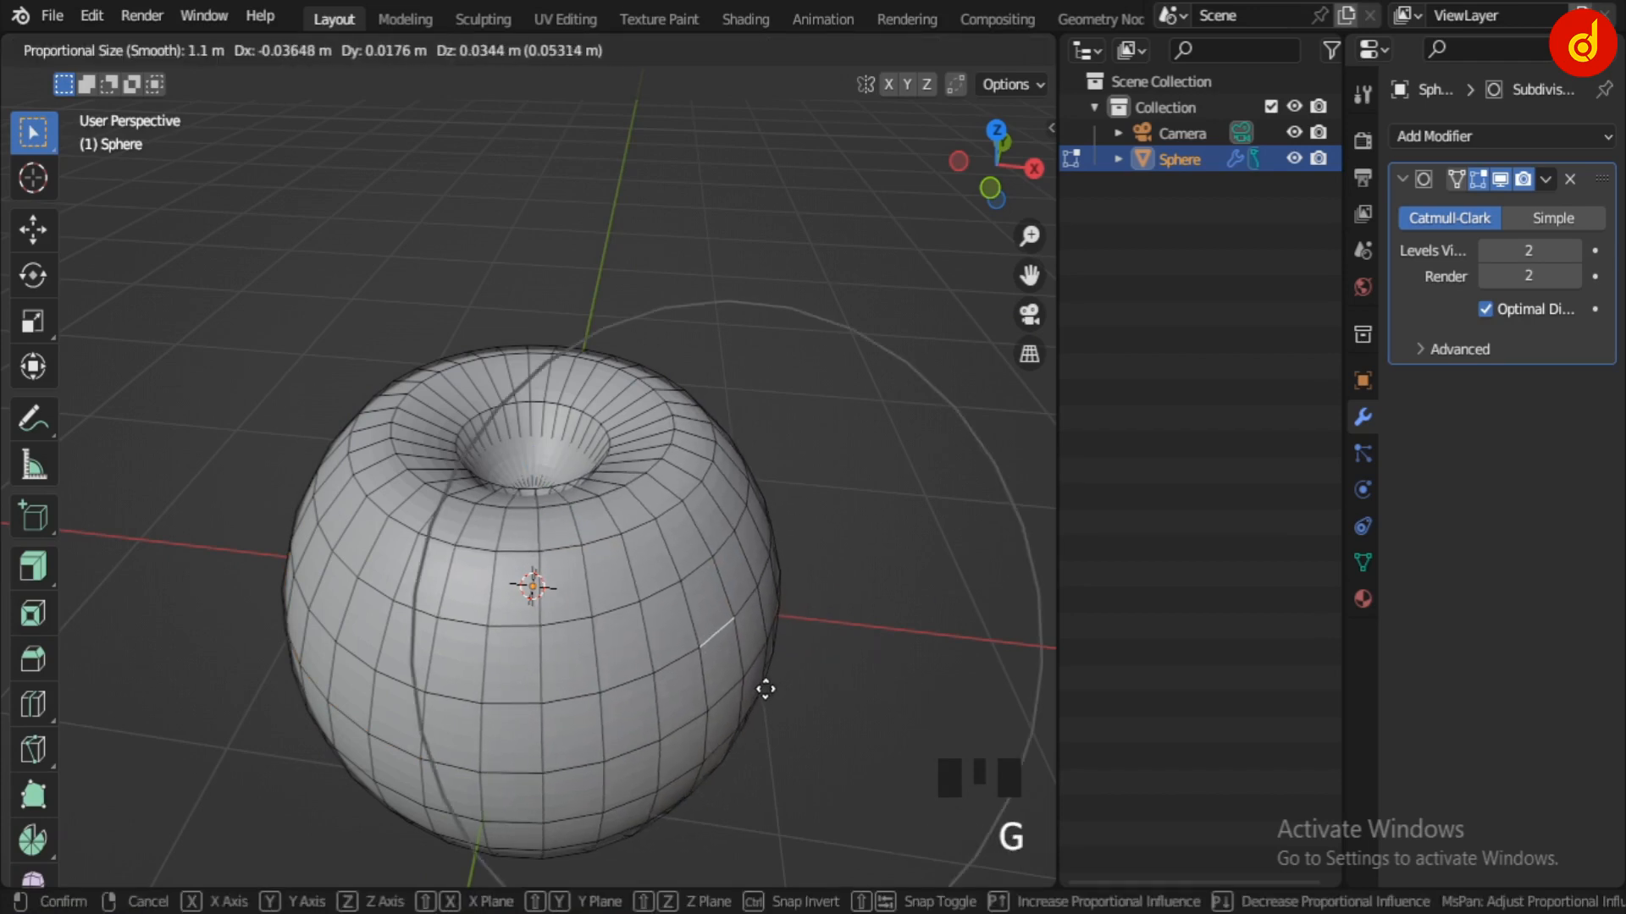
pyautogui.click(767, 690)
pyautogui.moveTo(720, 652); pyautogui.dragTo(688, 539, button='middle')
pyautogui.press('g')
pyautogui.click(364, 728)
# Step: Nudge several more edges around the body with proportional editing to make the apple's shape slightly irregular
pyautogui.click(443, 683)
pyautogui.press('g')
pyautogui.click(455, 663)
pyautogui.moveTo(455, 662); pyautogui.dragTo(436, 543, button='middle')
pyautogui.scroll(-2, 436, 543)
pyautogui.moveTo(566, 631); pyautogui.dragTo(574, 570, button='middle')
pyautogui.scroll(1, 442, 685)
pyautogui.moveTo(443, 720); pyautogui.dragTo(614, 753, button='middle')
pyautogui.click(448, 678)
pyautogui.press('g')
pyautogui.click(508, 682)
pyautogui.click(680, 726)
pyautogui.press('g')
pyautogui.click(680, 735)
pyautogui.scroll(-2, 653, 765)
pyautogui.scroll(1, 712, 538)
pyautogui.press('Tab')
# Step: Shift an edge near the top dimple's rim slightly along Z to make the apple's upper surface uneven
pyautogui.click(789, 587)
pyautogui.moveTo(789, 587); pyautogui.dragTo(621, 693, button='middle')
pyautogui.scroll(3, 703, 569)
pyautogui.click(631, 607)
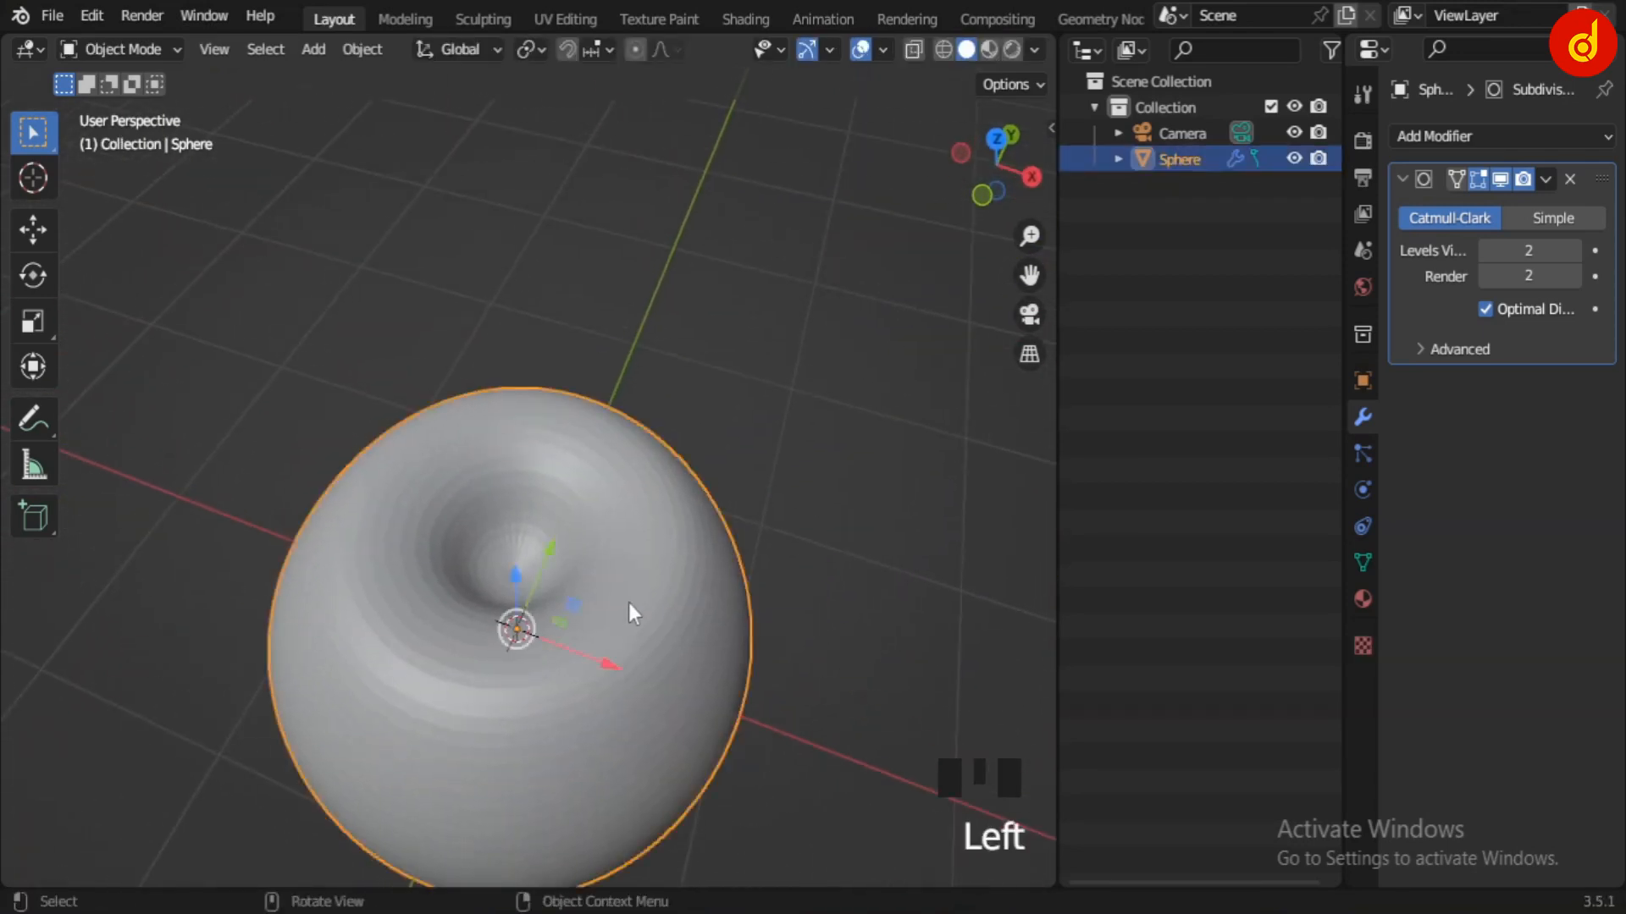
pyautogui.moveTo(632, 606); pyautogui.dragTo(714, 490, button='middle')
pyautogui.press('Tab')
pyautogui.scroll(1, 682, 511)
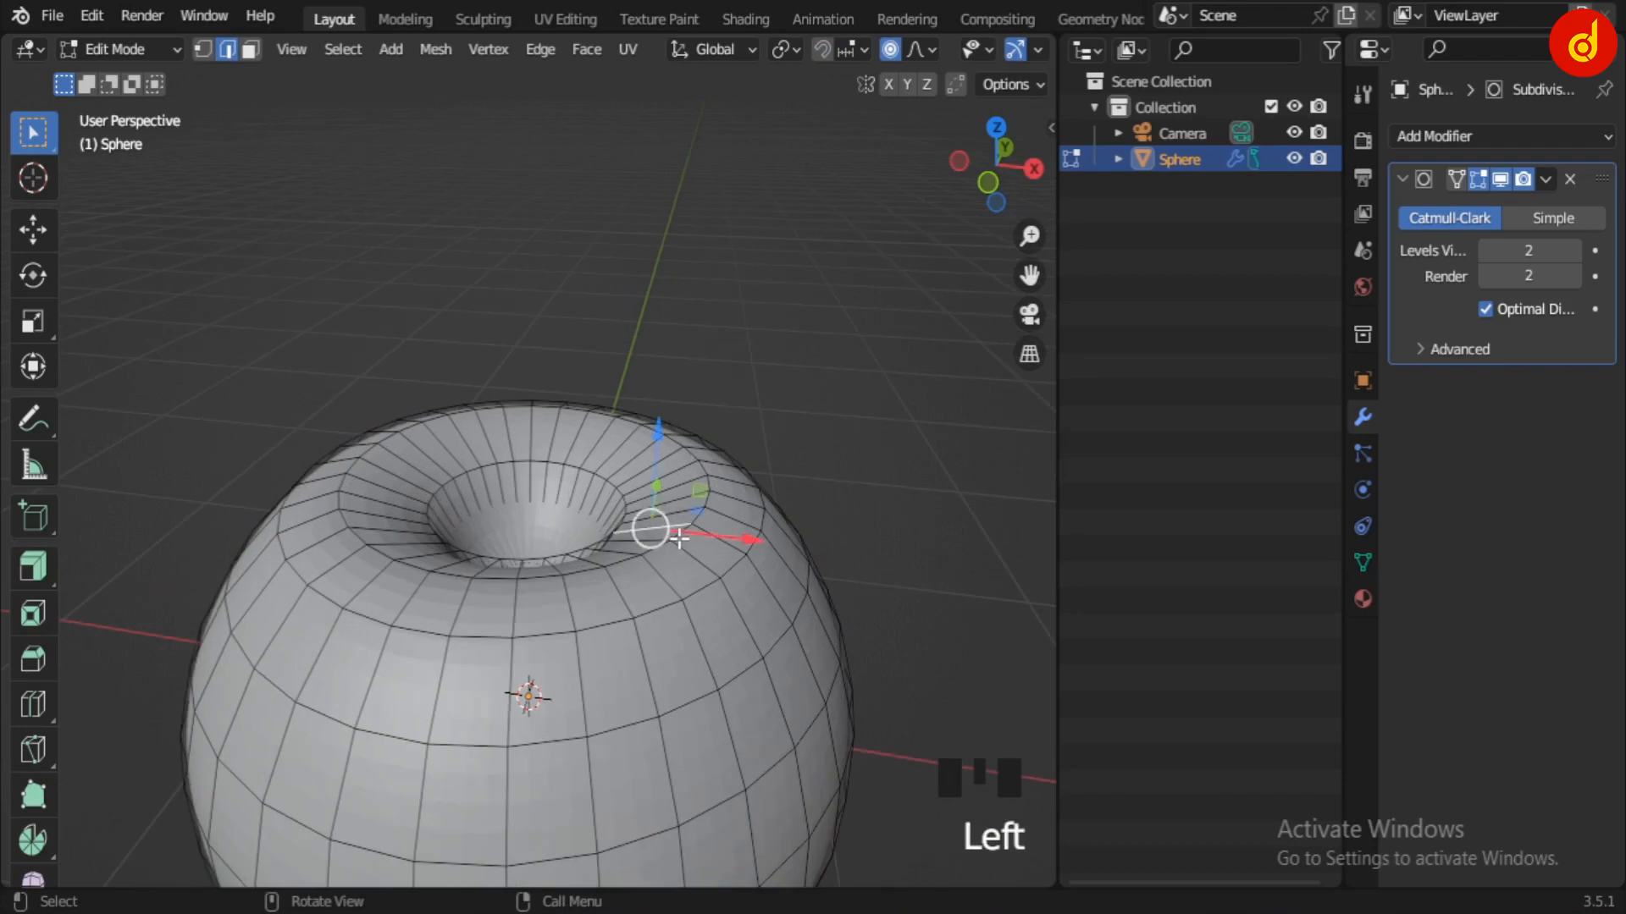
pyautogui.moveTo(526, 378)
pyautogui.mouseDown()
pyautogui.moveTo(526, 362)
pyautogui.moveTo(526, 379)
pyautogui.mouseUp()
pyautogui.press('Tab')
pyautogui.scroll(-4, 563, 484)
pyautogui.moveTo(562, 485); pyautogui.dragTo(571, 514, button='middle')
pyautogui.scroll(3, 571, 518)
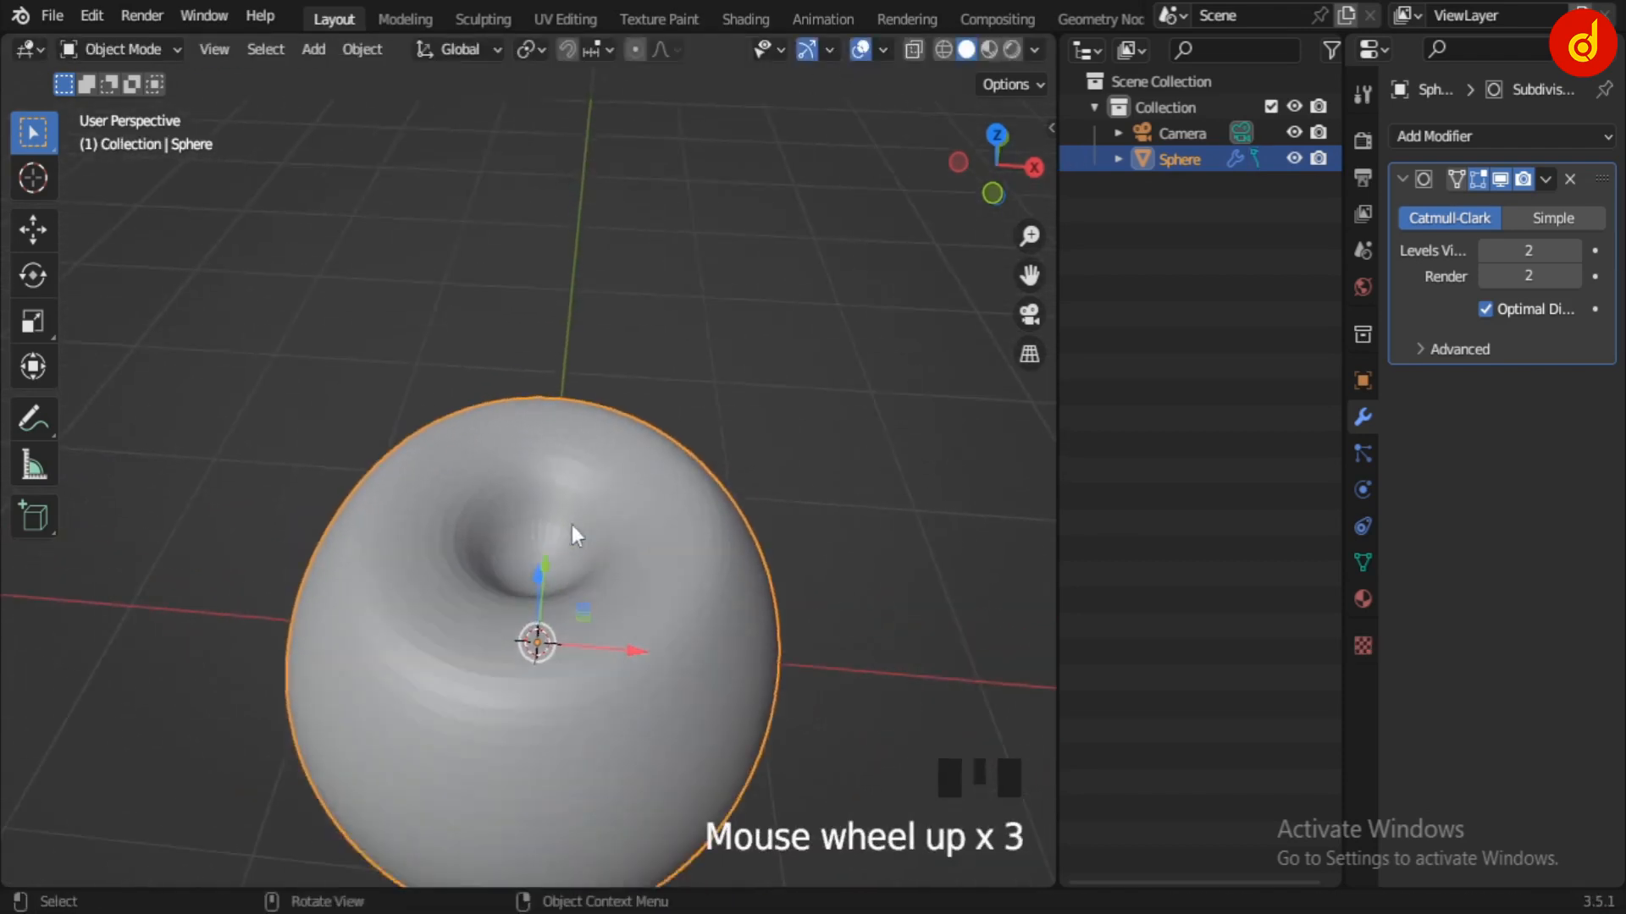
# Step: Add a cube mesh for the stem and scale it down in front view
pyautogui.moveTo(700, 617)
pyautogui.mouseDown(button='middle')
pyautogui.moveTo(736, 437)
pyautogui.moveTo(700, 319)
pyautogui.moveTo(691, 600)
pyautogui.mouseUp(button='middle')
pyautogui.press('KP_1')
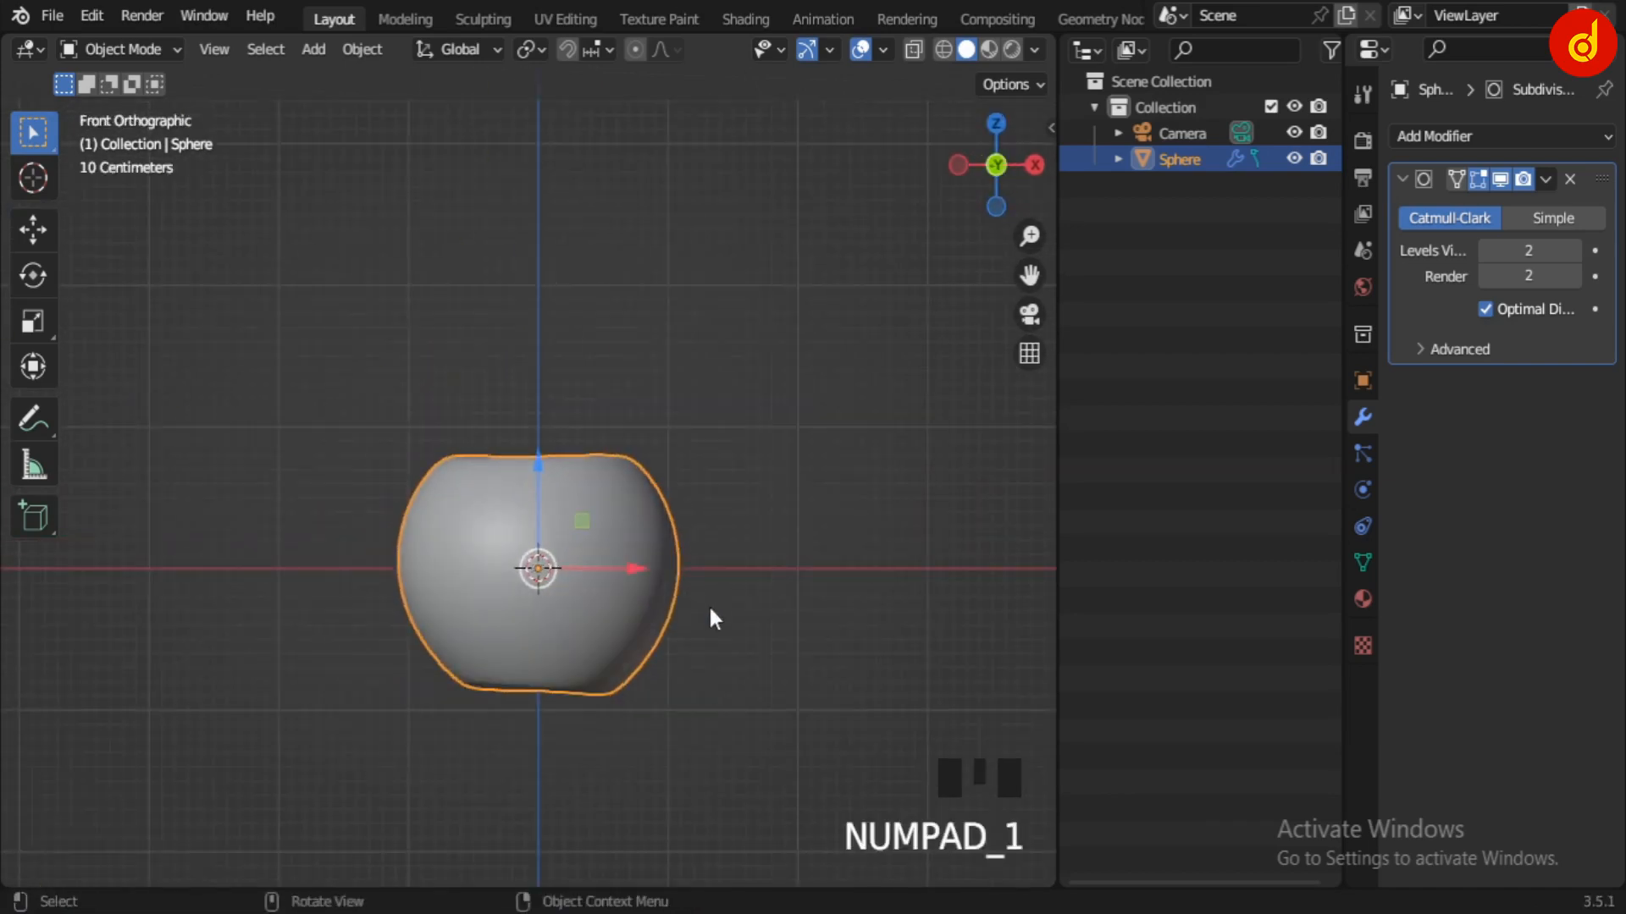
pyautogui.hotkey('shift', 'a')
pyautogui.moveTo(660, 383)
pyautogui.click(838, 409)
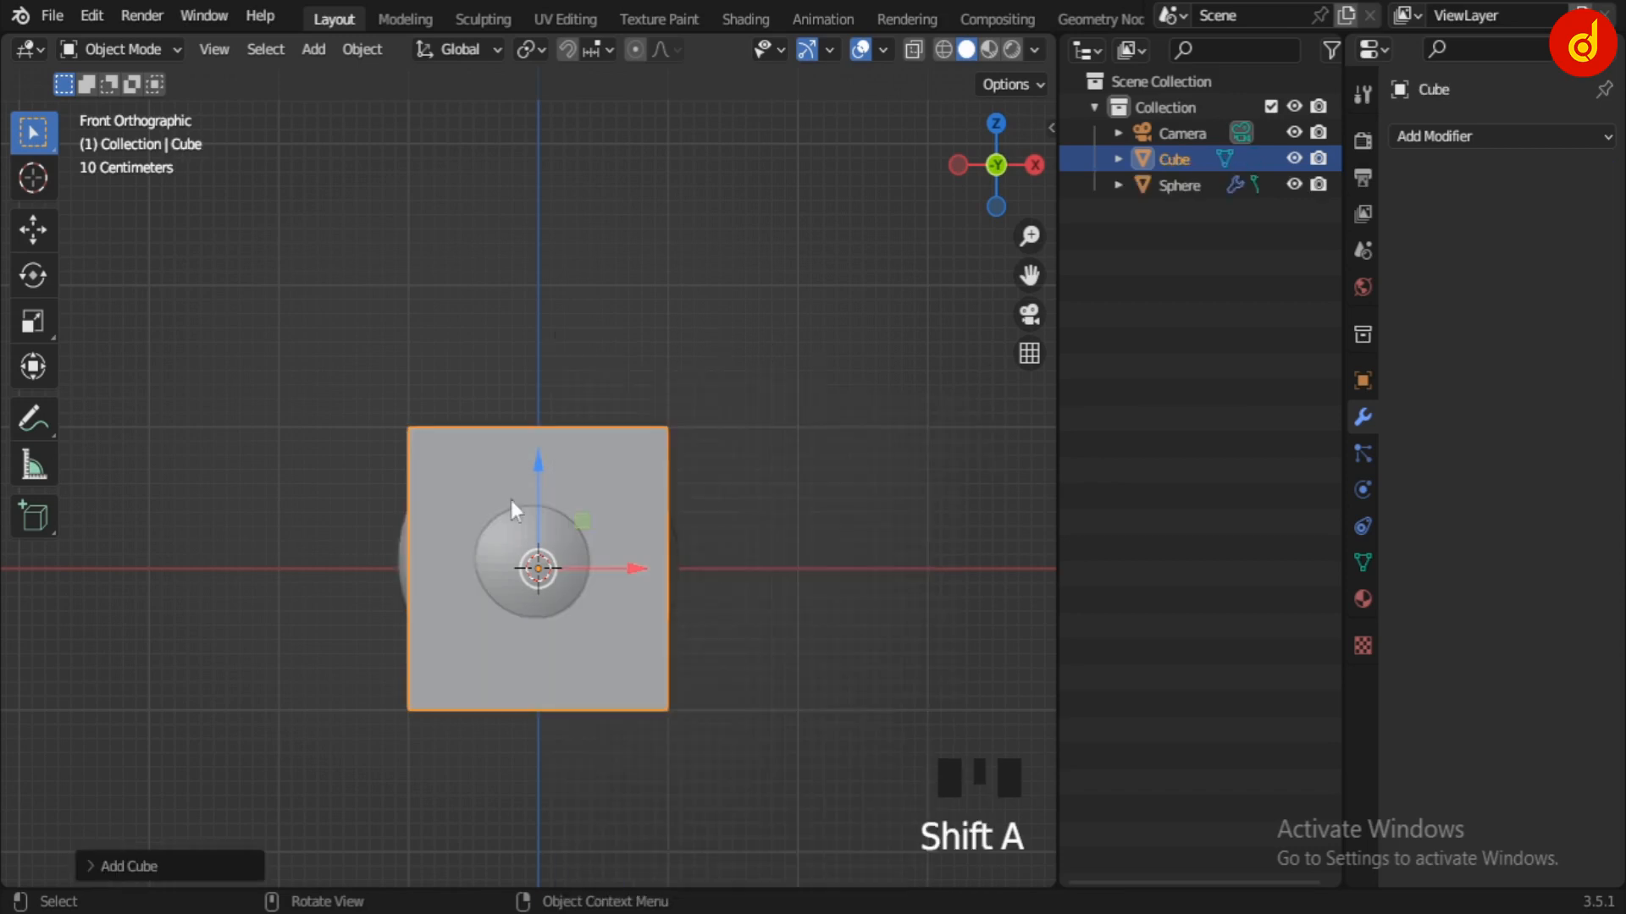
pyautogui.press('s')
pyautogui.click(607, 597)
# Step: Raise the cube along Z to the apple's top opening and scale it down to stem thickness
pyautogui.scroll(3, 607, 591)
pyautogui.moveTo(546, 544); pyautogui.dragTo(529, 267)
pyautogui.keyDown('shift'); pyautogui.moveTo(617, 432); pyautogui.dragTo(625, 557, button='middle'); pyautogui.keyUp('shift')
pyautogui.press('s')
pyautogui.click(704, 630)
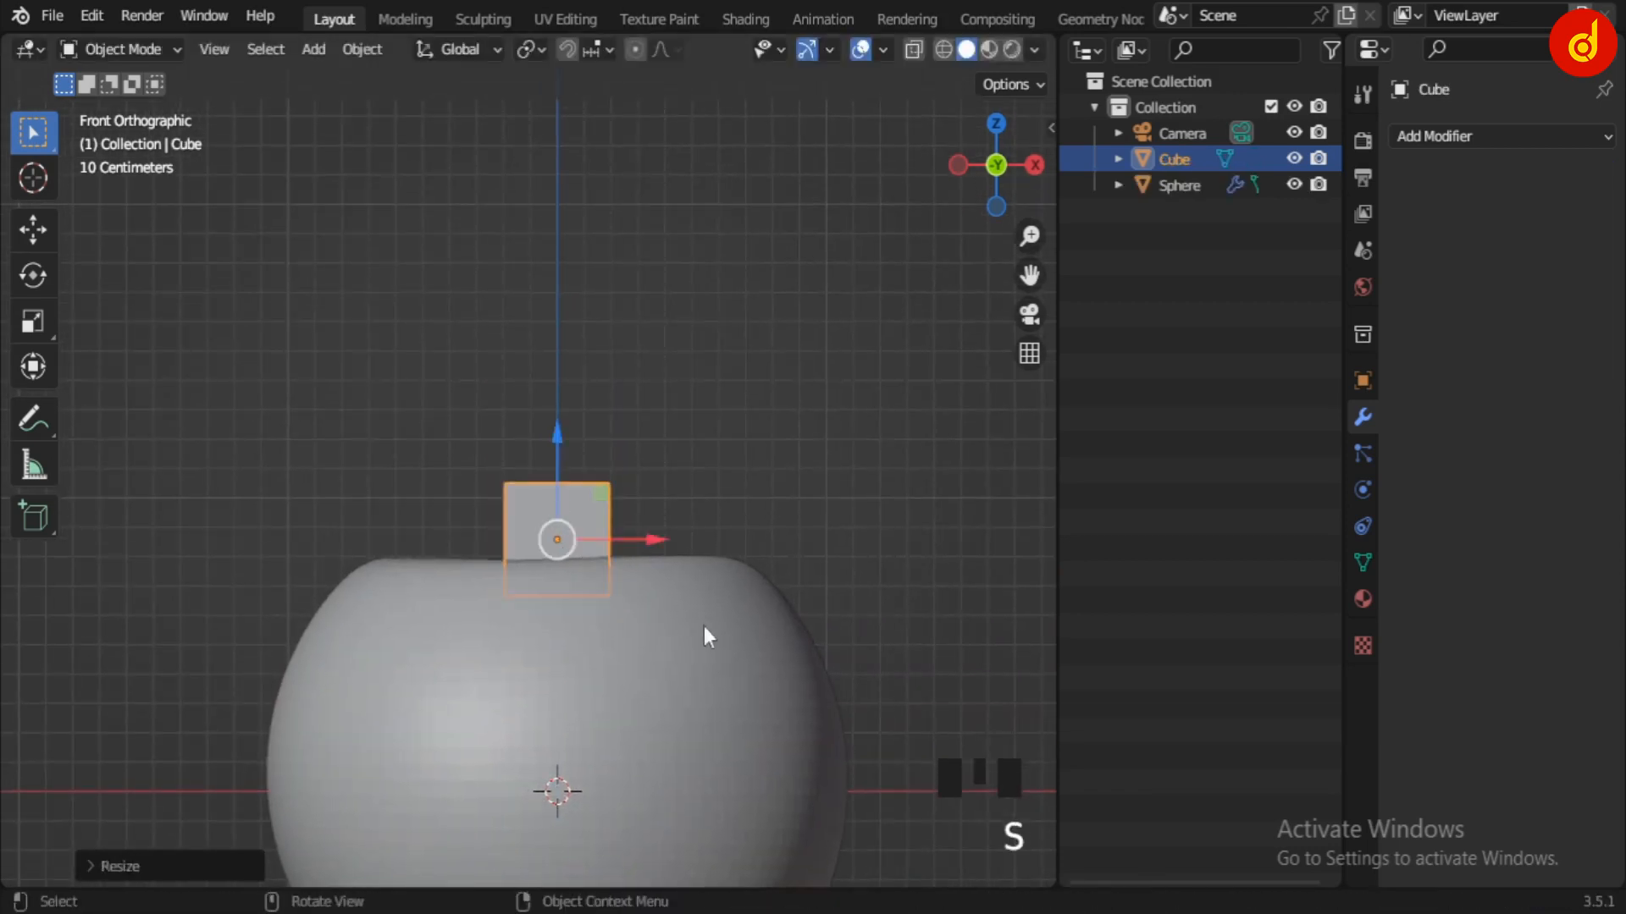
# Step: Turn on X-ray and extrude the cube's four top vertices upward in front view
pyautogui.press('Tab')
pyautogui.hotkey('alt', 'z')
pyautogui.click(797, 498)
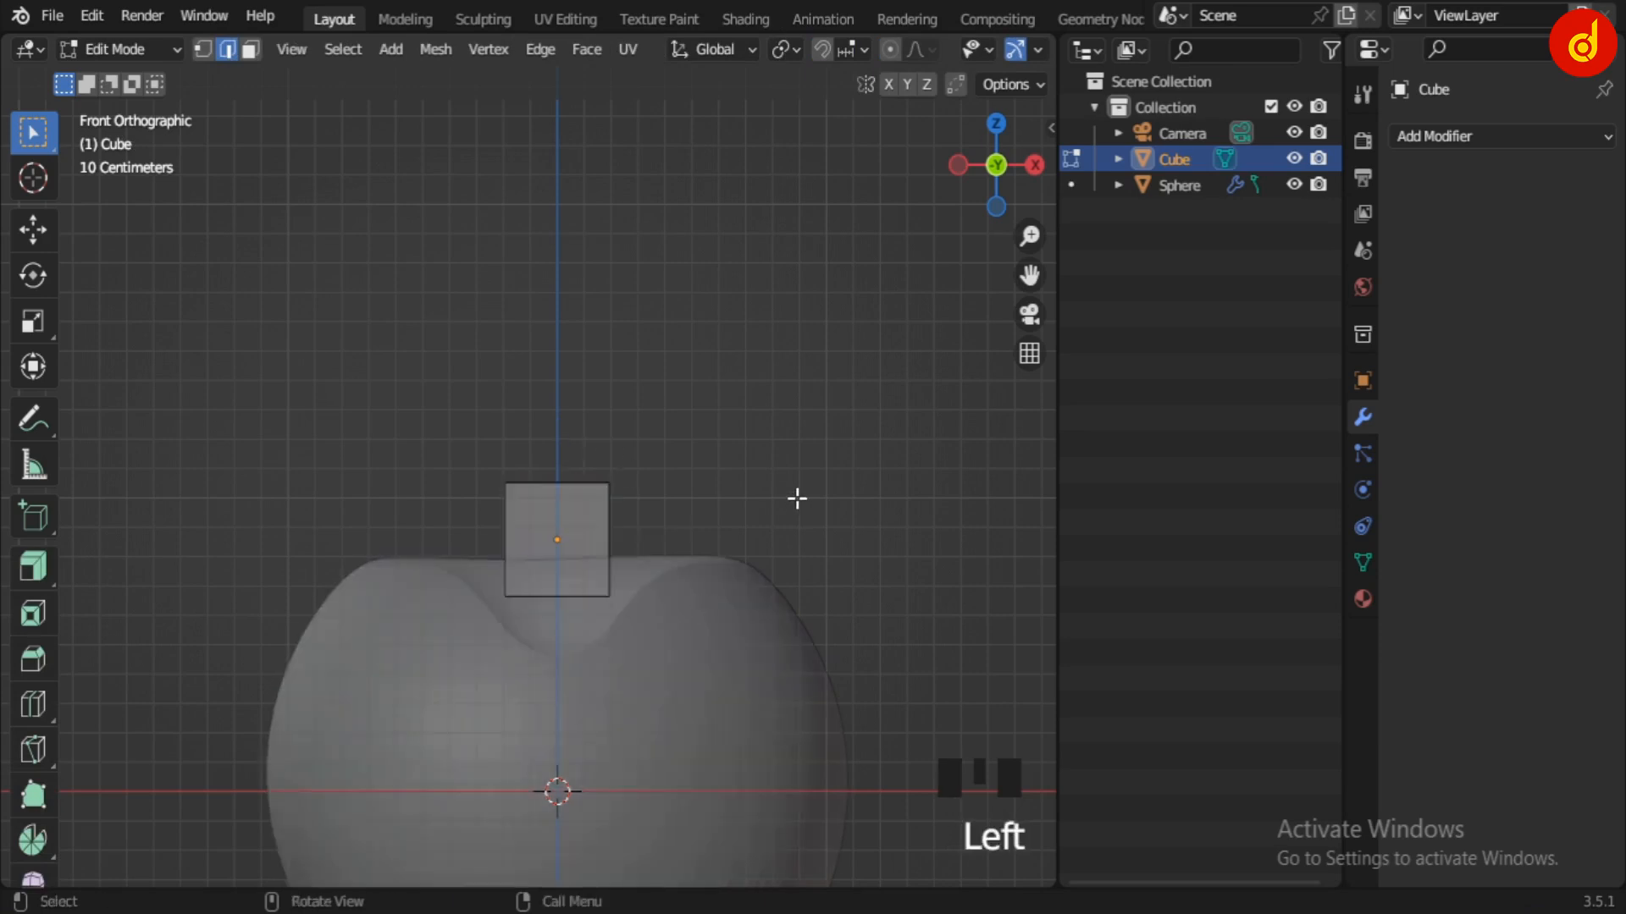
pyautogui.moveTo(458, 429); pyautogui.dragTo(696, 500)
pyautogui.moveTo(697, 500); pyautogui.dragTo(726, 556, button='middle')
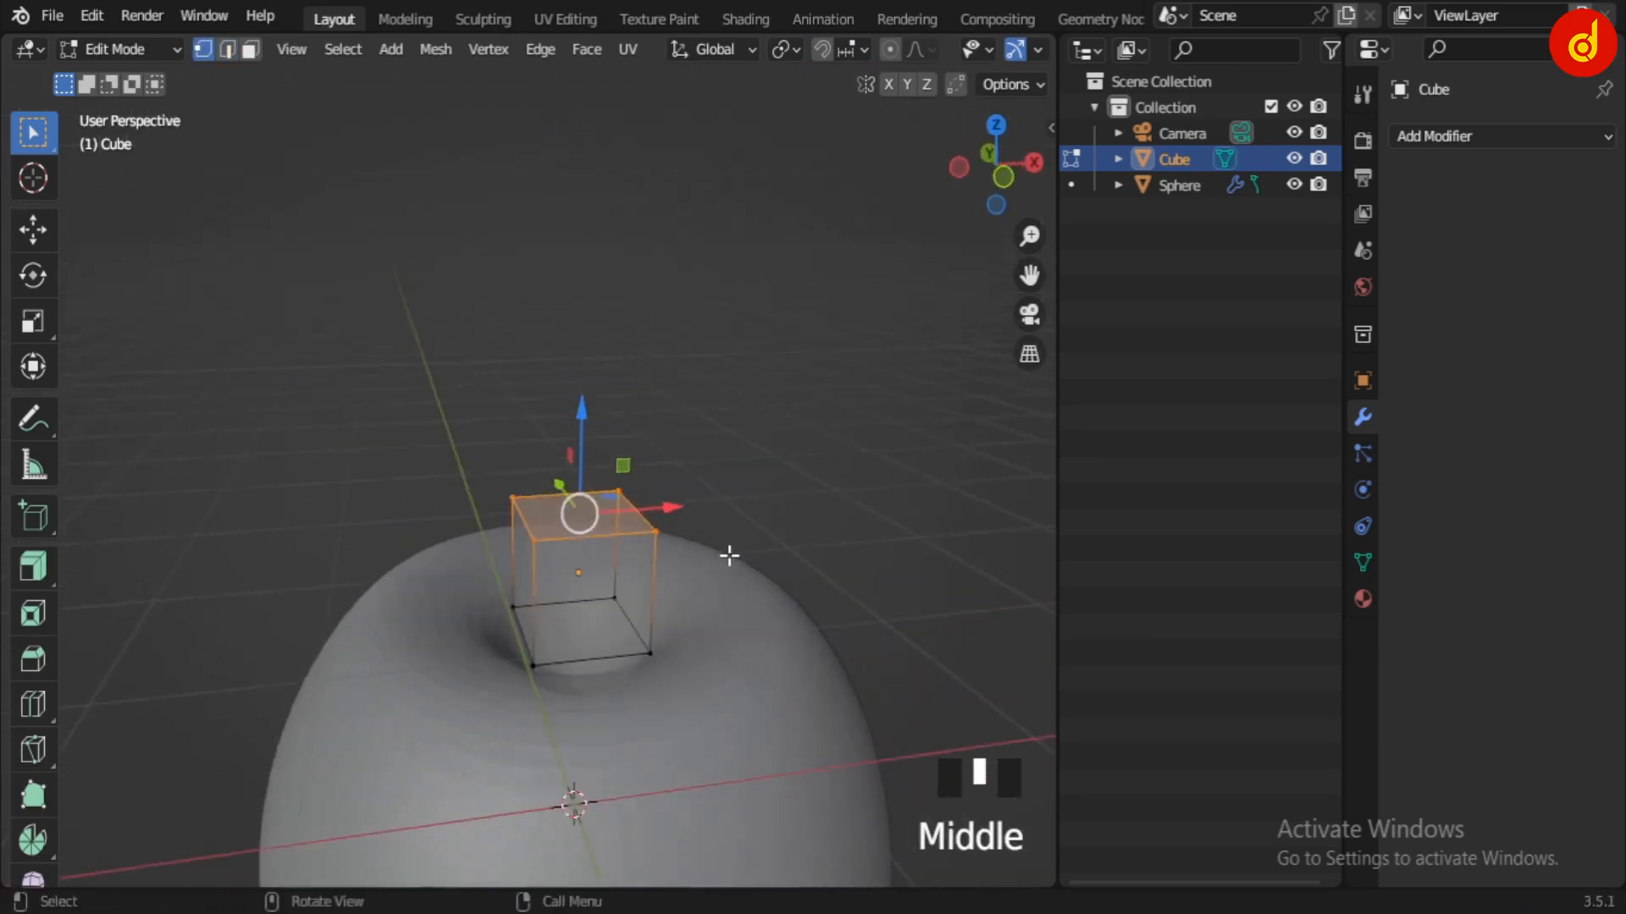
pyautogui.press('KP_1')
pyautogui.press('e')
pyautogui.click(608, 402)
# Step: Move, rotate and enlarge the extruded top face so the stem leans toward negative X
pyautogui.press('g')
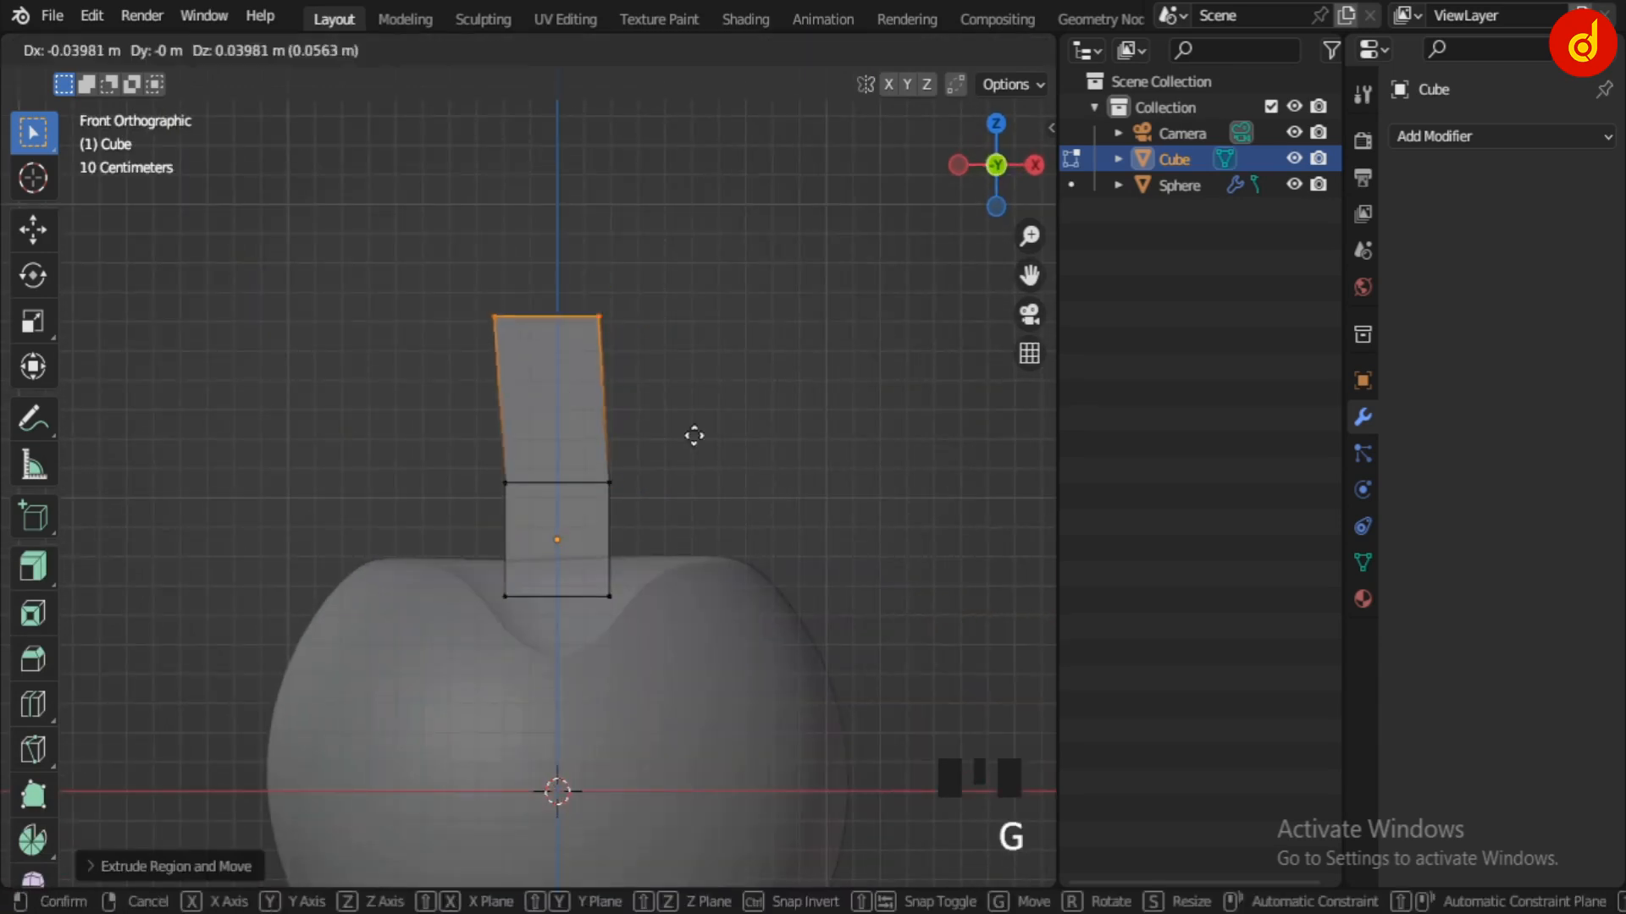
pyautogui.click(661, 462)
pyautogui.press('r')
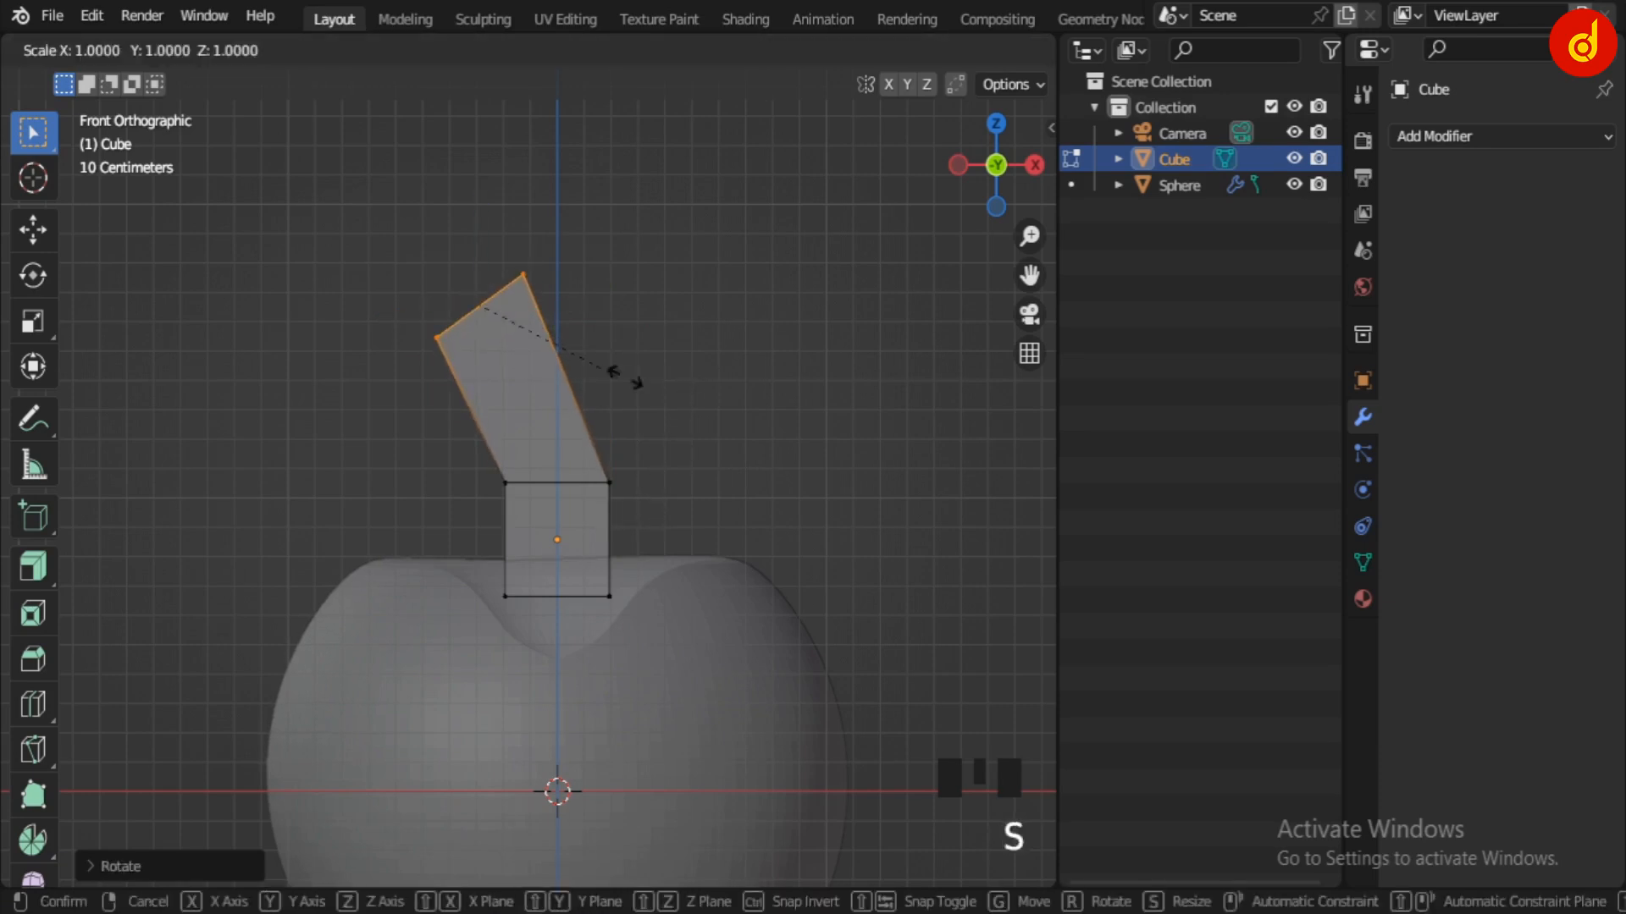
pyautogui.click(697, 454)
pyautogui.press('Tab')
# Step: Add a Subdivision Surface modifier to the stem with viewport and render levels of 5
pyautogui.click(1465, 136)
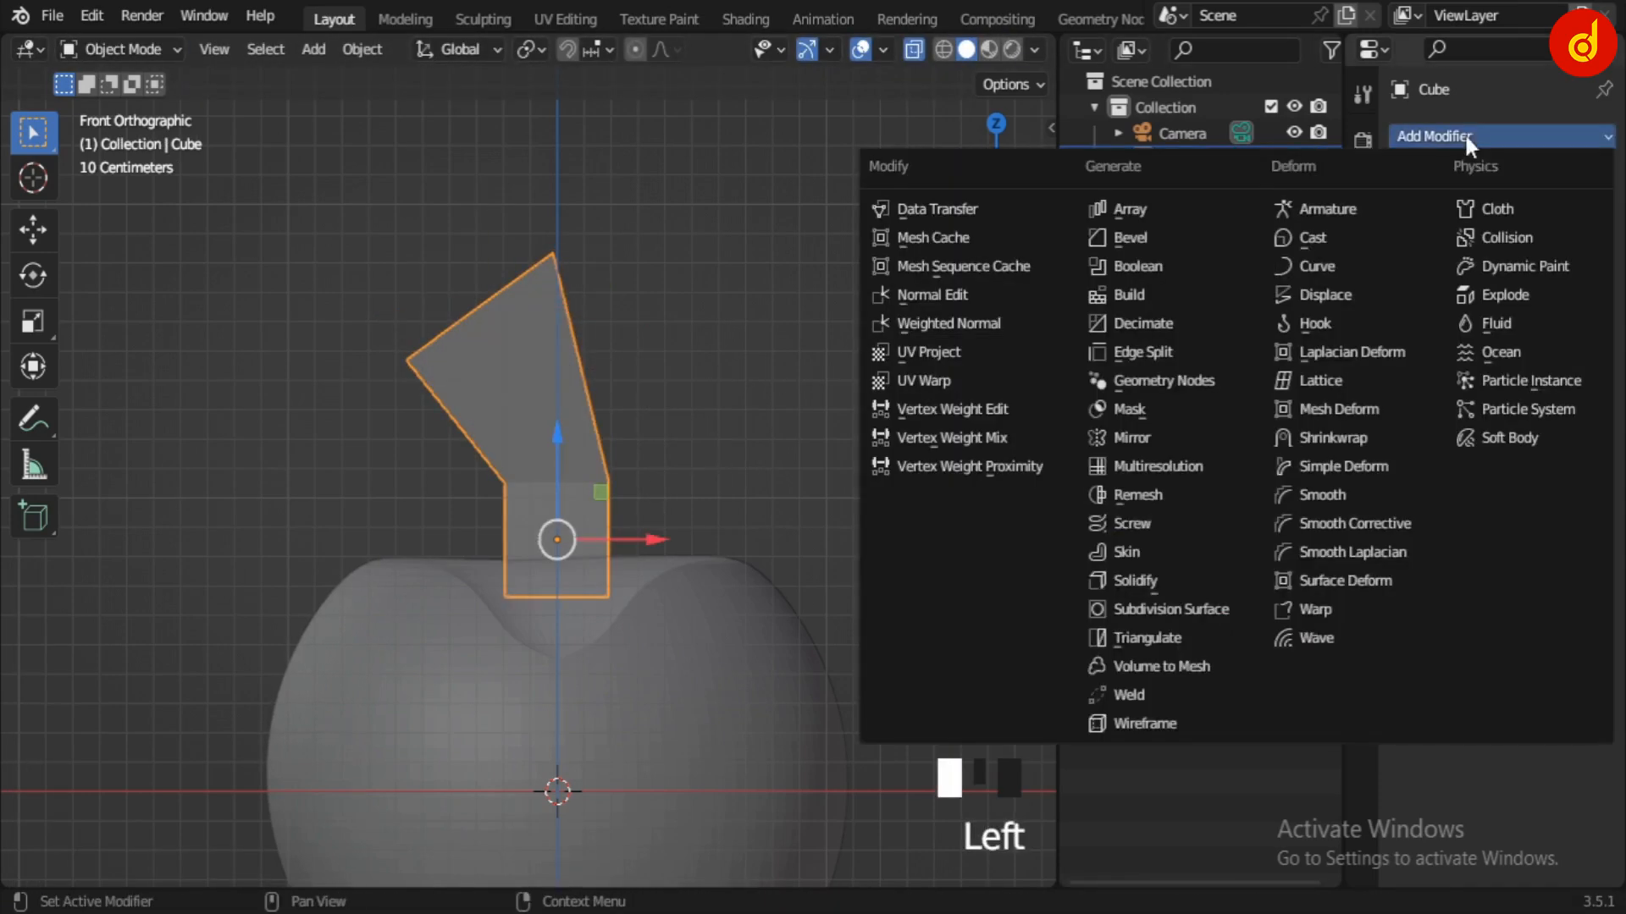
pyautogui.click(1117, 610)
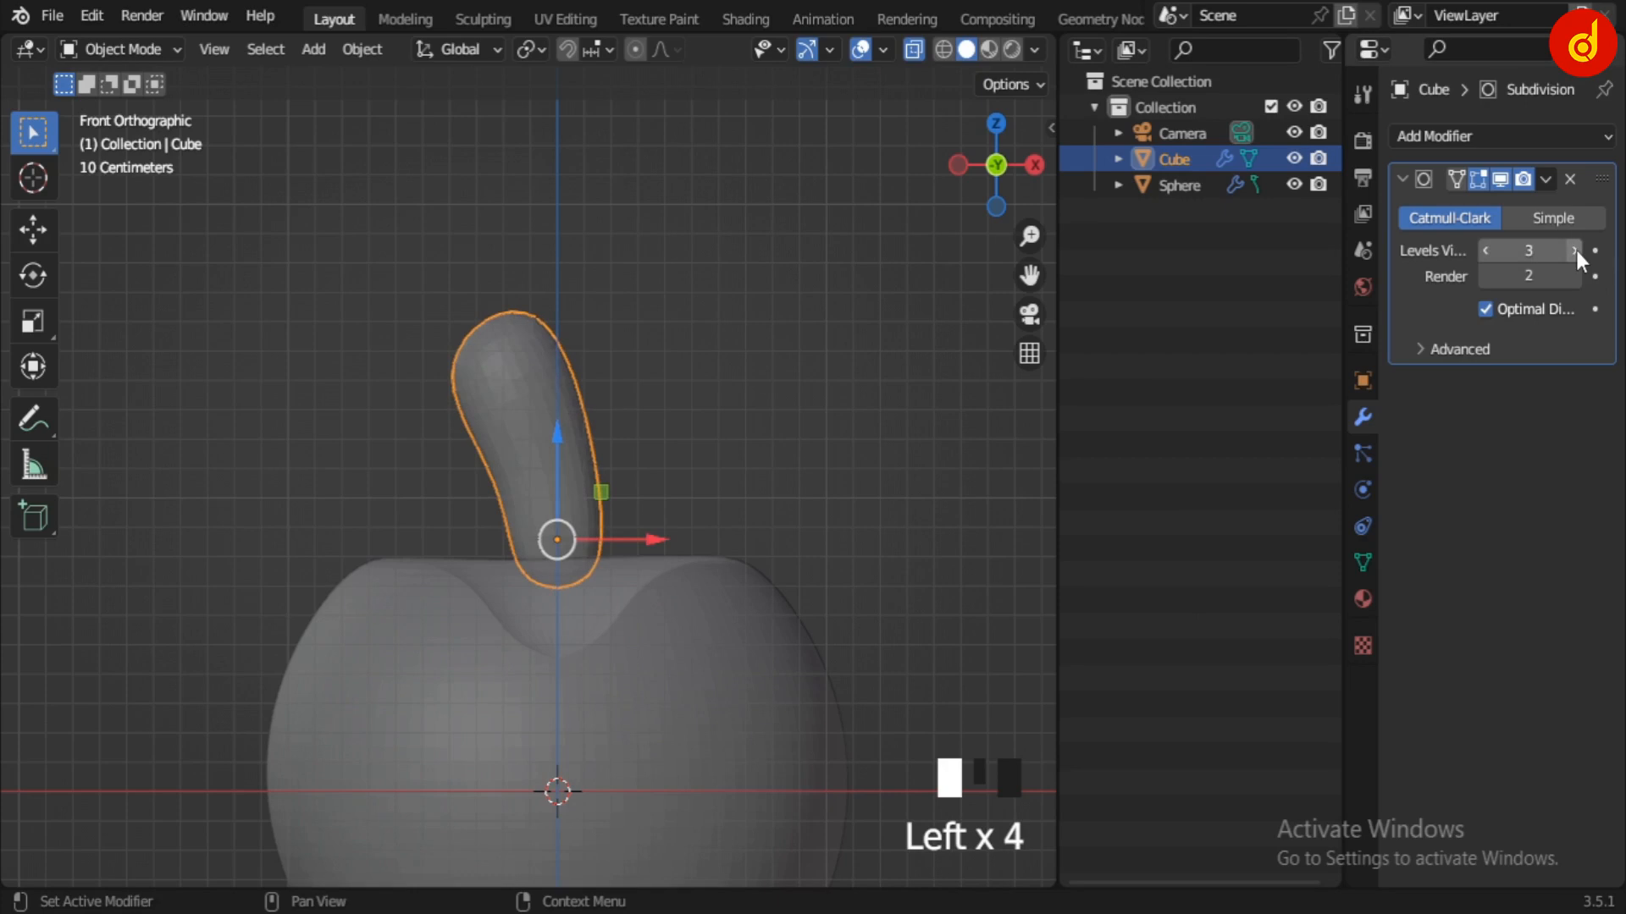
pyautogui.click(1577, 252)
pyautogui.click(1576, 252)
pyautogui.click(1575, 277)
pyautogui.click(1575, 277)
pyautogui.click(1575, 277)
pyautogui.click(1575, 277)
pyautogui.click(1575, 277)
pyautogui.click(1574, 277)
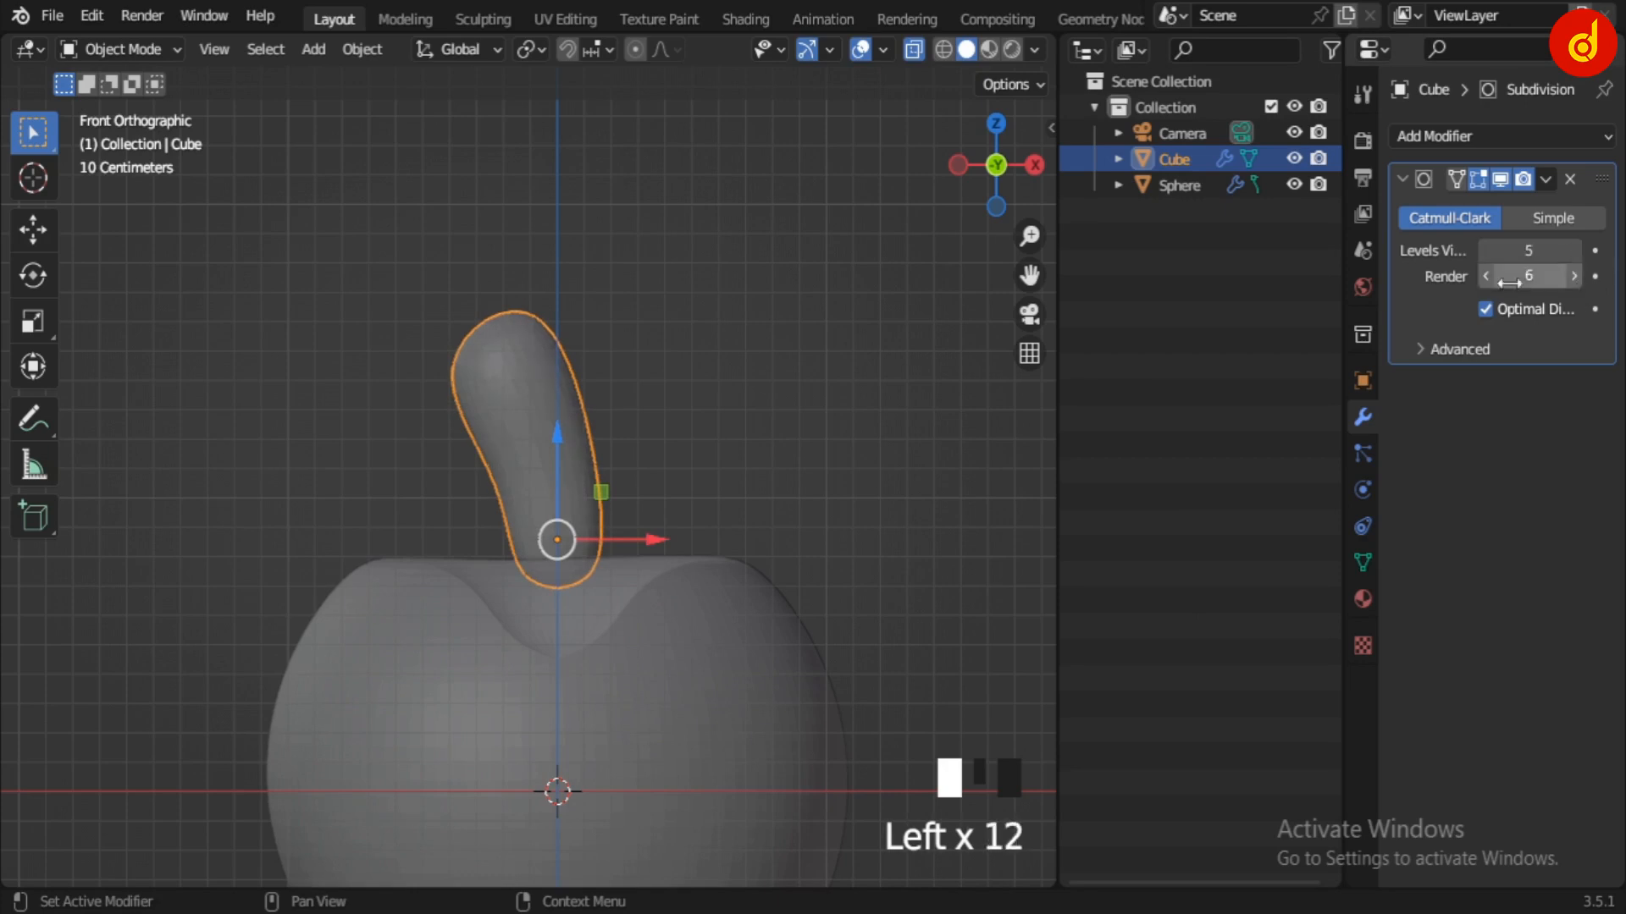
# Step: Scale up the stem's top face to give the stem a thicker tip
pyautogui.scroll(2, 593, 402)
pyautogui.keyDown('shift'); pyautogui.moveTo(613, 407); pyautogui.dragTo(674, 454, button='middle'); pyautogui.keyUp('shift')
pyautogui.press('Tab')
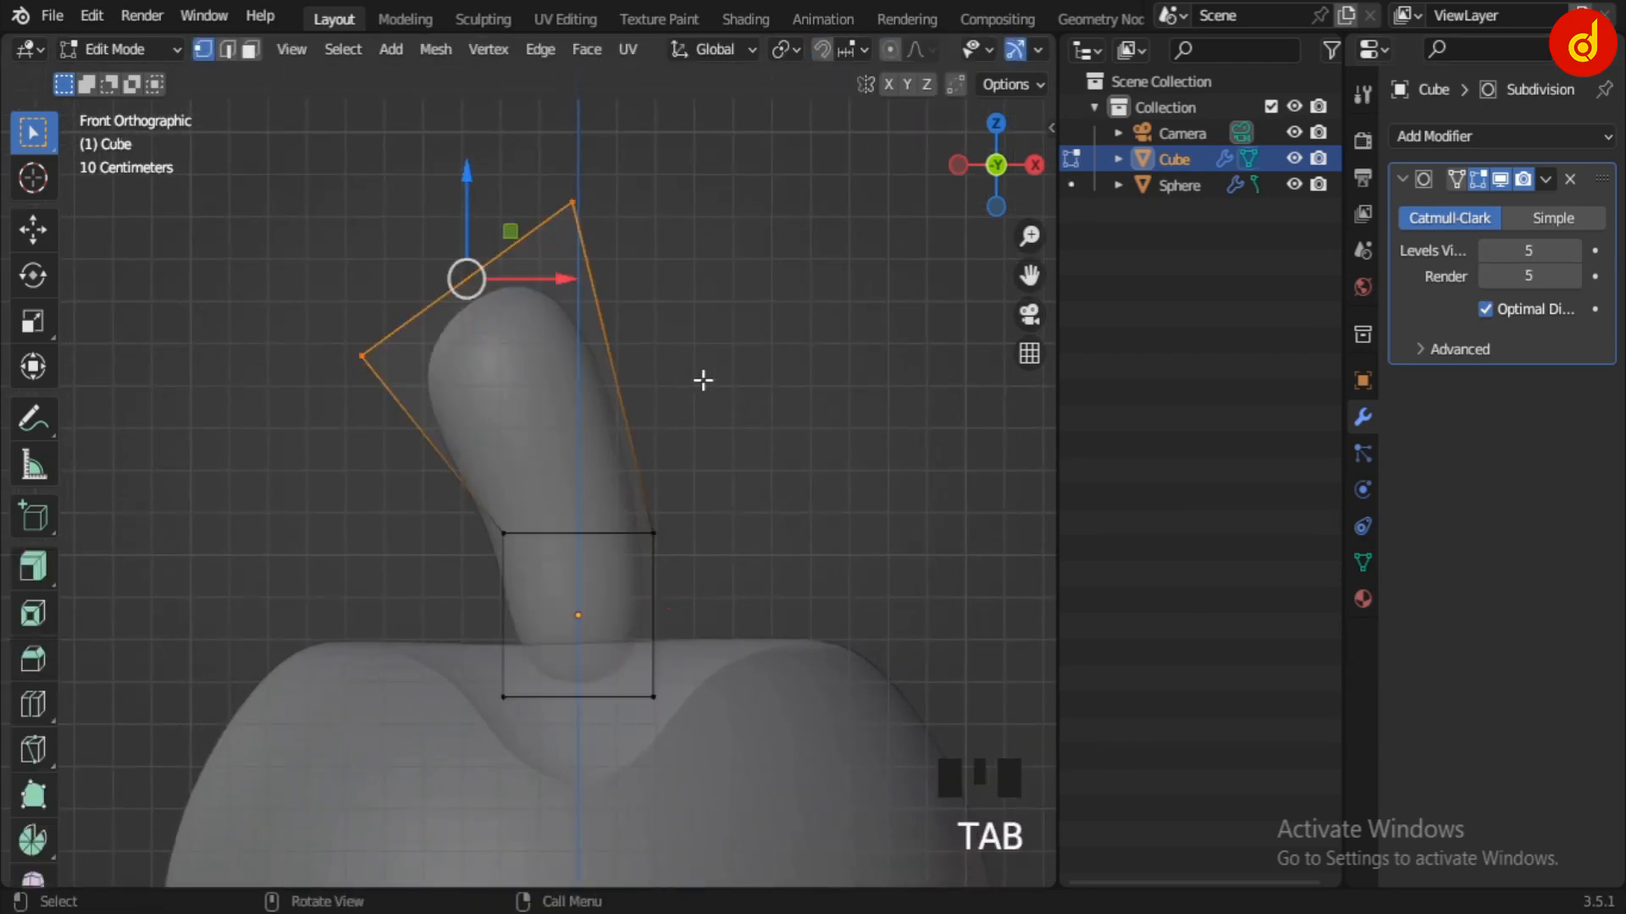
pyautogui.scroll(1, 672, 421)
pyautogui.press('s')
pyautogui.click(725, 450)
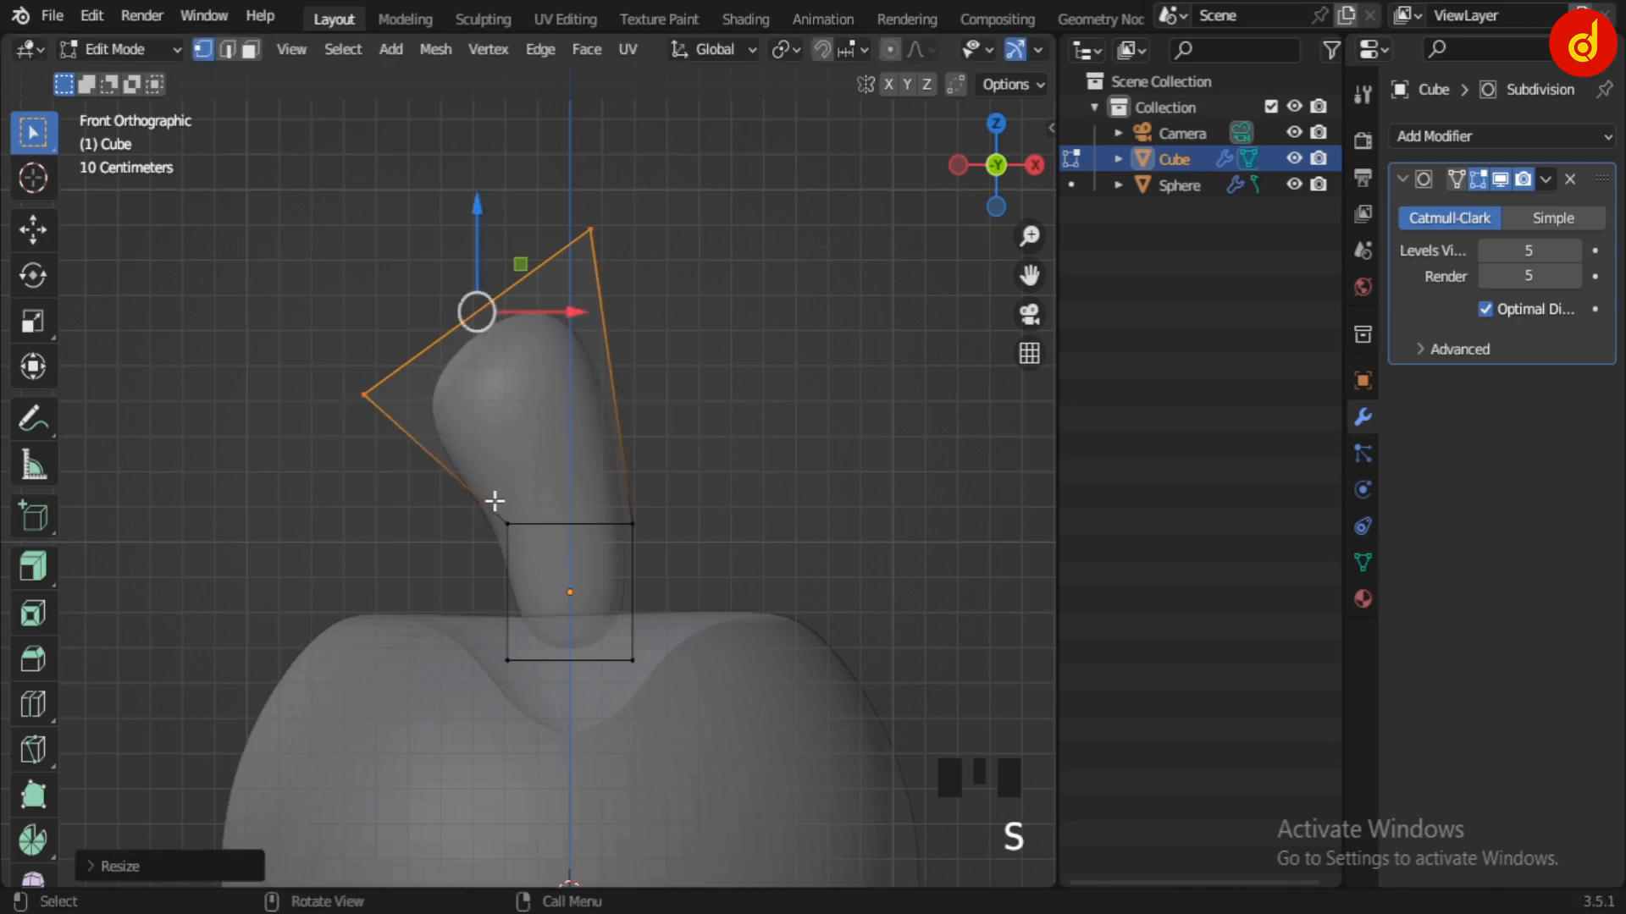
# Step: Rotate the stem's middle cross-section by about -14° in front view to follow the bend
pyautogui.moveTo(495, 501); pyautogui.dragTo(681, 566)
pyautogui.press('r')
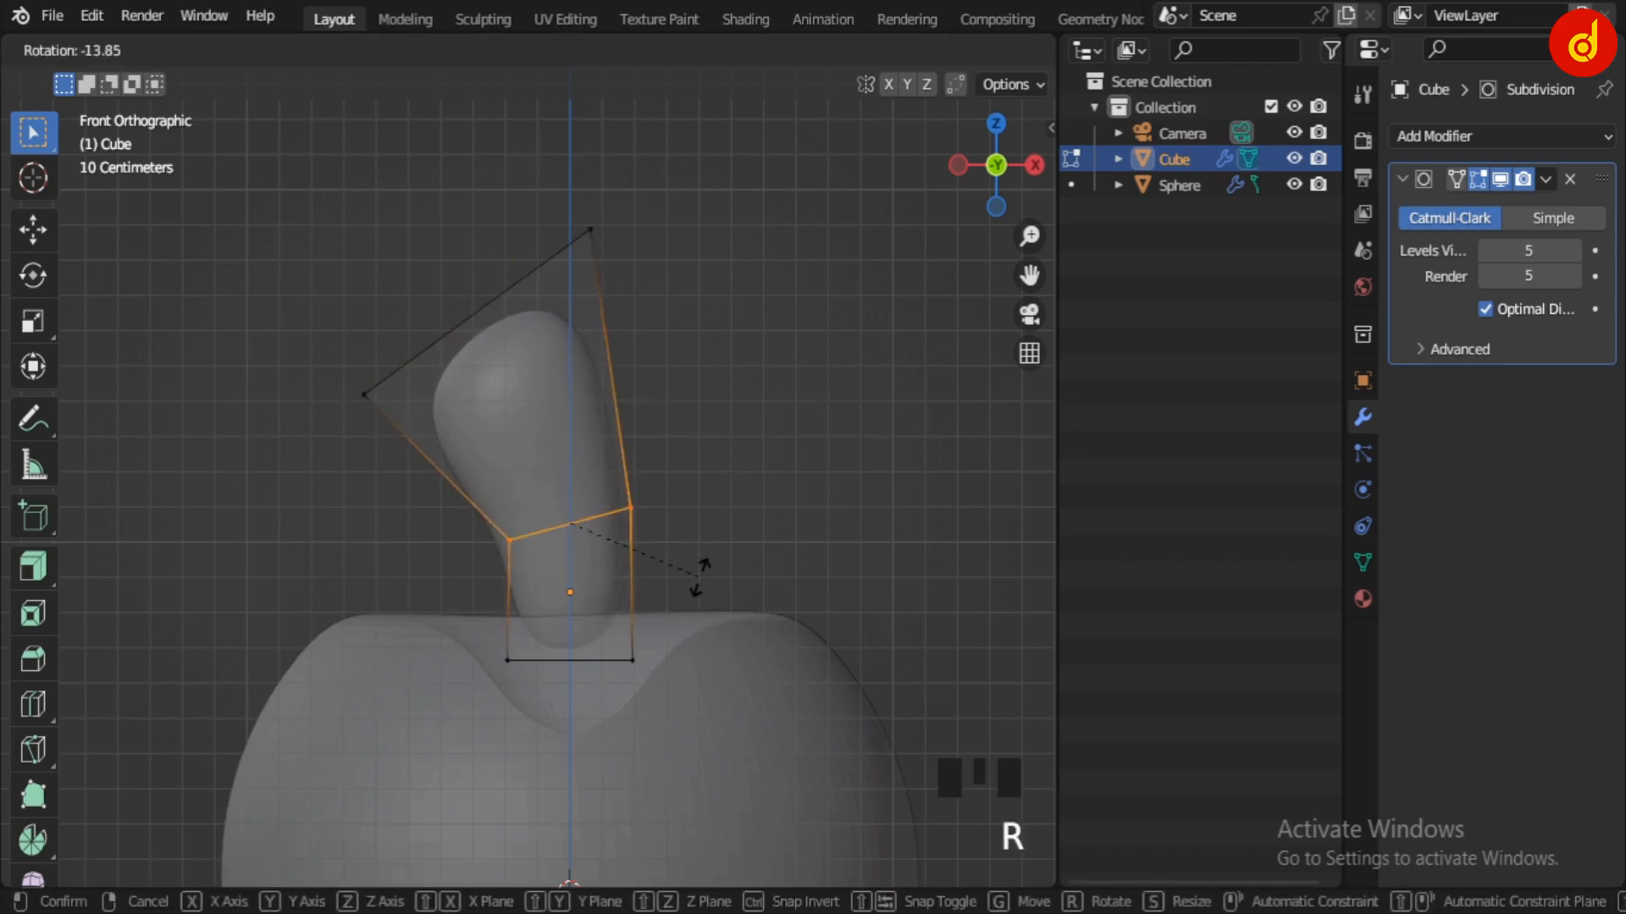
pyautogui.click(699, 577)
pyautogui.press('s')
pyautogui.click(616, 650)
# Step: Lower the stem's base vertices along Z into the apple's dimple, turn off X-ray and deselect the stem
pyautogui.moveTo(491, 617); pyautogui.dragTo(740, 701)
pyautogui.moveTo(591, 567); pyautogui.dragTo(593, 687)
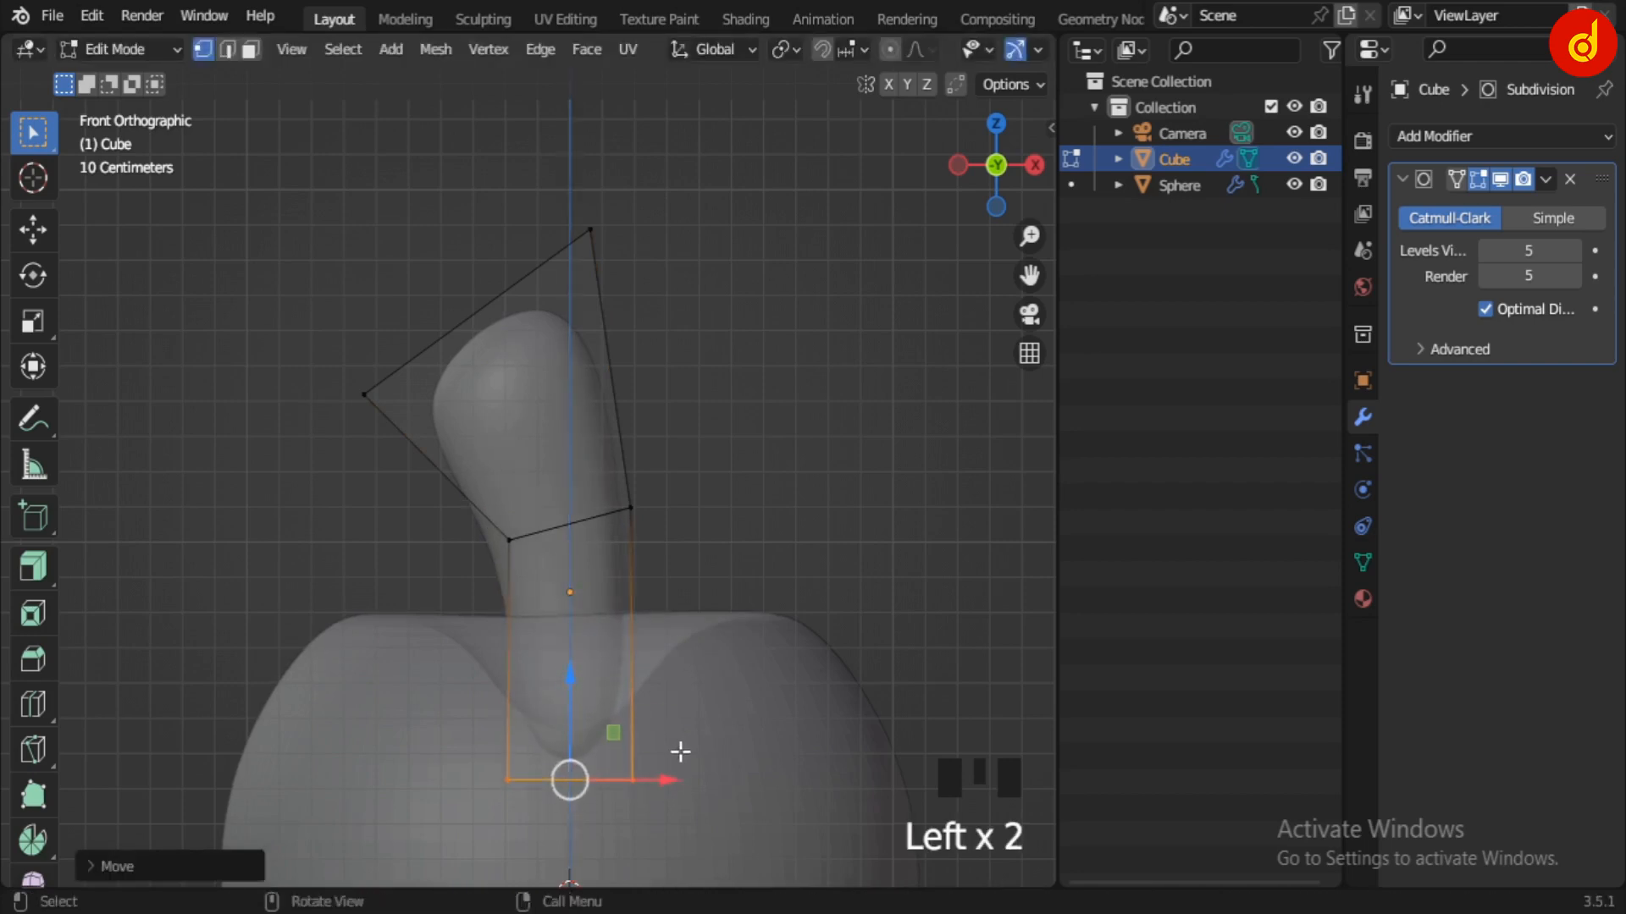
pyautogui.keyDown('shift'); pyautogui.moveTo(678, 750); pyautogui.dragTo(679, 675, button='middle'); pyautogui.keyUp('shift')
pyautogui.press('Tab')
pyautogui.scroll(-4, 694, 557)
pyautogui.click(757, 495)
pyautogui.moveTo(758, 495); pyautogui.dragTo(720, 593, button='middle')
pyautogui.moveTo(591, 642); pyautogui.dragTo(587, 663, button='middle')
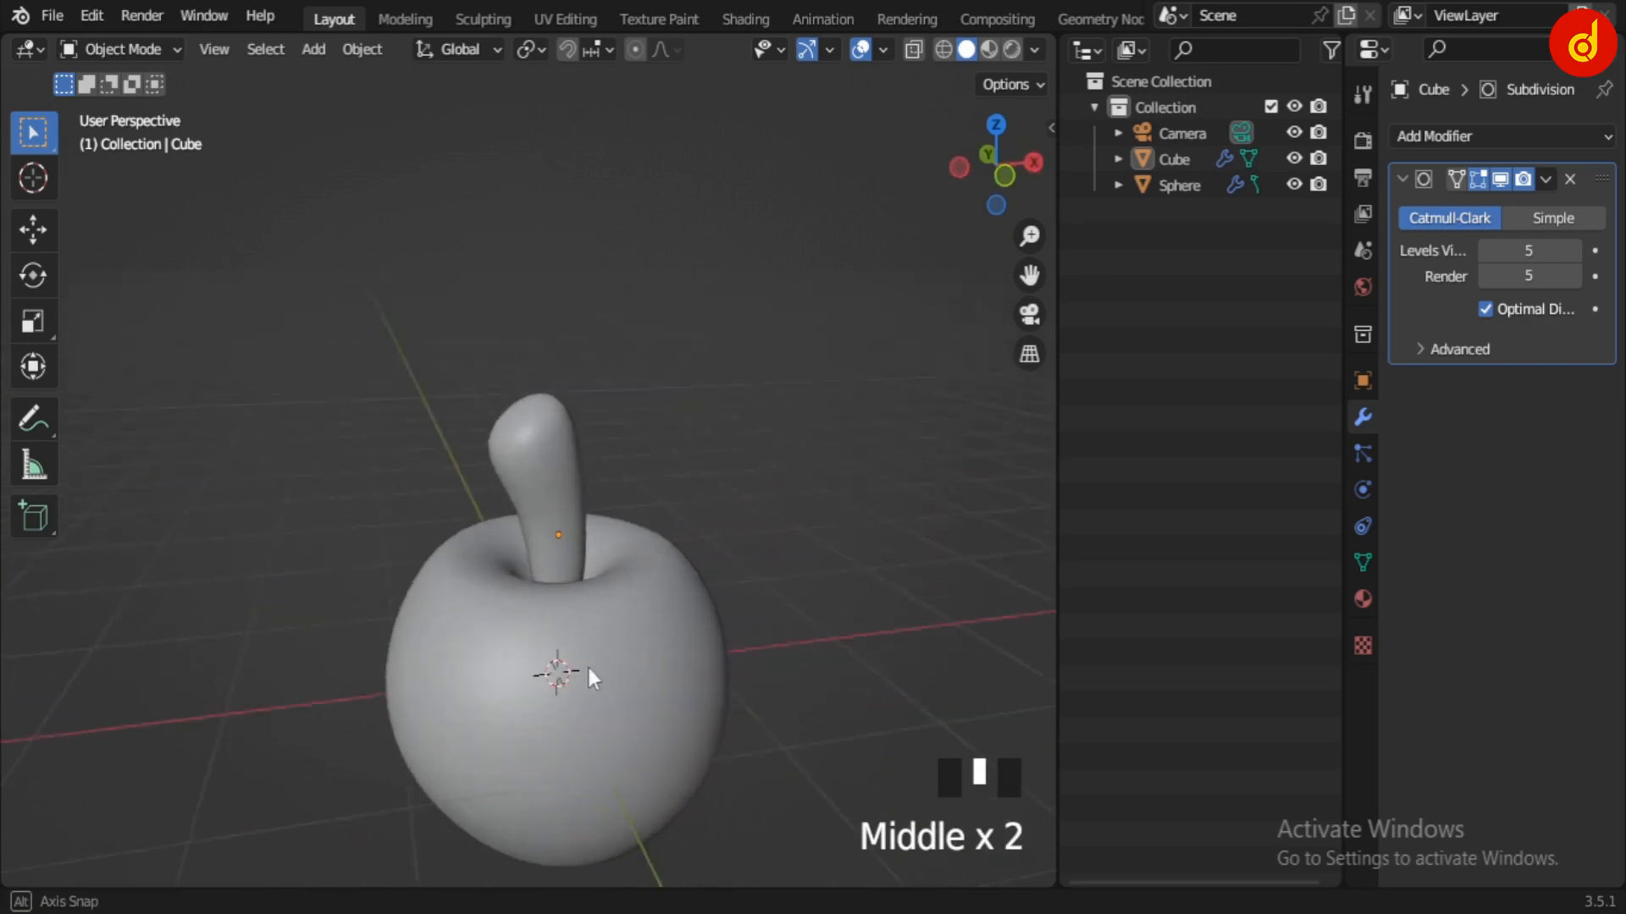
pyautogui.press('KP_1')
pyautogui.scroll(1, 587, 508)
pyautogui.scroll(2, 593, 491)
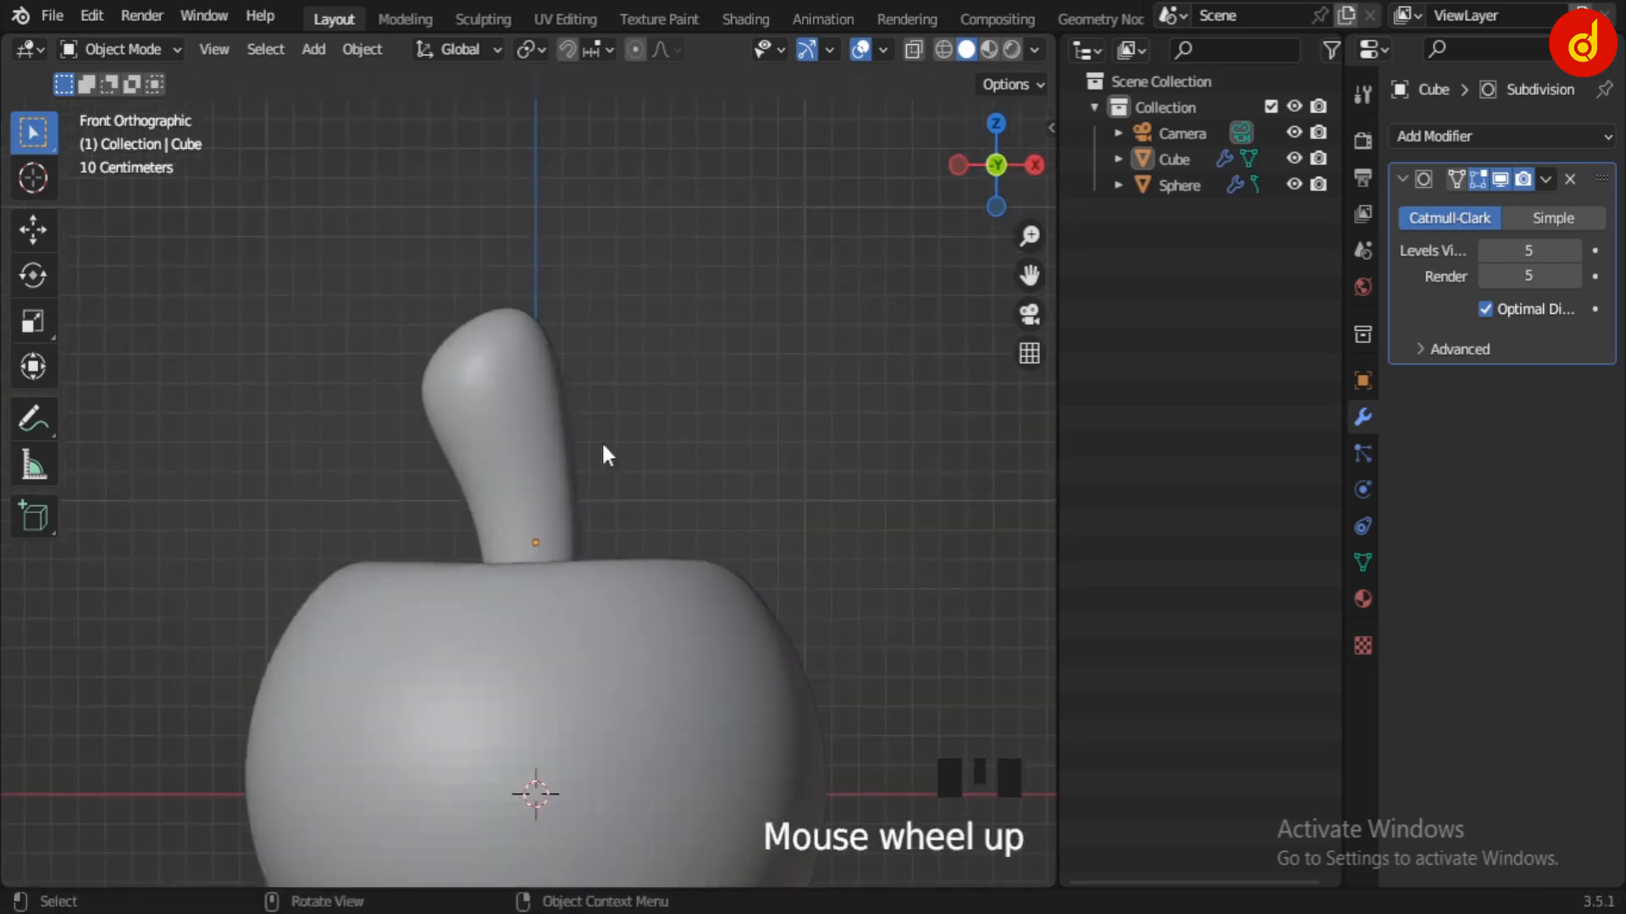
# Step: Move the stem's top vertices about 0.2 m down and toward -X in front view, then return to Object Mode and deselect
pyautogui.click(543, 430)
pyautogui.press('Tab')
pyautogui.moveTo(221, 229); pyautogui.dragTo(640, 415)
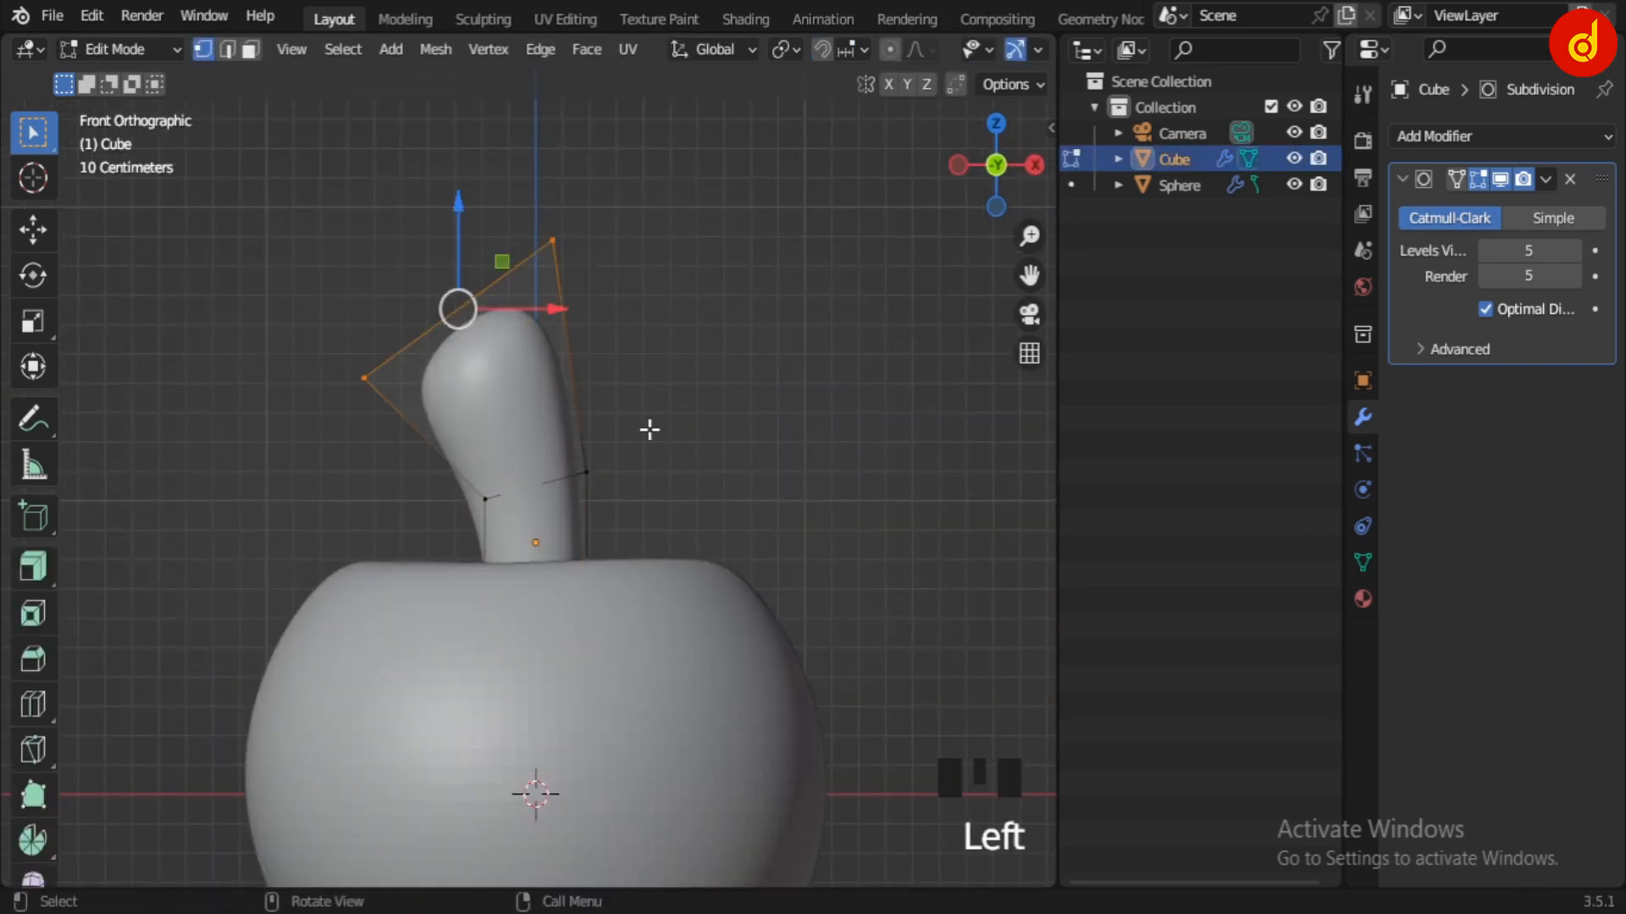
pyautogui.hotkey('alt', 'z')
pyautogui.moveTo(256, 220); pyautogui.dragTo(610, 423)
pyautogui.press('g')
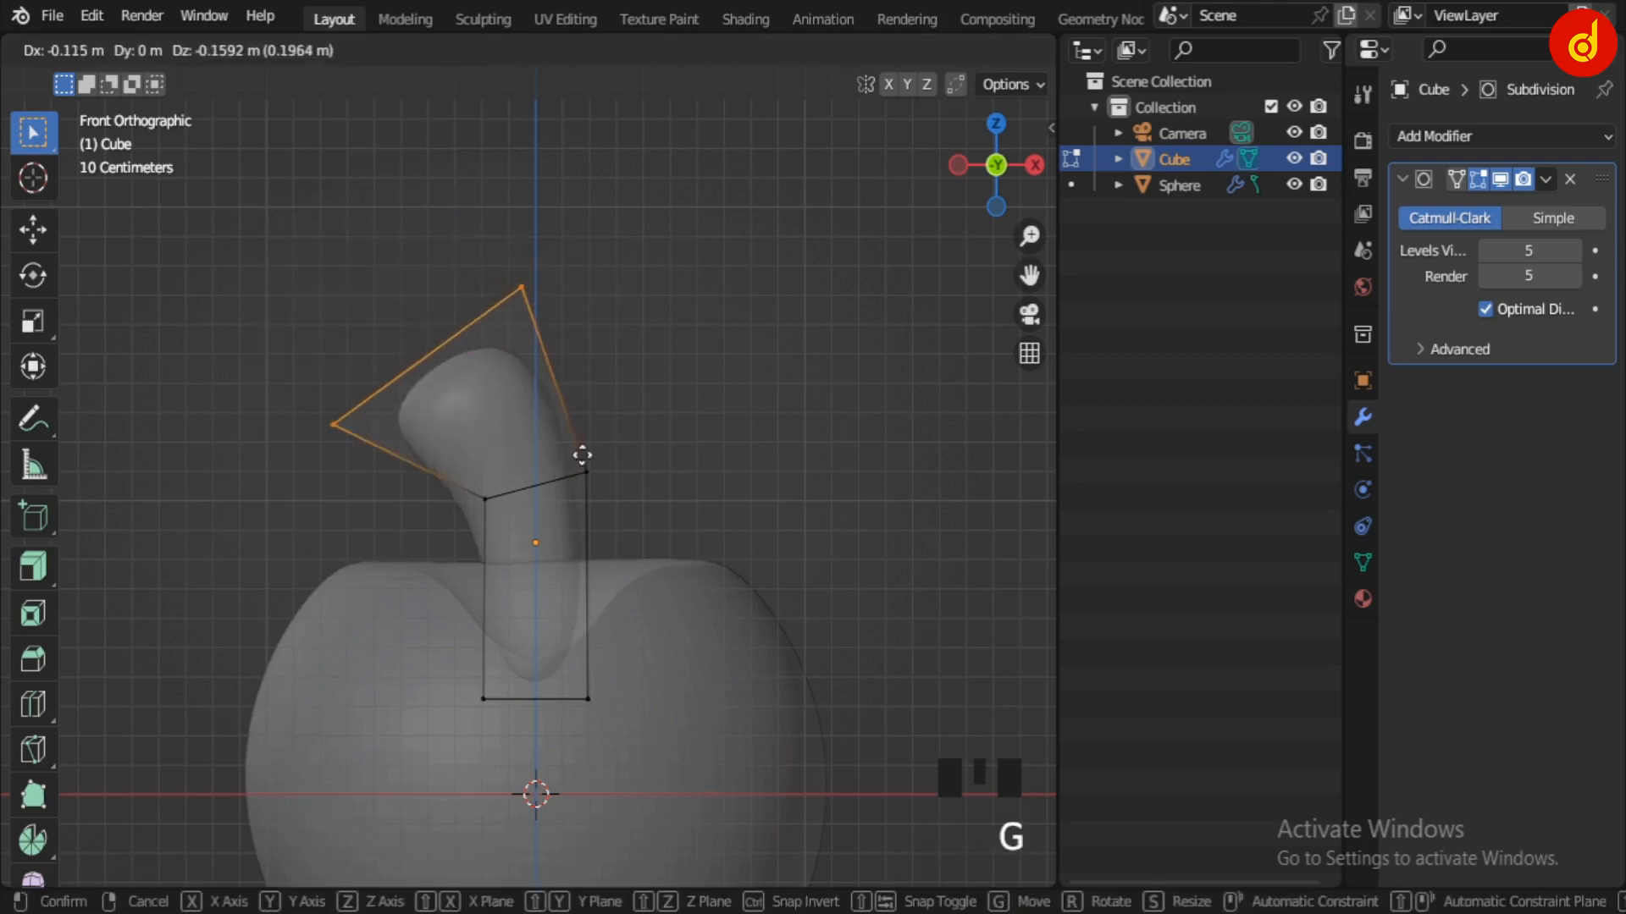
pyautogui.click(573, 464)
pyautogui.press('Tab')
pyautogui.moveTo(596, 489); pyautogui.dragTo(652, 576, button='middle')
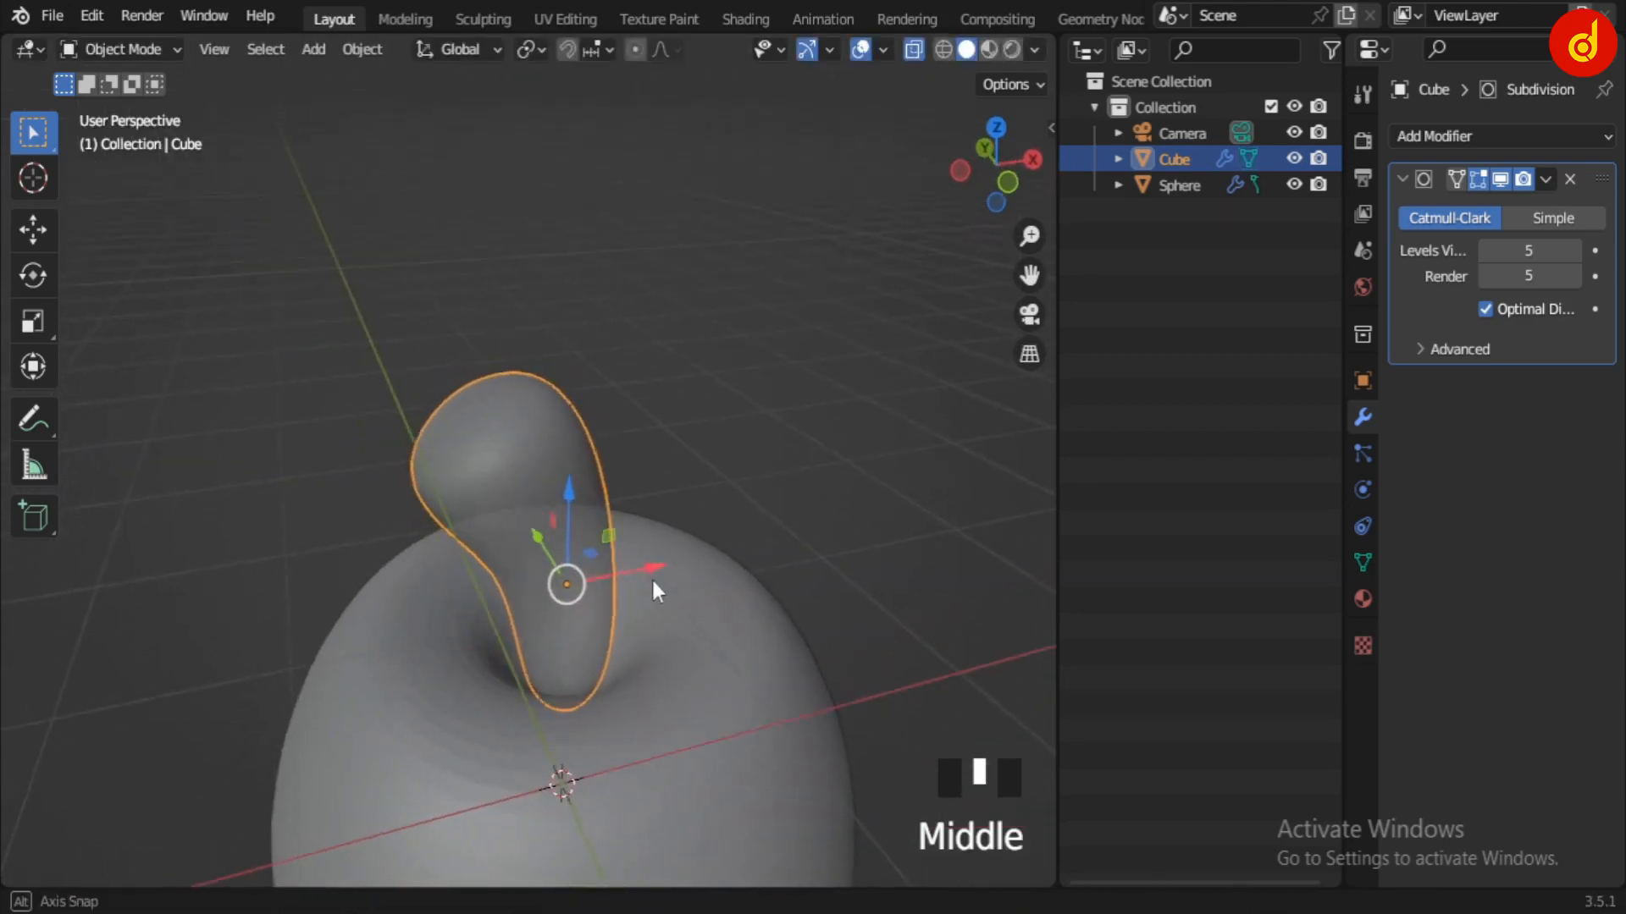
pyautogui.hotkey('alt', 'z')
pyautogui.click(800, 586)
pyautogui.moveTo(800, 585); pyautogui.dragTo(637, 606, button='middle')
# Step: Add a plane beside the apple in top view and scale it to about 1.5 times its length along Y
pyautogui.press('KP_7')
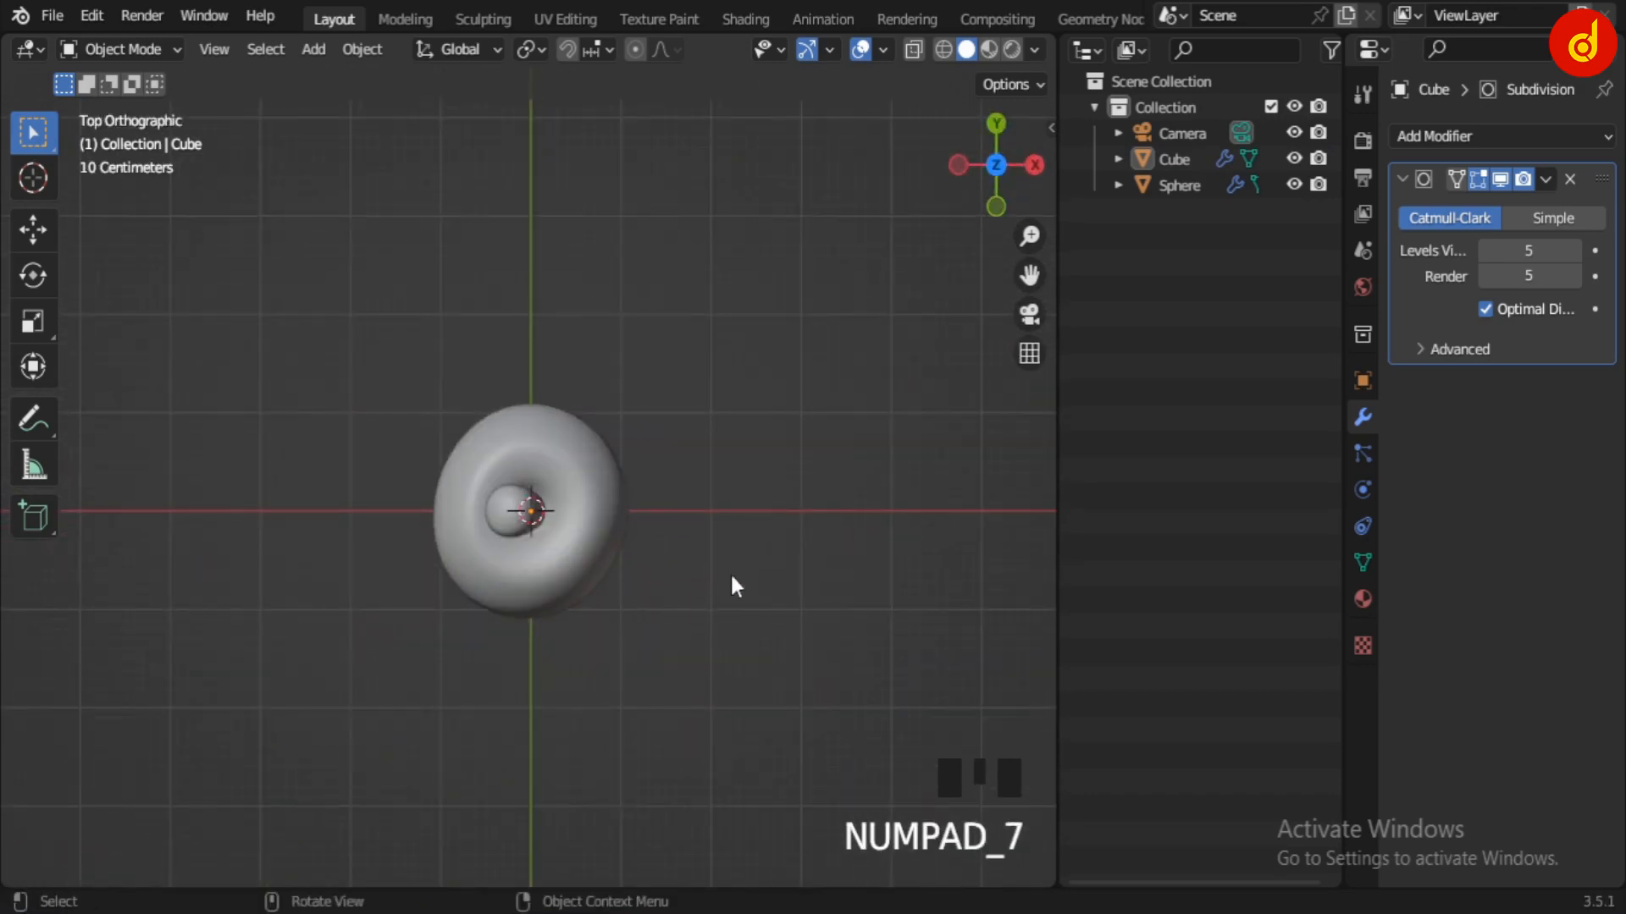
pyautogui.keyDown('shift'); pyautogui.moveTo(731, 556); pyautogui.dragTo(613, 530, button='middle'); pyautogui.keyUp('shift')
pyautogui.hotkey('shift', 'a')
pyautogui.moveTo(486, 381)
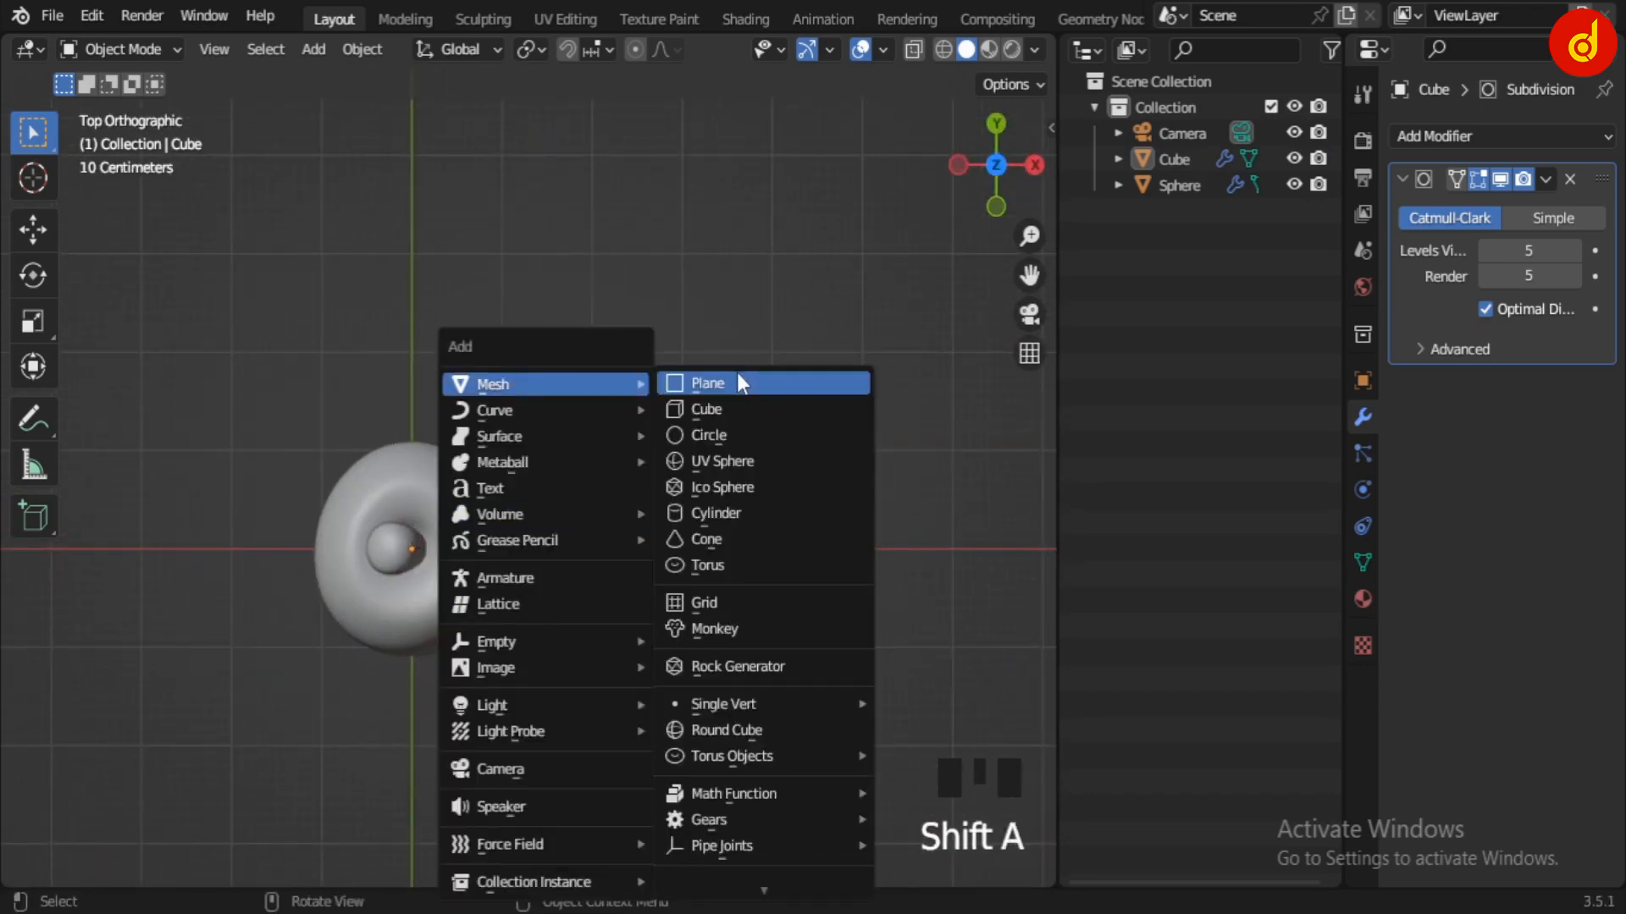
pyautogui.click(737, 379)
pyautogui.scroll(2, 759, 601)
pyautogui.scroll(1, 760, 599)
pyautogui.keyDown('shift'); pyautogui.moveTo(759, 600); pyautogui.dragTo(780, 556, button='middle'); pyautogui.keyUp('shift')
pyautogui.press('s')
pyautogui.press('y')
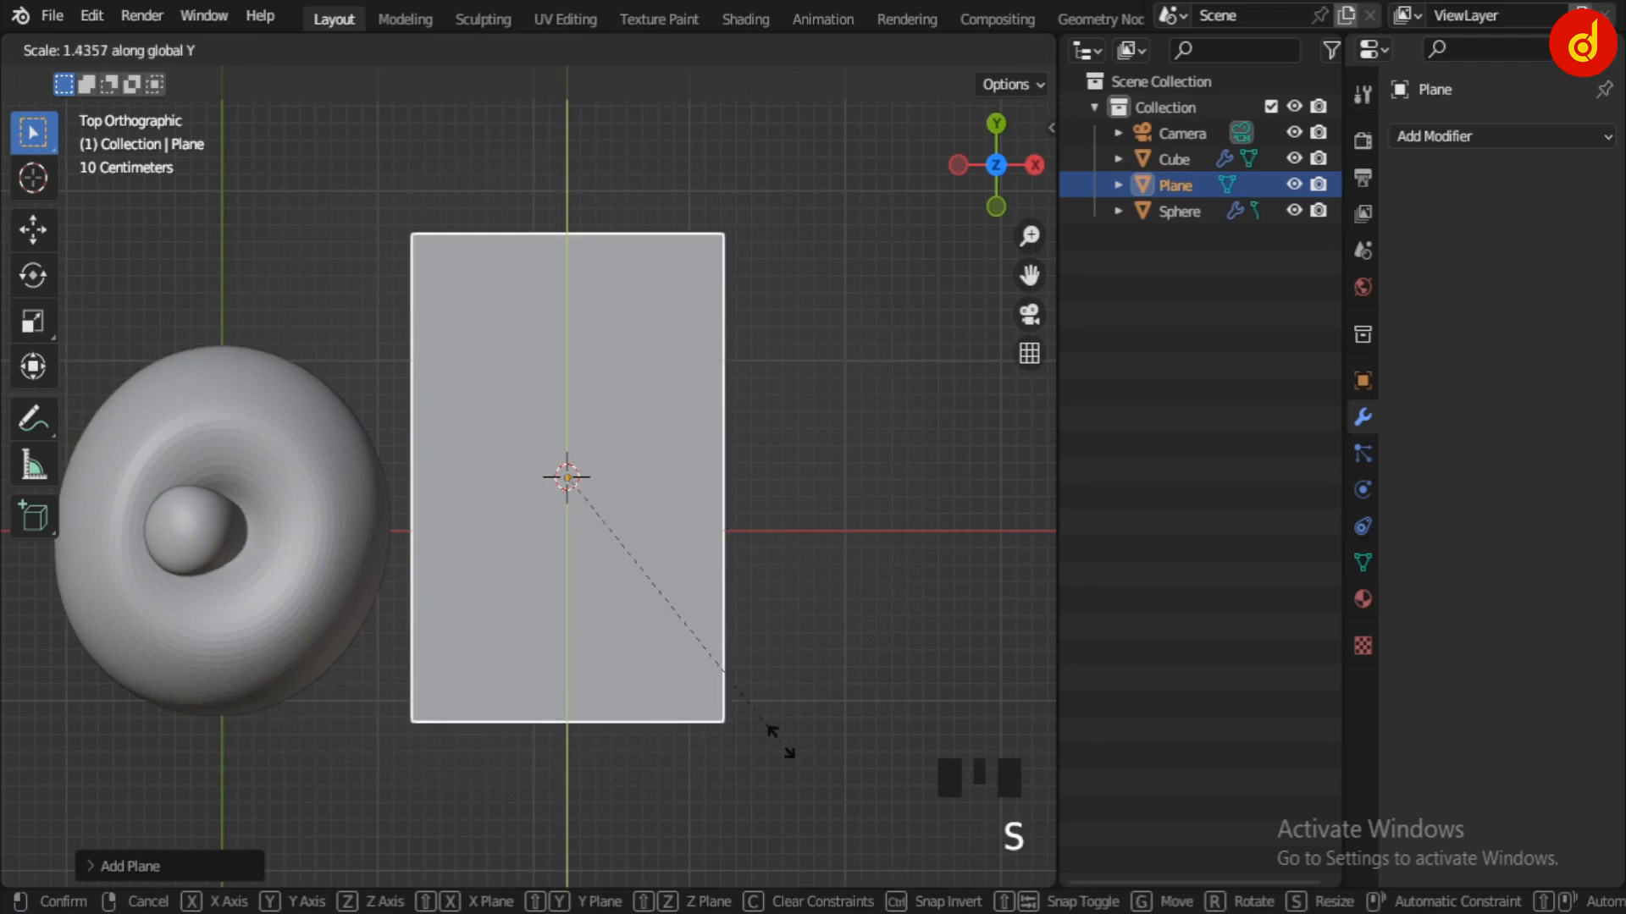
pyautogui.click(779, 720)
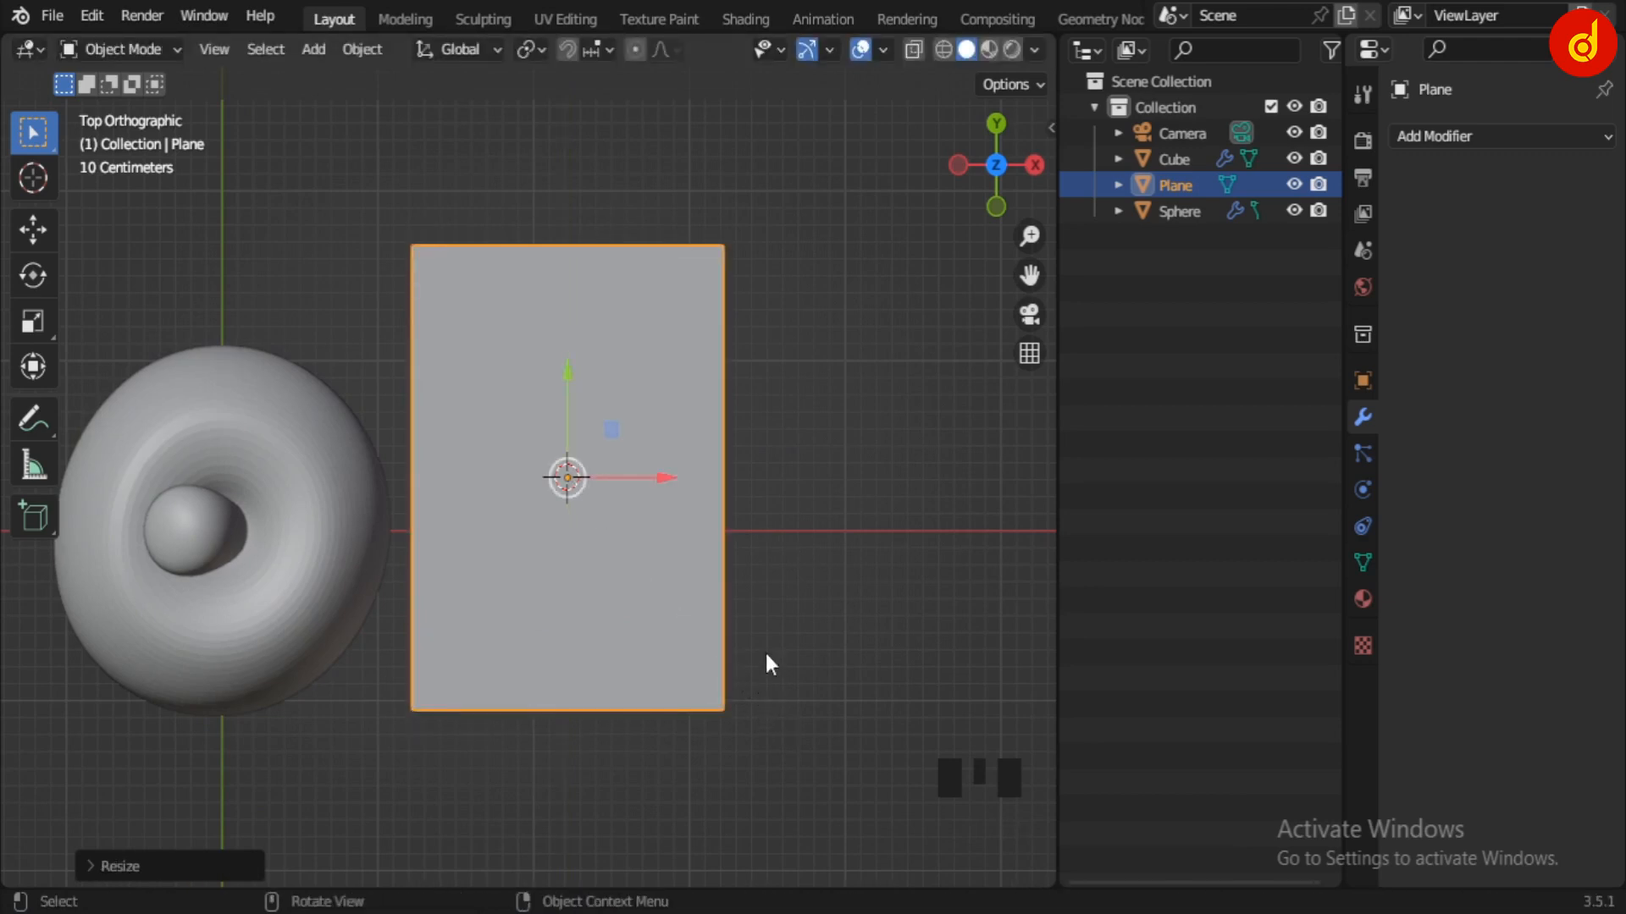
# Step: Divide the plane with one centered lengthwise loop cut and two evenly spaced crosswise loop cuts
pyautogui.press('Tab')
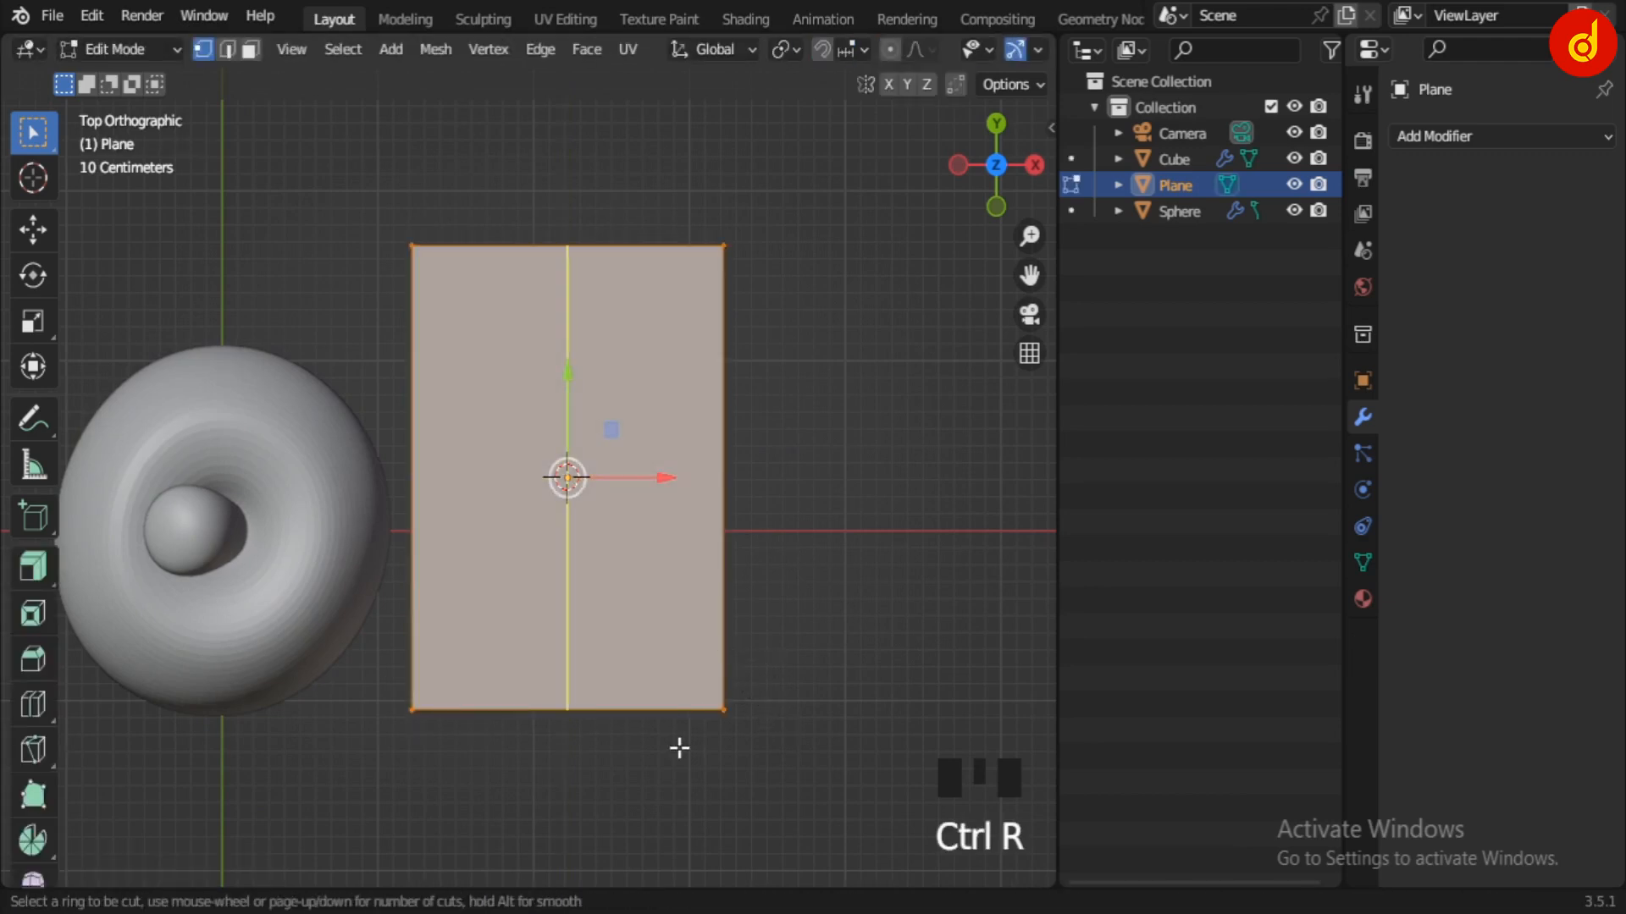
pyautogui.click(679, 747)
pyautogui.rightClick(679, 747)
pyautogui.scroll(1, 715, 631)
pyautogui.click(715, 631)
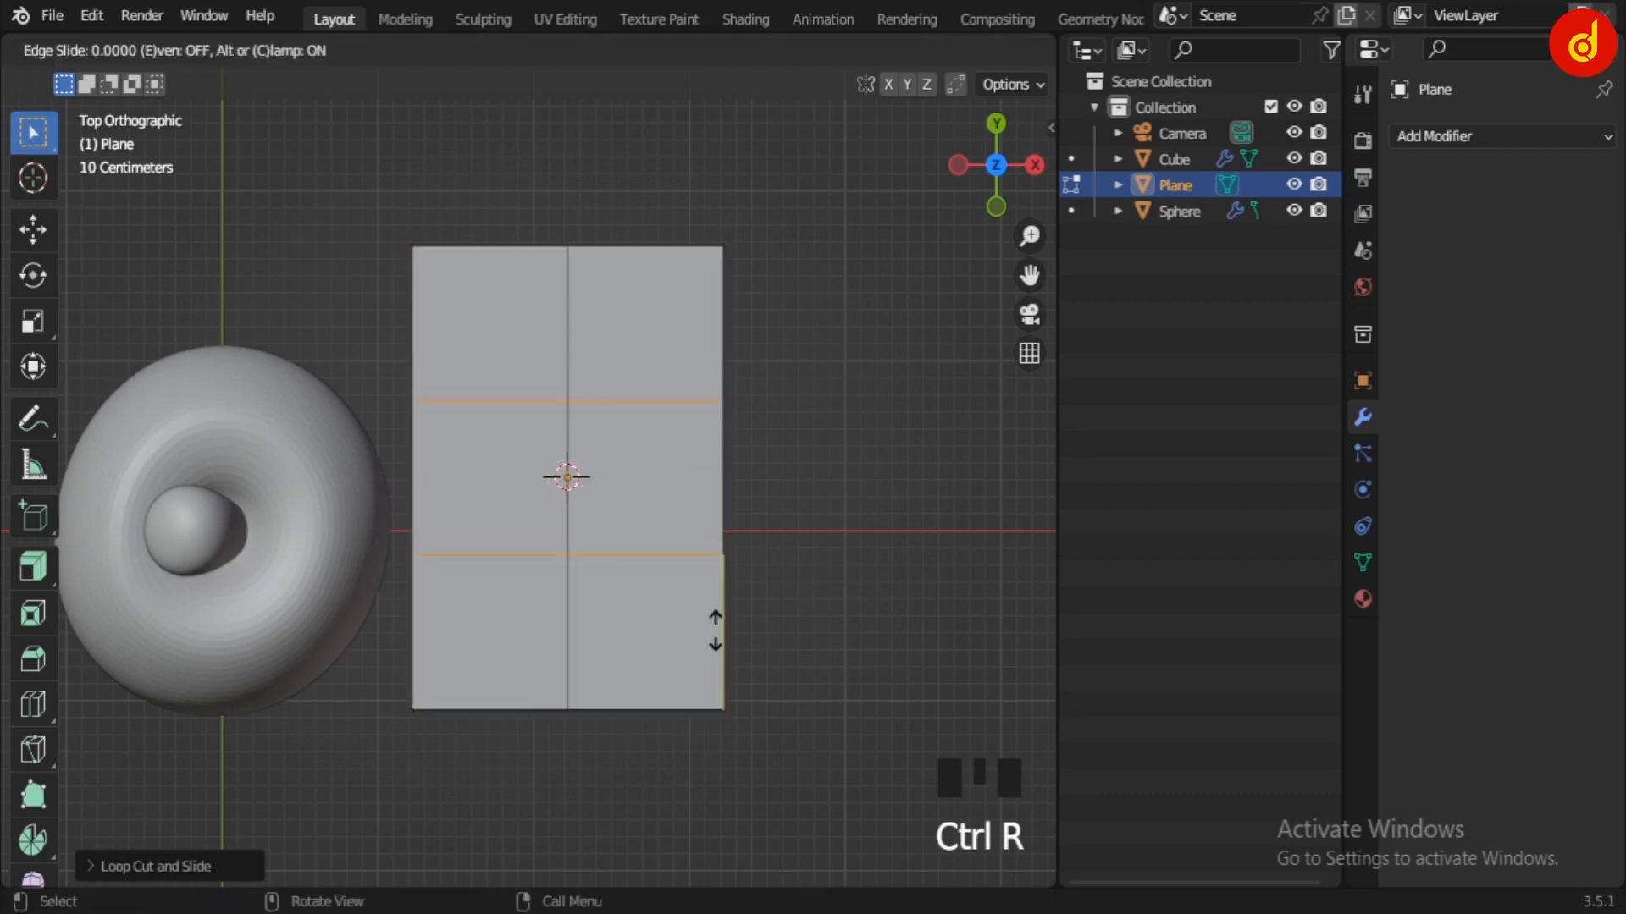
pyautogui.rightClick(716, 631)
pyautogui.keyDown('shift'); pyautogui.moveTo(768, 711); pyautogui.dragTo(750, 654, button='middle'); pyautogui.keyUp('shift')
pyautogui.click(750, 653)
pyautogui.moveTo(355, 616); pyautogui.dragTo(845, 723)
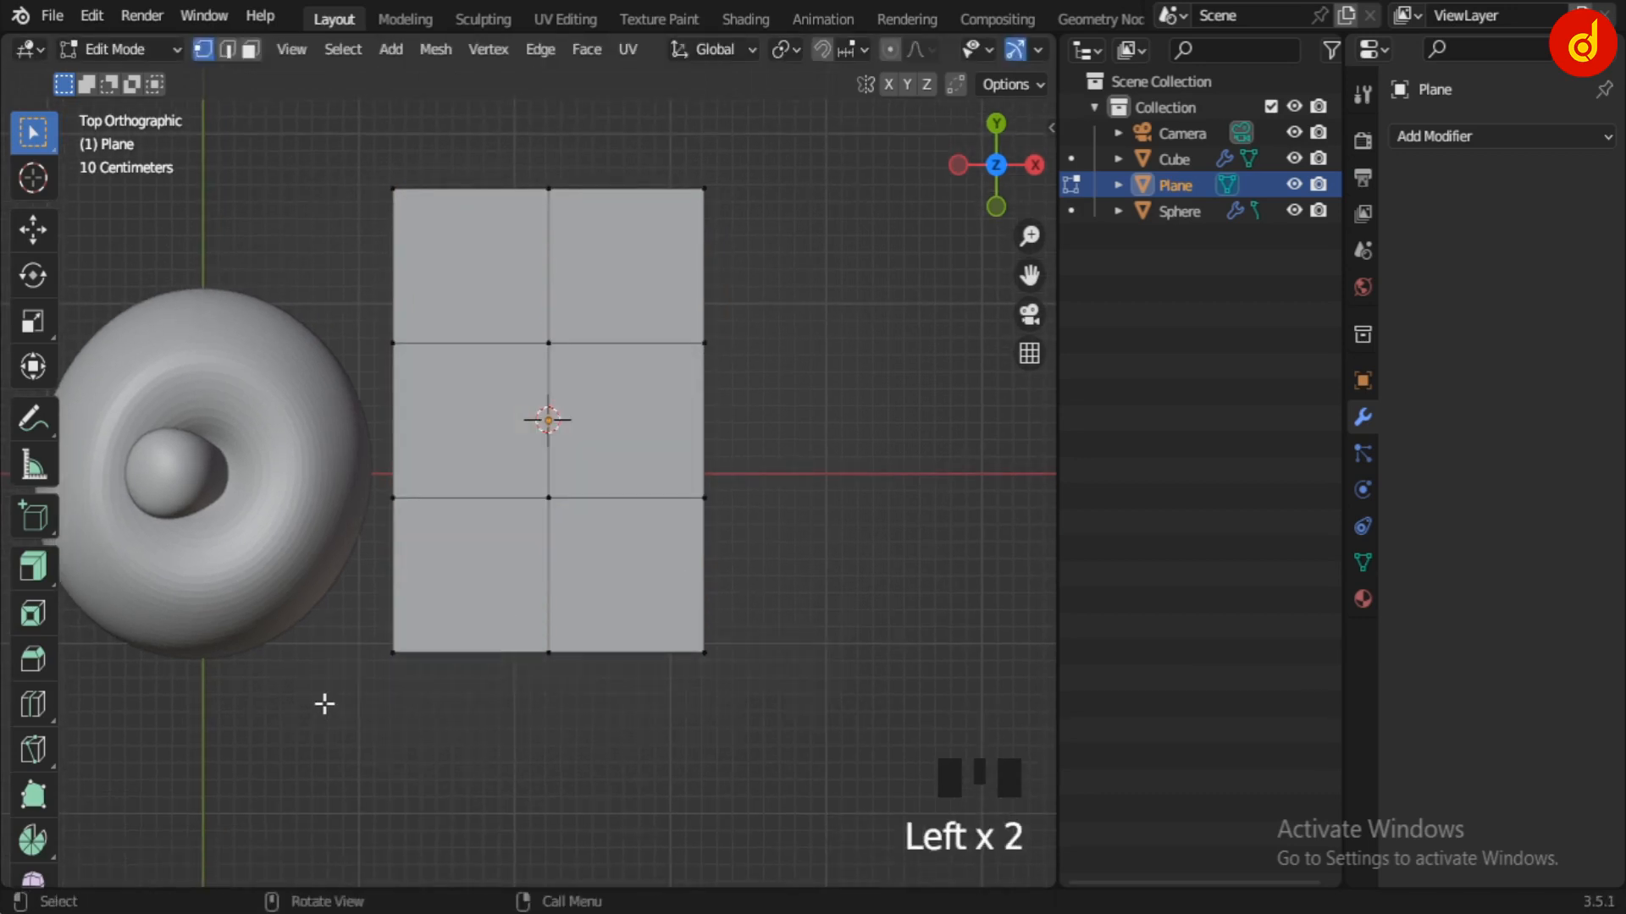
# Step: Add a Subdivision Surface modifier to the plane with viewport and render levels of 3
pyautogui.press('Tab')
pyautogui.click(1458, 137)
pyautogui.click(1133, 613)
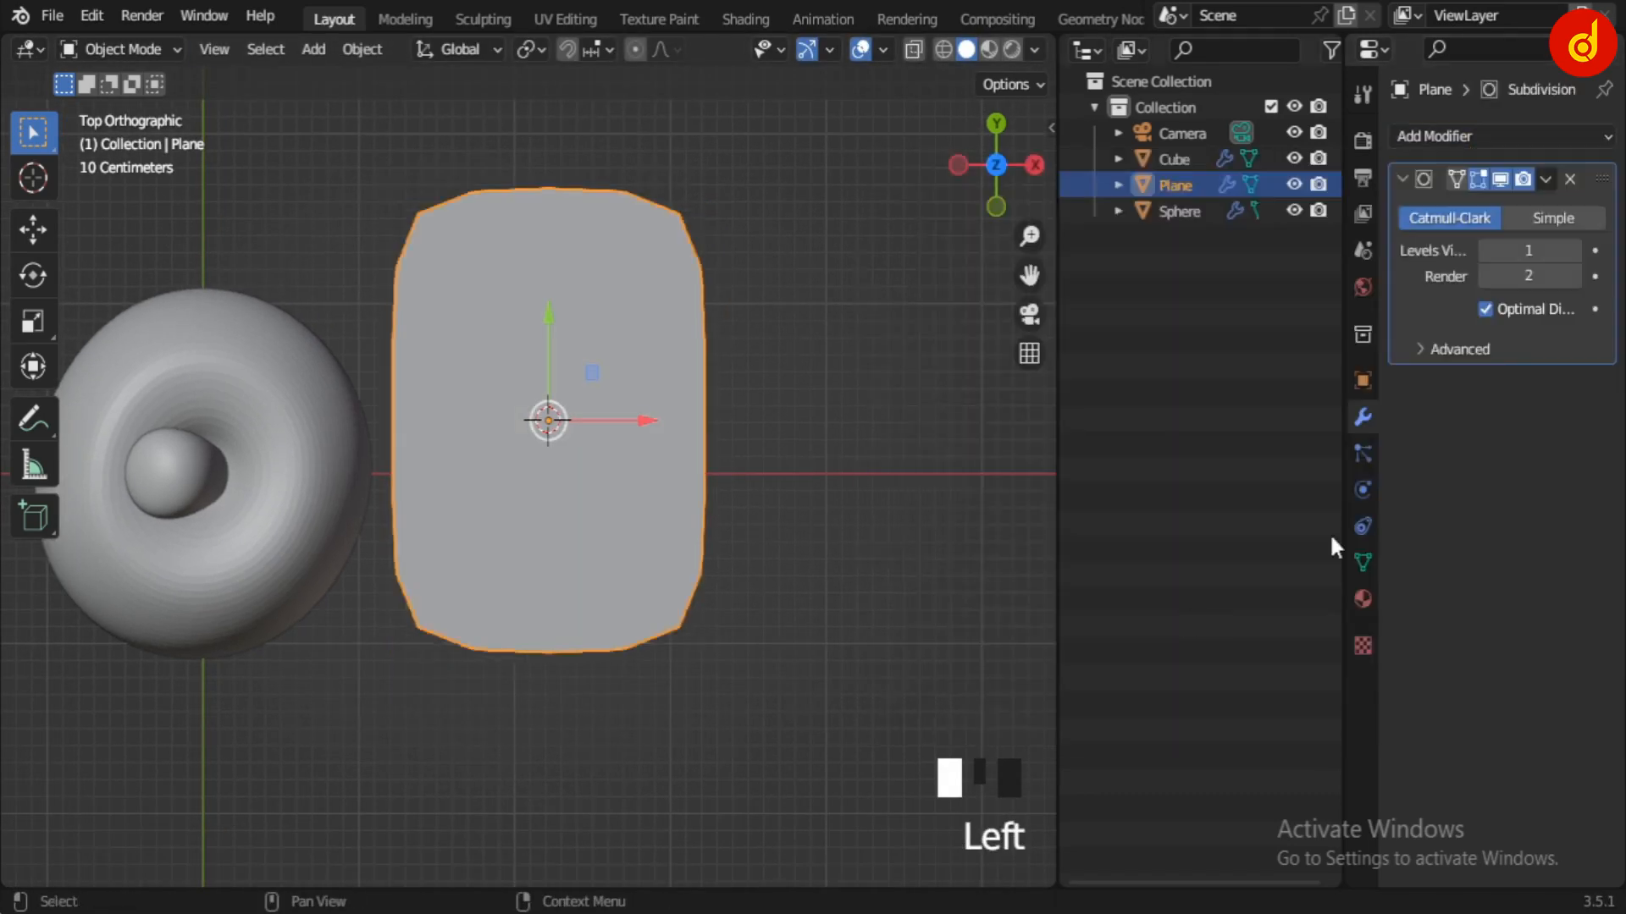
pyautogui.scroll(1, 828, 505)
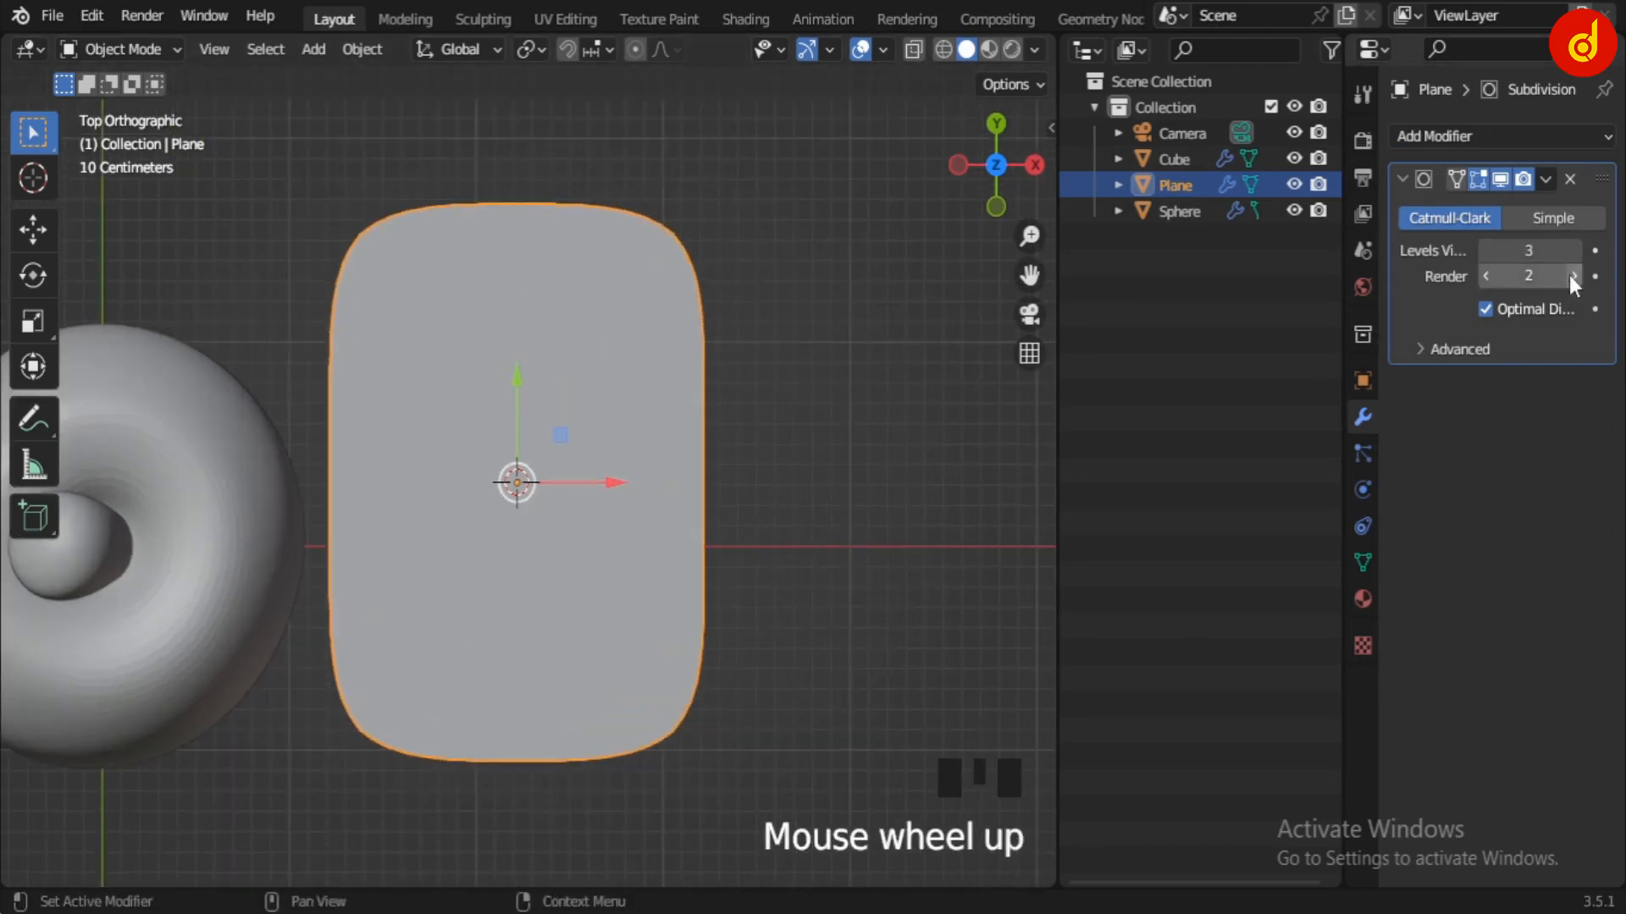
pyautogui.keyDown('shift'); pyautogui.moveTo(657, 563); pyautogui.dragTo(748, 537, button='middle'); pyautogui.keyUp('shift')
# Step: Scale the plane's -Y end vertices down to about 0.6 to narrow the leaf's base
pyautogui.click(414, 472)
pyautogui.click(180, 464)
pyautogui.click(488, 465)
pyautogui.press('Tab')
pyautogui.moveTo(497, 770); pyautogui.dragTo(886, 773)
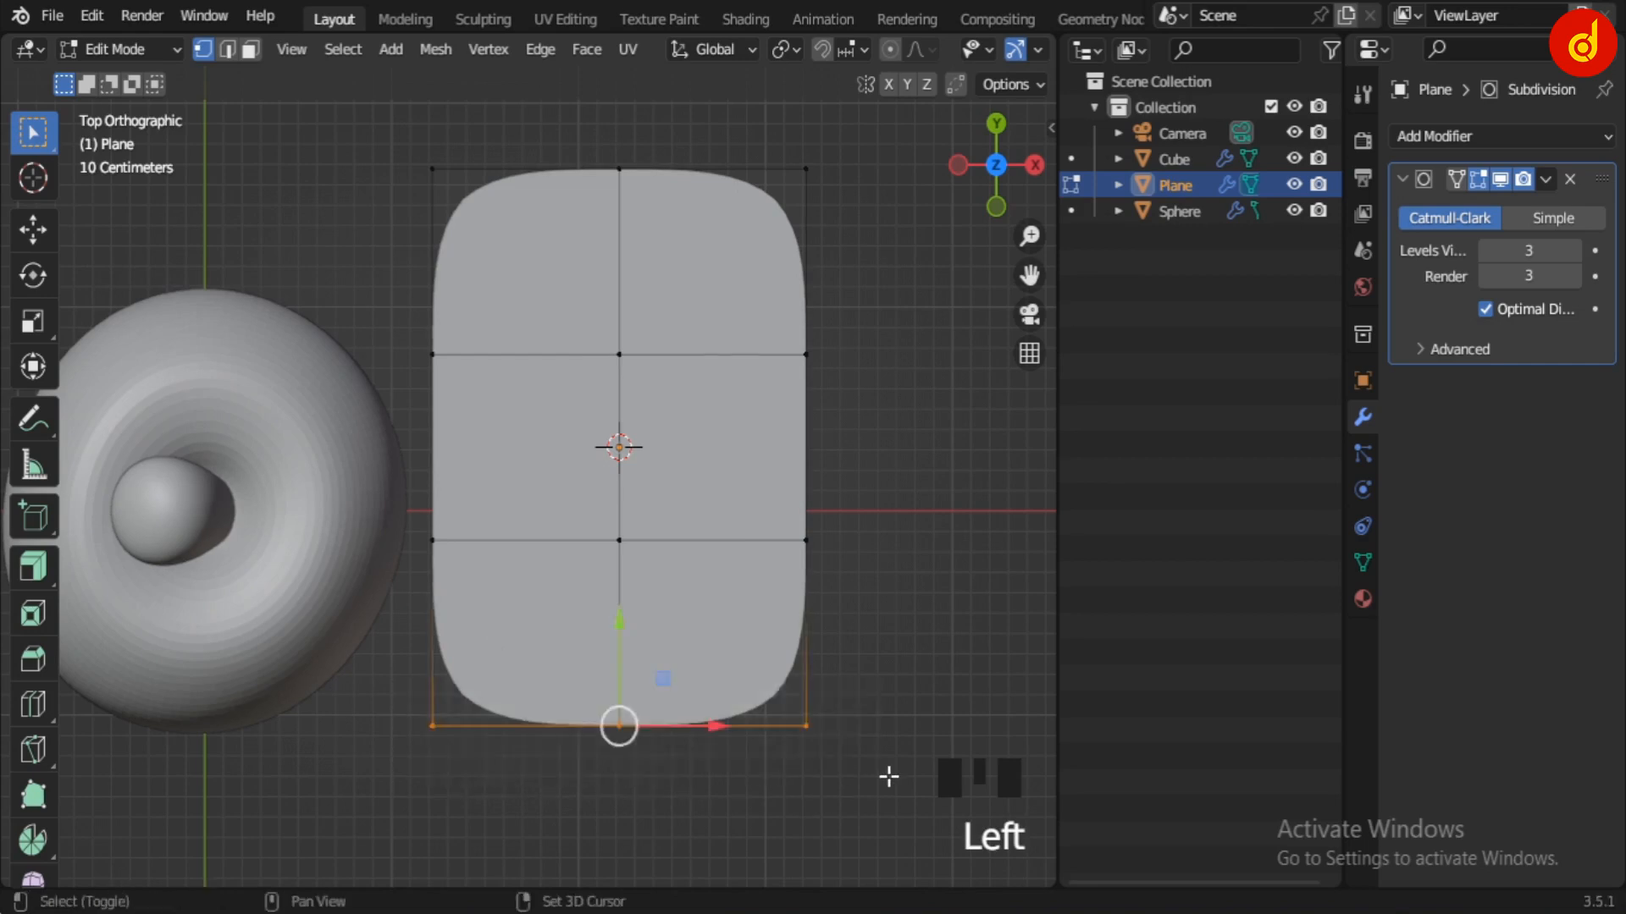
pyautogui.keyDown('shift'); pyautogui.moveTo(885, 773); pyautogui.dragTo(827, 739, button='middle'); pyautogui.keyUp('shift')
pyautogui.press('s')
pyautogui.click(759, 732)
# Step: Scale the leaf's opposite end vertices to about 0.17 and pull the center one outward along Y to form a pointed tip
pyautogui.keyDown('shift'); pyautogui.moveTo(581, 381); pyautogui.dragTo(581, 442, button='middle'); pyautogui.keyUp('shift')
pyautogui.moveTo(316, 172); pyautogui.dragTo(749, 213)
pyautogui.press('s')
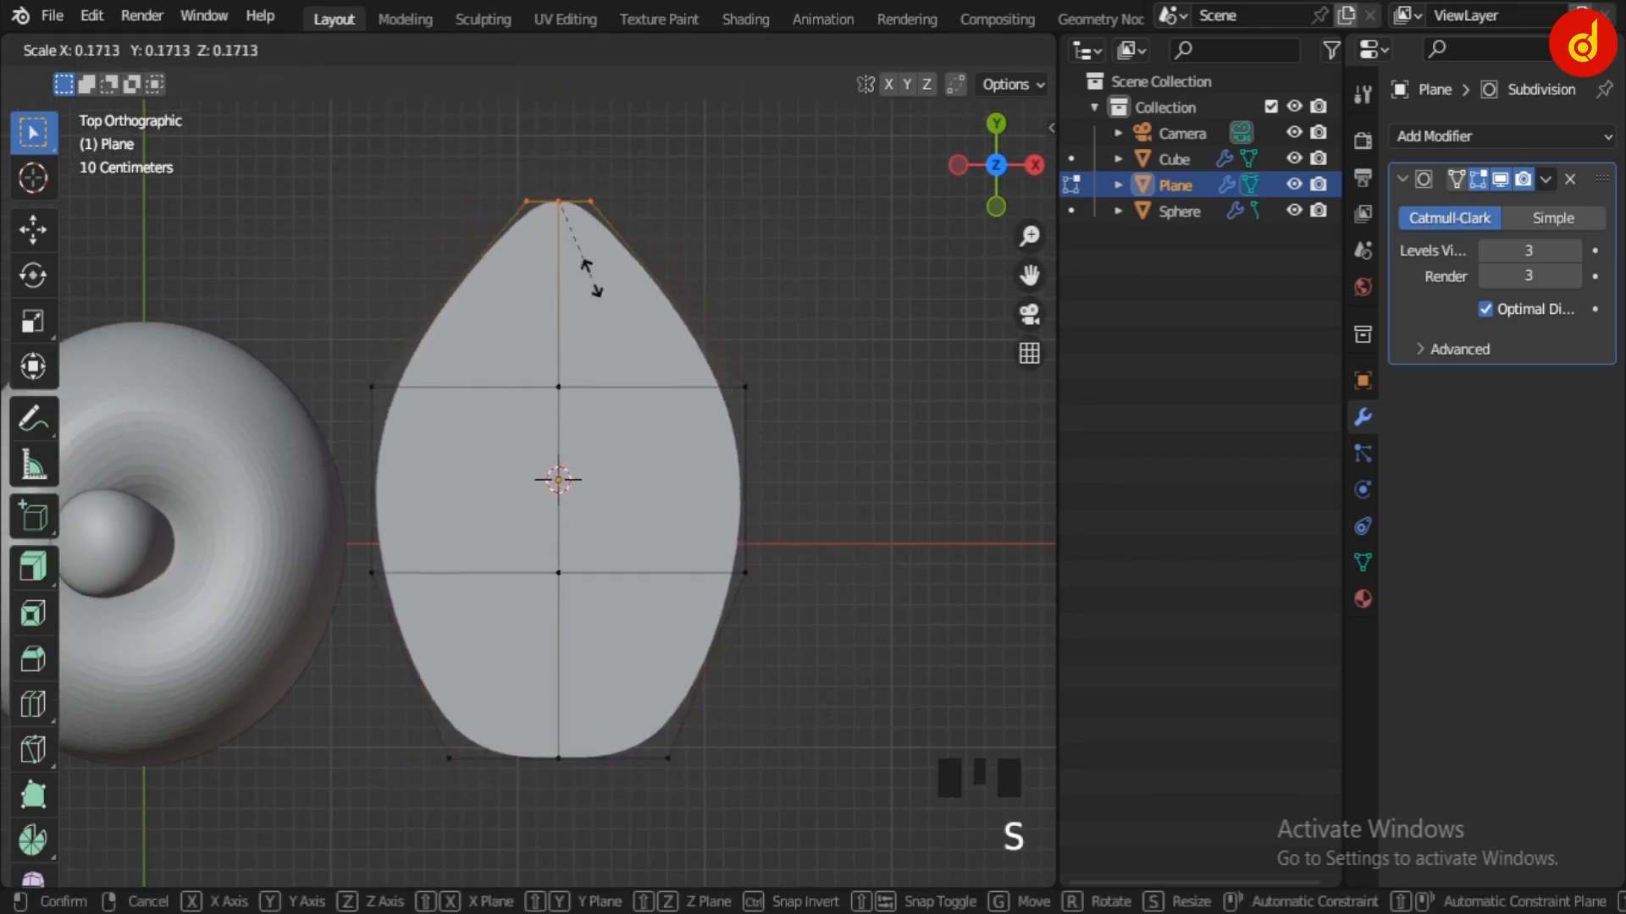
pyautogui.click(592, 287)
pyautogui.moveTo(558, 161); pyautogui.dragTo(564, 862)
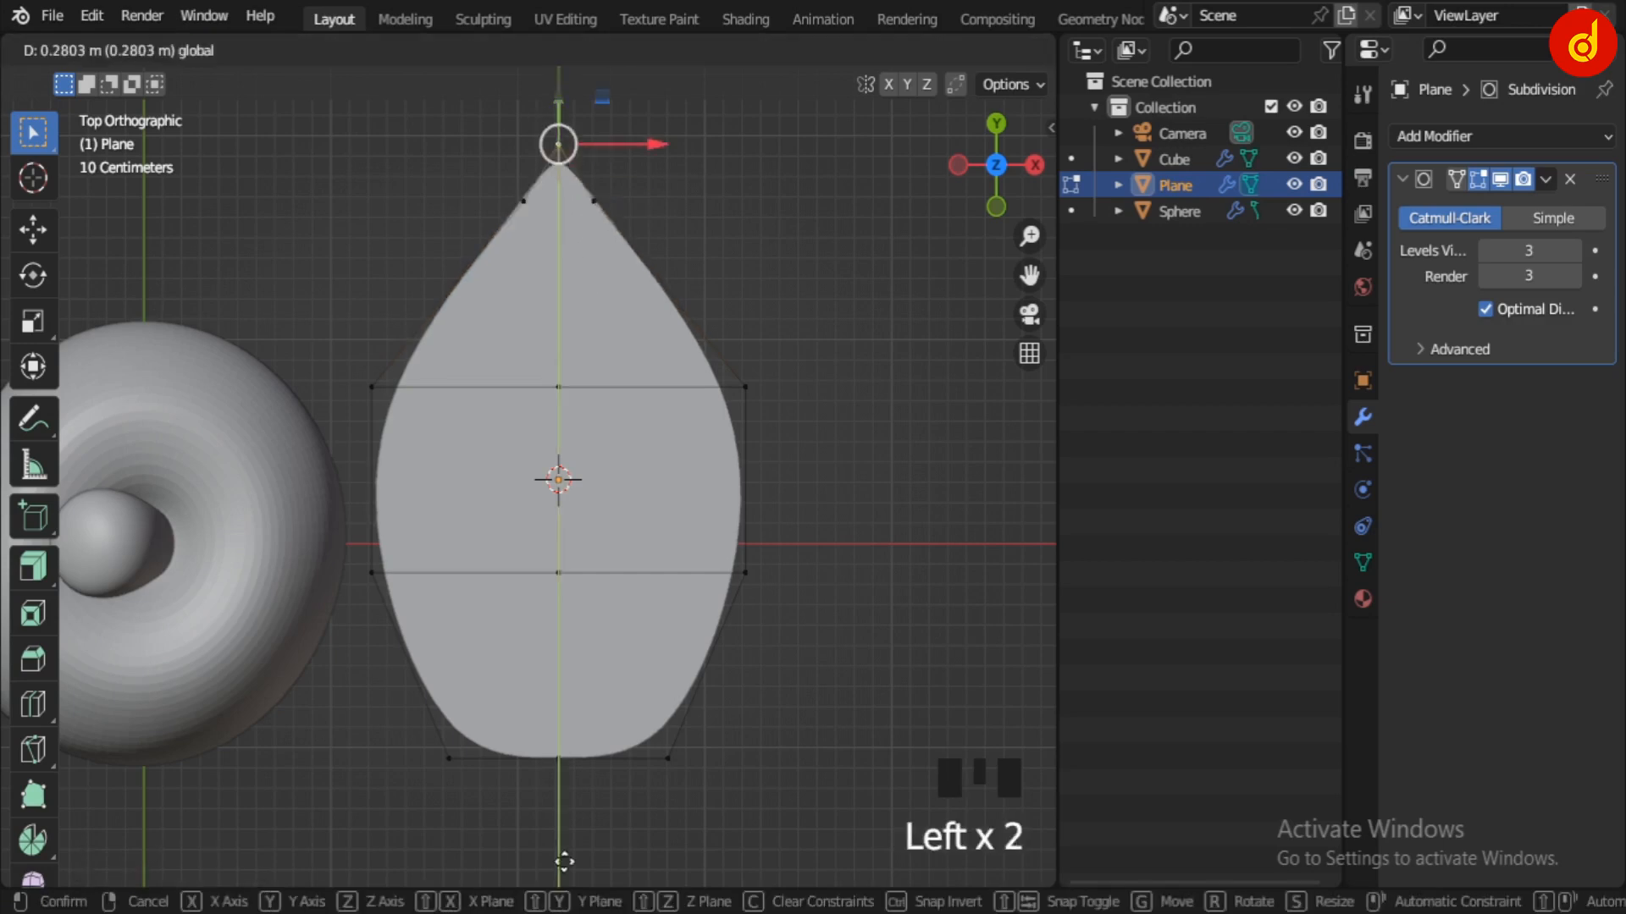
pyautogui.moveTo(566, 75); pyautogui.dragTo(566, 74)
# Step: Shift the leaf's lower crosswise vertex row toward the base, scale it up to about 1.05, and leave Edit Mode
pyautogui.keyDown('shift'); pyautogui.moveTo(678, 522); pyautogui.dragTo(628, 551, button='middle'); pyautogui.keyUp('shift')
pyautogui.moveTo(315, 454); pyautogui.dragTo(762, 597)
pyautogui.moveTo(530, 431)
pyautogui.mouseDown()
pyautogui.moveTo(534, 465)
pyautogui.moveTo(541, 446)
pyautogui.mouseUp()
pyautogui.press('s')
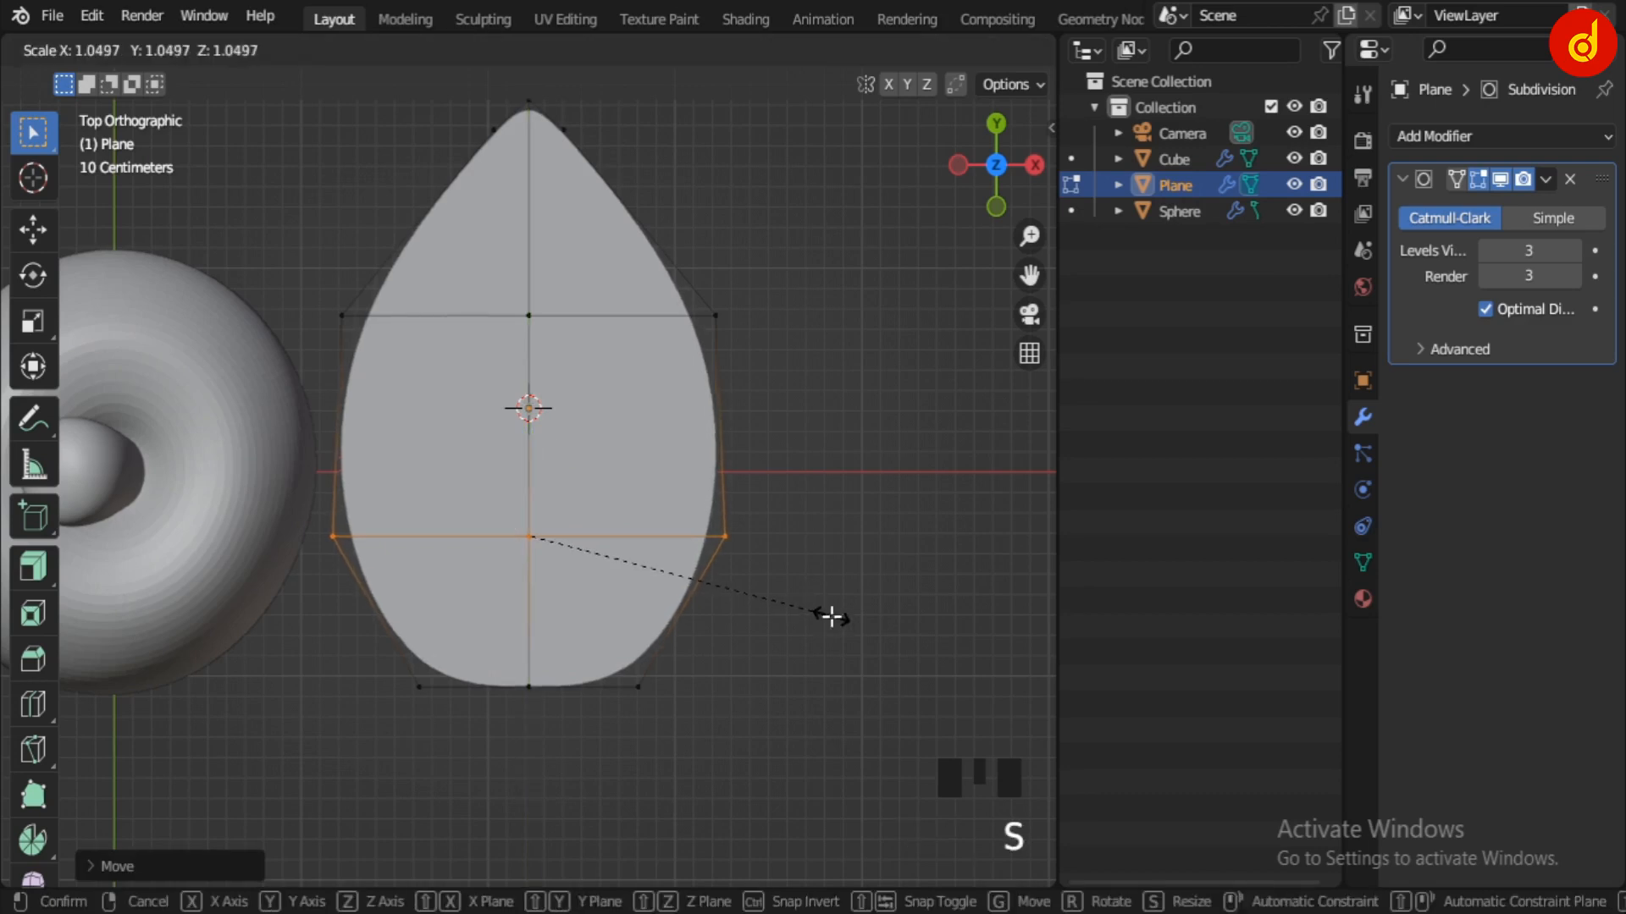
pyautogui.click(827, 614)
pyautogui.scroll(-1, 793, 618)
pyautogui.press('Tab')
pyautogui.click(793, 628)
# Step: Raise the leaf's two middle faces along Z with proportional editing on to arch the leaf
pyautogui.scroll(-4, 791, 627)
pyautogui.moveTo(656, 611); pyautogui.dragTo(402, 492, button='middle')
pyautogui.click(571, 610)
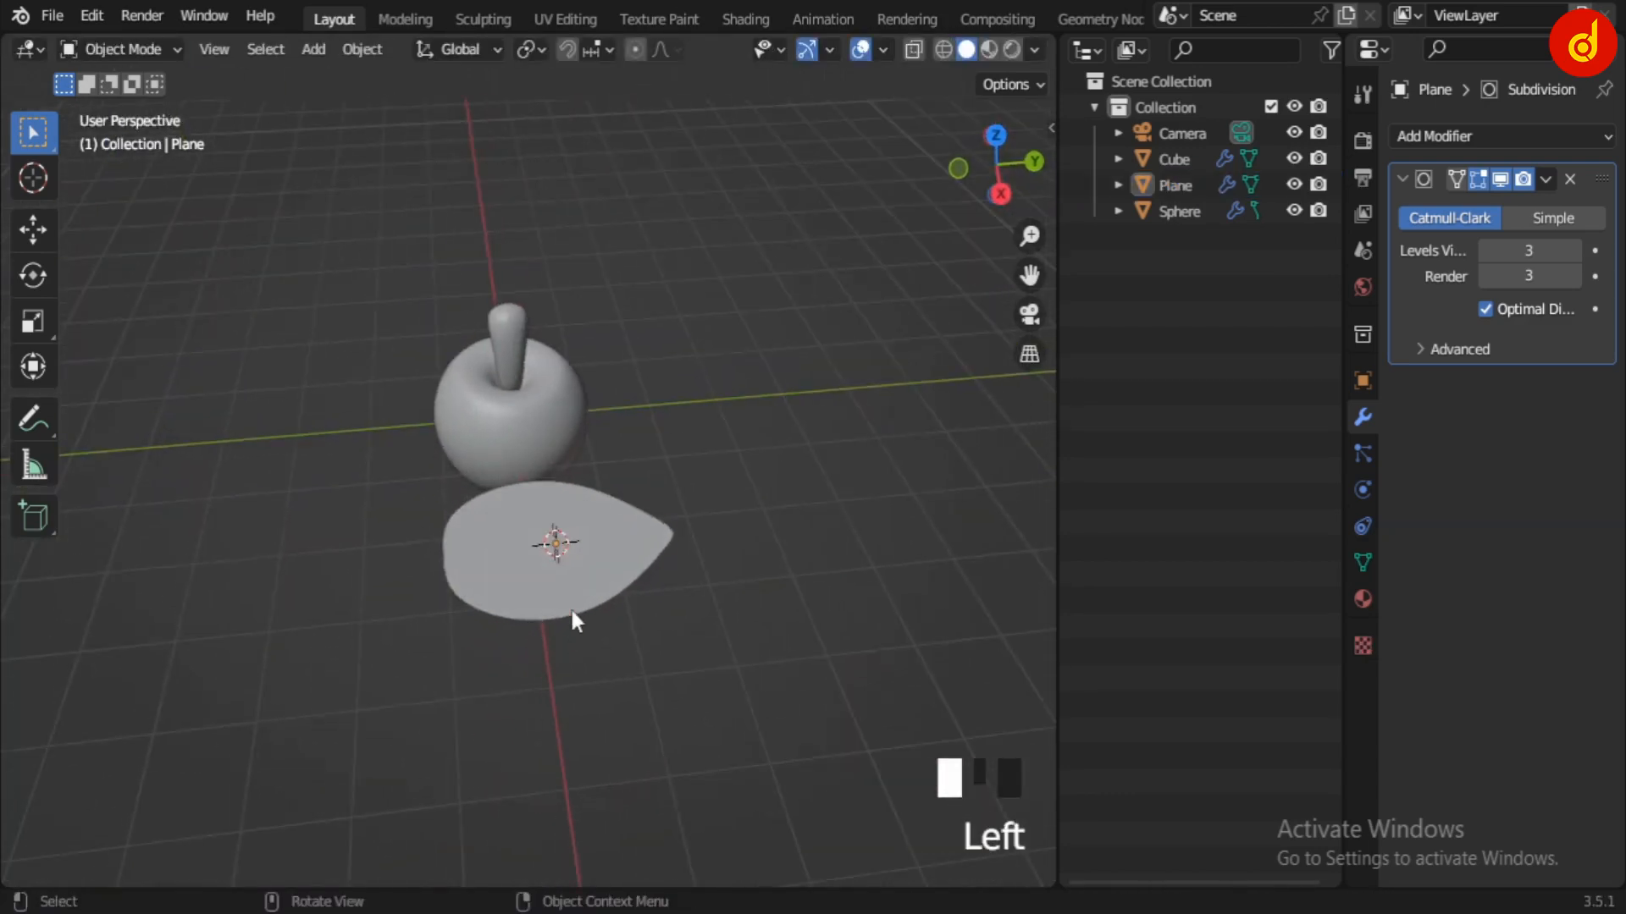
pyautogui.press('KP_3')
pyautogui.scroll(-2, 571, 602)
pyautogui.keyDown('shift'); pyautogui.moveTo(576, 566); pyautogui.dragTo(577, 515, button='middle'); pyautogui.keyUp('shift')
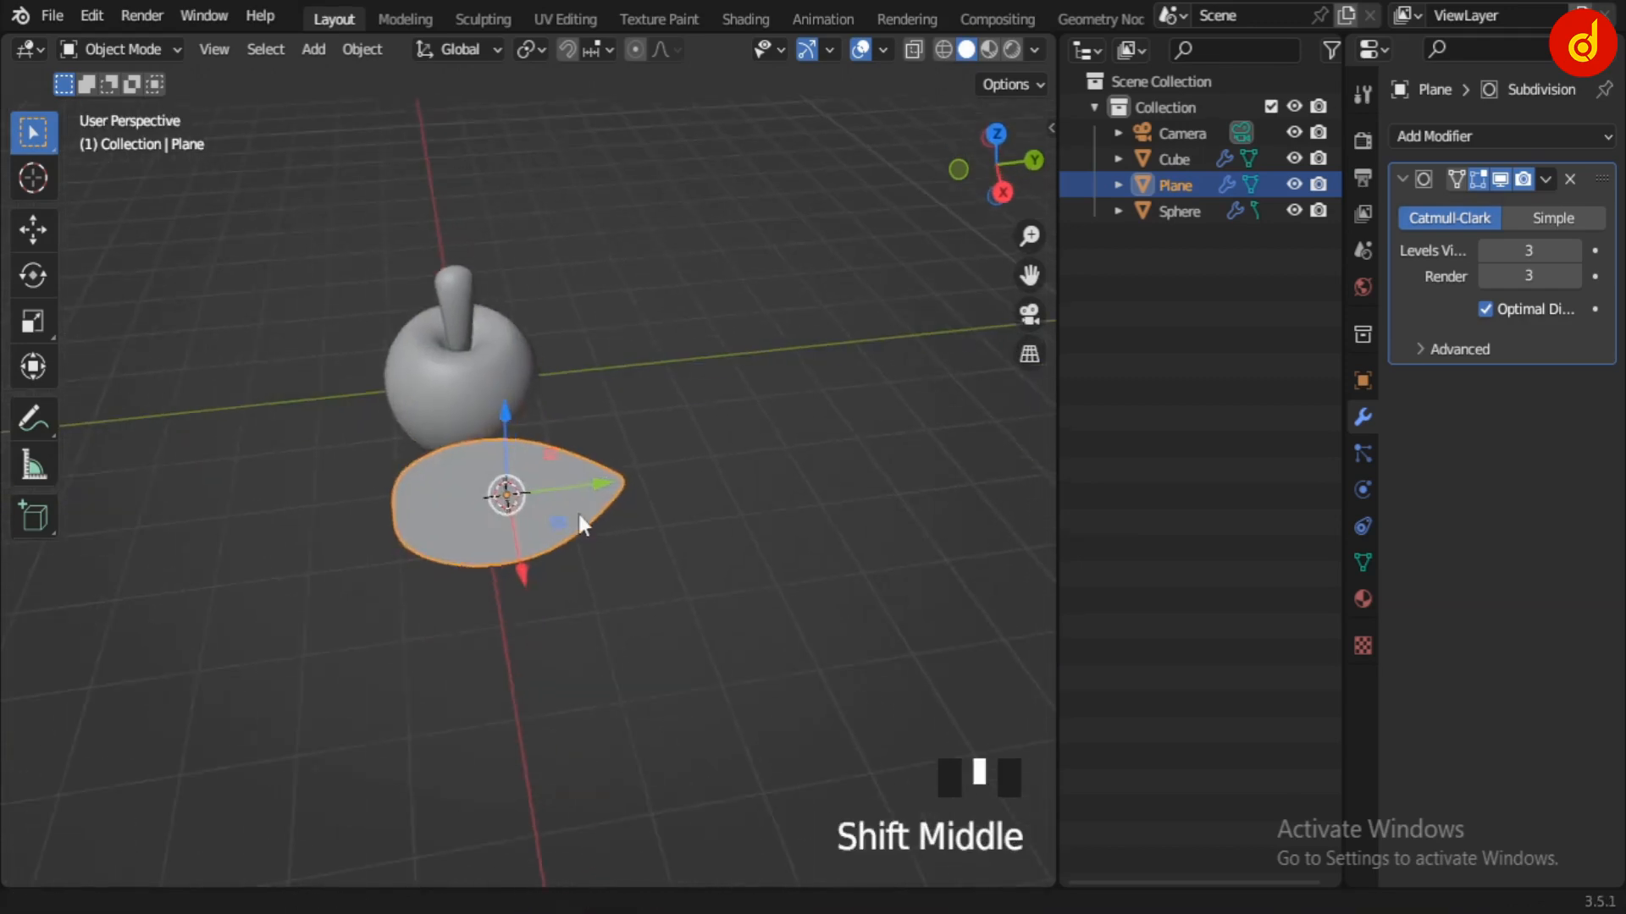
pyautogui.scroll(3, 578, 515)
pyautogui.press('Tab')
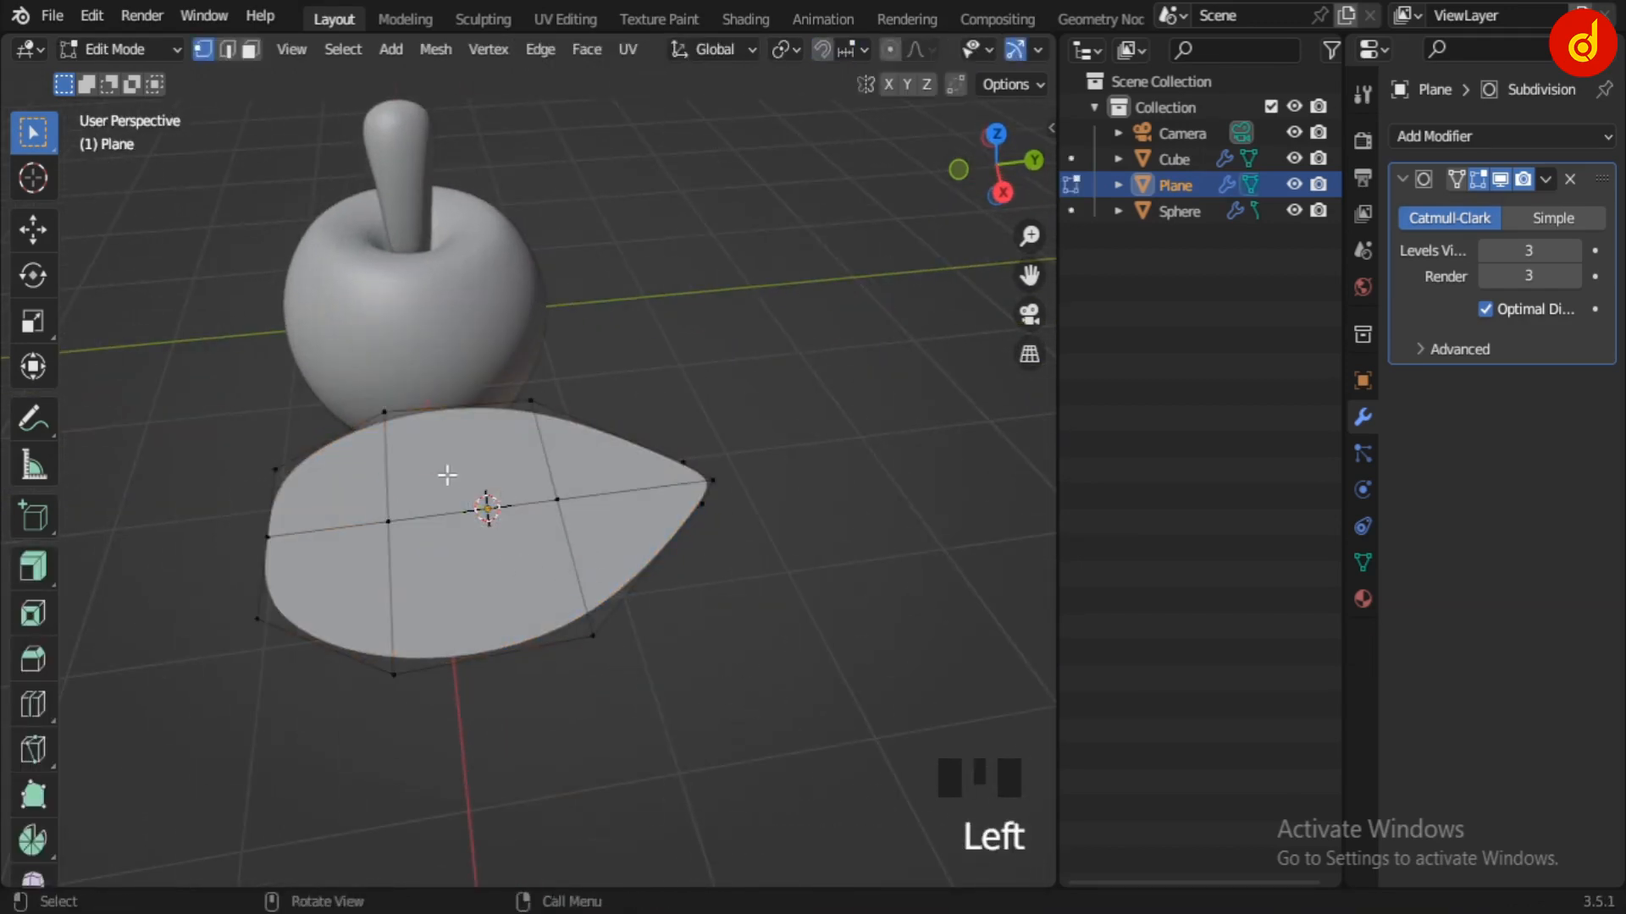
pyautogui.press('3')
pyautogui.click(458, 482)
pyautogui.keyDown('shift'); pyautogui.click(580, 584); pyautogui.keyUp('shift')
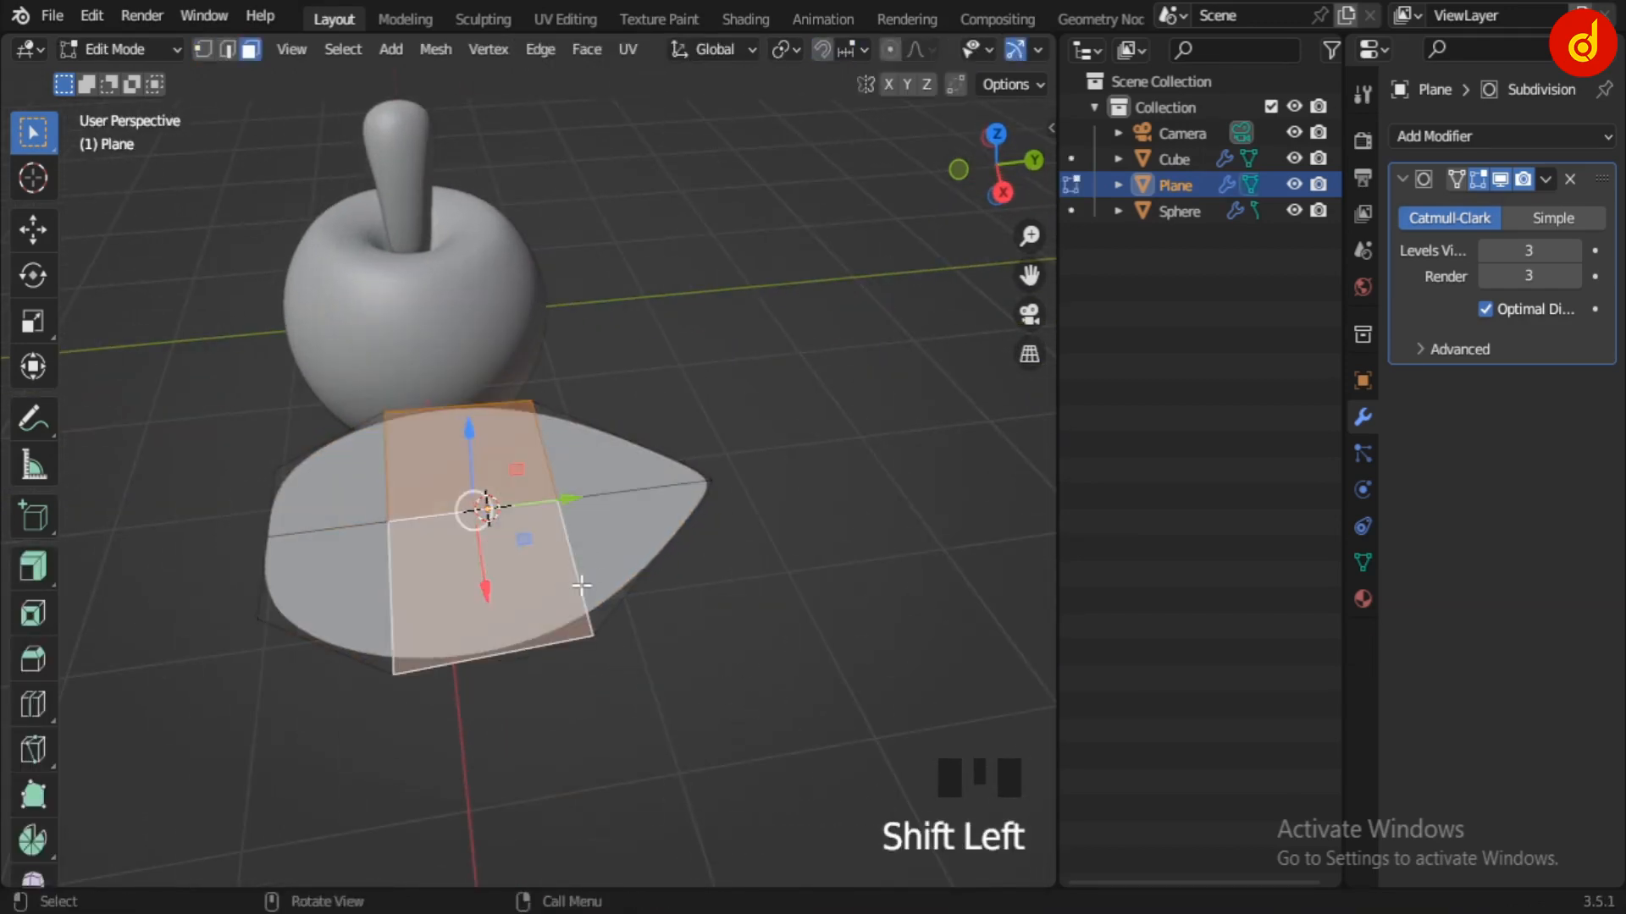
pyautogui.moveTo(731, 664); pyautogui.dragTo(775, 356, button='middle')
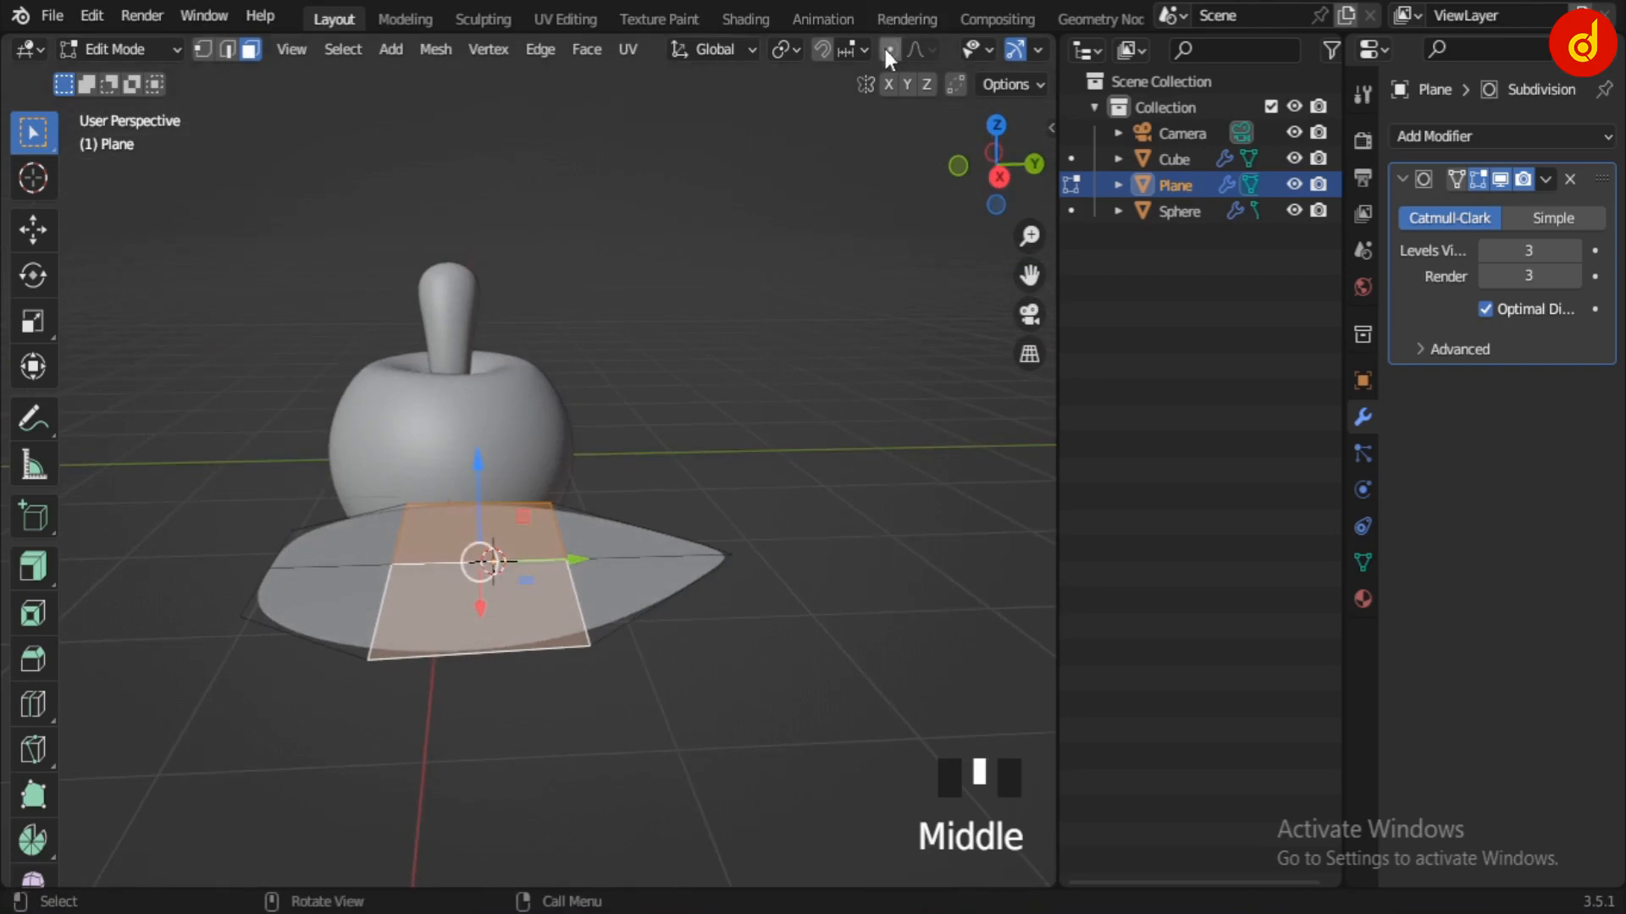
pyautogui.moveTo(474, 448); pyautogui.dragTo(493, 366)
pyautogui.press('Tab')
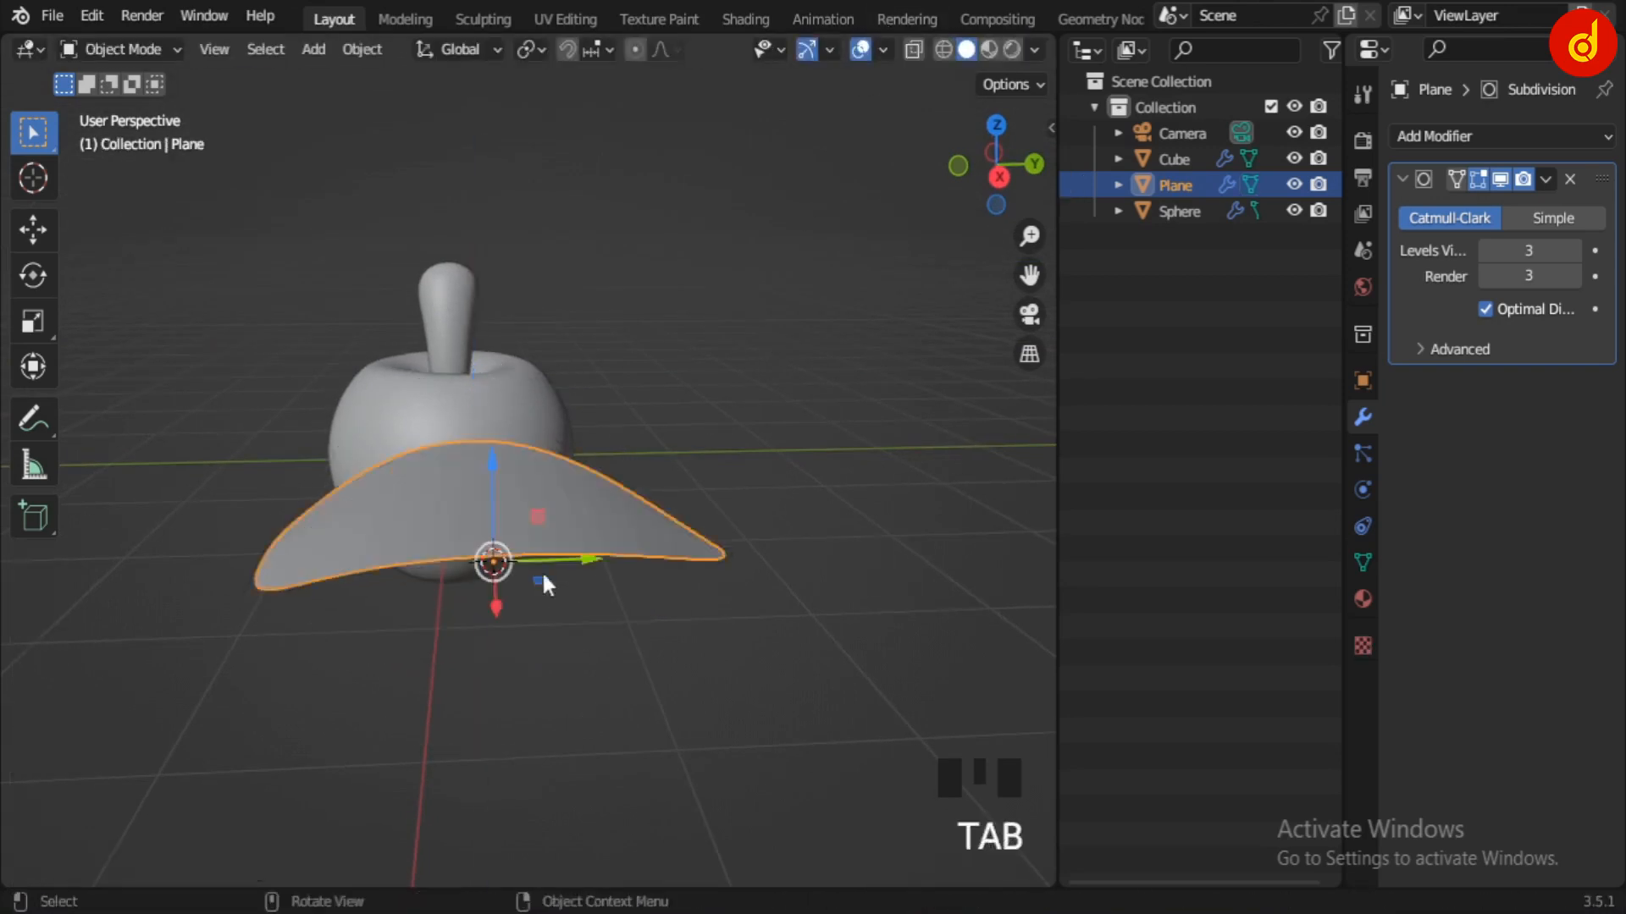
# Step: Extrude all of the leaf's faces to give it thickness, hiding its subdivision in the viewport only during the extrusion
pyautogui.moveTo(541, 570); pyautogui.dragTo(389, 487, button='middle')
pyautogui.press('KP_7')
pyautogui.press('Tab')
pyautogui.scroll(5, 389, 487)
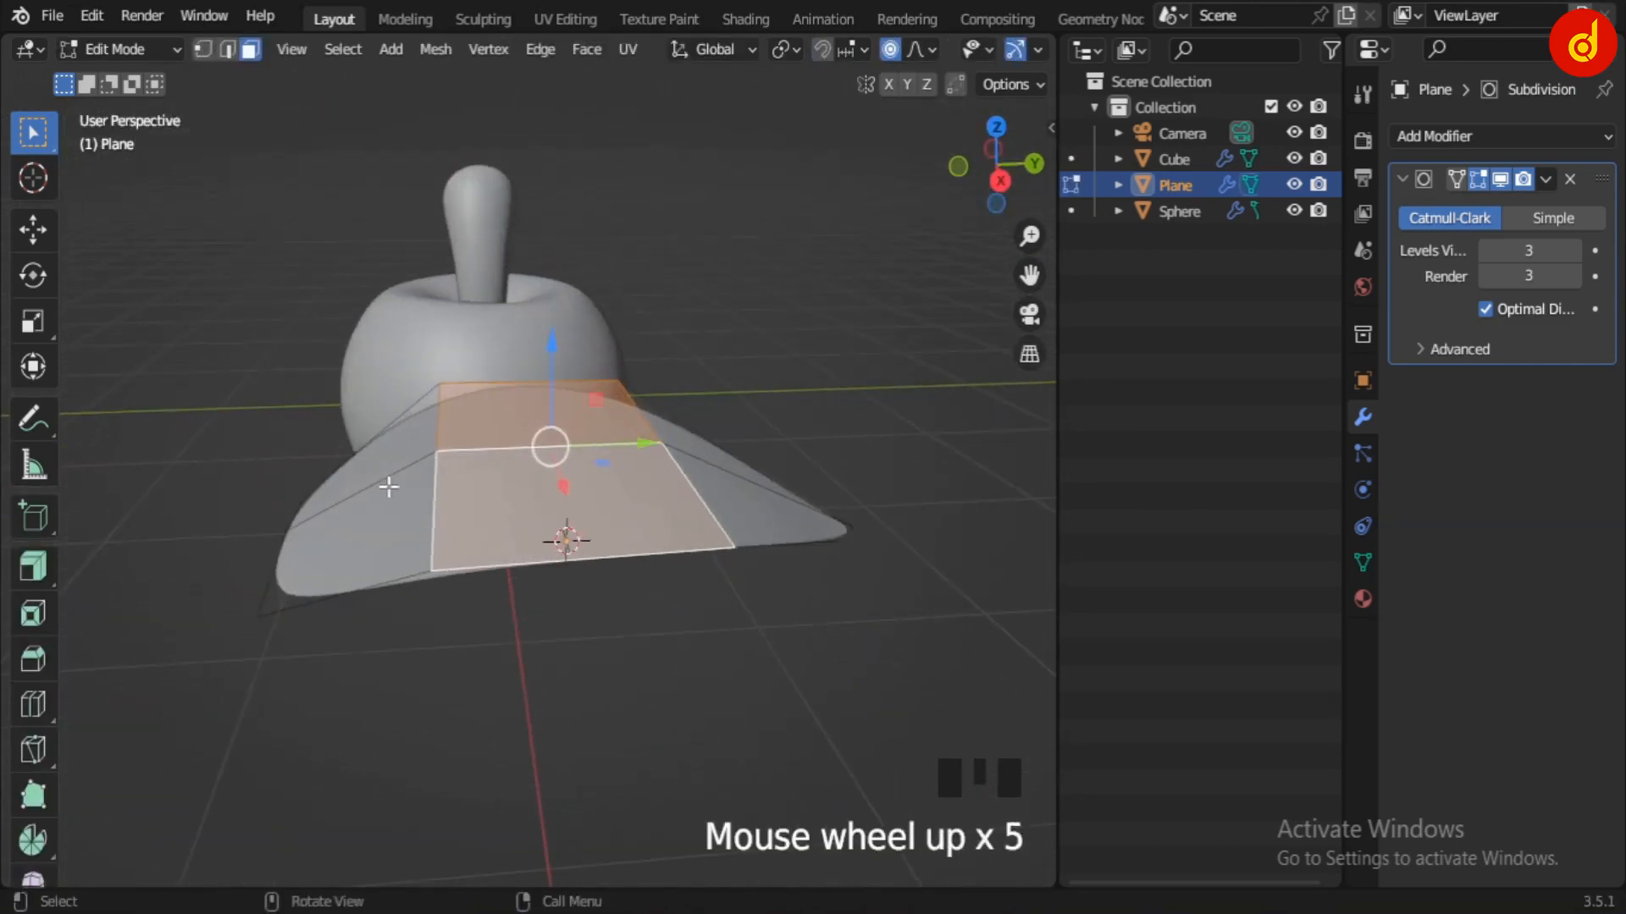
pyautogui.click(1499, 183)
pyautogui.press('a')
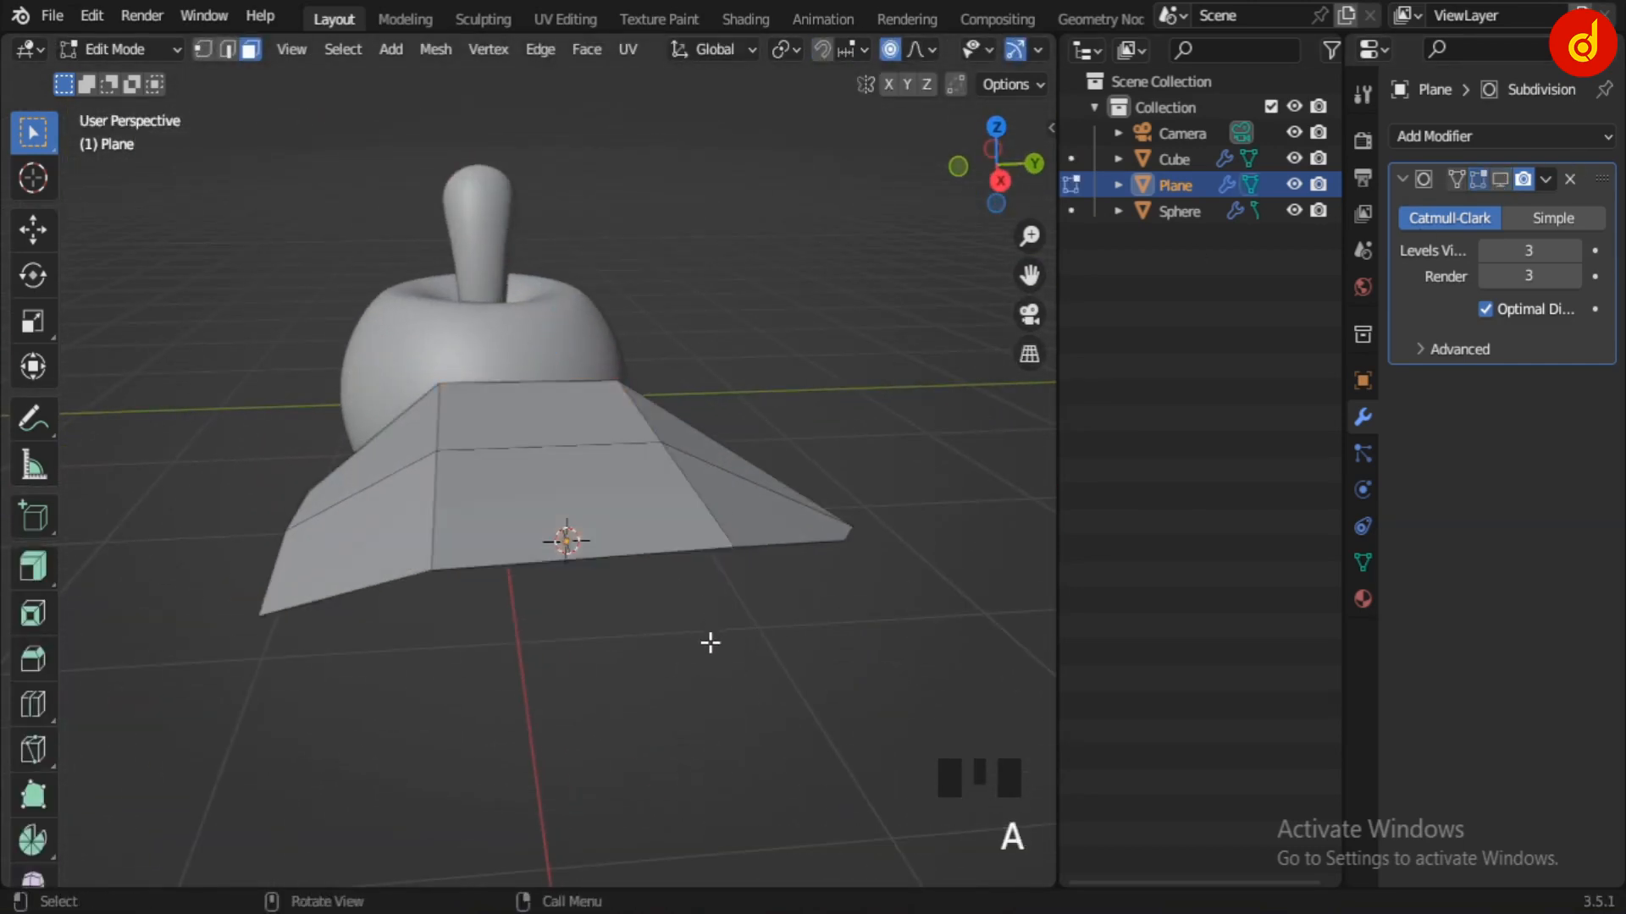
pyautogui.scroll(-2, 707, 635)
pyautogui.moveTo(707, 635); pyautogui.dragTo(119, 458, button='middle')
pyautogui.moveTo(34, 567); pyautogui.dragTo(221, 681)
pyautogui.moveTo(547, 417); pyautogui.dragTo(554, 442)
pyautogui.press('Tab')
pyautogui.click(1501, 180)
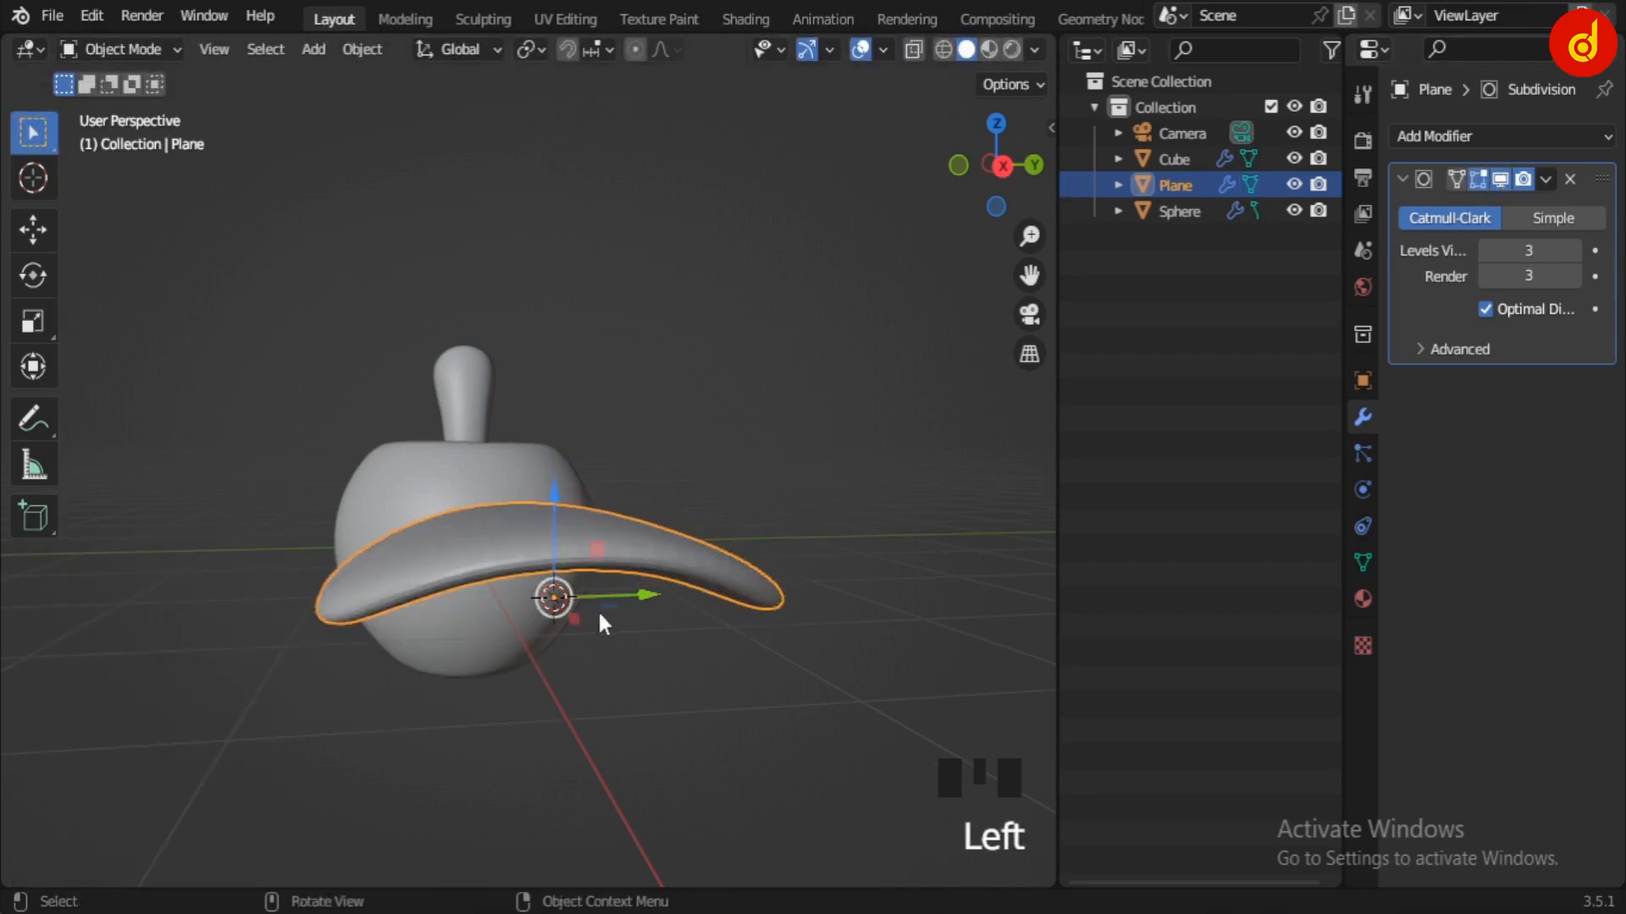
# Step: Apply Shade Smooth to the leaf
pyautogui.moveTo(599, 620); pyautogui.dragTo(582, 493, button='middle')
pyautogui.scroll(3, 508, 609)
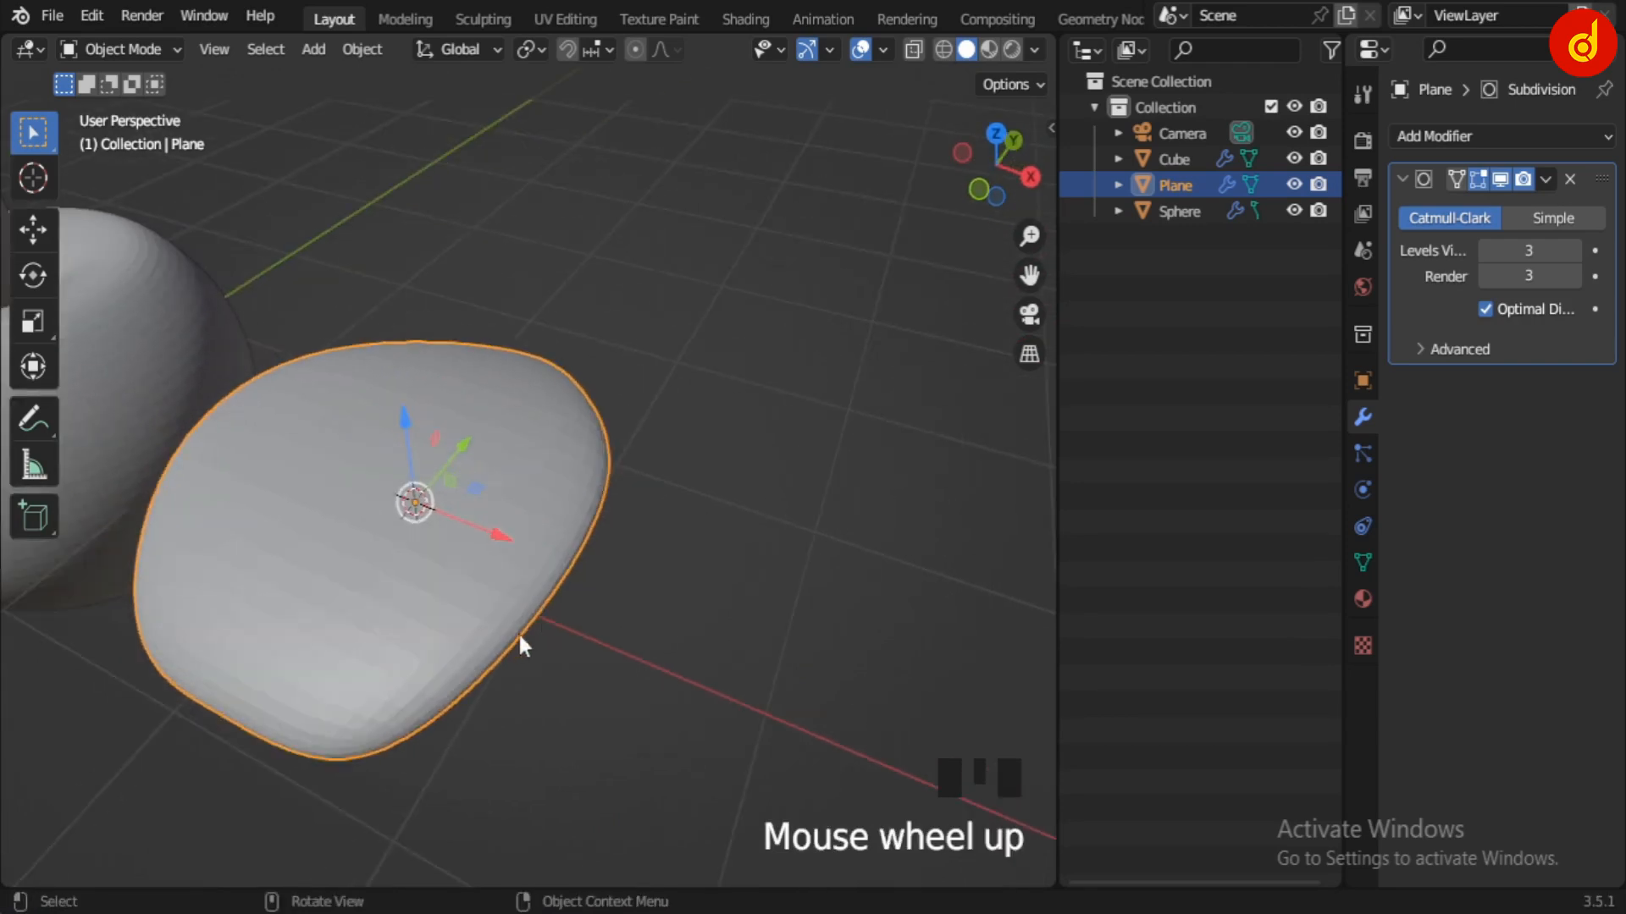
pyautogui.keyDown('shift'); pyautogui.moveTo(519, 646); pyautogui.dragTo(722, 511, button='middle'); pyautogui.keyUp('shift')
pyautogui.rightClick(718, 506)
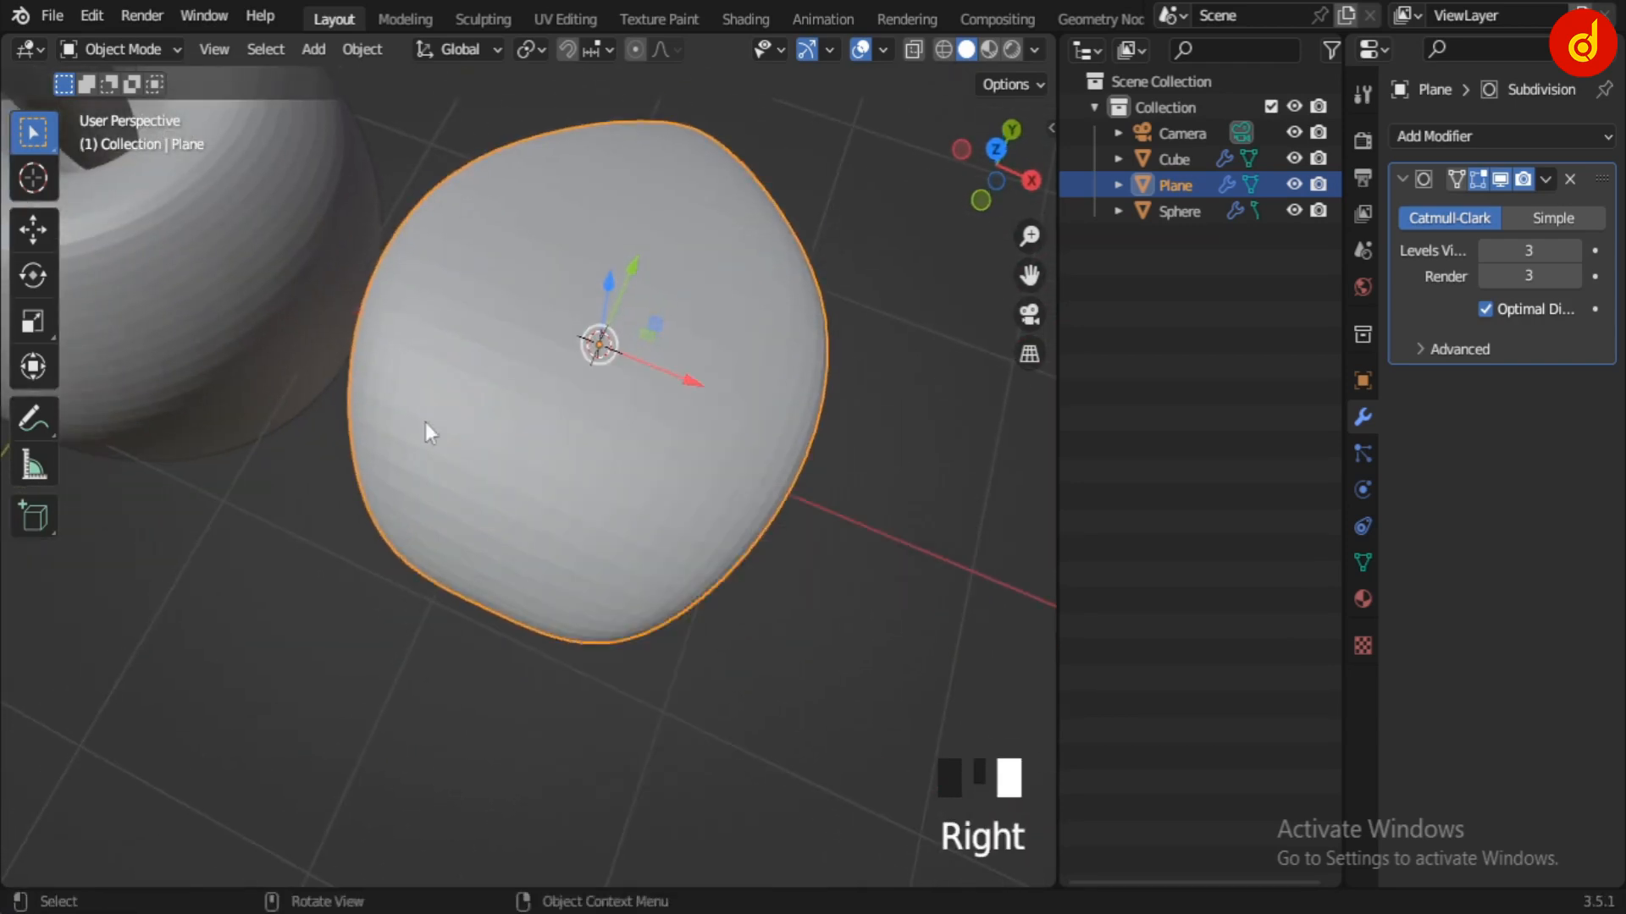
pyautogui.moveTo(636, 487); pyautogui.dragTo(575, 409, button='right')
pyautogui.keyDown('shift'); pyautogui.moveTo(454, 464); pyautogui.dragTo(554, 474, button='middle'); pyautogui.keyUp('shift')
pyautogui.scroll(4, 554, 474)
# Step: Apply Shade Smooth to the apple body and to the stem
pyautogui.click(454, 352)
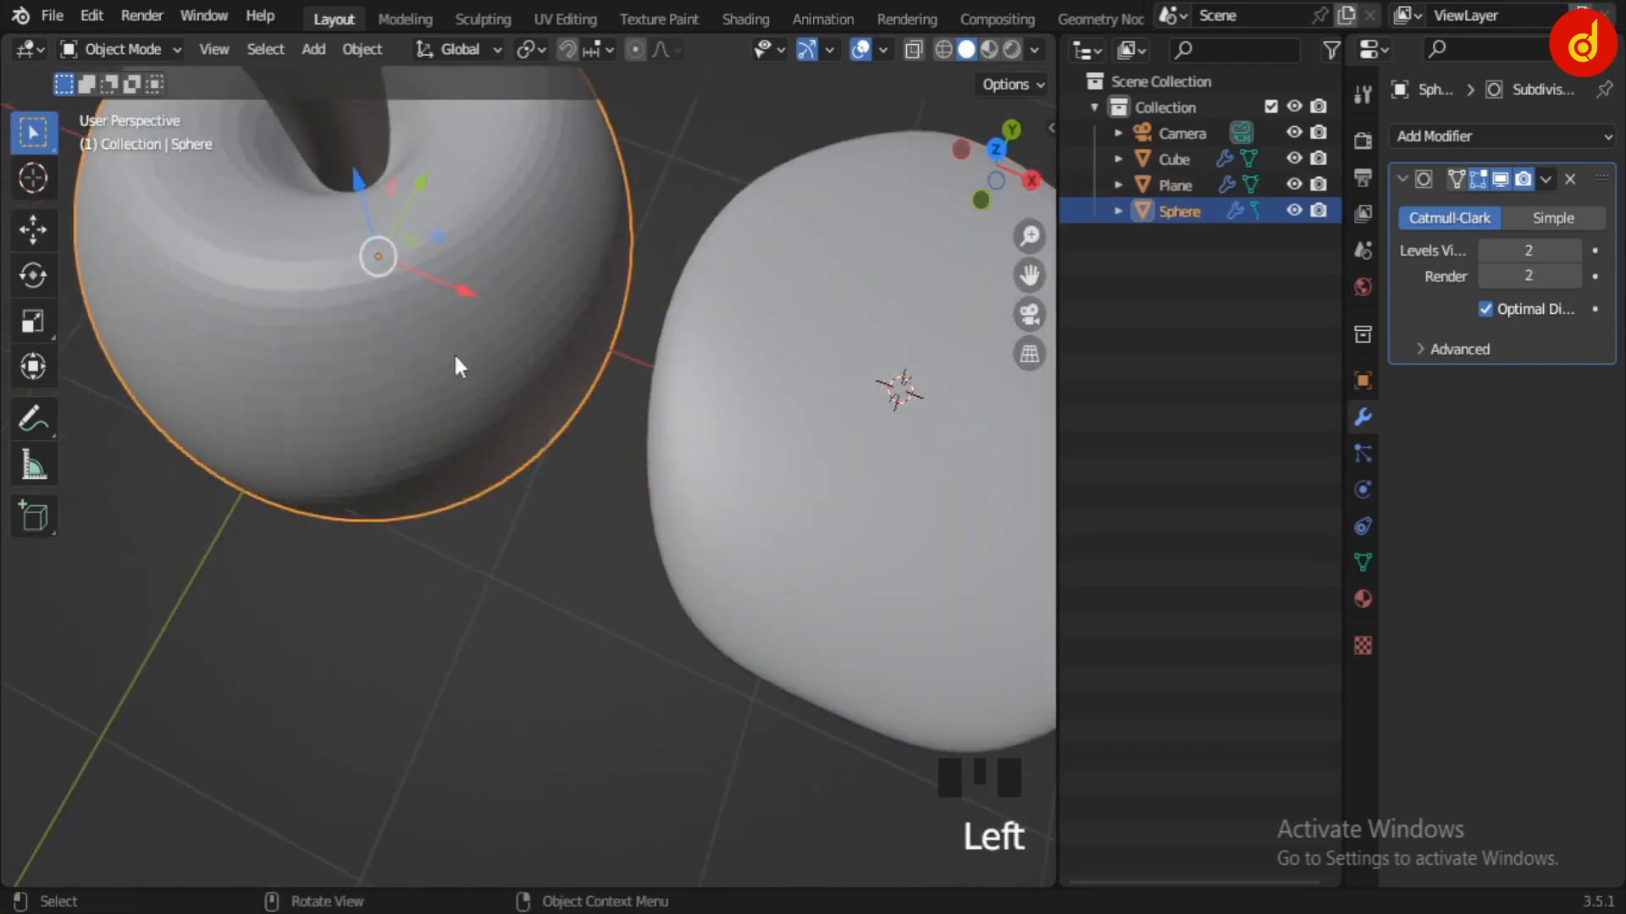
pyautogui.rightClick(425, 355)
pyautogui.click(423, 356)
pyautogui.scroll(-2, 409, 305)
pyautogui.keyDown('shift'); pyautogui.moveTo(410, 304); pyautogui.dragTo(501, 526, button='middle'); pyautogui.keyUp('shift')
pyautogui.scroll(3, 501, 526)
pyautogui.click(443, 376)
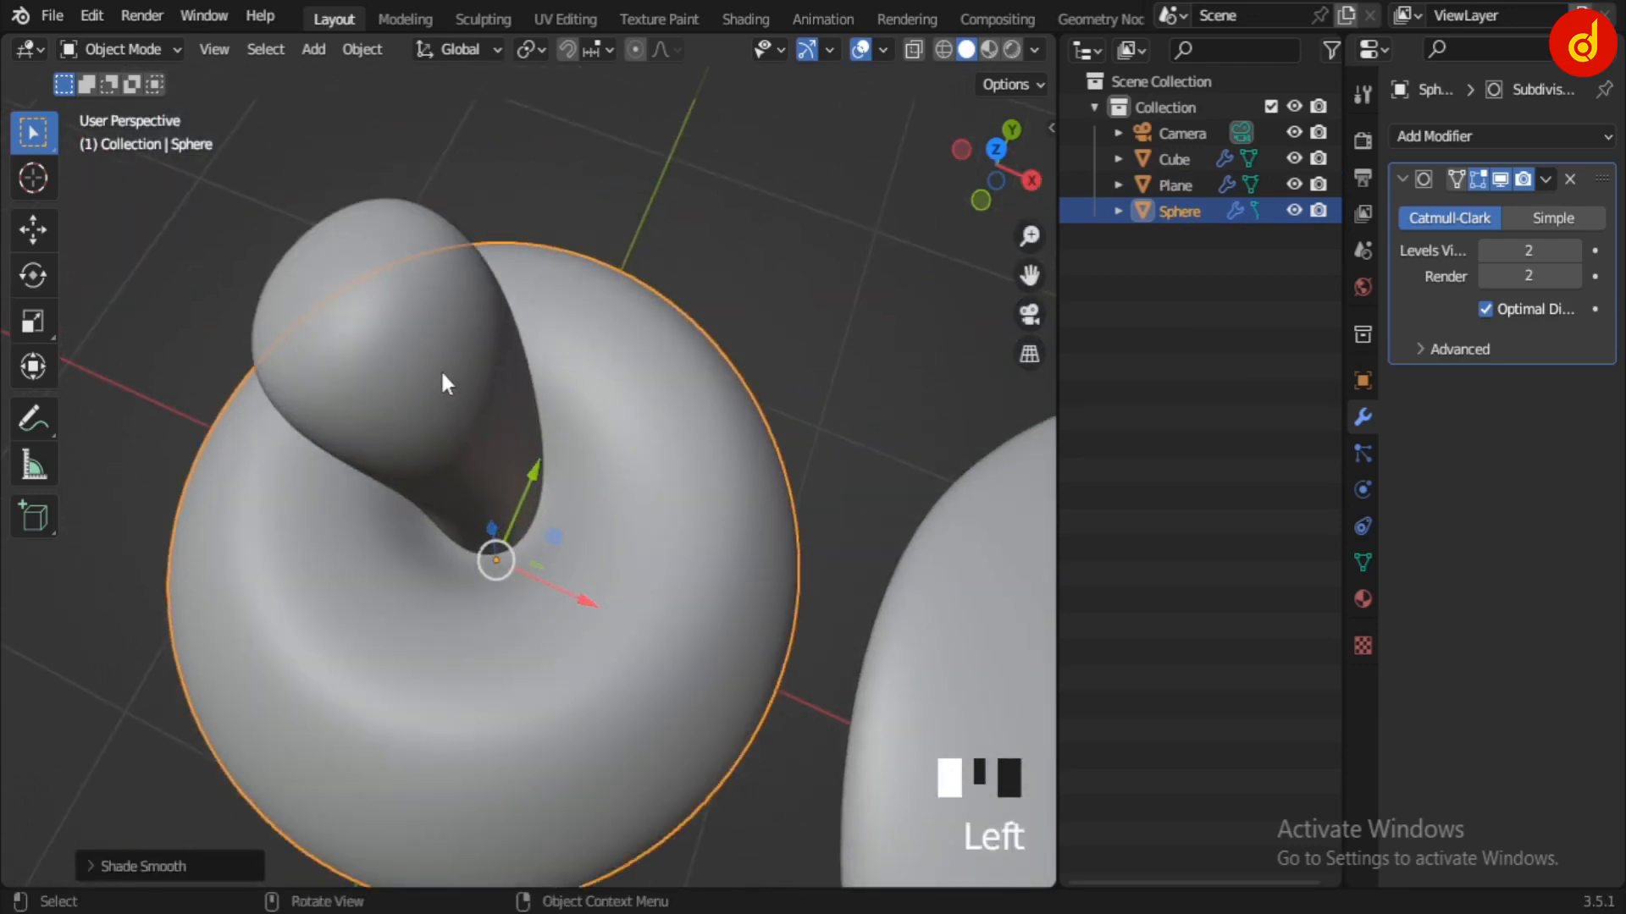
pyautogui.rightClick(442, 373)
pyautogui.click(440, 372)
# Step: Select the lengthwise edge loop along the middle of the leaf in Edit Mode with edge selection
pyautogui.scroll(-3, 440, 373)
pyautogui.moveTo(440, 373); pyautogui.dragTo(443, 511, button='middle')
pyautogui.click(443, 512)
pyautogui.press('Tab')
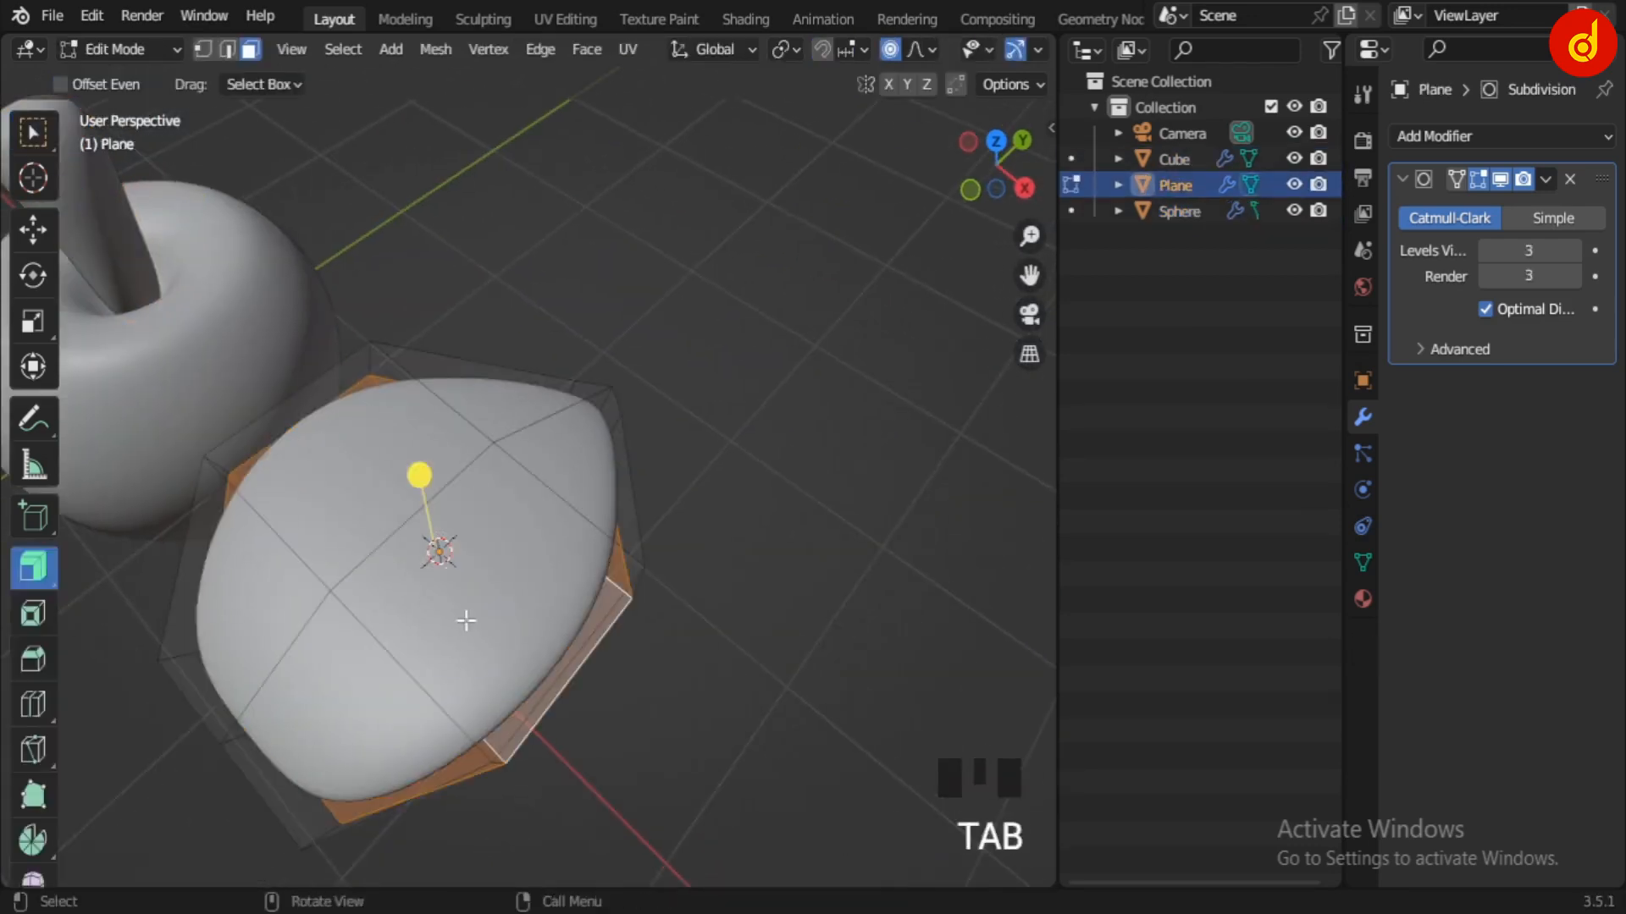
pyautogui.moveTo(465, 621); pyautogui.dragTo(615, 587, button='middle')
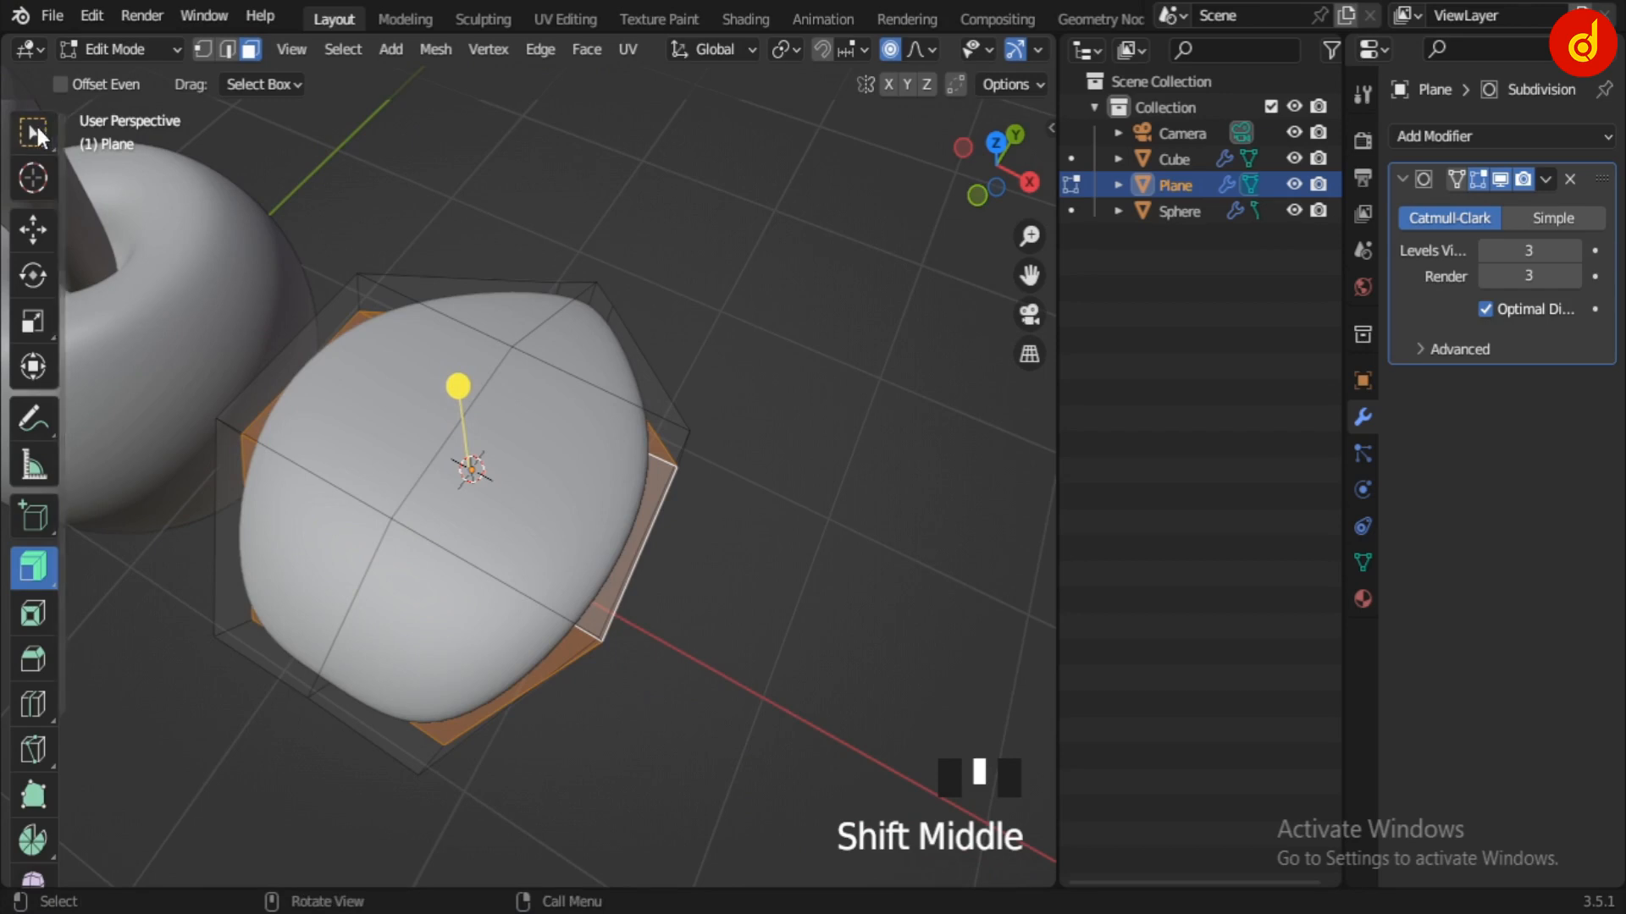
pyautogui.click(34, 133)
pyautogui.click(448, 483)
pyautogui.moveTo(448, 483); pyautogui.dragTo(653, 545, button='middle')
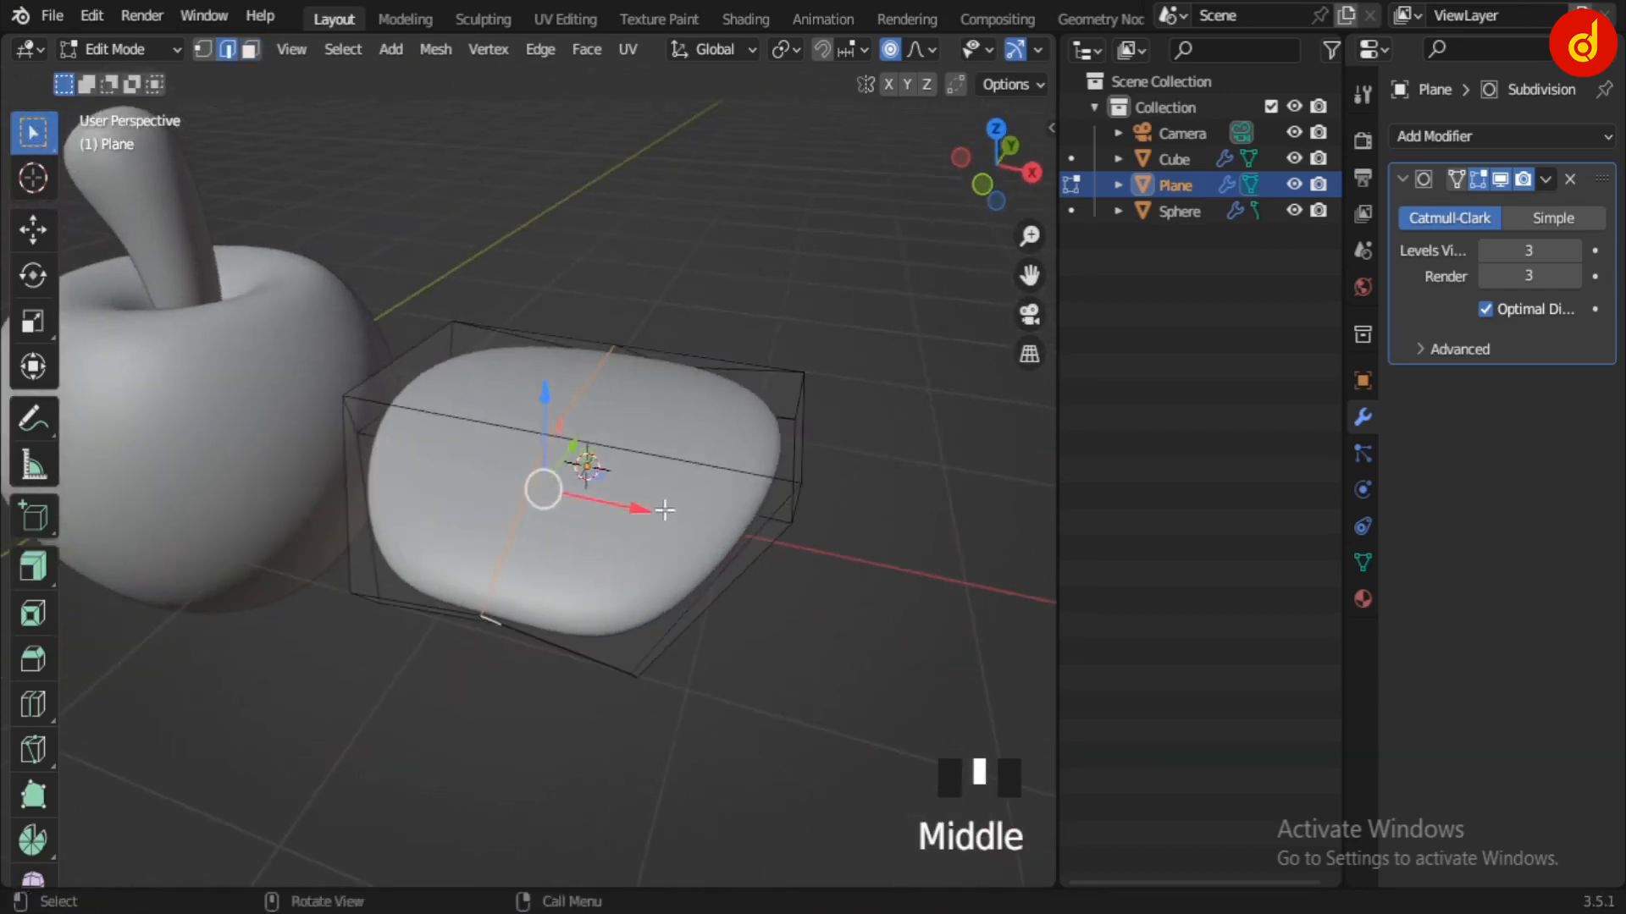
# Step: Apply the leaf's object transform in Object Mode and return to Edit Mode
pyautogui.press('Tab')
pyautogui.hotkey('ctrl', 'a')
pyautogui.click(652, 539)
pyautogui.press('Tab')
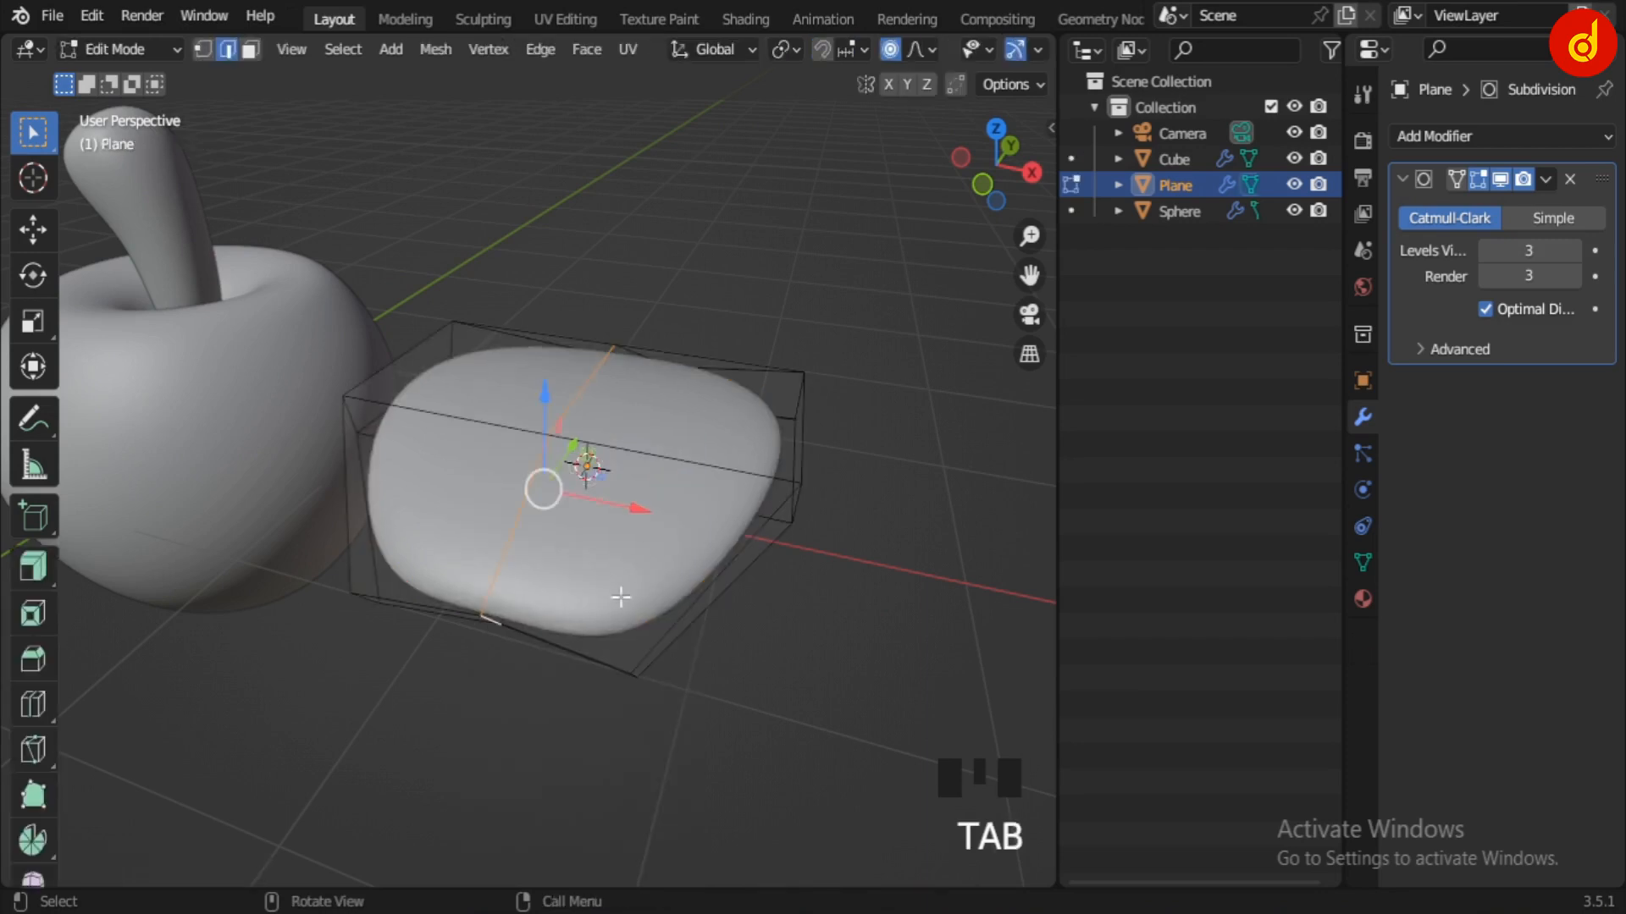
# Step: Bevel the leaf's lengthwise center edges with two segments and a width of about 0.06 m
pyautogui.hotkey('ctrl', 'b')
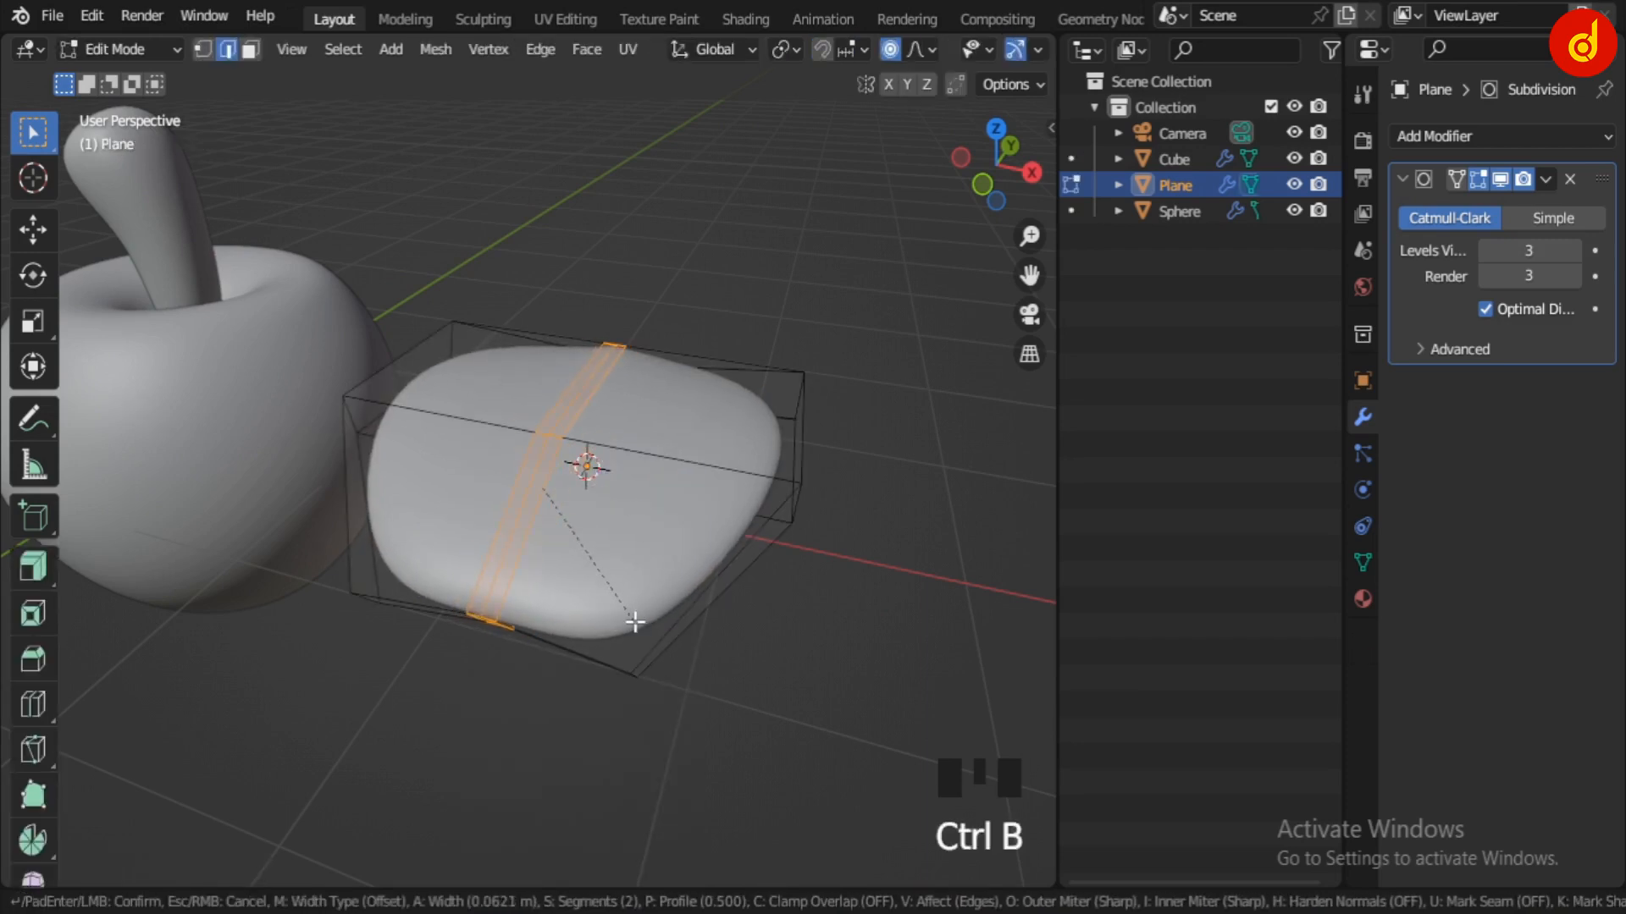
pyautogui.click(635, 622)
pyautogui.moveTo(635, 622); pyautogui.dragTo(635, 460, button='middle')
pyautogui.scroll(2, 720, 487)
pyautogui.moveTo(737, 490); pyautogui.dragTo(693, 465, button='middle')
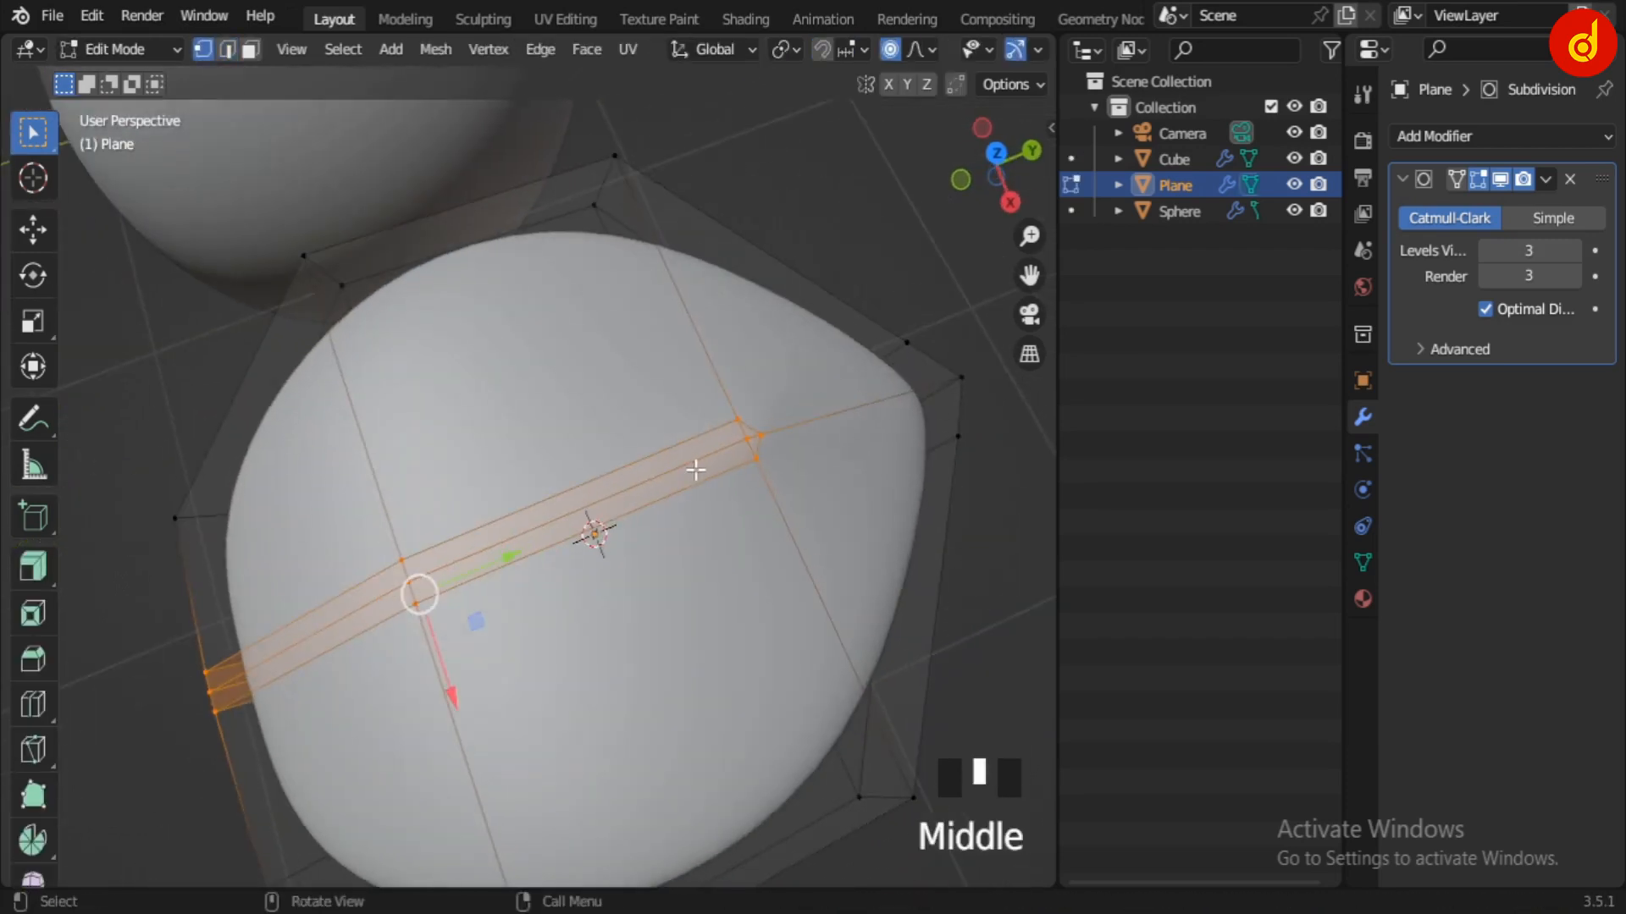
# Step: Turn off proportional editing and slide the vertex at the end of the leaf's beveled center band out to the leaf tip
pyautogui.scroll(3, 489, 460)
pyautogui.keyDown('shift'); pyautogui.moveTo(364, 351); pyautogui.dragTo(526, 425, button='middle'); pyautogui.keyUp('shift')
pyautogui.click(491, 411)
pyautogui.scroll(-3, 556, 446)
pyautogui.moveTo(796, 542); pyautogui.dragTo(711, 504, button='middle')
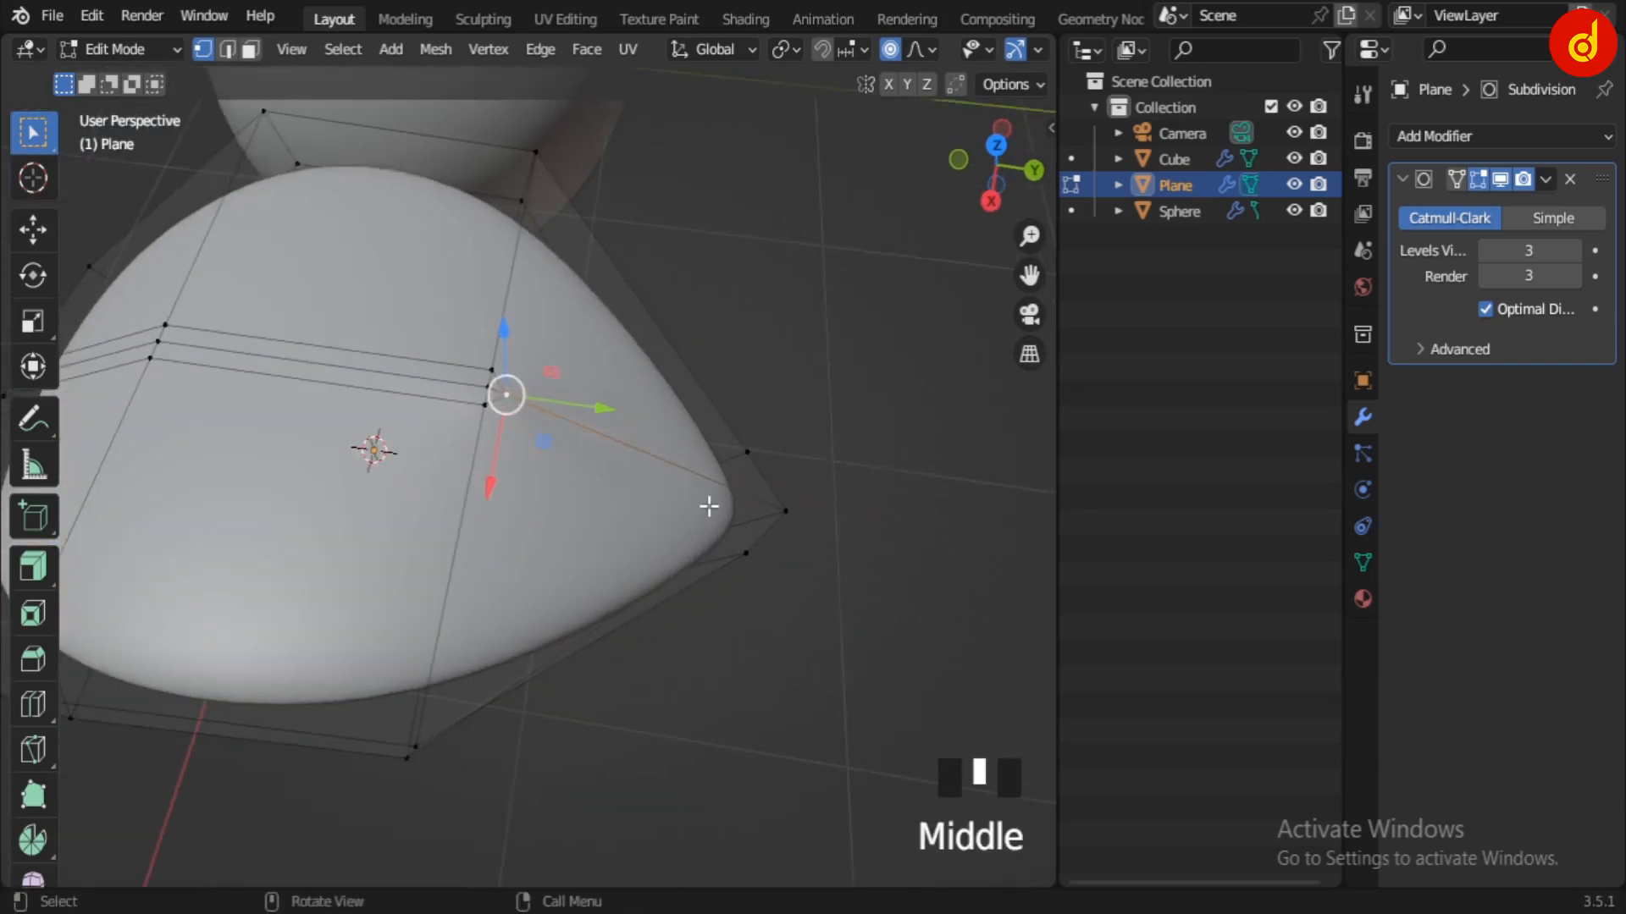
pyautogui.press('g')
pyautogui.press('g')
pyautogui.rightClick(867, 556)
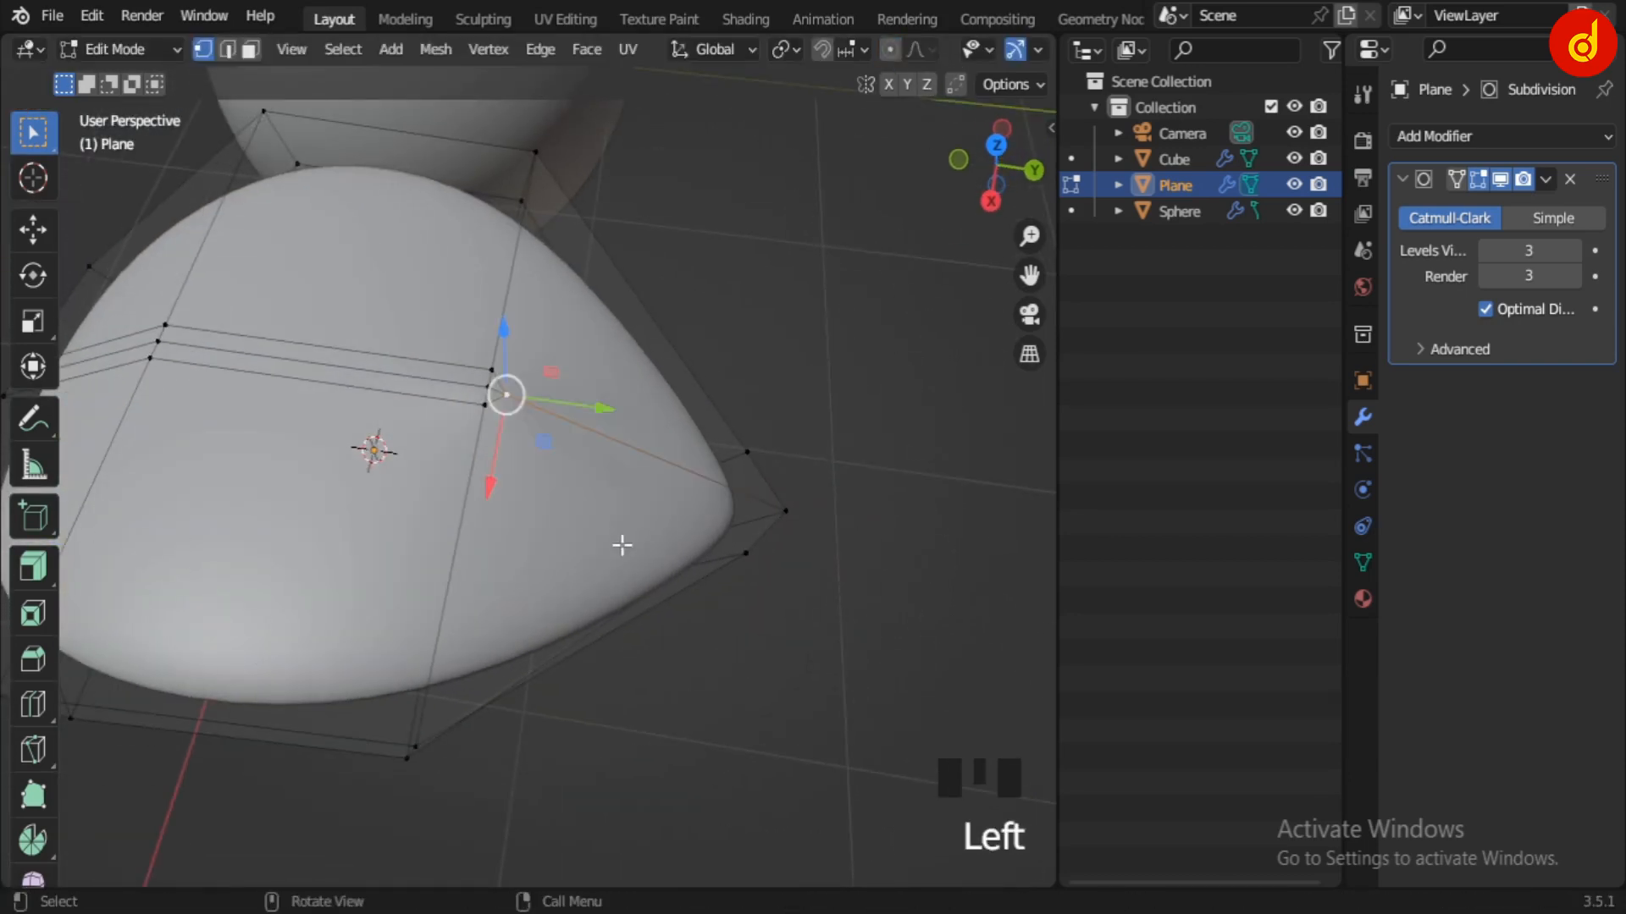
pyautogui.press('g')
pyautogui.press('g')
pyautogui.click(857, 645)
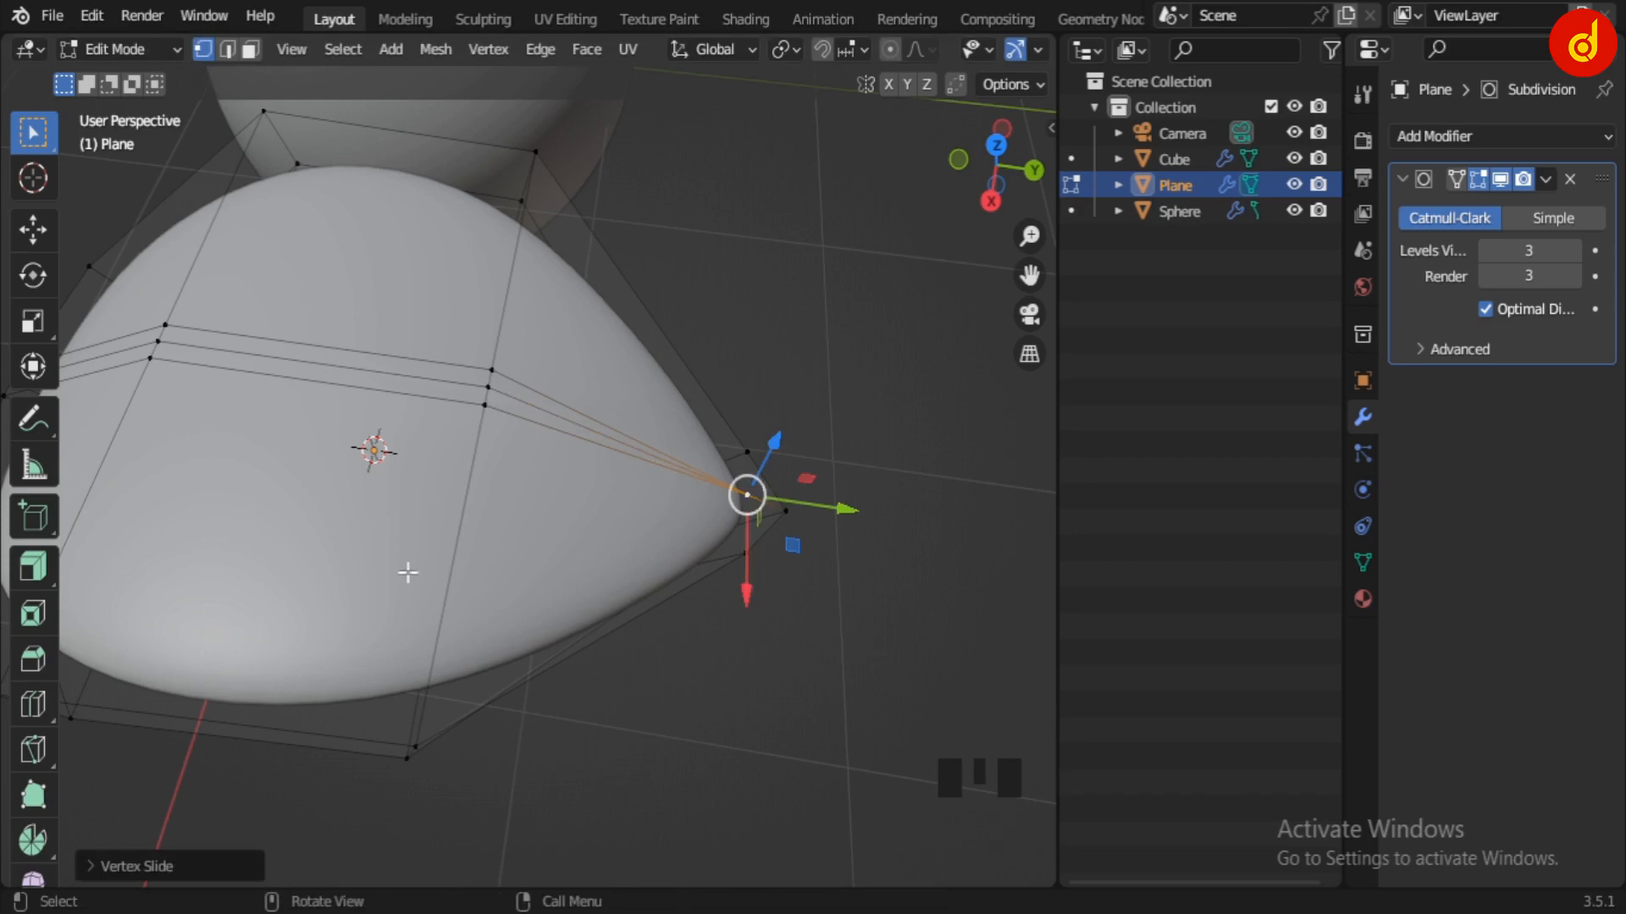
# Step: Select the middle edges of the leaf's beveled center band in edge selection and move them down to form a groove
pyautogui.scroll(-1, 525, 592)
pyautogui.keyDown('shift'); pyautogui.moveTo(408, 572); pyautogui.dragTo(759, 397, button='middle'); pyautogui.keyUp('shift')
pyautogui.scroll(2, 627, 472)
pyautogui.press('2')
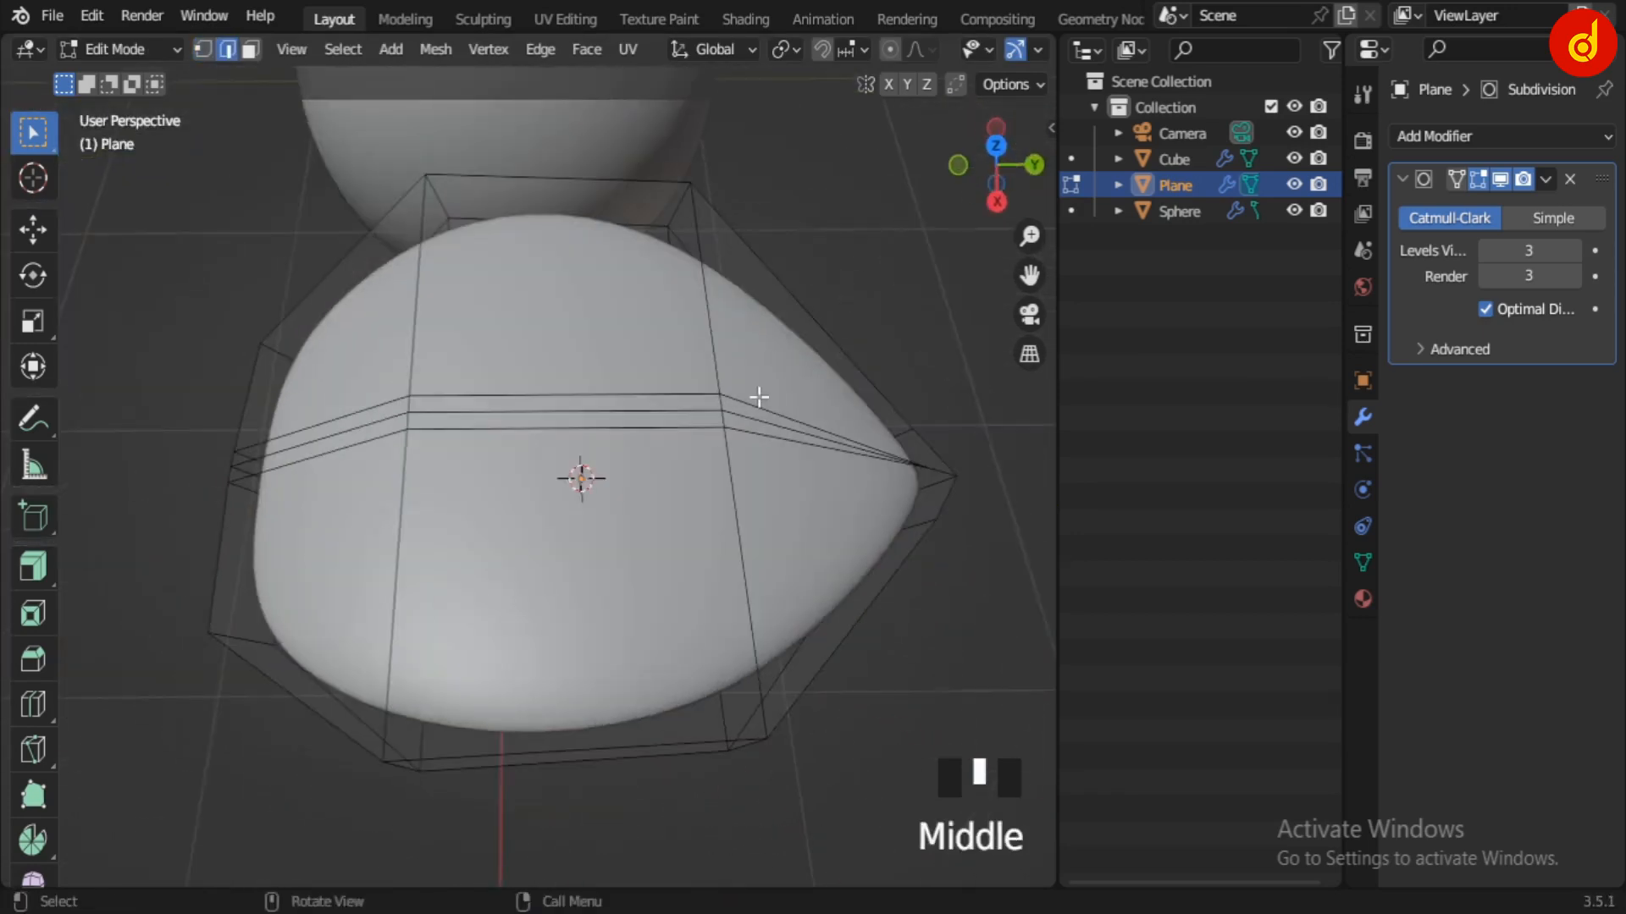
pyautogui.moveTo(383, 424); pyautogui.dragTo(461, 372, button='middle')
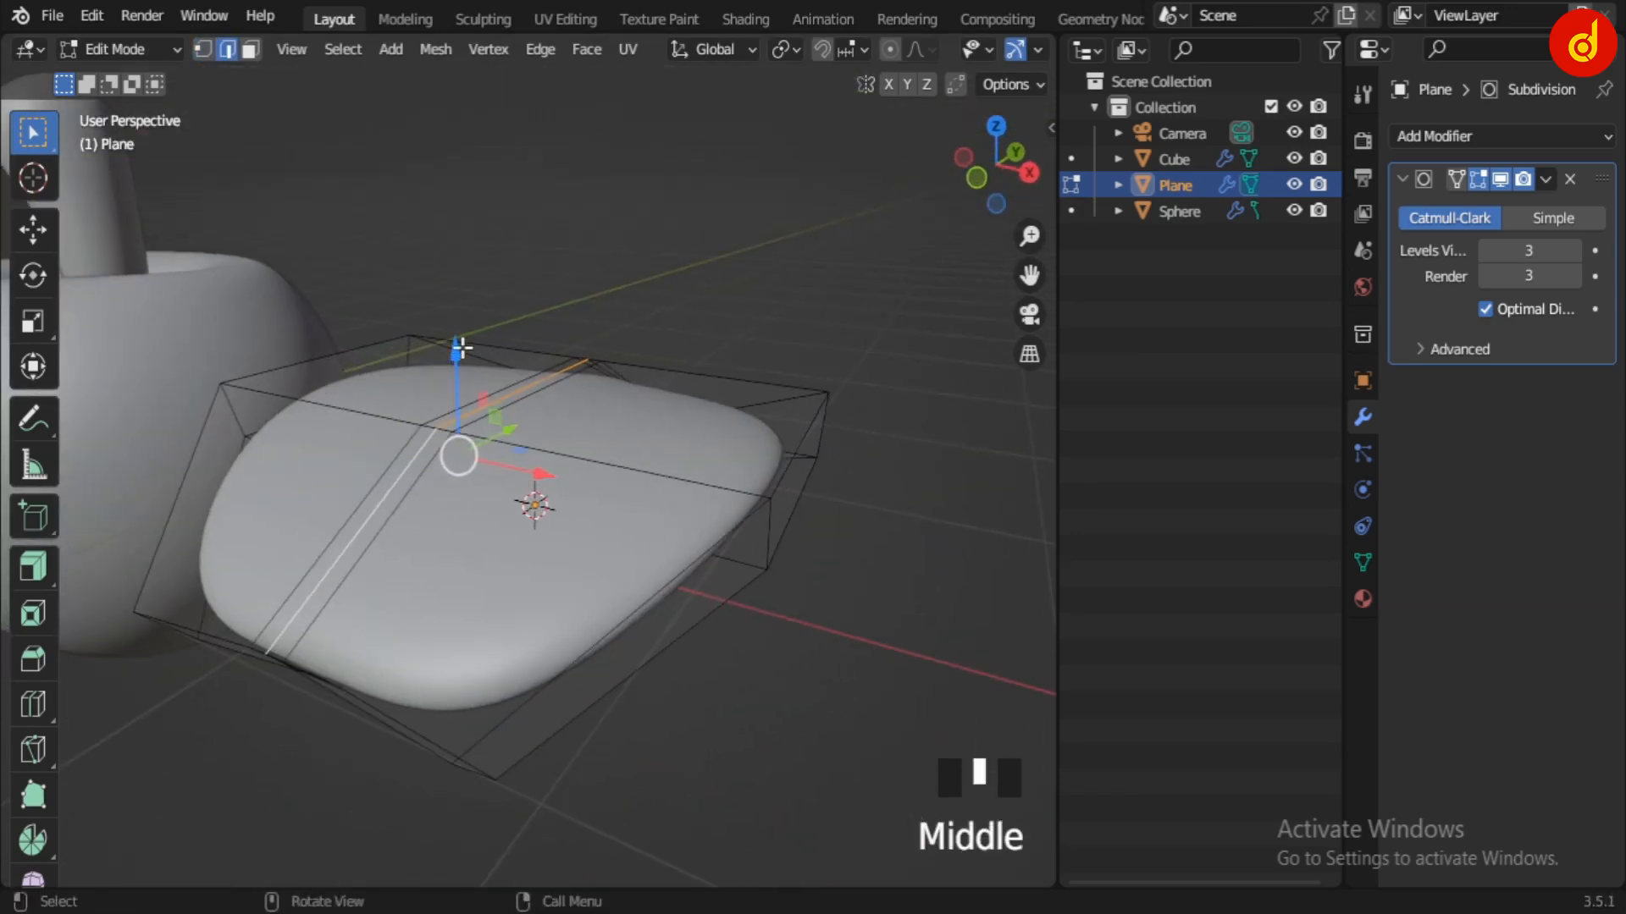
pyautogui.moveTo(462, 373); pyautogui.dragTo(473, 398)
pyautogui.moveTo(462, 474); pyautogui.dragTo(475, 546, button='middle')
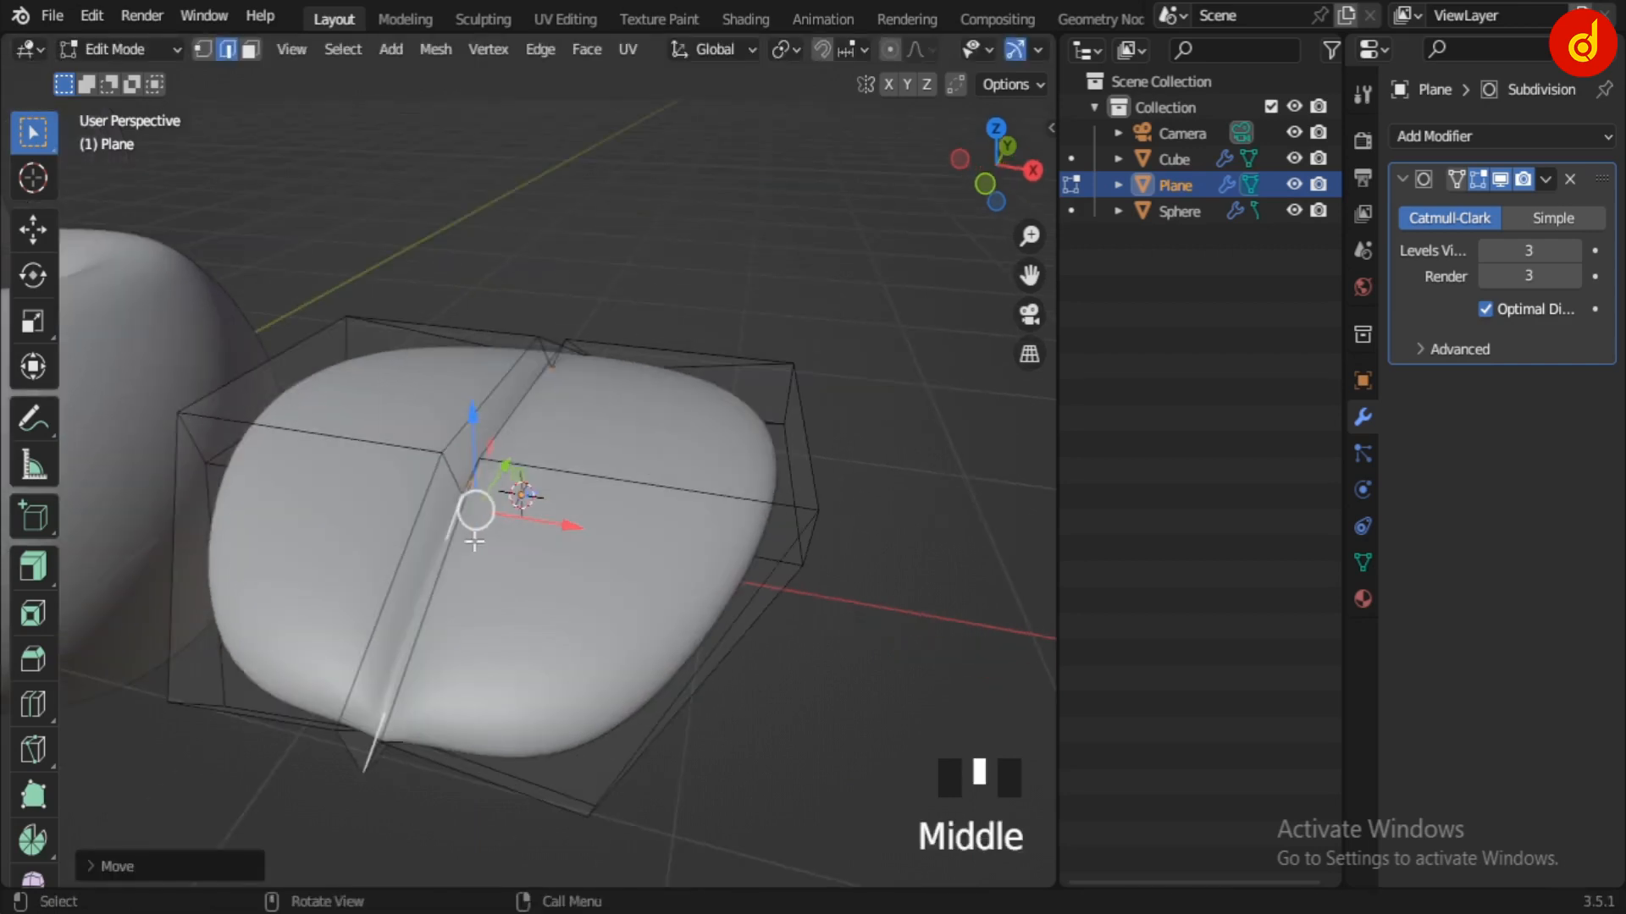
# Step: Return to Object Mode and examine the leaf's center groove, opening the viewport shading options for the Cavity setting
pyautogui.click(520, 399)
pyautogui.keyDown('shift'); pyautogui.click(440, 552); pyautogui.keyUp('shift')
pyautogui.moveTo(548, 610); pyautogui.dragTo(597, 650, button='middle')
pyautogui.click(886, 768)
pyautogui.moveTo(886, 768); pyautogui.dragTo(559, 417, button='middle')
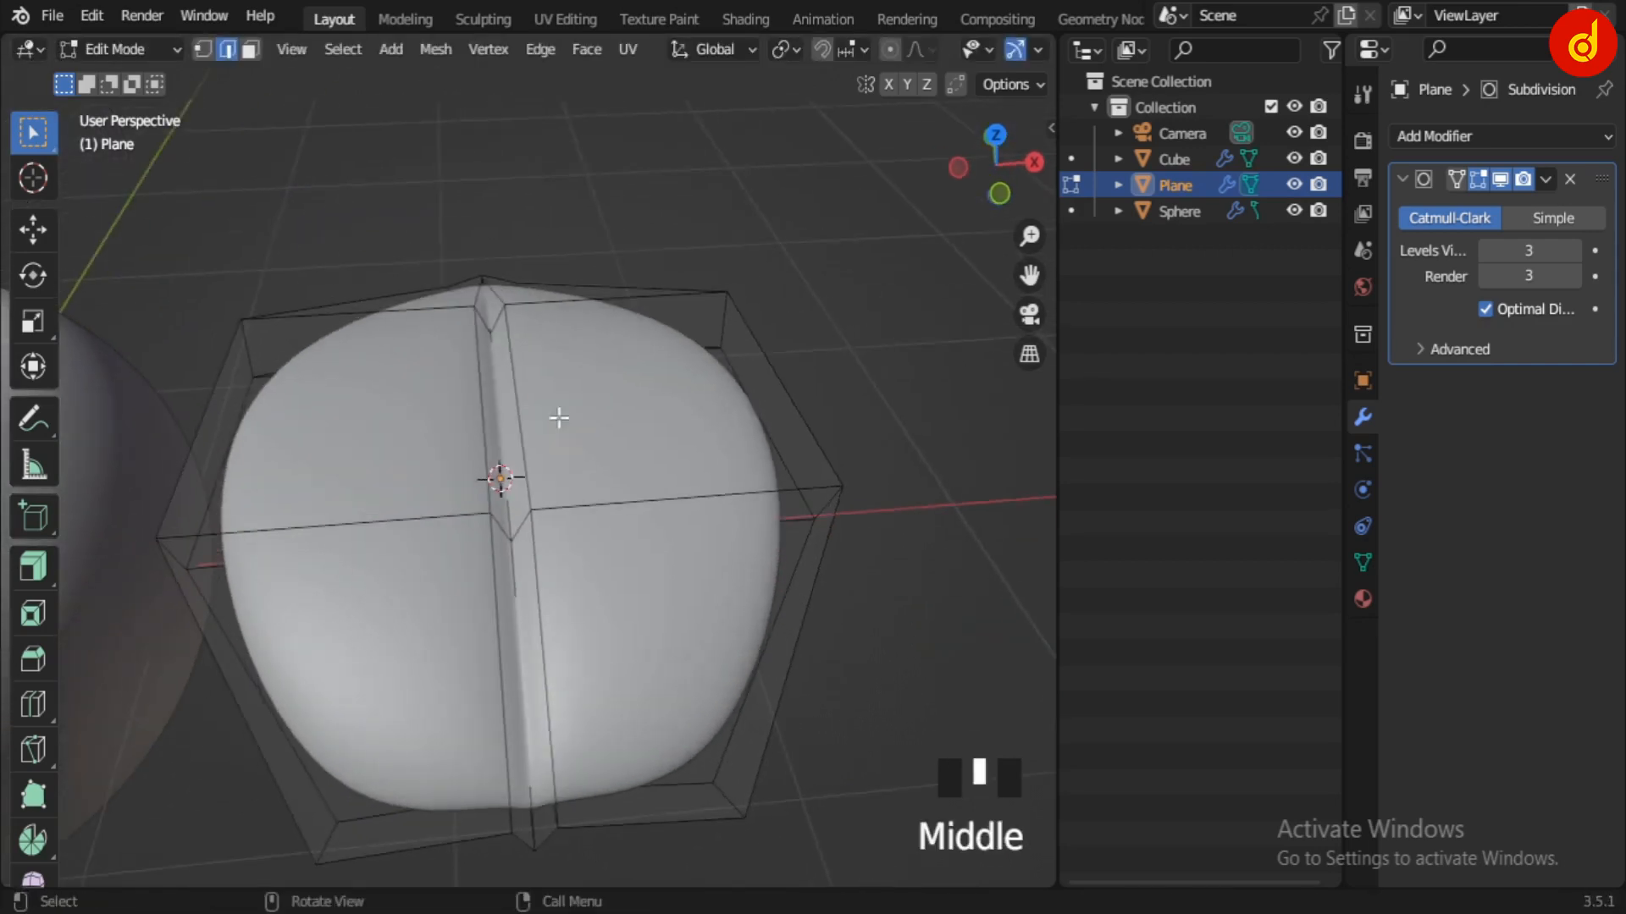
pyautogui.moveTo(619, 505); pyautogui.dragTo(582, 506)
pyautogui.click(477, 435)
pyautogui.press('Tab')
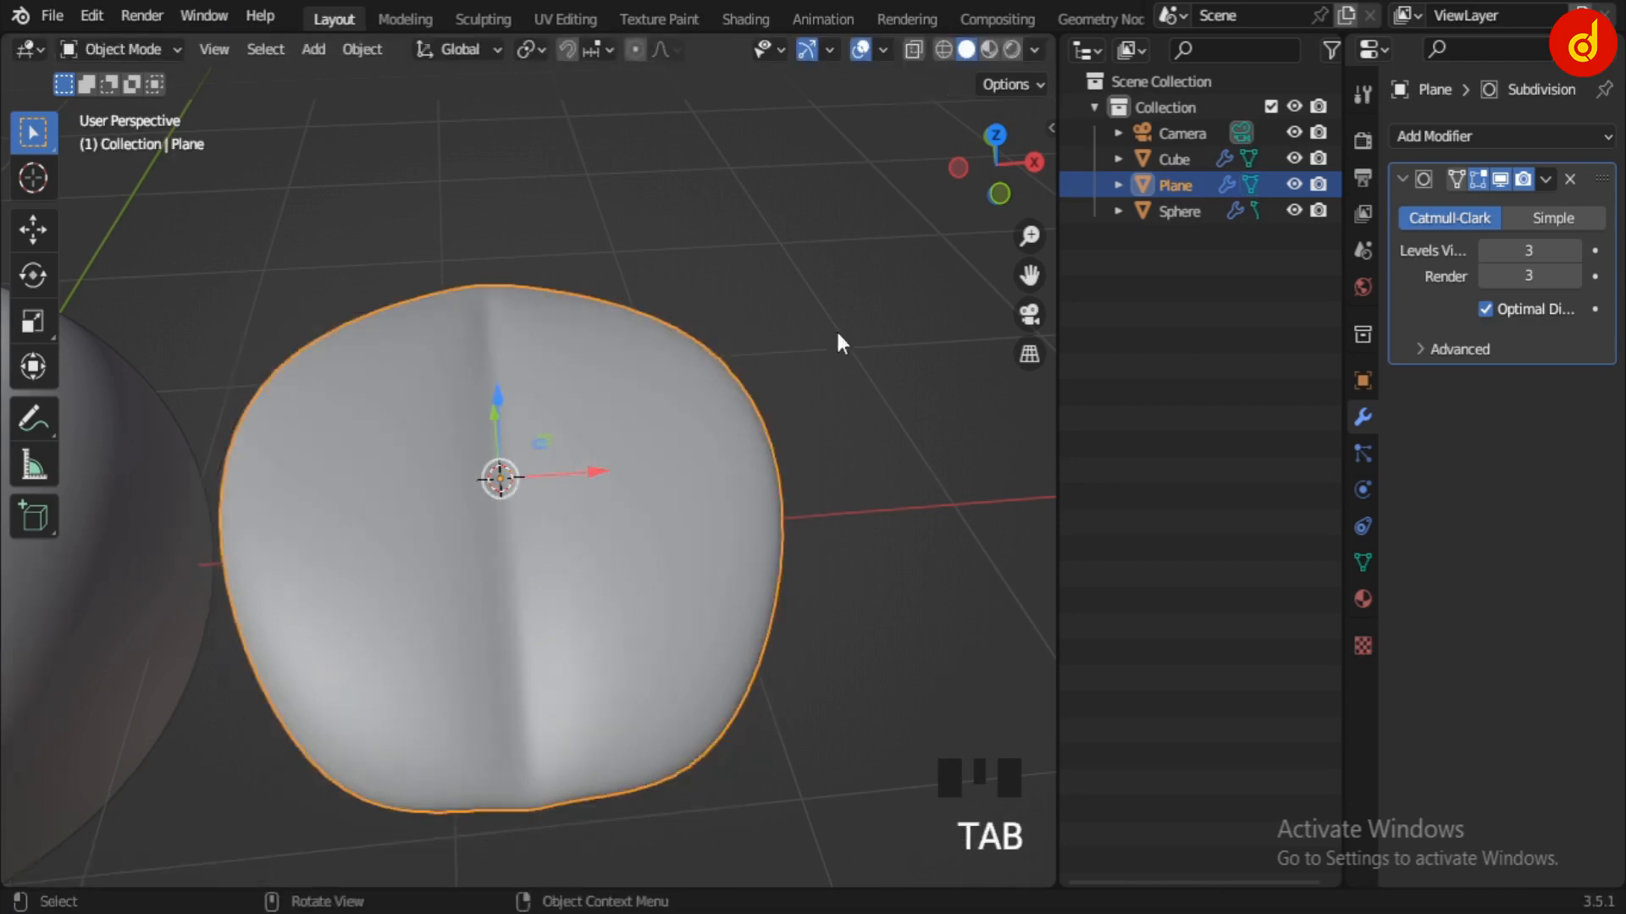
pyautogui.click(1033, 49)
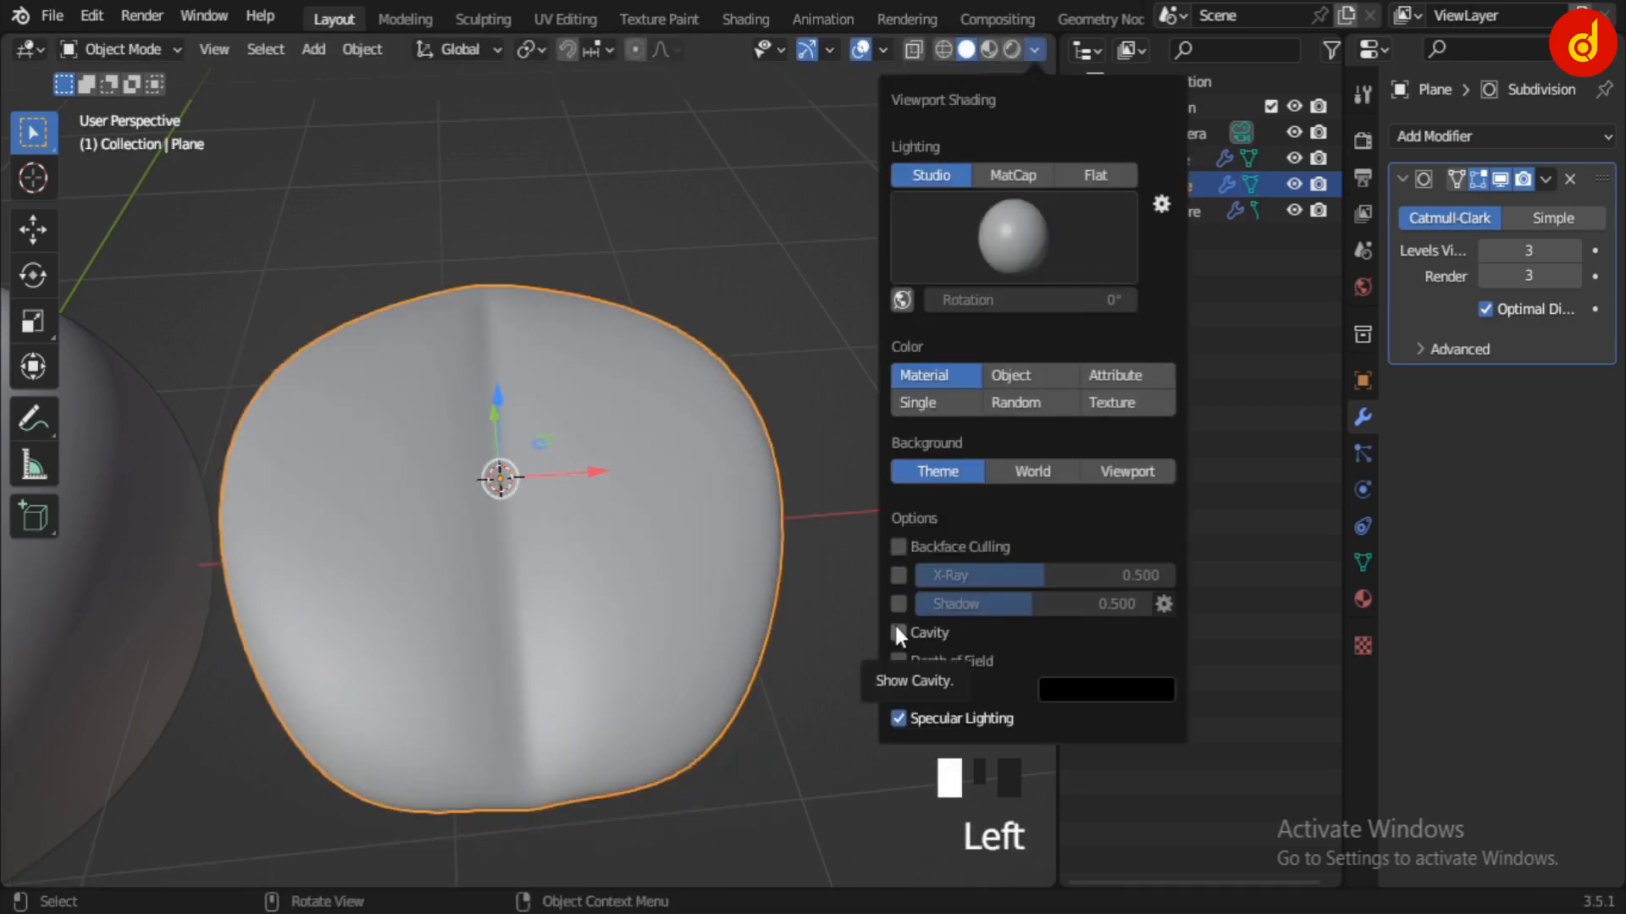
pyautogui.moveTo(653, 566)
pyautogui.mouseDown(button='middle')
pyautogui.moveTo(624, 733)
pyautogui.moveTo(542, 563)
pyautogui.moveTo(460, 573)
pyautogui.moveTo(617, 482)
pyautogui.moveTo(646, 389)
pyautogui.moveTo(614, 432)
pyautogui.moveTo(581, 617)
pyautogui.moveTo(521, 462)
pyautogui.mouseUp(button='middle')
# Step: Lower the leaf's middle center edges slightly further in Edit Mode and return to Object Mode
pyautogui.press('Tab')
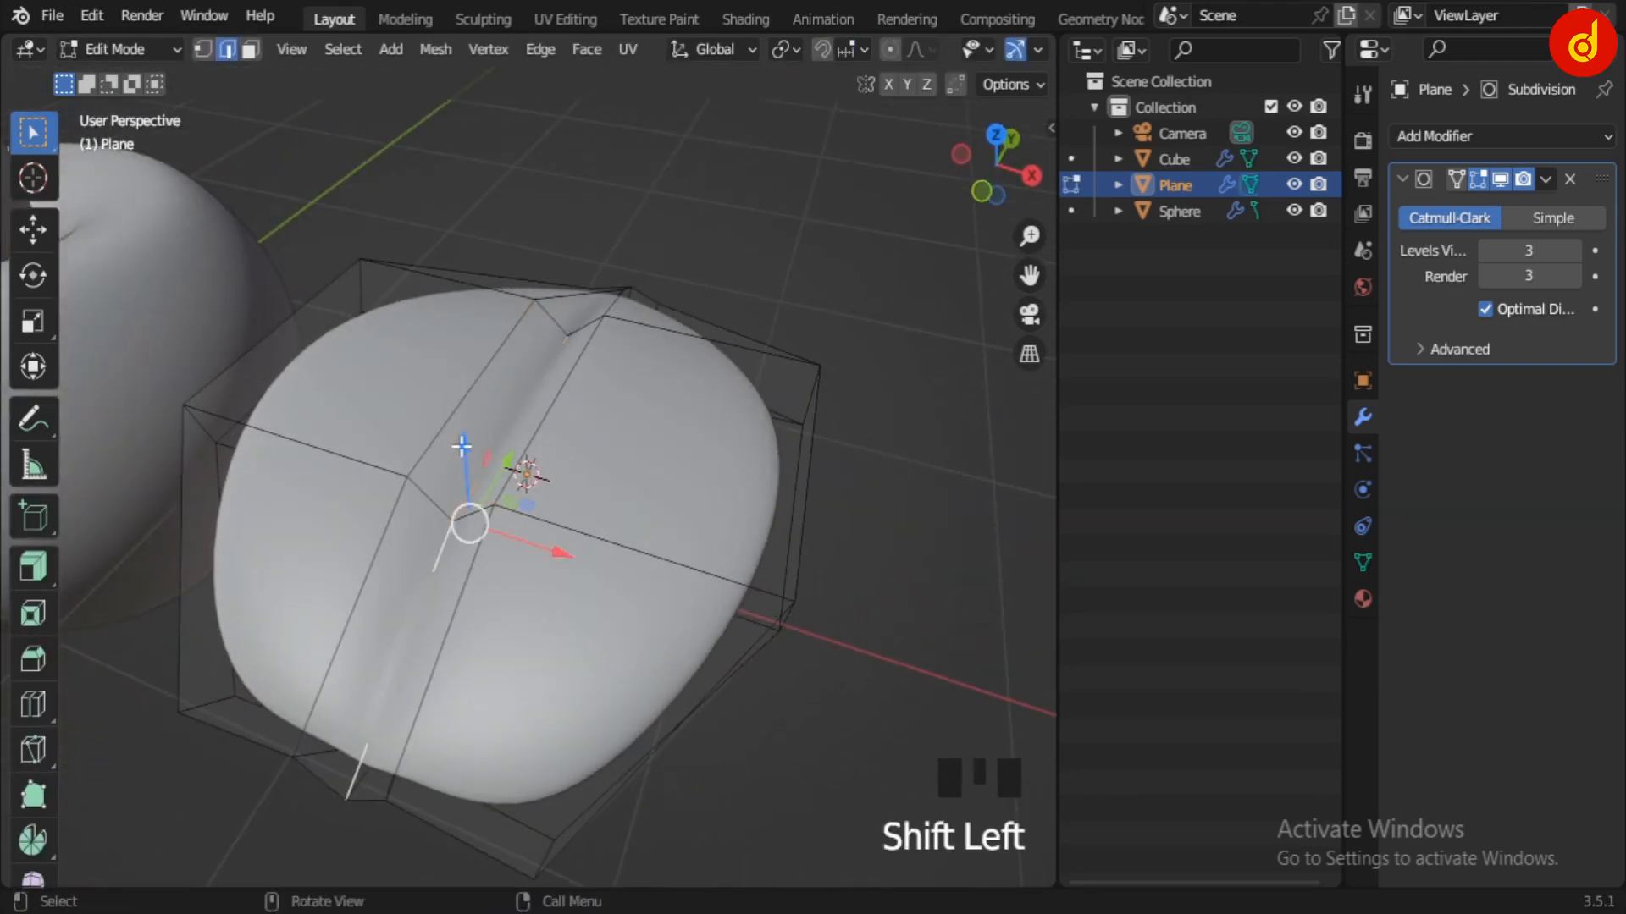
pyautogui.moveTo(462, 447); pyautogui.dragTo(466, 457)
pyautogui.press('Tab')
pyautogui.moveTo(588, 489); pyautogui.dragTo(338, 621, button='middle')
pyautogui.scroll(-2, 827, 597)
pyautogui.scroll(3, 490, 657)
pyautogui.click(518, 494)
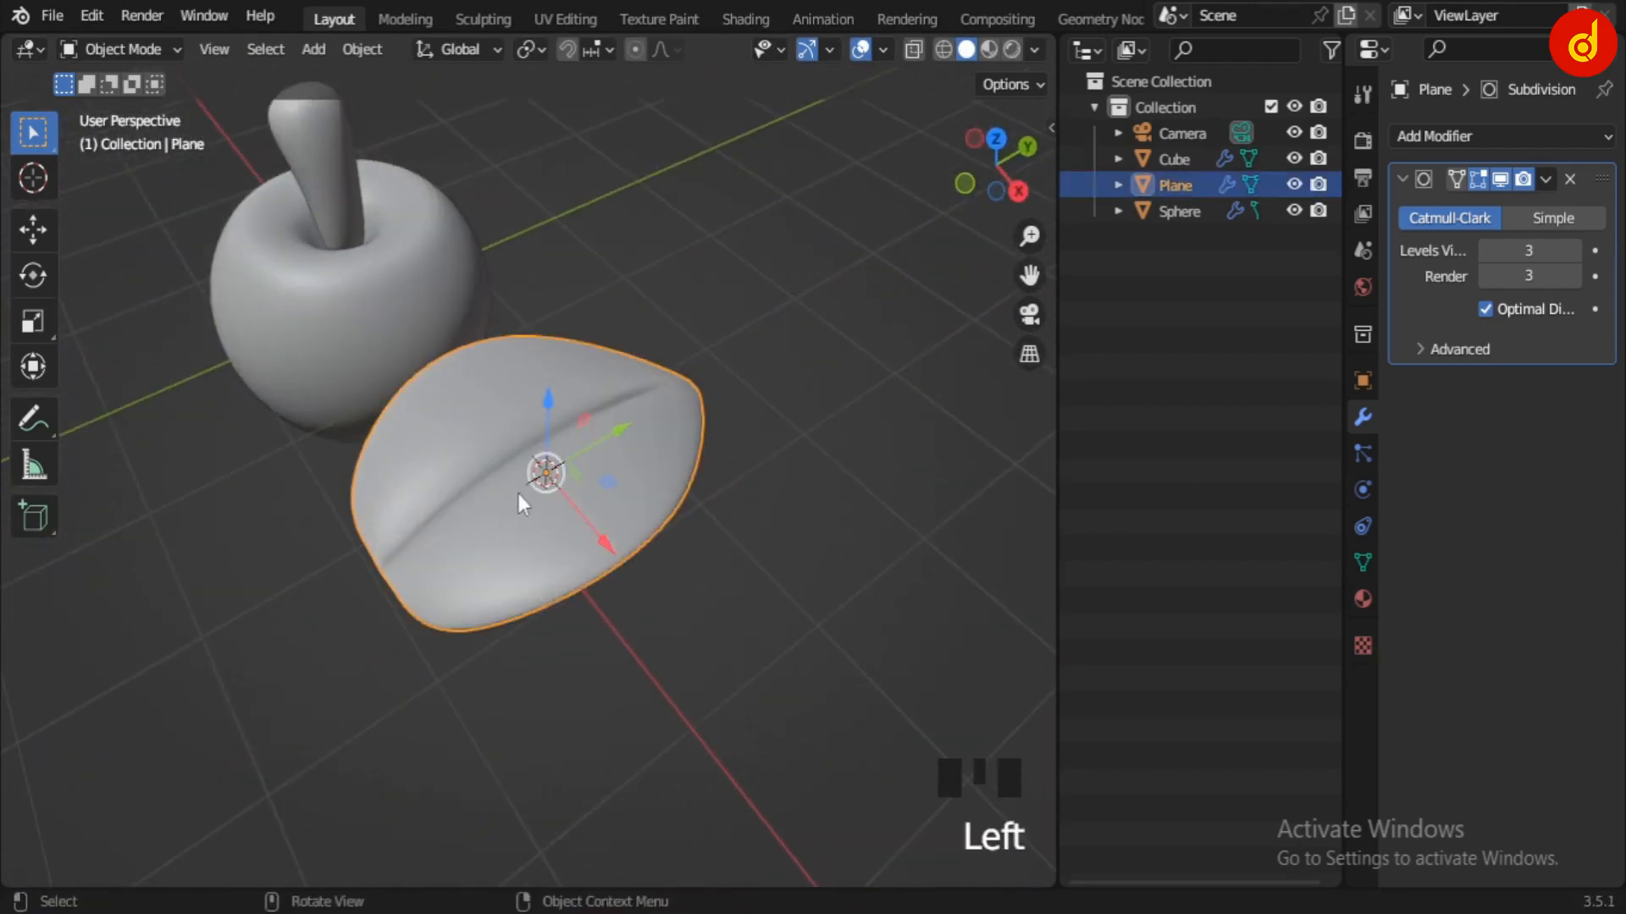
# Step: Move the whole leaf mesh along Y in Edit Mode from the top view until its base sits on the object origin
pyautogui.press('KP_7')
pyautogui.press('Tab')
pyautogui.press('a')
pyautogui.press('a')
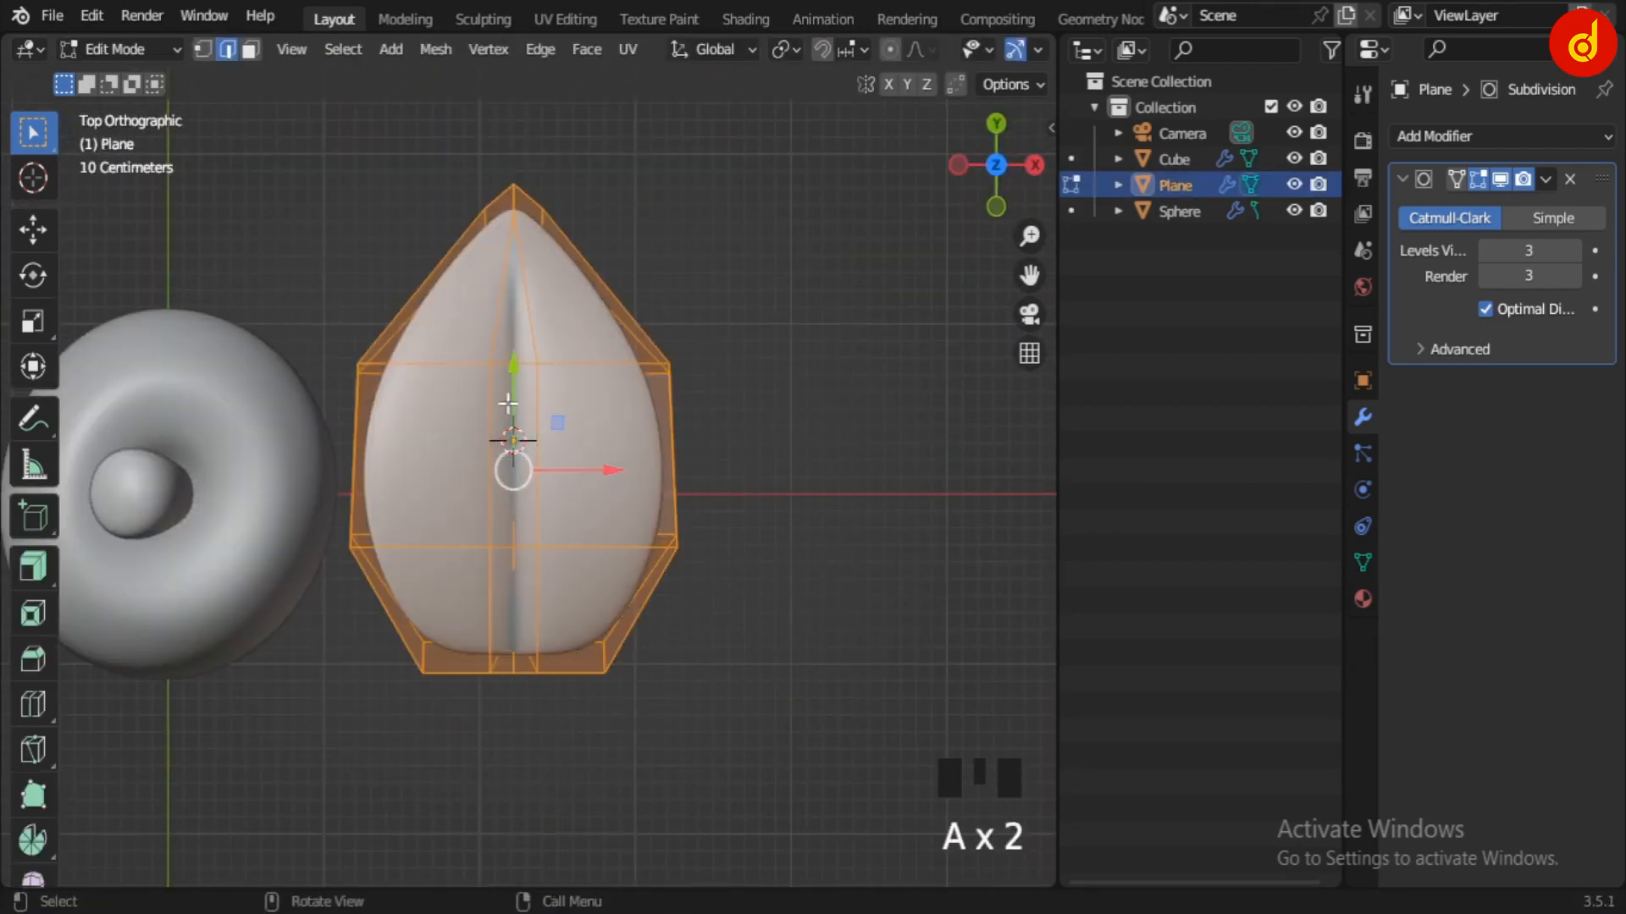
pyautogui.moveTo(508, 404); pyautogui.dragTo(536, 106)
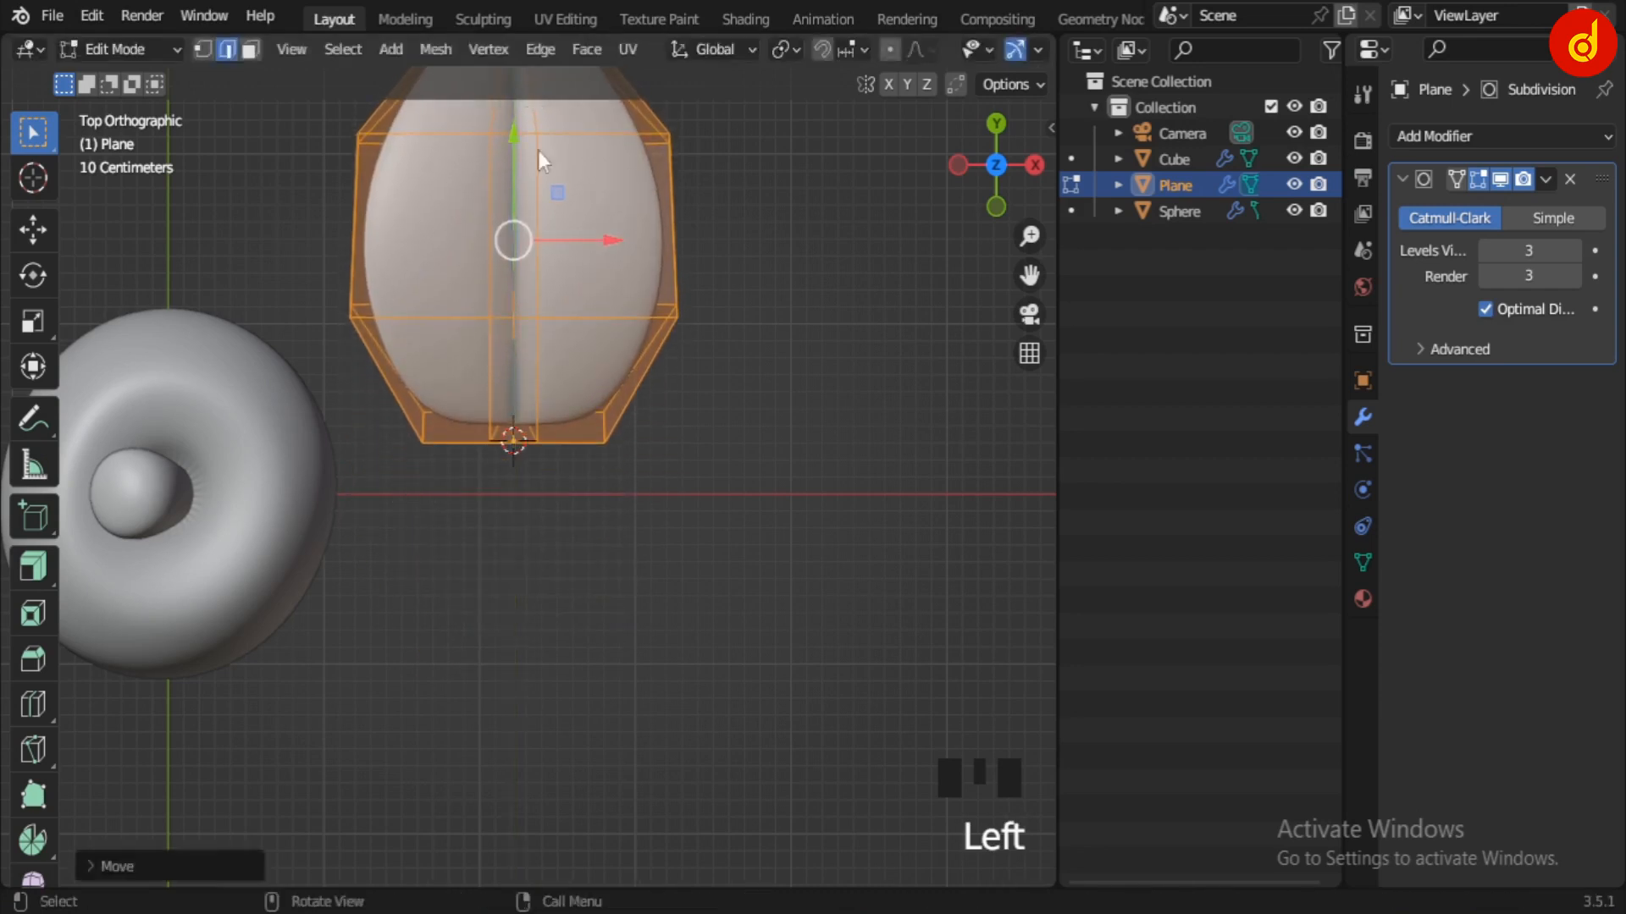
pyautogui.press('Tab')
# Step: Move the leaf beside the apple's stem in the top view and scale it down to about 0.46
pyautogui.scroll(-2, 593, 322)
pyautogui.keyDown('shift'); pyautogui.moveTo(592, 321); pyautogui.dragTo(699, 664, button='middle'); pyautogui.keyUp('shift')
pyautogui.press('g')
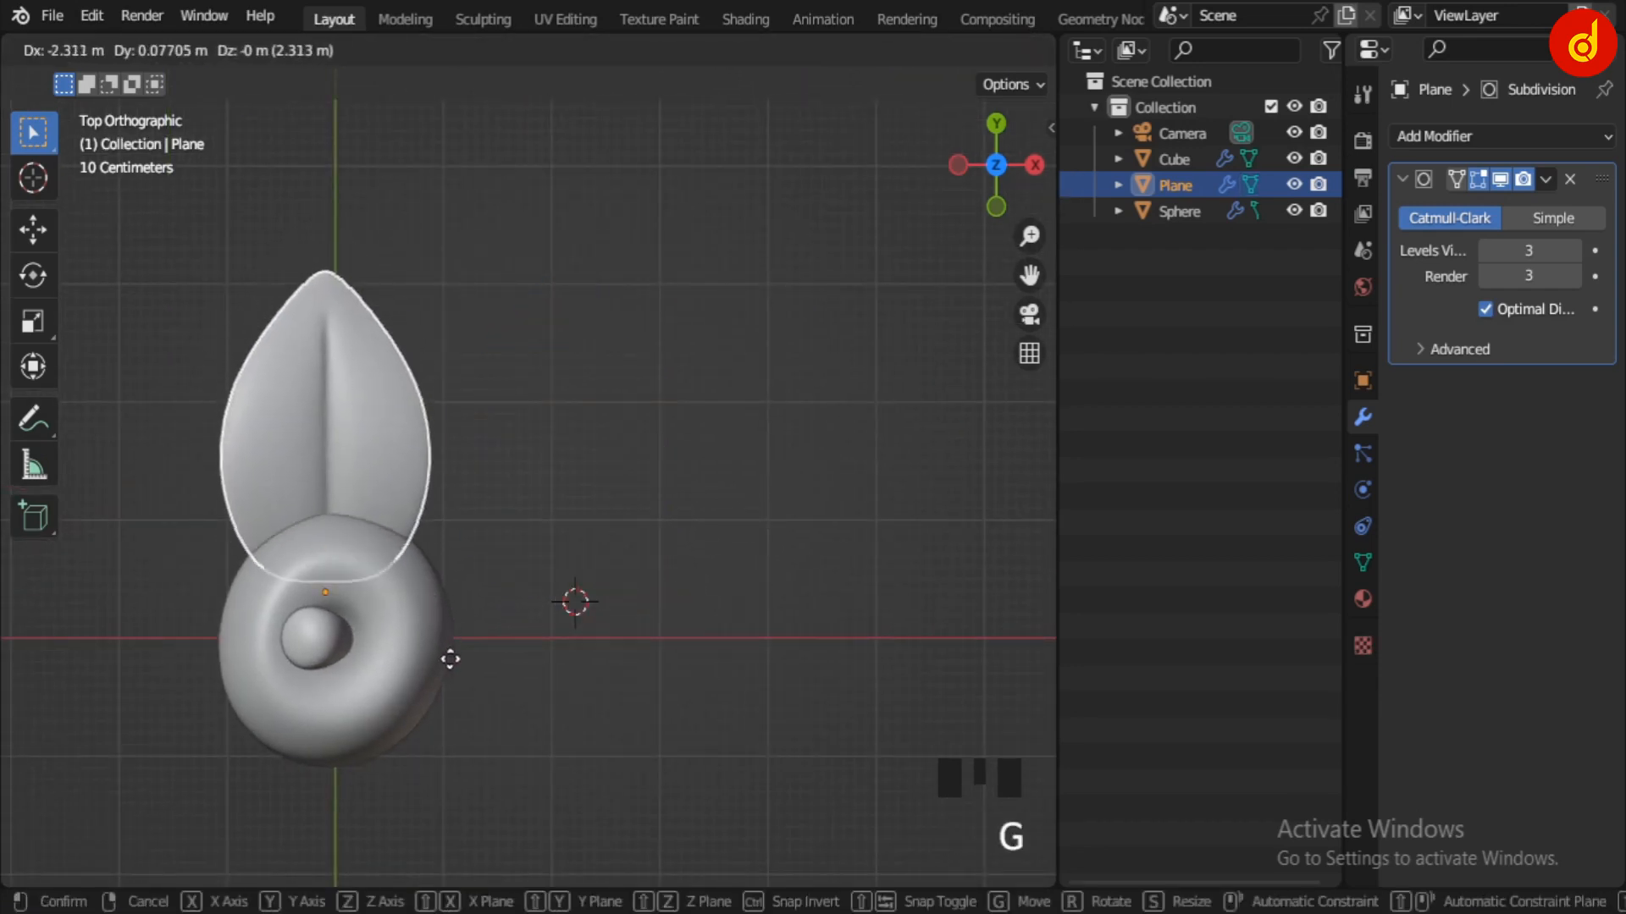
pyautogui.click(456, 682)
pyautogui.press('s')
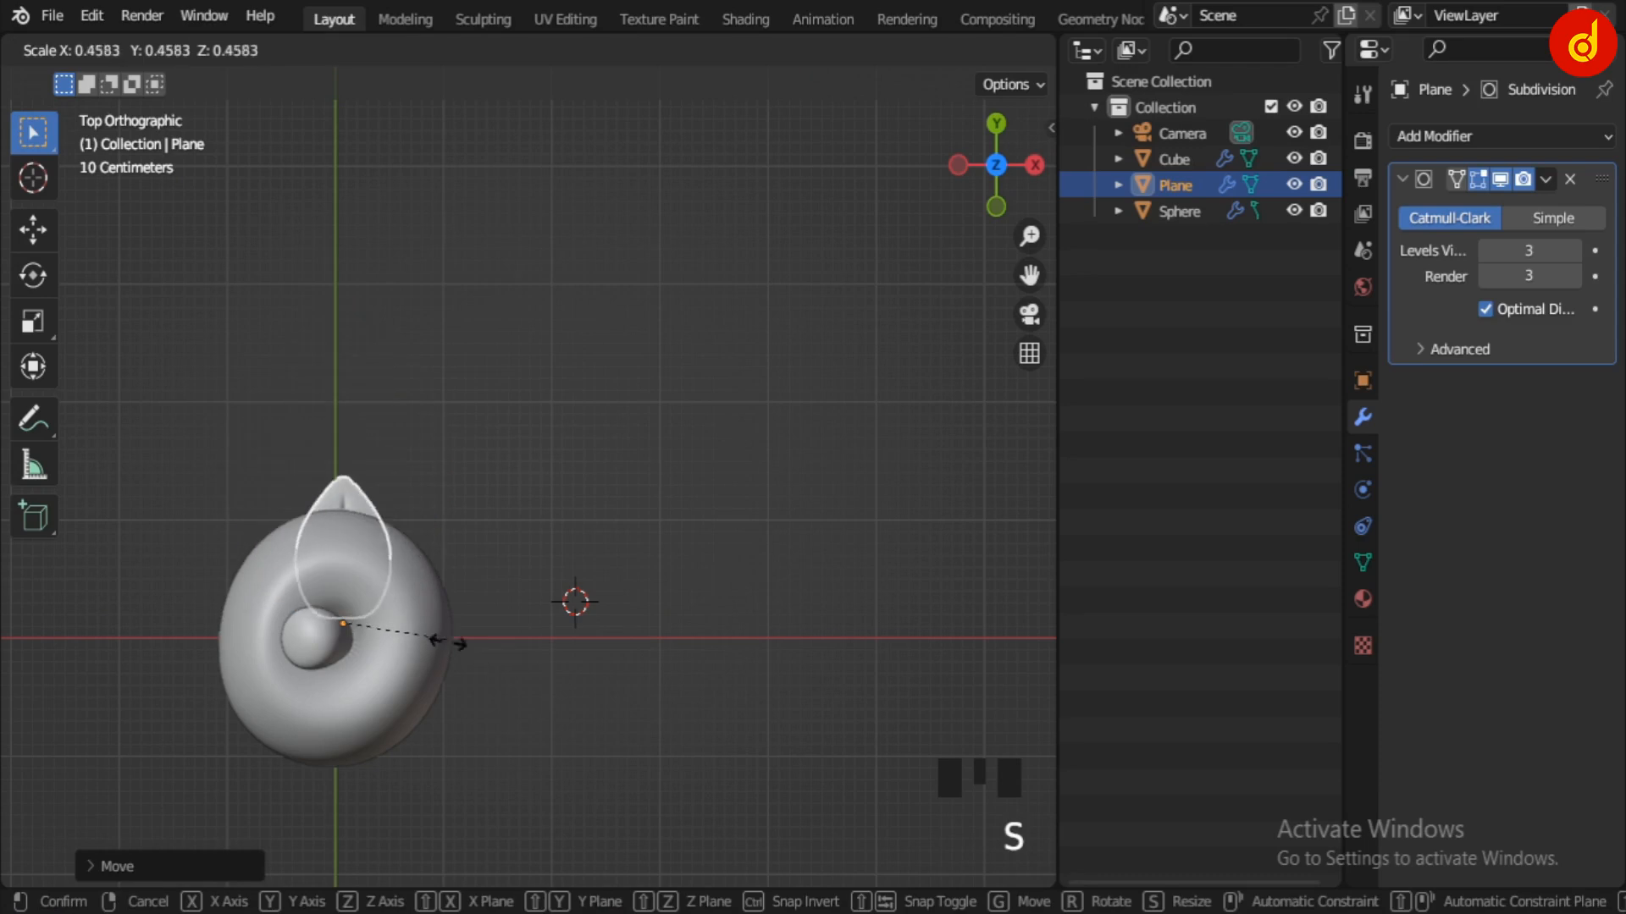
pyautogui.click(435, 674)
# Step: Rotate the leaf about 50 degrees in the top view and raise it along Z to the apple's upper surface
pyautogui.scroll(4, 508, 678)
pyautogui.keyDown('shift'); pyautogui.moveTo(555, 682); pyautogui.dragTo(672, 621, button='middle'); pyautogui.keyUp('shift')
pyautogui.press('r')
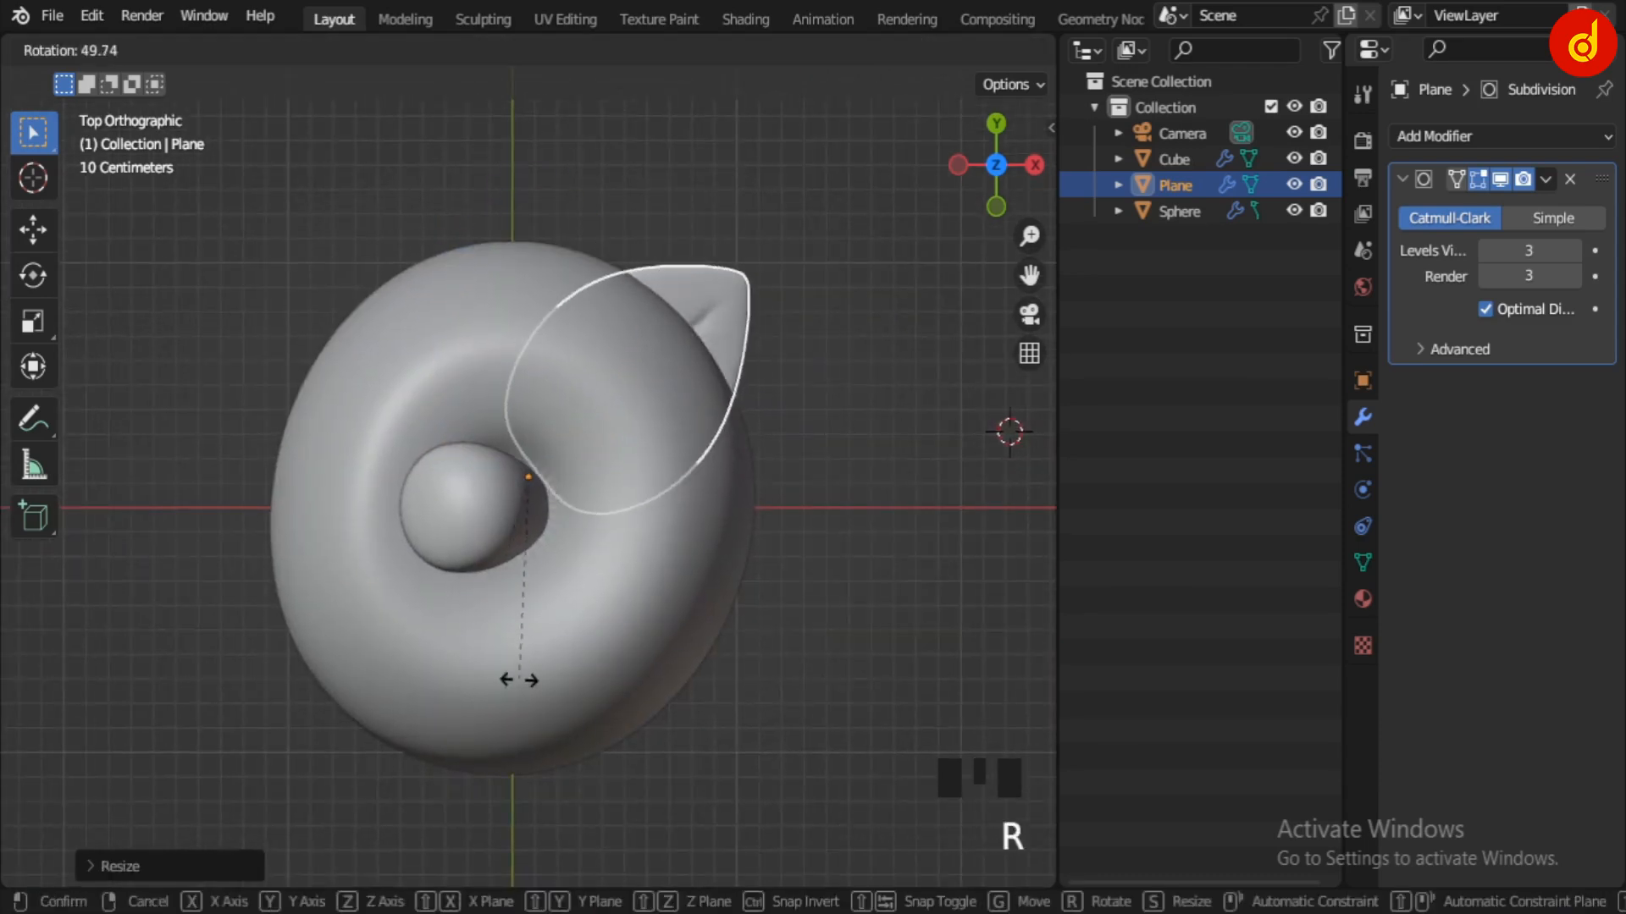
pyautogui.click(512, 678)
pyautogui.press('KP_1')
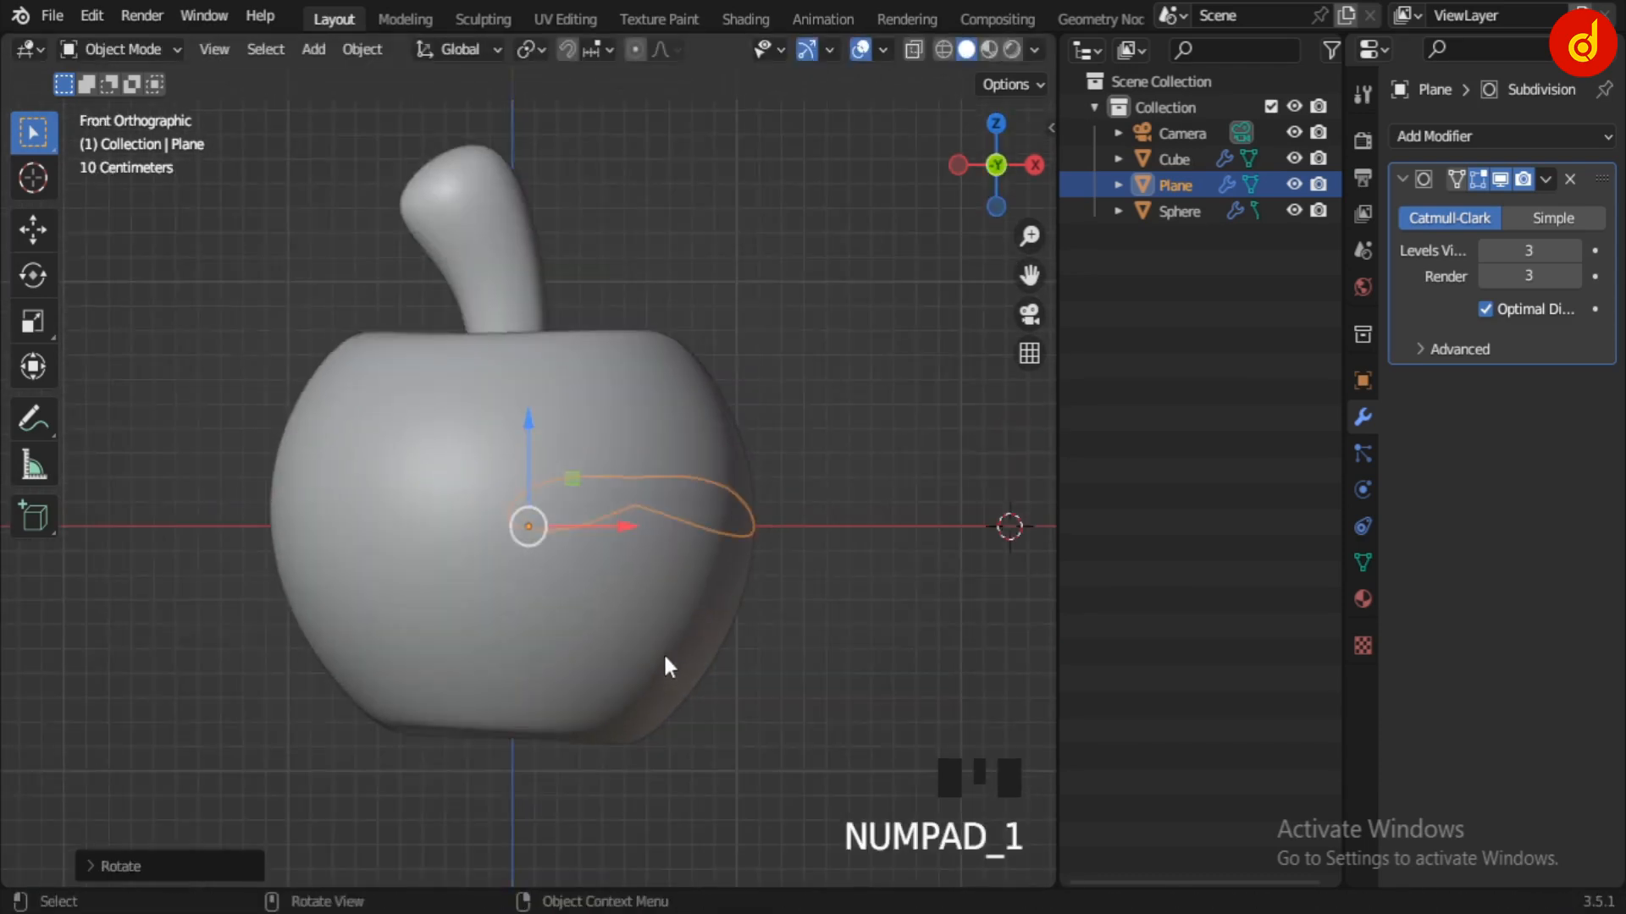
pyautogui.moveTo(528, 415); pyautogui.dragTo(574, 194)
pyautogui.moveTo(683, 276); pyautogui.dragTo(651, 598, button='middle')
pyautogui.press('KP_7')
pyautogui.keyDown('shift'); pyautogui.moveTo(616, 511); pyautogui.dragTo(657, 668, button='middle'); pyautogui.keyUp('shift')
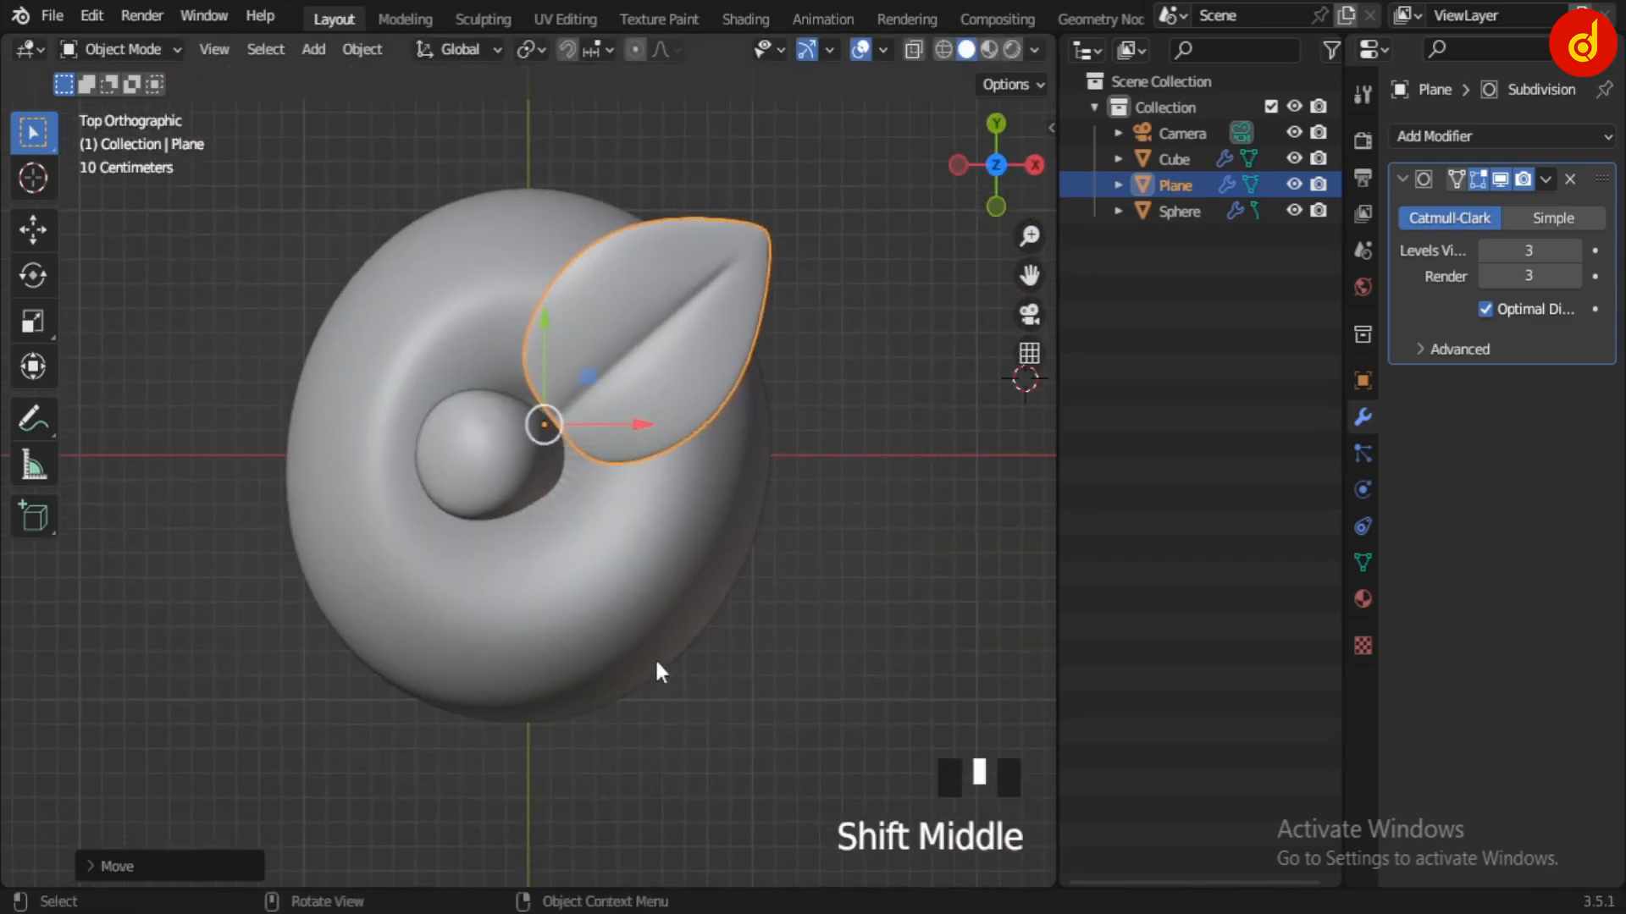
# Step: Set the transform orientation to Normal and return to the front view of the leaf
pyautogui.press('KP_1')
pyautogui.scroll(3, 652, 456)
pyautogui.click(464, 51)
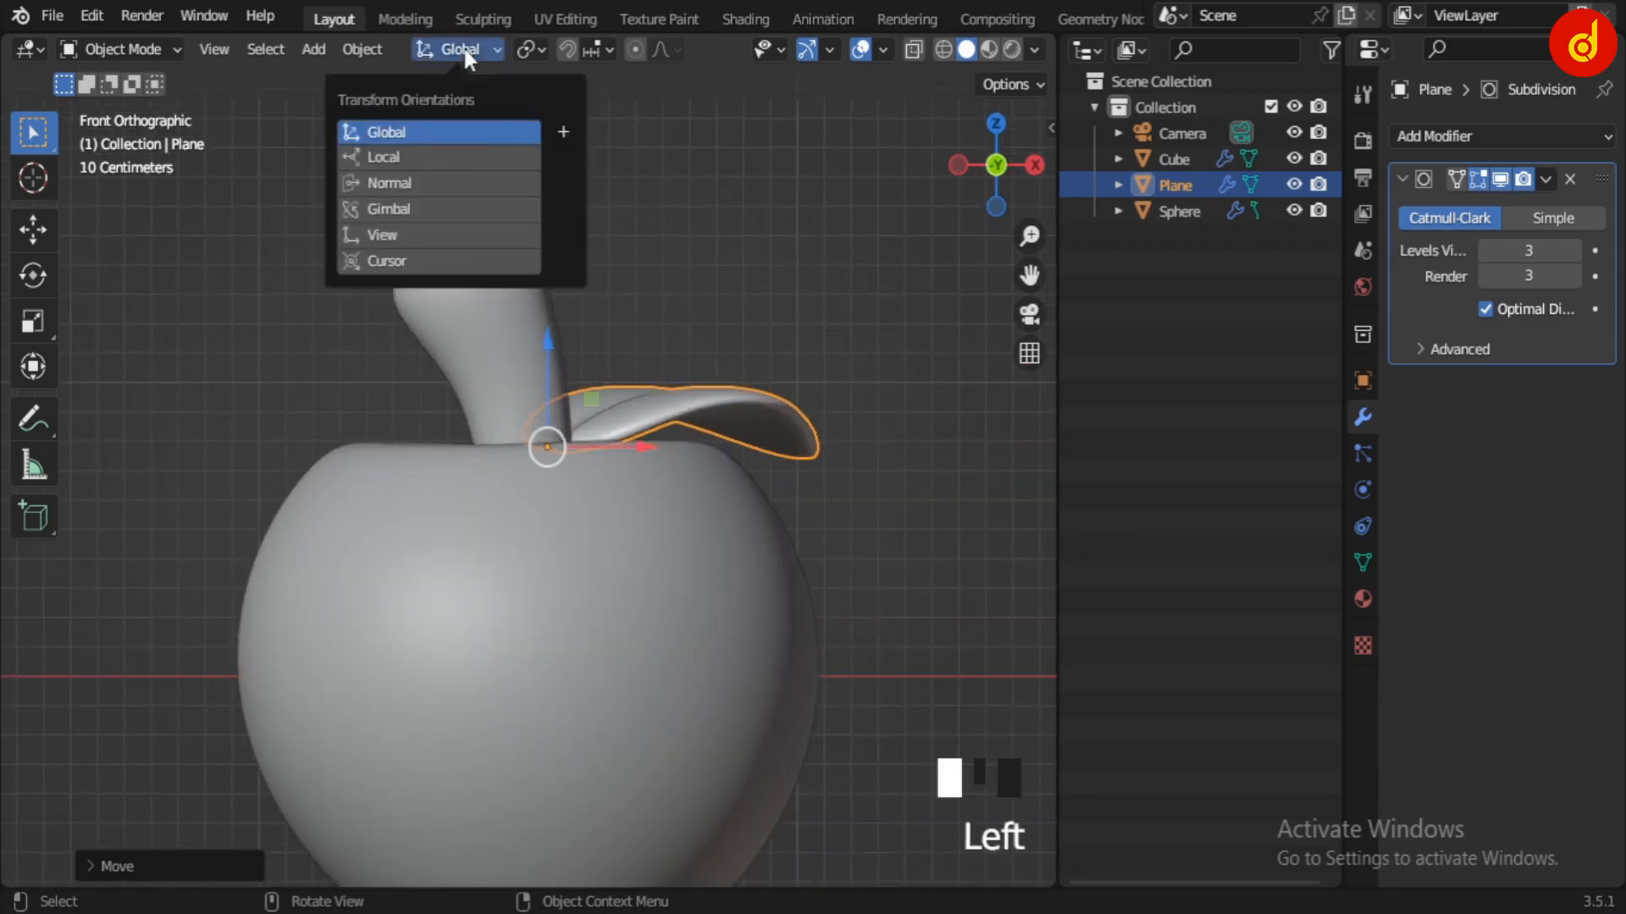
pyautogui.click(479, 181)
pyautogui.moveTo(672, 511); pyautogui.dragTo(684, 826, button='middle')
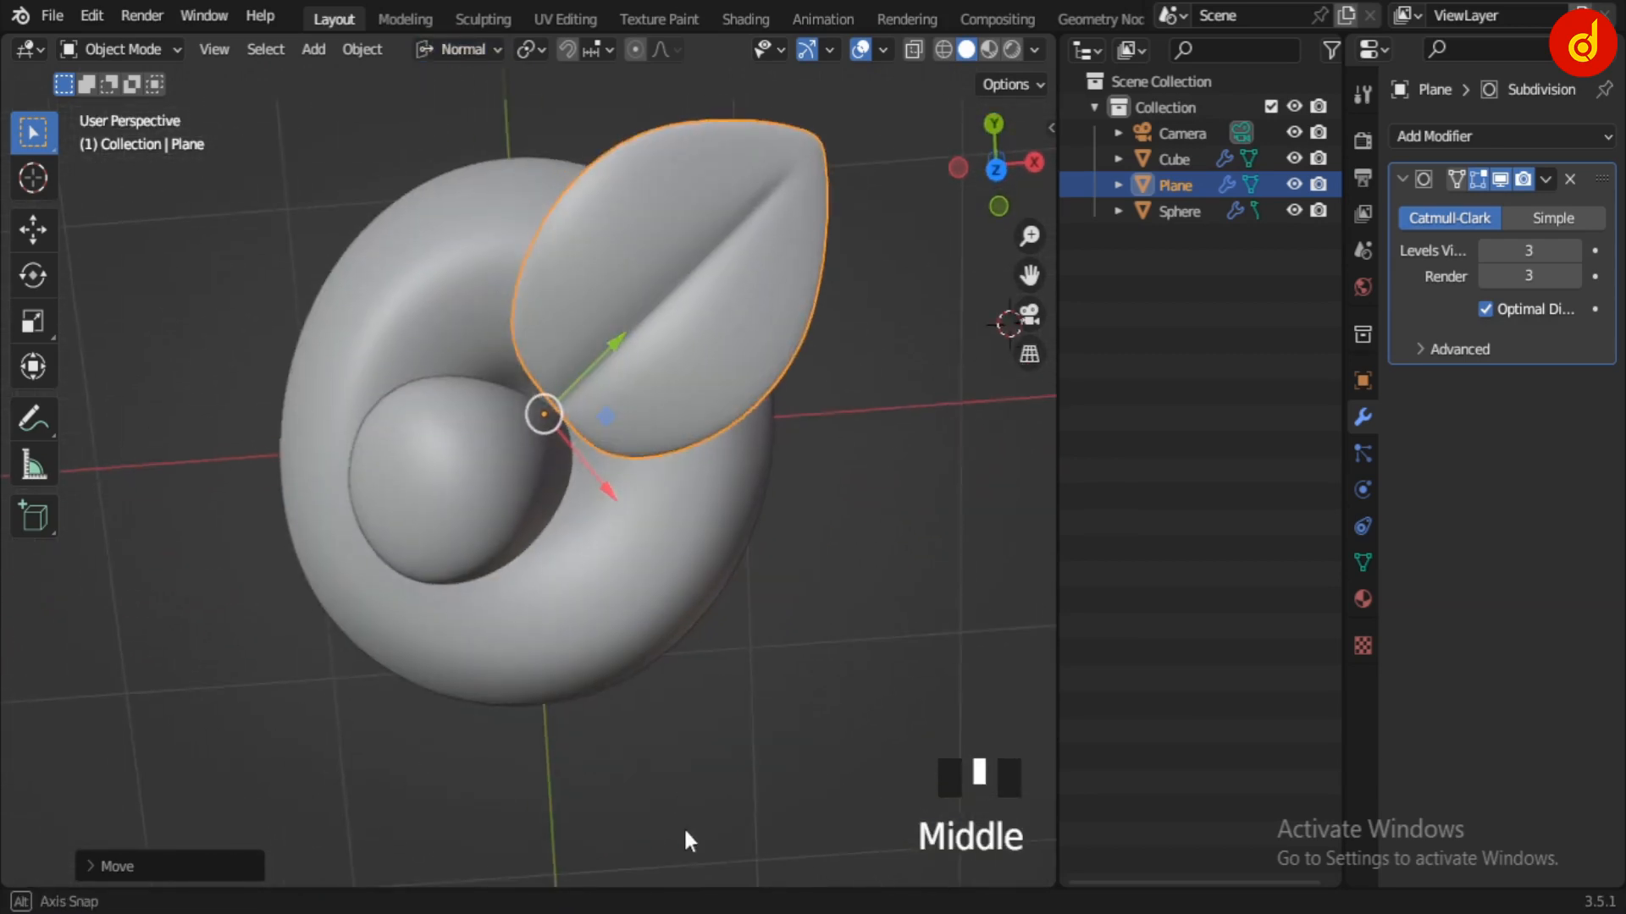
pyautogui.press('KP_1')
pyautogui.press('r')
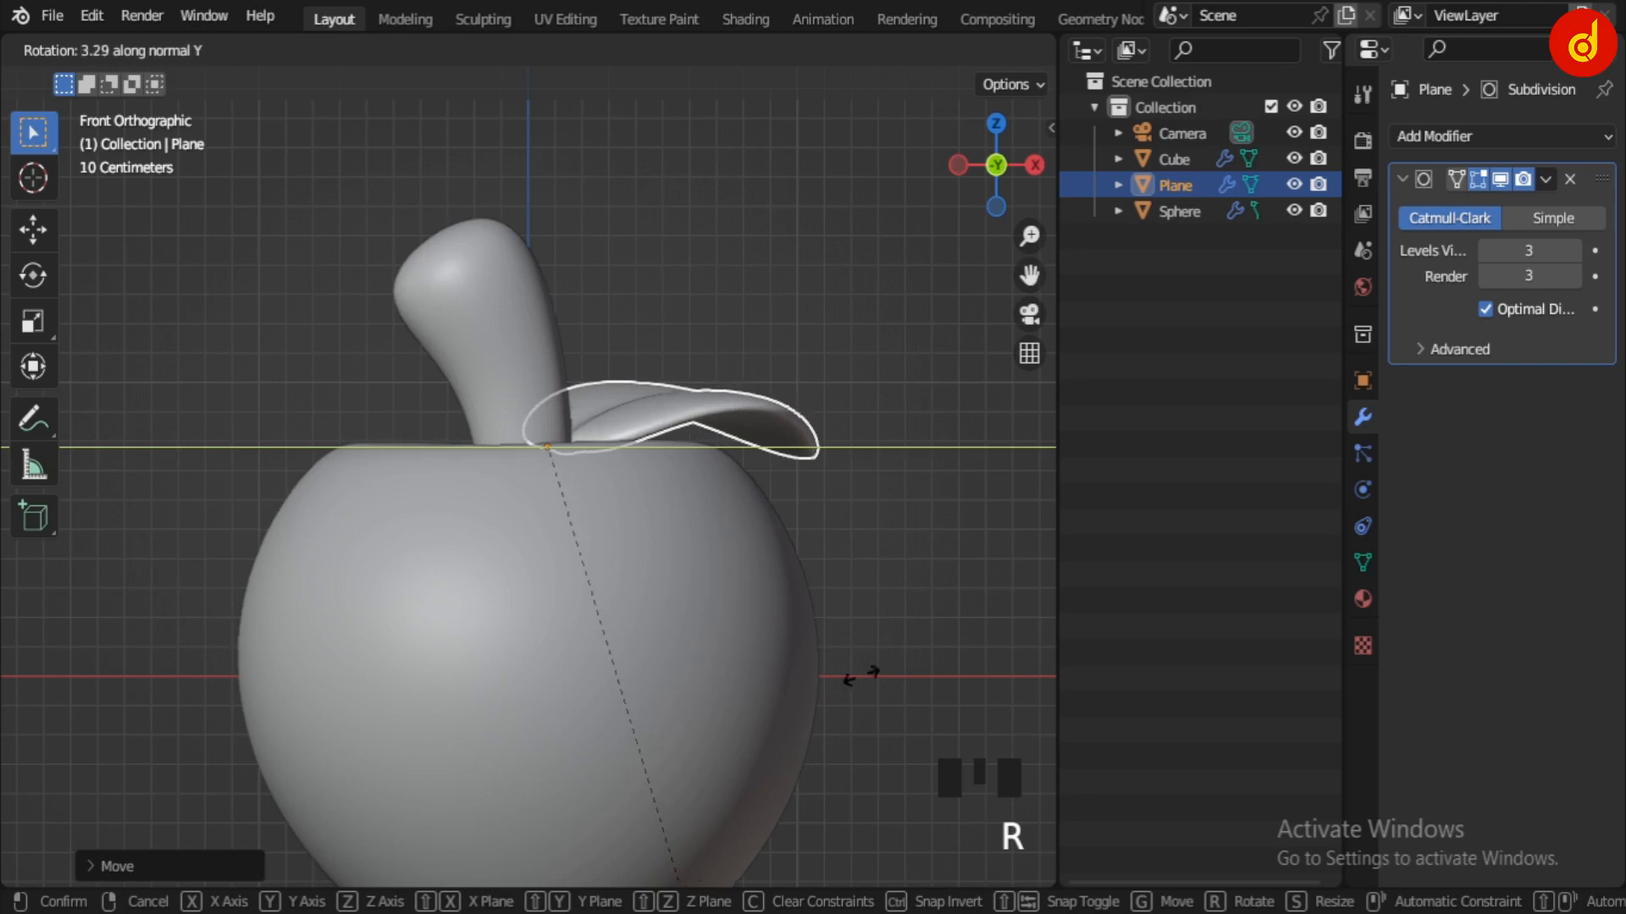
pyautogui.click(861, 674)
pyautogui.press('r')
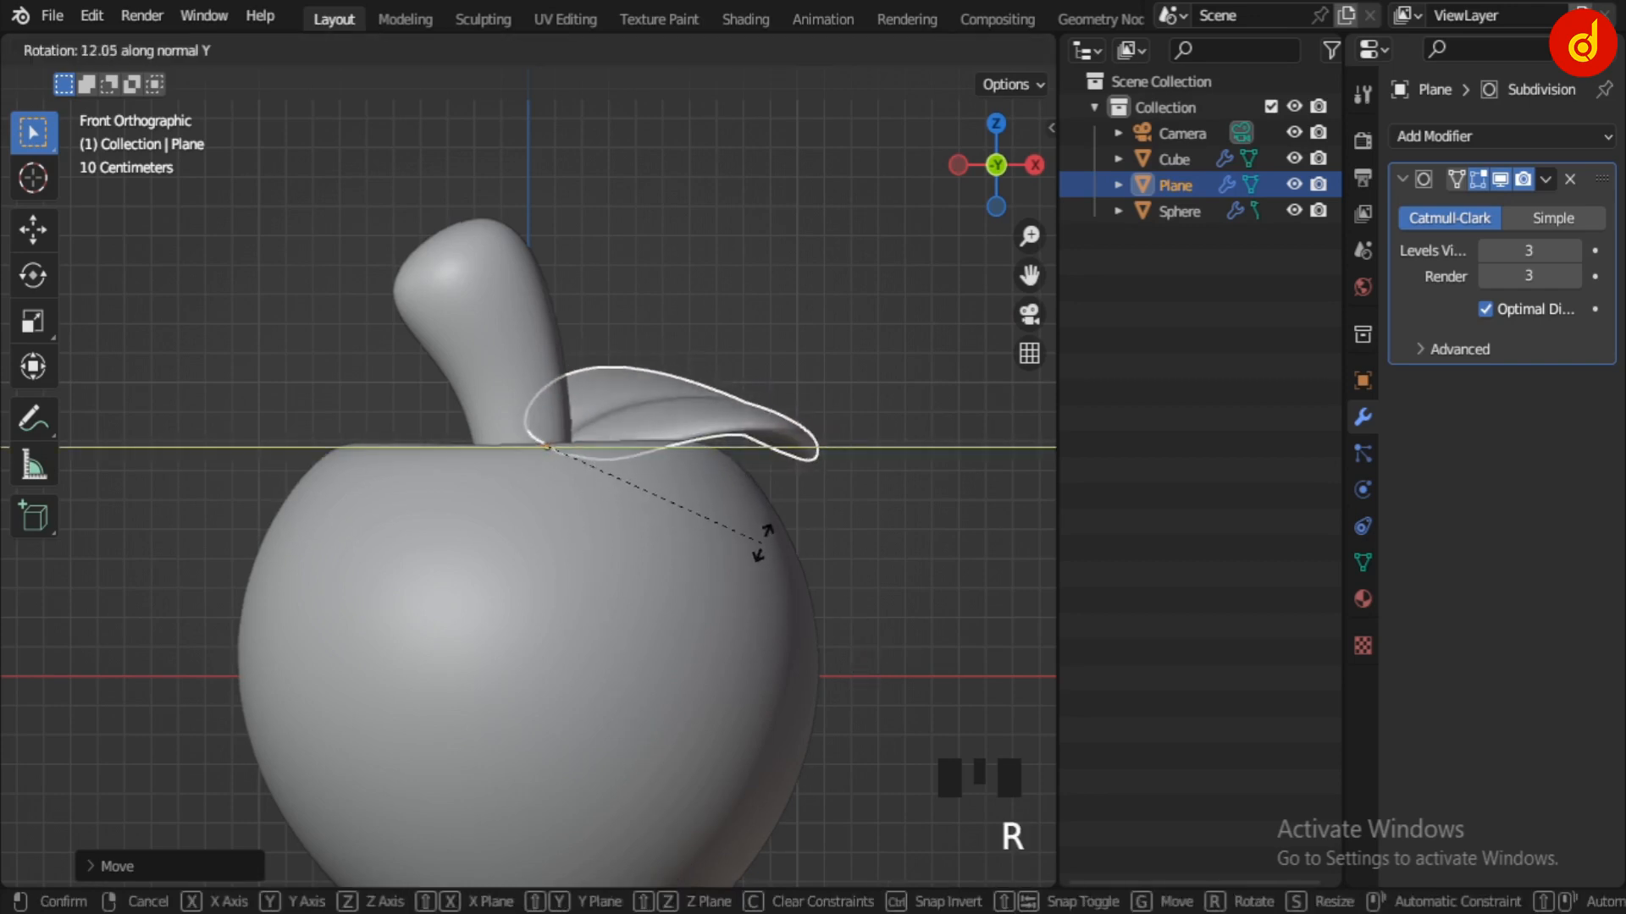
pyautogui.click(761, 525)
# Step: Rotate the leaf about its normal X axis to lift the tip, and adjust its tilt about the normal Y axis
pyautogui.press('r')
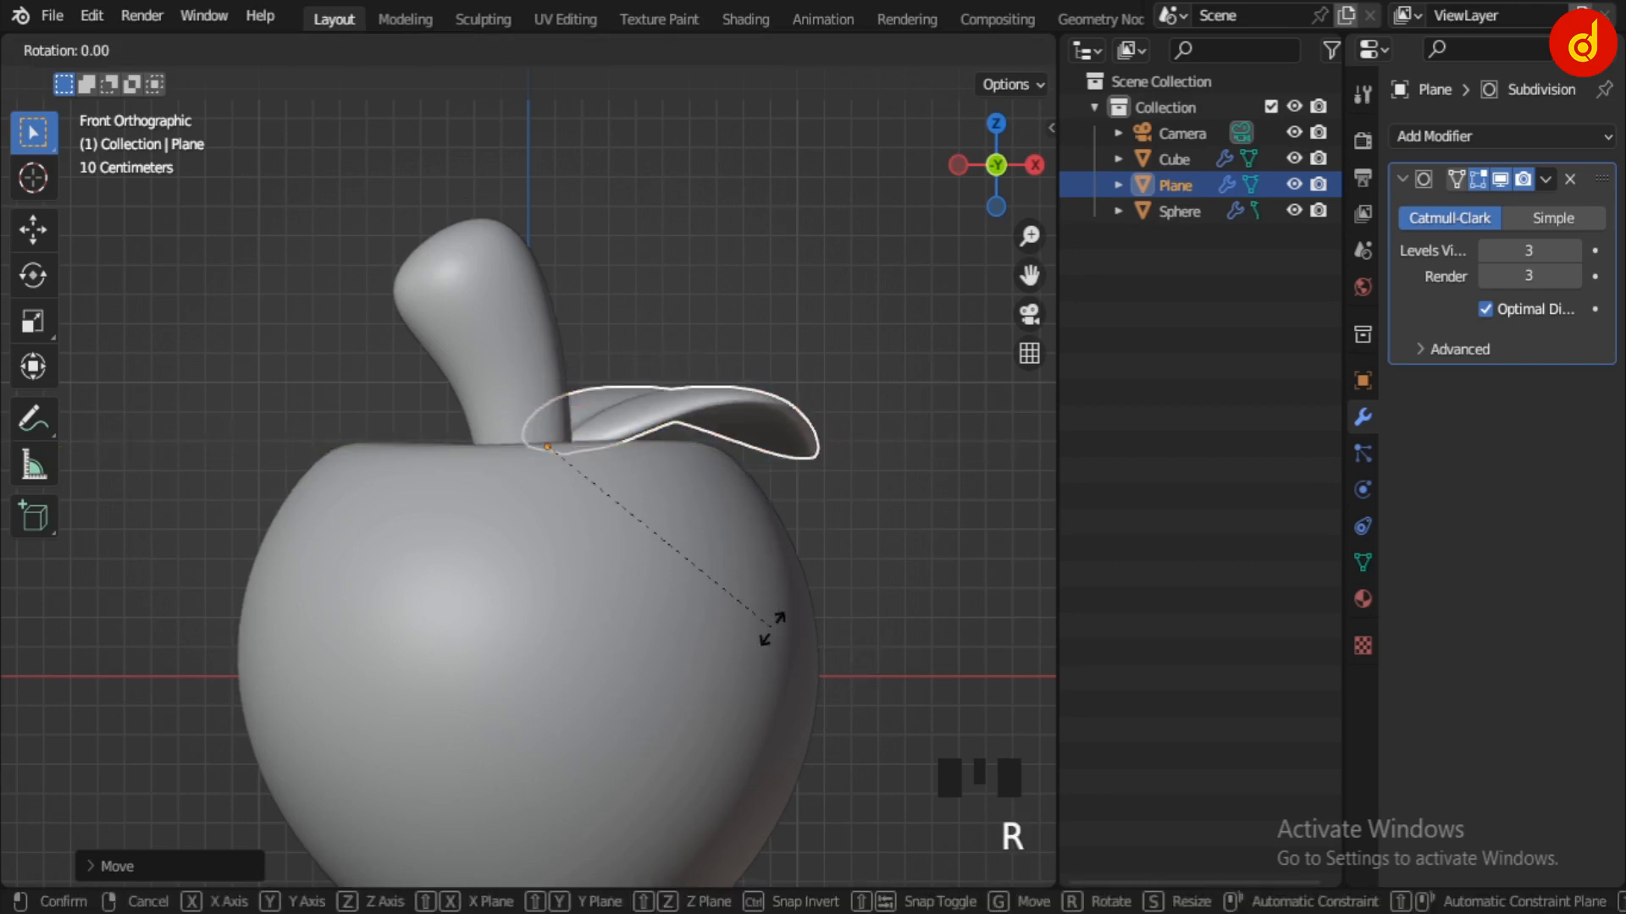
pyautogui.press('x')
pyautogui.click(789, 515)
pyautogui.press('r')
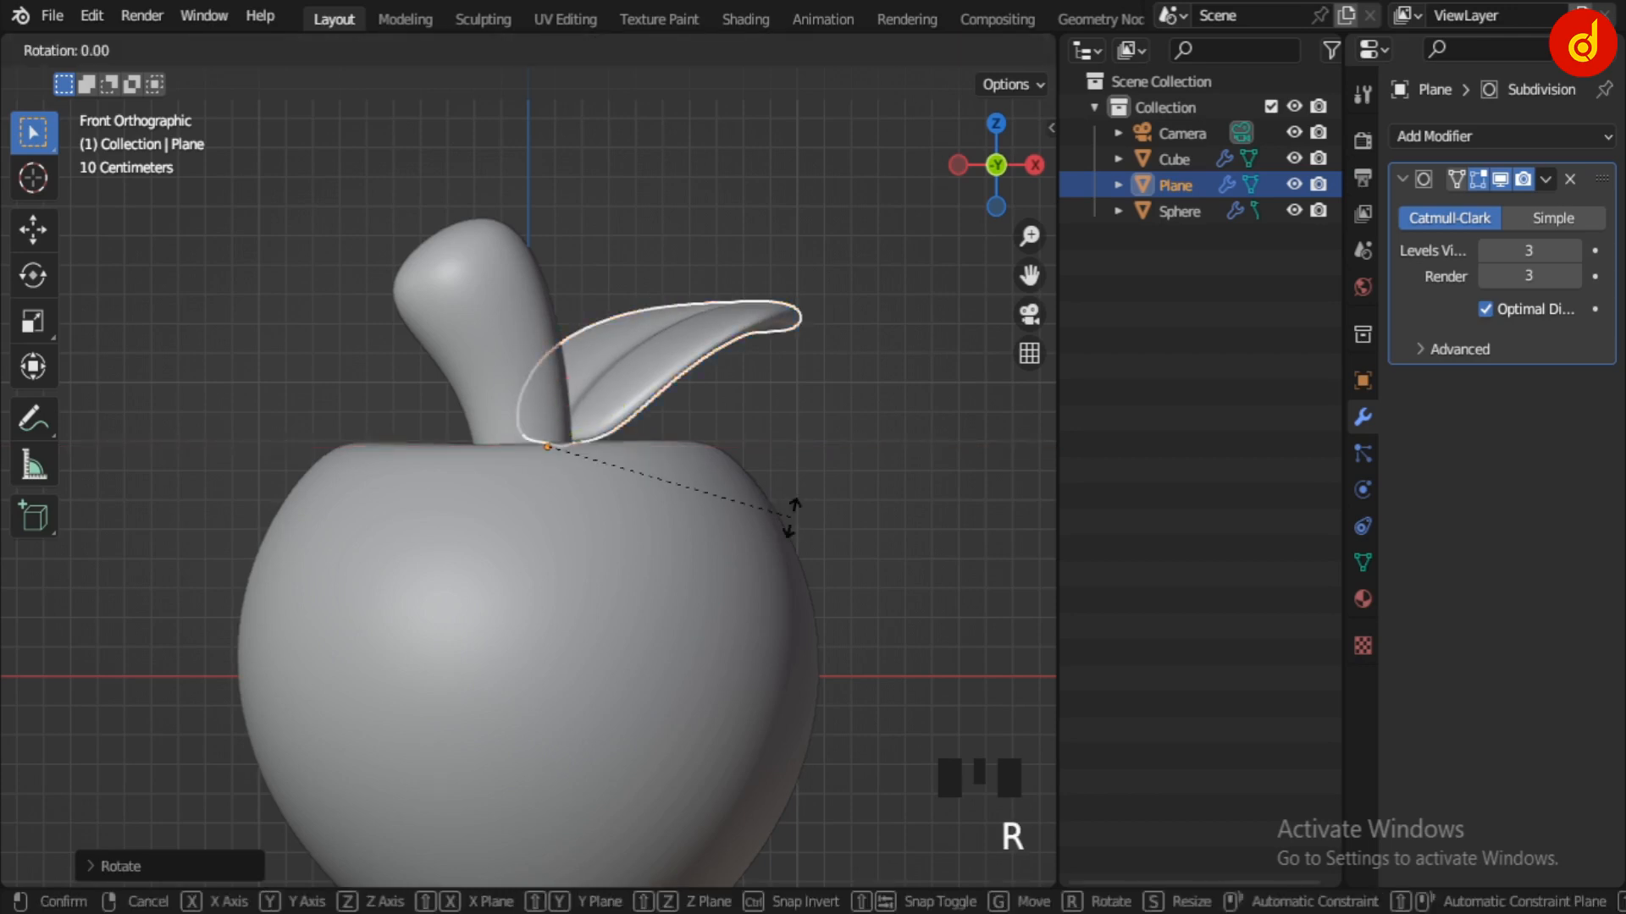
pyautogui.press('y')
pyautogui.click(823, 503)
pyautogui.click(823, 503)
# Step: Set the transform orientation back to Global and lower the leaf slightly along Z against the stem
pyautogui.scroll(-4, 822, 503)
pyautogui.moveTo(818, 505); pyautogui.dragTo(649, 445, button='middle')
pyautogui.scroll(3, 660, 525)
pyautogui.scroll(3, 649, 445)
pyautogui.click(679, 388)
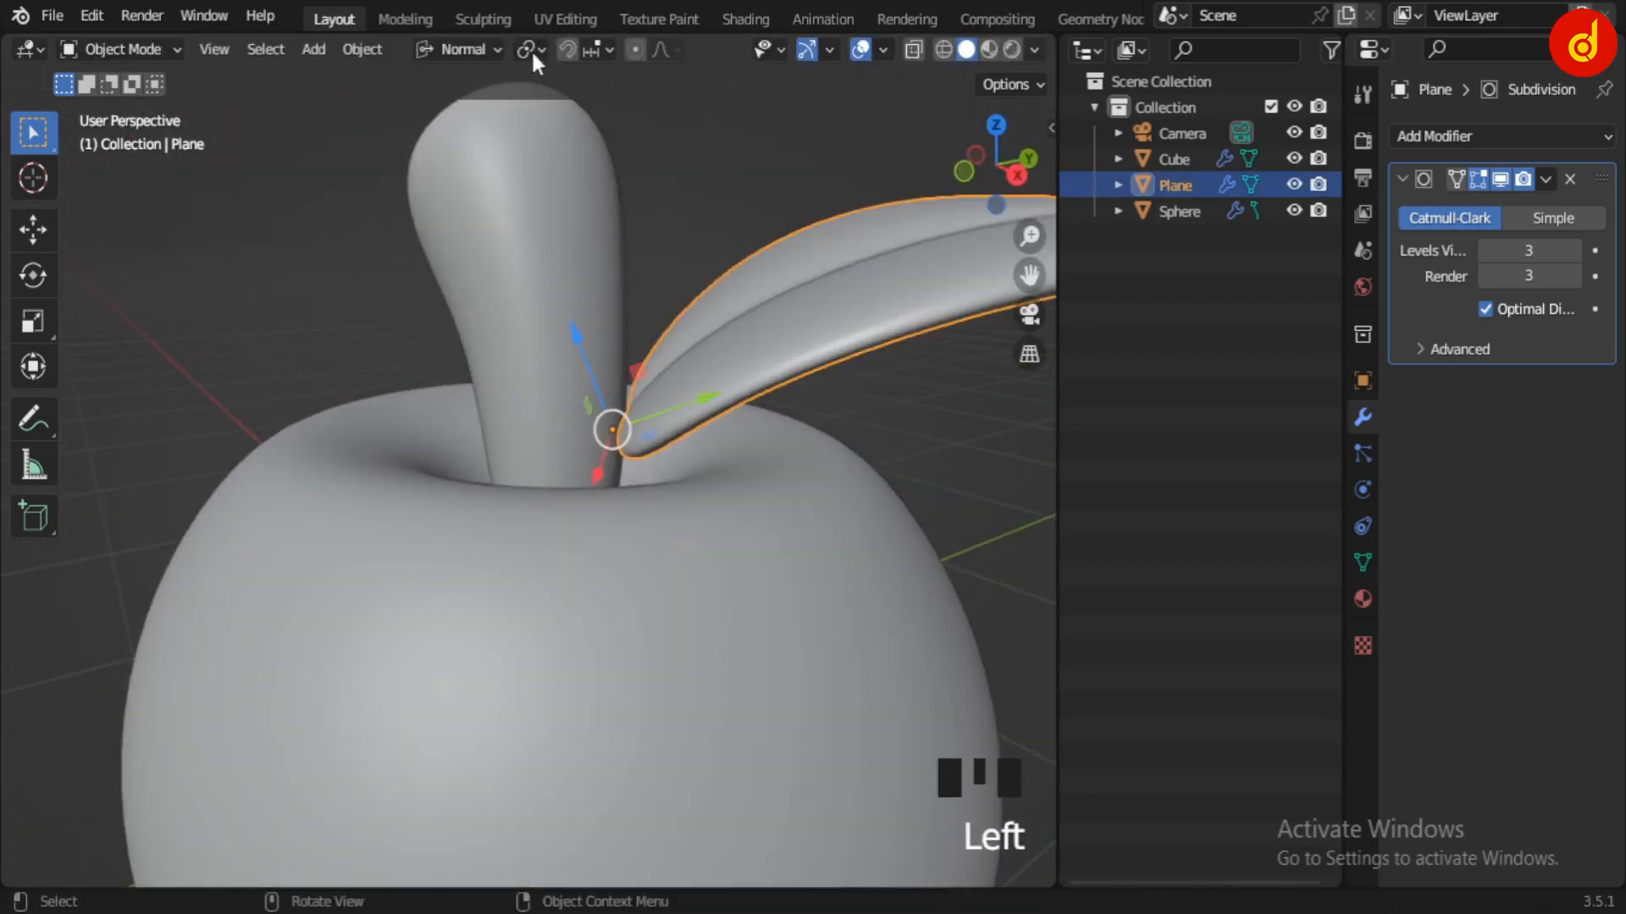
pyautogui.click(464, 51)
pyautogui.click(460, 132)
pyautogui.moveTo(615, 325)
pyautogui.mouseDown()
pyautogui.moveTo(616, 364)
pyautogui.moveTo(616, 343)
pyautogui.mouseUp()
pyautogui.moveTo(777, 508); pyautogui.dragTo(625, 551, button='middle')
# Step: Deselect the leaf and examine the assembled apple from several angles and from the front
pyautogui.click(953, 496)
pyautogui.scroll(-4, 953, 497)
pyautogui.scroll(-3, 625, 547)
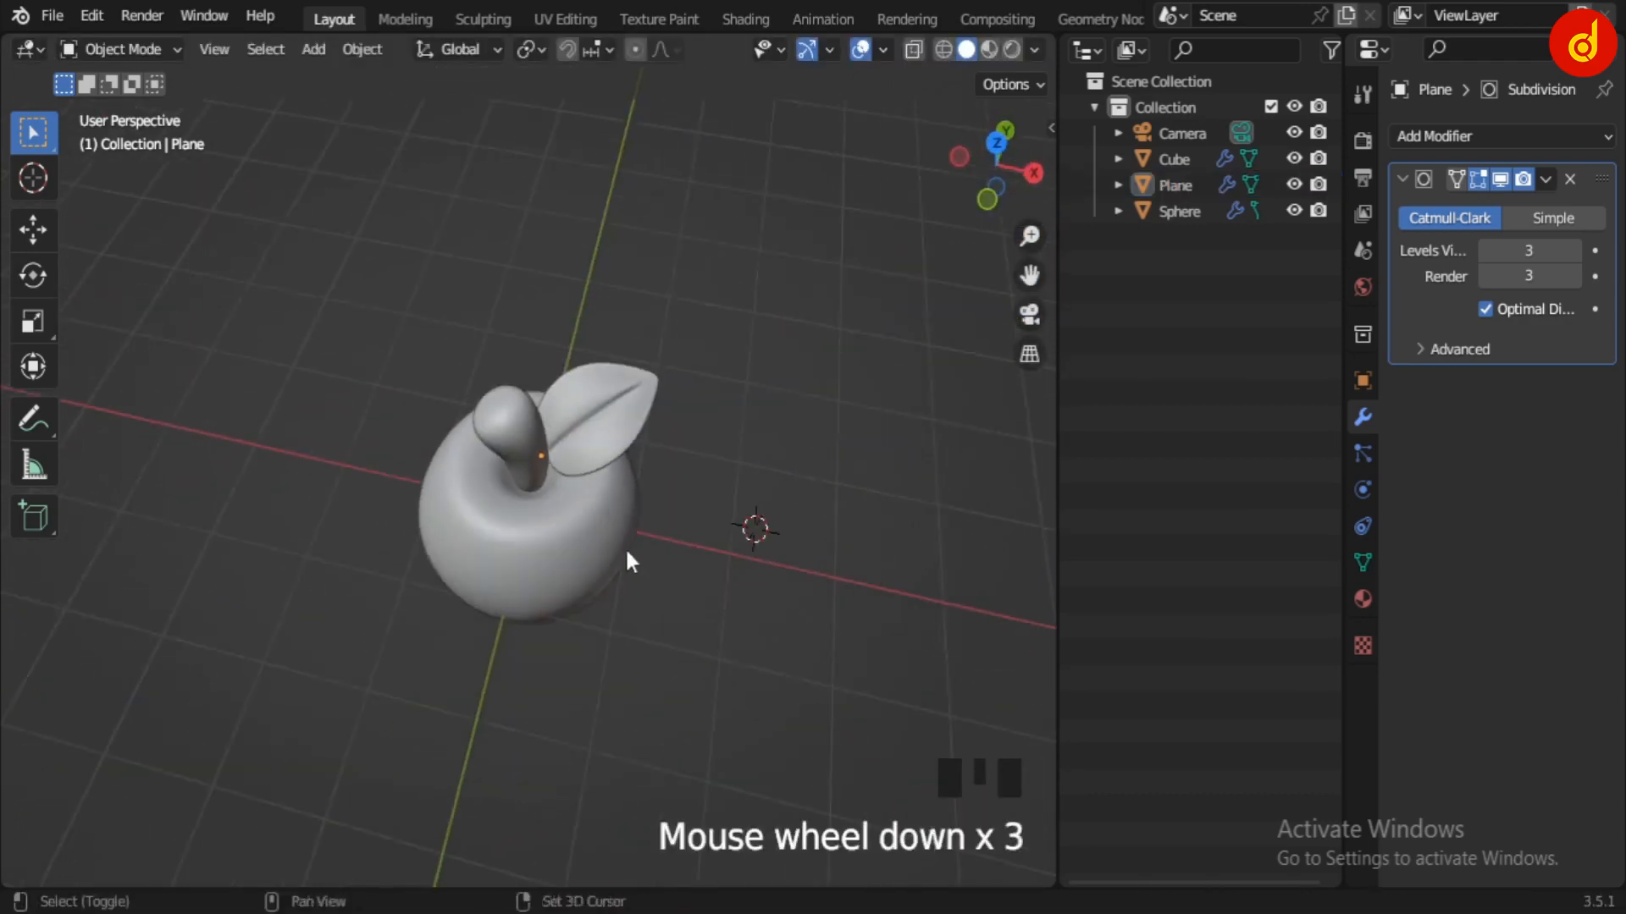
pyautogui.scroll(4, 588, 649)
pyautogui.moveTo(588, 649); pyautogui.dragTo(584, 710, button='middle')
pyautogui.press('KP_1')
pyautogui.scroll(3, 591, 641)
pyautogui.scroll(-4, 584, 710)
# Step: Nudge the leaf slightly in the top view to refine its position next to the stem
pyautogui.press('KP_7')
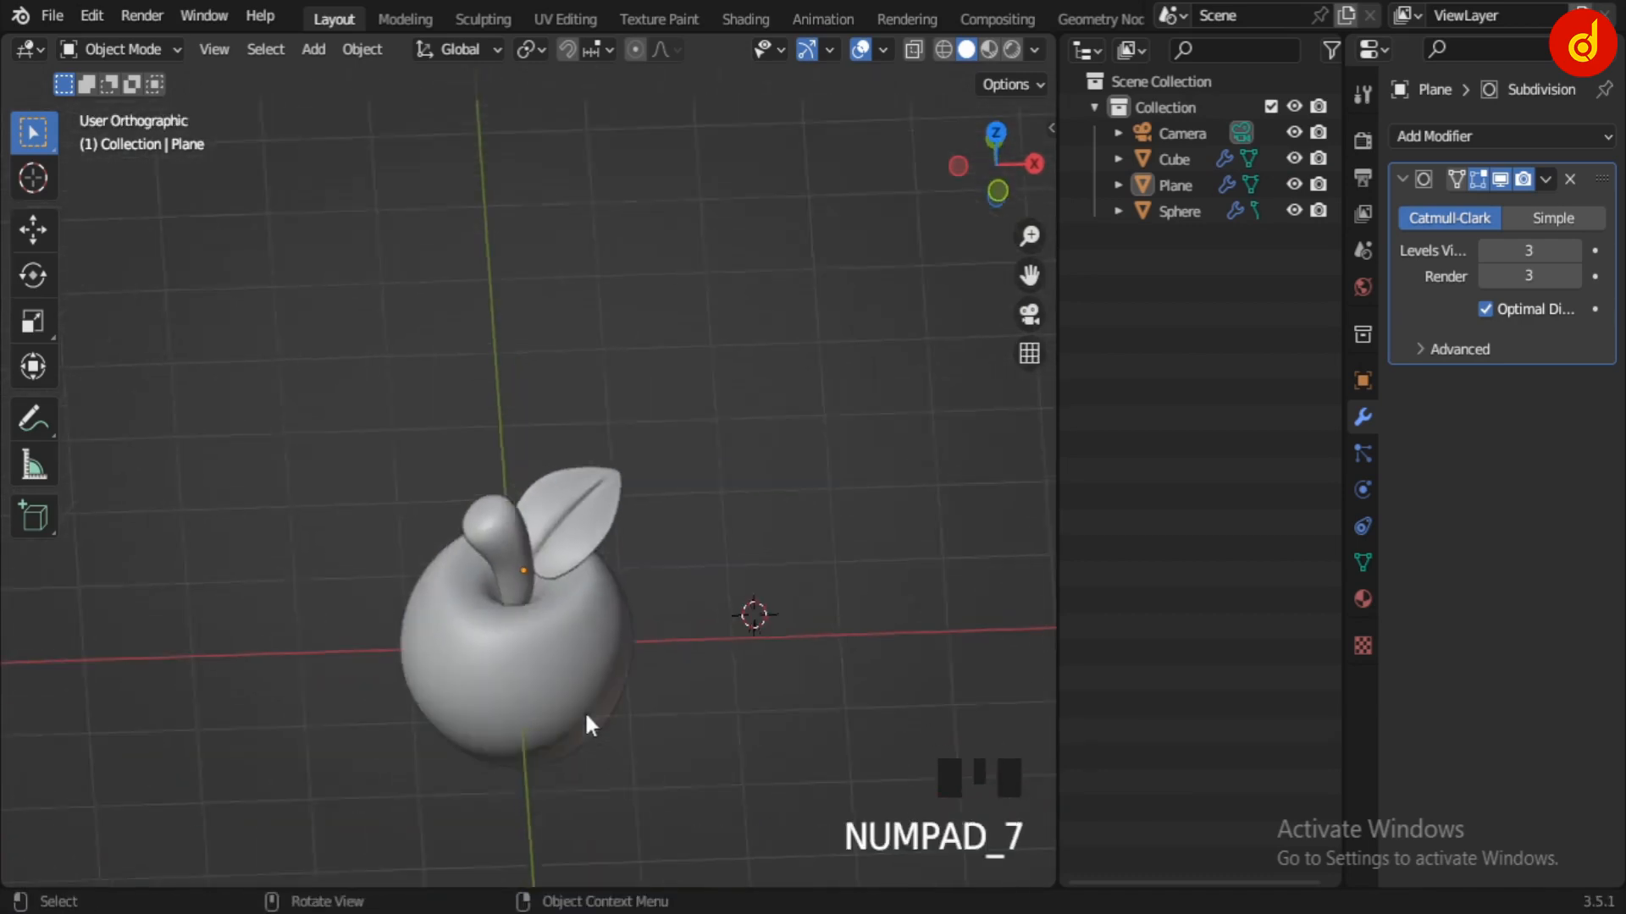
pyautogui.scroll(4, 577, 678)
pyautogui.click(573, 647)
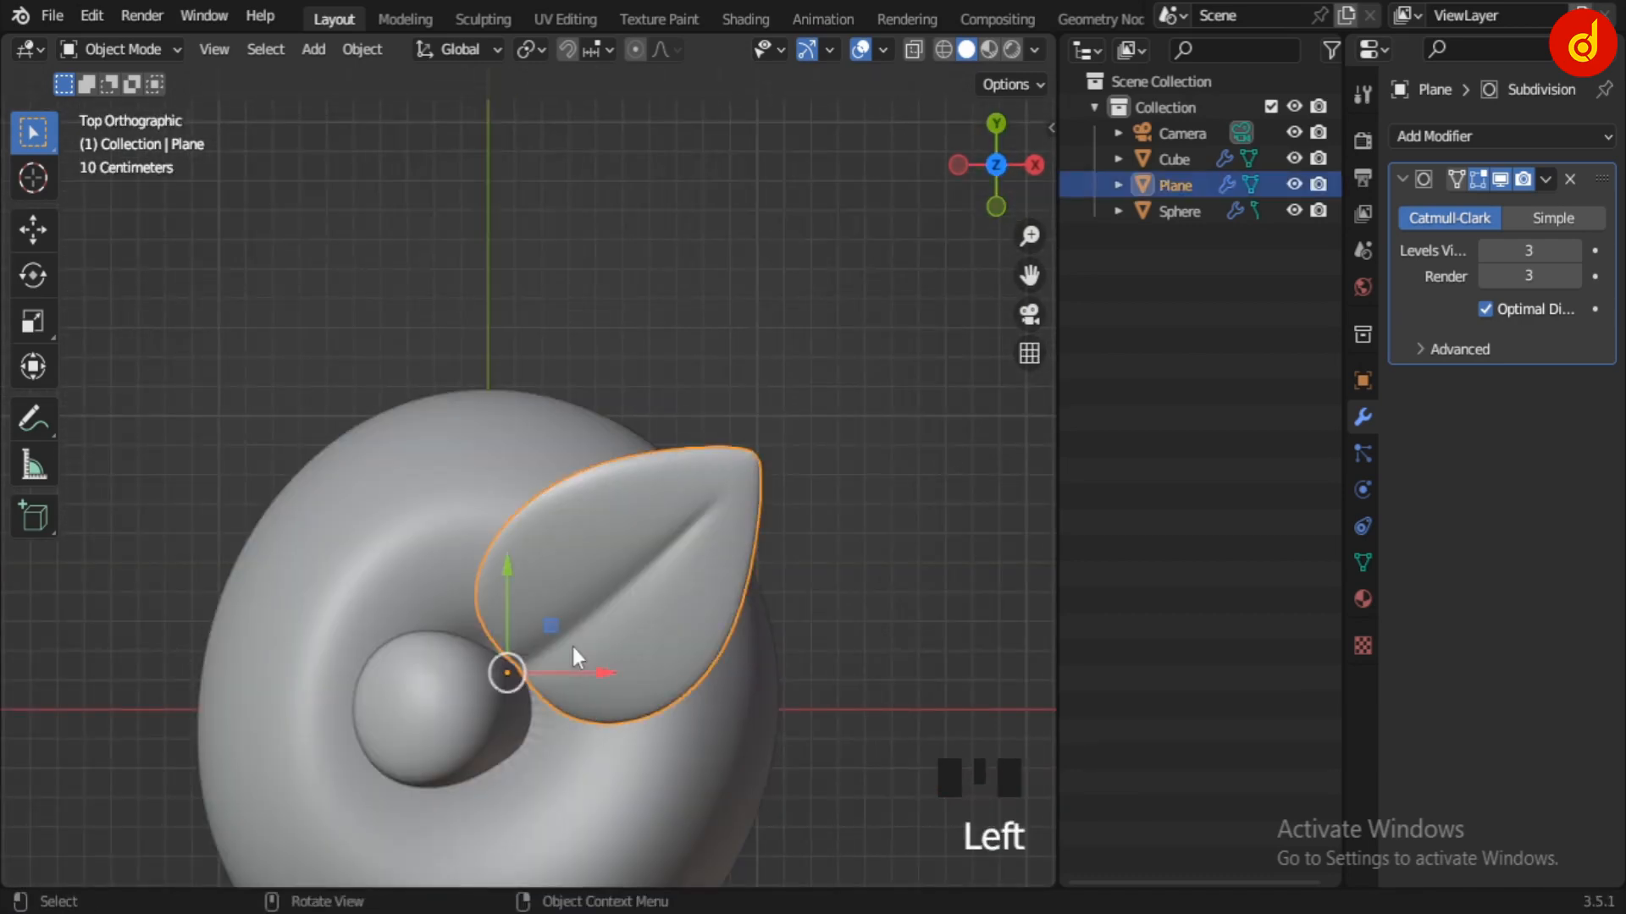
pyautogui.press('g')
pyautogui.click(601, 687)
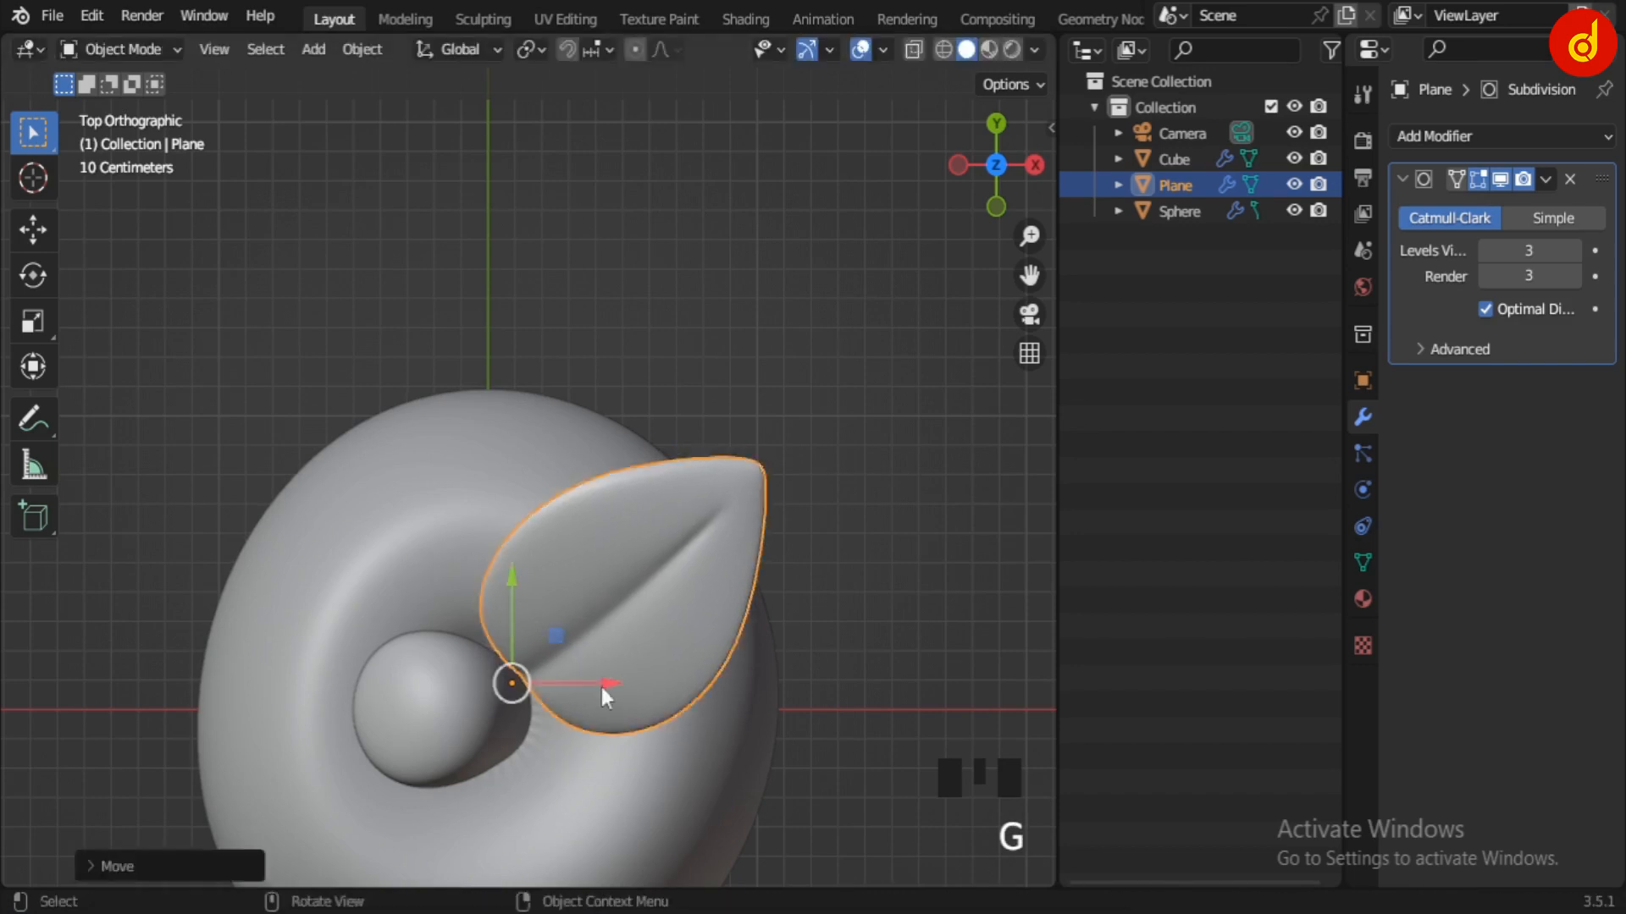
pyautogui.moveTo(601, 688); pyautogui.dragTo(500, 646, button='middle')
pyautogui.scroll(-4, 591, 607)
# Step: Duplicate the apple body and move the copy along the X axis, clear of the original apple
pyautogui.click(503, 640)
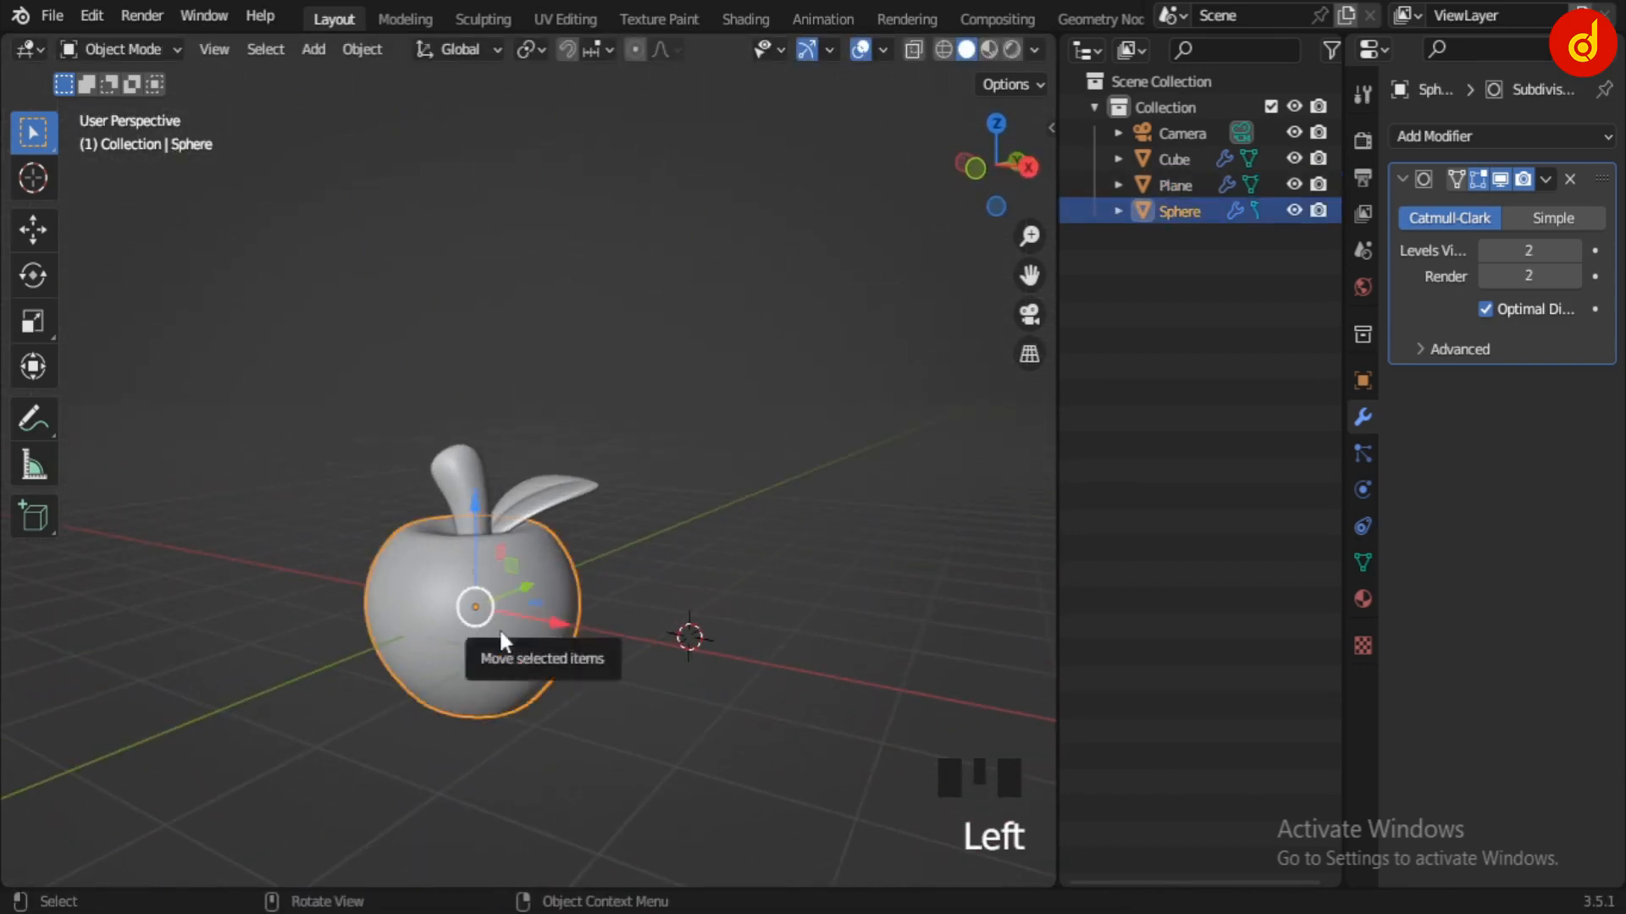
pyautogui.click(508, 624)
pyautogui.click(515, 619)
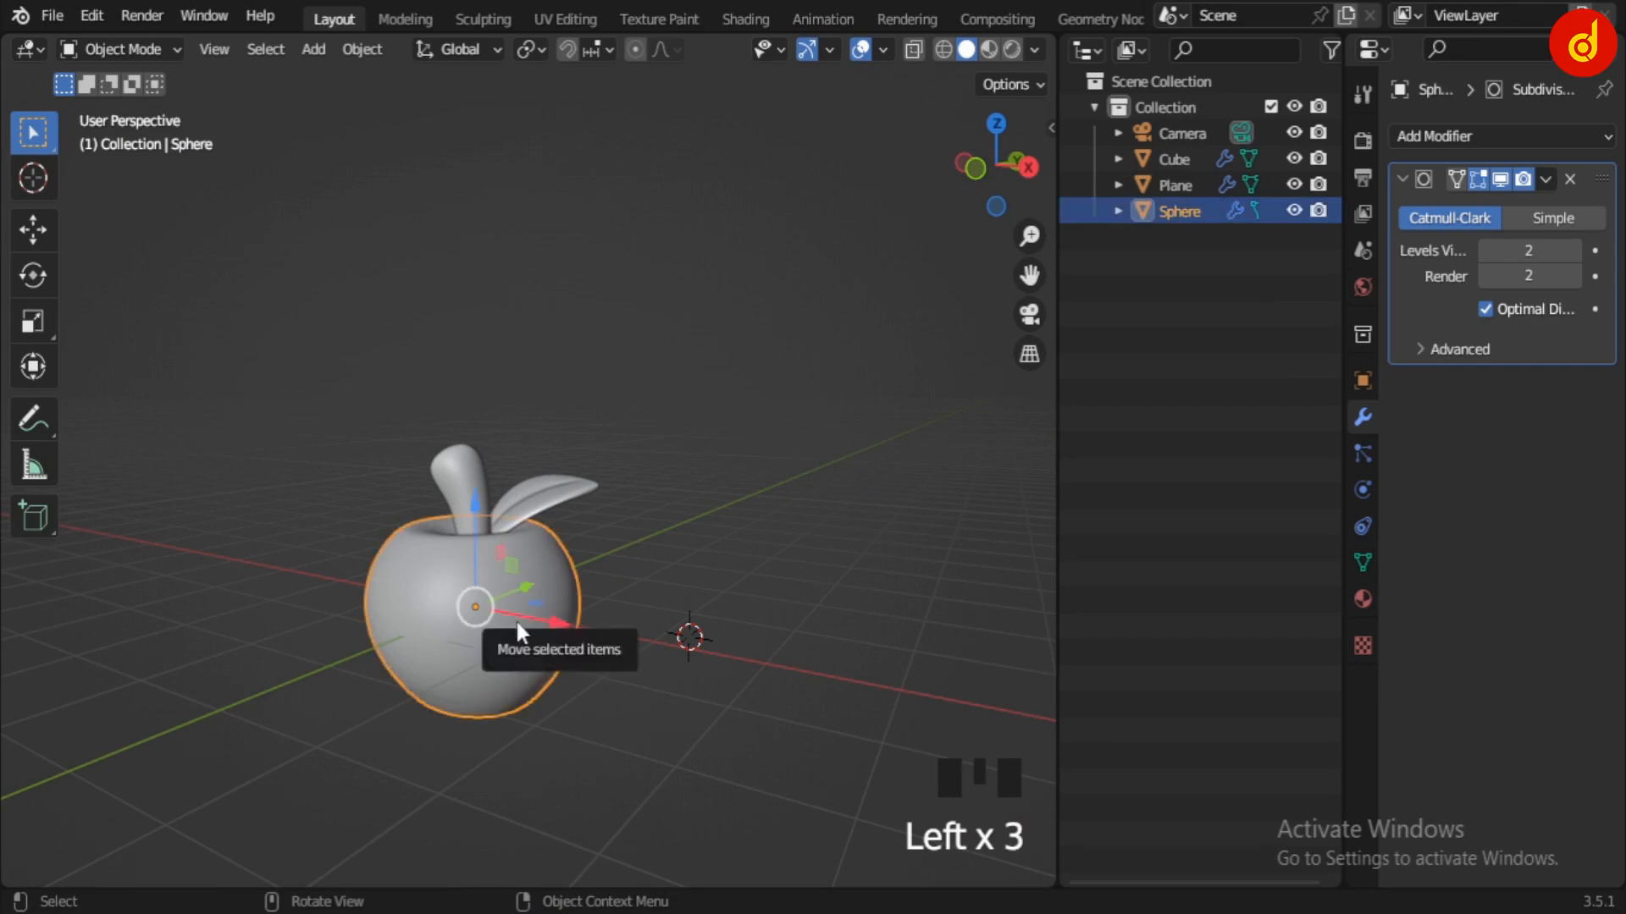
pyautogui.hotkey('shift', 'd')
pyautogui.moveTo(552, 623); pyautogui.dragTo(785, 674)
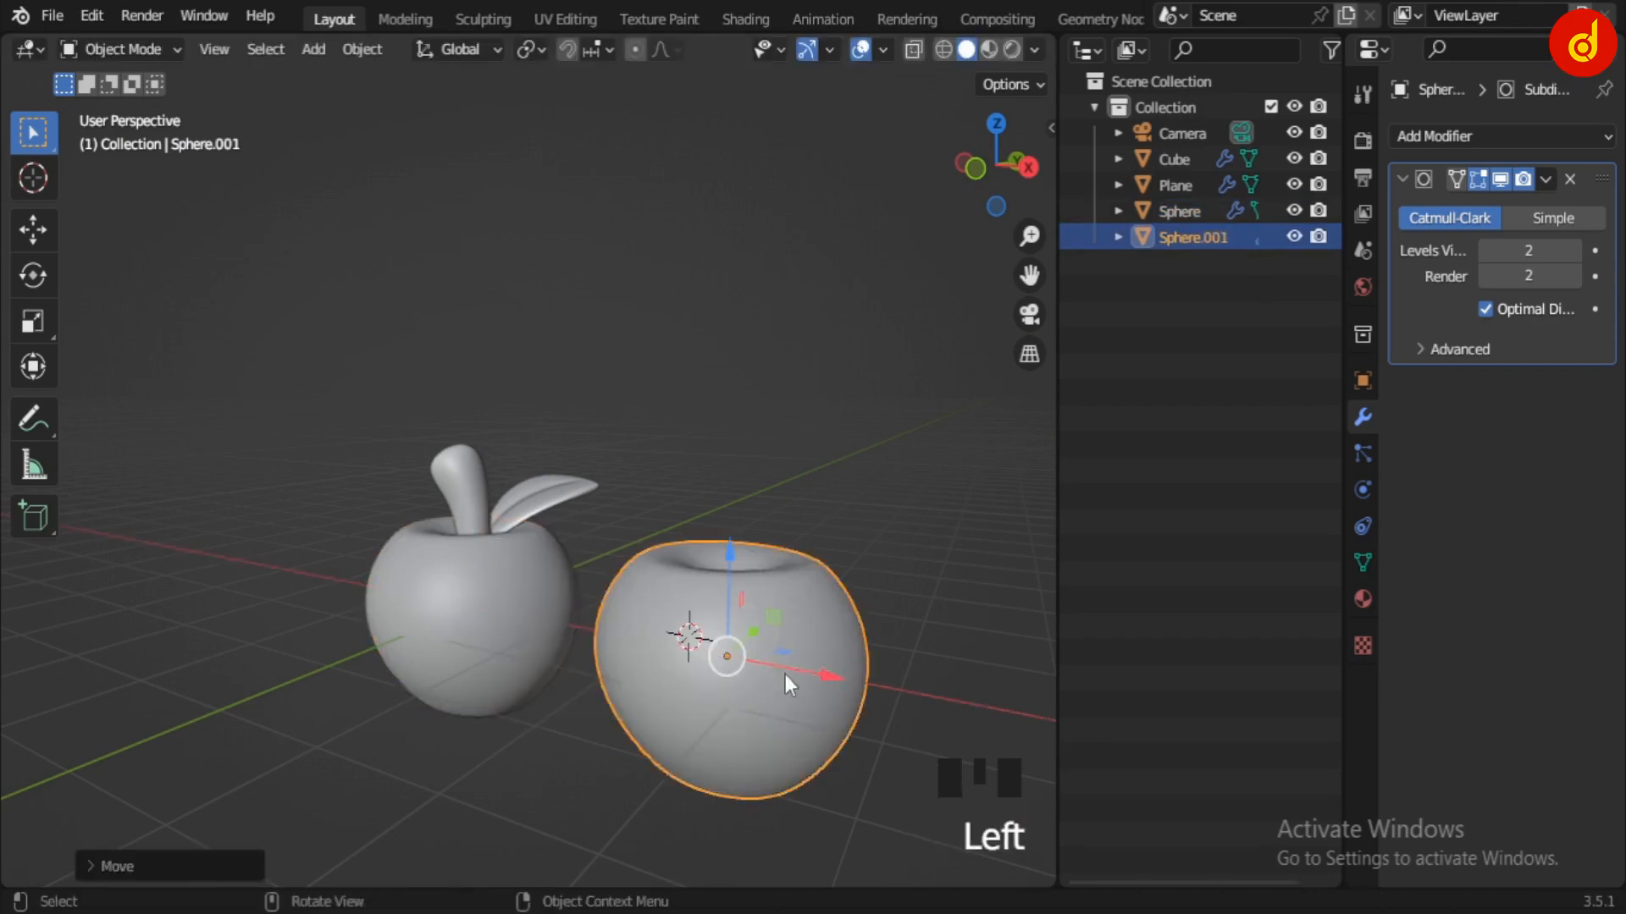
# Step: Delete the front half of the duplicated apple body's faces in Edit Mode, selecting through the mesh from the top view
pyautogui.press('KP_7')
pyautogui.scroll(4, 836, 652)
pyautogui.keyDown('shift'); pyautogui.moveTo(835, 652); pyautogui.dragTo(430, 535, button='middle'); pyautogui.keyUp('shift')
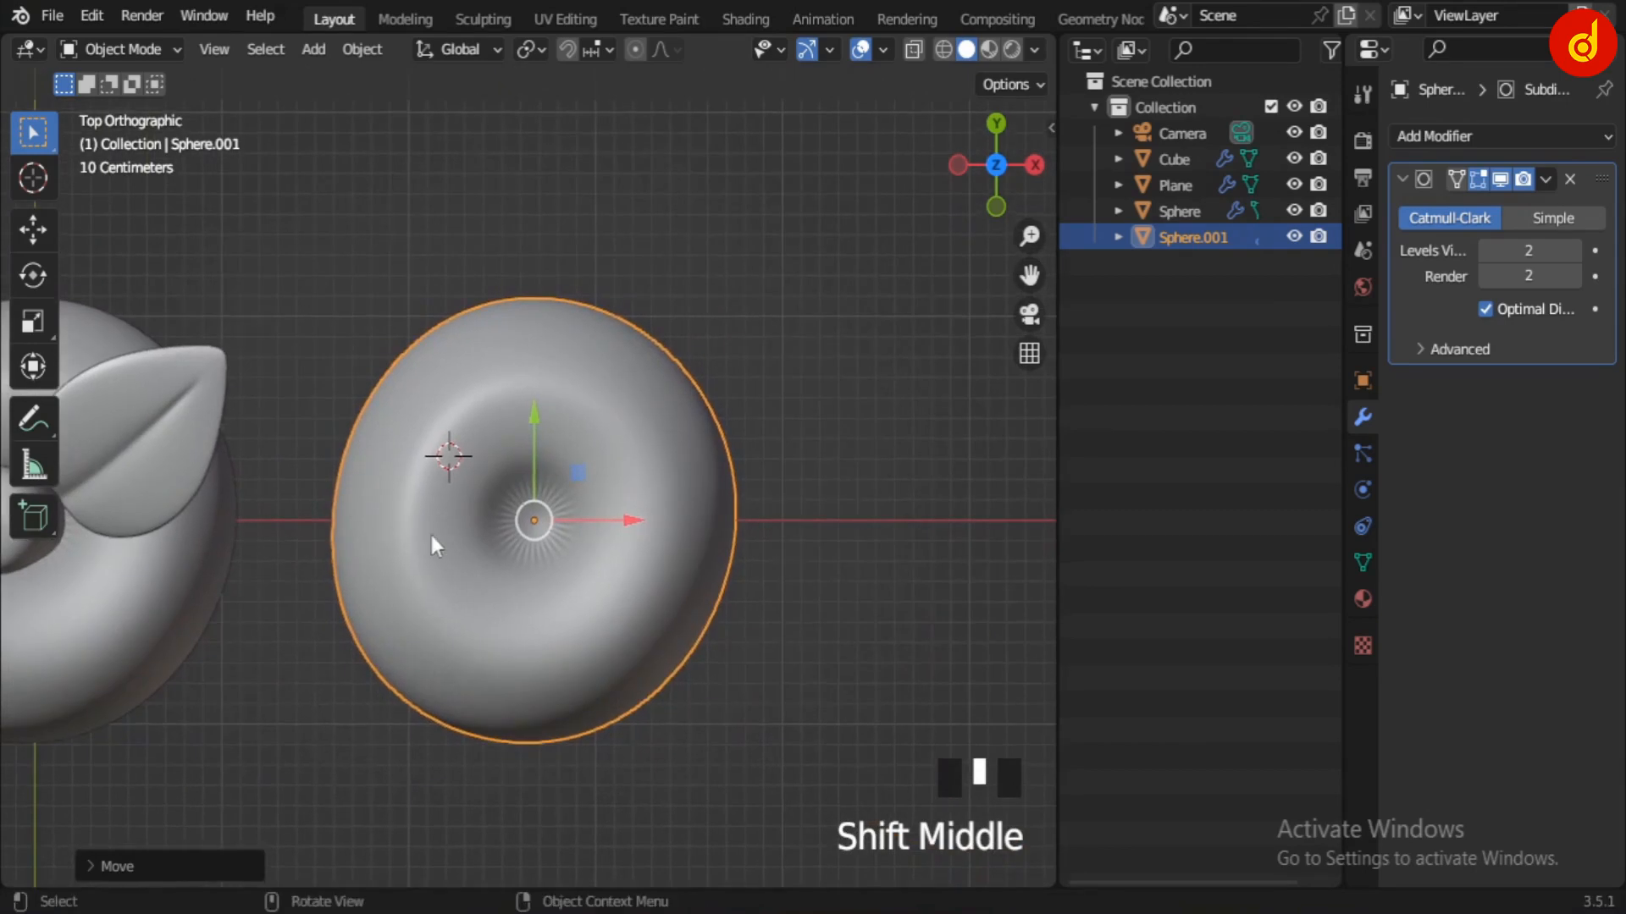
pyautogui.press('Tab')
pyautogui.hotkey('alt', 'z')
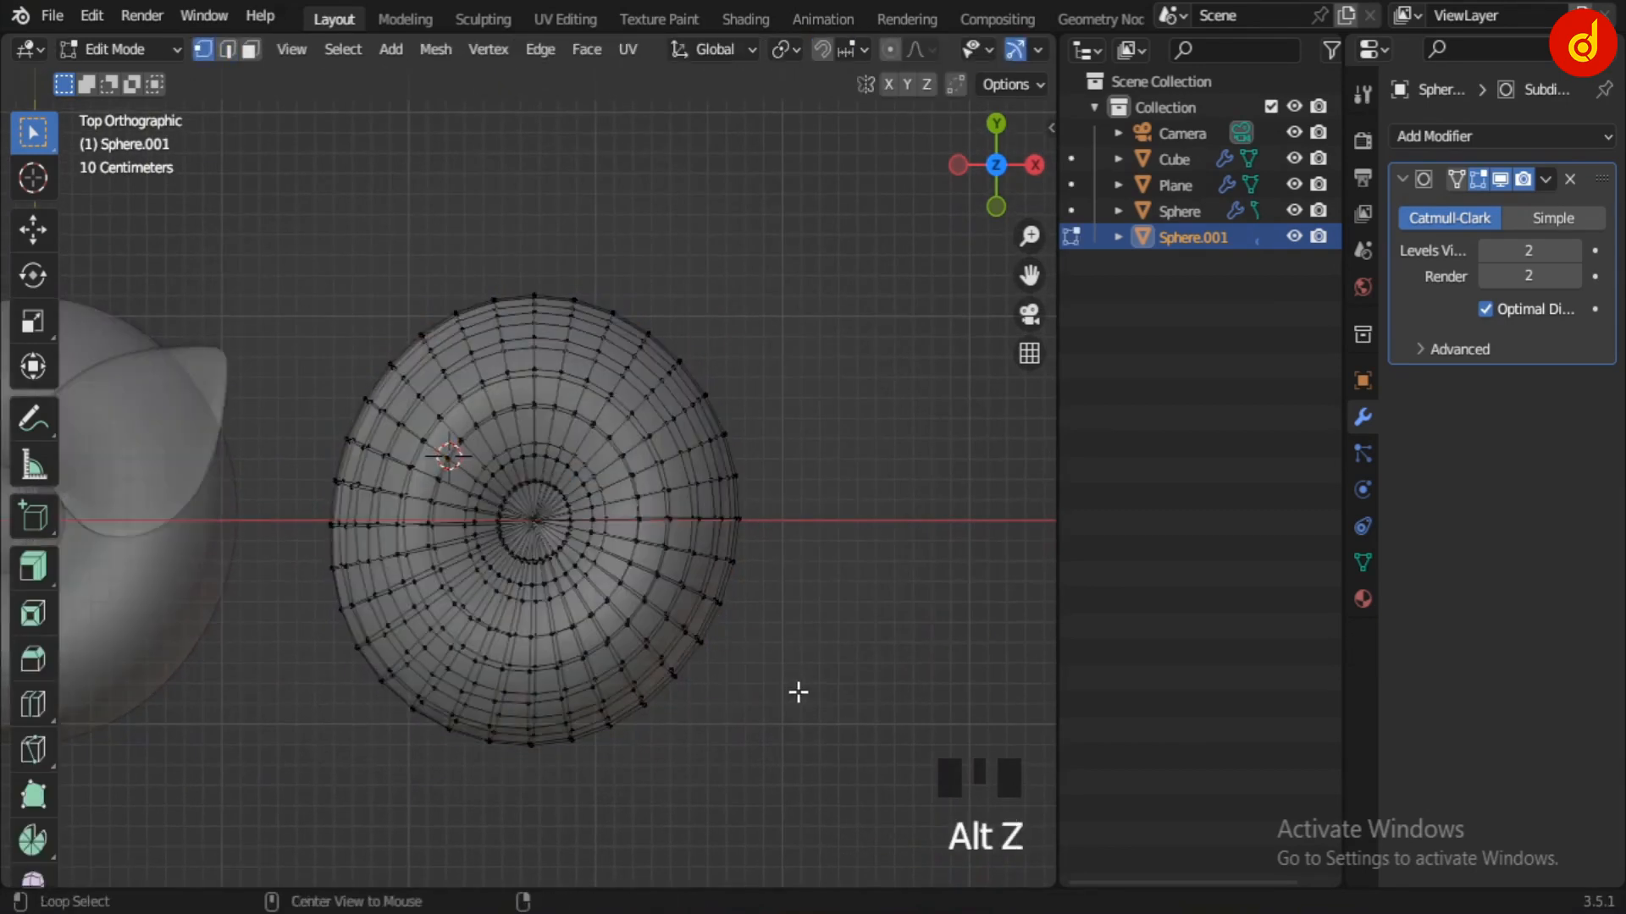
pyautogui.press('3')
pyautogui.scroll(3, 507, 568)
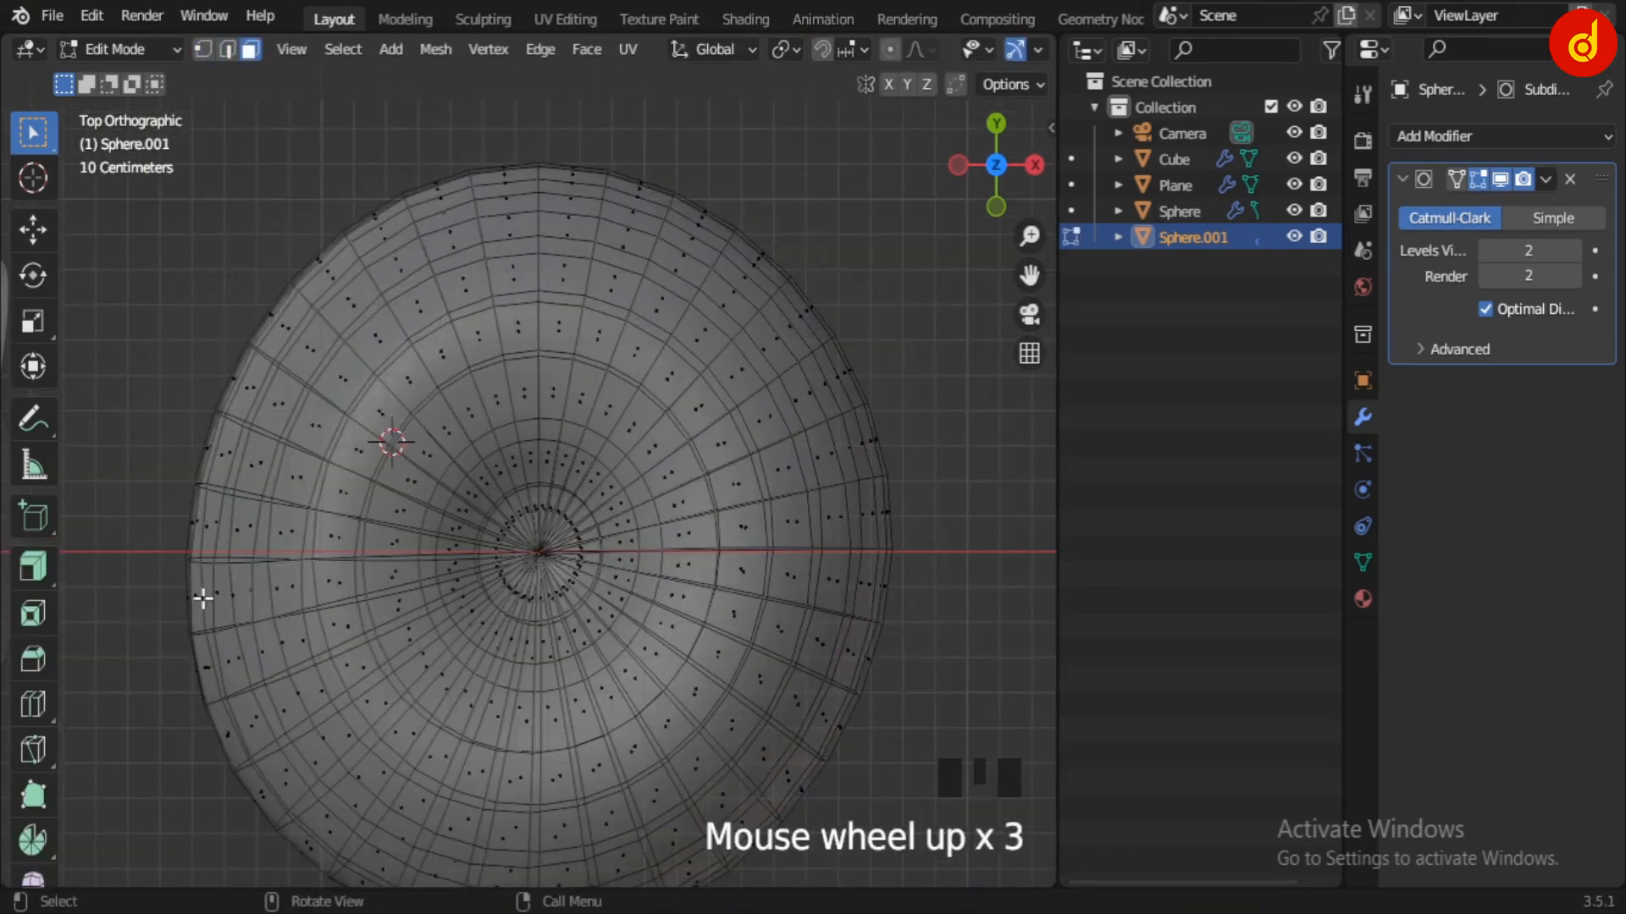
pyautogui.moveTo(130, 570); pyautogui.dragTo(955, 873)
pyautogui.scroll(-2, 954, 867)
pyautogui.keyDown('shift'); pyautogui.moveTo(934, 772); pyautogui.dragTo(909, 636, button='middle'); pyautogui.keyUp('shift')
pyautogui.keyDown('shift'); pyautogui.moveTo(319, 600); pyautogui.dragTo(636, 729); pyautogui.keyUp('shift')
pyautogui.press('x')
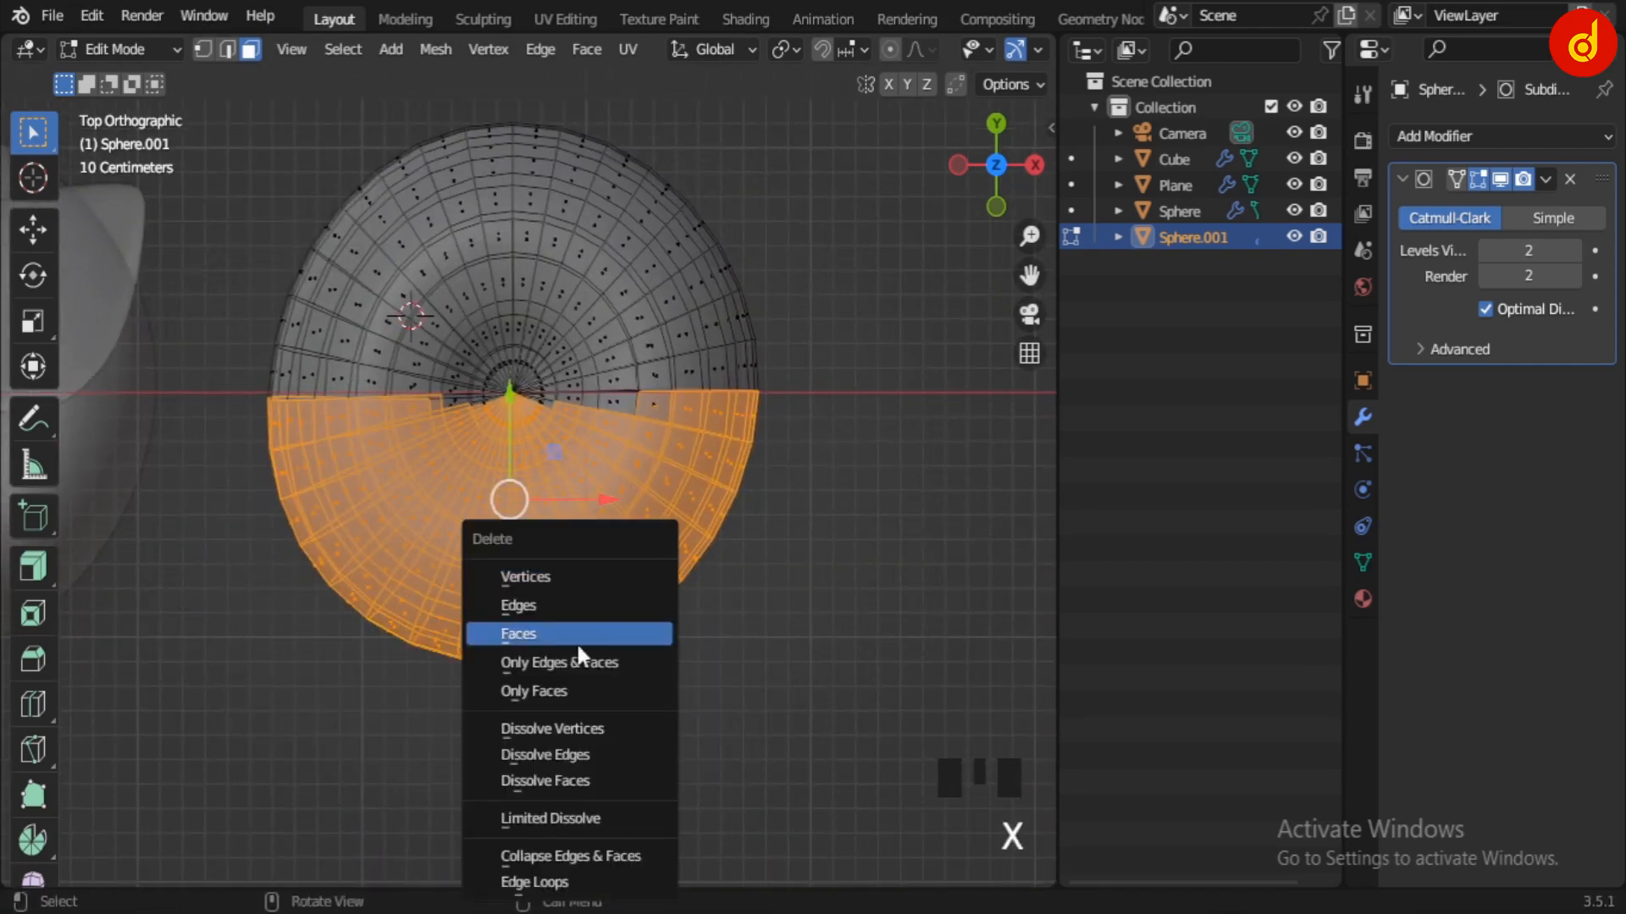
pyautogui.click(575, 635)
# Step: Hide the subdivision preview and delete the first leftover faces projecting past the cut line around the core
pyautogui.scroll(3, 664, 547)
pyautogui.keyDown('shift'); pyautogui.moveTo(664, 548); pyautogui.dragTo(630, 596, button='middle'); pyautogui.keyUp('shift')
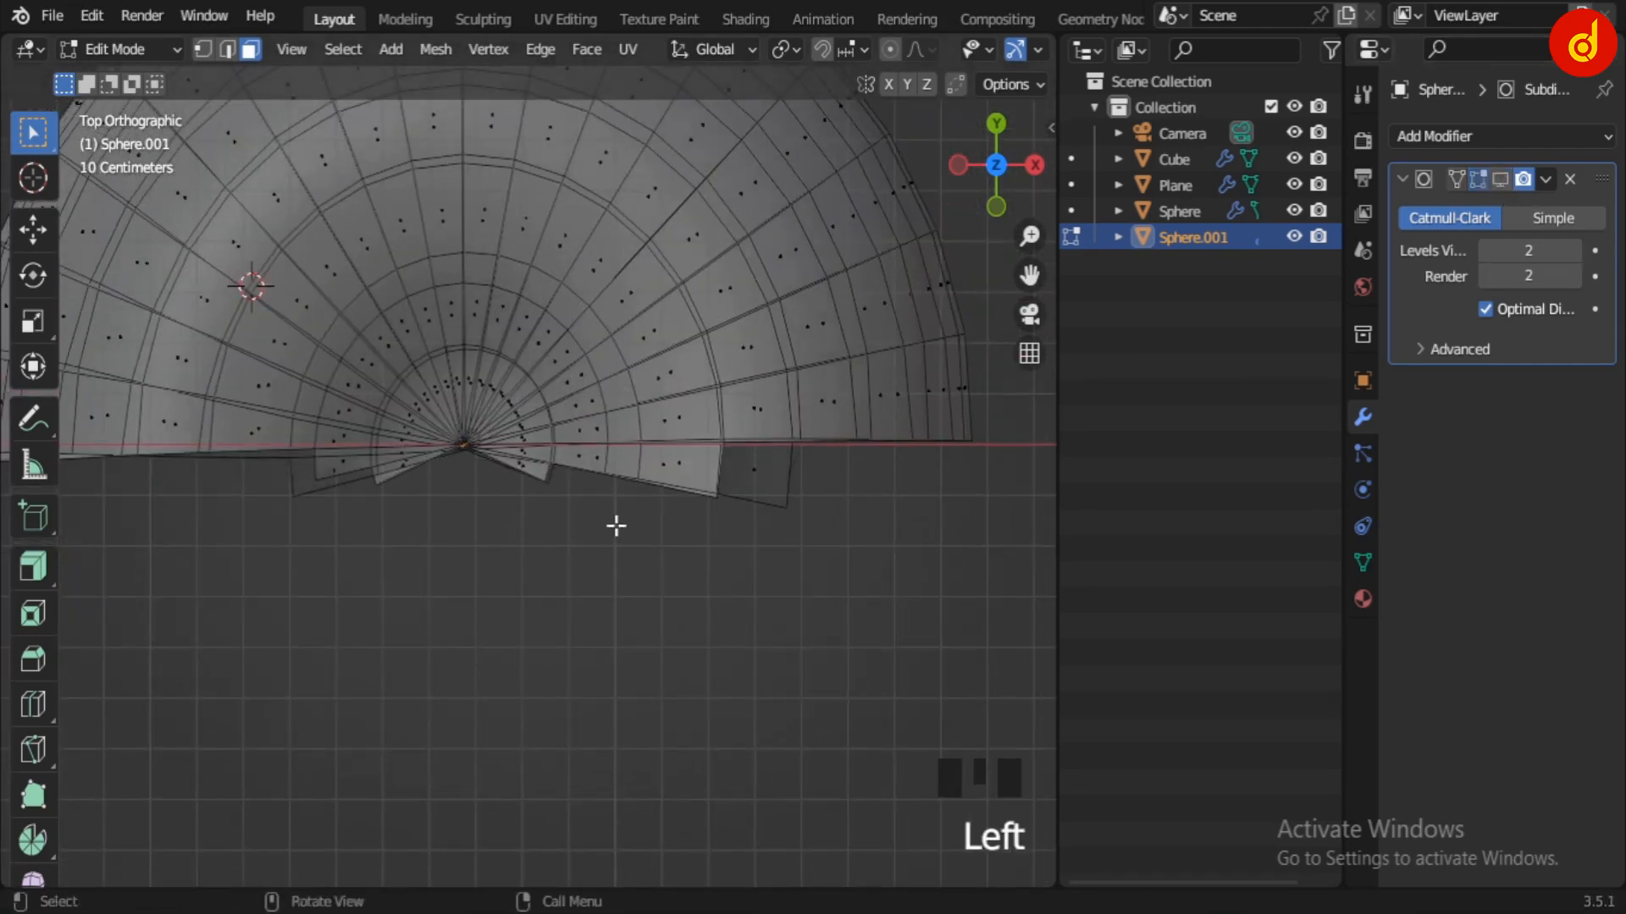
pyautogui.keyDown('shift'); pyautogui.moveTo(261, 461); pyautogui.dragTo(858, 627); pyautogui.keyUp('shift')
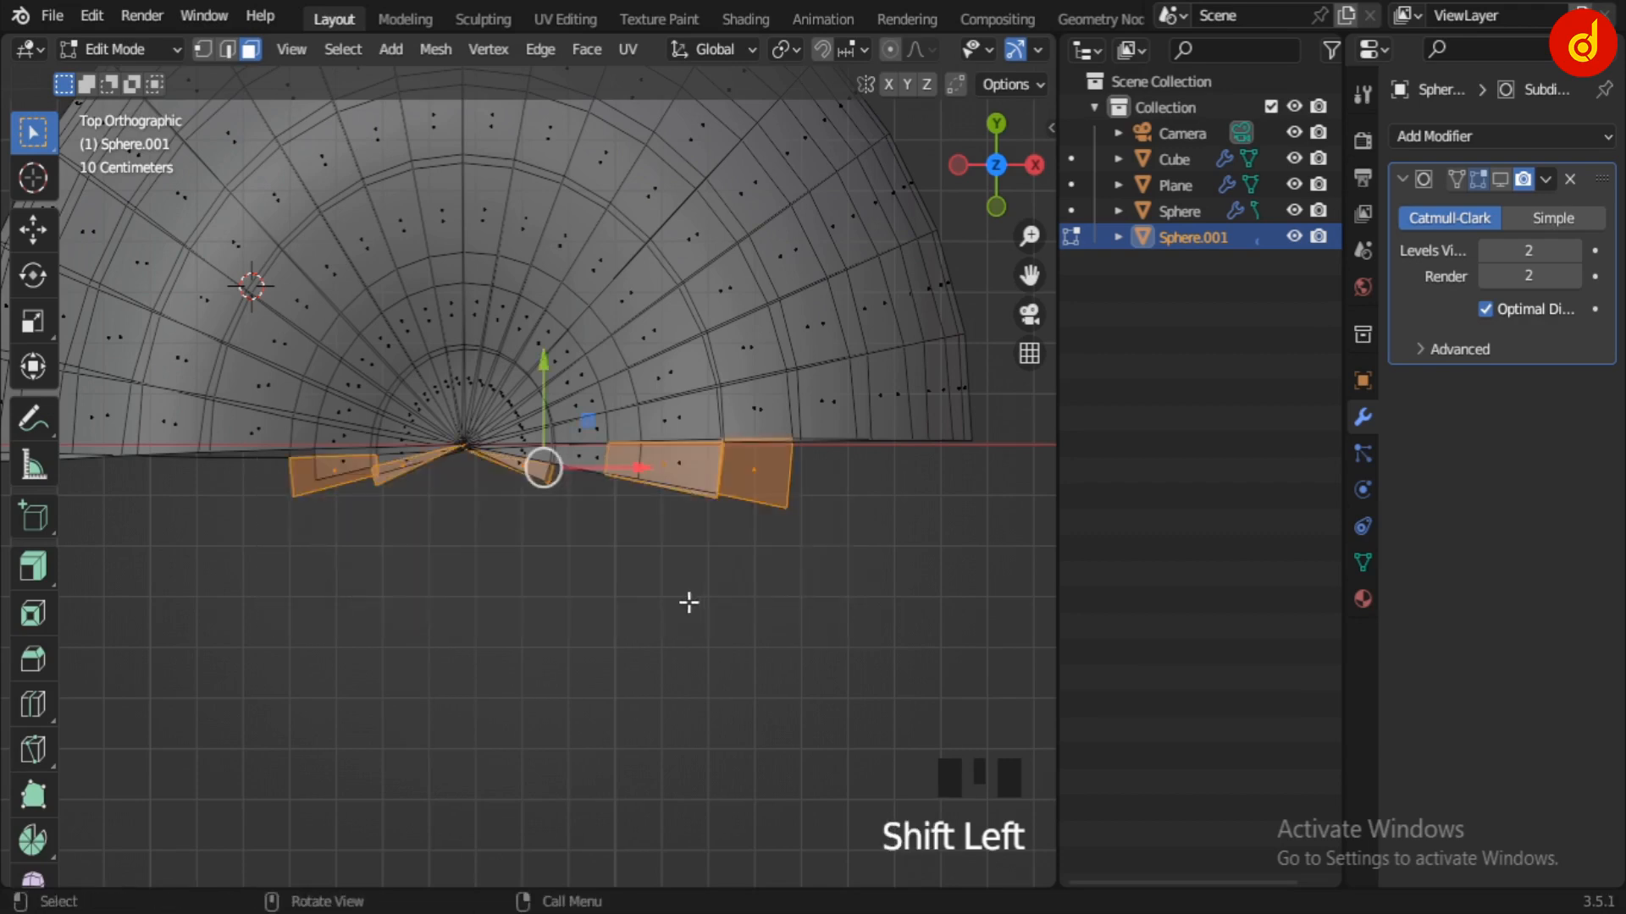
pyautogui.scroll(2, 548, 606)
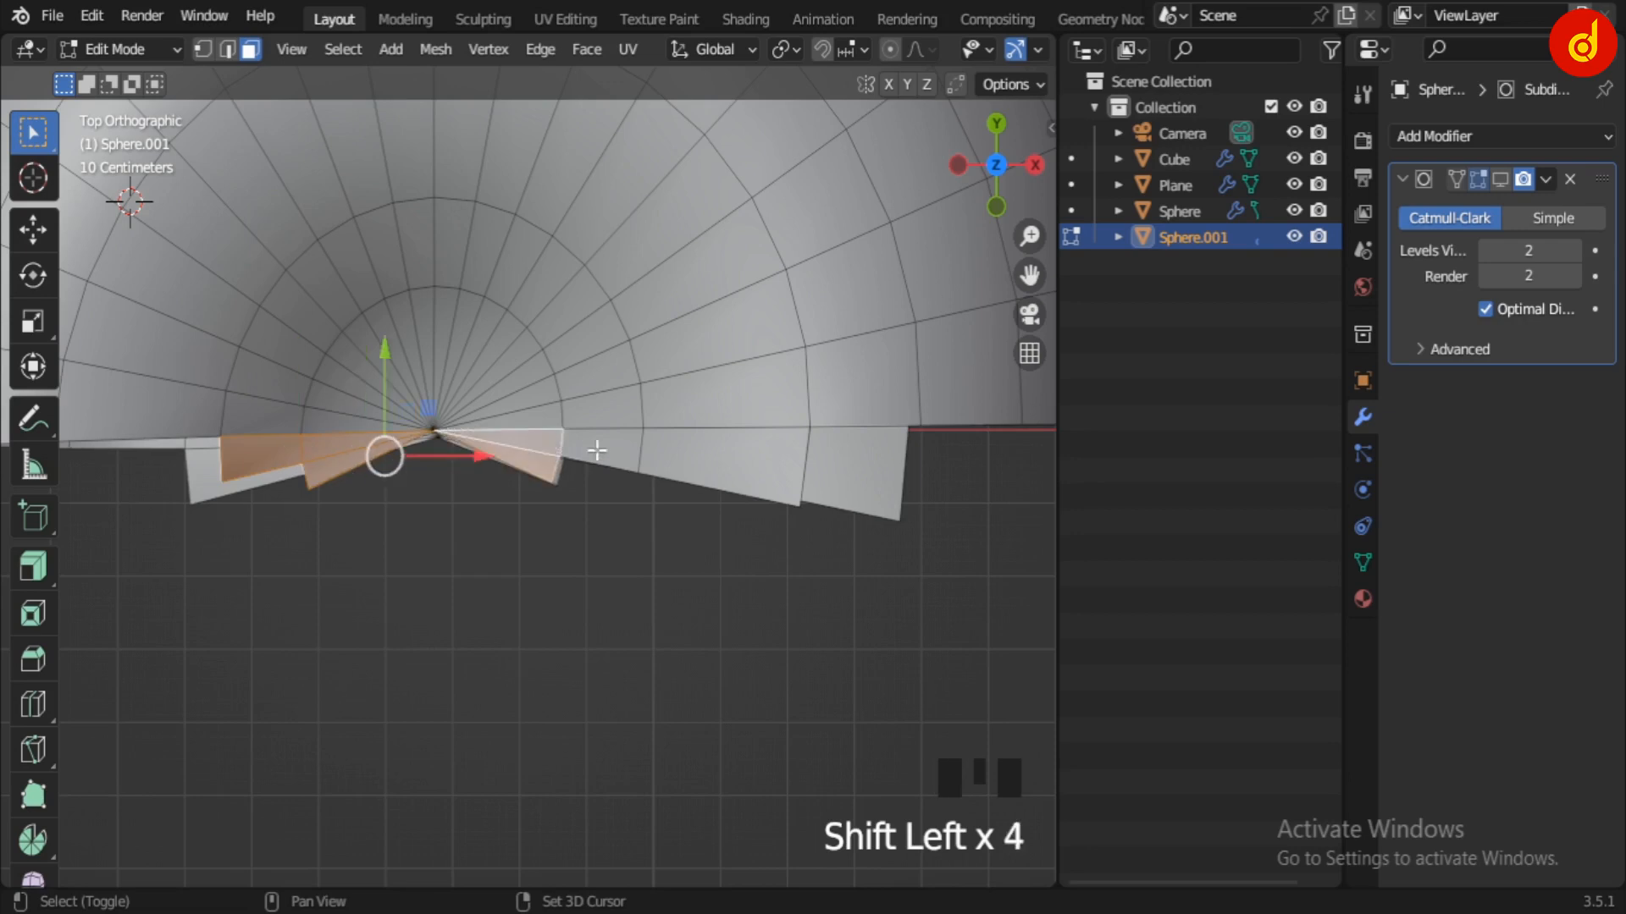
pyautogui.keyDown('shift'); pyautogui.click(678, 461); pyautogui.keyUp('shift')
pyautogui.keyDown('shift'); pyautogui.click(856, 464); pyautogui.keyUp('shift')
pyautogui.press('x')
pyautogui.click(791, 509)
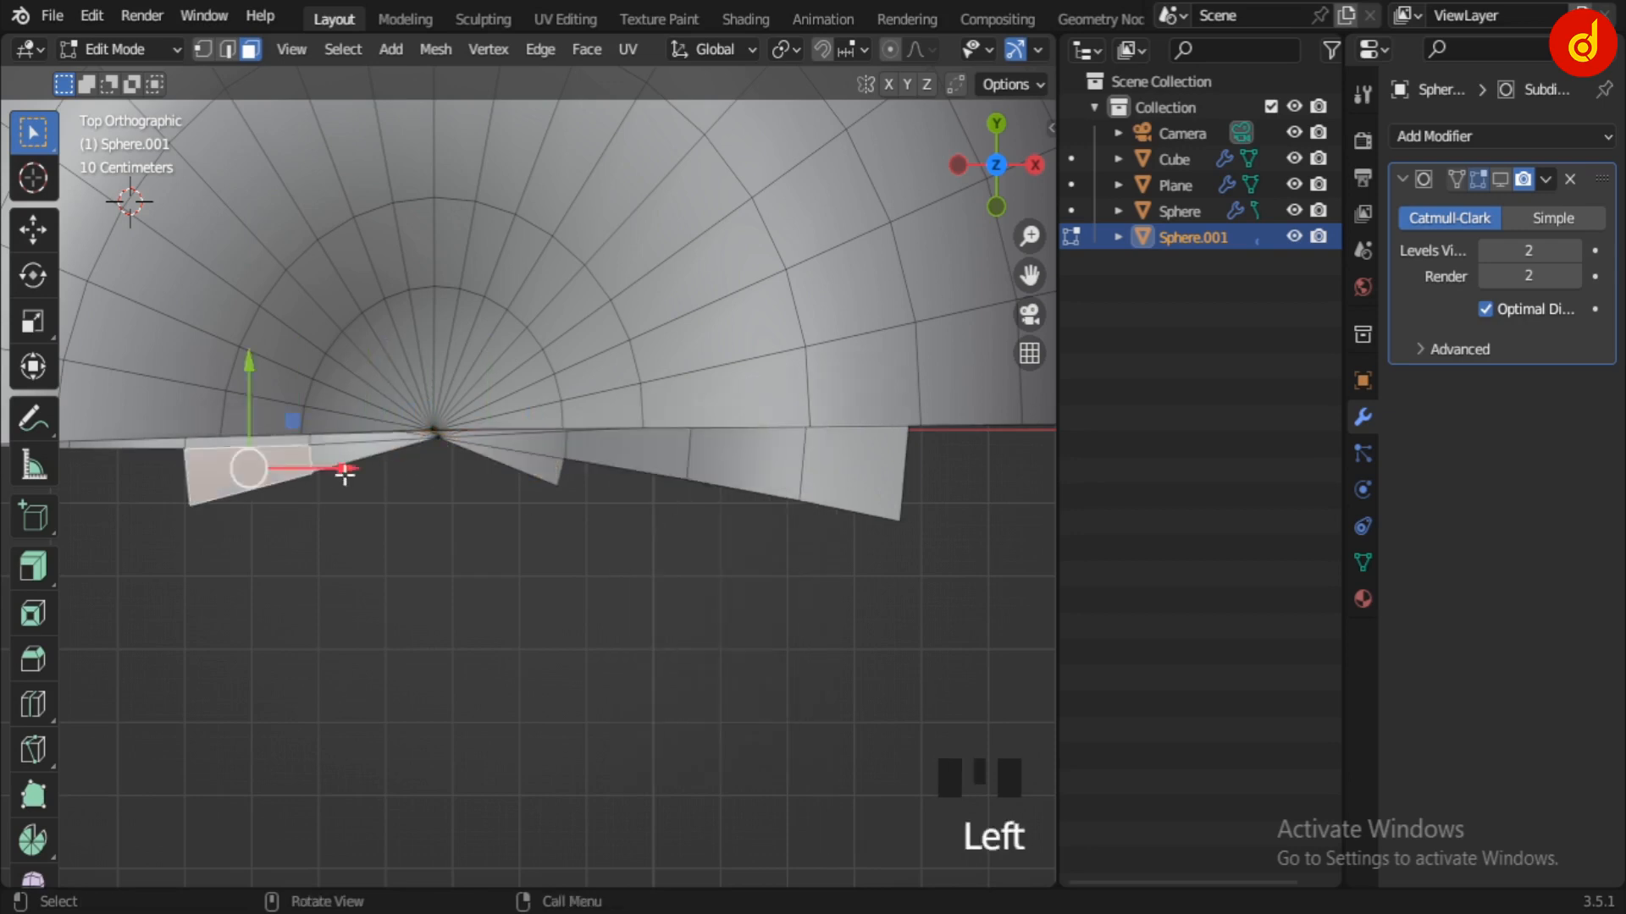
# Step: Select the remaining faces jutting past the cut around the core and delete them
pyautogui.moveTo(559, 470); pyautogui.dragTo(601, 505, button='middle')
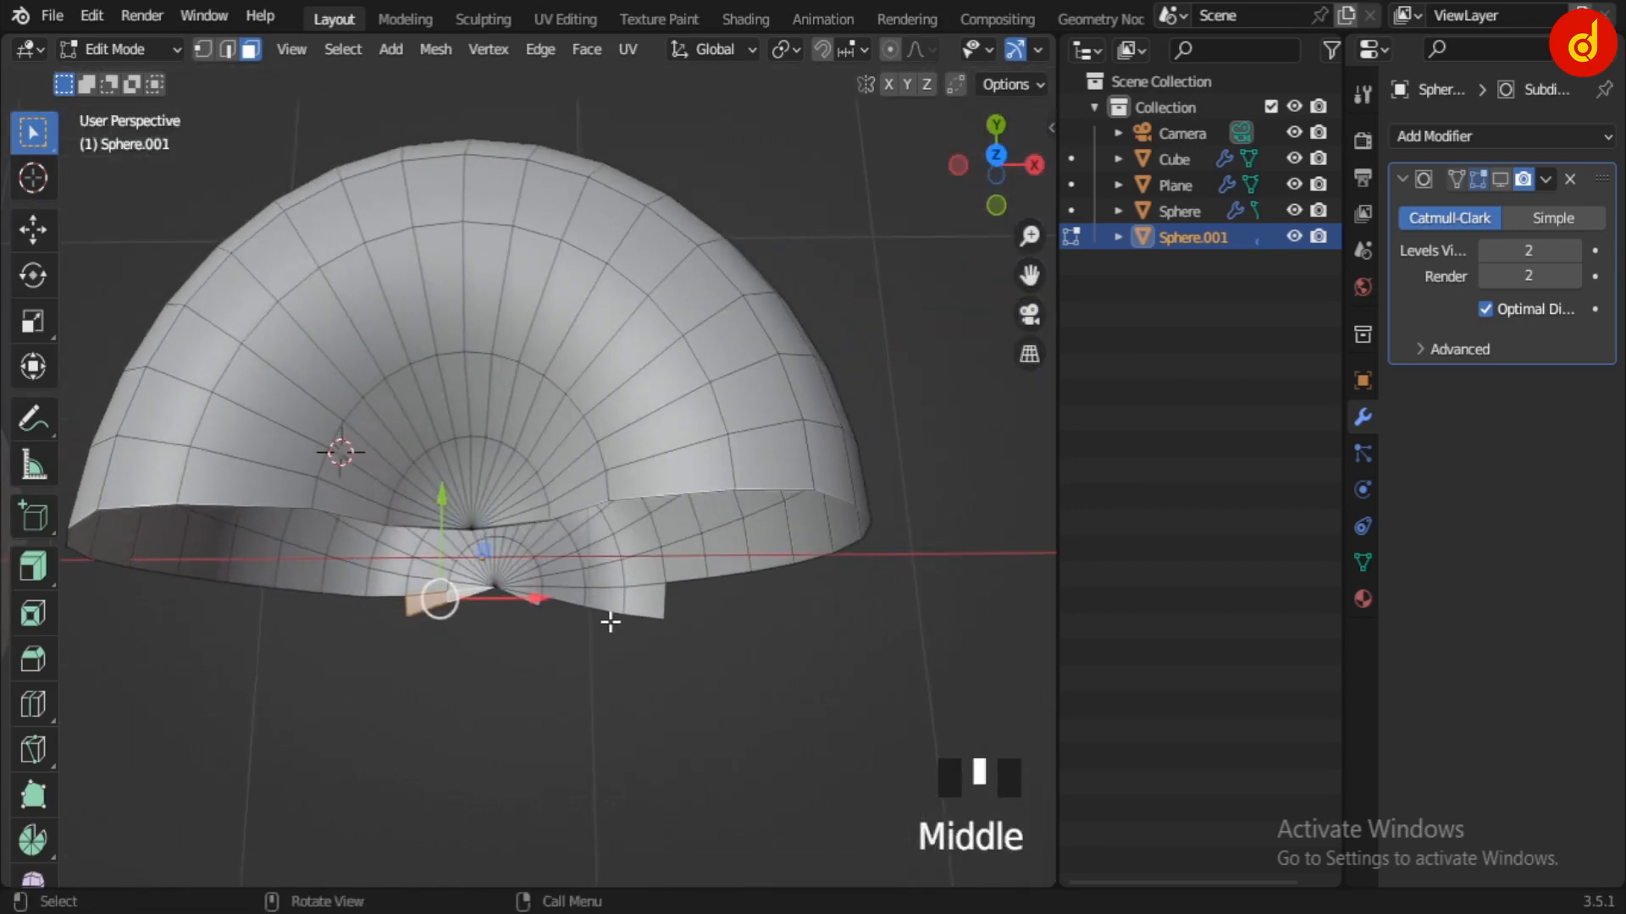
pyautogui.moveTo(61, 483); pyautogui.dragTo(568, 520, button='middle')
pyautogui.scroll(-3, 598, 559)
pyautogui.press('KP_Decimal')
pyautogui.scroll(4, 627, 454)
pyautogui.keyDown('shift'); pyautogui.click(524, 502); pyautogui.keyUp('shift')
pyautogui.keyDown('shift'); pyautogui.click(603, 467); pyautogui.keyUp('shift')
pyautogui.keyDown('shift'); pyautogui.click(738, 418); pyautogui.keyUp('shift')
pyautogui.keyDown('shift'); pyautogui.click(811, 370); pyautogui.keyUp('shift')
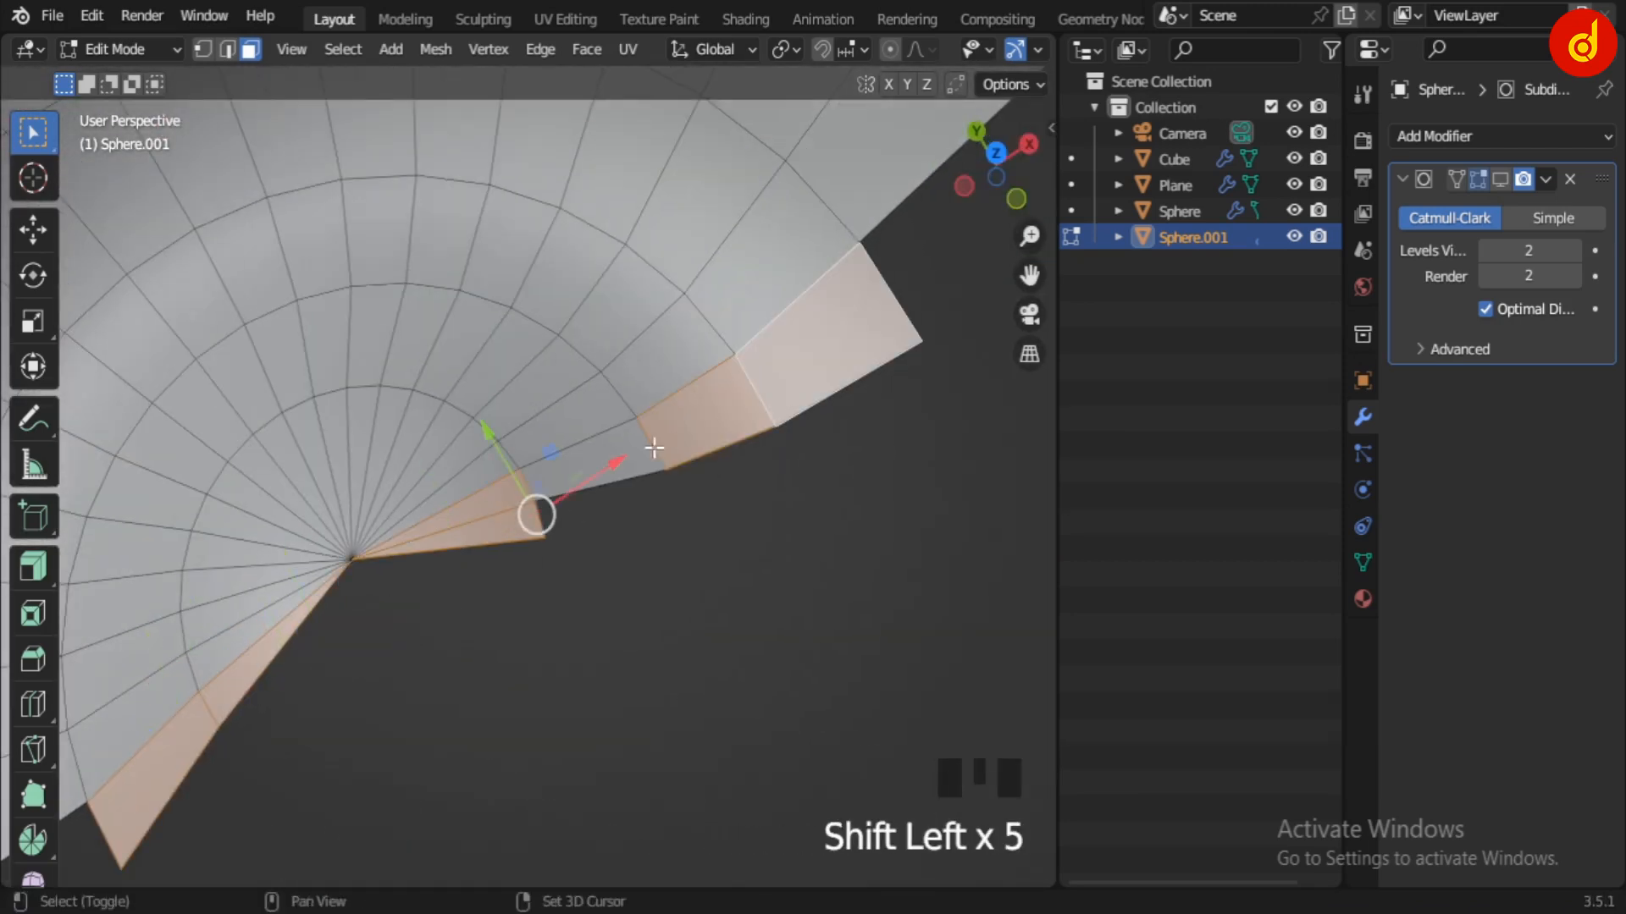
pyautogui.press('x')
pyautogui.click(610, 448)
# Step: Return to Object Mode, show the subdivision preview again and examine the halved body from the front
pyautogui.scroll(-6, 609, 447)
pyautogui.press('Tab')
pyautogui.scroll(-5, 609, 448)
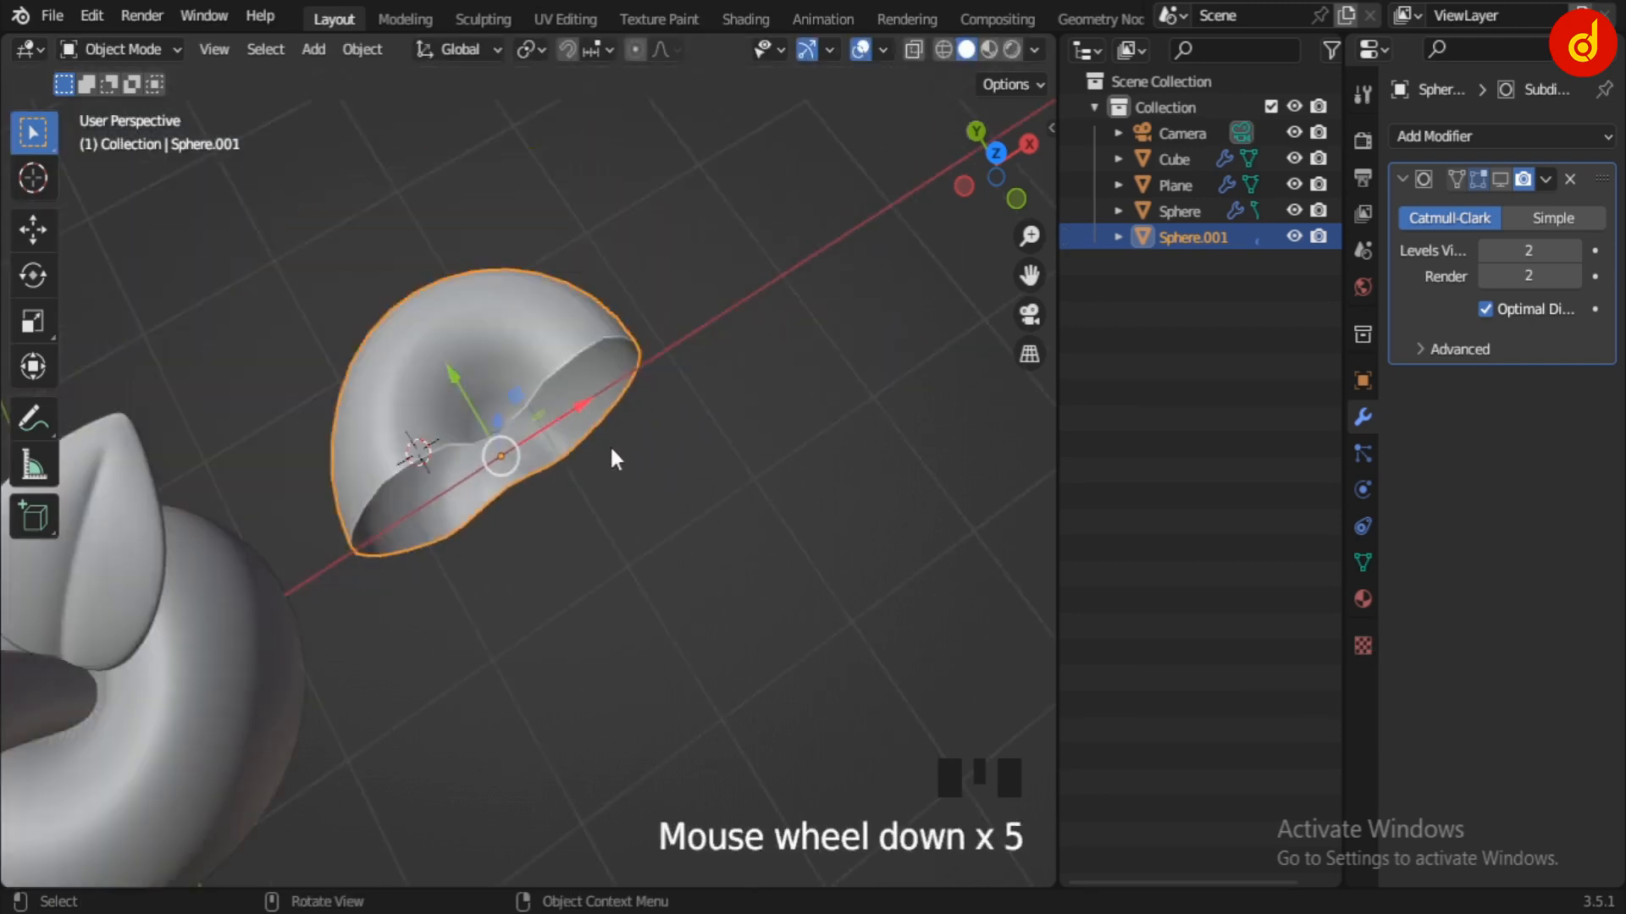
pyautogui.keyDown('shift'); pyautogui.moveTo(609, 445); pyautogui.dragTo(622, 549, button='middle'); pyautogui.keyUp('shift')
pyautogui.press('KP_1')
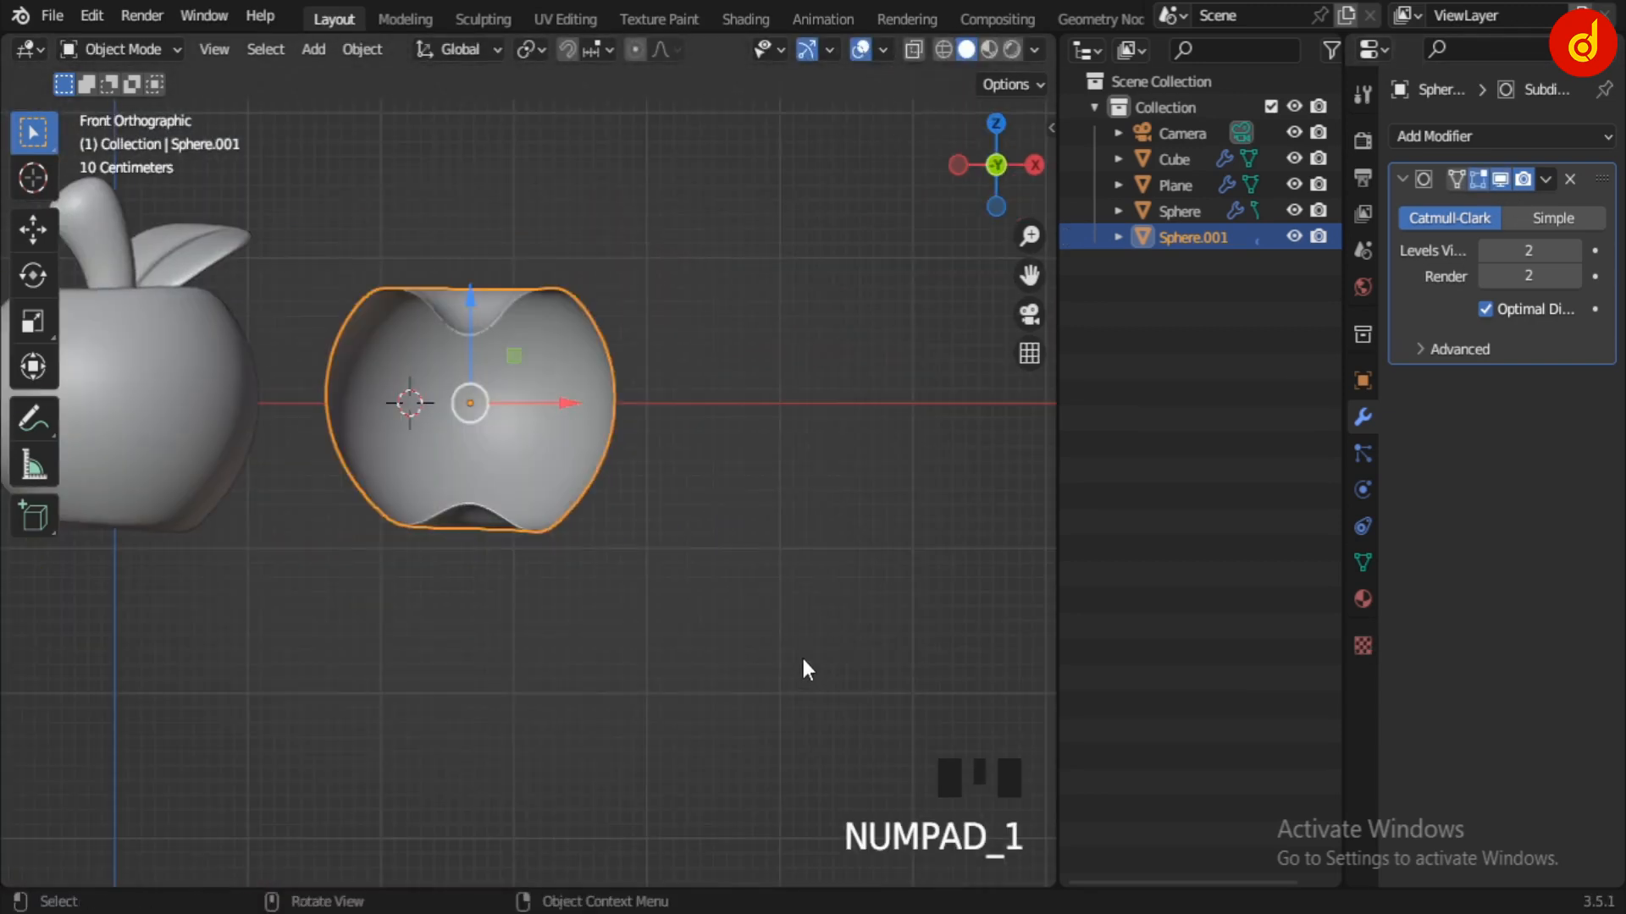
pyautogui.scroll(3, 805, 667)
pyautogui.keyDown('shift'); pyautogui.moveTo(805, 667); pyautogui.dragTo(570, 792, button='middle'); pyautogui.keyUp('shift')
pyautogui.doubleClick(613, 572)
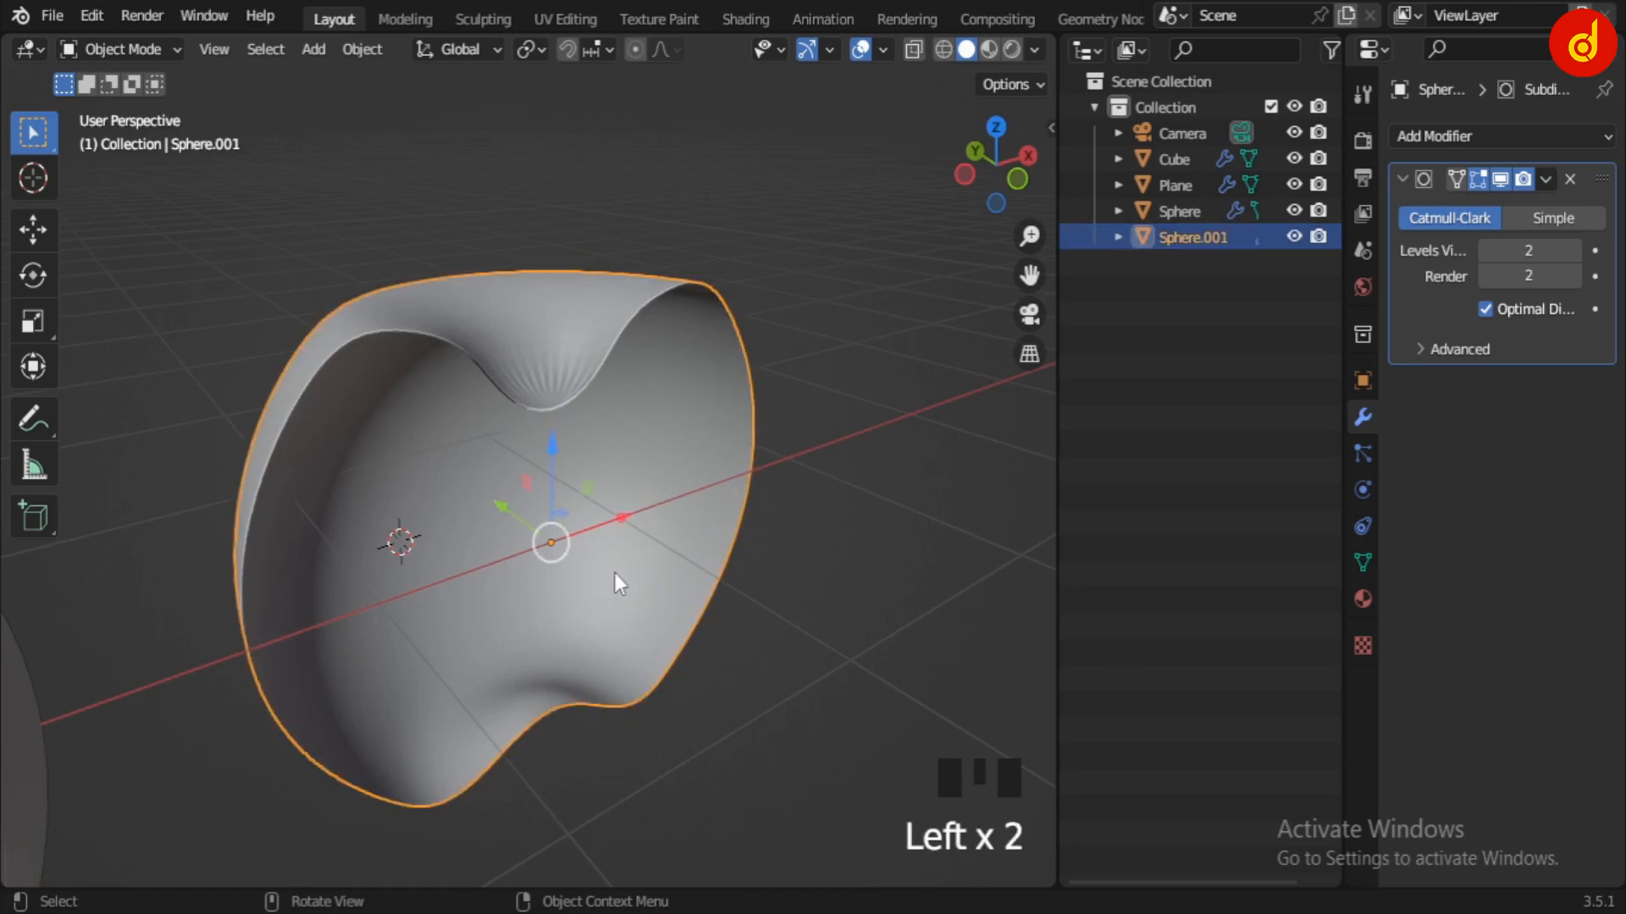
# Step: Raise the lowest cut-edge vertex on the half apple's +X side slightly along Z
pyautogui.press('KP_1')
pyautogui.scroll(2, 614, 572)
pyautogui.scroll(2, 613, 572)
pyautogui.keyDown('shift'); pyautogui.moveTo(613, 573); pyautogui.dragTo(562, 519, button='middle'); pyautogui.keyUp('shift')
pyautogui.press('Tab')
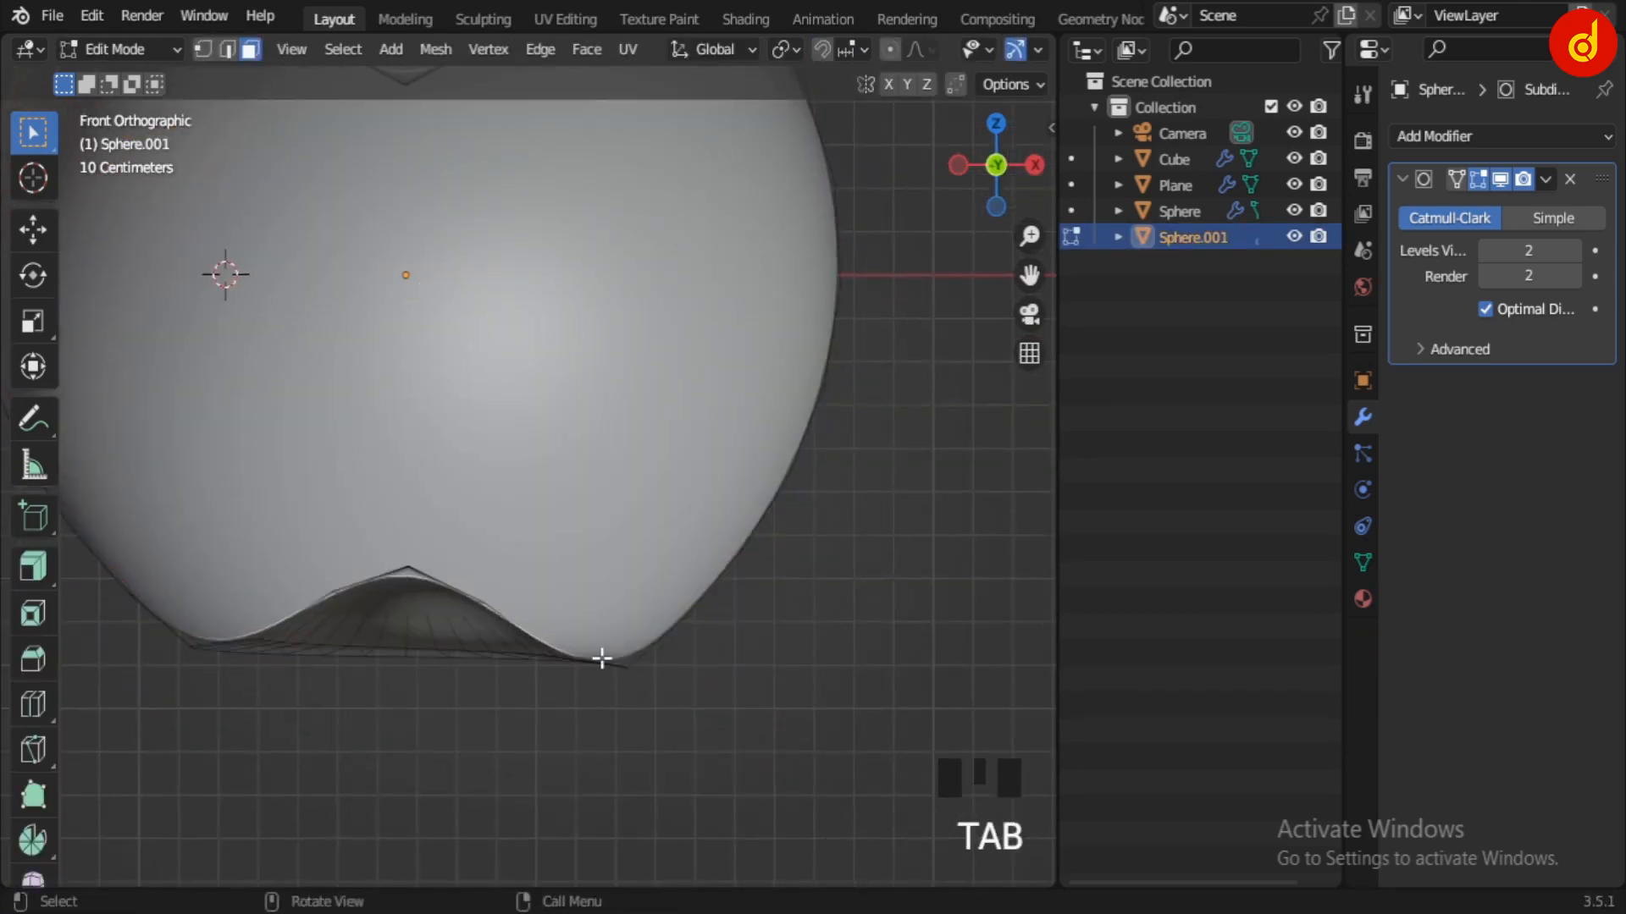
pyautogui.moveTo(599, 657); pyautogui.dragTo(518, 687, button='middle')
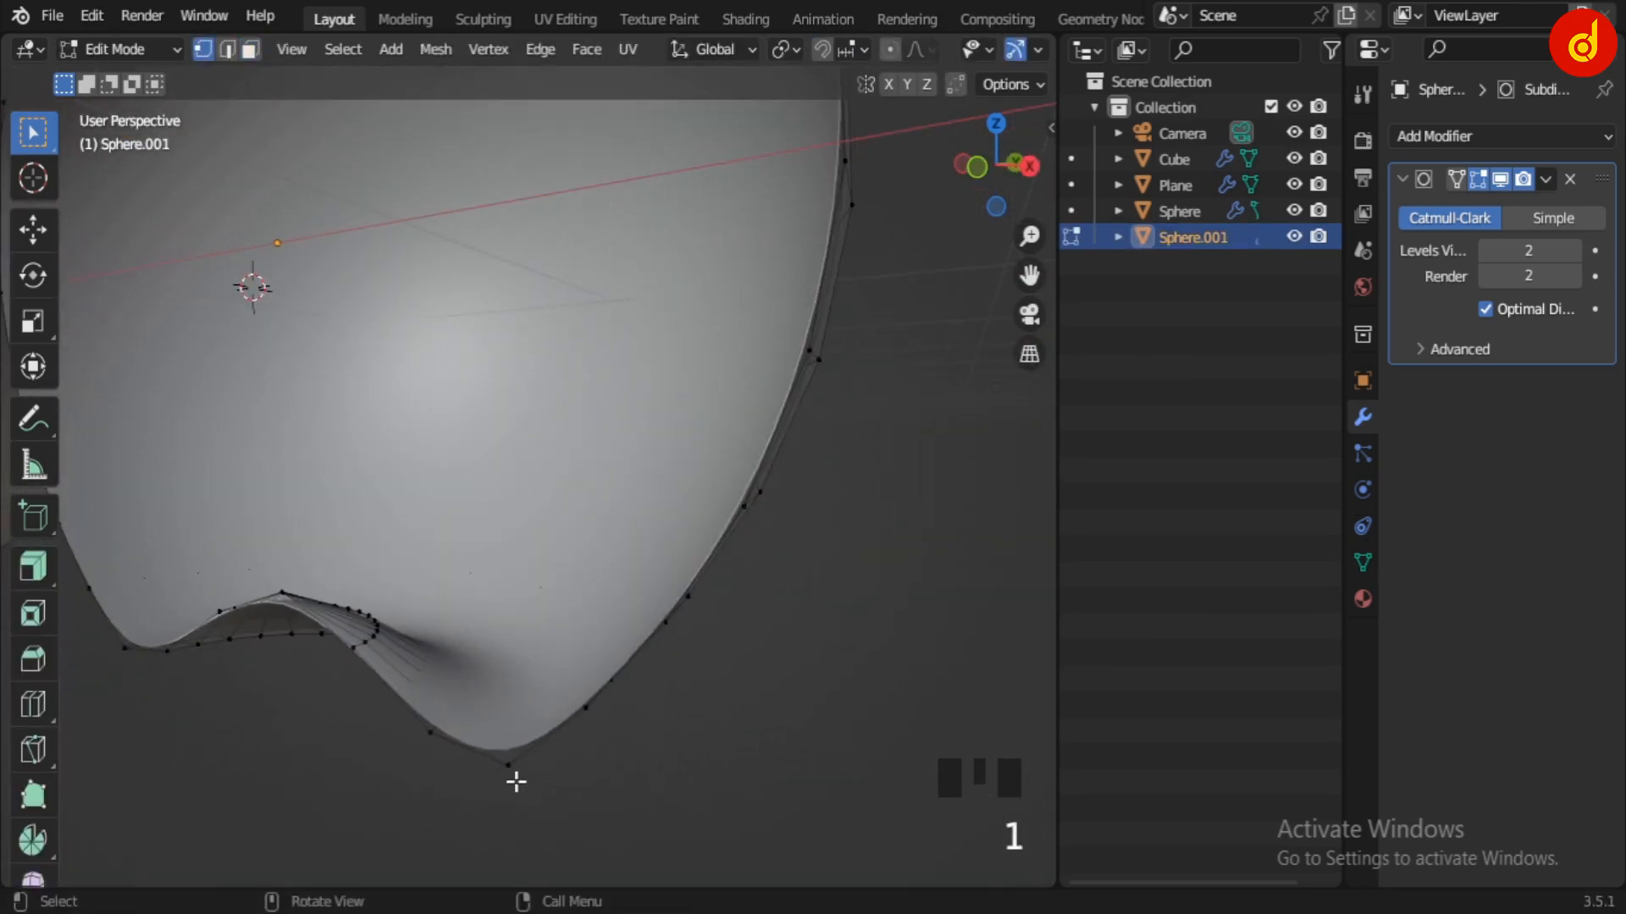
pyautogui.moveTo(510, 687); pyautogui.dragTo(511, 657)
pyautogui.press('KP_1')
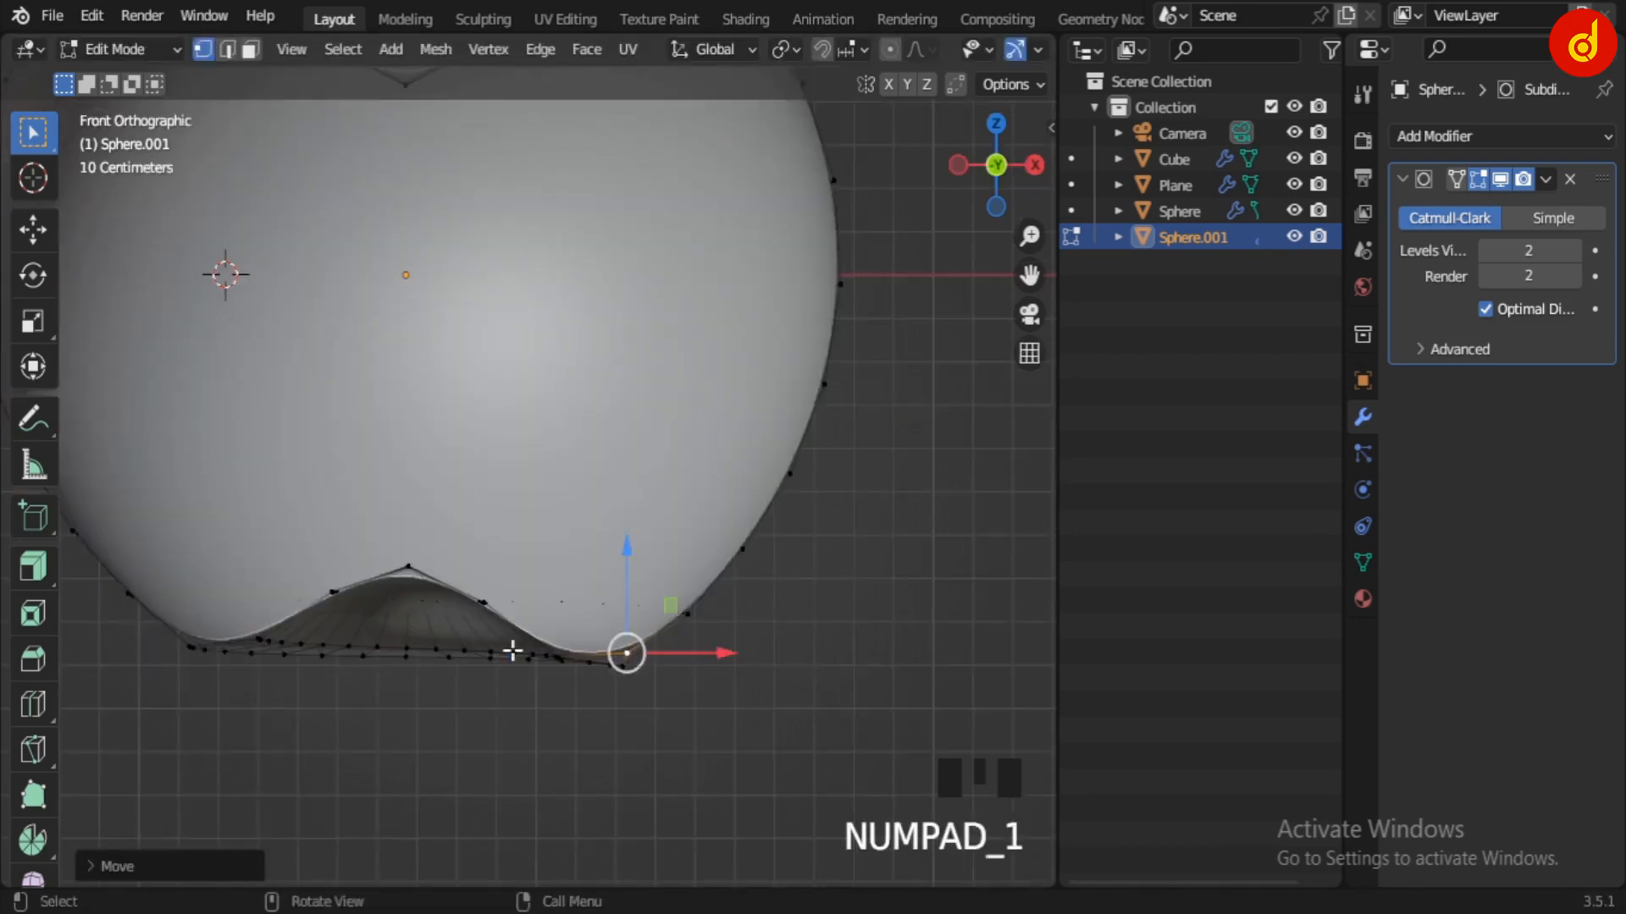
# Step: Raise the bottom cut-edge vertex on the half apple's -X side slightly, and check the shape in Object Mode
pyautogui.scroll(4, 554, 773)
pyautogui.keyDown('shift'); pyautogui.moveTo(554, 774); pyautogui.dragTo(463, 475, button='middle'); pyautogui.keyUp('shift')
pyautogui.scroll(-2, 427, 525)
pyautogui.keyDown('shift'); pyautogui.moveTo(425, 526); pyautogui.dragTo(796, 558, button='middle'); pyautogui.keyUp('shift')
pyautogui.scroll(2, 475, 559)
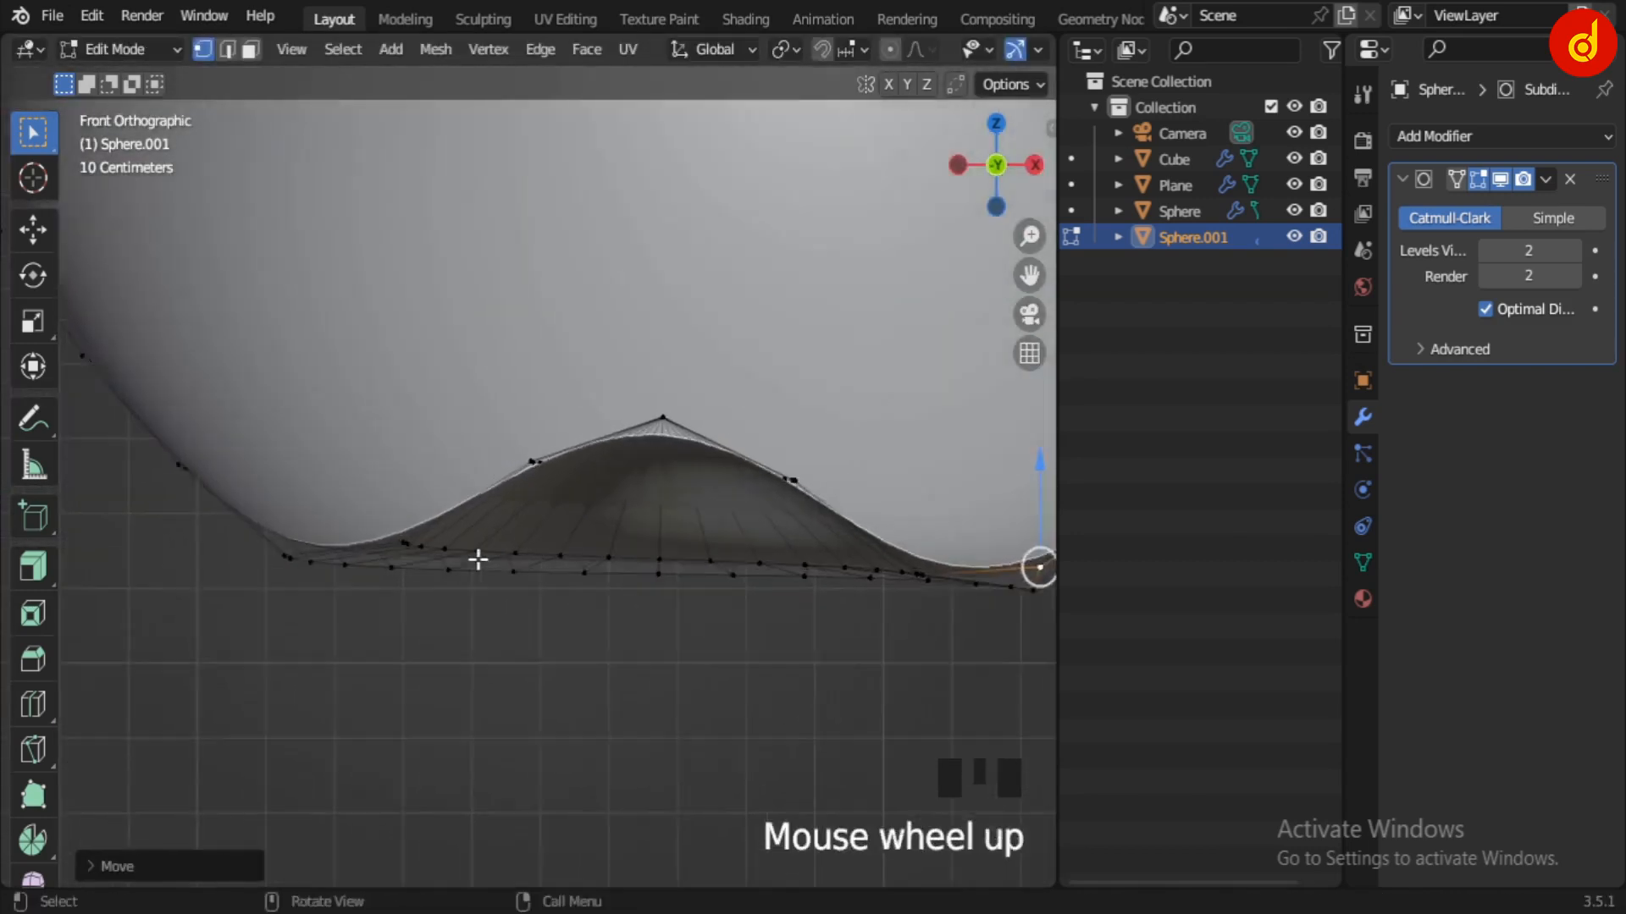
pyautogui.keyDown('shift'); pyautogui.moveTo(292, 635); pyautogui.dragTo(526, 656, button='middle'); pyautogui.keyUp('shift')
pyautogui.moveTo(691, 776); pyautogui.dragTo(780, 856, button='middle')
pyautogui.press('KP_1')
pyautogui.scroll(2, 464, 484)
pyautogui.moveTo(464, 485); pyautogui.dragTo(466, 467)
pyautogui.keyDown('shift'); pyautogui.moveTo(559, 450); pyautogui.dragTo(456, 807, button='middle'); pyautogui.keyUp('shift')
pyautogui.press('Tab')
pyautogui.scroll(-1, 528, 586)
pyautogui.scroll(-3, 530, 588)
pyautogui.click(947, 706)
# Step: Adjust the cut-edge vertices beside the stem cavity on the +X side, lowering the inner one slightly along Z
pyautogui.keyDown('shift'); pyautogui.moveTo(687, 277); pyautogui.dragTo(549, 579, button='middle'); pyautogui.keyUp('shift')
pyautogui.scroll(3, 673, 360)
pyautogui.click(672, 358)
pyautogui.press('Tab')
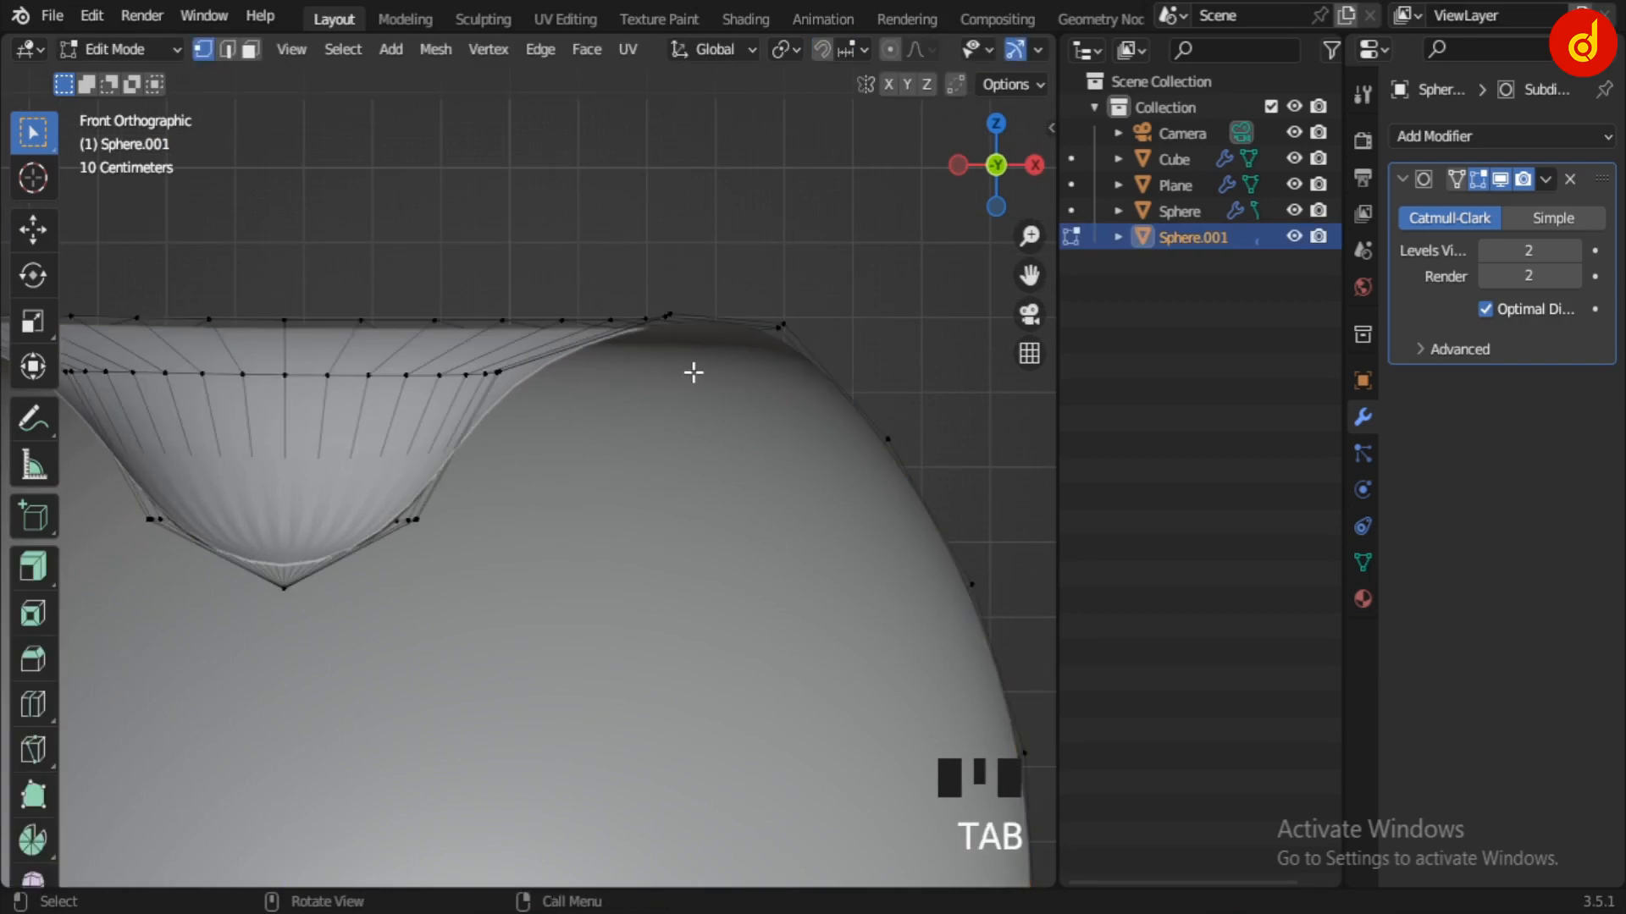
pyautogui.moveTo(693, 367); pyautogui.dragTo(715, 555, button='middle')
pyautogui.scroll(-1, 715, 555)
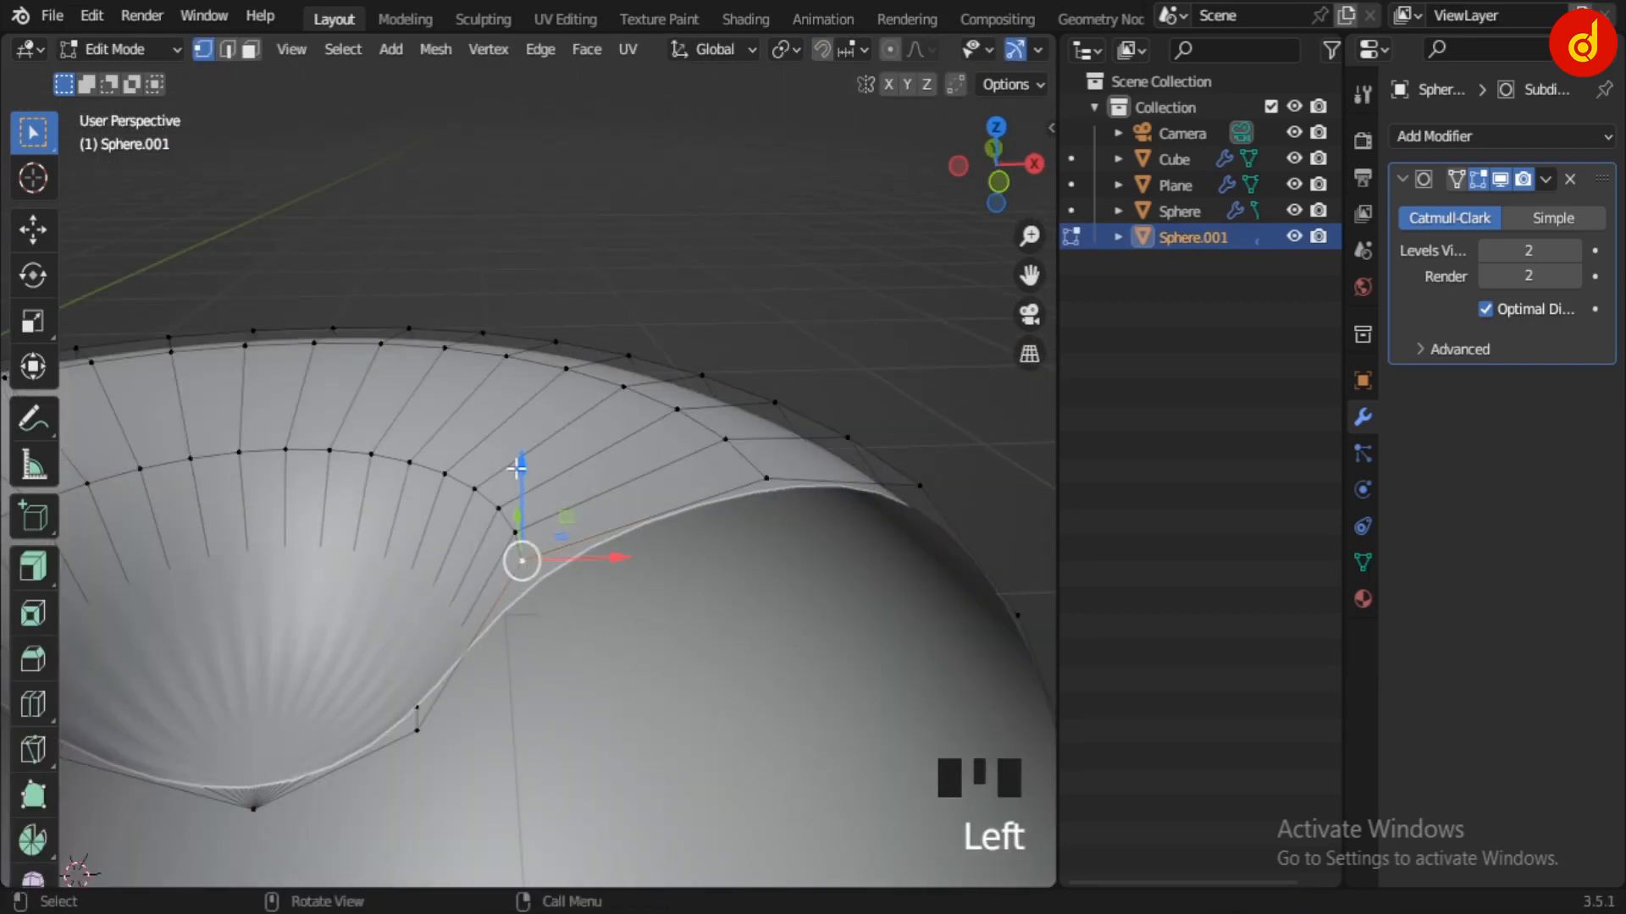
pyautogui.moveTo(518, 468); pyautogui.dragTo(523, 489)
pyautogui.click(766, 479)
pyautogui.moveTo(923, 480); pyautogui.dragTo(791, 457)
pyautogui.press('Tab')
# Step: Adjust the upper cut-edge vertices on the -X side of the stem cavity to even out the rim
pyautogui.moveTo(791, 457); pyautogui.dragTo(719, 562, button='middle')
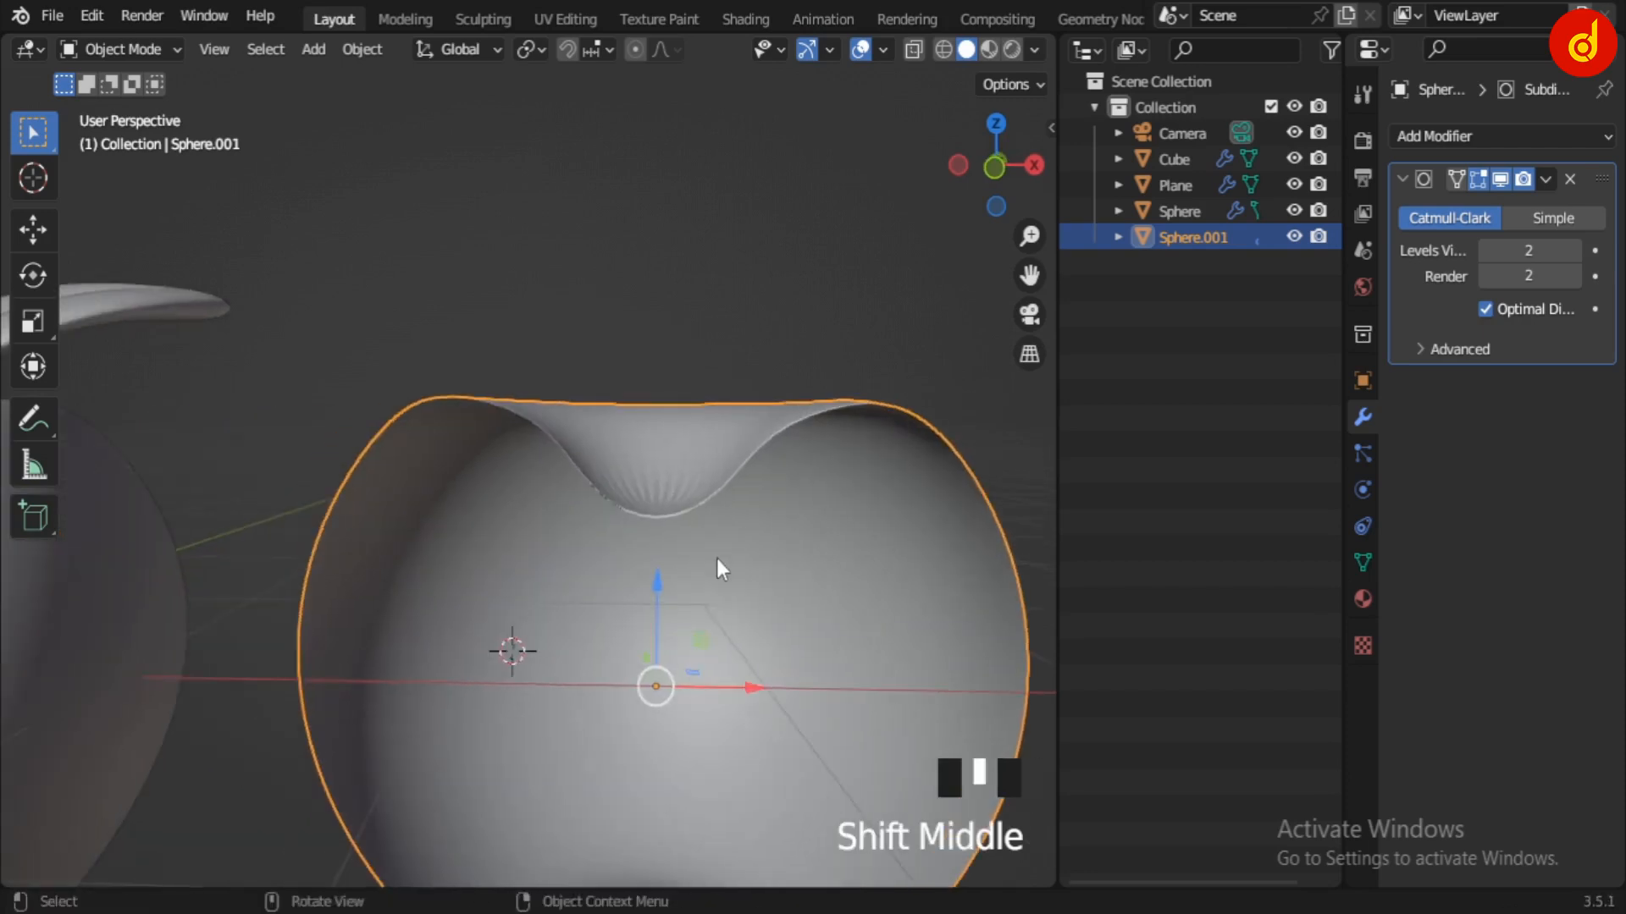
pyautogui.press('KP_1')
pyautogui.scroll(3, 339, 385)
pyautogui.scroll(1, 479, 468)
pyautogui.press('Tab')
pyautogui.scroll(1, 478, 471)
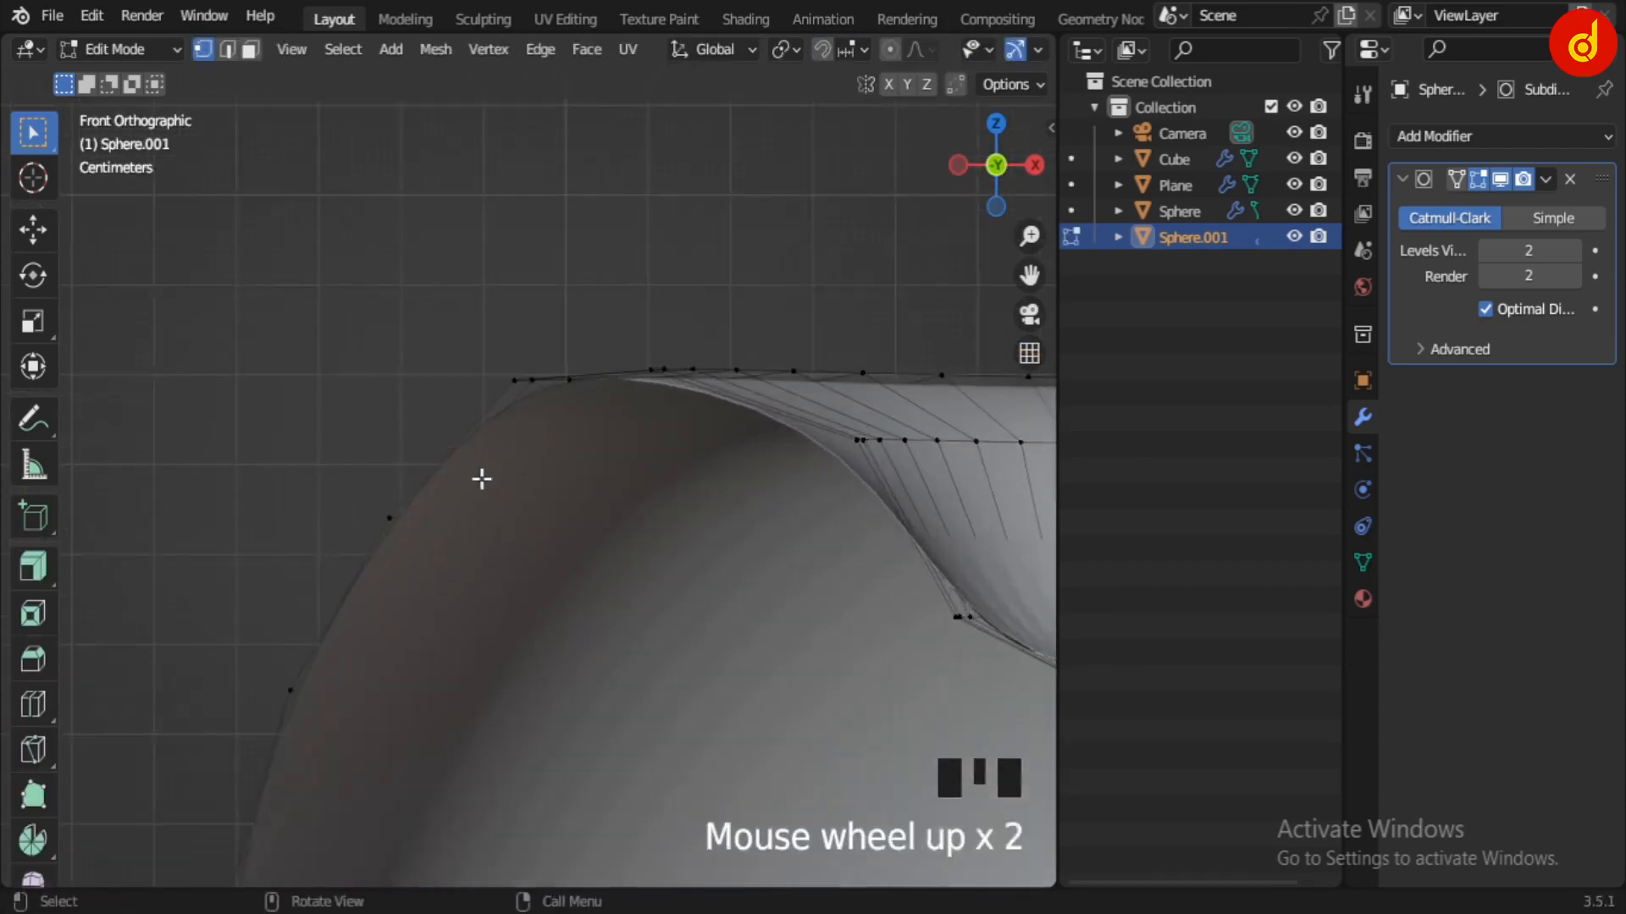
pyautogui.moveTo(479, 475); pyautogui.dragTo(563, 595, button='middle')
pyautogui.scroll(-1, 562, 596)
pyautogui.moveTo(663, 573); pyautogui.dragTo(650, 597)
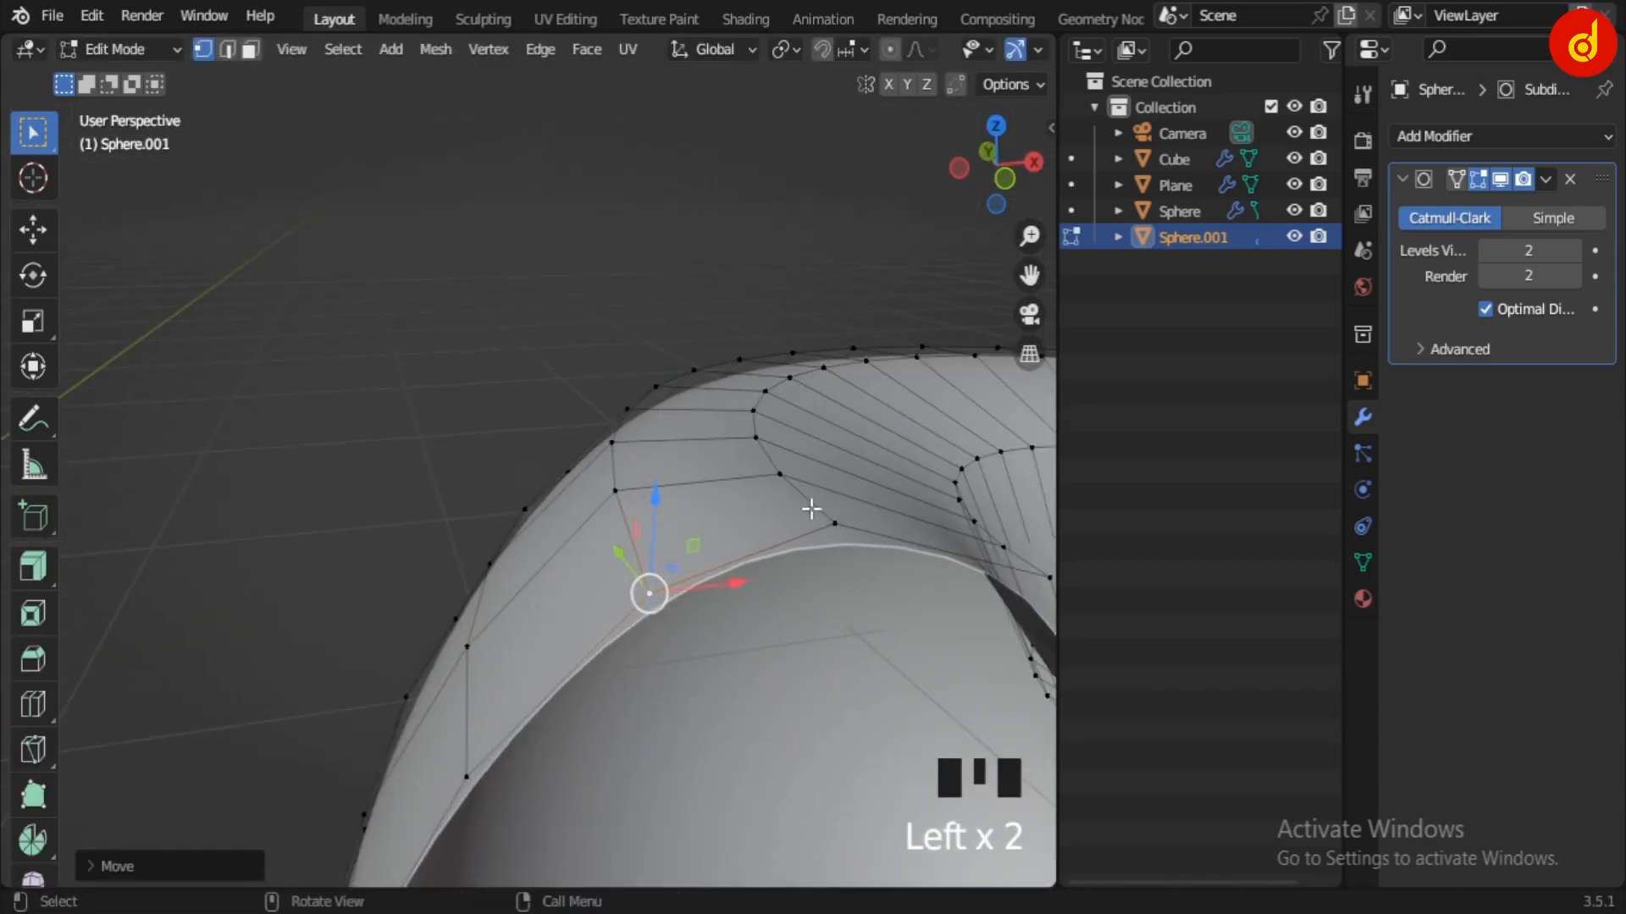
pyautogui.moveTo(839, 441); pyautogui.dragTo(849, 443)
pyautogui.press('KP_1')
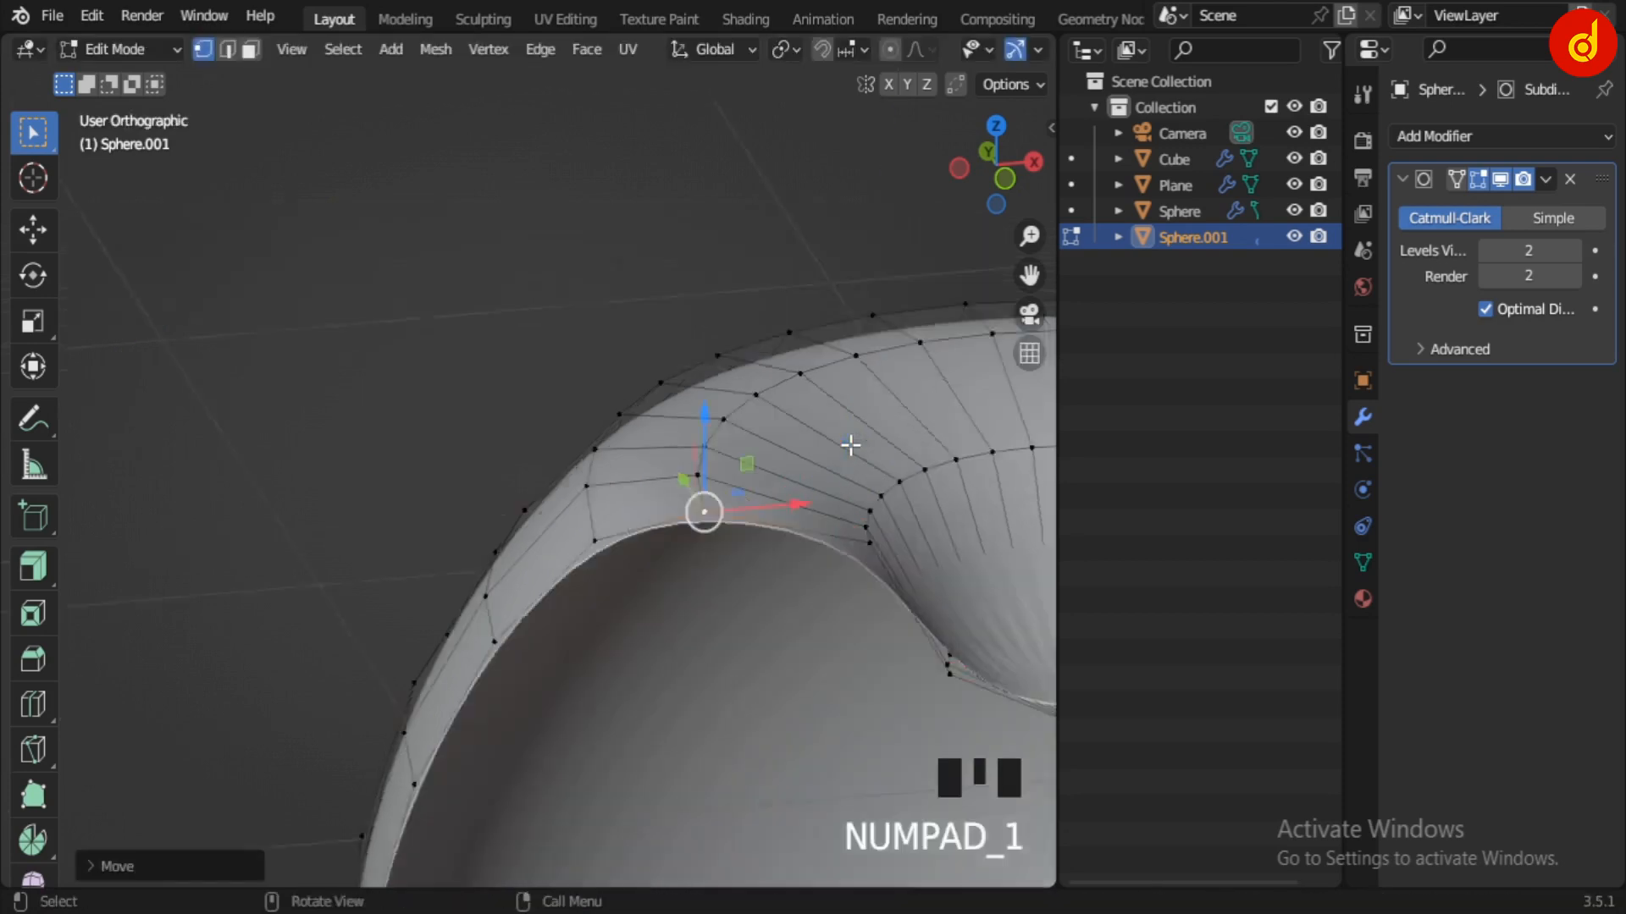
pyautogui.press('Tab')
pyautogui.scroll(-4, 766, 317)
pyautogui.scroll(-4, 708, 322)
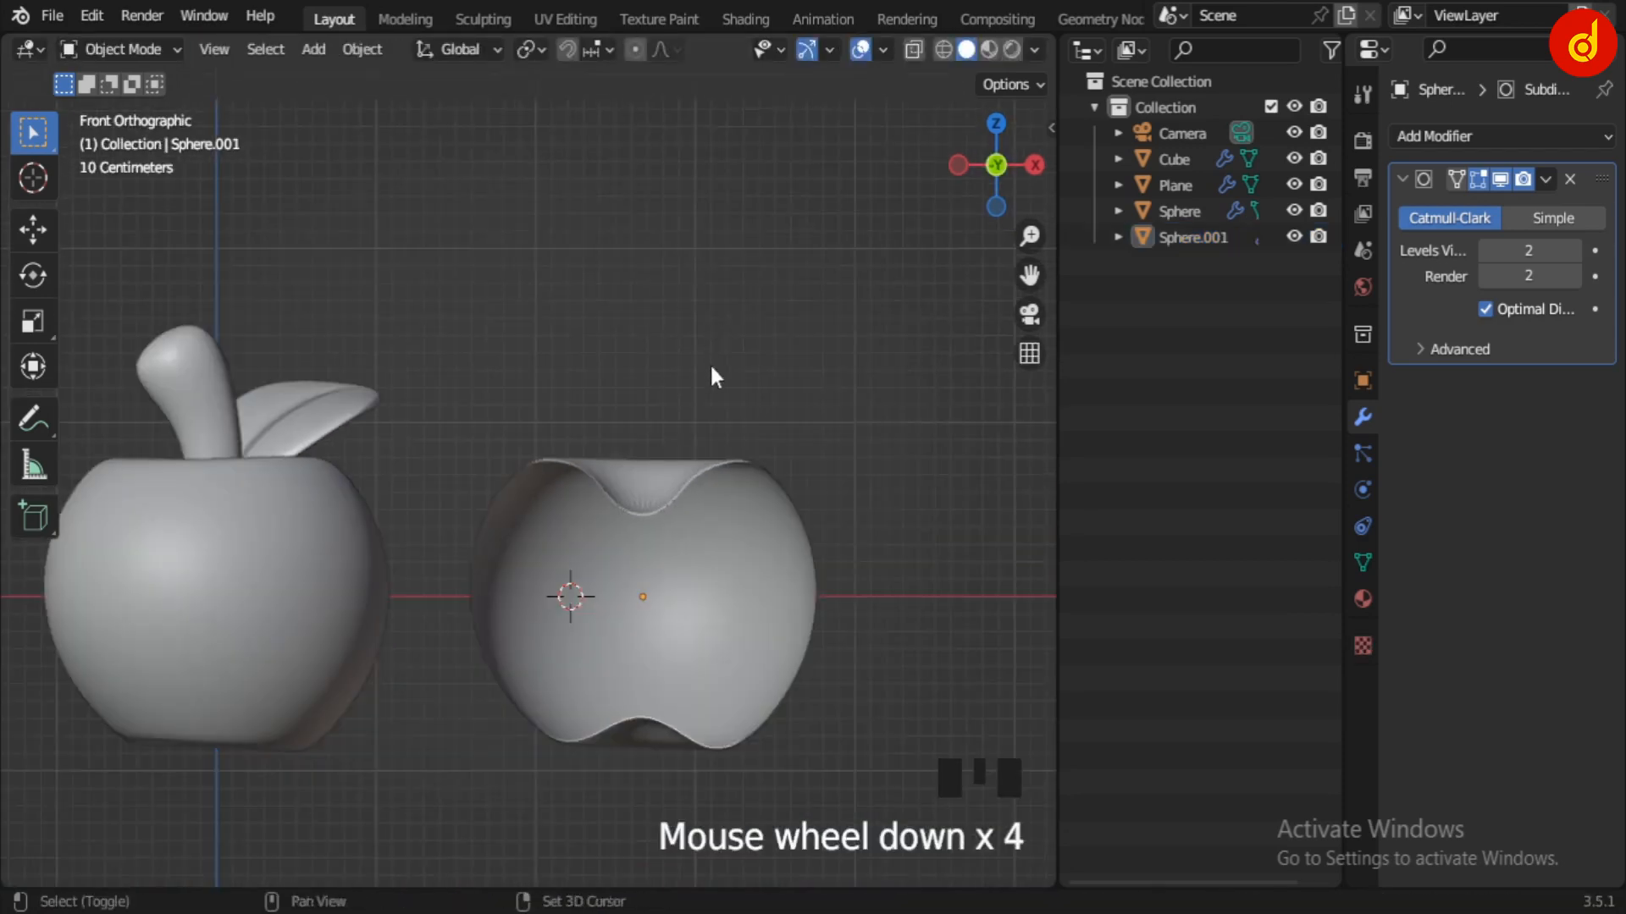
# Step: Select the complete open edge loop around the cut and hide the subdivision preview in the viewport
pyautogui.scroll(3, 646, 344)
pyautogui.keyDown('shift'); pyautogui.moveTo(646, 345); pyautogui.dragTo(562, 359, button='middle'); pyautogui.keyUp('shift')
pyautogui.press('Tab')
pyautogui.moveTo(723, 489); pyautogui.dragTo(700, 722, button='middle')
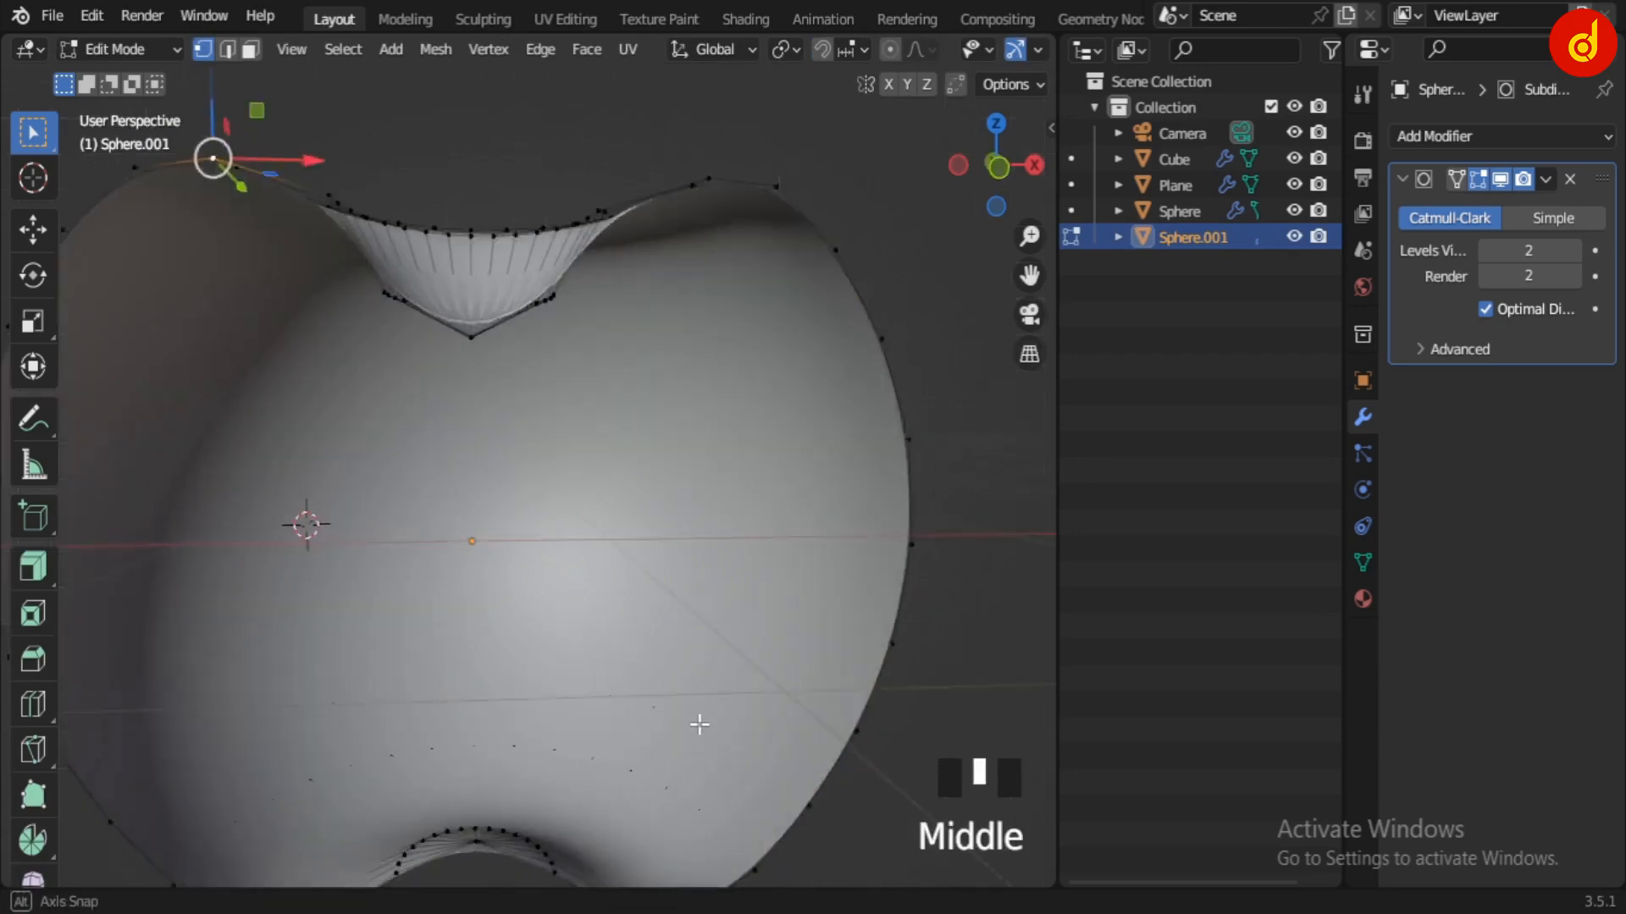
pyautogui.scroll(-2, 599, 491)
pyautogui.scroll(3, 626, 573)
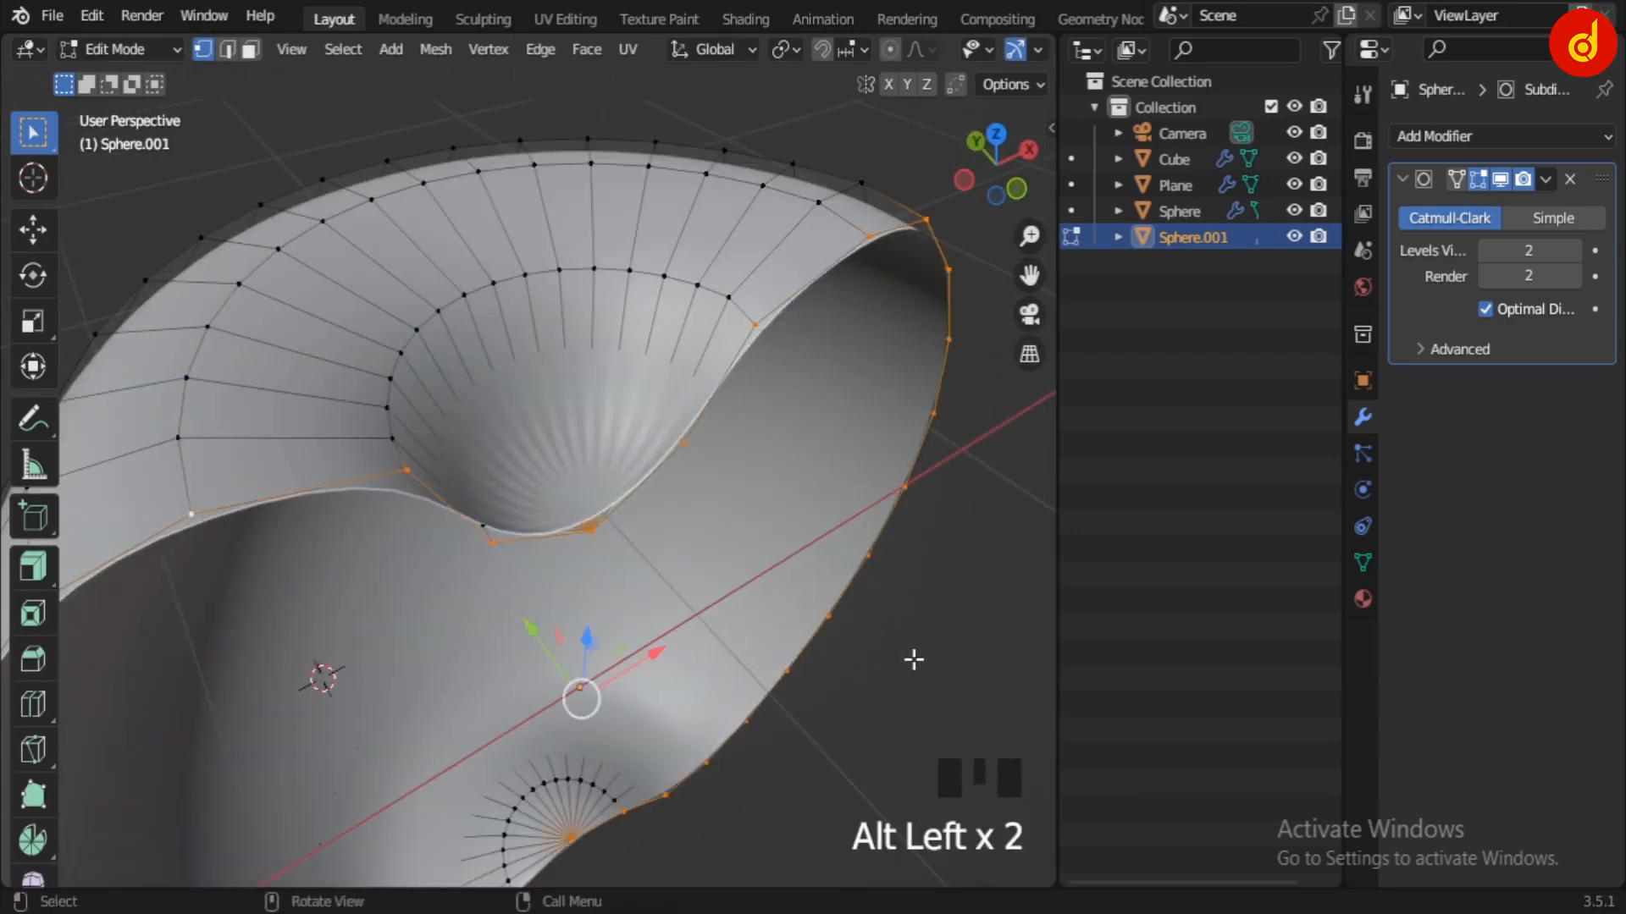
pyautogui.scroll(-1, 918, 652)
pyautogui.click(1501, 178)
pyautogui.moveTo(878, 618); pyautogui.dragTo(830, 527, button='middle')
pyautogui.scroll(-1, 830, 526)
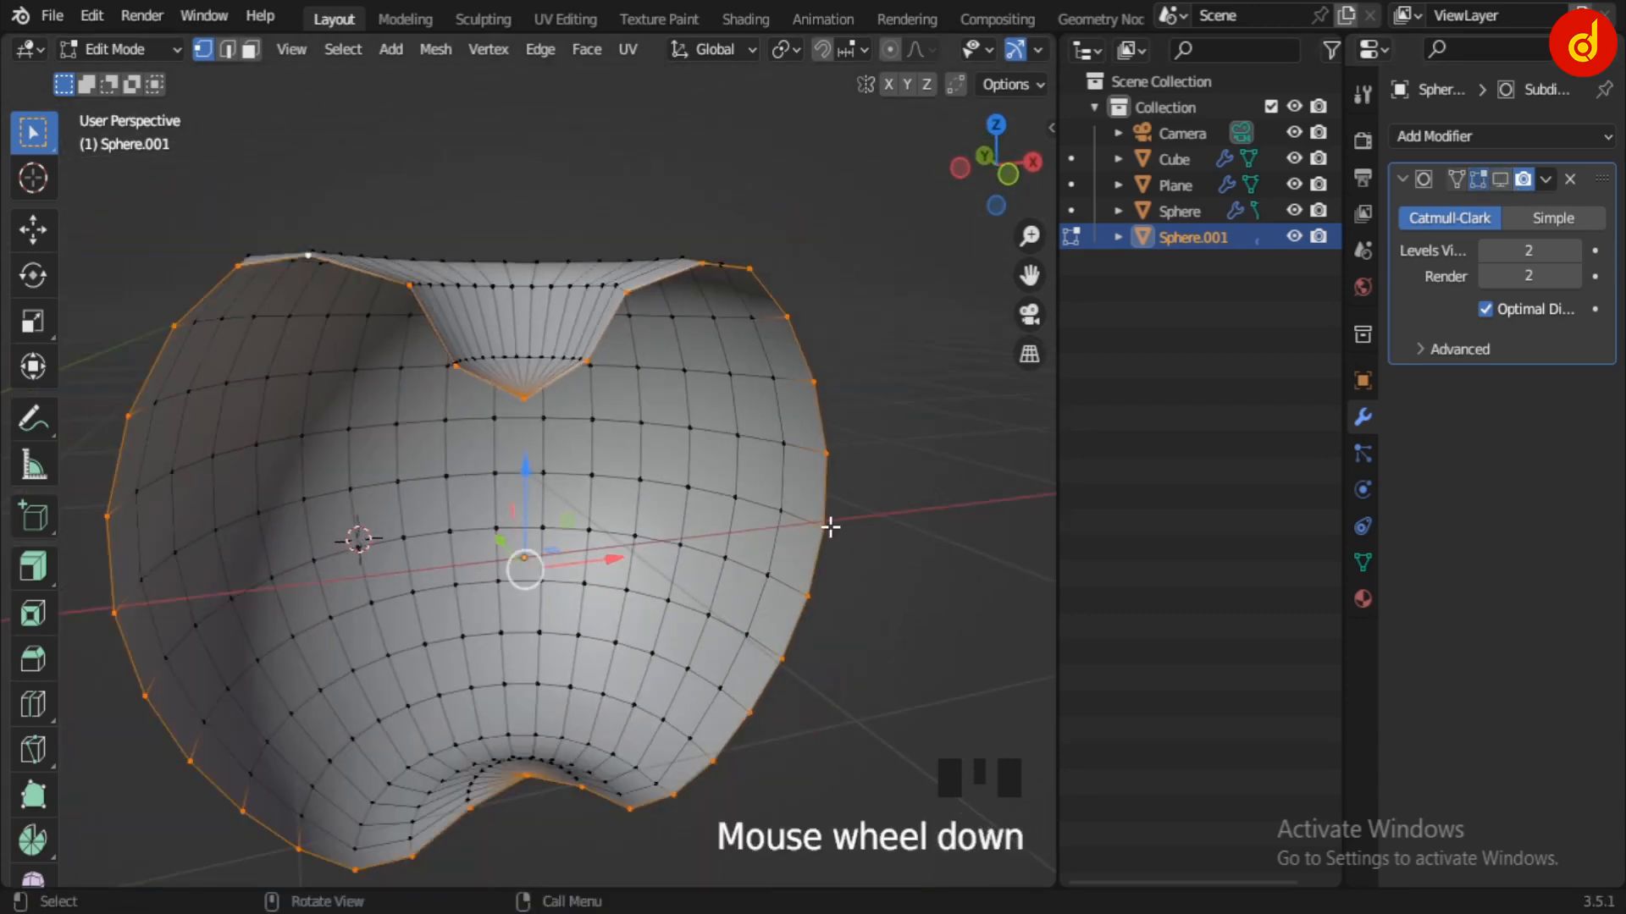
# Step: Fill the cut opening with a face and inset it by about 0.058 m
pyautogui.press('f')
pyautogui.press('i')
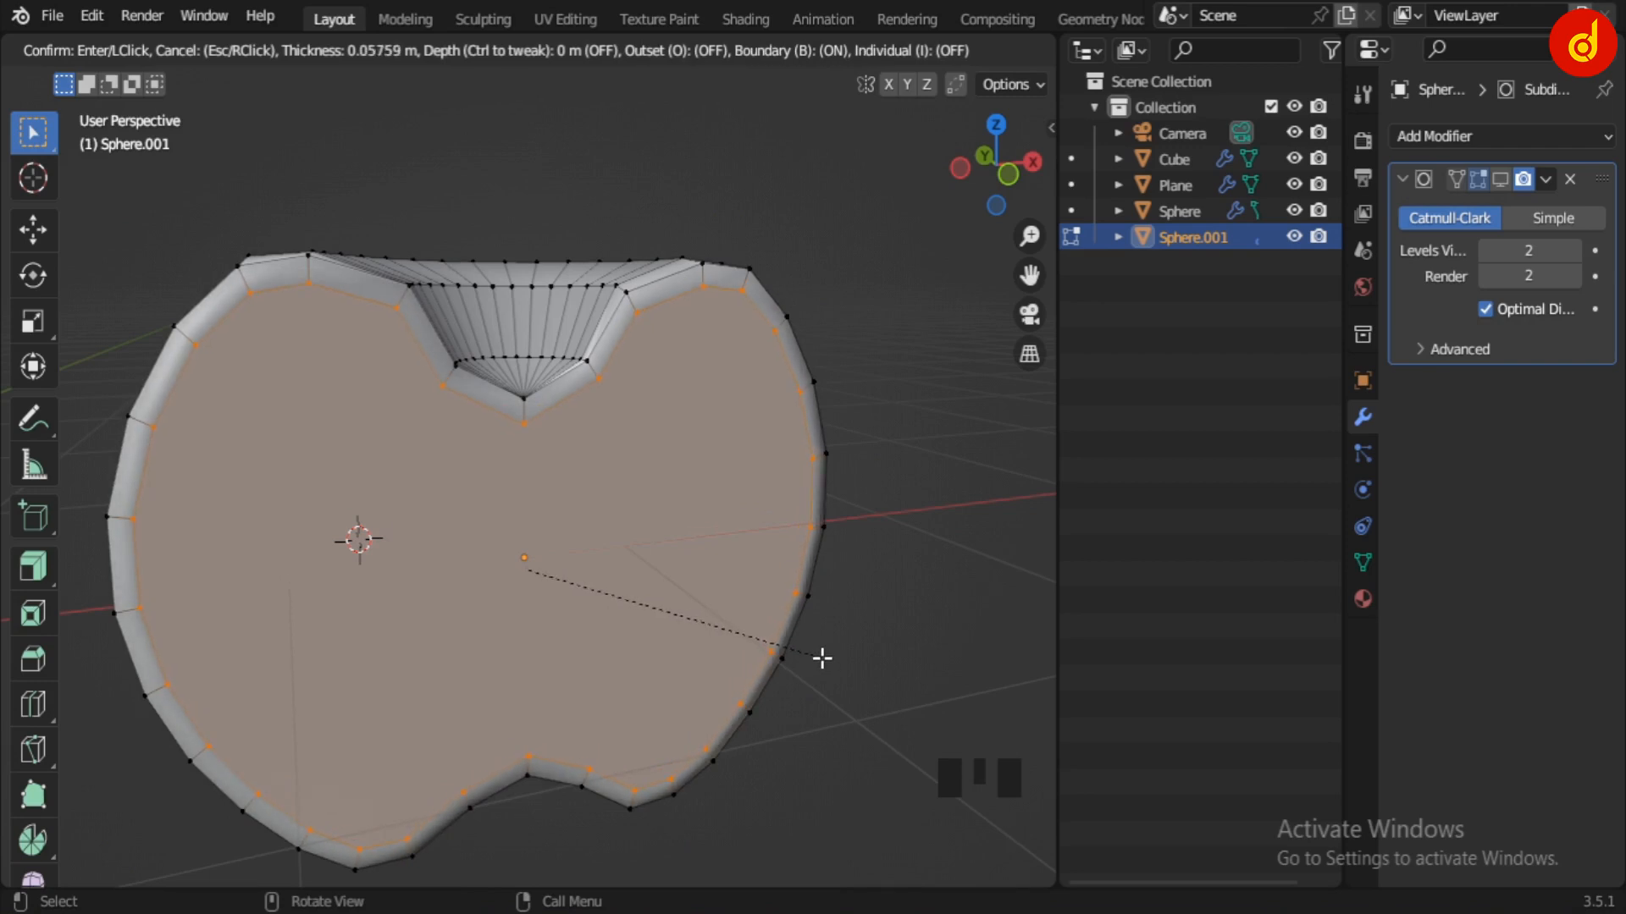
pyautogui.click(821, 653)
# Step: Extrude the inset cut face about 0.027 m inward into the apple half
pyautogui.moveTo(633, 657); pyautogui.dragTo(664, 697, button='middle')
pyautogui.press('e')
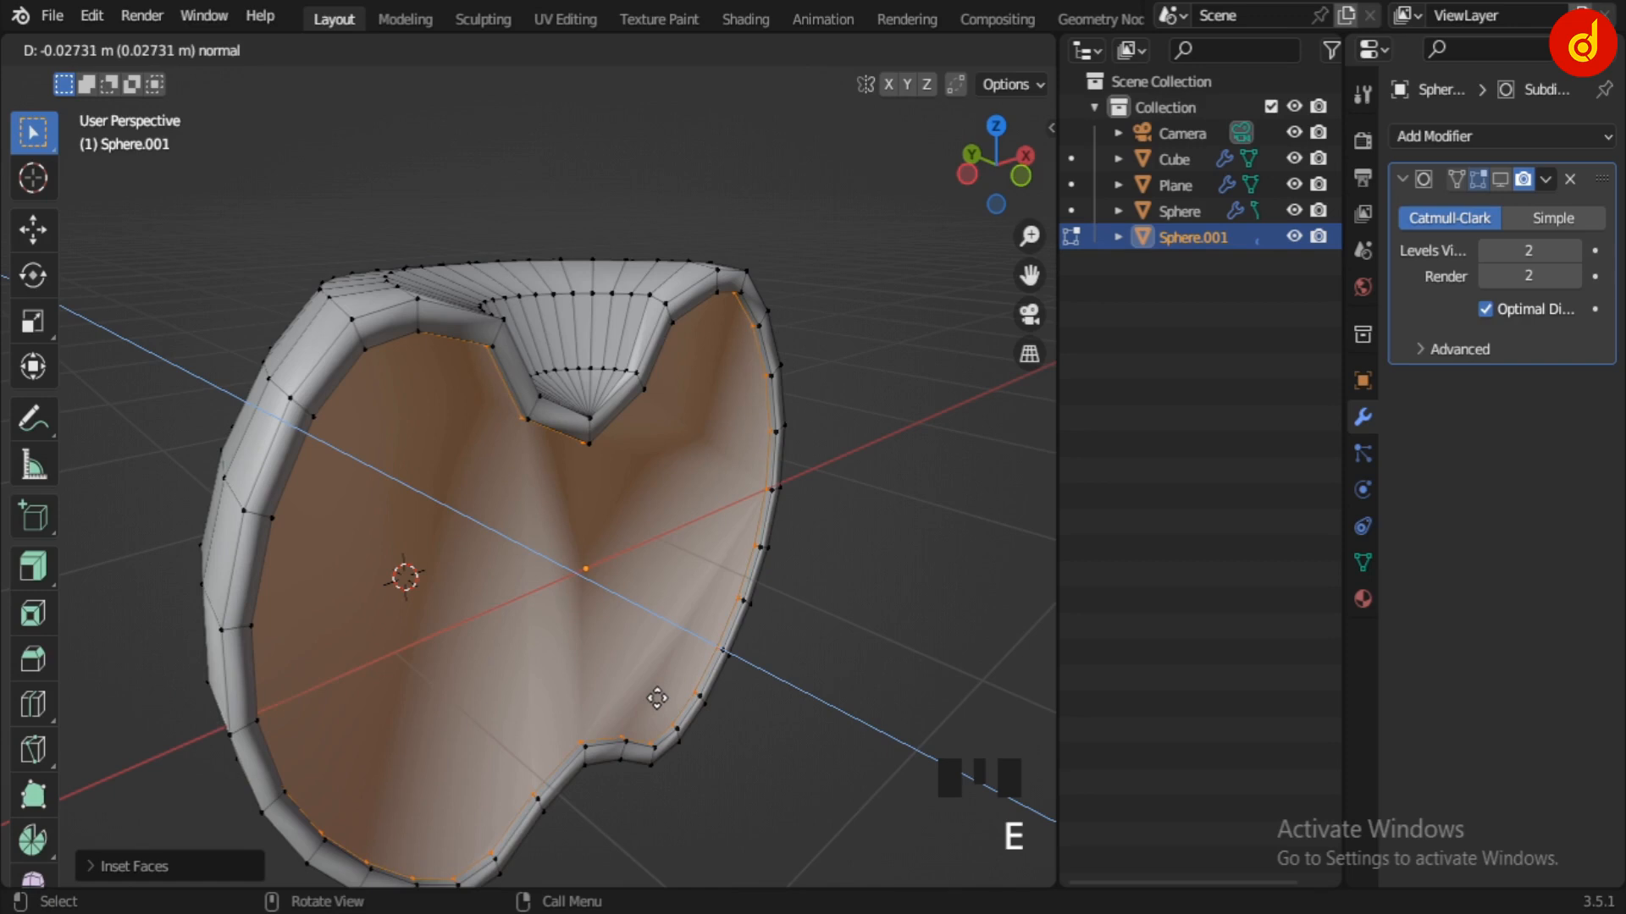
pyautogui.click(657, 698)
# Step: Show the subdivision preview in Object Mode and examine the filled cut face and its rim
pyautogui.press('Tab')
pyautogui.click(1499, 179)
pyautogui.moveTo(930, 613); pyautogui.dragTo(708, 676, button='middle')
pyautogui.scroll(-4, 717, 567)
pyautogui.scroll(5, 645, 502)
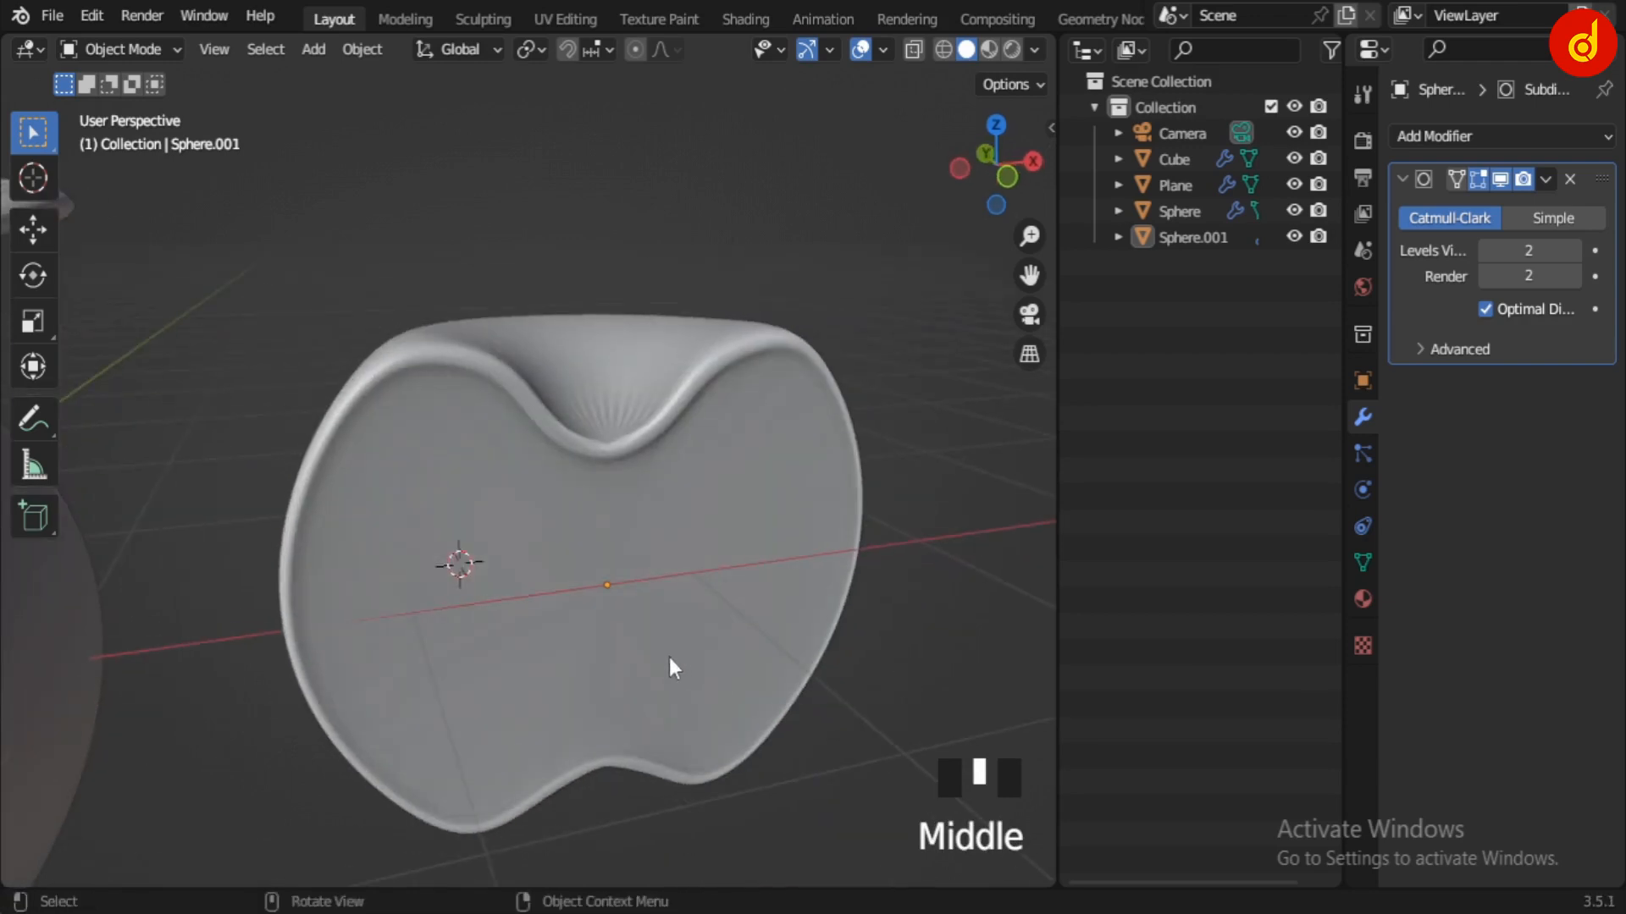
pyautogui.press('KP_1')
pyautogui.scroll(-4, 677, 668)
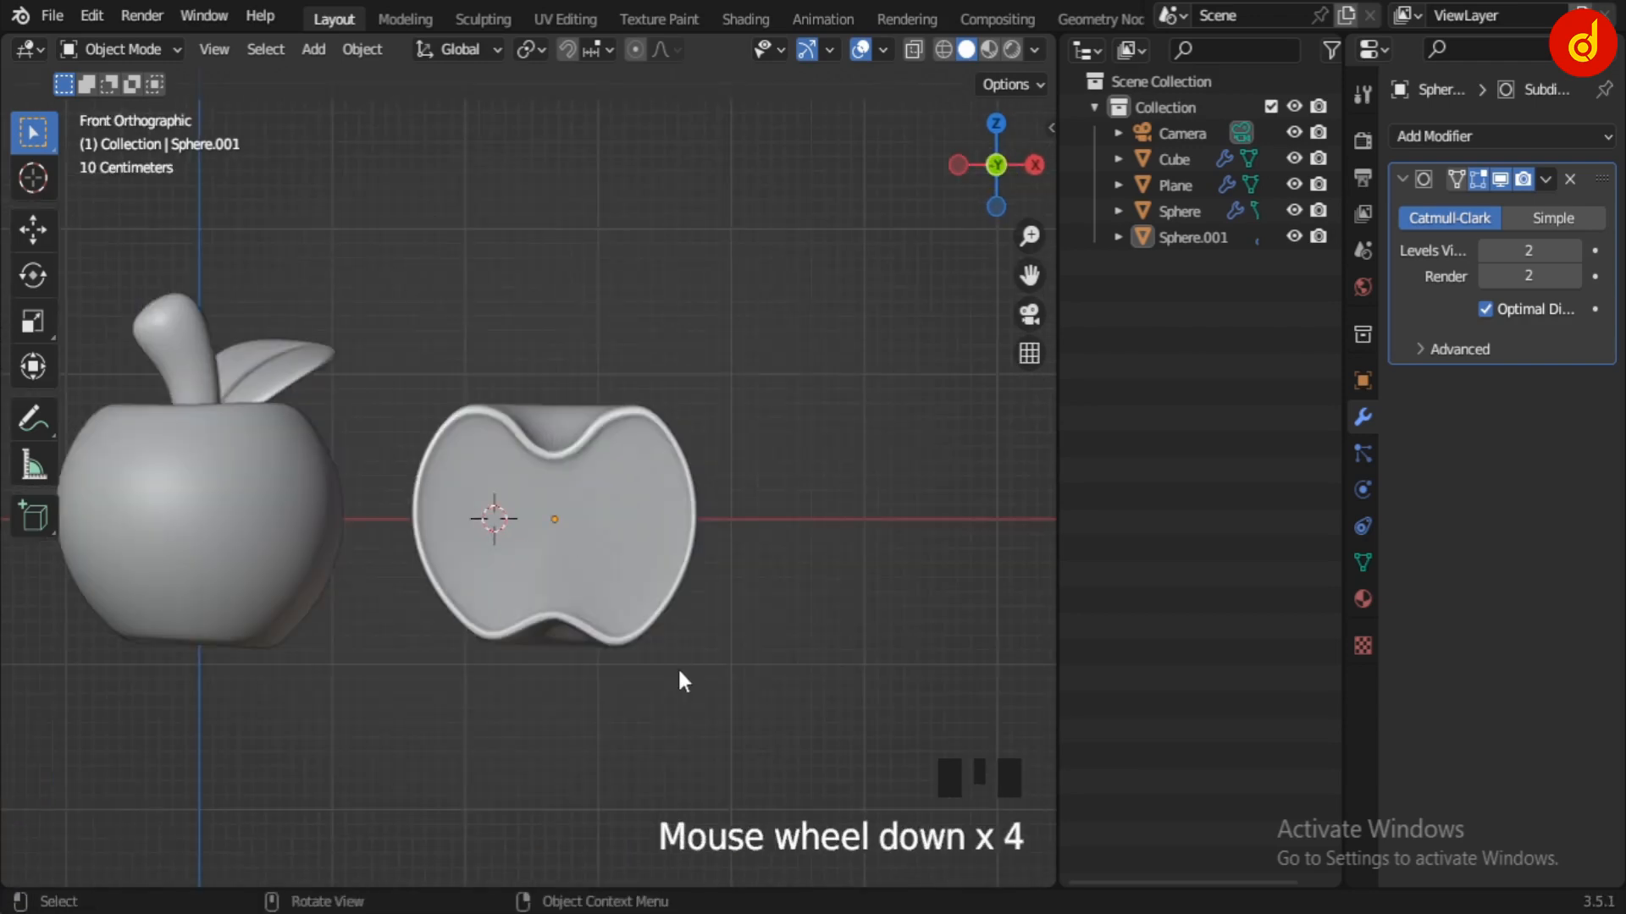
pyautogui.scroll(6, 677, 667)
pyautogui.keyDown('shift'); pyautogui.moveTo(682, 657); pyautogui.dragTo(501, 708, button='middle'); pyautogui.keyUp('shift')
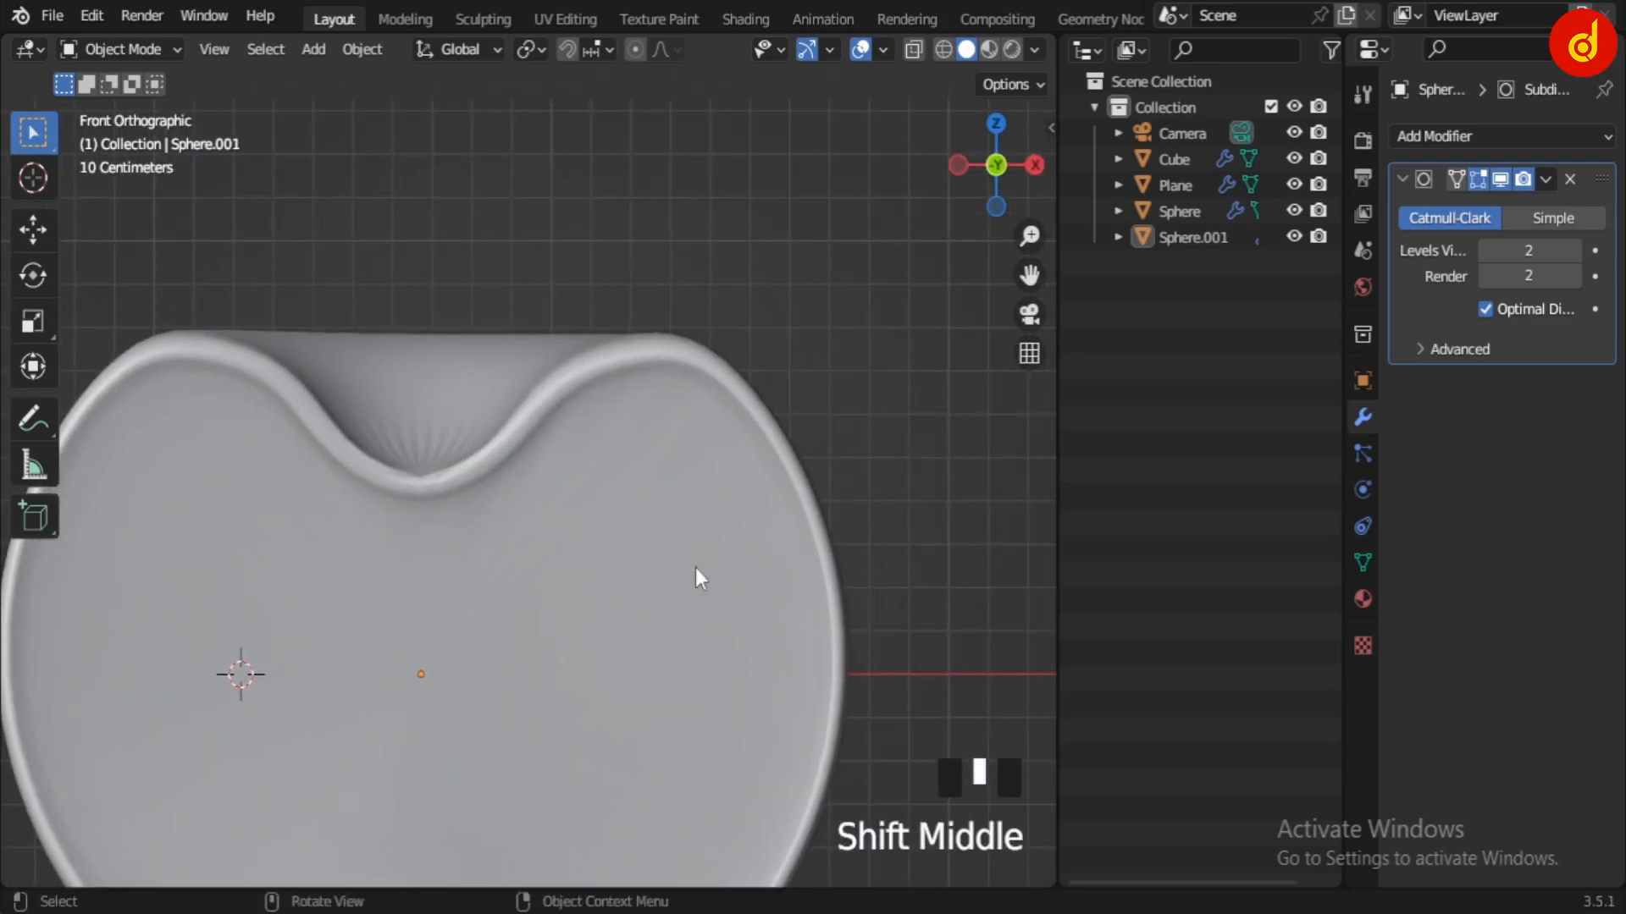
# Step: Undo the extrusion, inset and fill of the cut face, and hide the subdivision preview
pyautogui.hotkey('ctrl', 'z')
pyautogui.hotkey('ctrl', 'z')
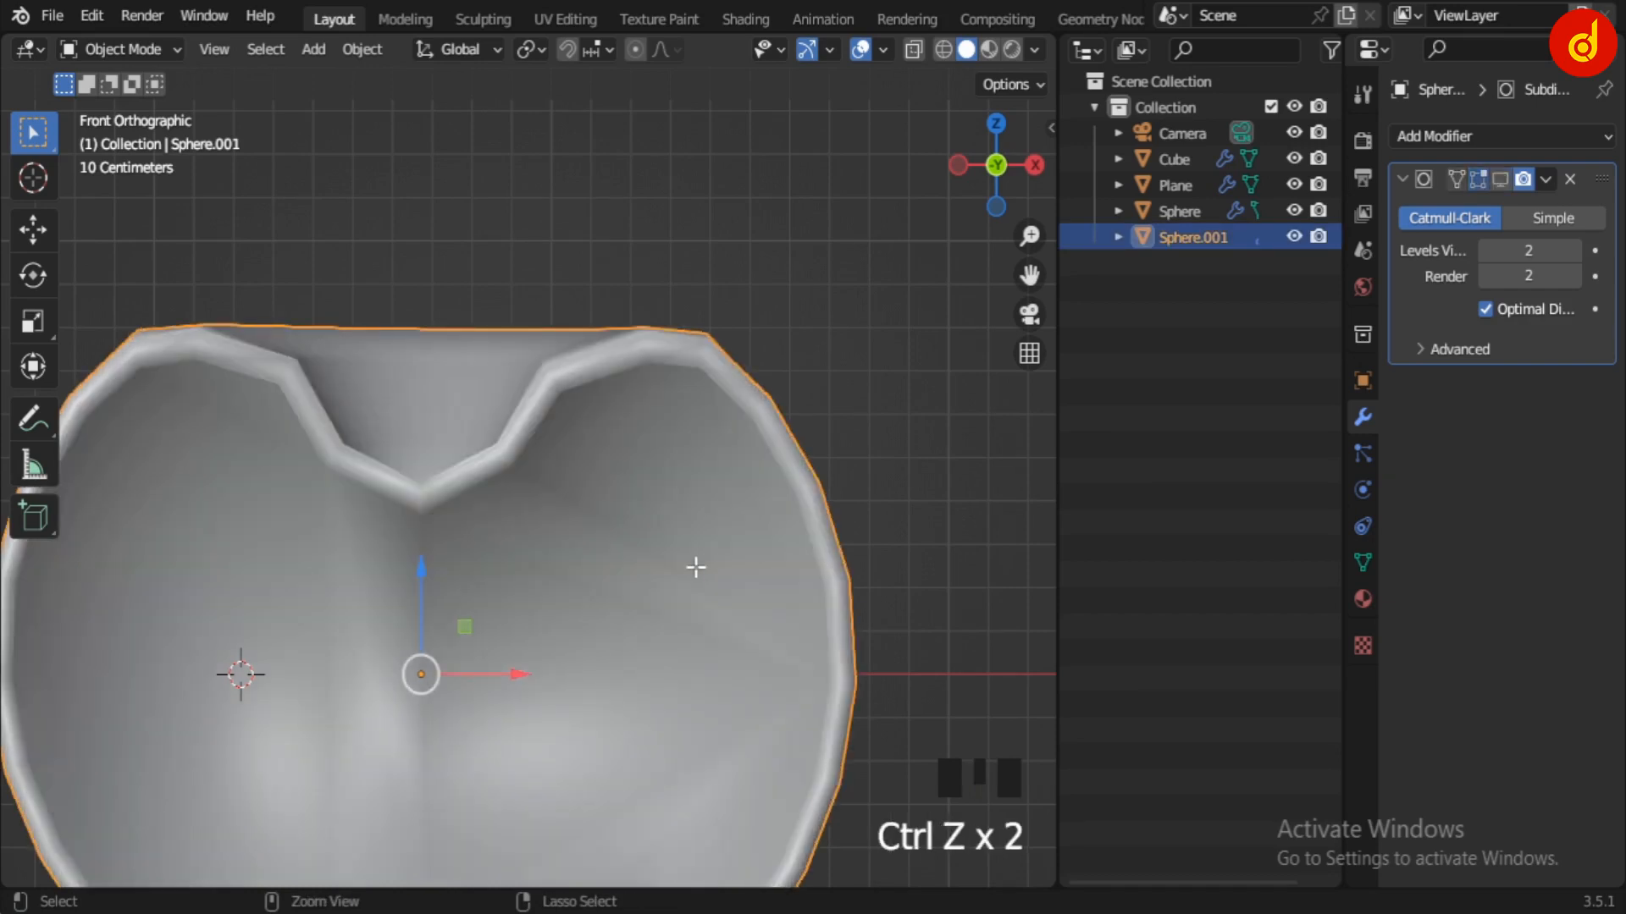
pyautogui.hotkey('ctrl', 'z')
pyautogui.hotkey('ctrl', 'z')
pyautogui.hotkey('ctrl', 'z')
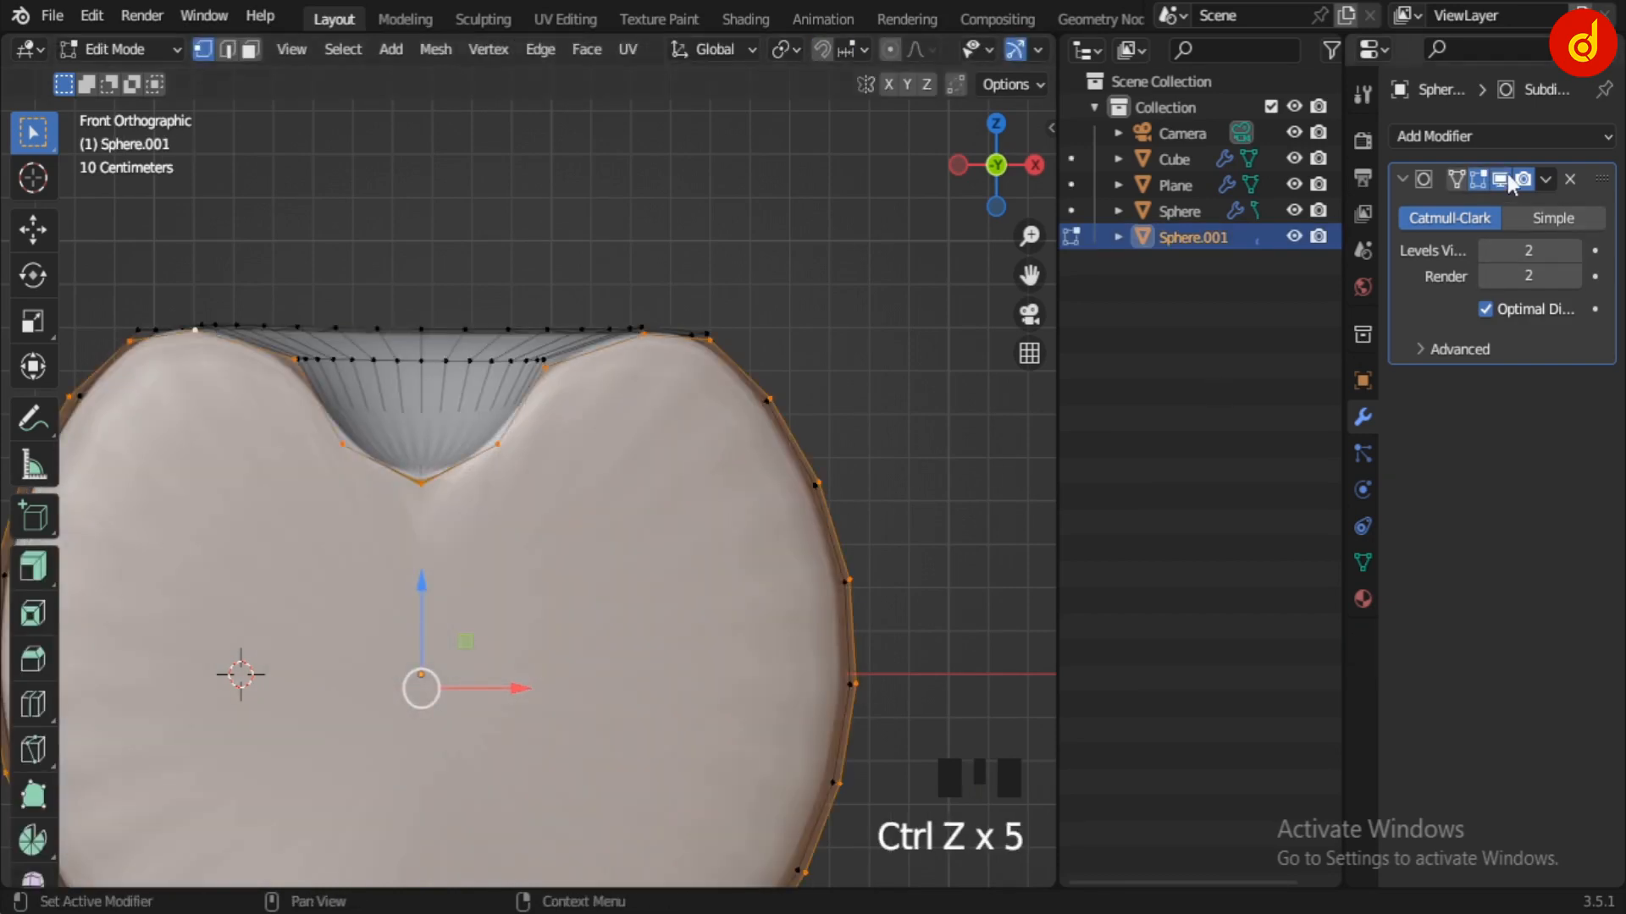
pyautogui.click(1507, 180)
pyautogui.hotkey('ctrl', 'z')
pyautogui.scroll(4, 941, 434)
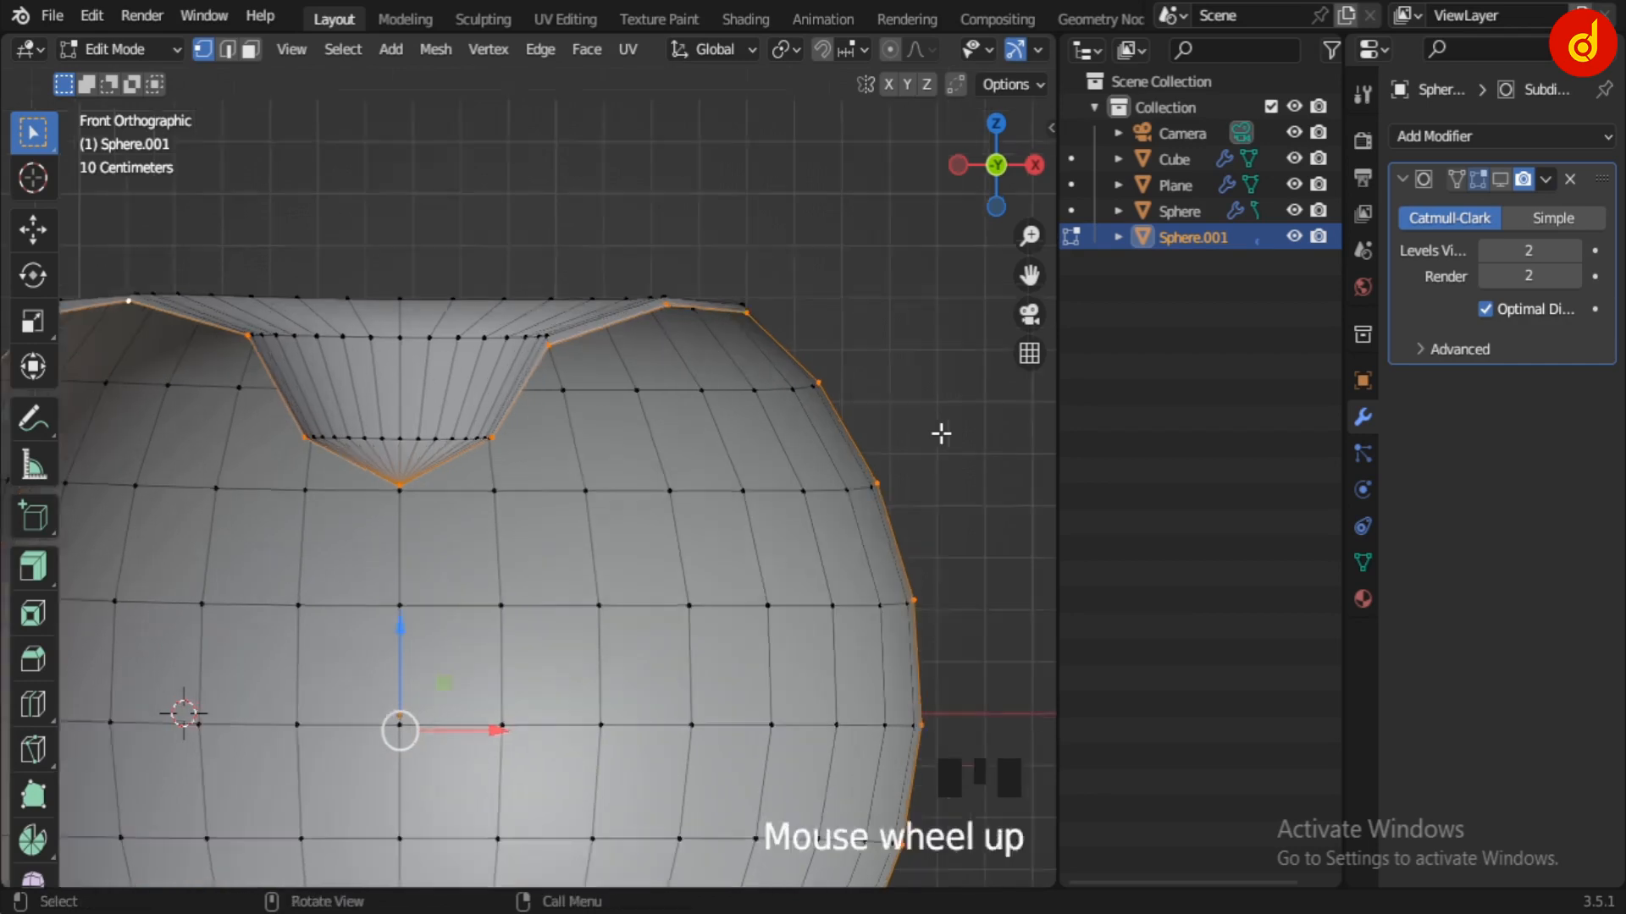
# Step: Move the cut-edge vertices on both sides of the upper dimple outward and down, the second one by about 0.025 m
pyautogui.press('g')
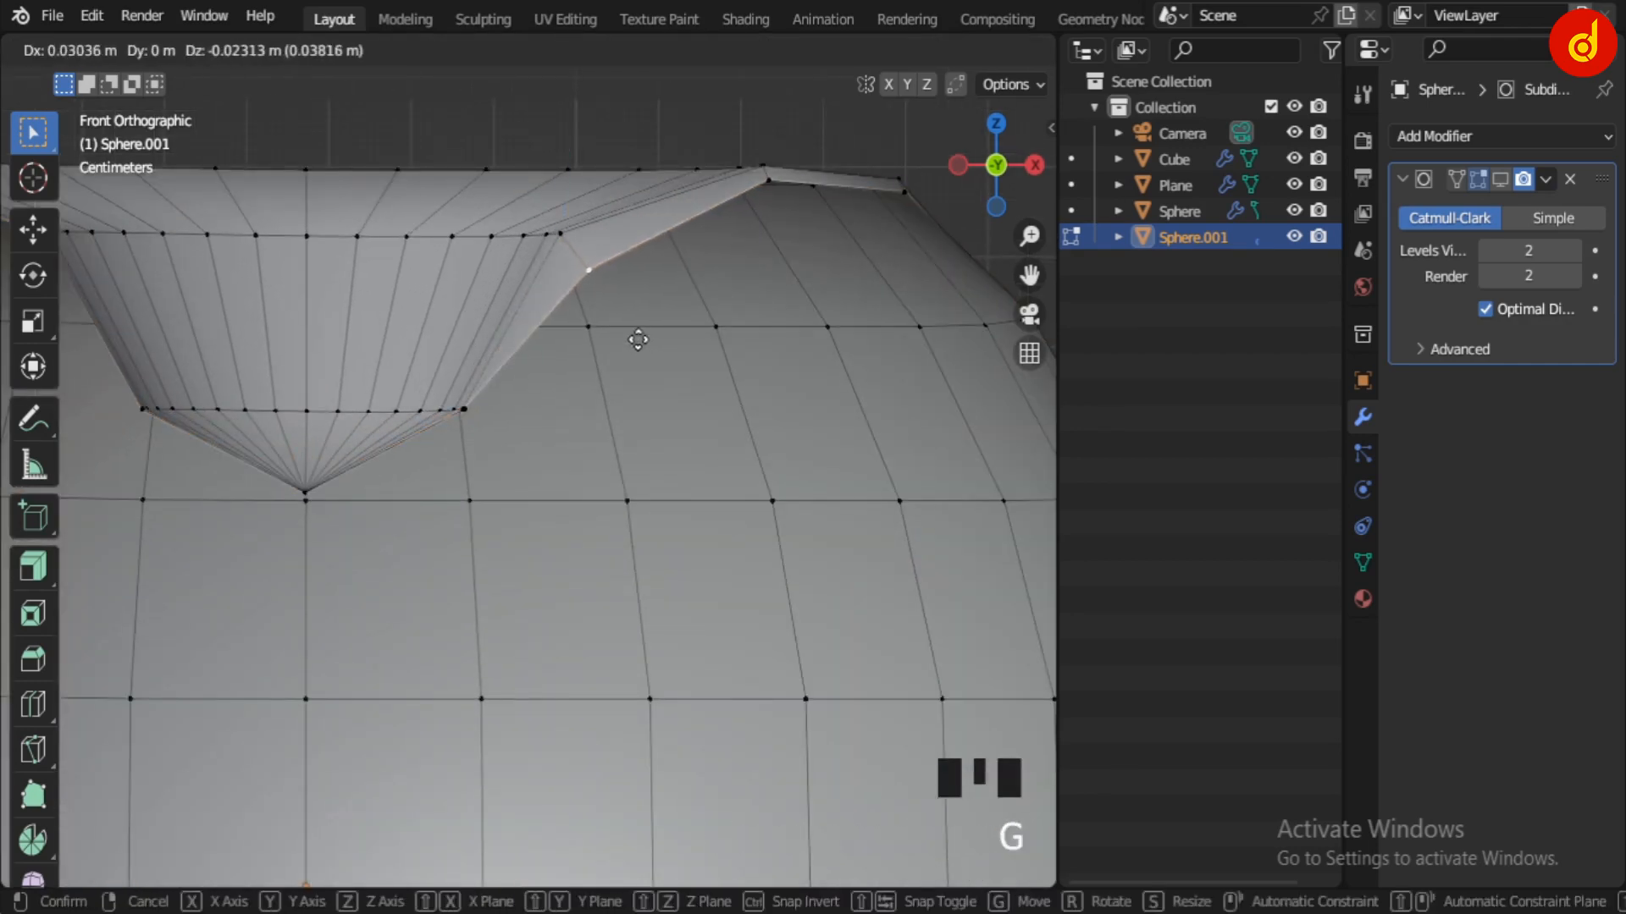
pyautogui.click(624, 328)
pyautogui.keyDown('shift'); pyautogui.moveTo(621, 327); pyautogui.dragTo(425, 436, button='middle'); pyautogui.keyUp('shift')
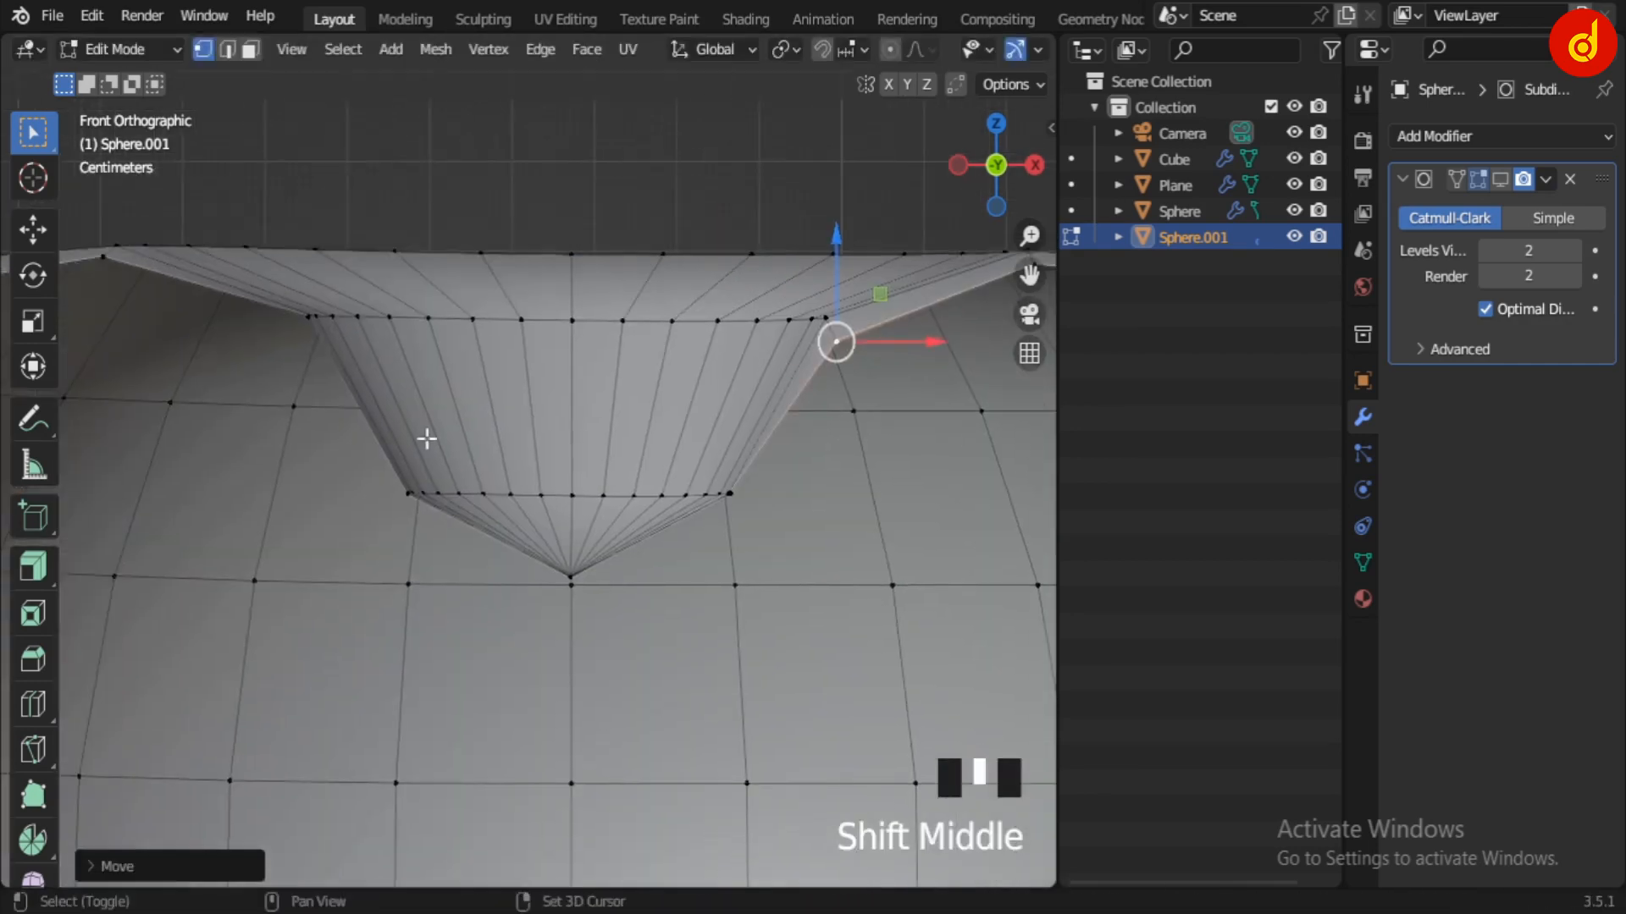
pyautogui.click(288, 342)
pyautogui.press('g')
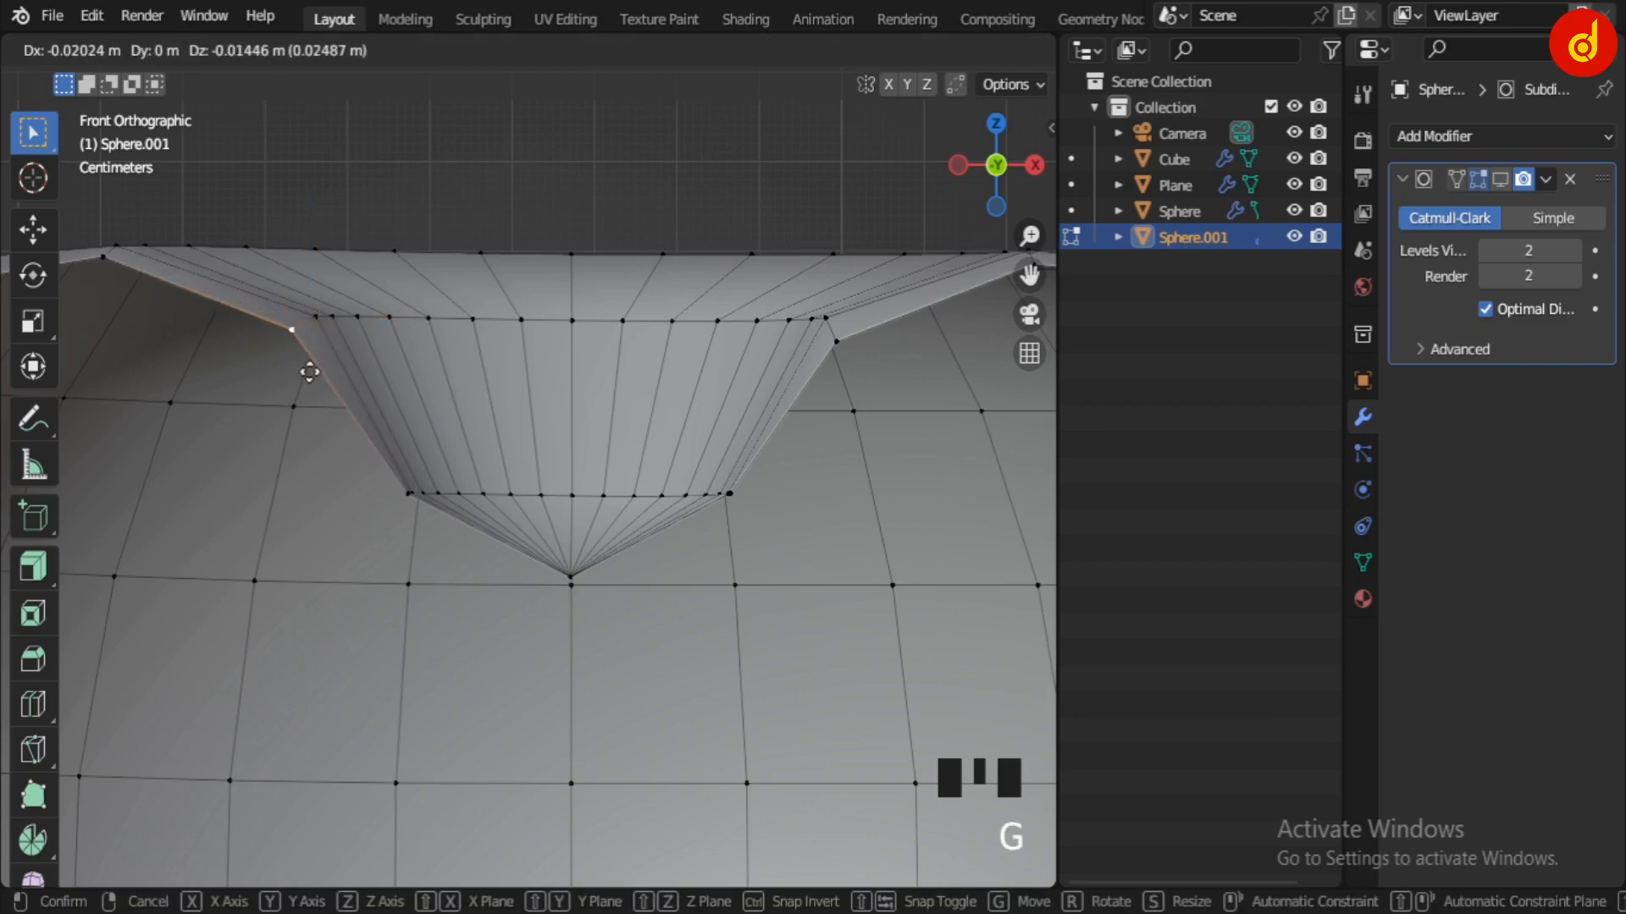
pyautogui.click(309, 372)
# Step: Examine the cut edge down to the lower dimple, including in Object Mode with the subdivision preview shown
pyautogui.scroll(-2, 363, 370)
pyautogui.keyDown('shift'); pyautogui.moveTo(918, 471); pyautogui.dragTo(964, 267, button='middle'); pyautogui.keyUp('shift')
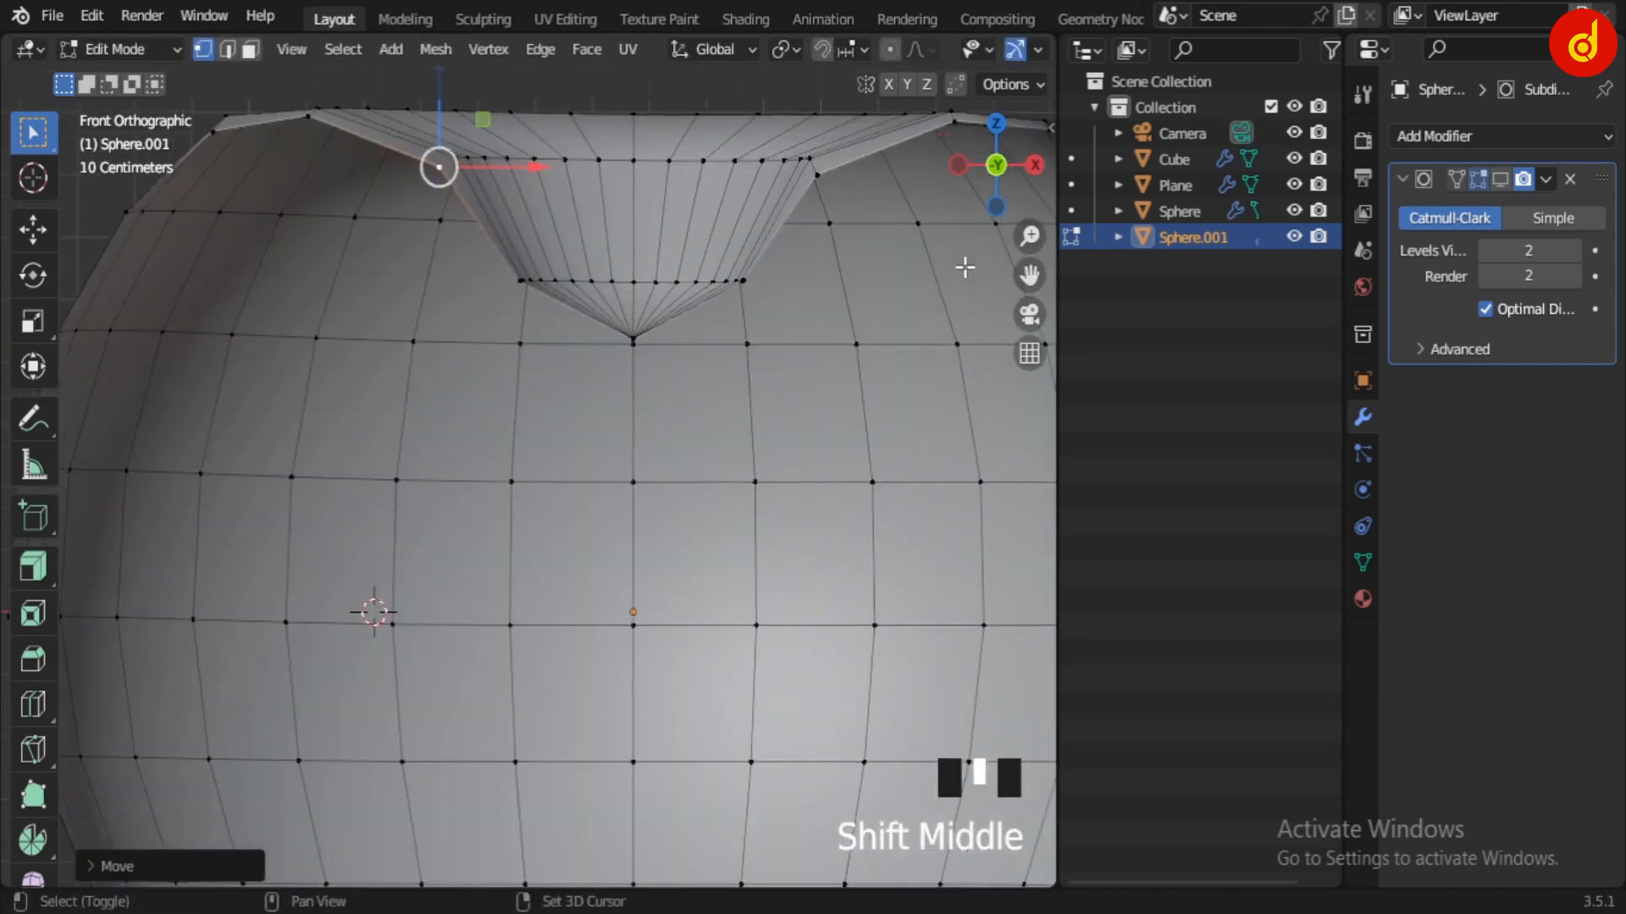
pyautogui.scroll(2, 700, 461)
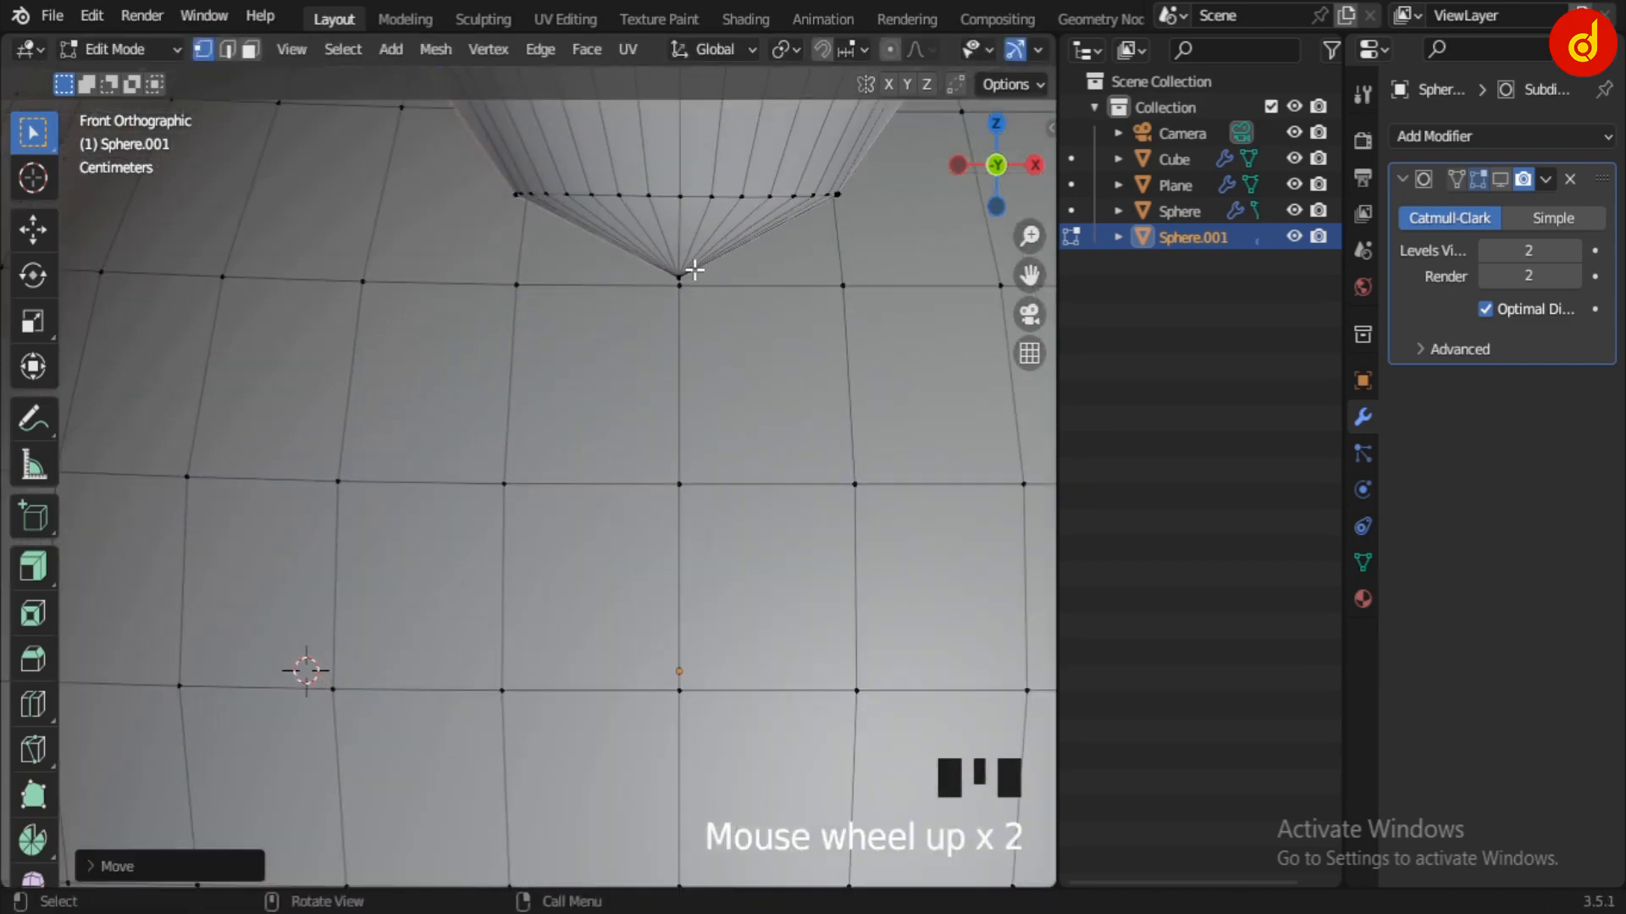
pyautogui.scroll(-4, 694, 270)
pyautogui.keyDown('shift'); pyautogui.moveTo(661, 643); pyautogui.dragTo(654, 320, button='middle'); pyautogui.keyUp('shift')
pyautogui.scroll(2, 653, 320)
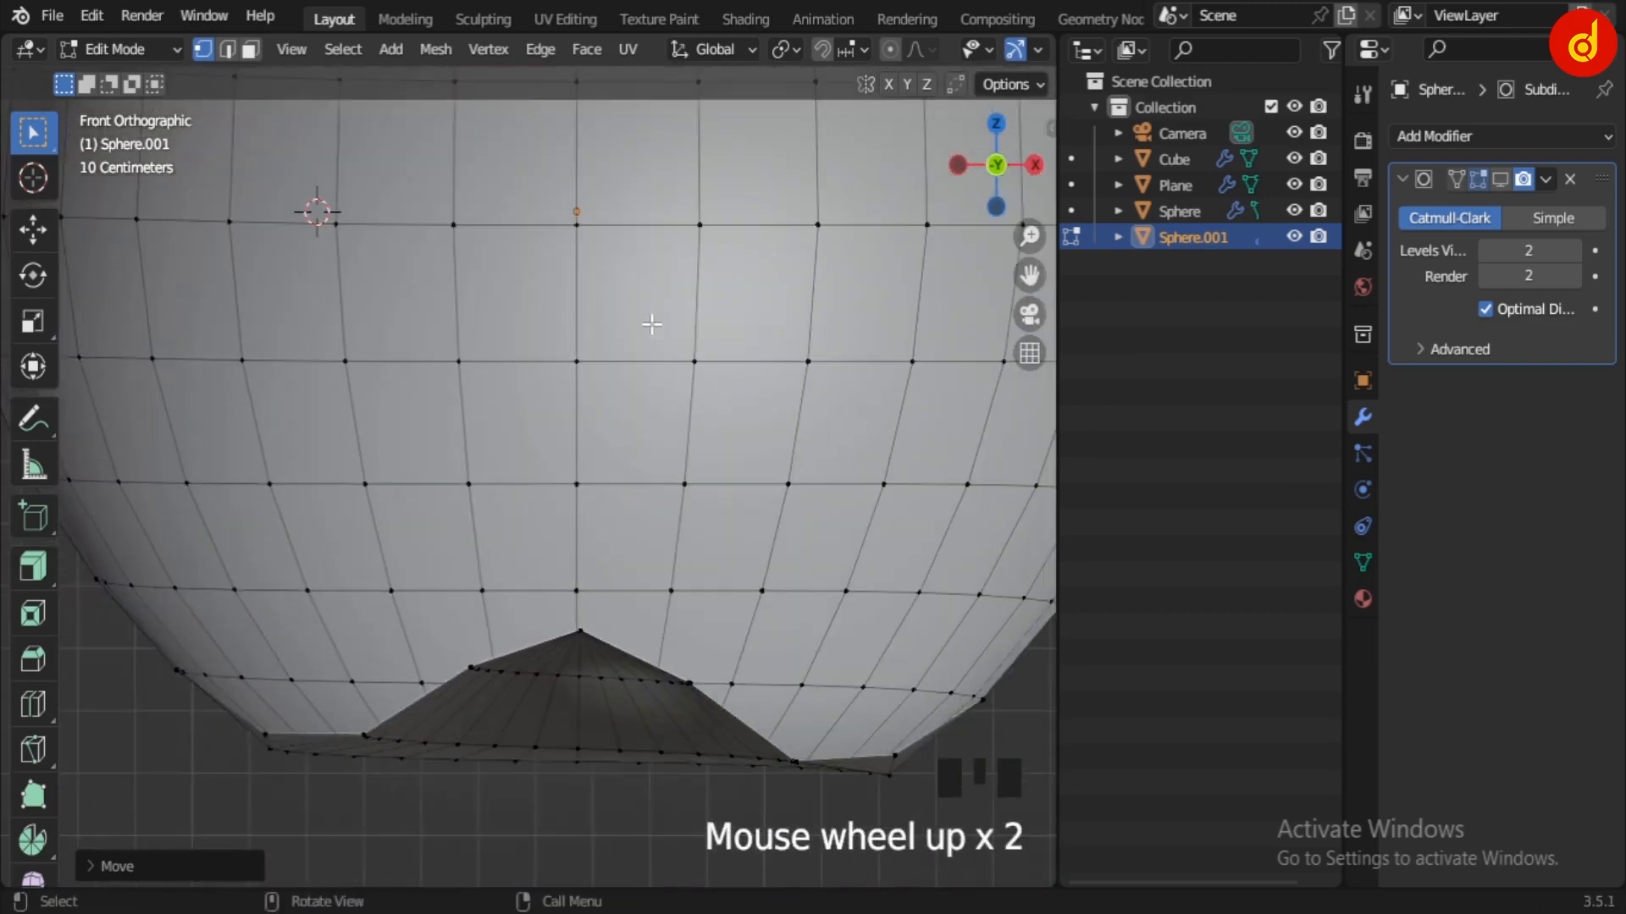
pyautogui.scroll(-4, 654, 320)
pyautogui.click(1500, 179)
pyautogui.keyDown('shift'); pyautogui.moveTo(1070, 337); pyautogui.dragTo(853, 490, button='middle'); pyautogui.keyUp('shift')
pyautogui.press('Tab')
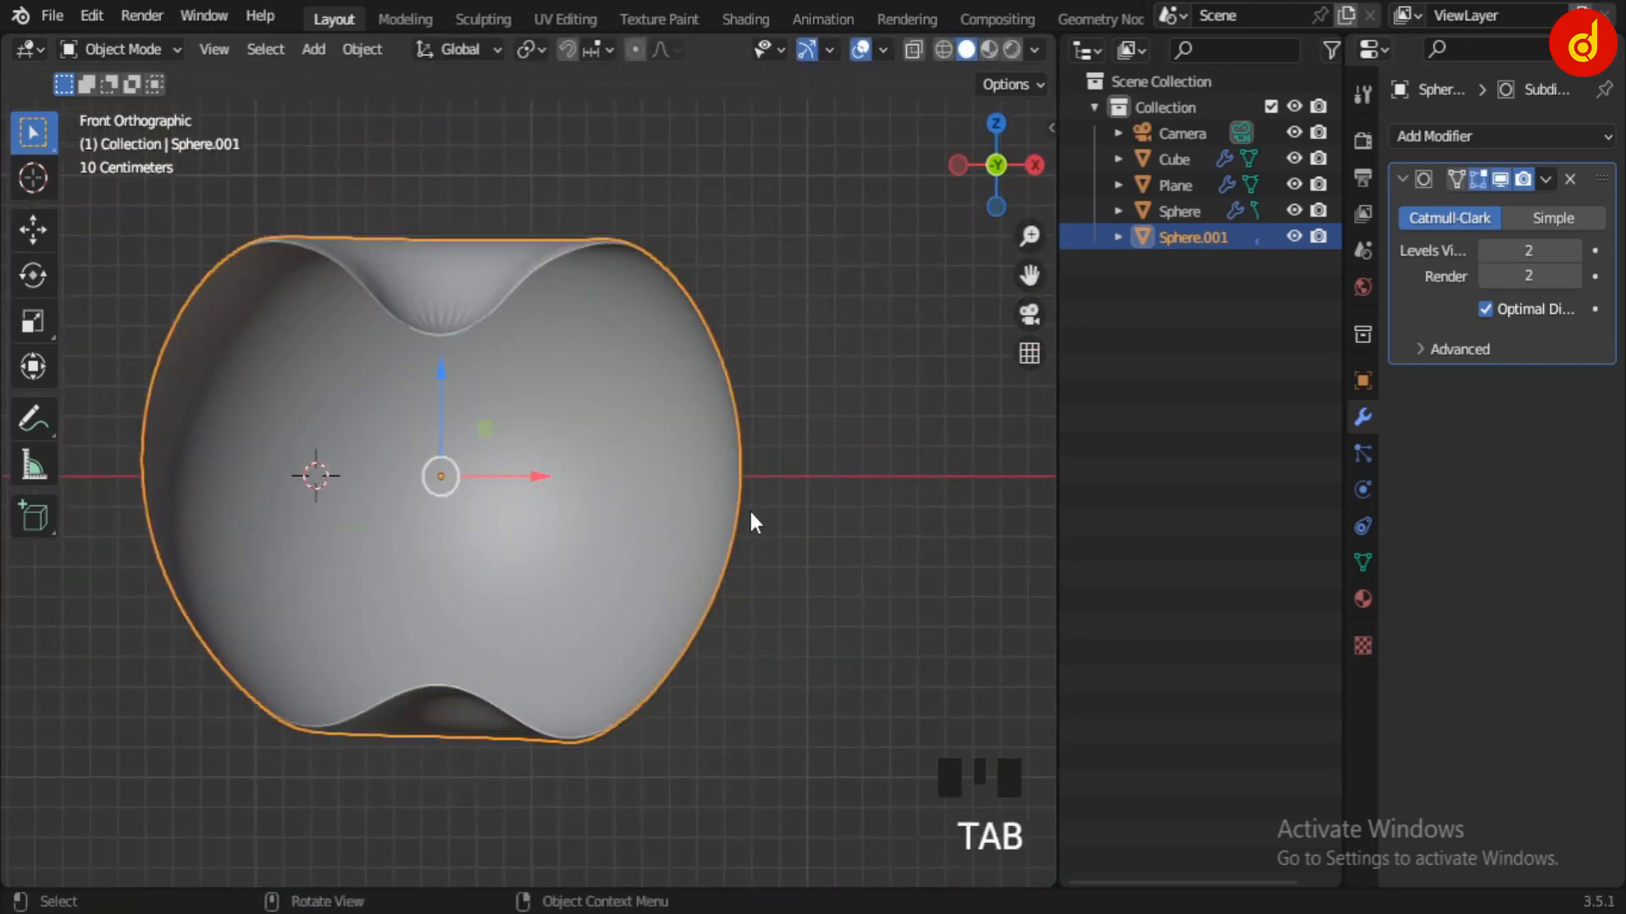
pyautogui.click(827, 557)
pyautogui.click(686, 542)
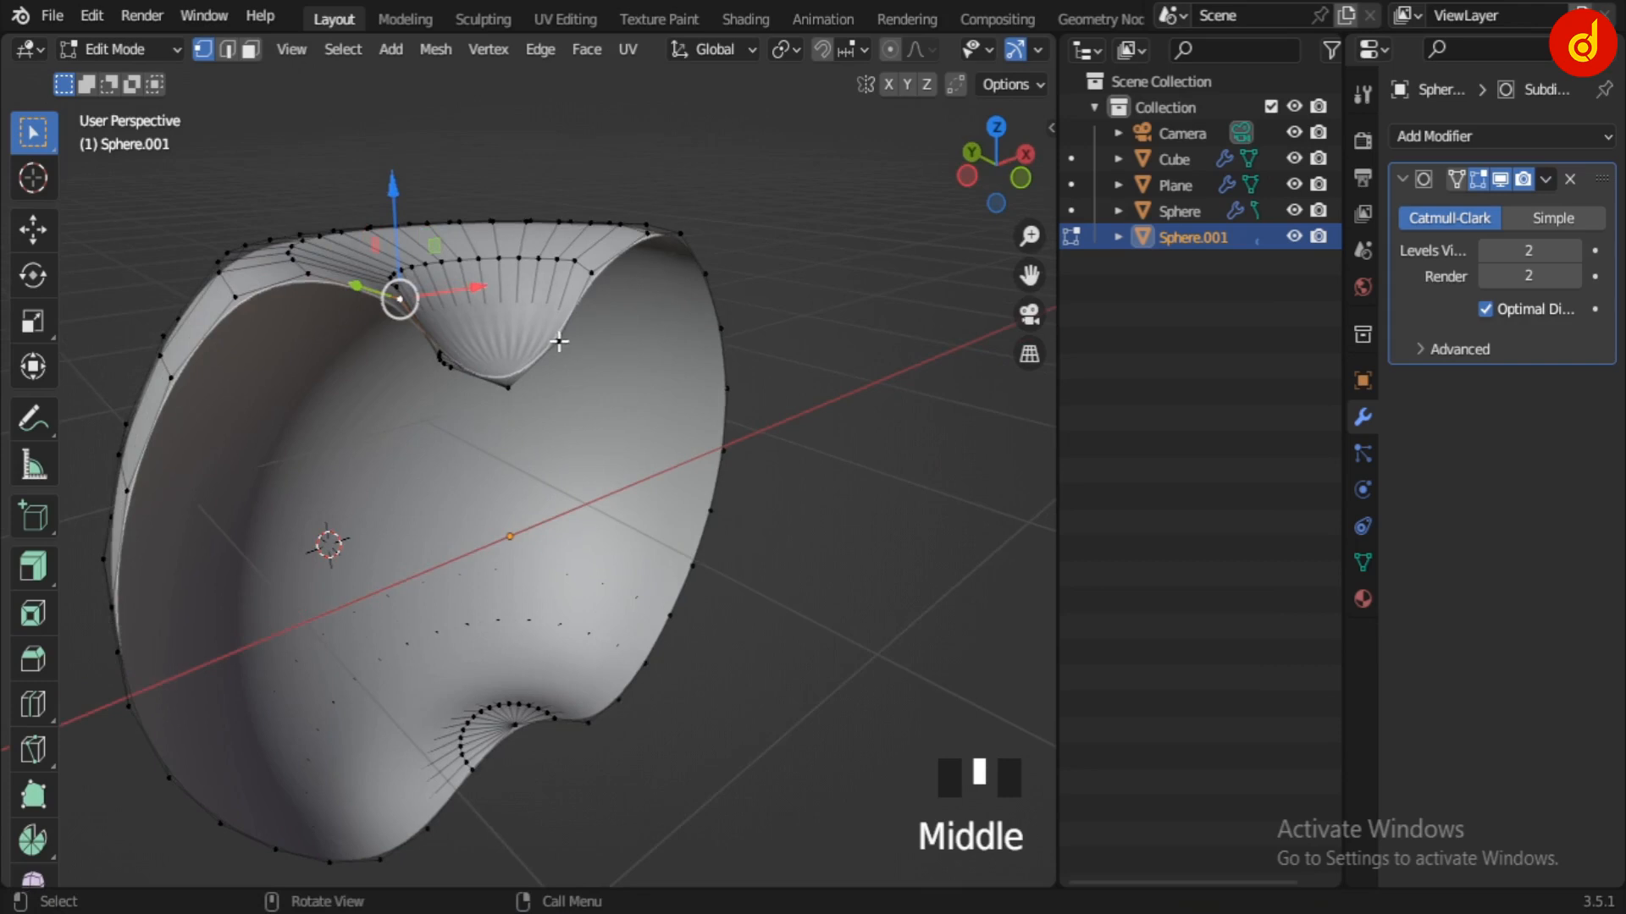
# Step: Fill the cut opening with a face and inset it by about 0.06 m, with the subdivision preview hidden
pyautogui.keyDown('alt'); pyautogui.click(559, 342); pyautogui.keyUp('alt')
pyautogui.press('f')
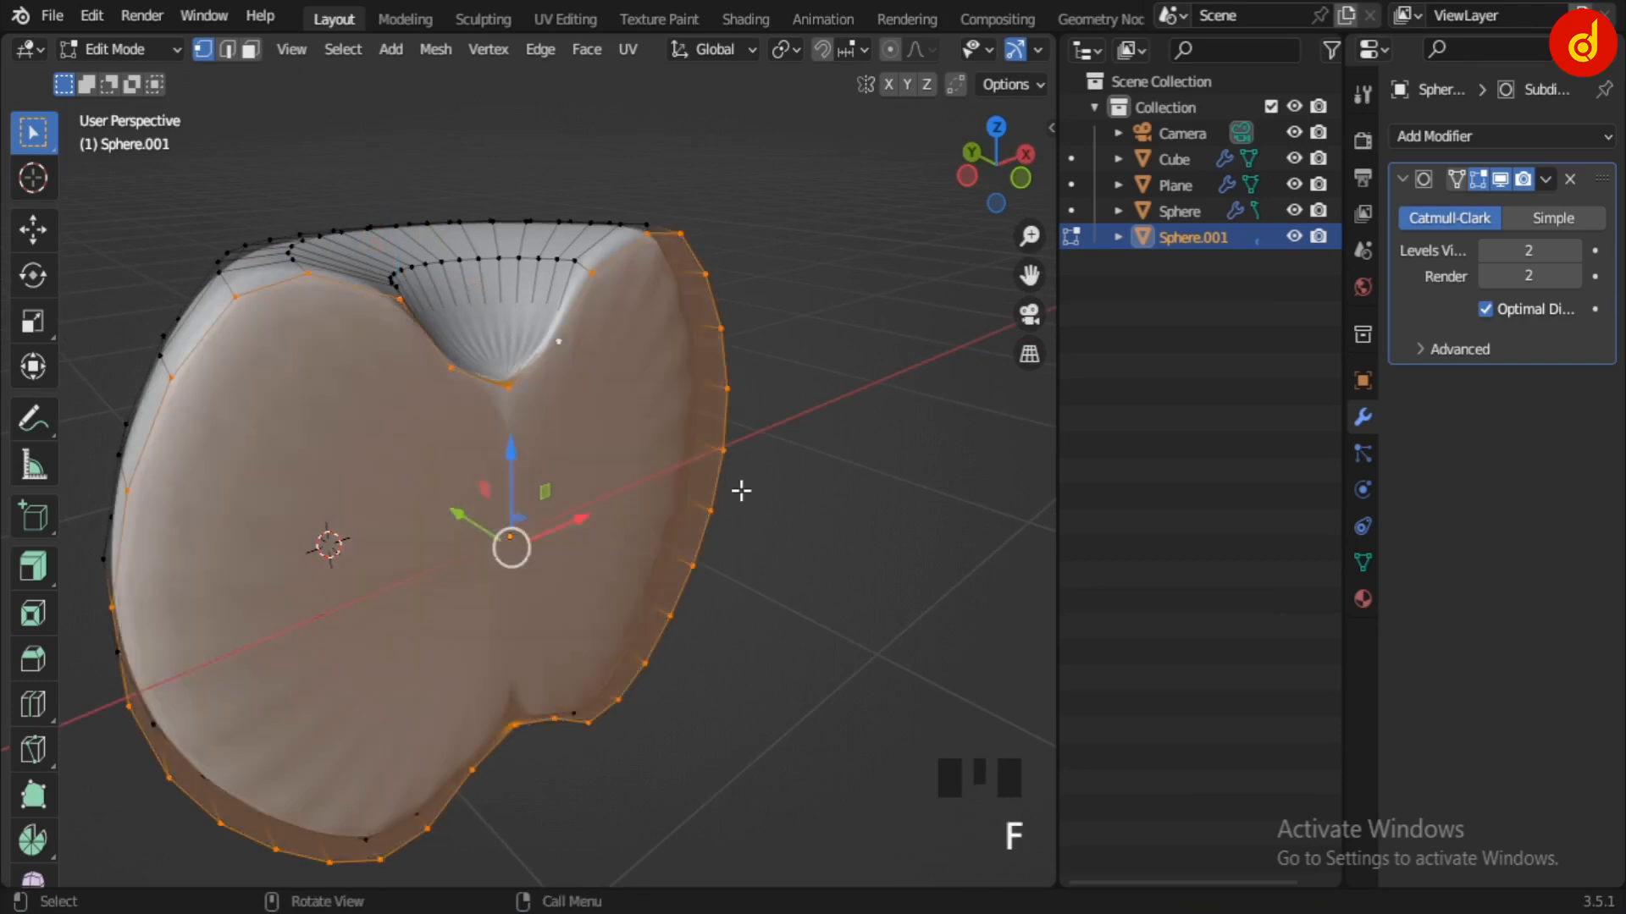
pyautogui.click(1499, 179)
pyautogui.press('i')
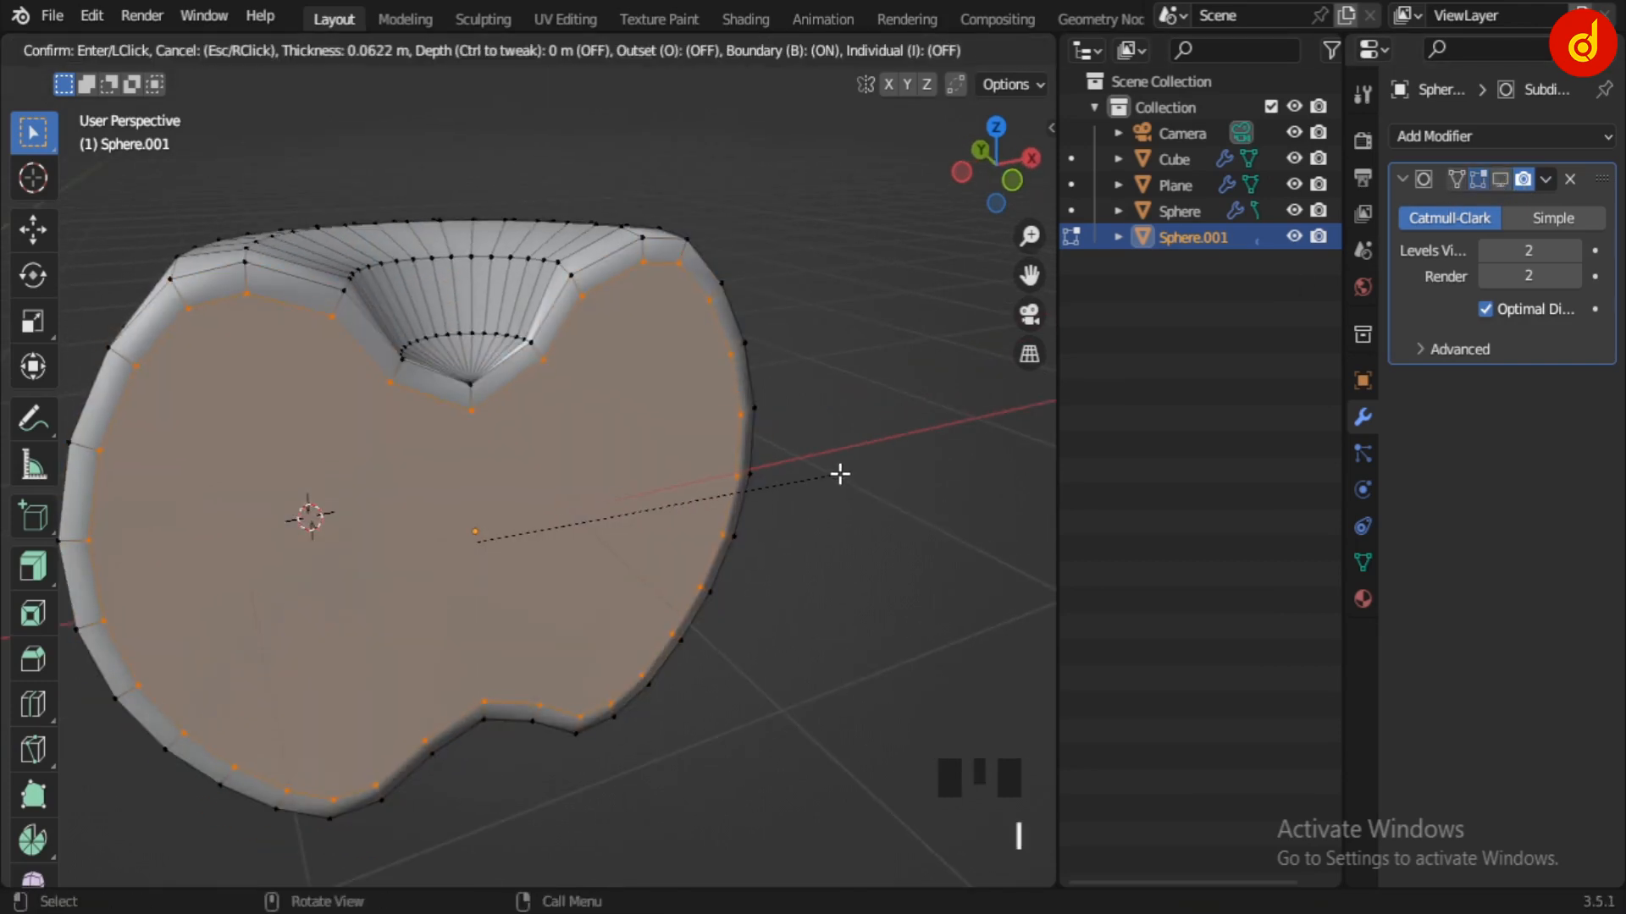
pyautogui.press('shift')
pyautogui.click(816, 472)
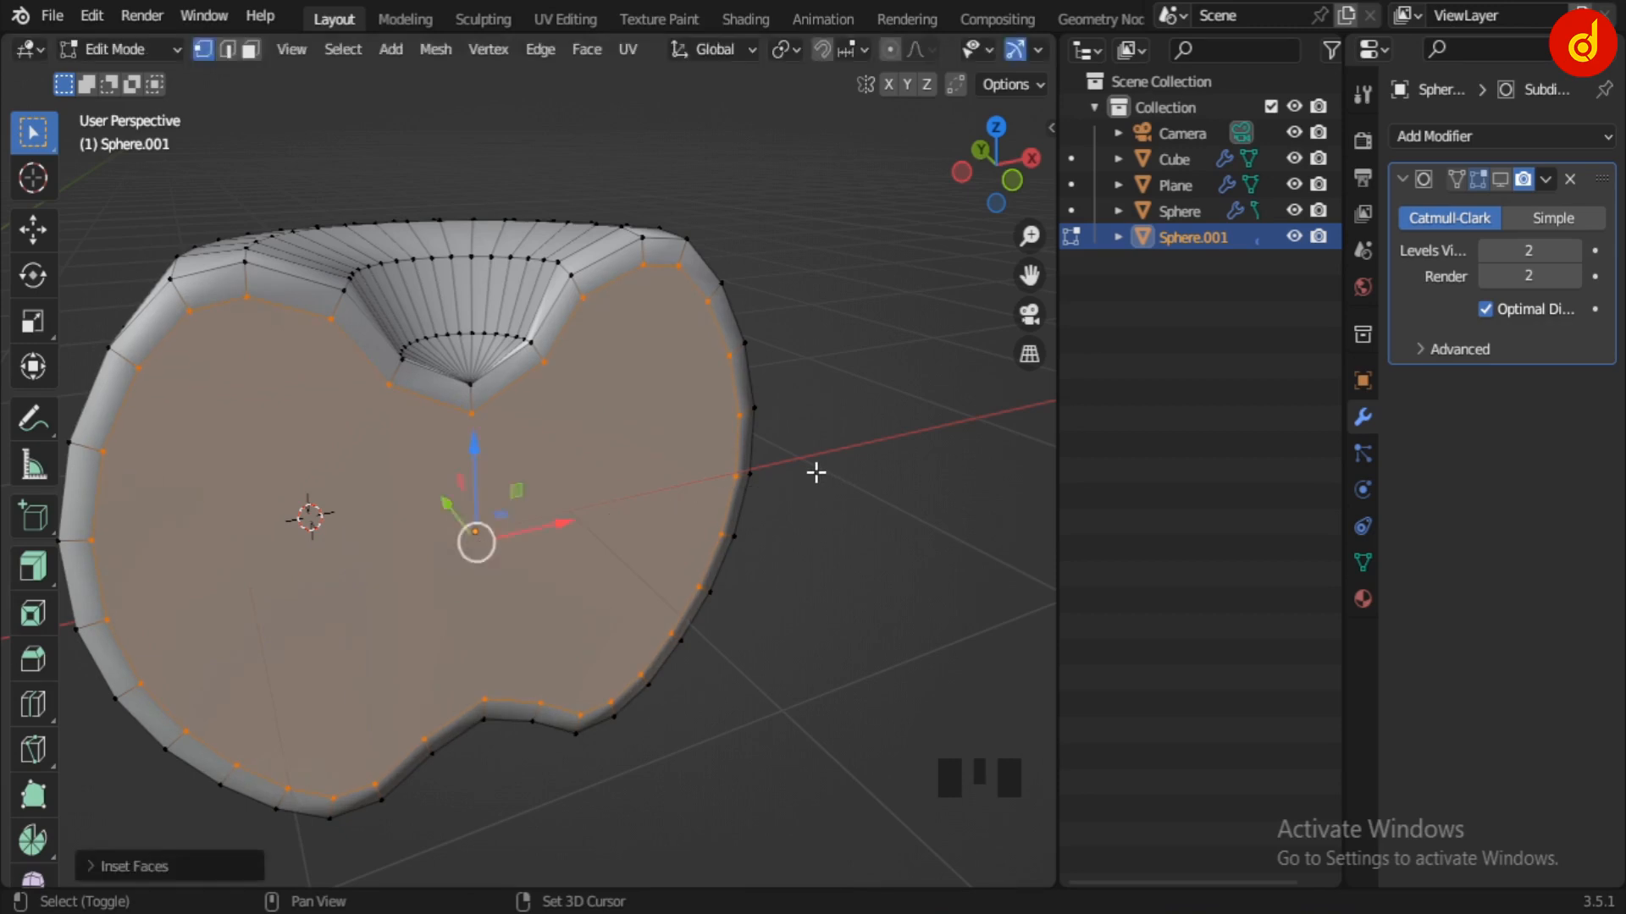
# Step: Extrude the inset cut face about 0.02 m inward into the apple half
pyautogui.moveTo(817, 472); pyautogui.dragTo(670, 604, button='middle')
pyautogui.press('e')
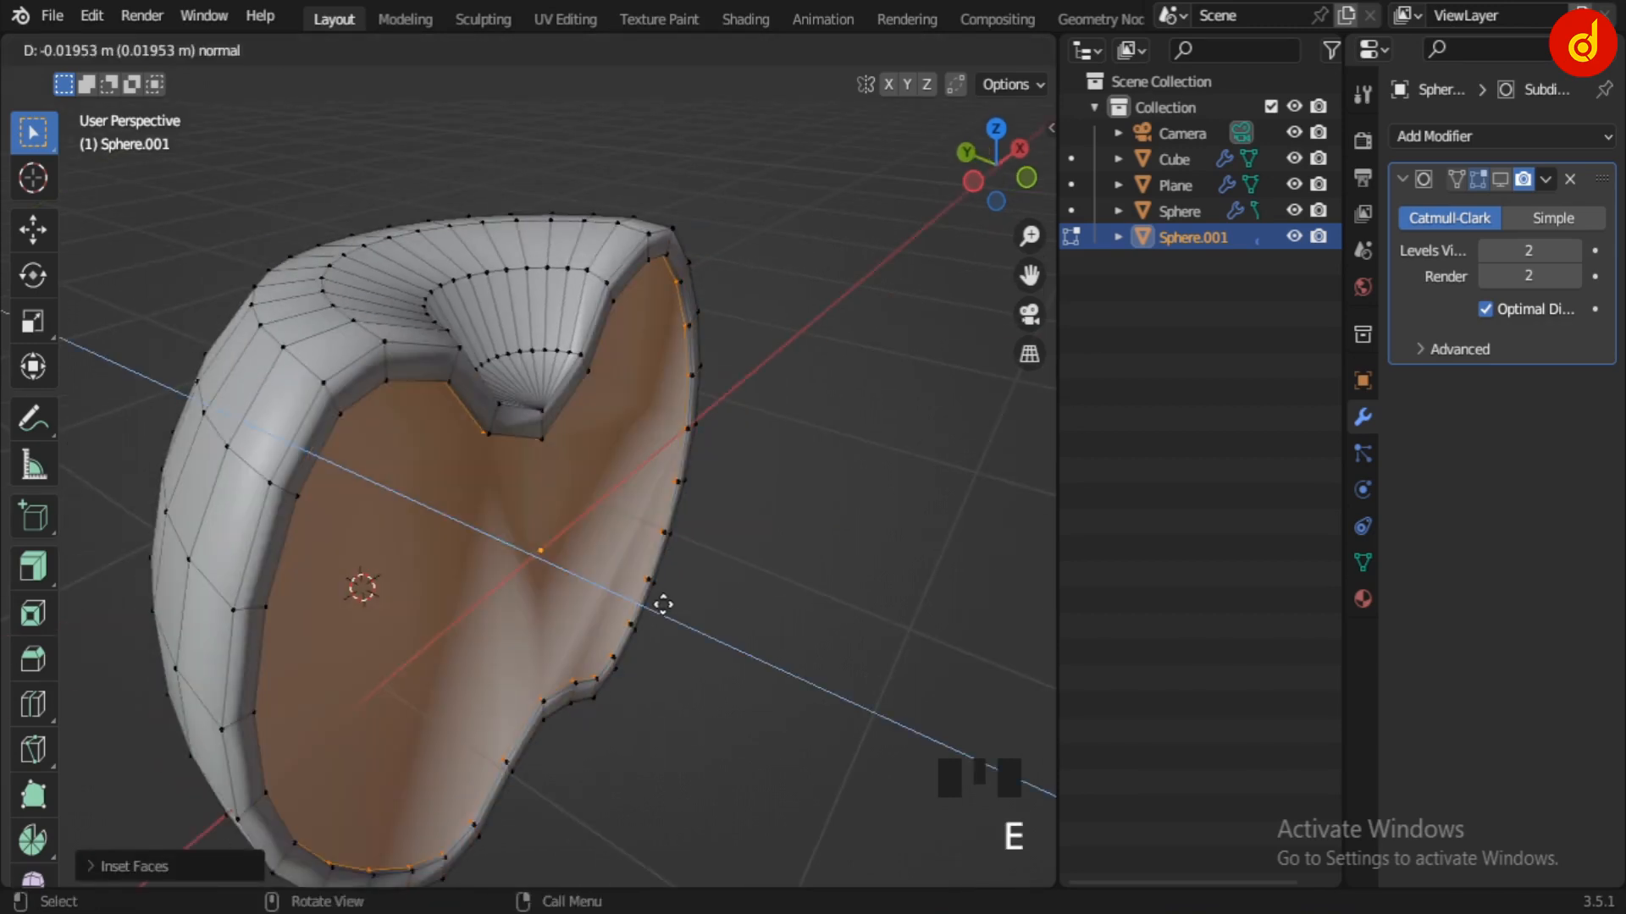
pyautogui.click(661, 604)
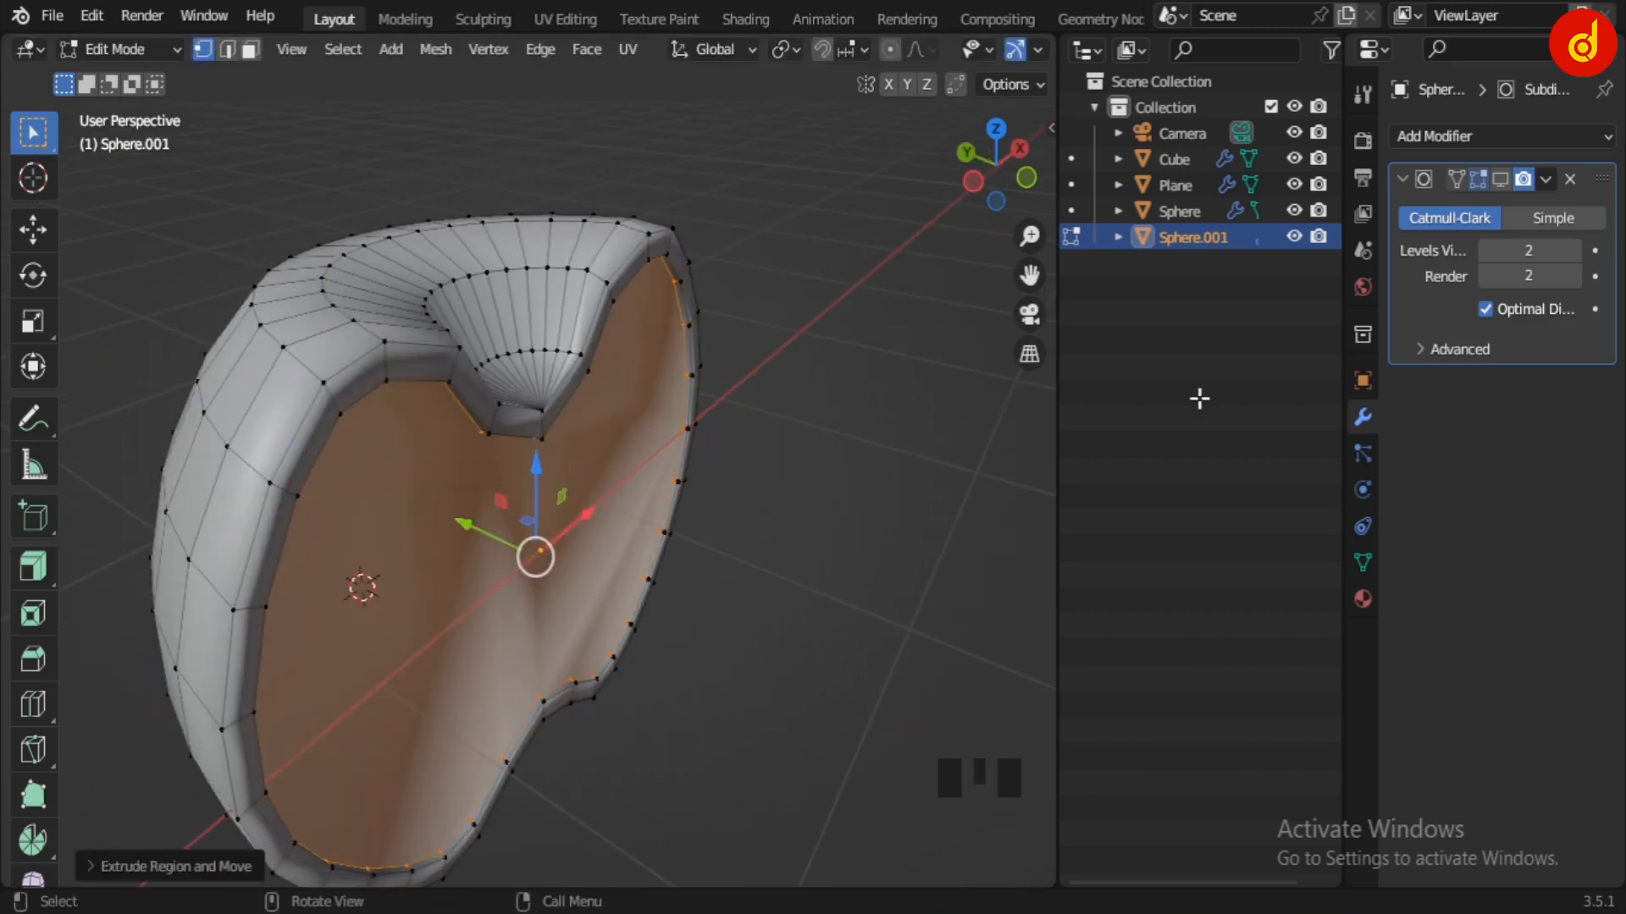
# Step: Examine the recessed cut face and its rim in Object Mode with the subdivision preview, then return to the plain mesh for editing
pyautogui.click(1501, 183)
pyautogui.press('Tab')
pyautogui.moveTo(773, 570); pyautogui.dragTo(881, 606, button='middle')
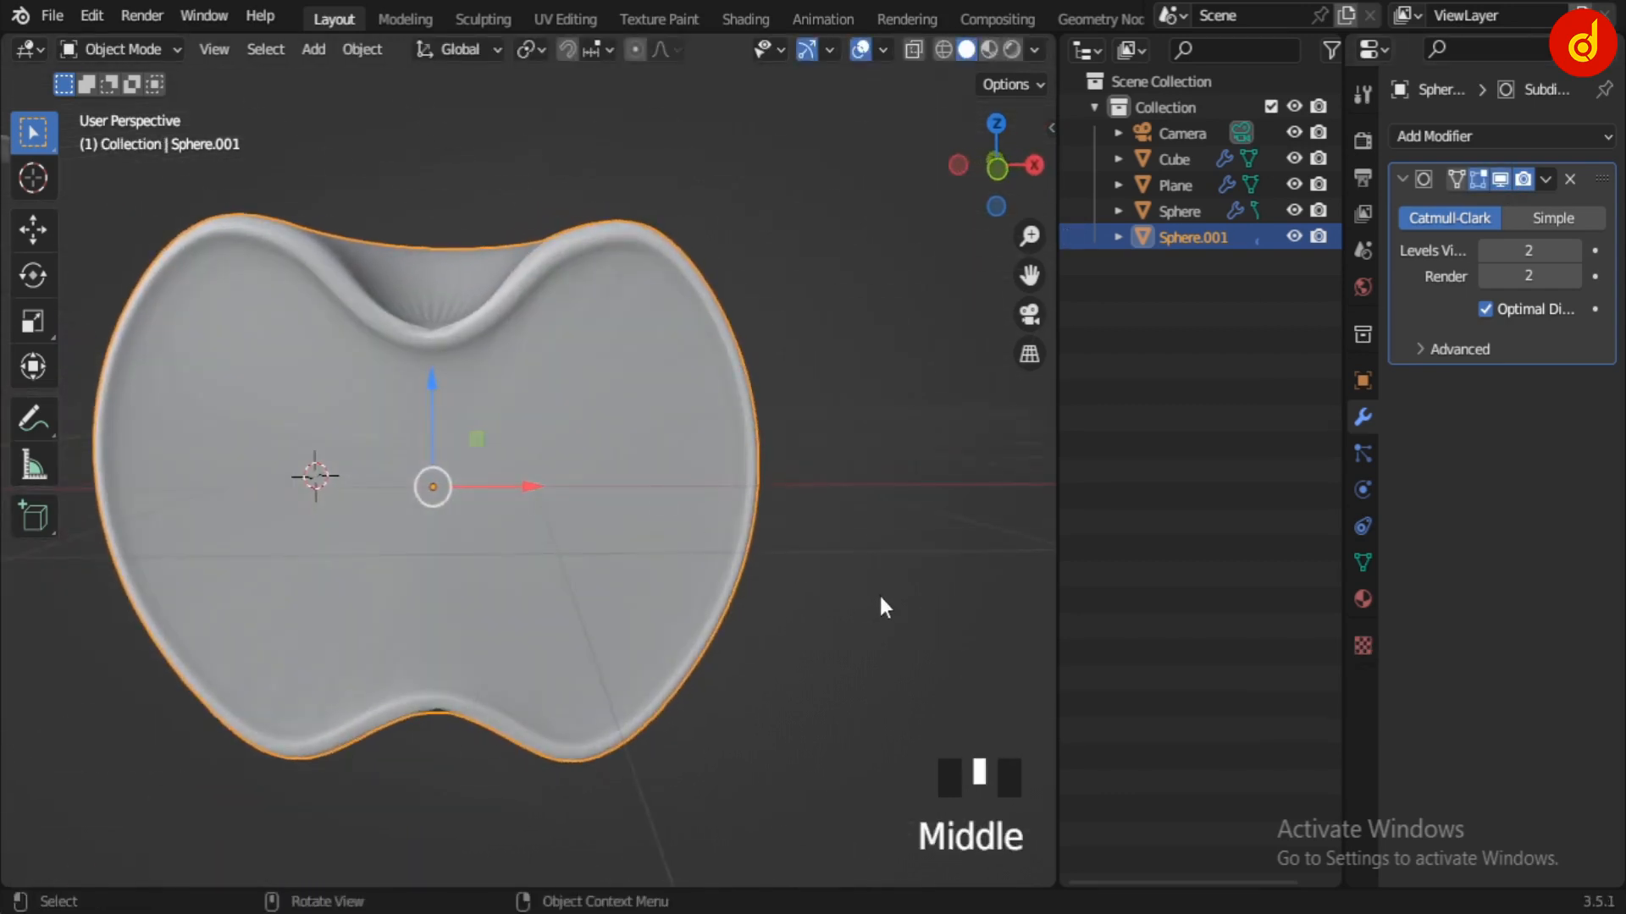
pyautogui.press('Tab')
pyautogui.scroll(2, 924, 547)
pyautogui.click(1505, 180)
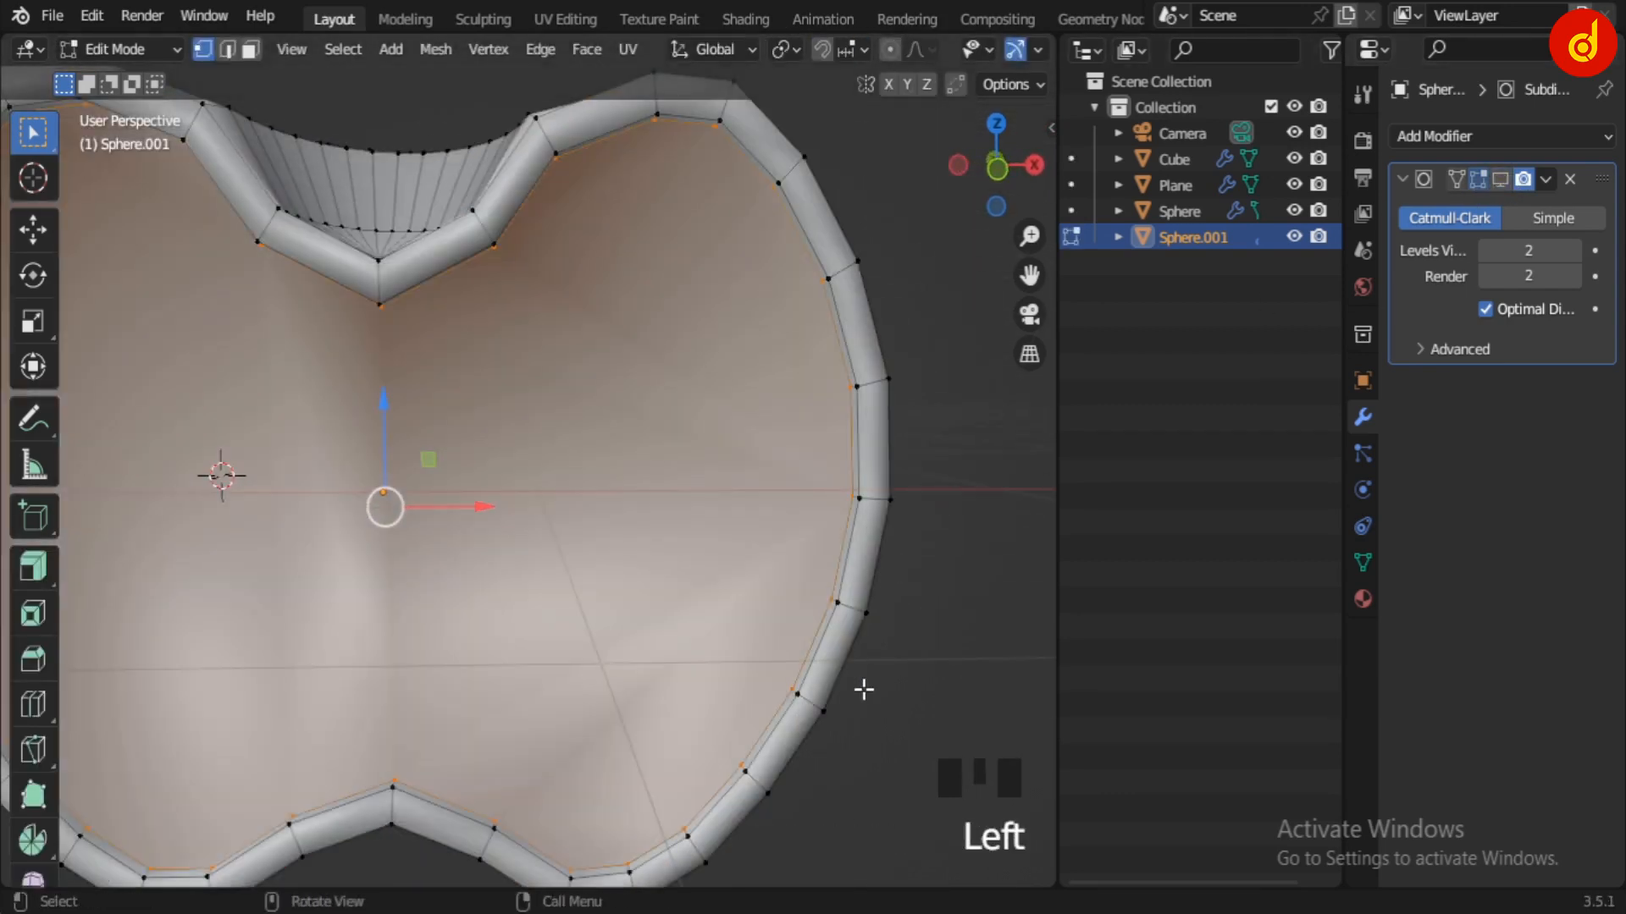
# Step: Inset the recessed cut face again and scale the new inner face down to a small core area
pyautogui.scroll(-1, 878, 712)
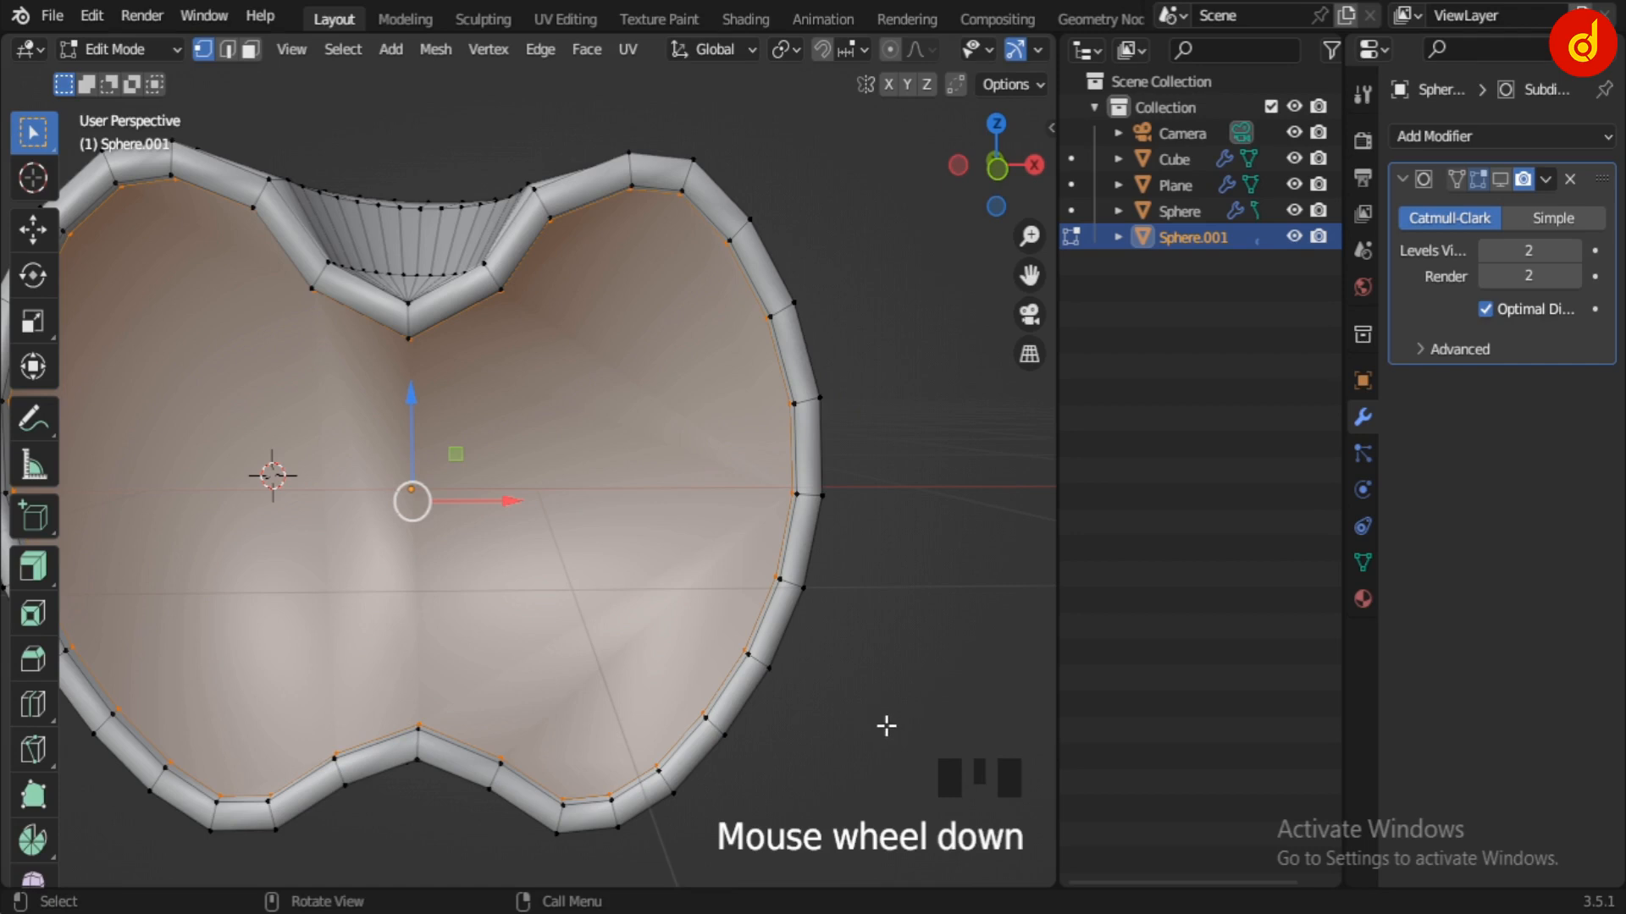
pyautogui.press('i')
pyautogui.click(821, 694)
pyautogui.keyDown('shift'); pyautogui.moveTo(821, 693); pyautogui.dragTo(821, 736, button='middle'); pyautogui.keyUp('shift')
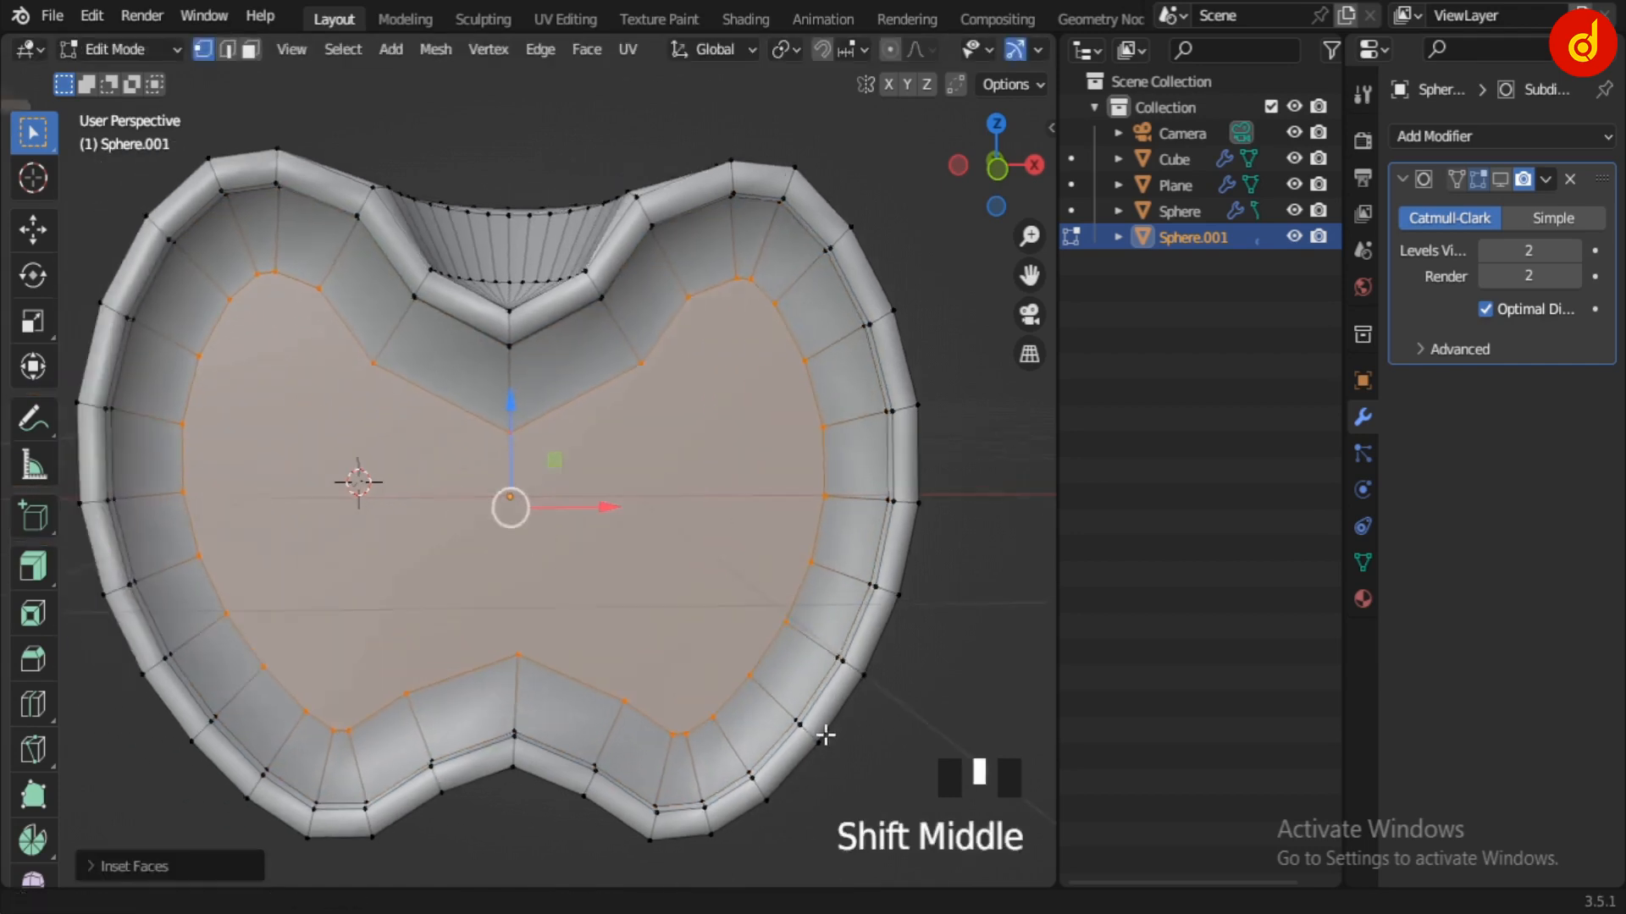
pyautogui.press('KP_1')
pyautogui.press('s')
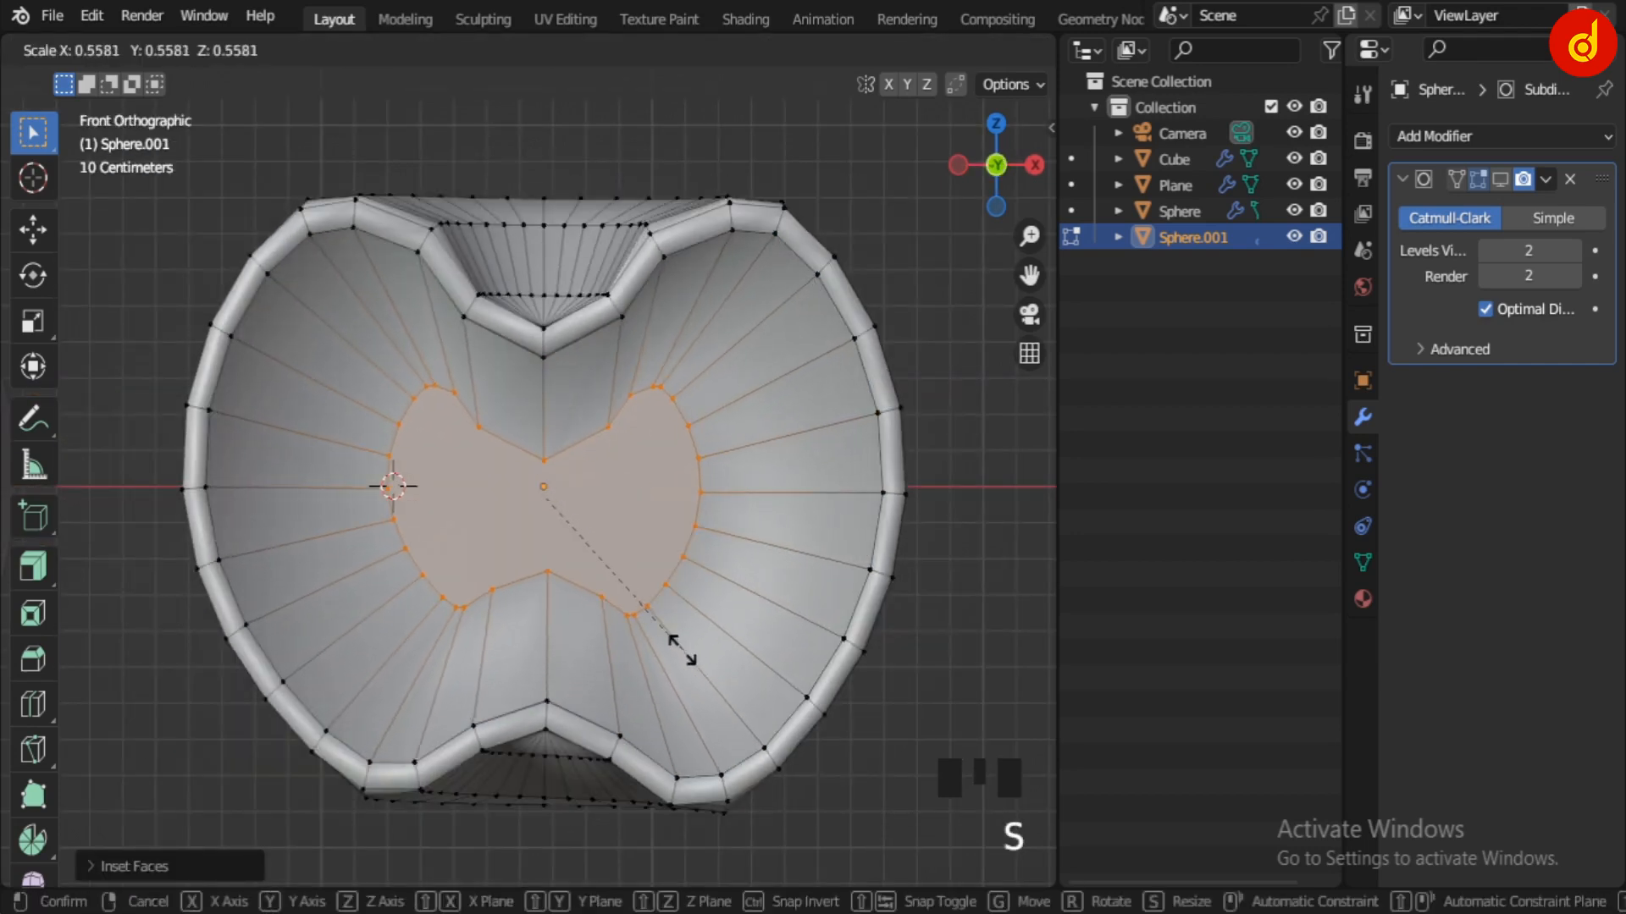
pyautogui.click(644, 615)
# Step: Scale the core face down very slightly and check its shape in the front view
pyautogui.moveTo(646, 617); pyautogui.dragTo(596, 701, button='middle')
pyautogui.press('KP_1')
pyautogui.scroll(3, 597, 701)
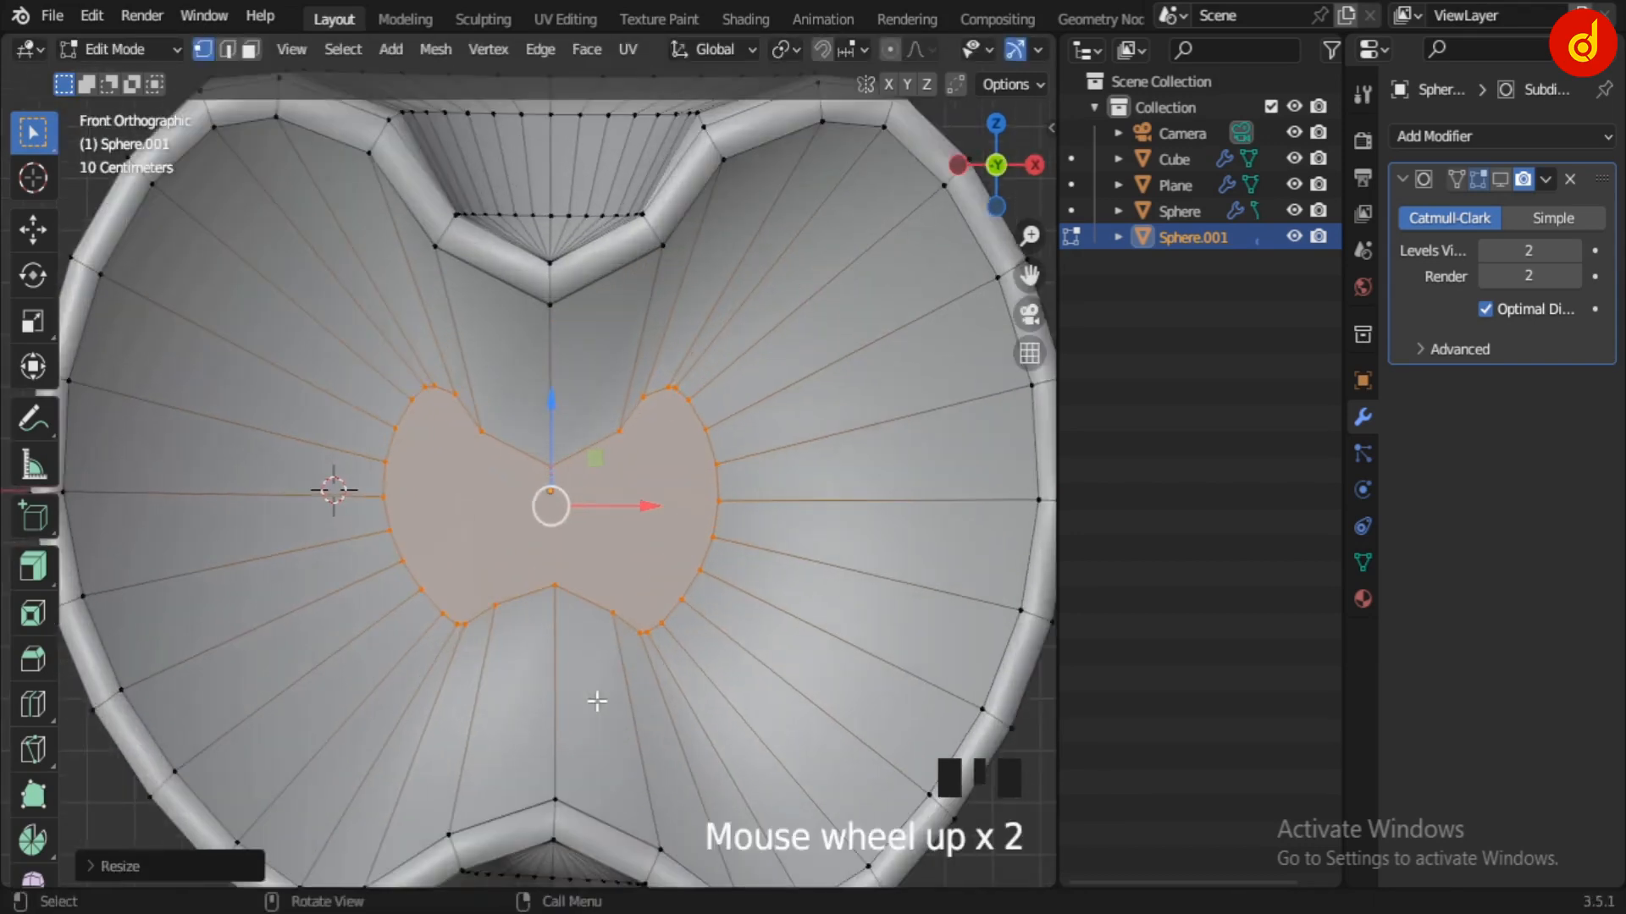
pyautogui.press('s')
pyautogui.click(696, 696)
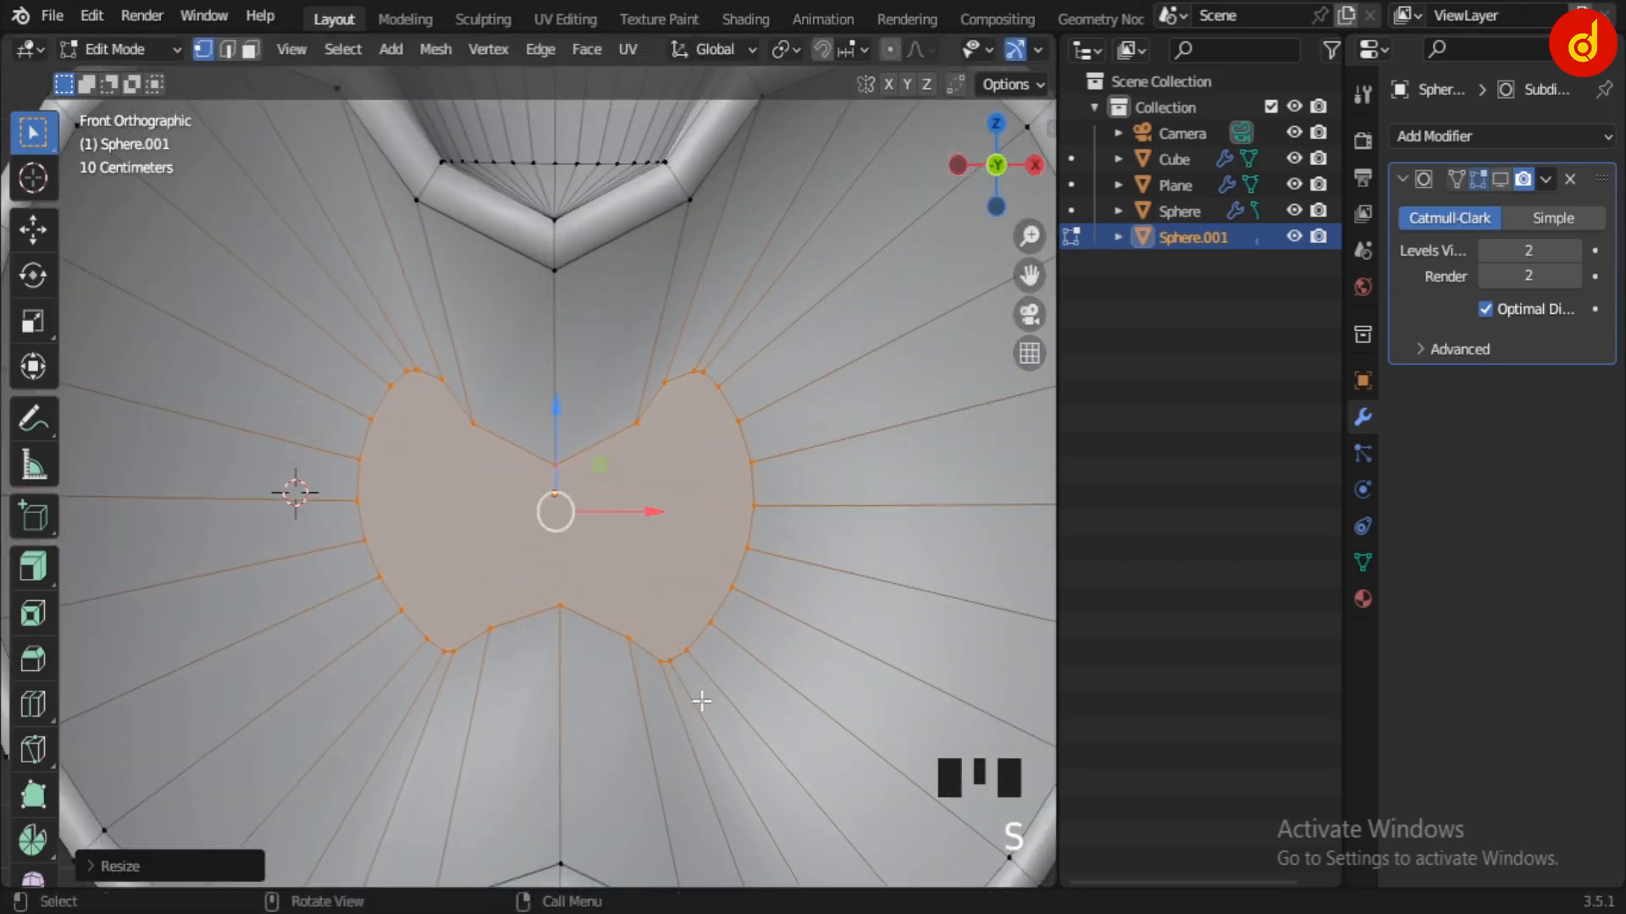
pyautogui.press('KP_5')
pyautogui.scroll(-2, 609, 569)
pyautogui.middleClick(641, 579)
pyautogui.press('KP_1')
pyautogui.scroll(2, 628, 569)
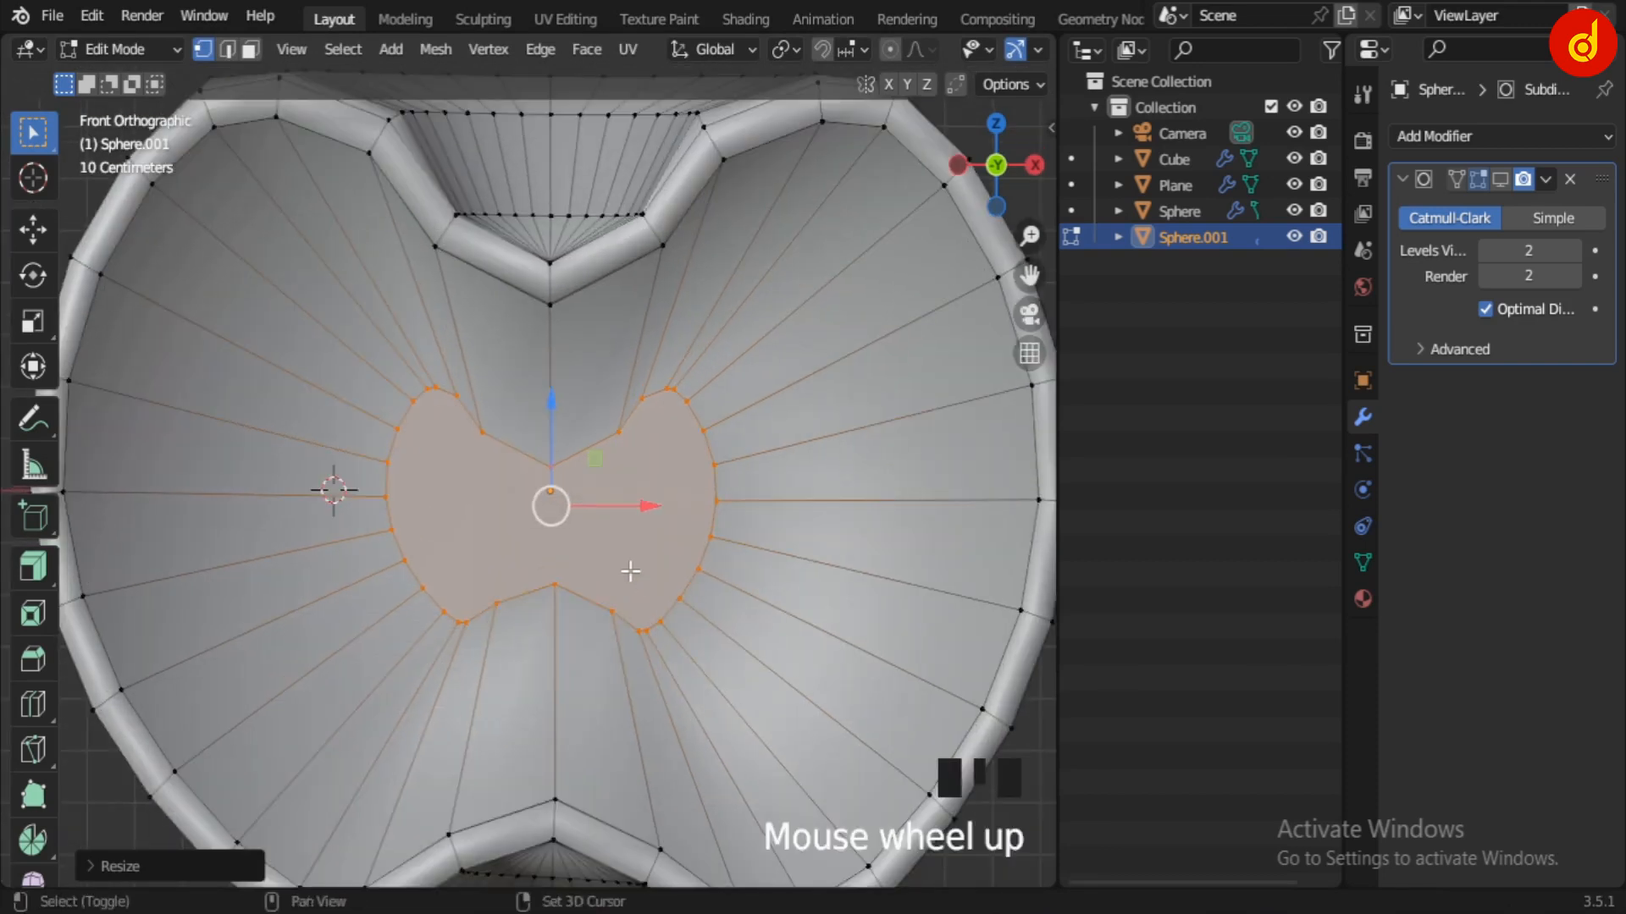
pyautogui.scroll(-1, 688, 600)
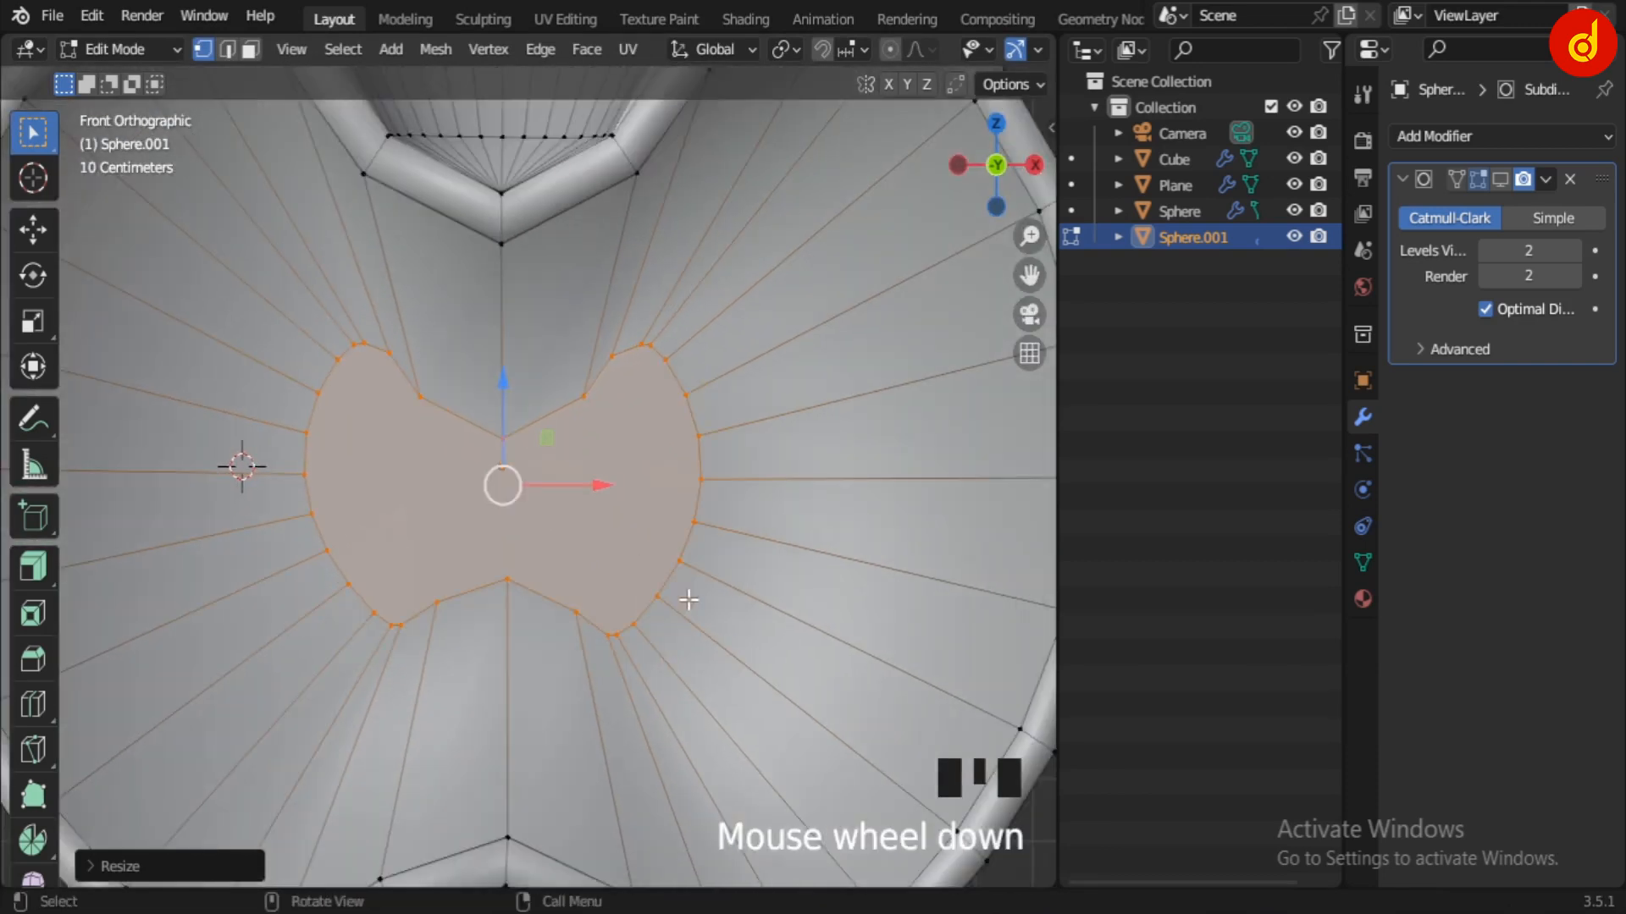
# Step: Try insetting the core face about 0.03 m, scaling it to about 0.85, and pushing it inward into the apple half
pyautogui.press('i')
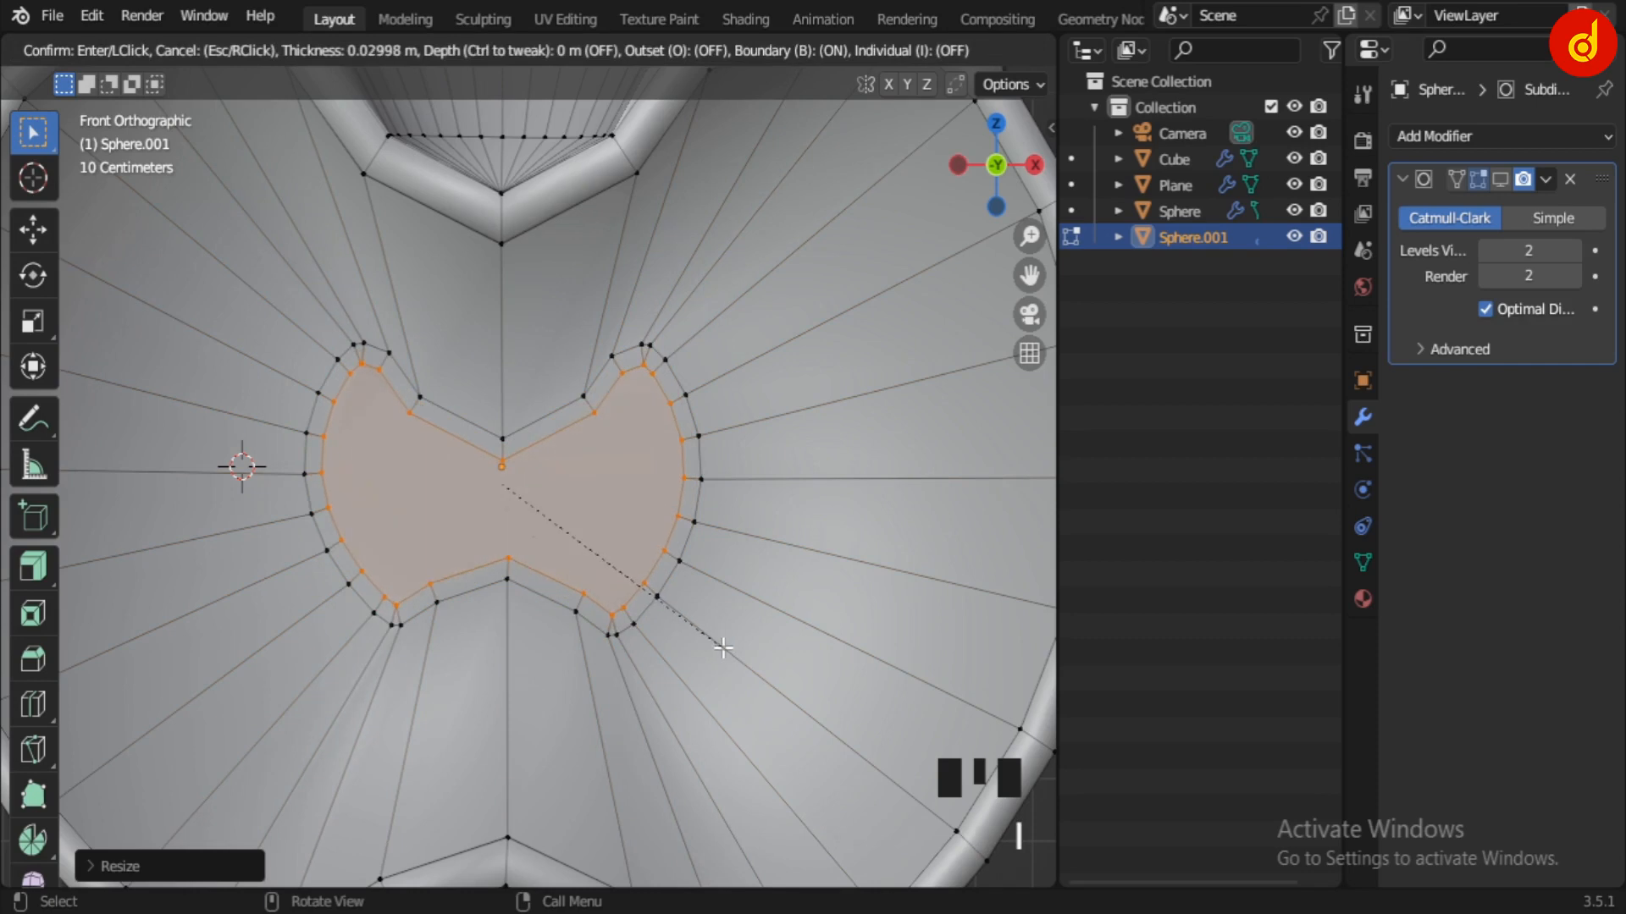
pyautogui.click(725, 648)
pyautogui.press('s')
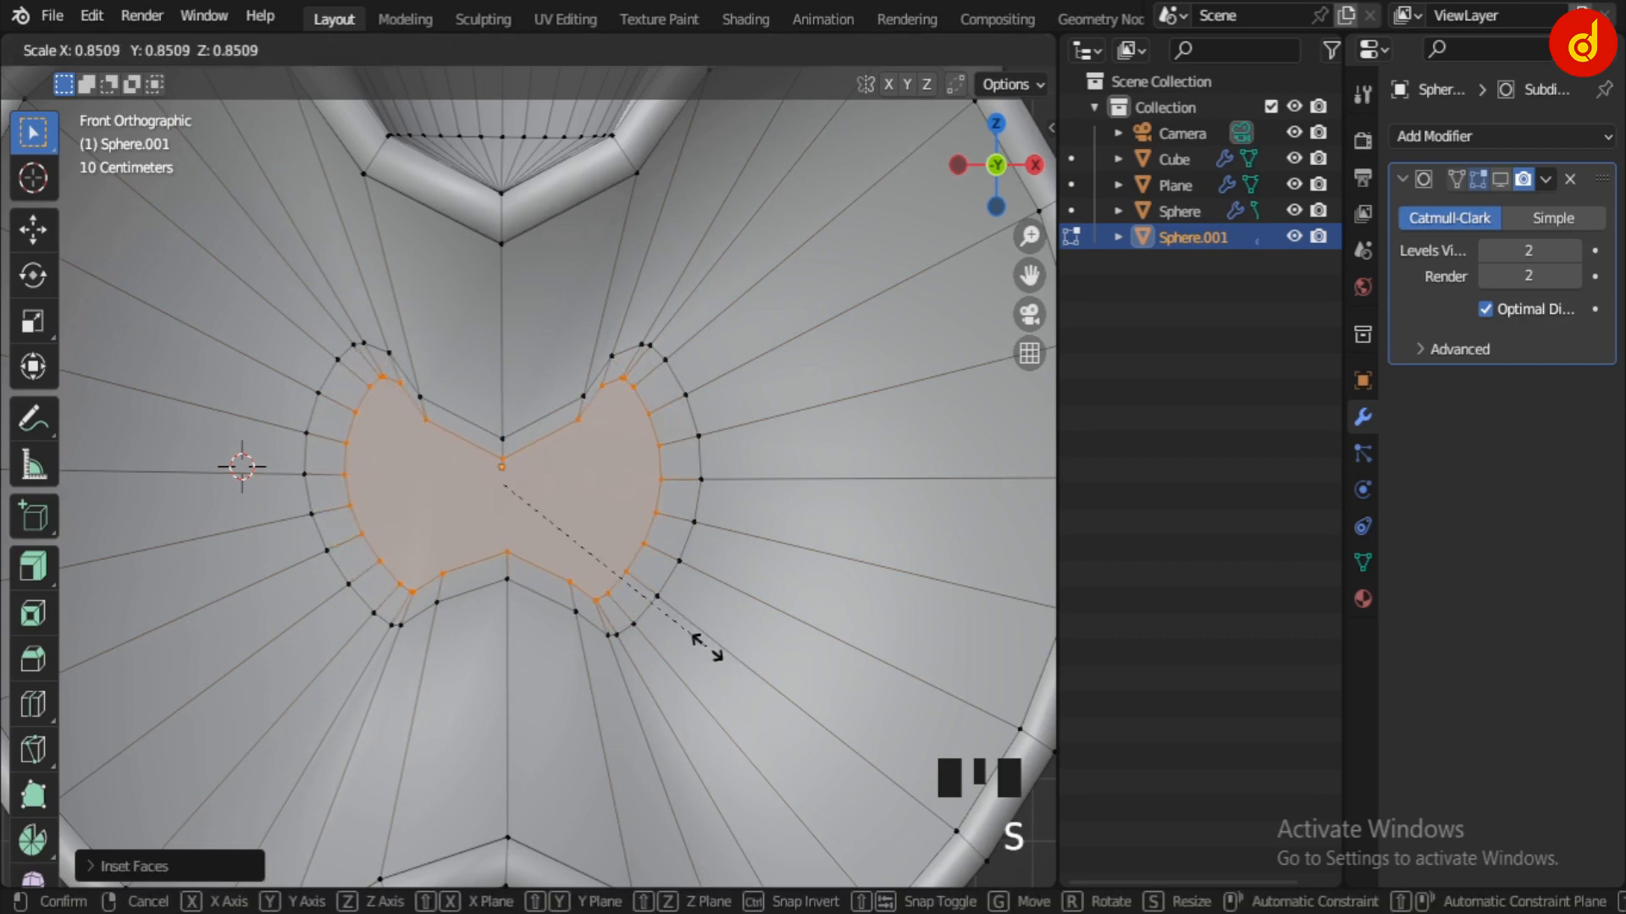
pyautogui.click(705, 648)
pyautogui.moveTo(705, 648); pyautogui.dragTo(566, 593, button='middle')
pyautogui.moveTo(559, 501); pyautogui.dragTo(535, 499)
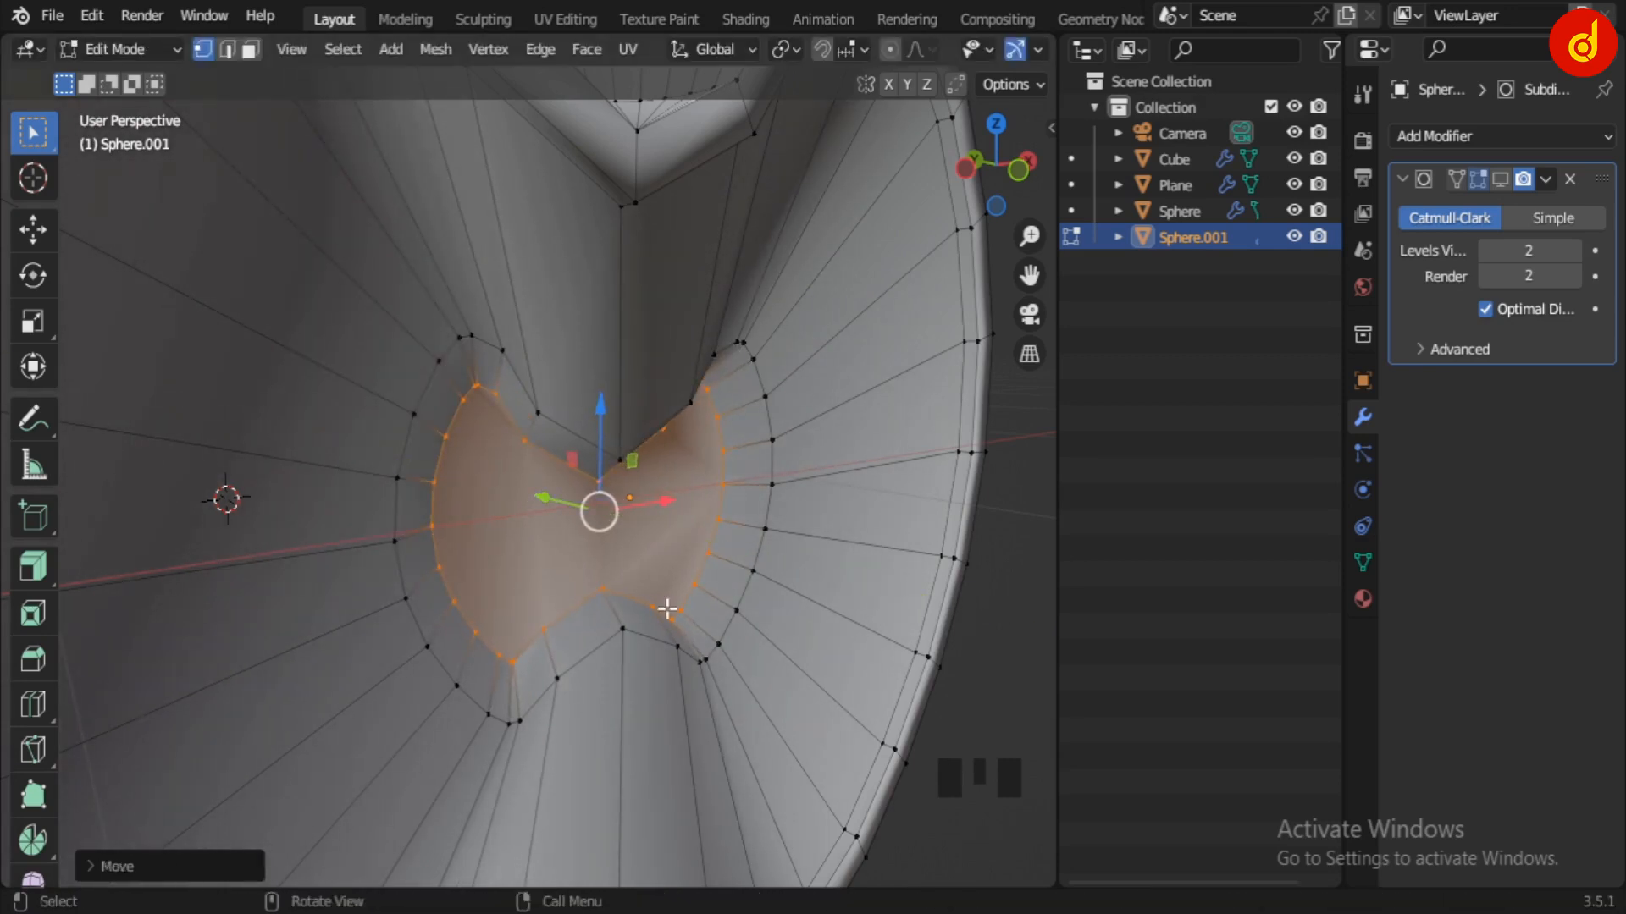
# Step: Try a second, smaller inset of the recessed core face and scale it to about 0.87
pyautogui.press('KP_1')
pyautogui.press('i')
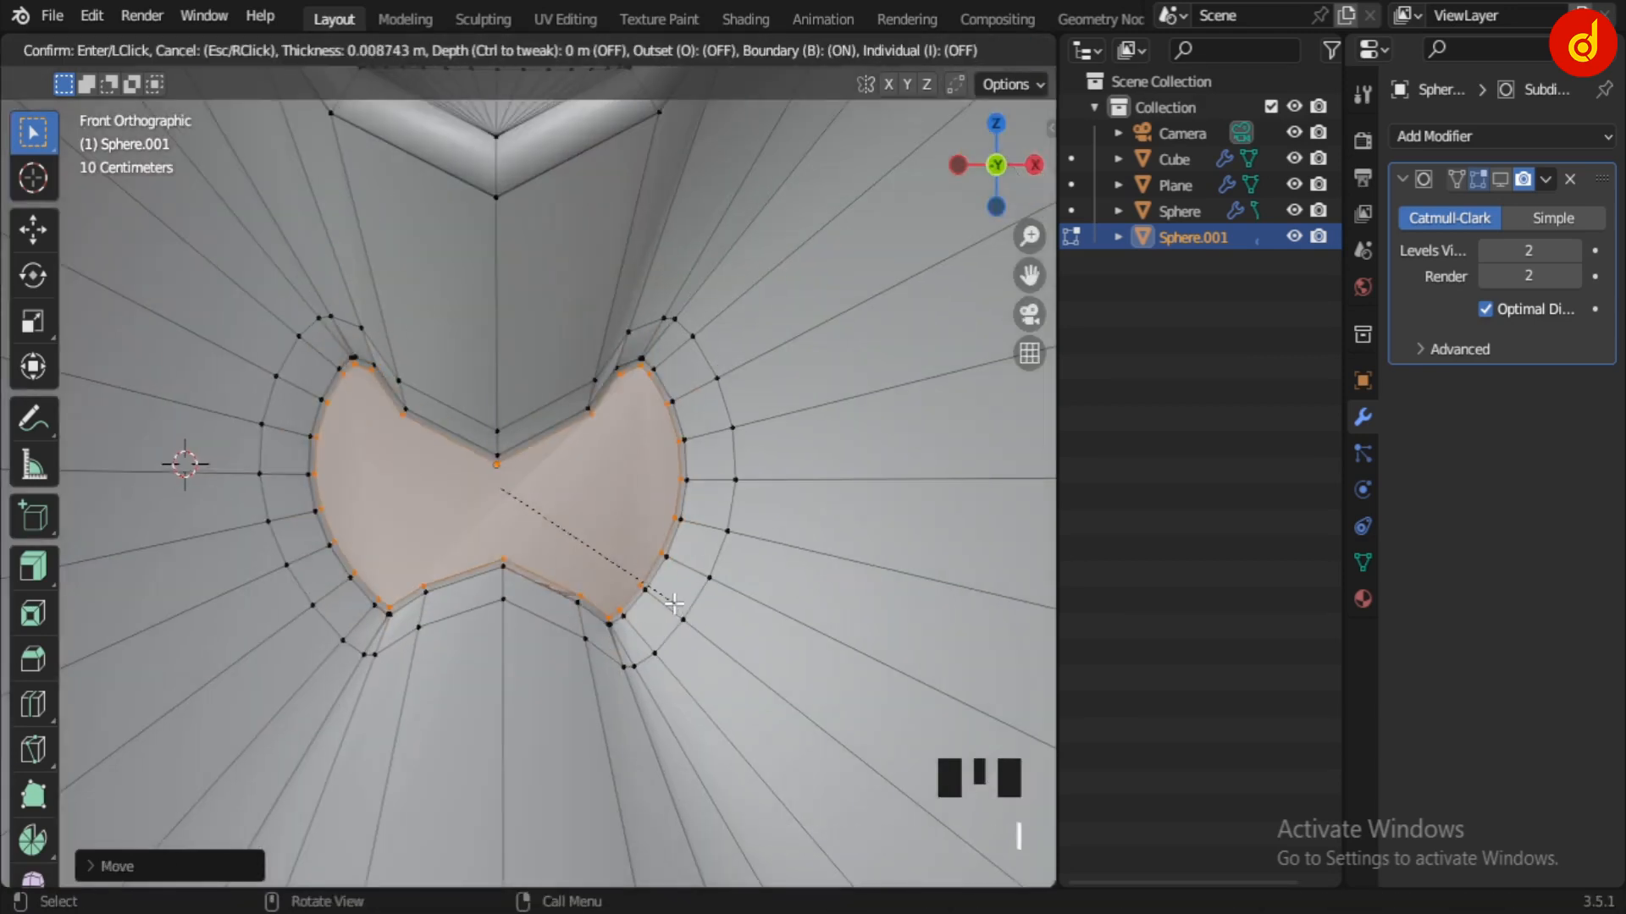
pyautogui.click(669, 602)
pyautogui.press('s')
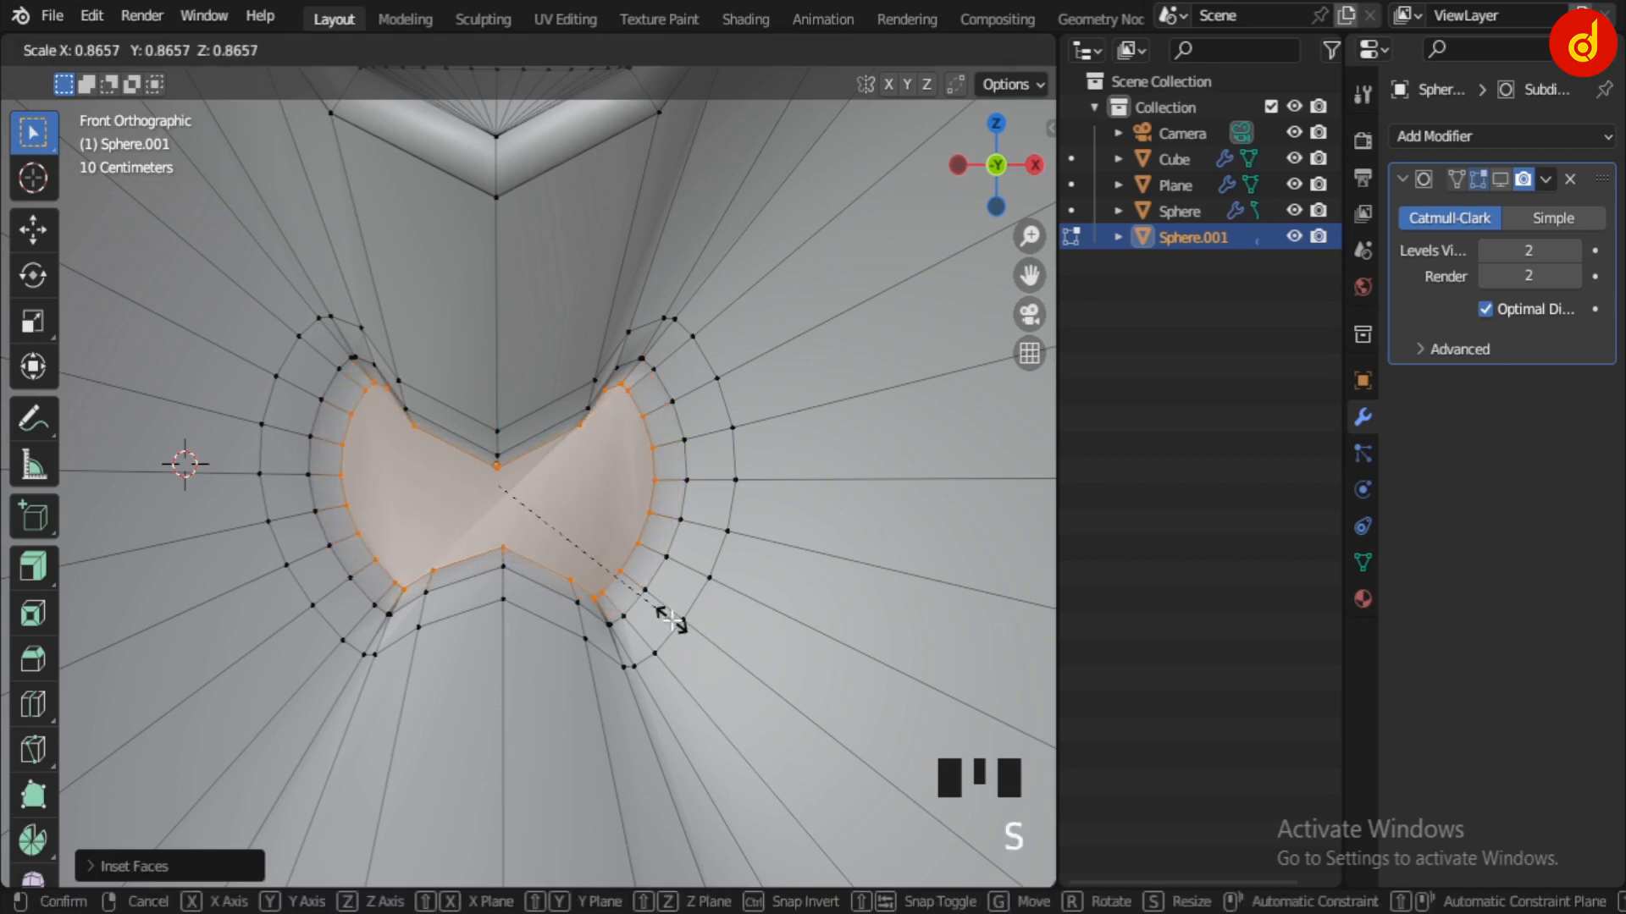
pyautogui.click(671, 621)
# Step: Undo both core-face insets together with their scaling and the inward move
pyautogui.hotkey('ctrl', 'z')
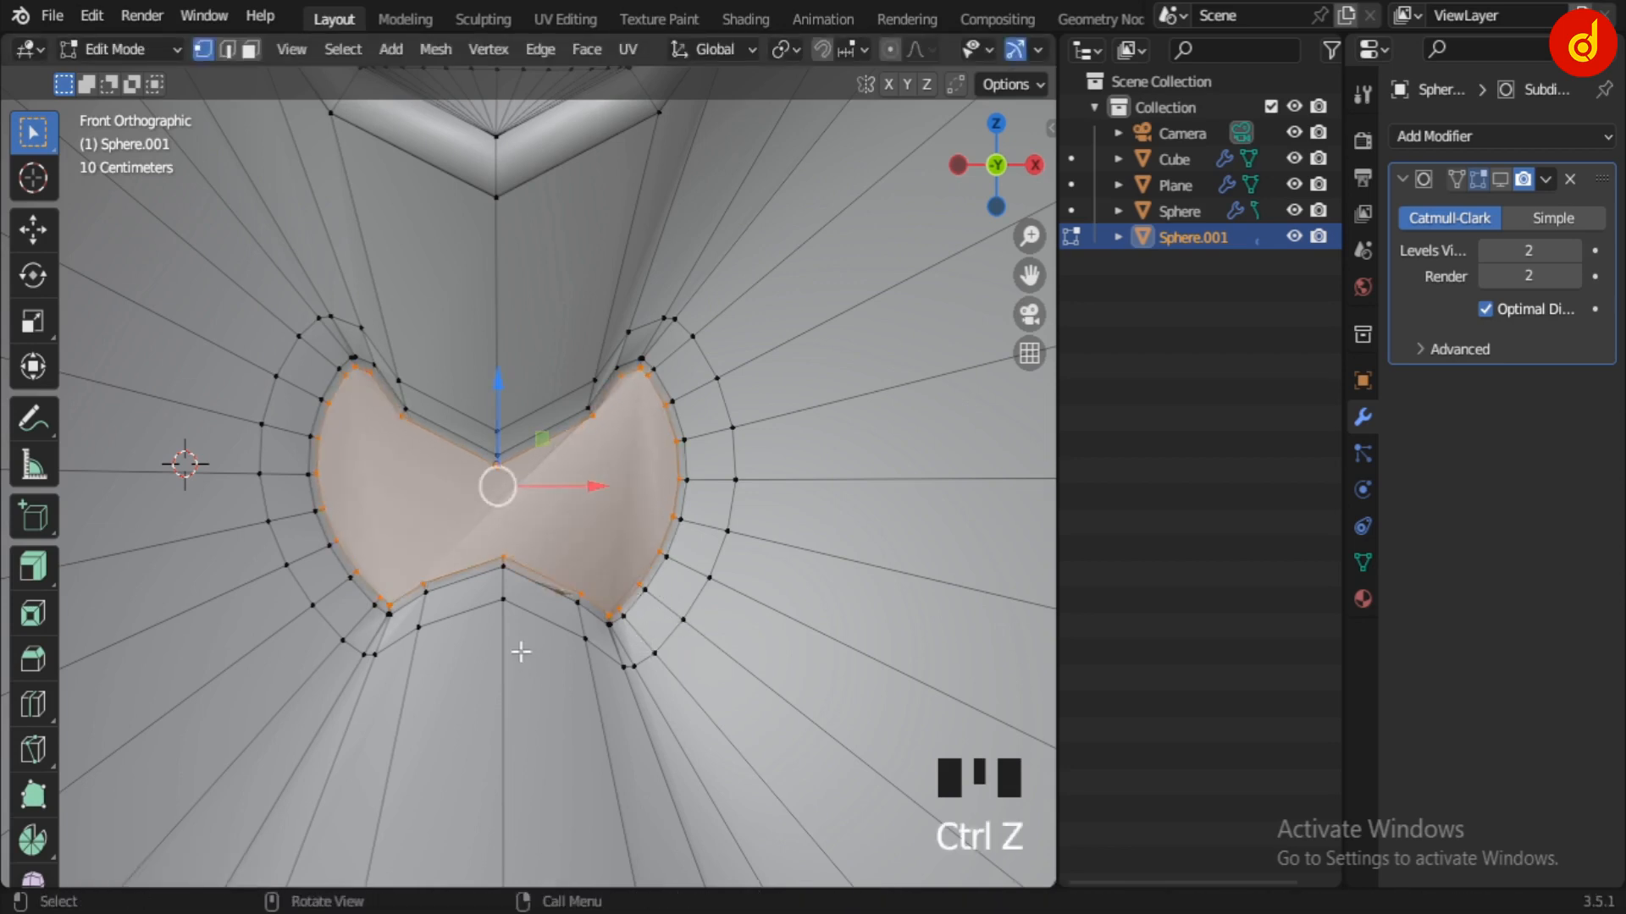
pyautogui.hotkey('ctrl', 'z')
pyautogui.hotkey('ctrl', 'z')
pyautogui.hotkey('ctrl', 'z')
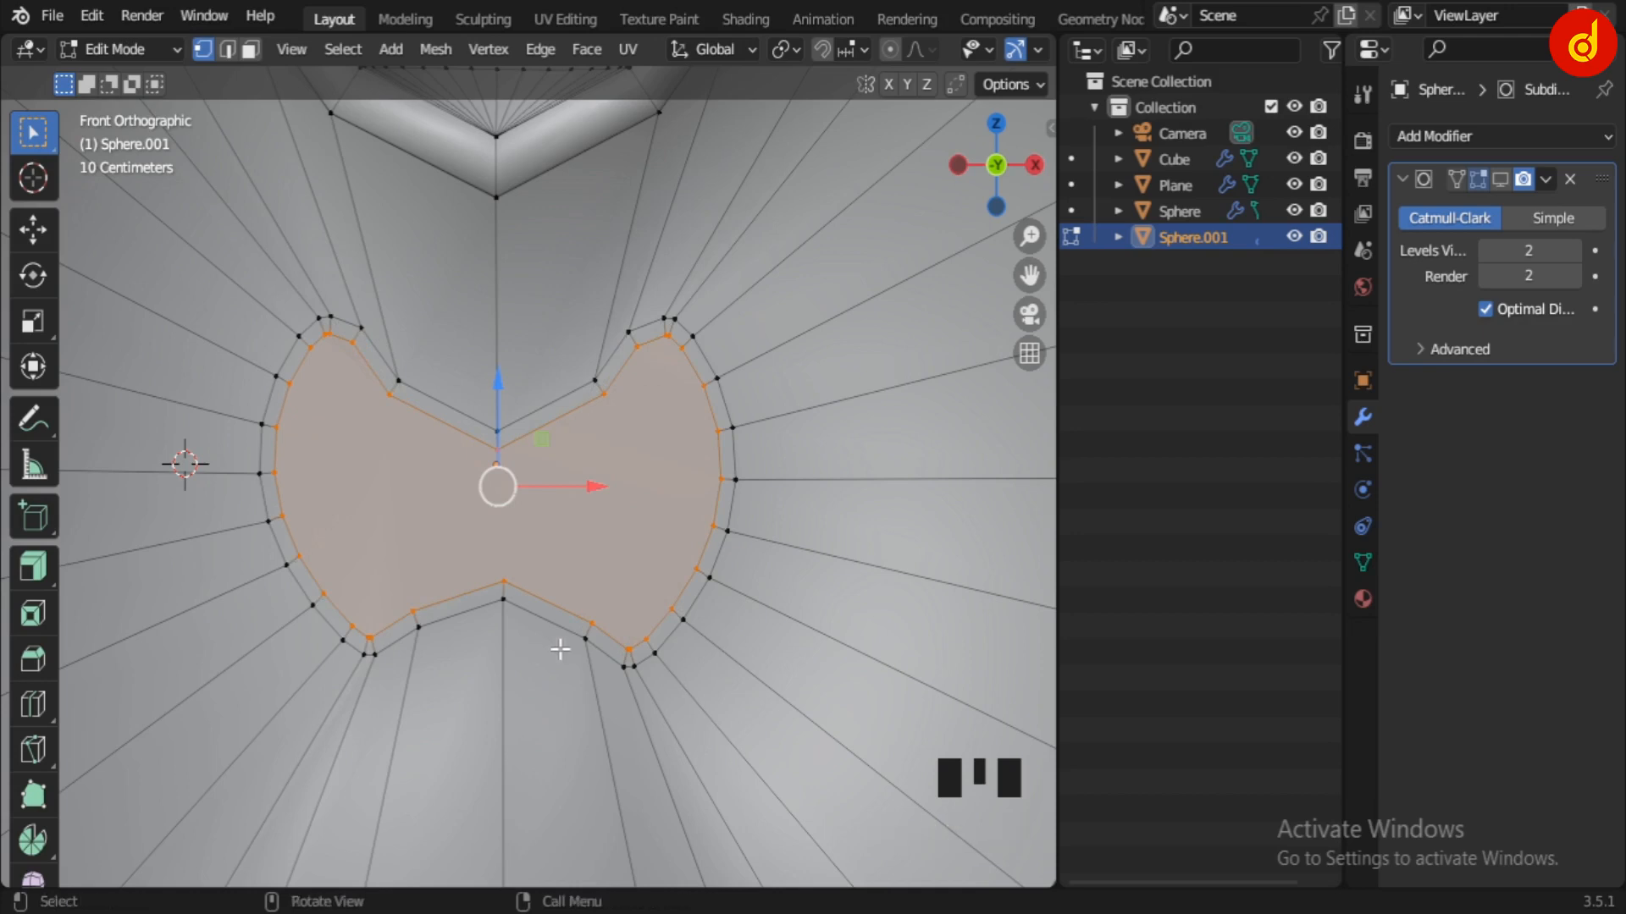
pyautogui.hotkey('ctrl', 'z')
# Step: Move the crowded vertices at the lower tips of both core lobes to space them evenly along the outline
pyautogui.scroll(-2, 559, 649)
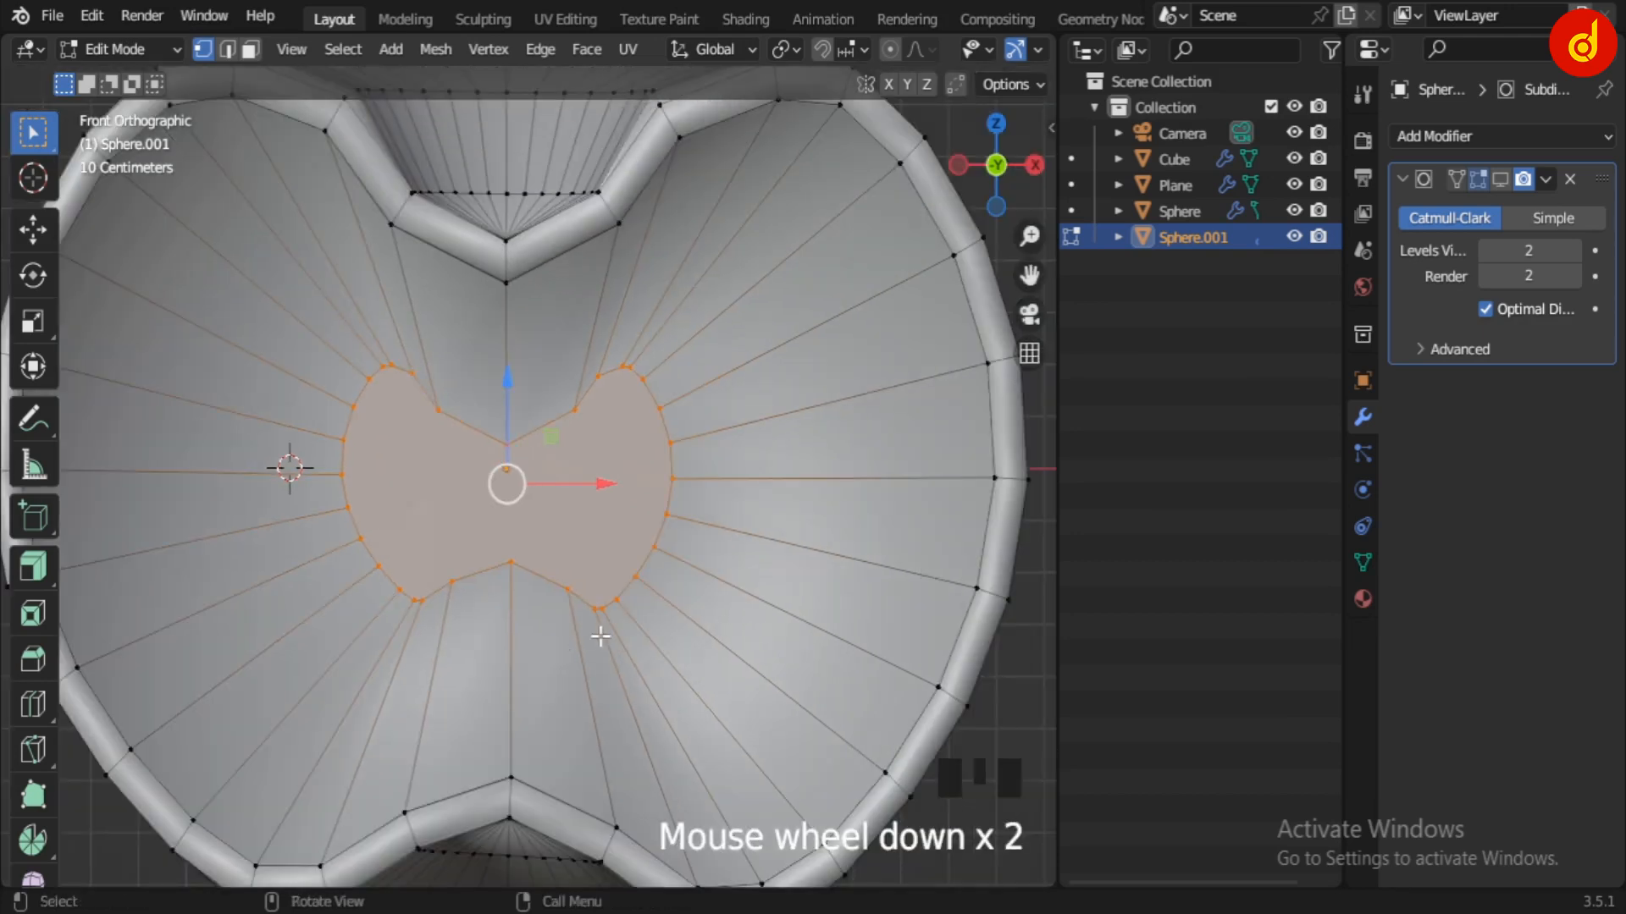
pyautogui.scroll(2, 601, 637)
pyautogui.keyDown('shift'); pyautogui.moveTo(609, 675); pyautogui.dragTo(520, 519, button='middle'); pyautogui.keyUp('shift')
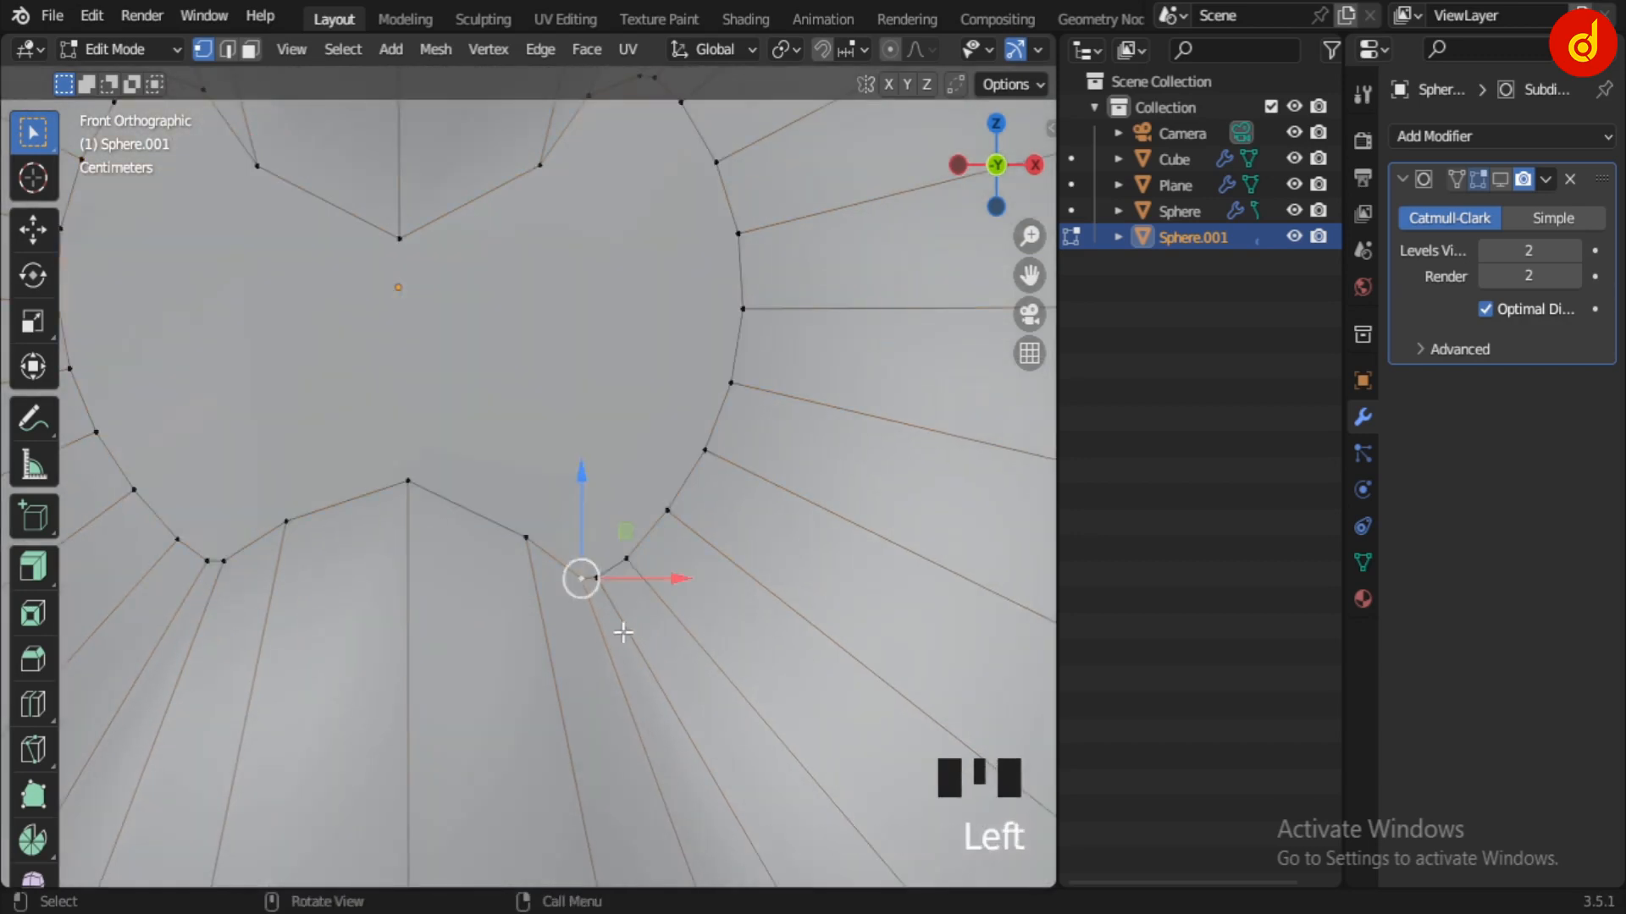
pyautogui.press('g')
pyautogui.click(604, 617)
pyautogui.click(209, 564)
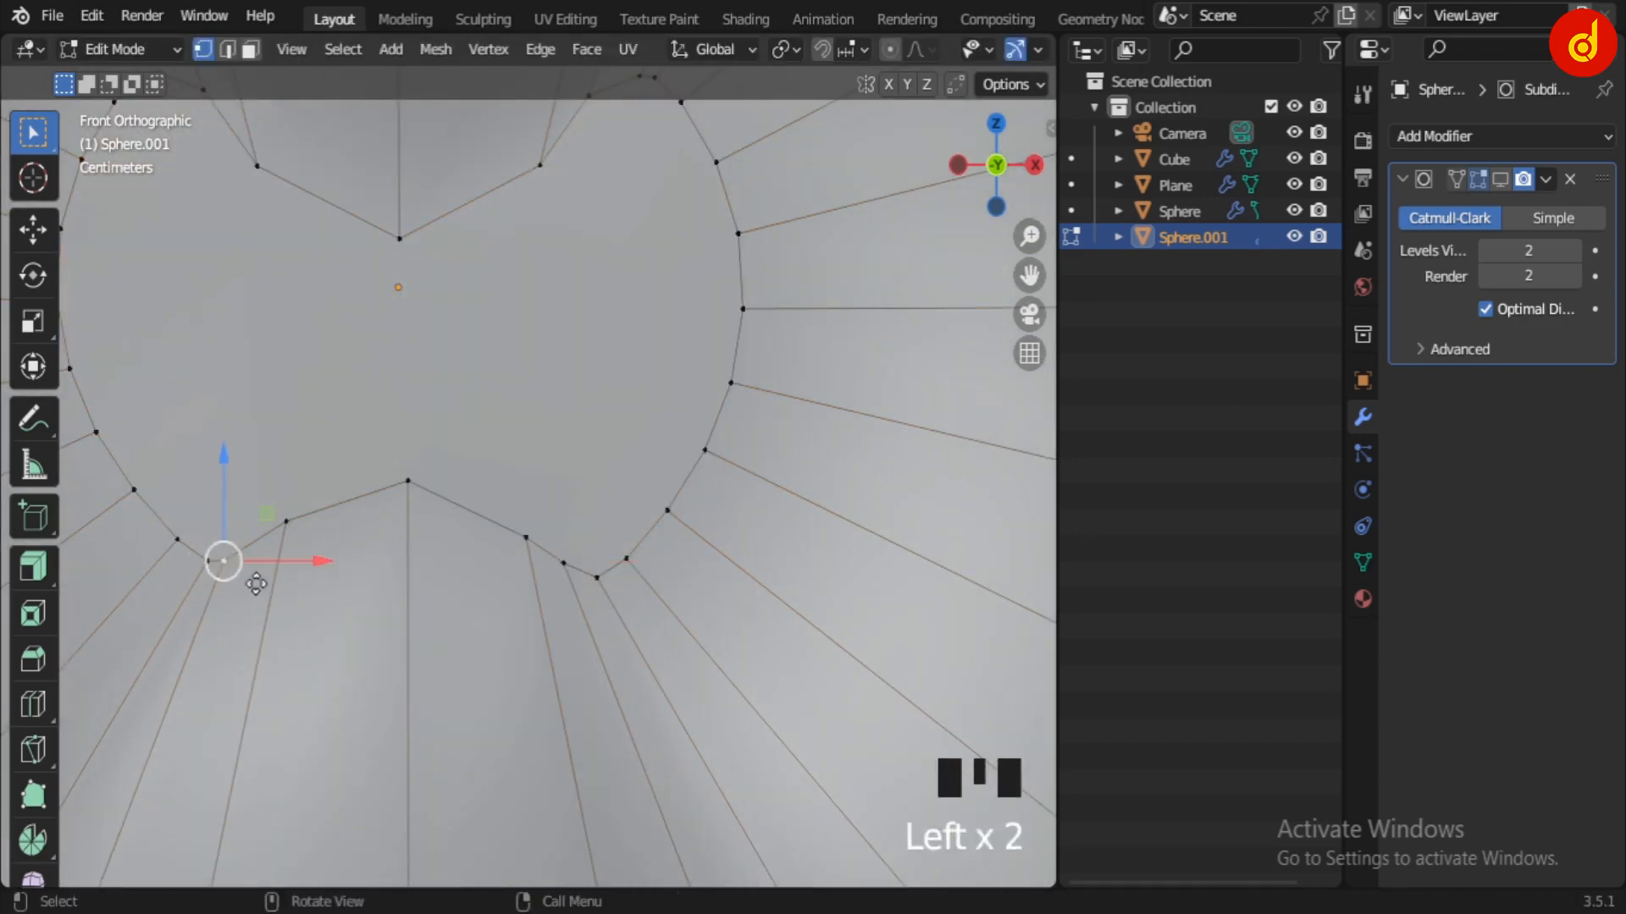
pyautogui.press('g')
pyautogui.click(273, 568)
# Step: Move the crowded vertex at the right core lobe's upper tip to space the tip vertices more evenly
pyautogui.scroll(-1, 497, 373)
pyautogui.keyDown('shift'); pyautogui.moveTo(497, 374); pyautogui.dragTo(606, 389, button='middle'); pyautogui.keyUp('shift')
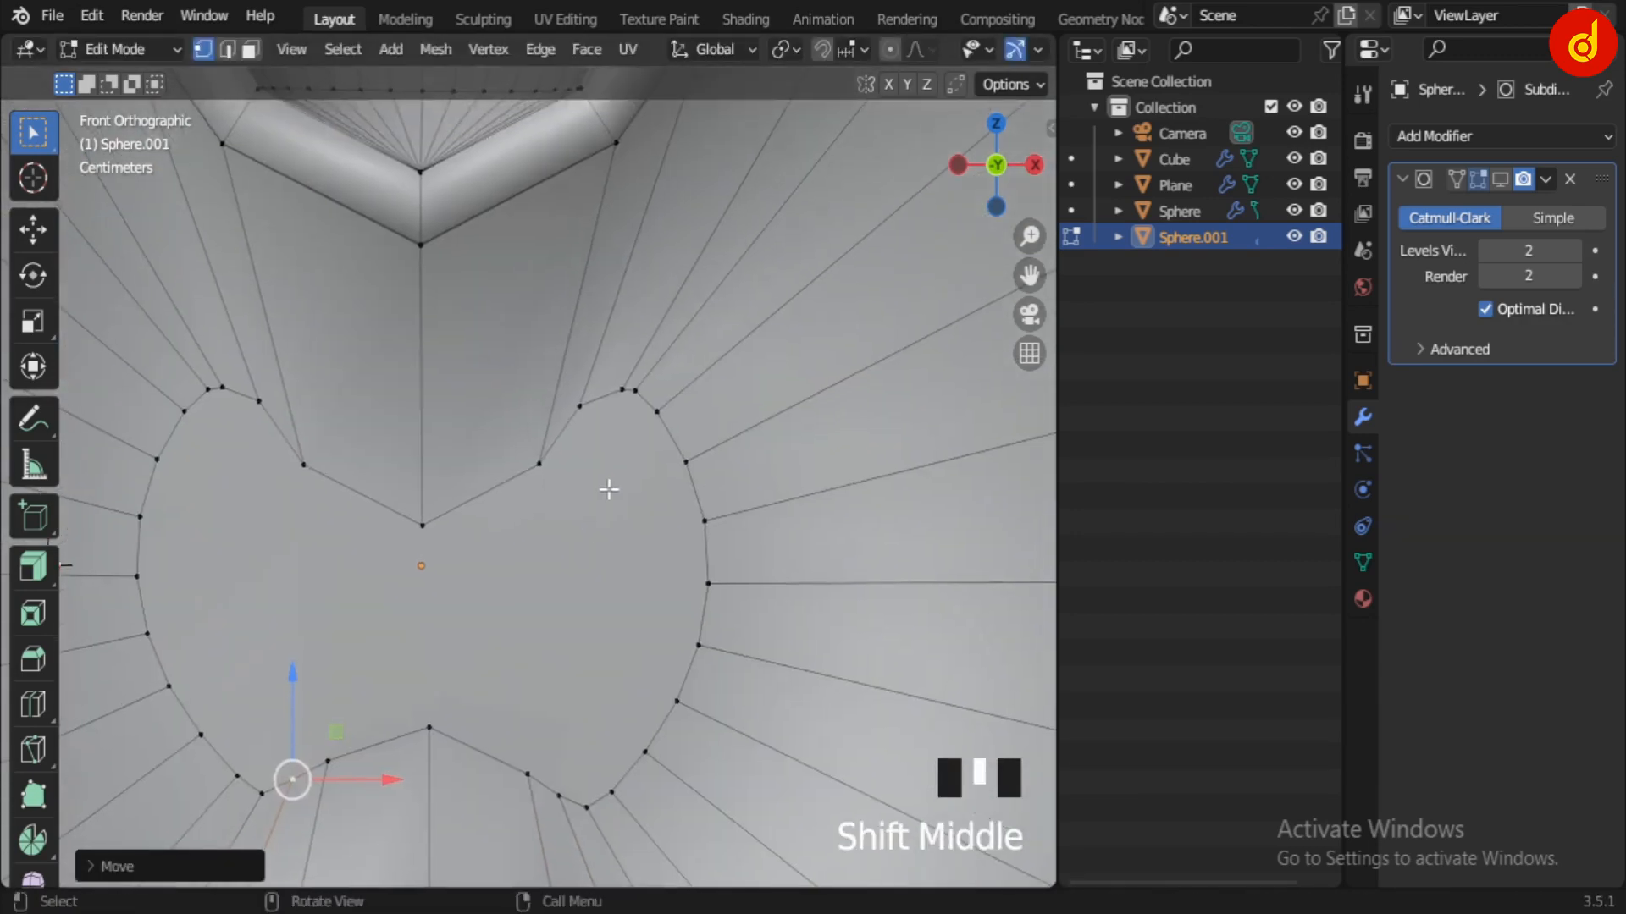
pyautogui.scroll(1, 606, 389)
pyautogui.click(641, 372)
pyautogui.press('g')
pyautogui.click(628, 502)
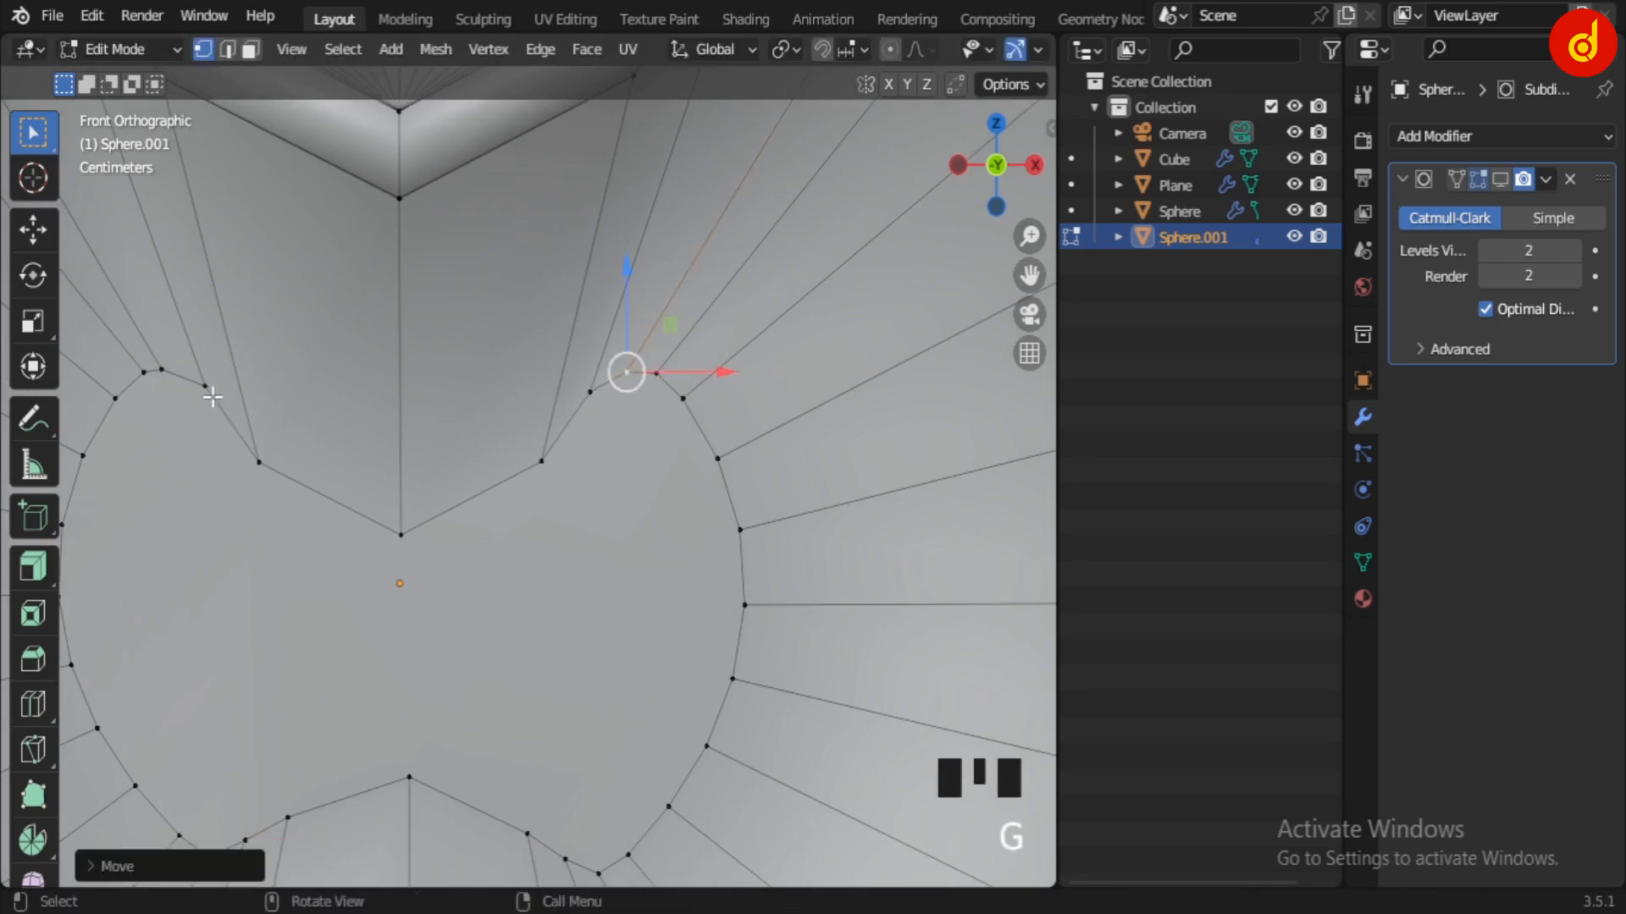
# Step: Adjust the left lobe's upper tip vertices and move both vertices flanking the upper notch inward and down
pyautogui.keyDown('shift'); pyautogui.click(170, 380); pyautogui.keyUp('shift')
pyautogui.press('g')
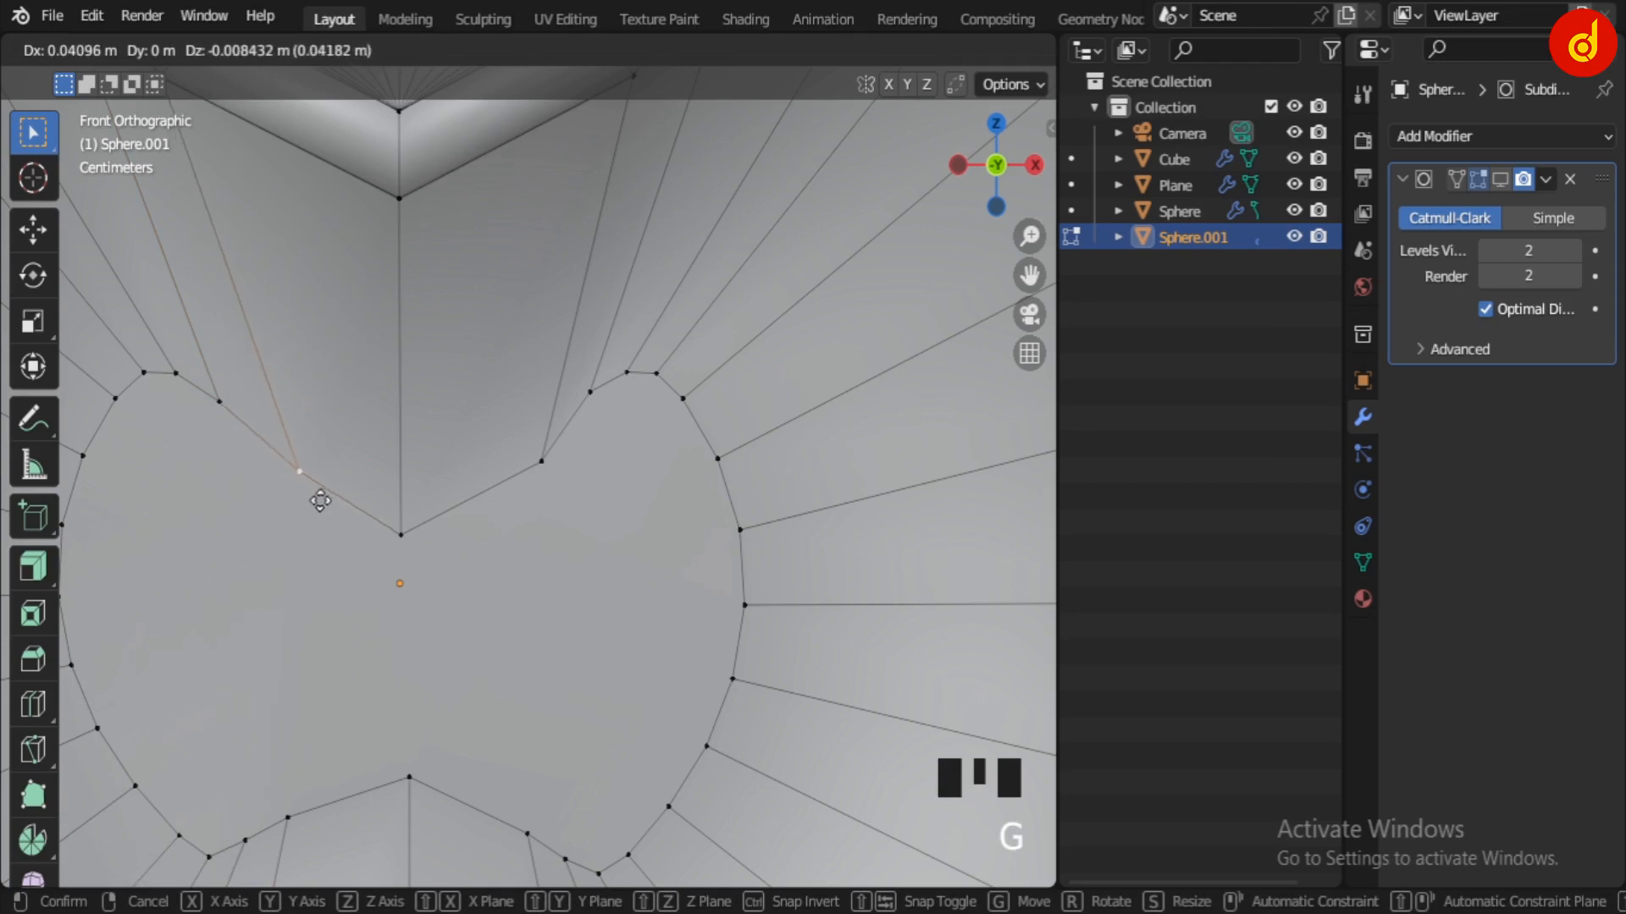
pyautogui.click(309, 514)
pyautogui.click(550, 489)
pyautogui.press('g')
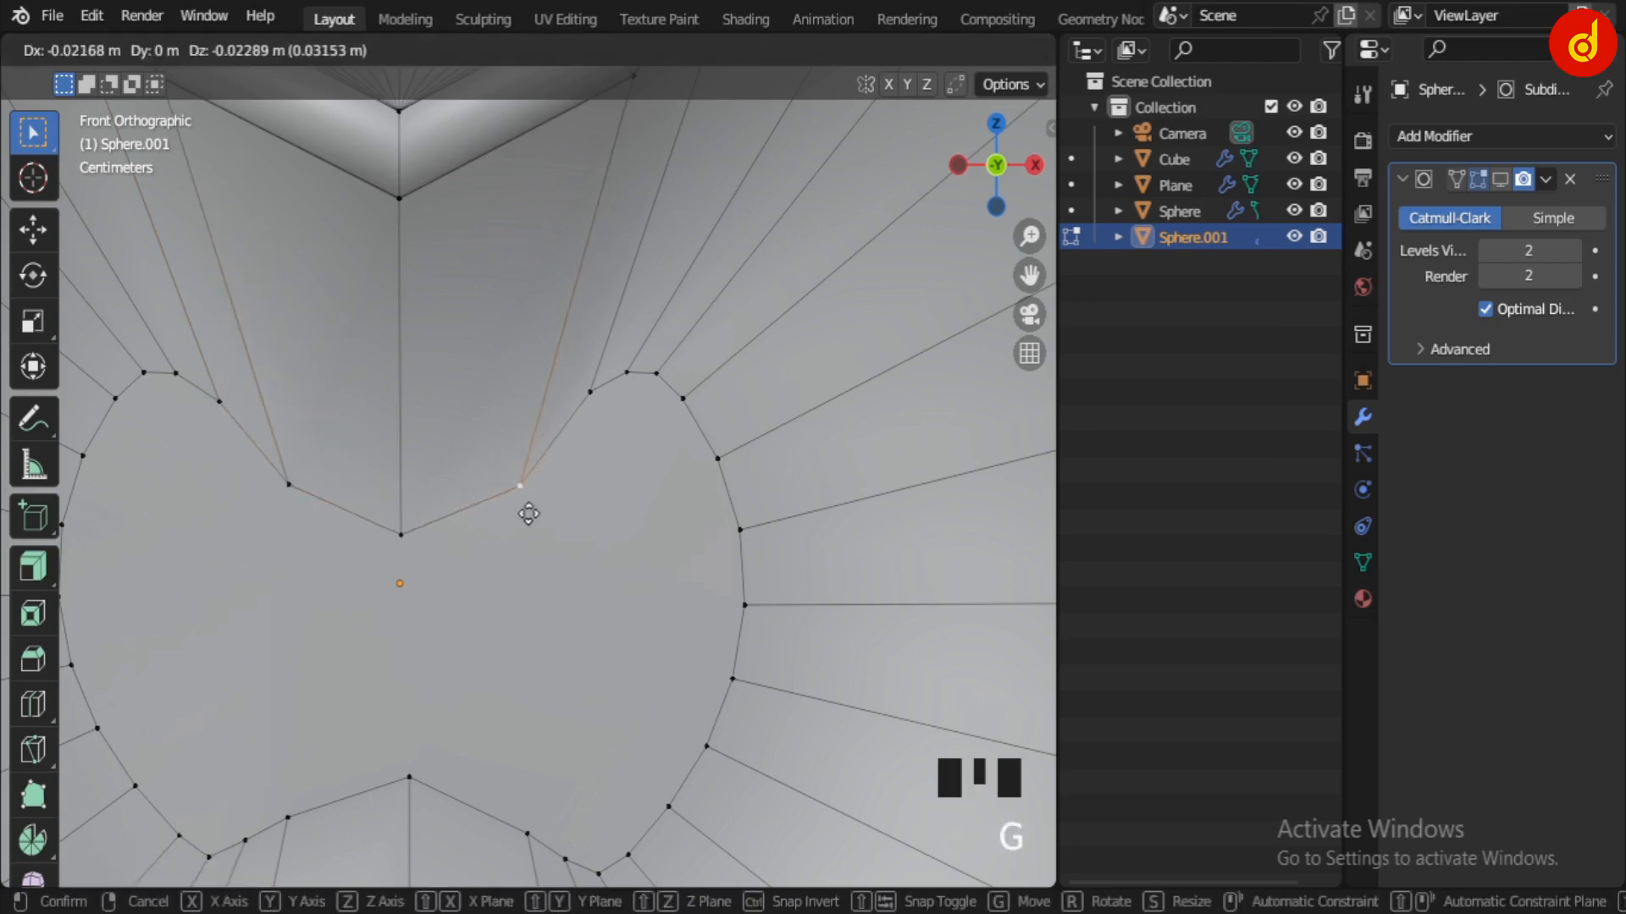
pyautogui.click(520, 512)
# Step: Move the two vertices flanking the core outline's lower notch closer to the notch's center vertex
pyautogui.scroll(-1, 624, 606)
pyautogui.keyDown('shift'); pyautogui.moveTo(496, 799); pyautogui.dragTo(551, 646, button='middle'); pyautogui.keyUp('shift')
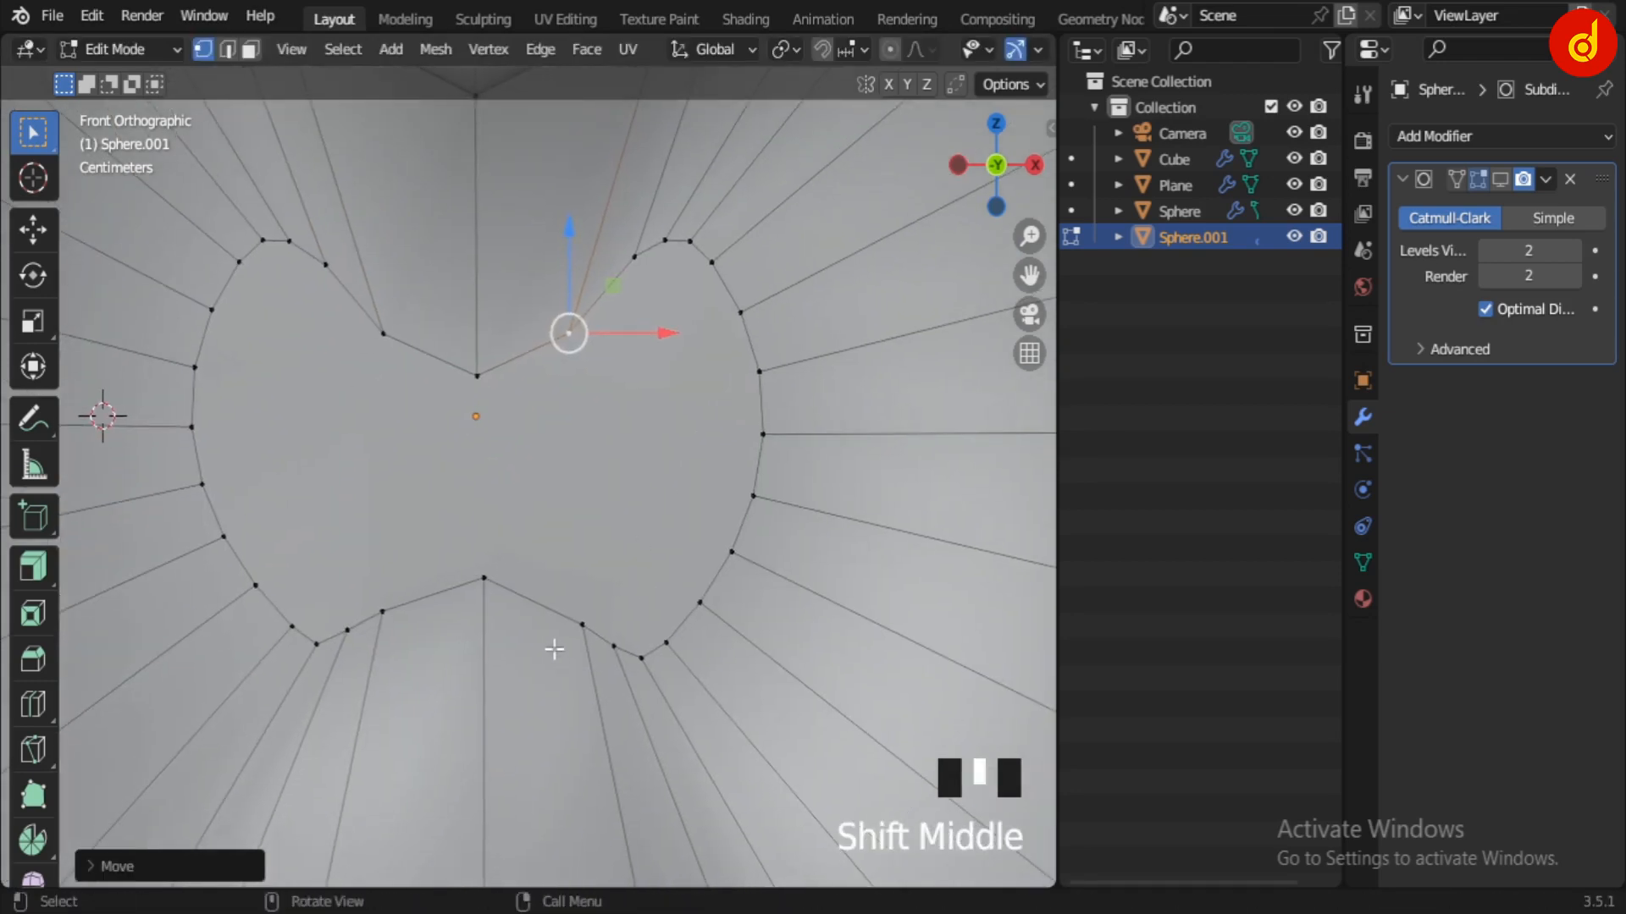
pyautogui.click(586, 633)
pyautogui.press('g')
pyautogui.click(592, 675)
pyautogui.click(382, 611)
pyautogui.press('g')
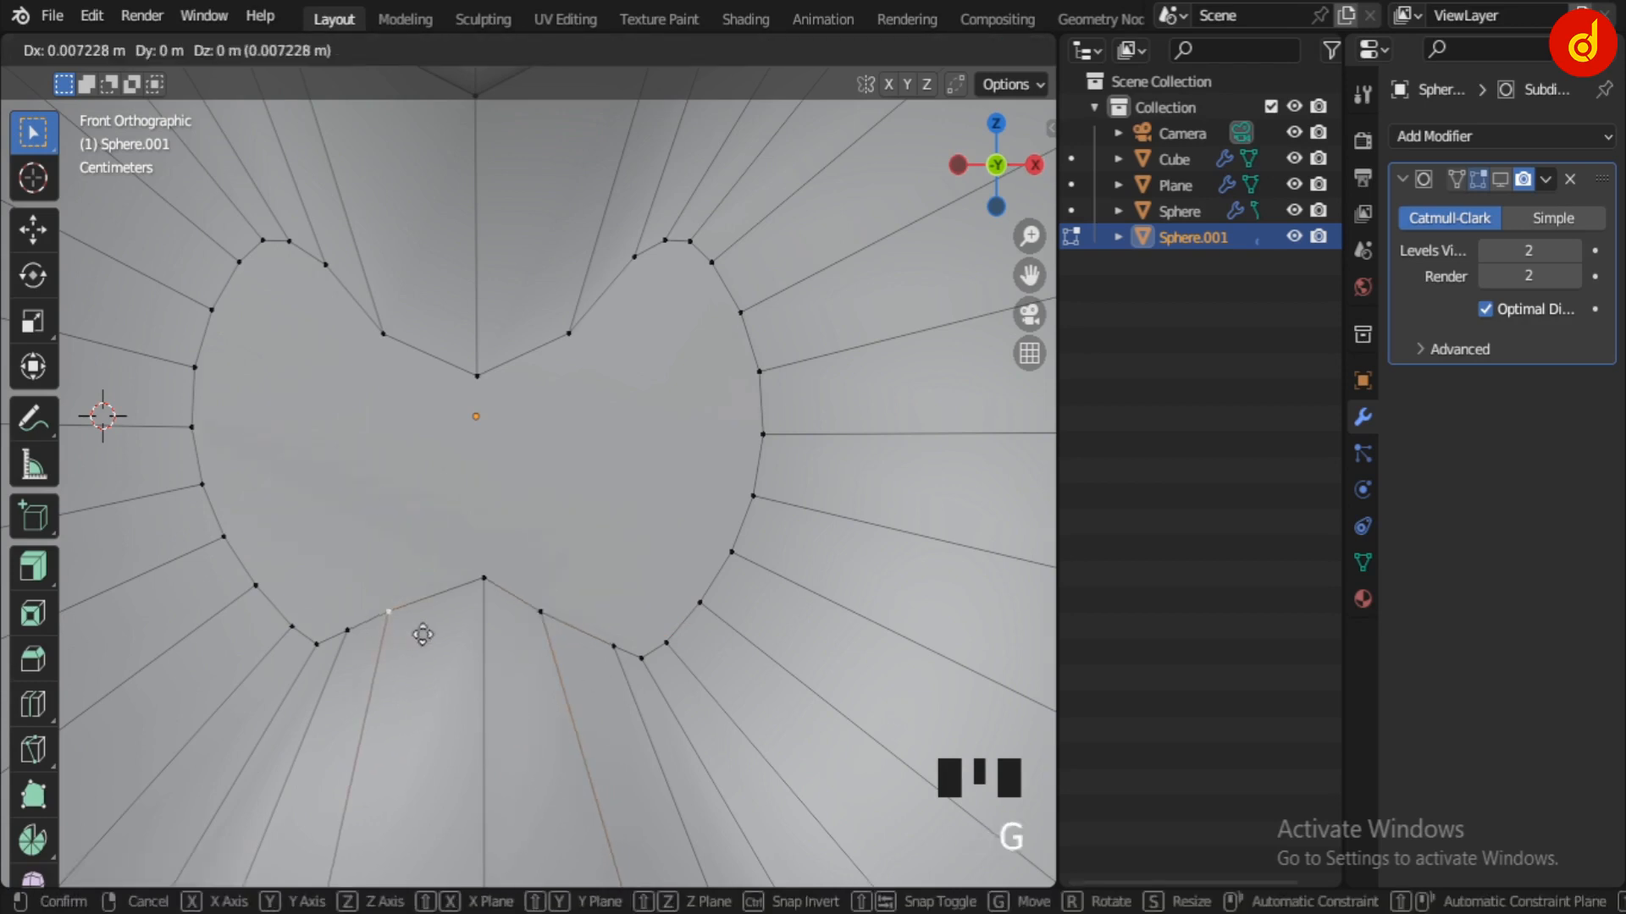
pyautogui.click(430, 631)
# Step: Shift the next lower vertex on each core lobe toward the notch to even out the spacing
pyautogui.click(373, 638)
pyautogui.press('g')
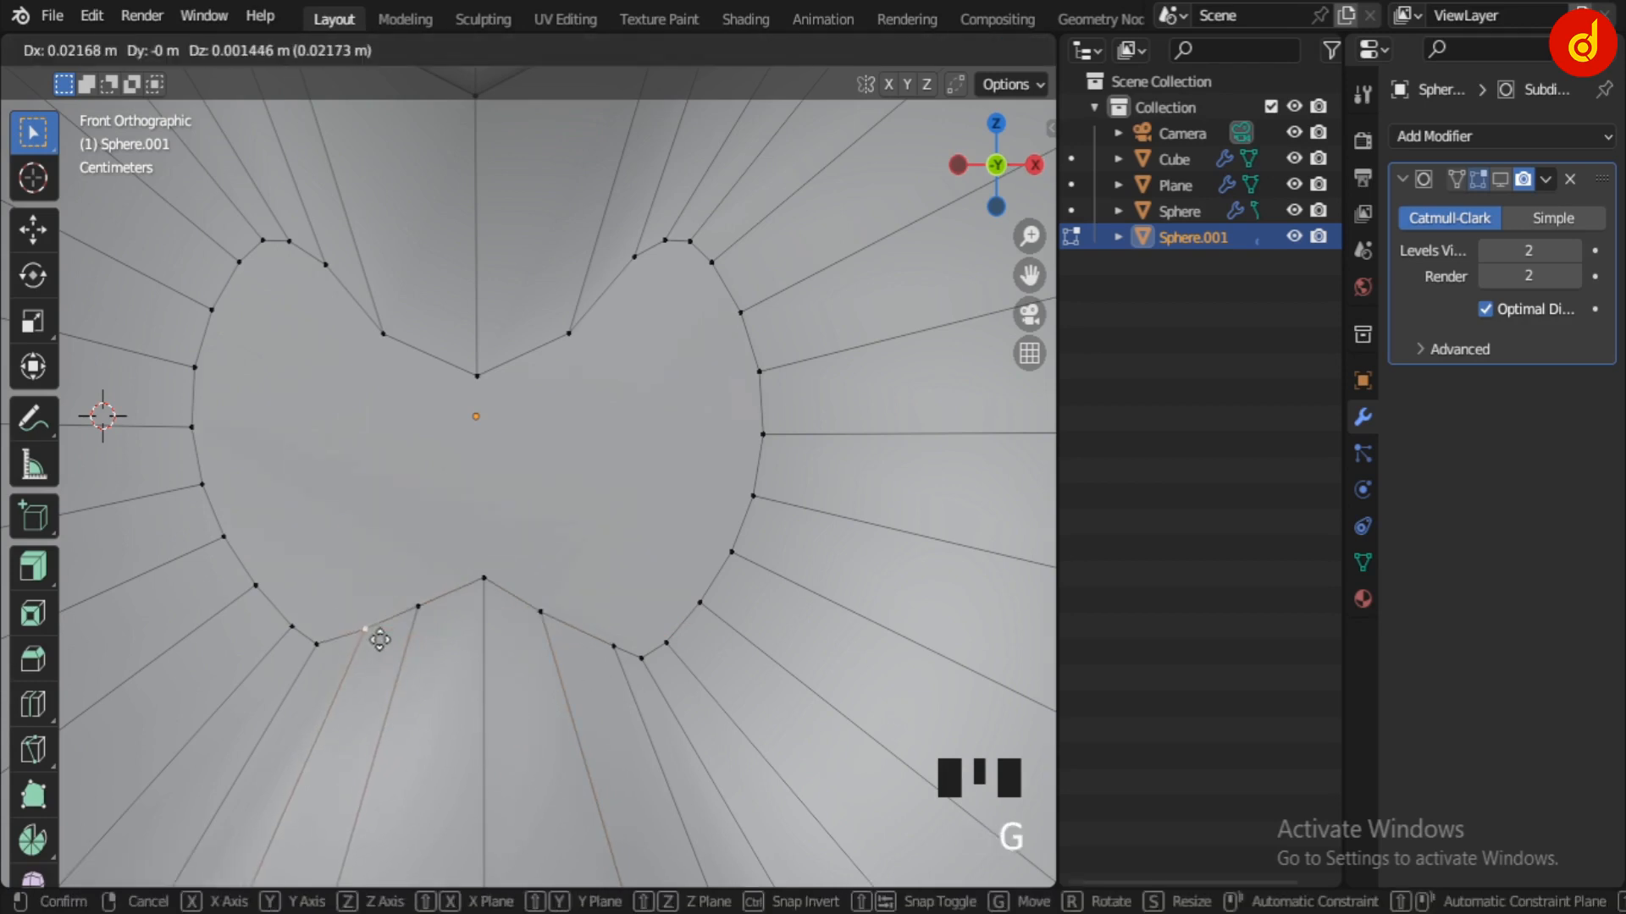
pyautogui.click(395, 638)
pyautogui.click(597, 648)
pyautogui.press('g')
pyautogui.click(619, 682)
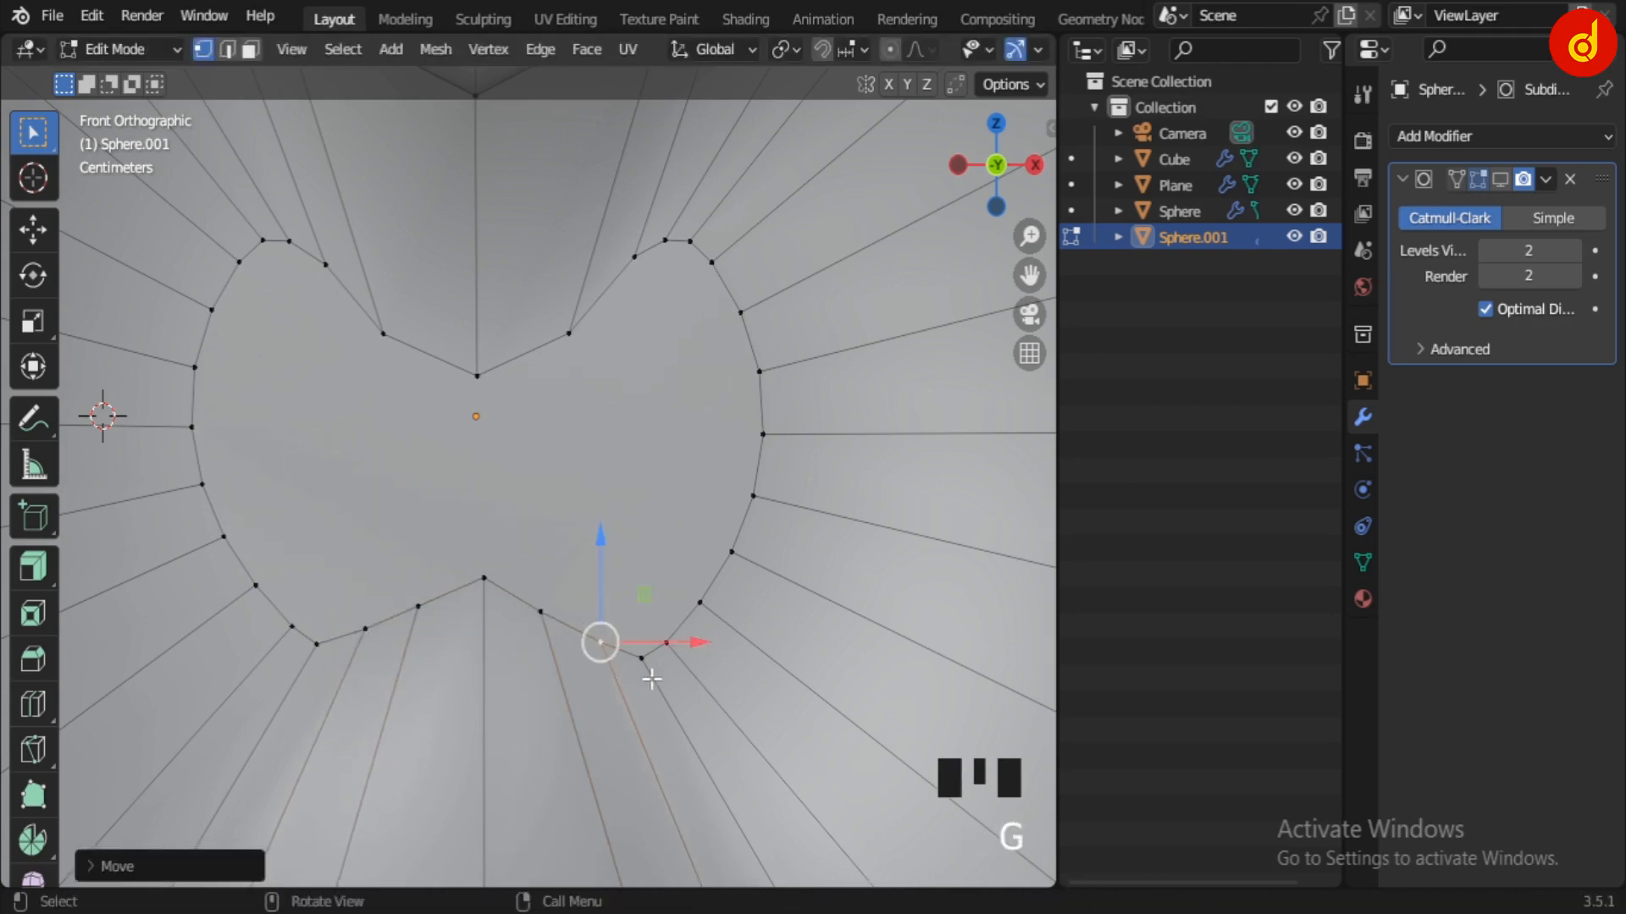
# Step: Raise the lowest vertex of each core lobe slightly to round off the lower tips
pyautogui.click(322, 656)
pyautogui.press('g')
pyautogui.click(330, 654)
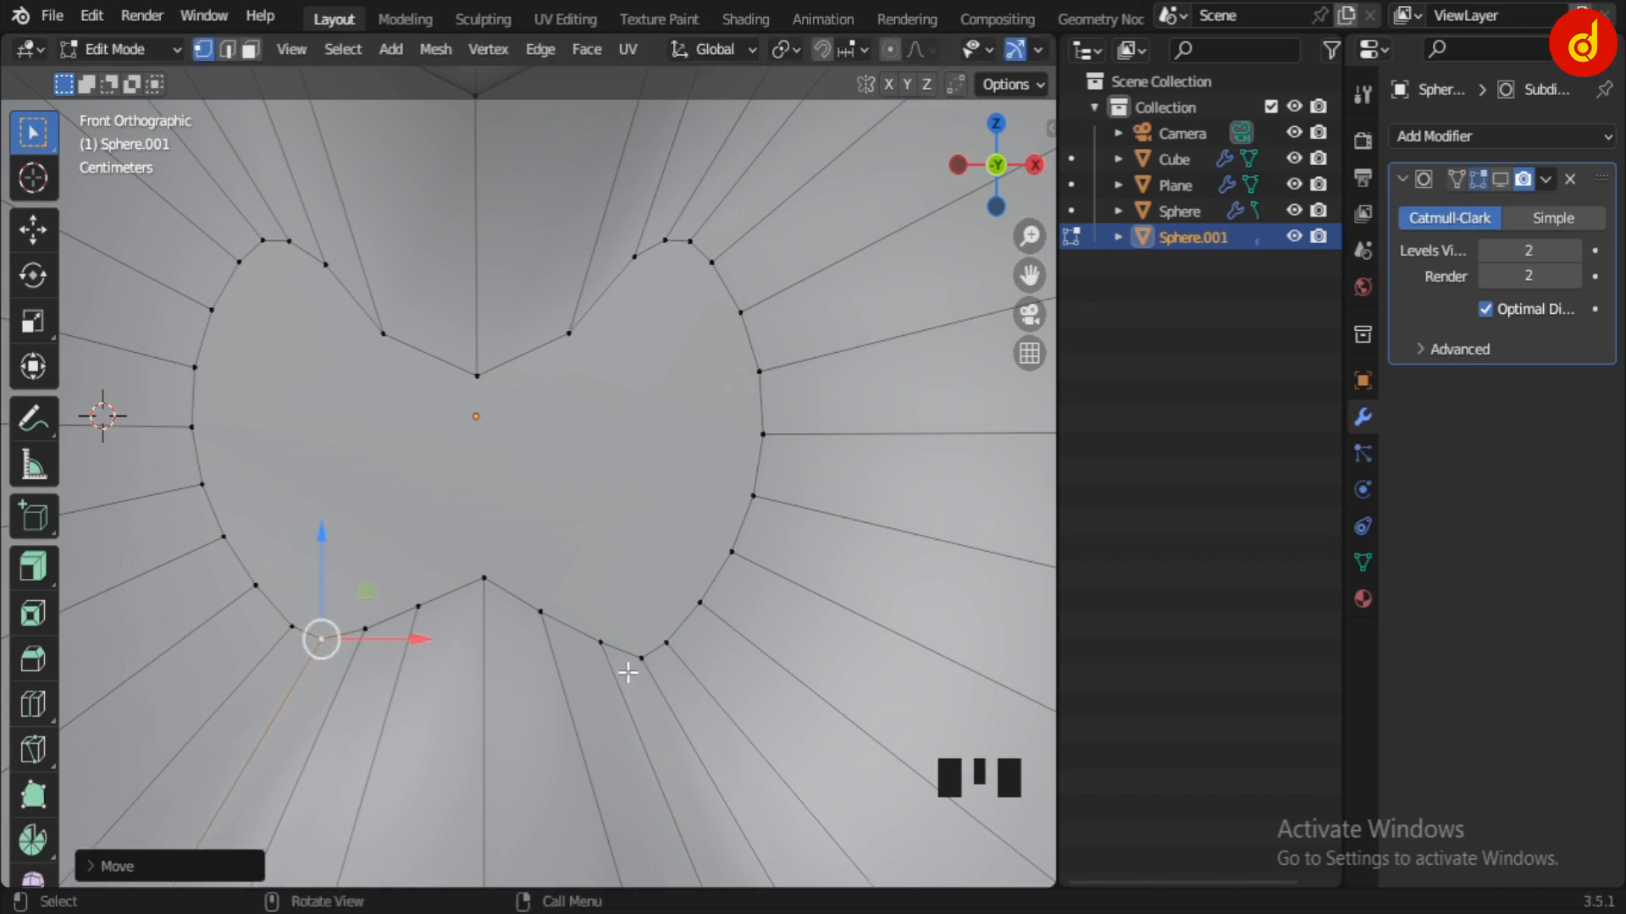
pyautogui.click(631, 669)
pyautogui.press('g')
pyautogui.click(721, 718)
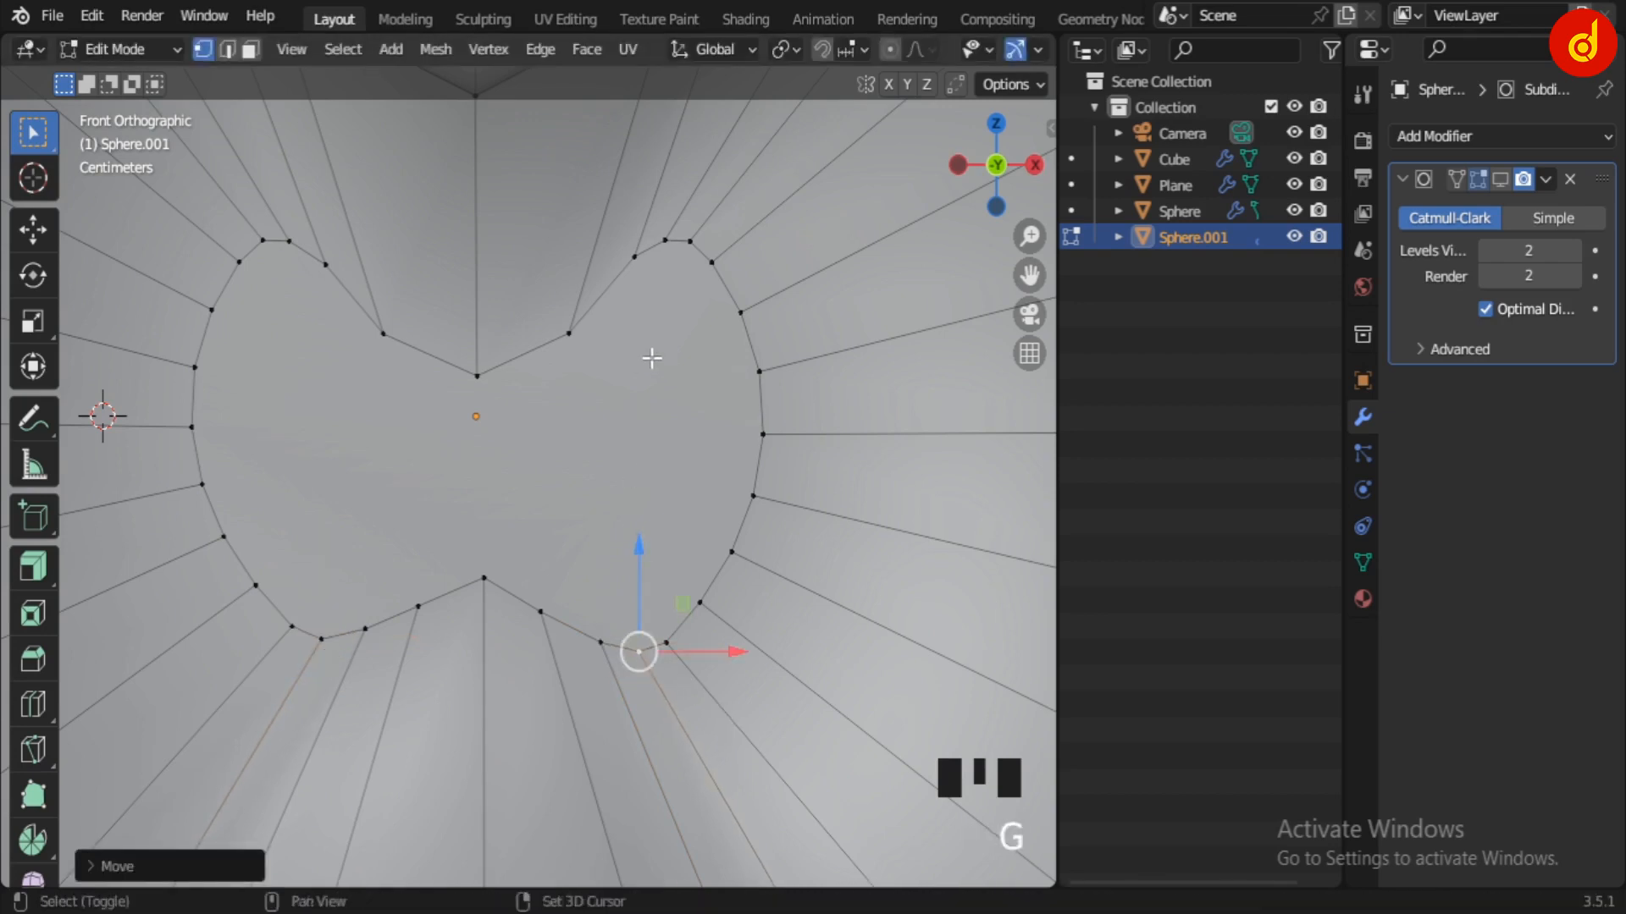
# Step: Redistribute the four vertices between the upper notch and the right lobe's tip into an evenly spaced curve
pyautogui.scroll(2, 573, 534)
pyautogui.click(584, 550)
pyautogui.press('g')
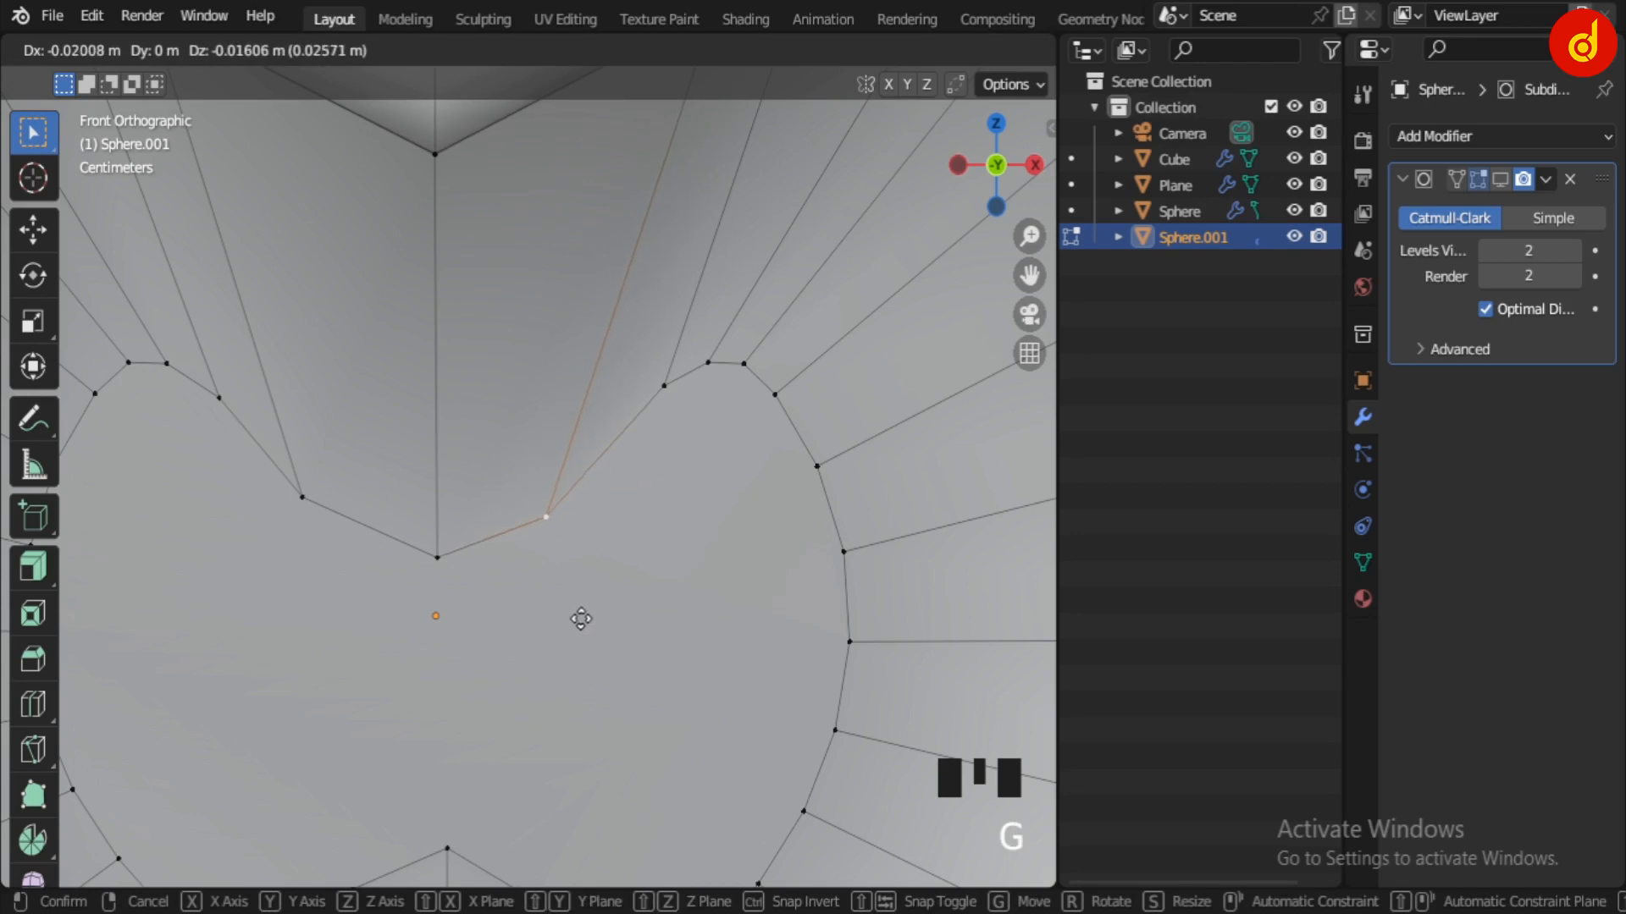
pyautogui.click(581, 619)
pyautogui.click(664, 386)
pyautogui.press('g')
pyautogui.click(666, 487)
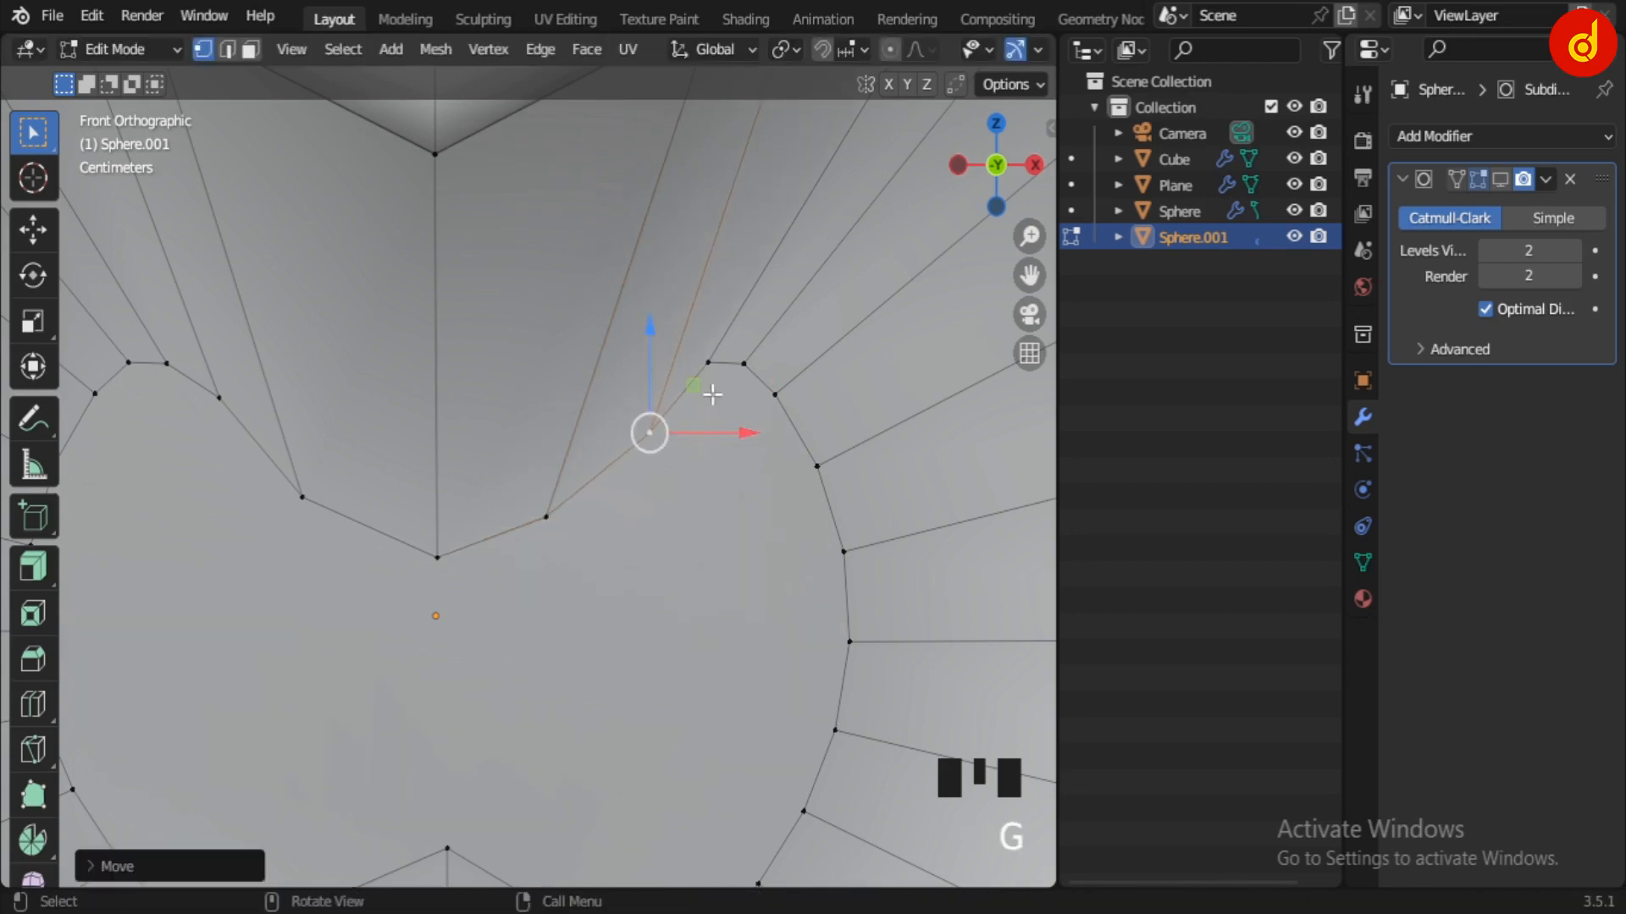
pyautogui.click(707, 365)
pyautogui.press('g')
pyautogui.click(712, 414)
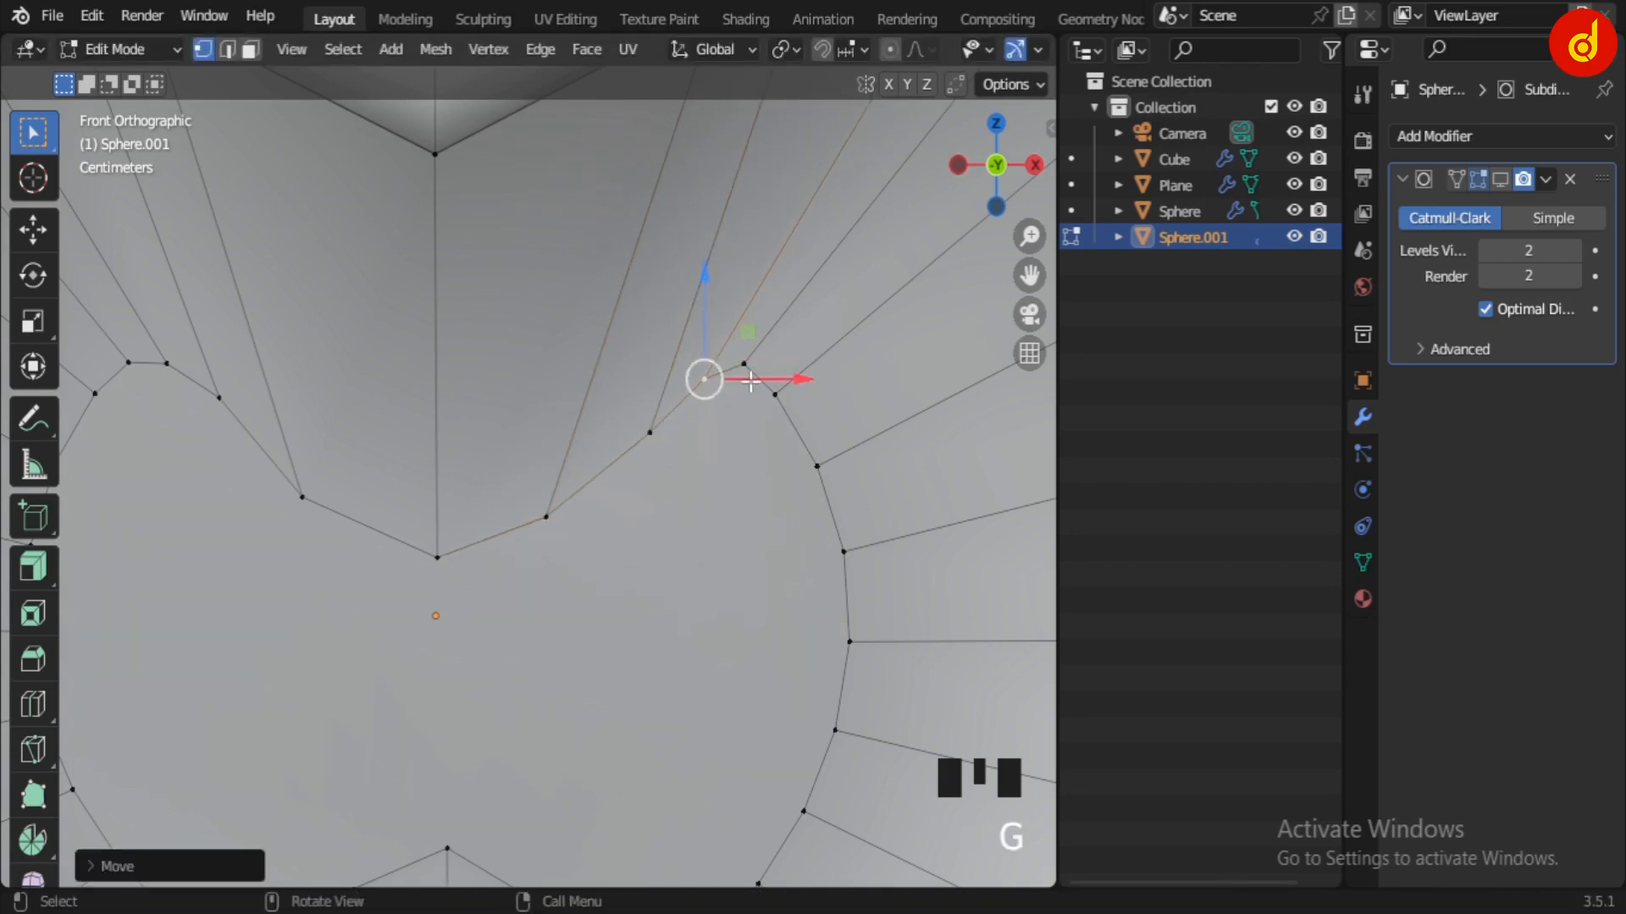
pyautogui.press('g')
pyautogui.click(795, 375)
# Step: Reposition the vertices between the upper notch and the left lobe's tip to match the right side
pyautogui.keyDown('shift'); pyautogui.moveTo(314, 549); pyautogui.dragTo(486, 526, button='middle'); pyautogui.keyUp('shift')
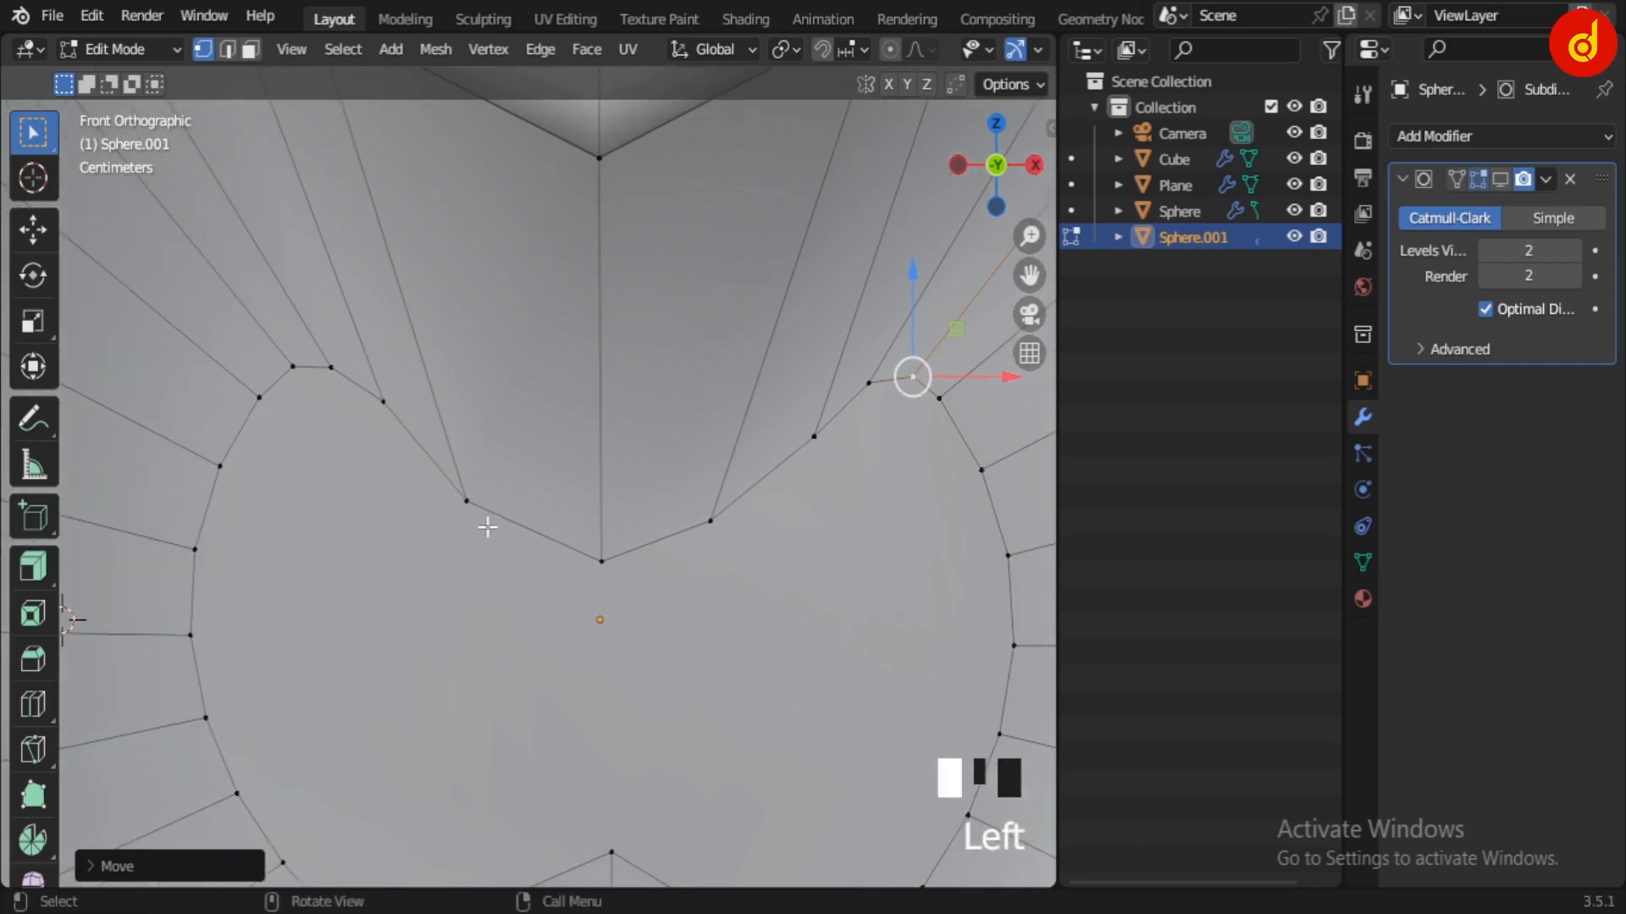
pyautogui.click(467, 499)
pyautogui.press('g')
pyautogui.click(409, 439)
pyautogui.click(410, 442)
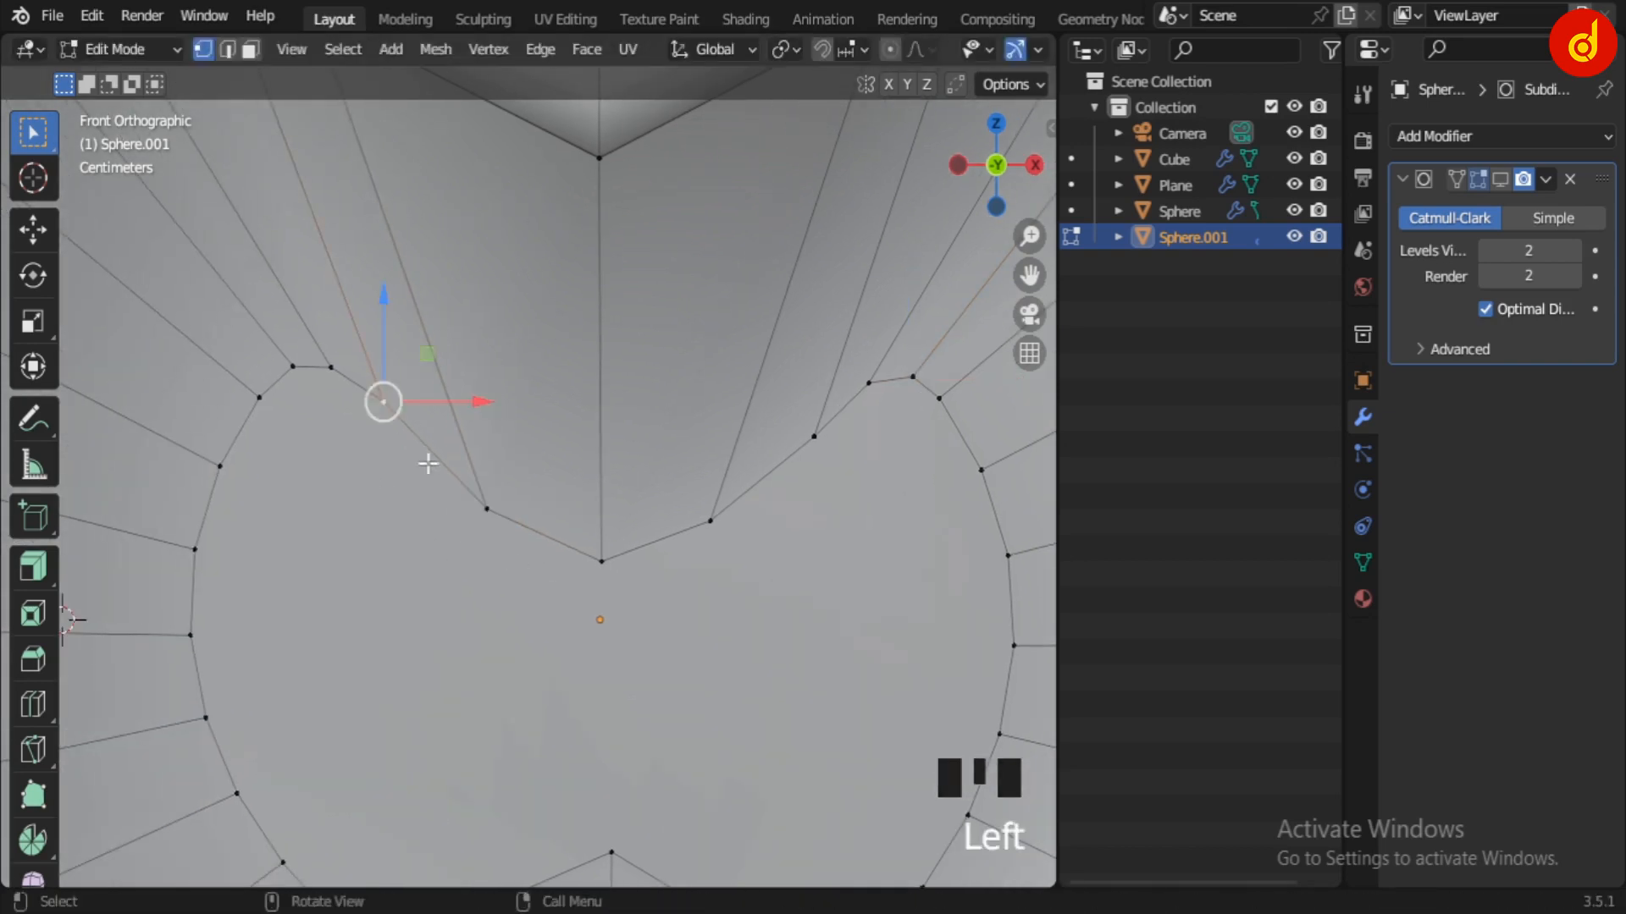
pyautogui.press('g')
pyautogui.click(443, 483)
pyautogui.click(334, 391)
pyautogui.press('g')
pyautogui.click(343, 402)
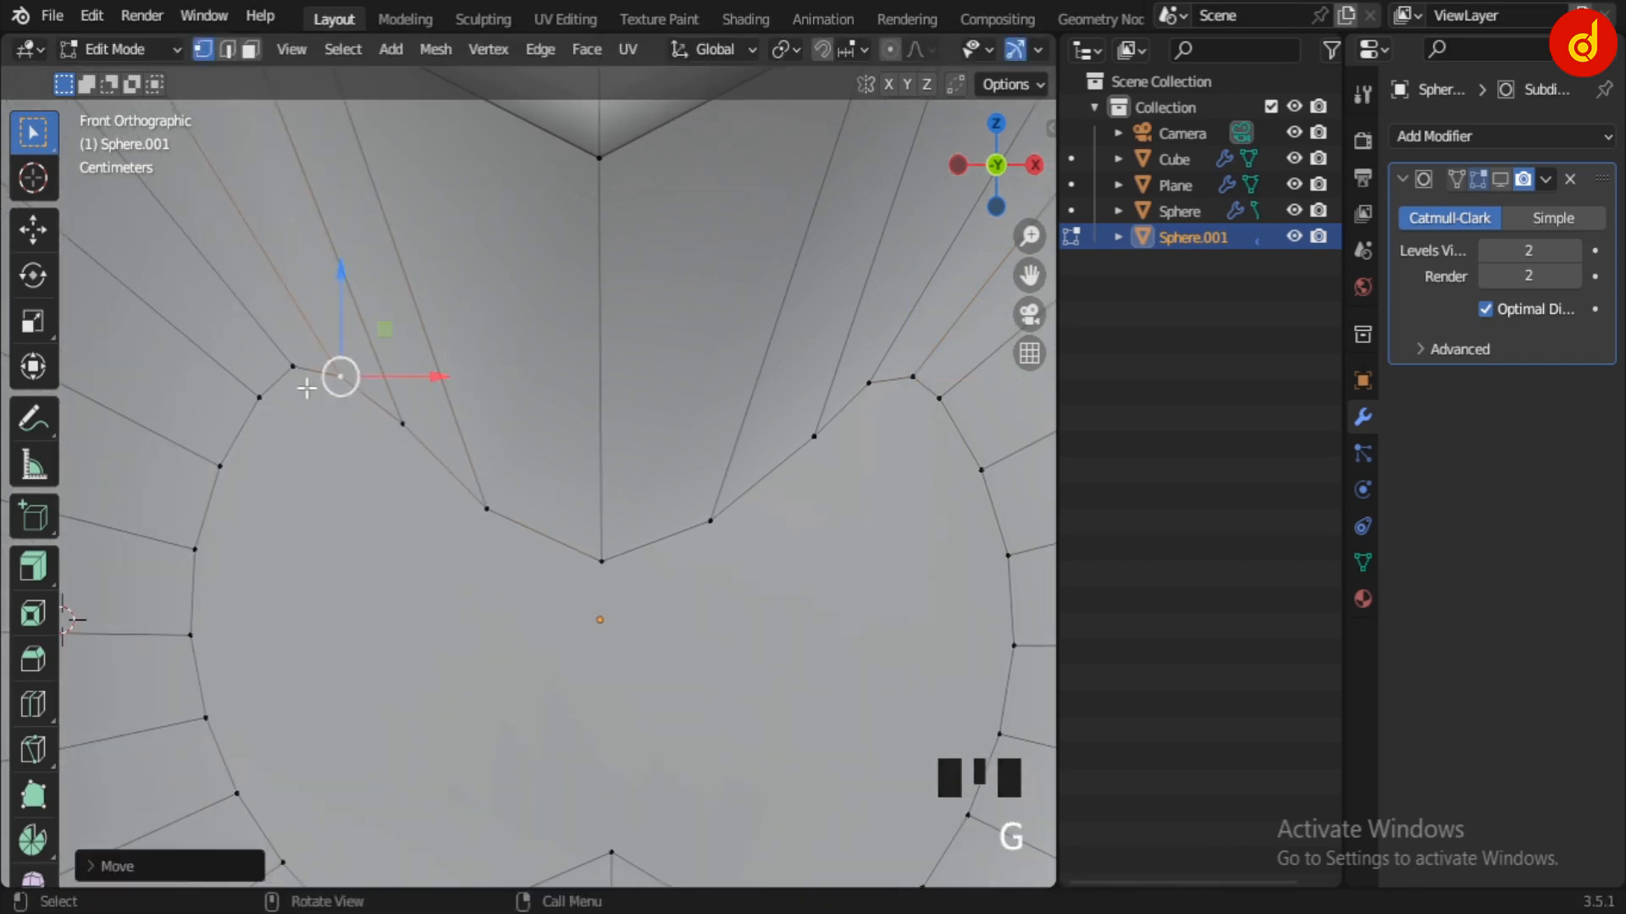
pyautogui.click(301, 387)
pyautogui.press('g')
pyautogui.click(299, 395)
# Step: Select the core face, inset it about 0.025 m, and scale the inset face to about 0.79
pyautogui.scroll(-4, 530, 541)
pyautogui.keyDown('shift'); pyautogui.moveTo(576, 591); pyautogui.dragTo(520, 553, button='middle'); pyautogui.keyUp('shift')
pyautogui.click(520, 553)
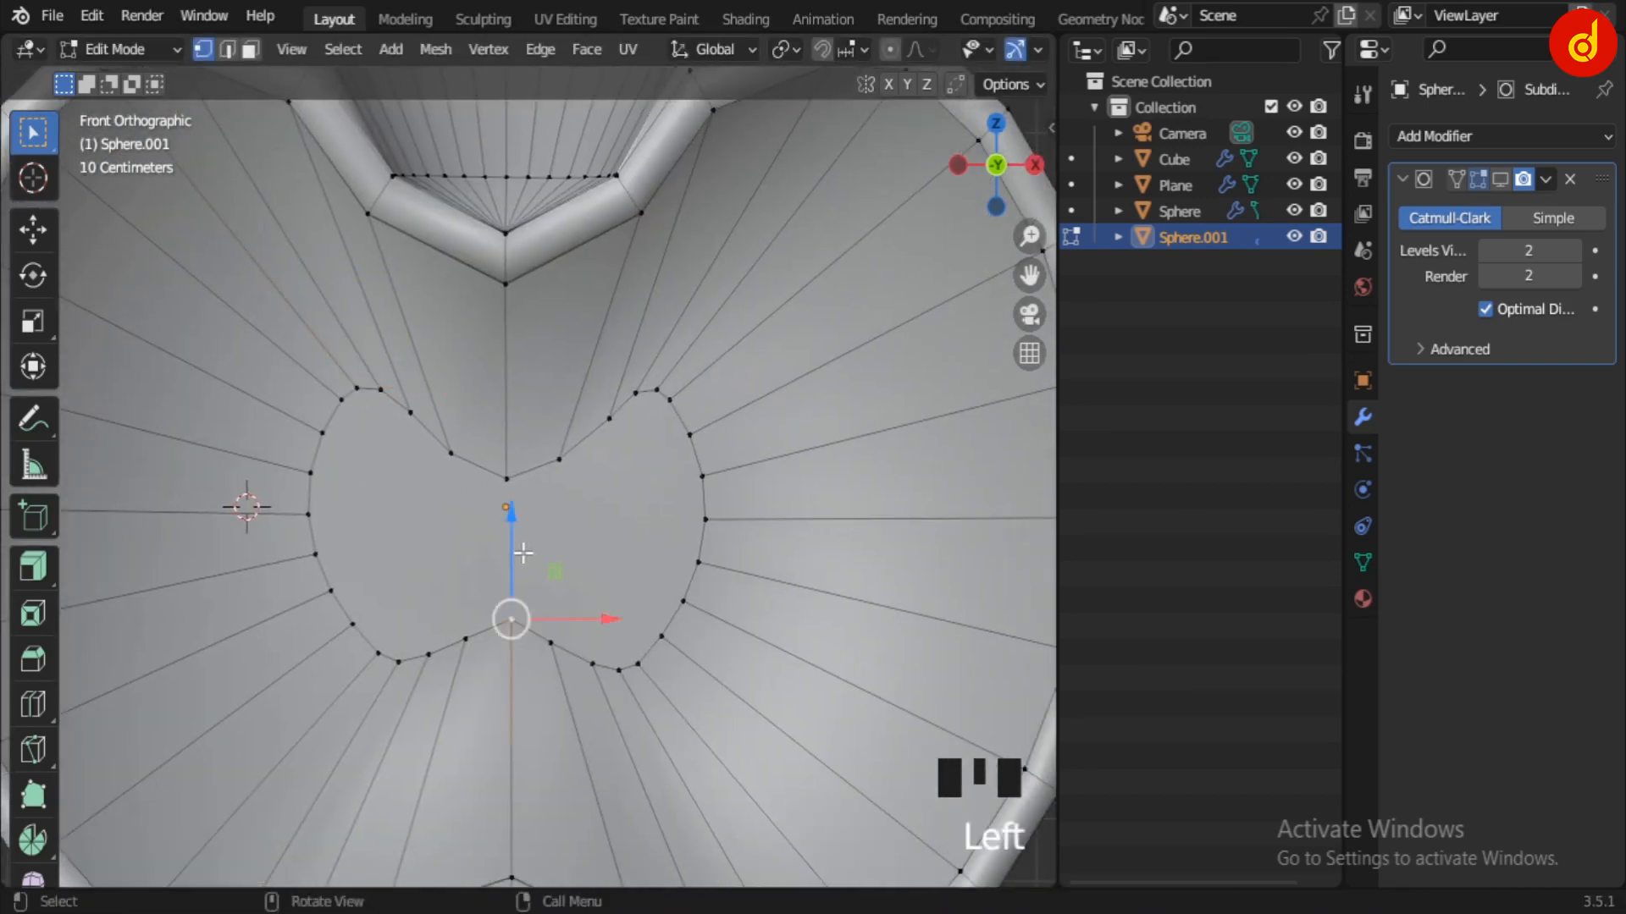
pyautogui.press('3')
pyautogui.click(592, 585)
pyautogui.press('i')
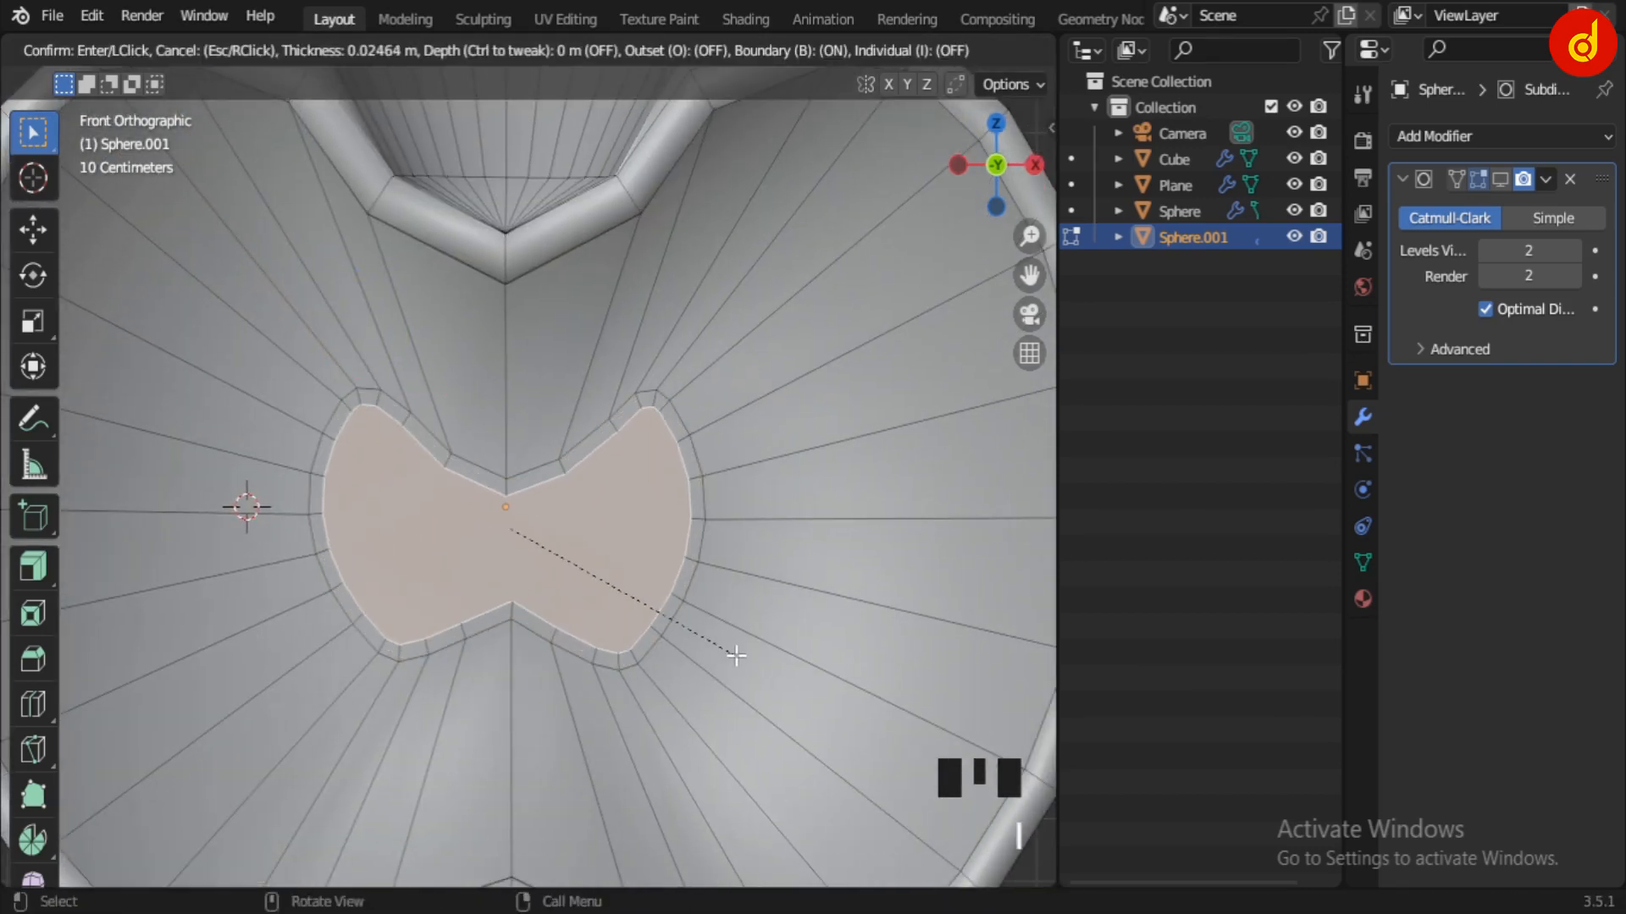
pyautogui.click(741, 663)
pyautogui.press('s')
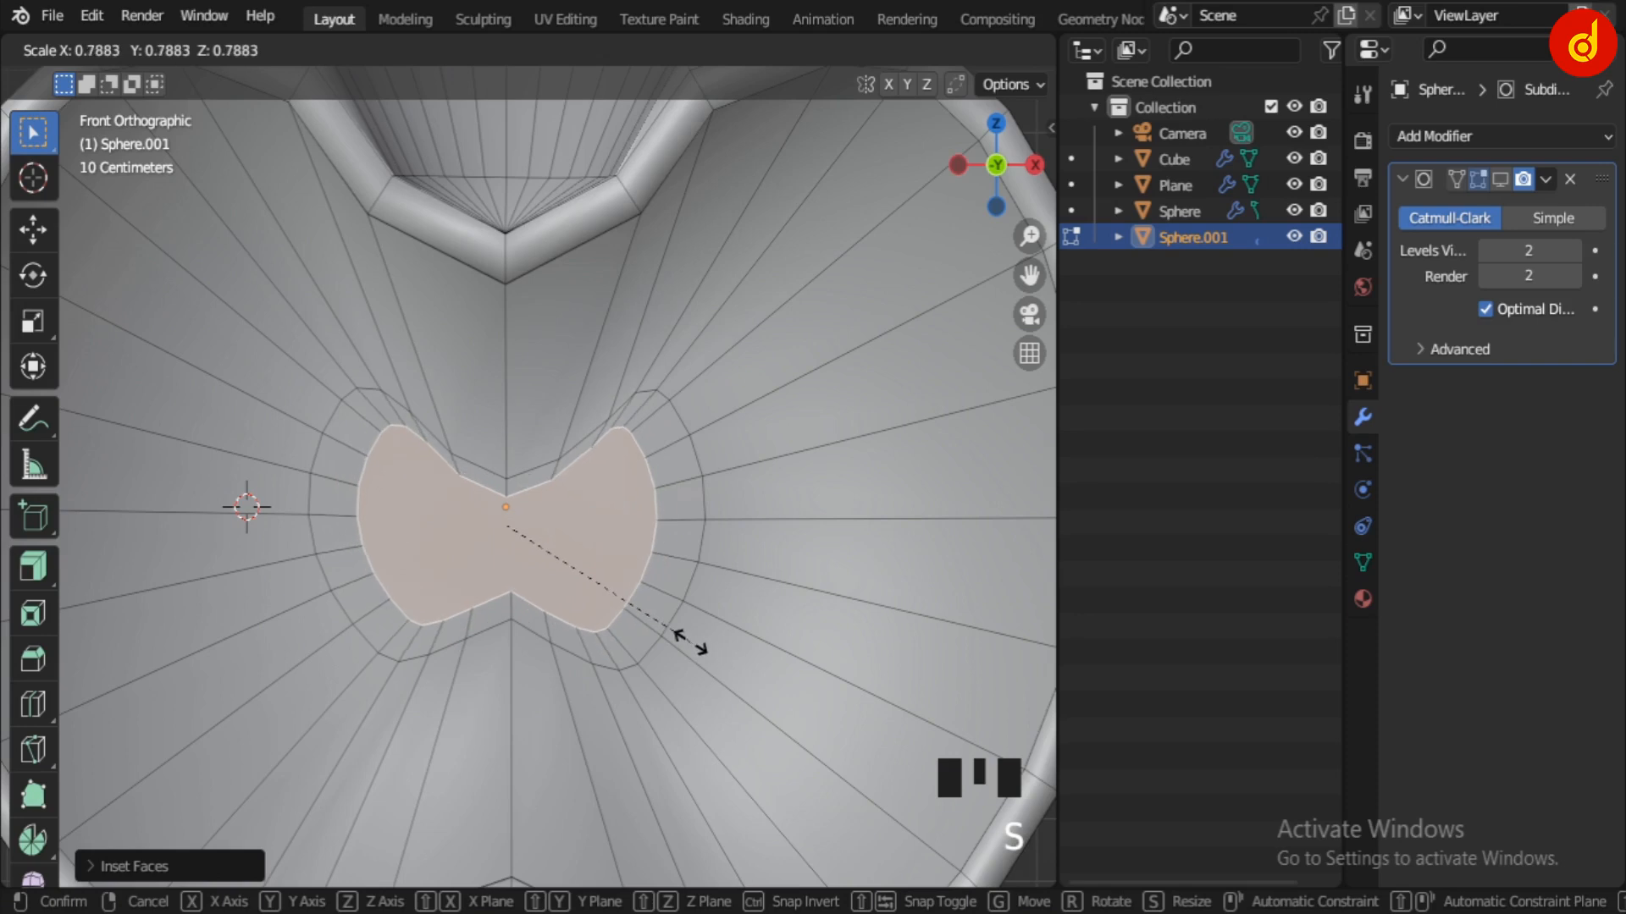
pyautogui.click(690, 644)
# Step: Scale the inset core face to about 0.87 along Z and push it inward into the apple half
pyautogui.scroll(3, 693, 652)
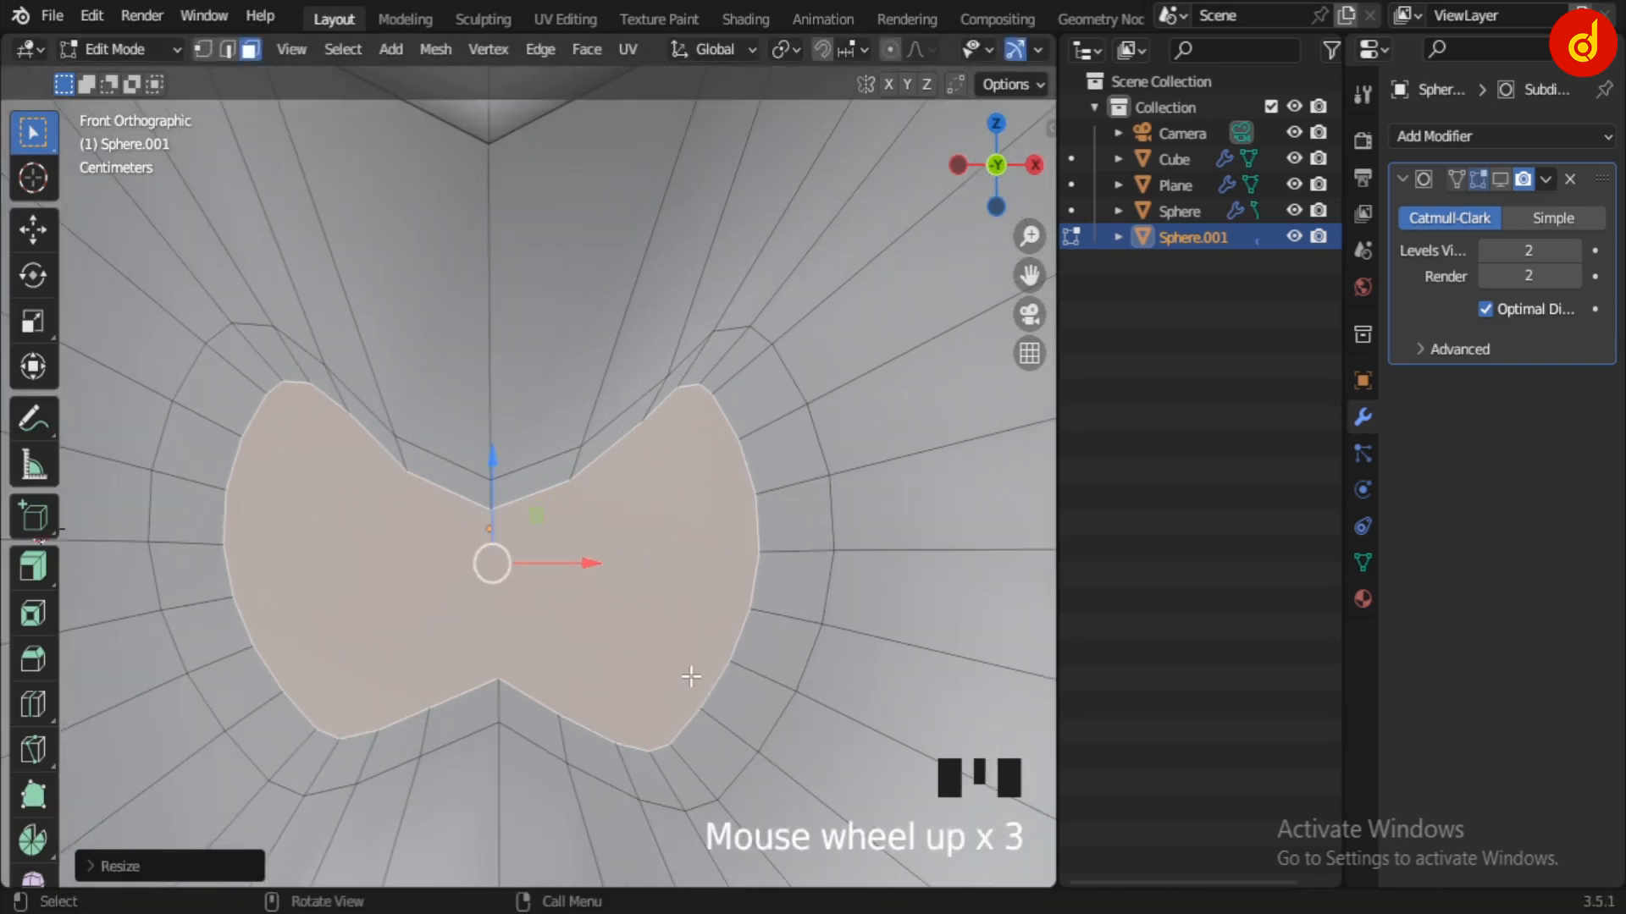
pyautogui.press('s')
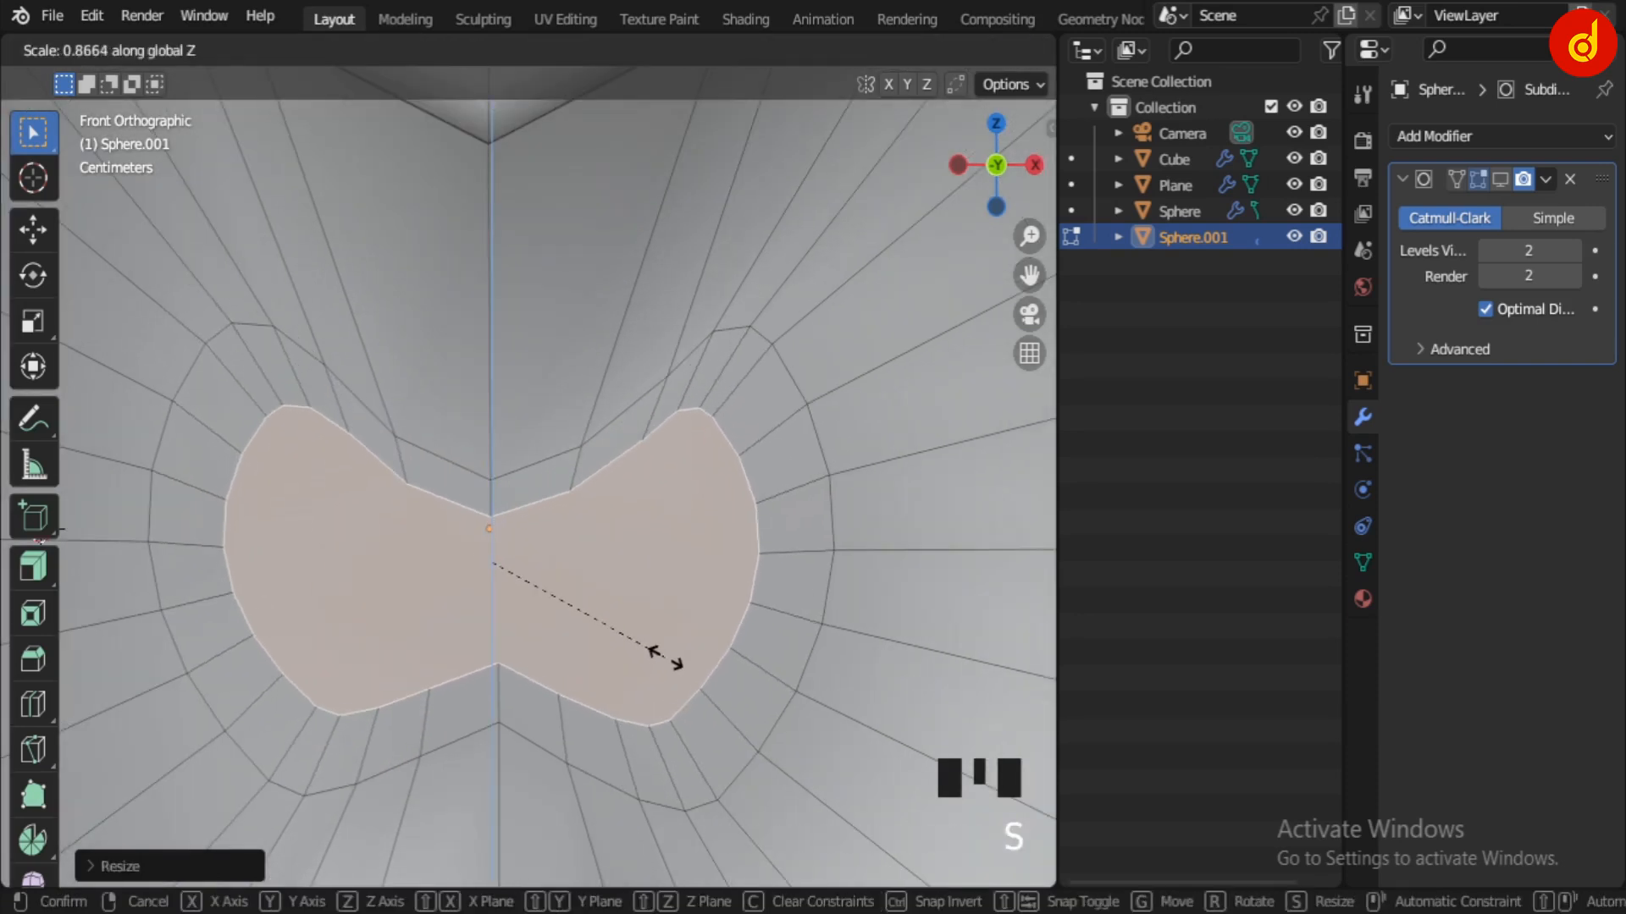
pyautogui.click(666, 657)
pyautogui.moveTo(666, 657); pyautogui.dragTo(585, 567, button='middle')
pyautogui.moveTo(581, 561); pyautogui.dragTo(561, 564)
pyautogui.moveTo(780, 664); pyautogui.dragTo(757, 672, button='middle')
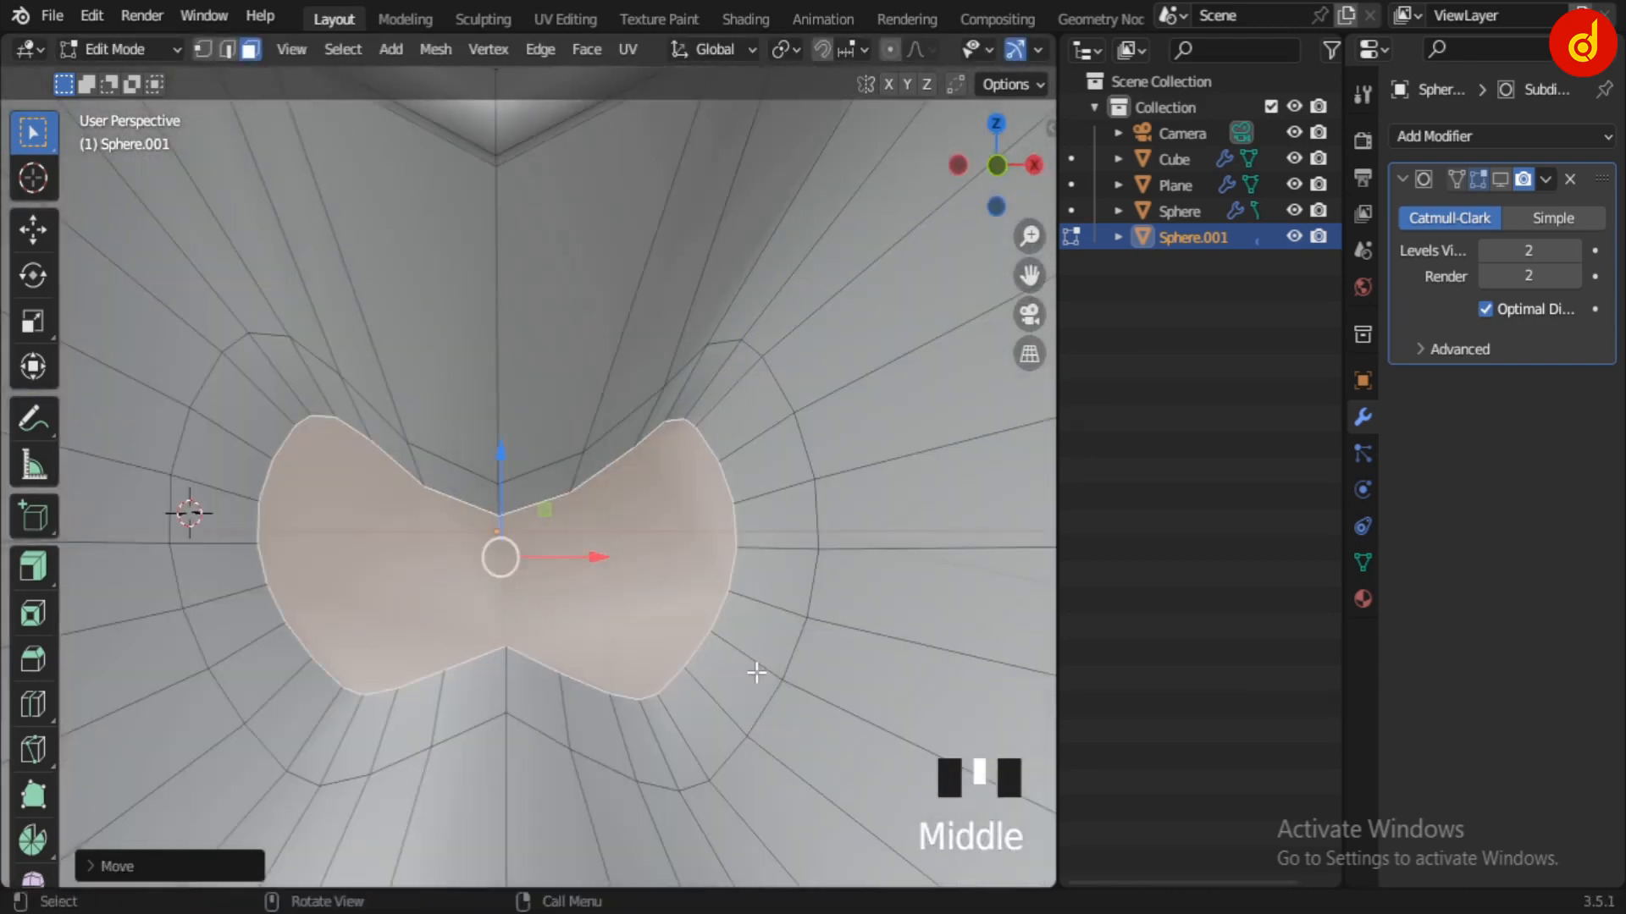
# Step: Inset the recessed core face a second time by a small amount, shrink it, and flatten it along Z
pyautogui.press('i')
pyautogui.click(751, 696)
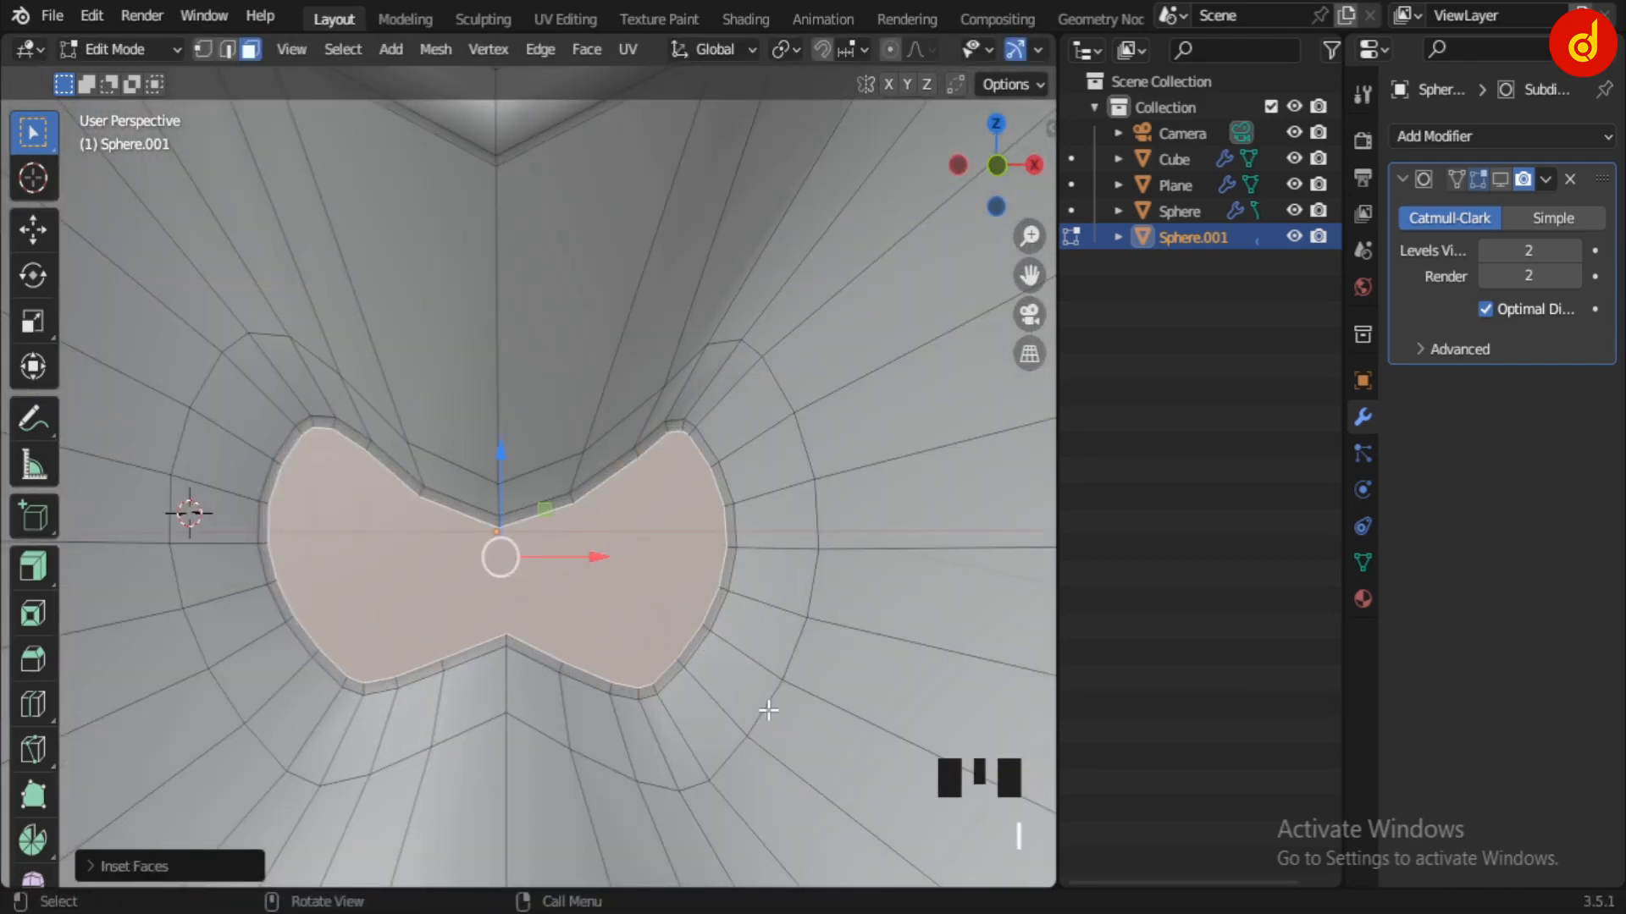
pyautogui.press('s')
pyautogui.click(712, 682)
pyautogui.press('s')
pyautogui.press('z')
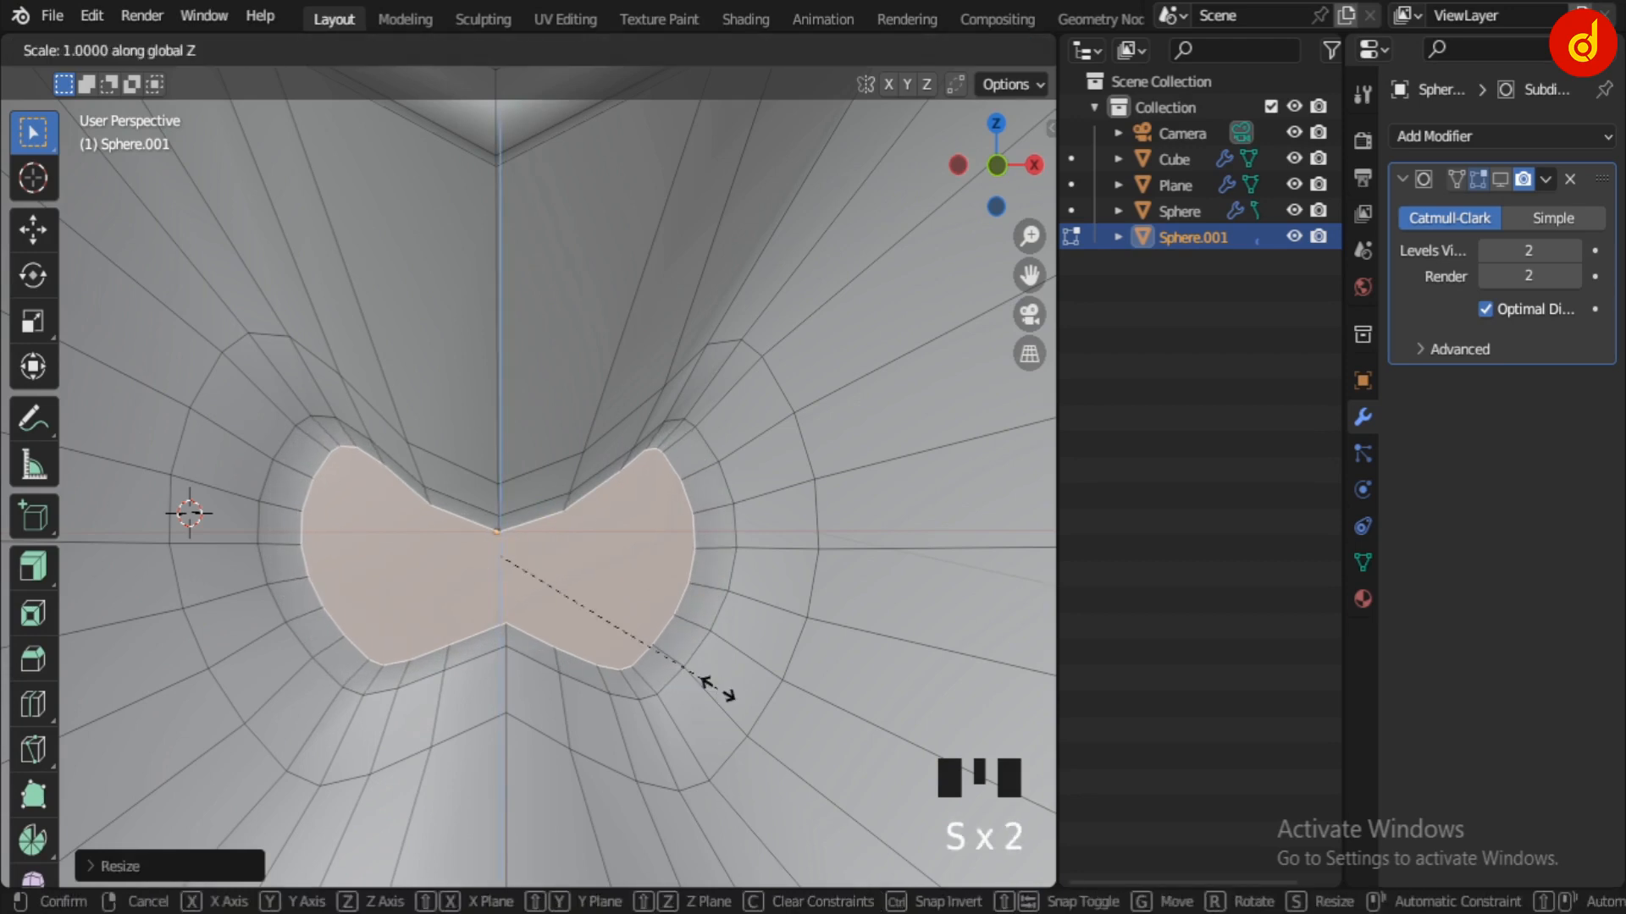
pyautogui.click(665, 667)
pyautogui.moveTo(665, 667); pyautogui.dragTo(753, 696, button='middle')
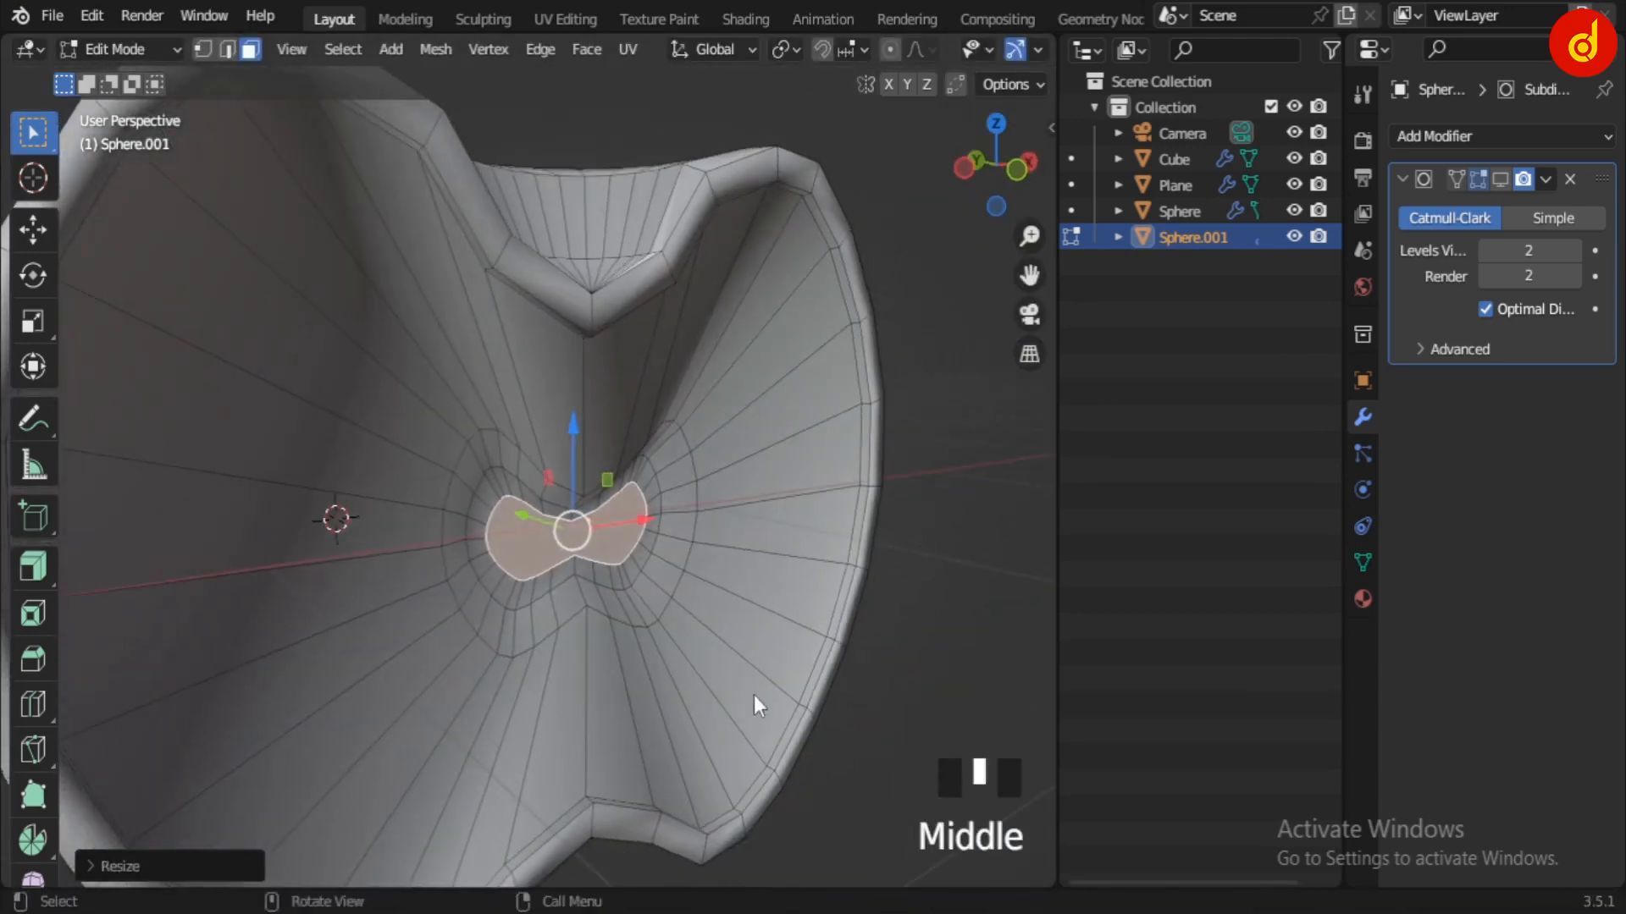
# Step: Show the subdivision in the viewport in Object Mode and examine the smoothed core recess
pyautogui.press('Tab')
pyautogui.click(1499, 179)
pyautogui.moveTo(992, 492); pyautogui.dragTo(762, 529, button='middle')
pyautogui.scroll(3, 669, 560)
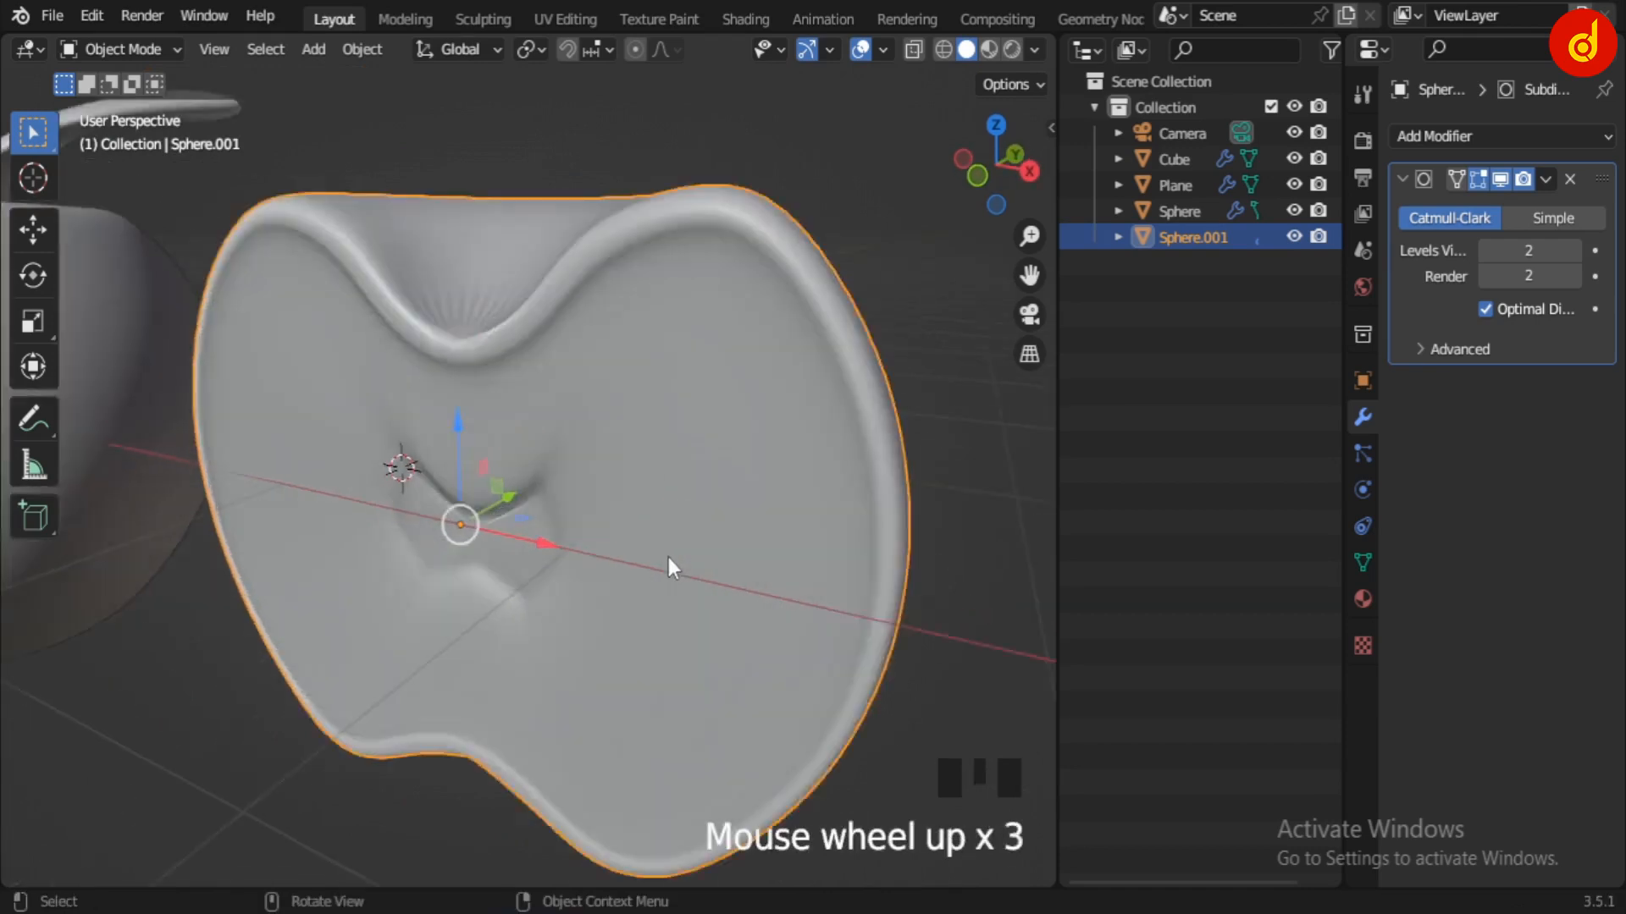
pyautogui.moveTo(668, 561); pyautogui.dragTo(706, 608, button='middle')
# Step: Expand the core face selection by three rings and scale the whole core recess up to about 1.24
pyautogui.press('Tab')
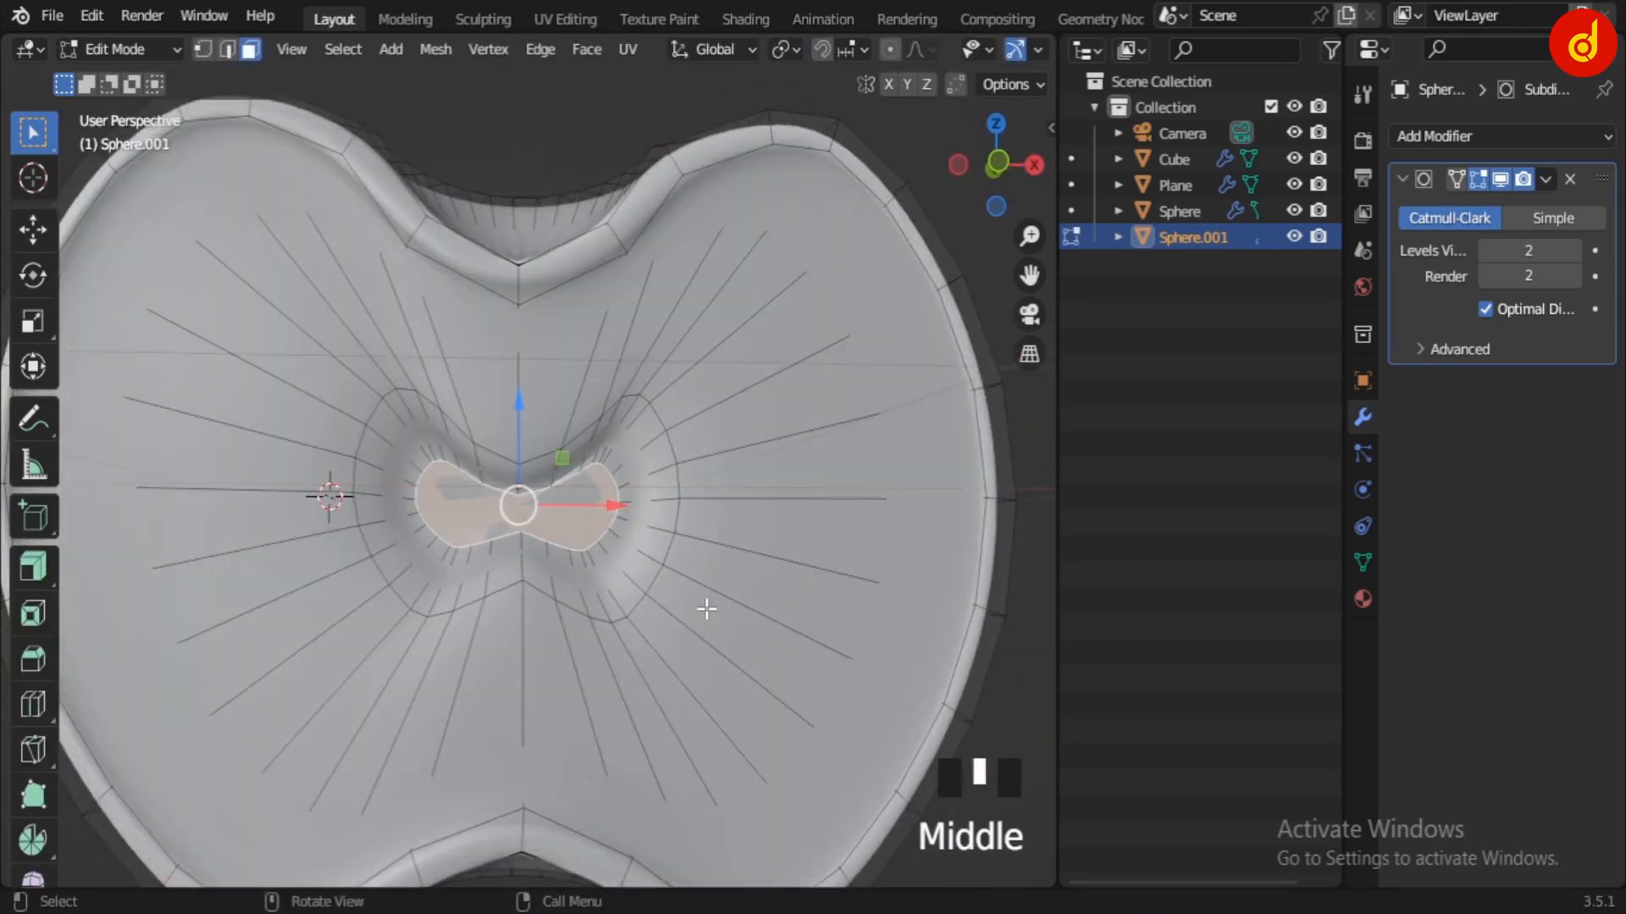
pyautogui.press('ctrl+KP_Add')
pyautogui.press('ctrl+KP_Add')
pyautogui.press('ctrl+KP_Add')
pyautogui.press('s')
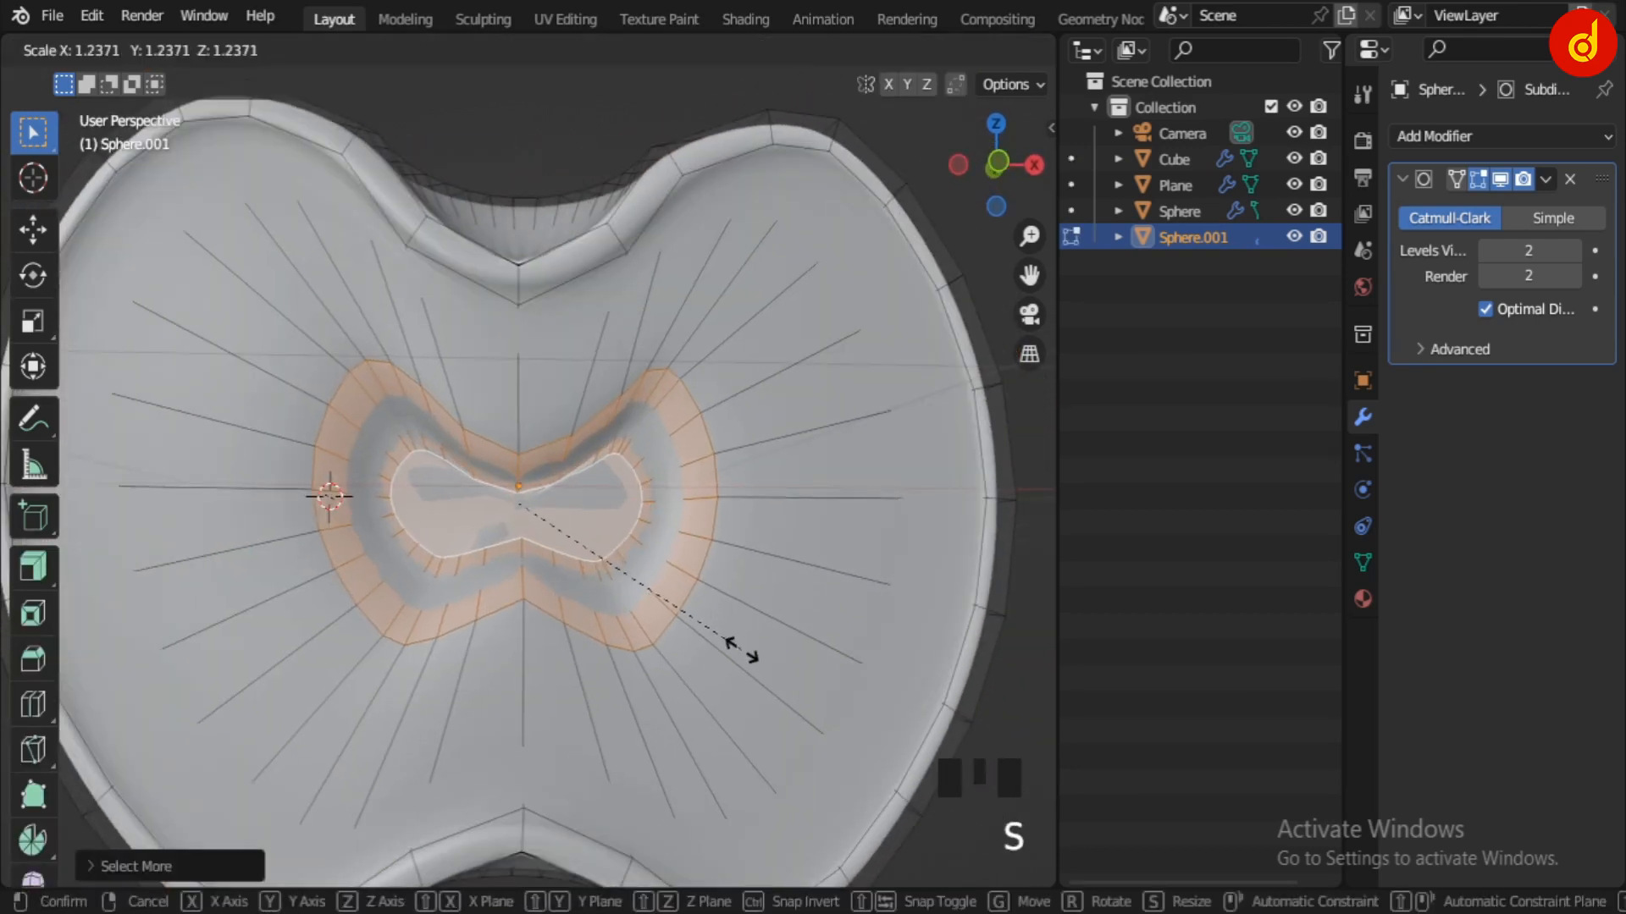
pyautogui.click(740, 635)
# Step: Examine the enlarged core recess on the smoothed apple half from several angles in Object Mode
pyautogui.press('Tab')
pyautogui.moveTo(838, 568); pyautogui.dragTo(877, 603, button='middle')
pyautogui.scroll(-5, 762, 614)
pyautogui.moveTo(716, 623); pyautogui.dragTo(618, 517, button='middle')
pyautogui.scroll(5, 775, 601)
# Step: Try adding a centered loop cut in the core recess's outer ring and preview it with subdivision shown
pyautogui.press('Tab')
pyautogui.click(1499, 179)
pyautogui.scroll(-2, 750, 589)
pyautogui.moveTo(515, 465)
pyautogui.mouseDown(button='middle')
pyautogui.moveTo(465, 472)
pyautogui.moveTo(508, 460)
pyautogui.mouseUp(button='middle')
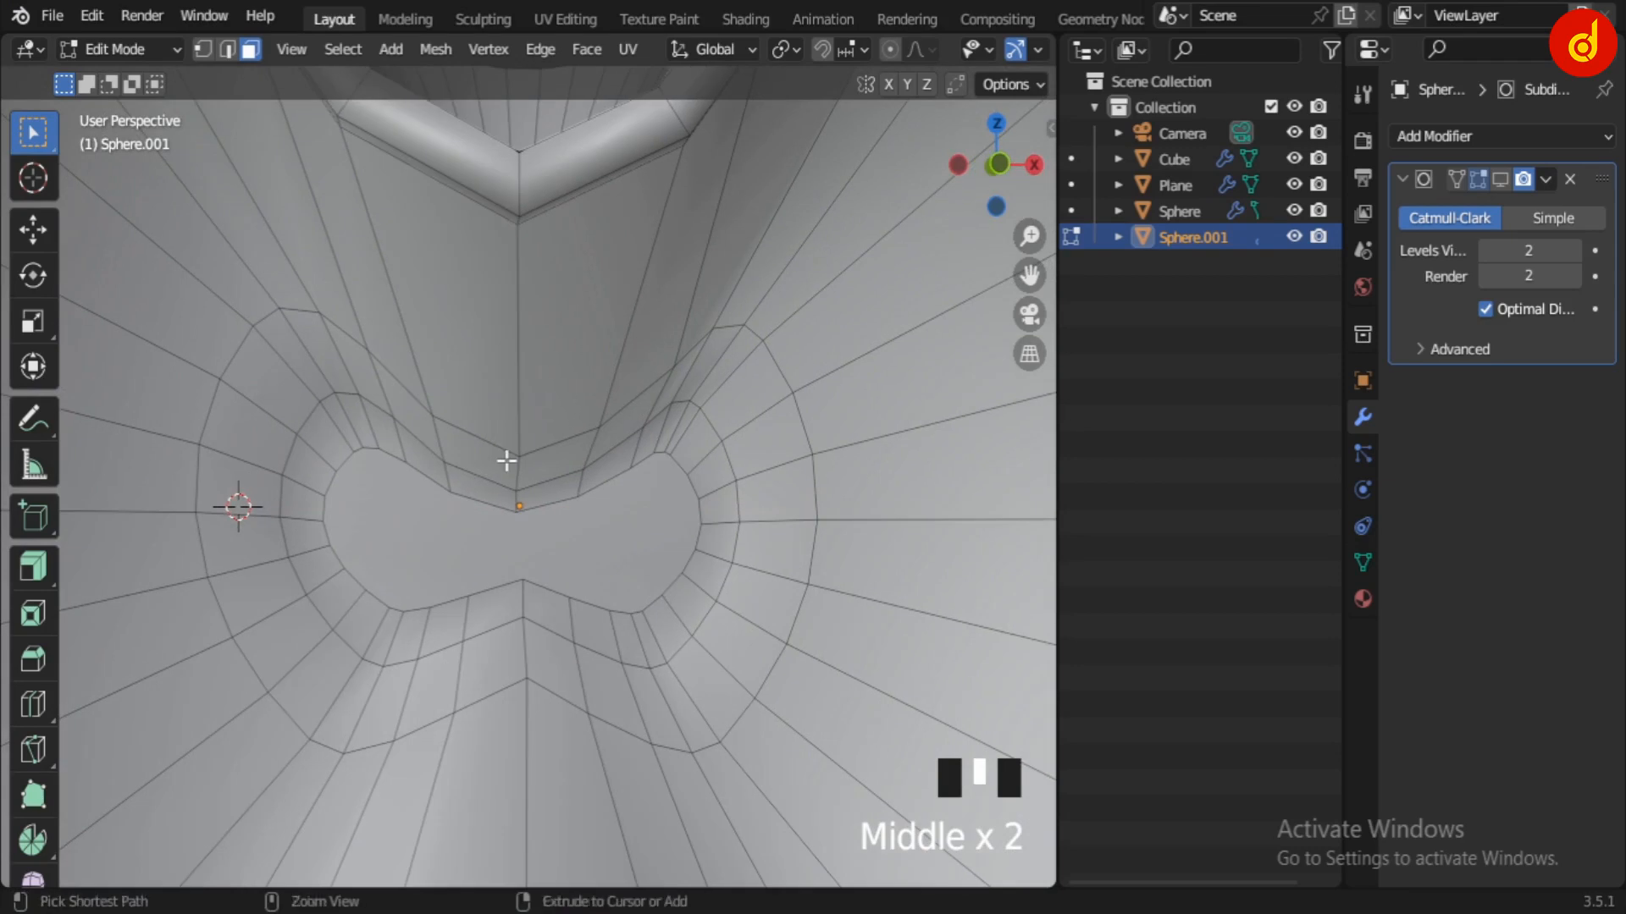
pyautogui.hotkey('ctrl', 'r')
pyautogui.click(526, 465)
pyautogui.rightClick(940, 392)
pyautogui.click(1499, 180)
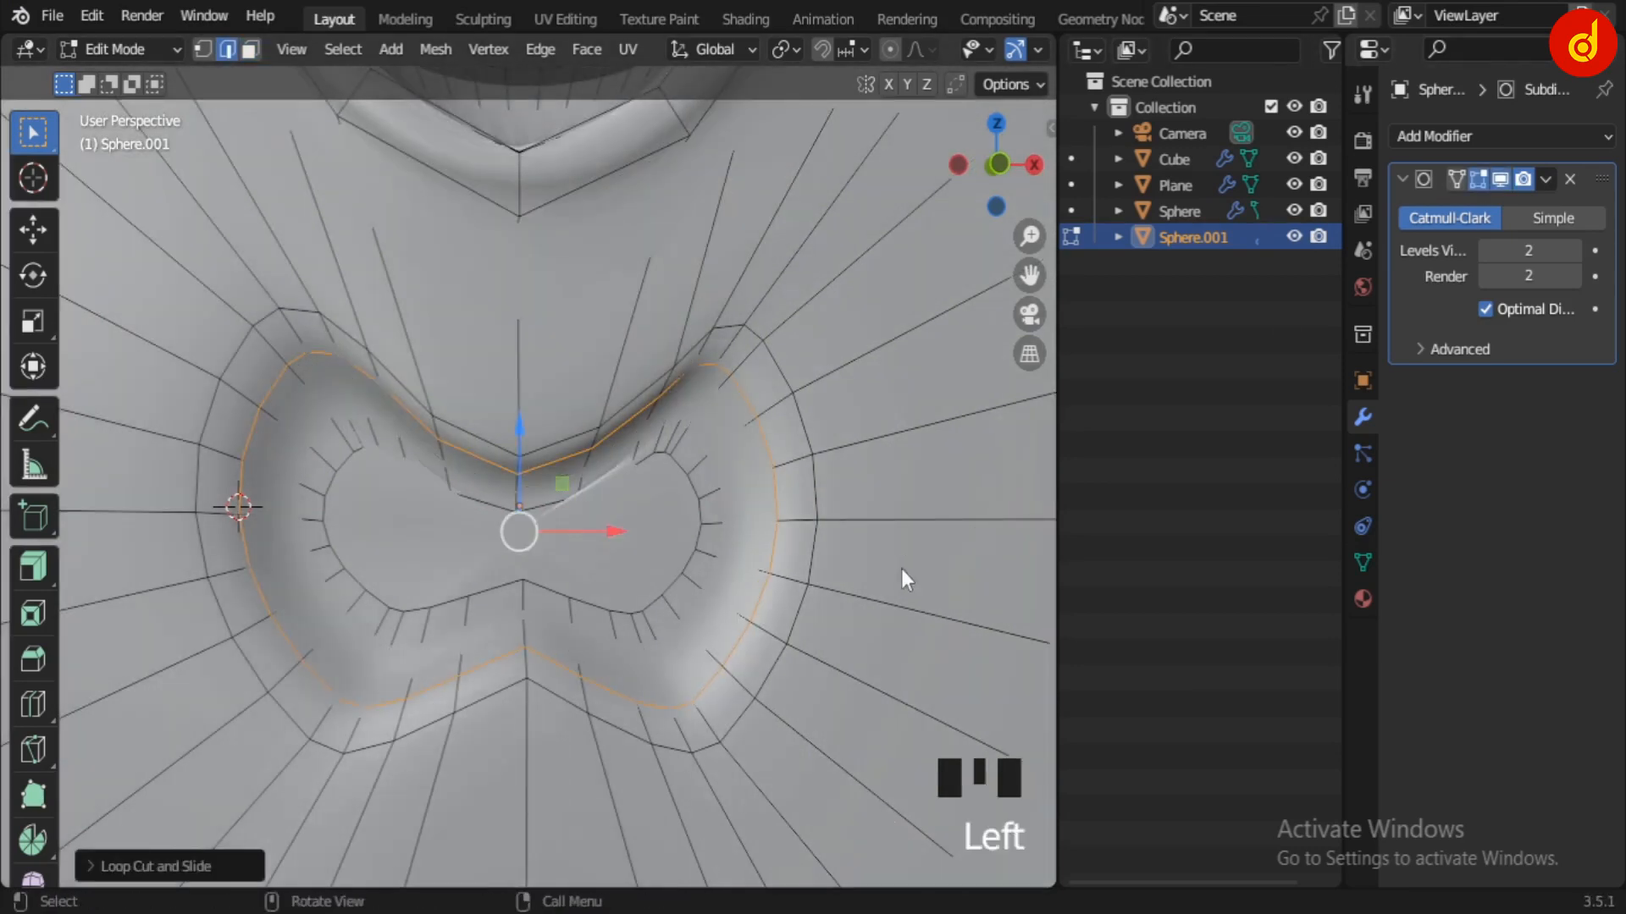
# Step: Check the smoothed core in Object Mode and undo the loop cut in its outer ring
pyautogui.press('Tab')
pyautogui.scroll(-5, 899, 567)
pyautogui.moveTo(900, 574); pyautogui.dragTo(871, 708, button='middle')
pyautogui.scroll(4, 408, 671)
pyautogui.moveTo(408, 673); pyautogui.dragTo(546, 603, button='middle')
pyautogui.hotkey('ctrl', 'z')
pyautogui.hotkey('ctrl', 'z')
pyautogui.hotkey('ctrl', 'z')
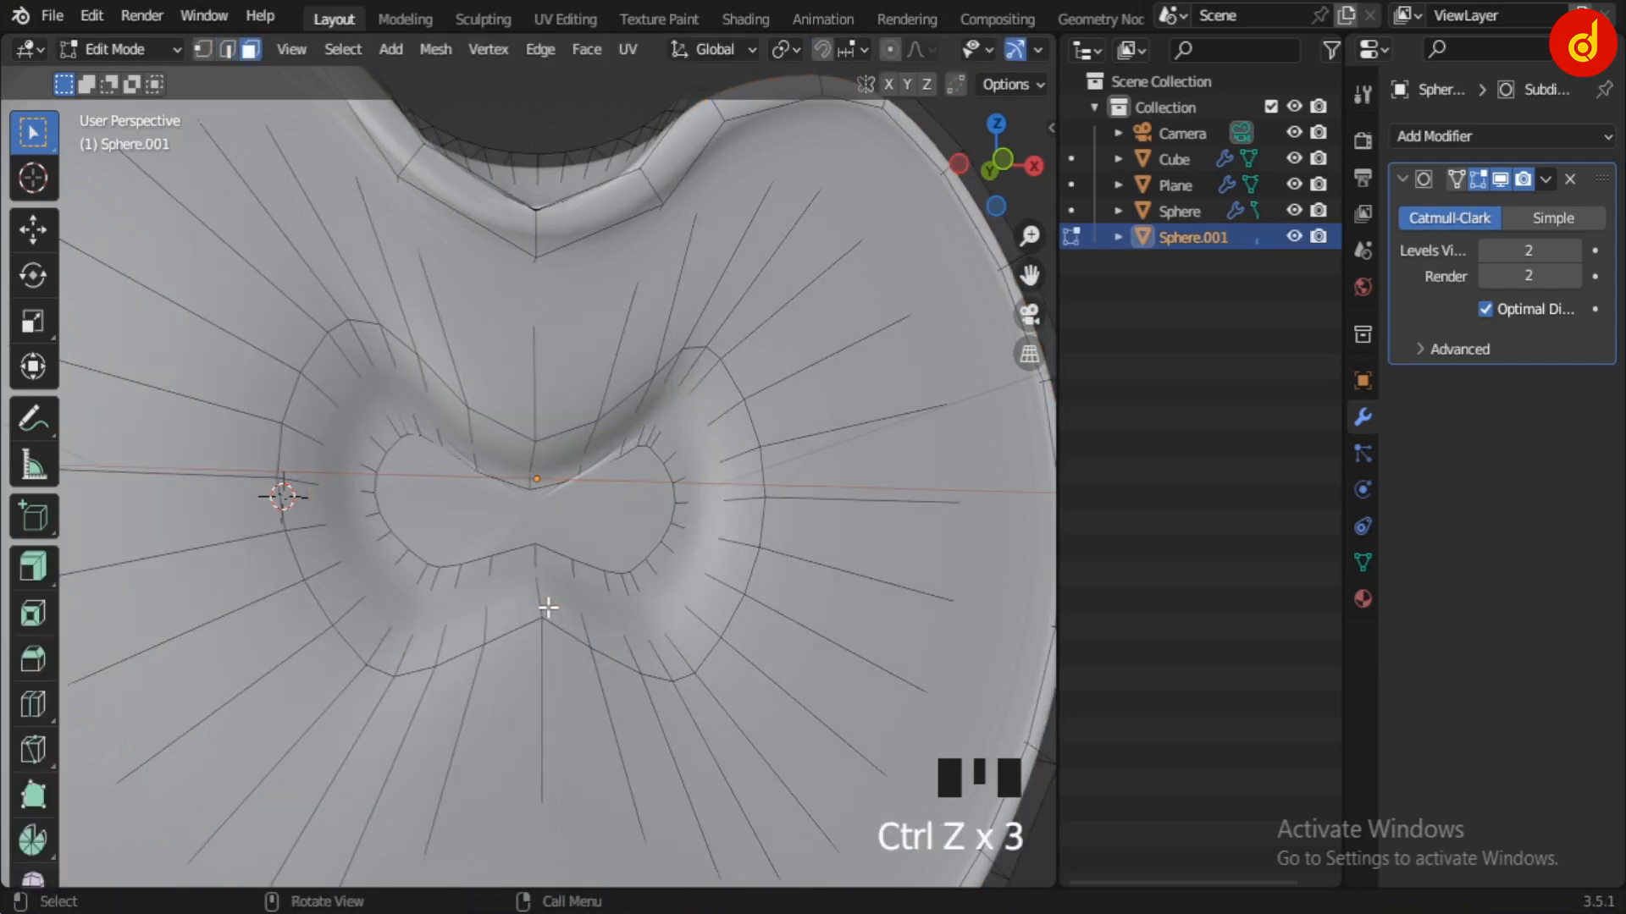
# Step: Hide the half apple's subdivision in the viewport and return to editing its mesh
pyautogui.press('Tab')
pyautogui.click(1501, 180)
pyautogui.press('Tab')
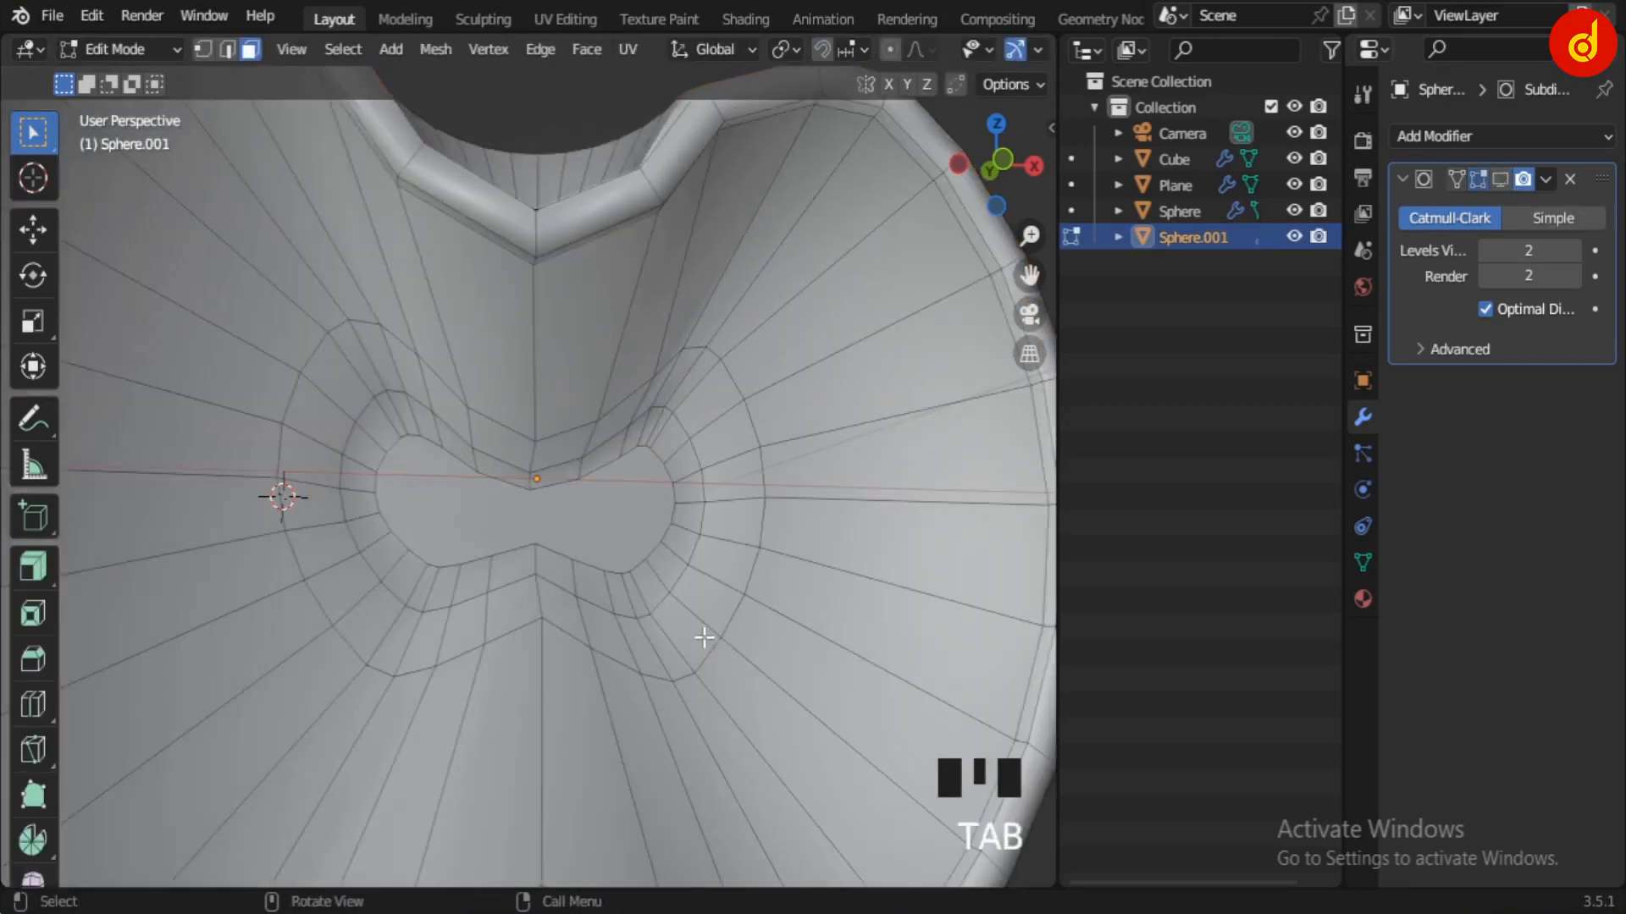
# Step: Try a loop cut across the cut face between the core and the rim, with subdivision shown
pyautogui.moveTo(704, 636); pyautogui.dragTo(791, 652, button='middle')
pyautogui.scroll(-3, 791, 652)
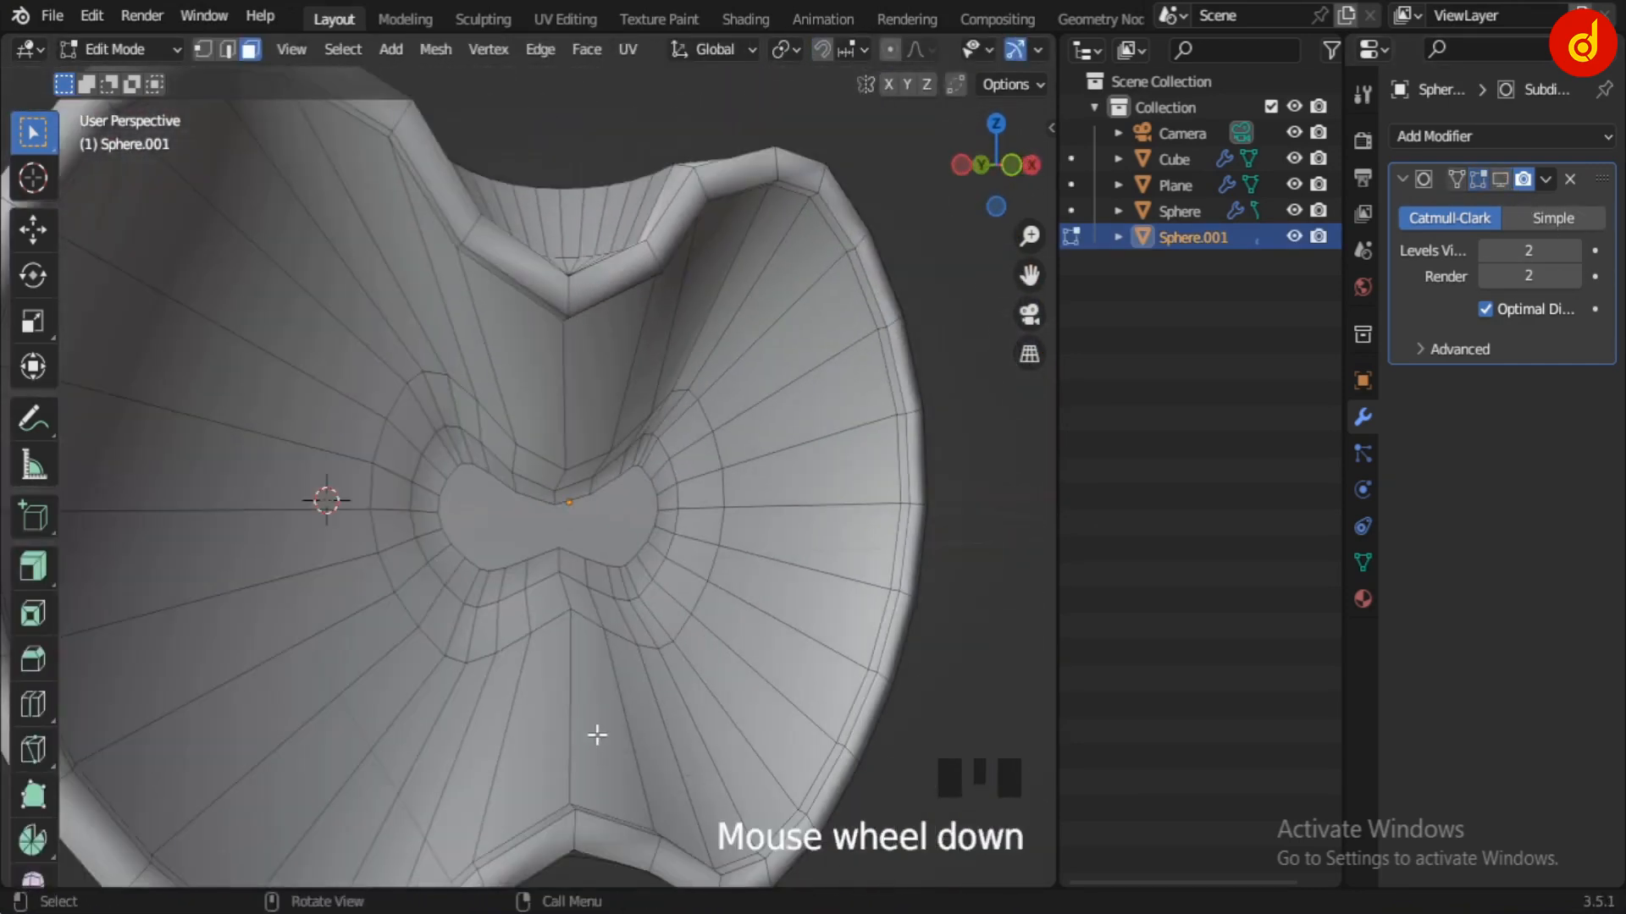
pyautogui.hotkey('ctrl', 'r')
pyautogui.click(796, 655)
pyautogui.click(1500, 179)
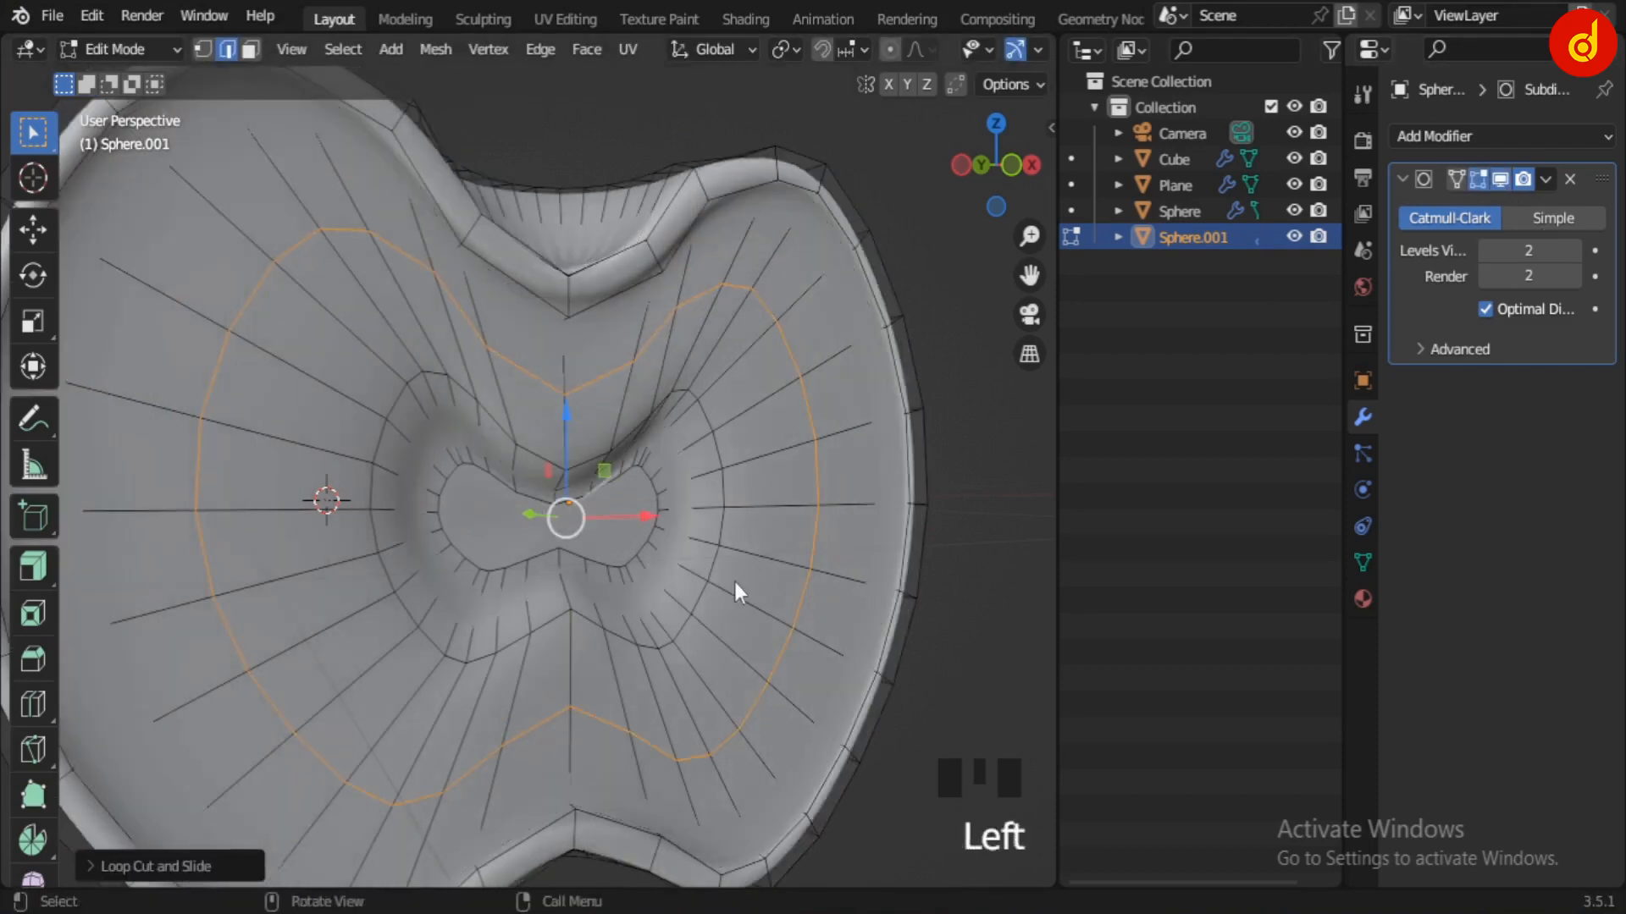
# Step: Review the smoothed half apple in Object Mode and undo the cut-face loop cut with its subdivision preview
pyautogui.press('Tab')
pyautogui.scroll(-3, 730, 635)
pyautogui.moveTo(730, 635); pyautogui.dragTo(552, 672, button='middle')
pyautogui.scroll(2, 552, 672)
pyautogui.hotkey('ctrl', 'z')
pyautogui.hotkey('ctrl', 'z')
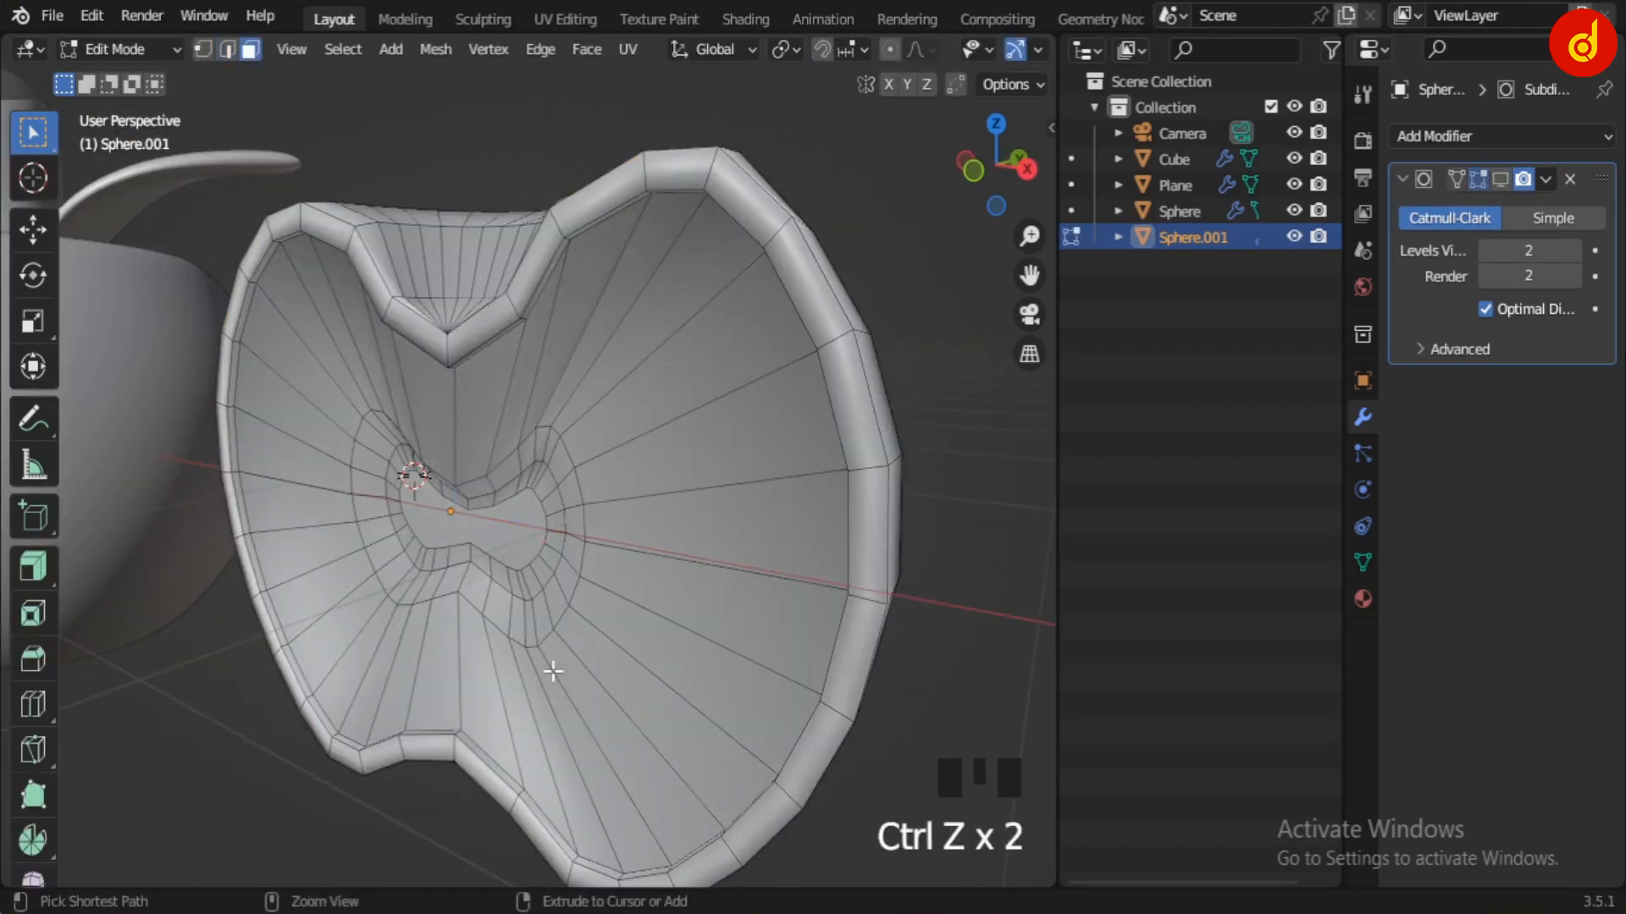
# Step: Add a centred loop cut around the side wall of the half apple's core cavity
pyautogui.scroll(4, 606, 584)
pyautogui.moveTo(606, 584); pyautogui.dragTo(805, 566, button='middle')
pyautogui.hotkey('ctrl', 'r')
pyautogui.click(646, 747)
pyautogui.rightClick(928, 613)
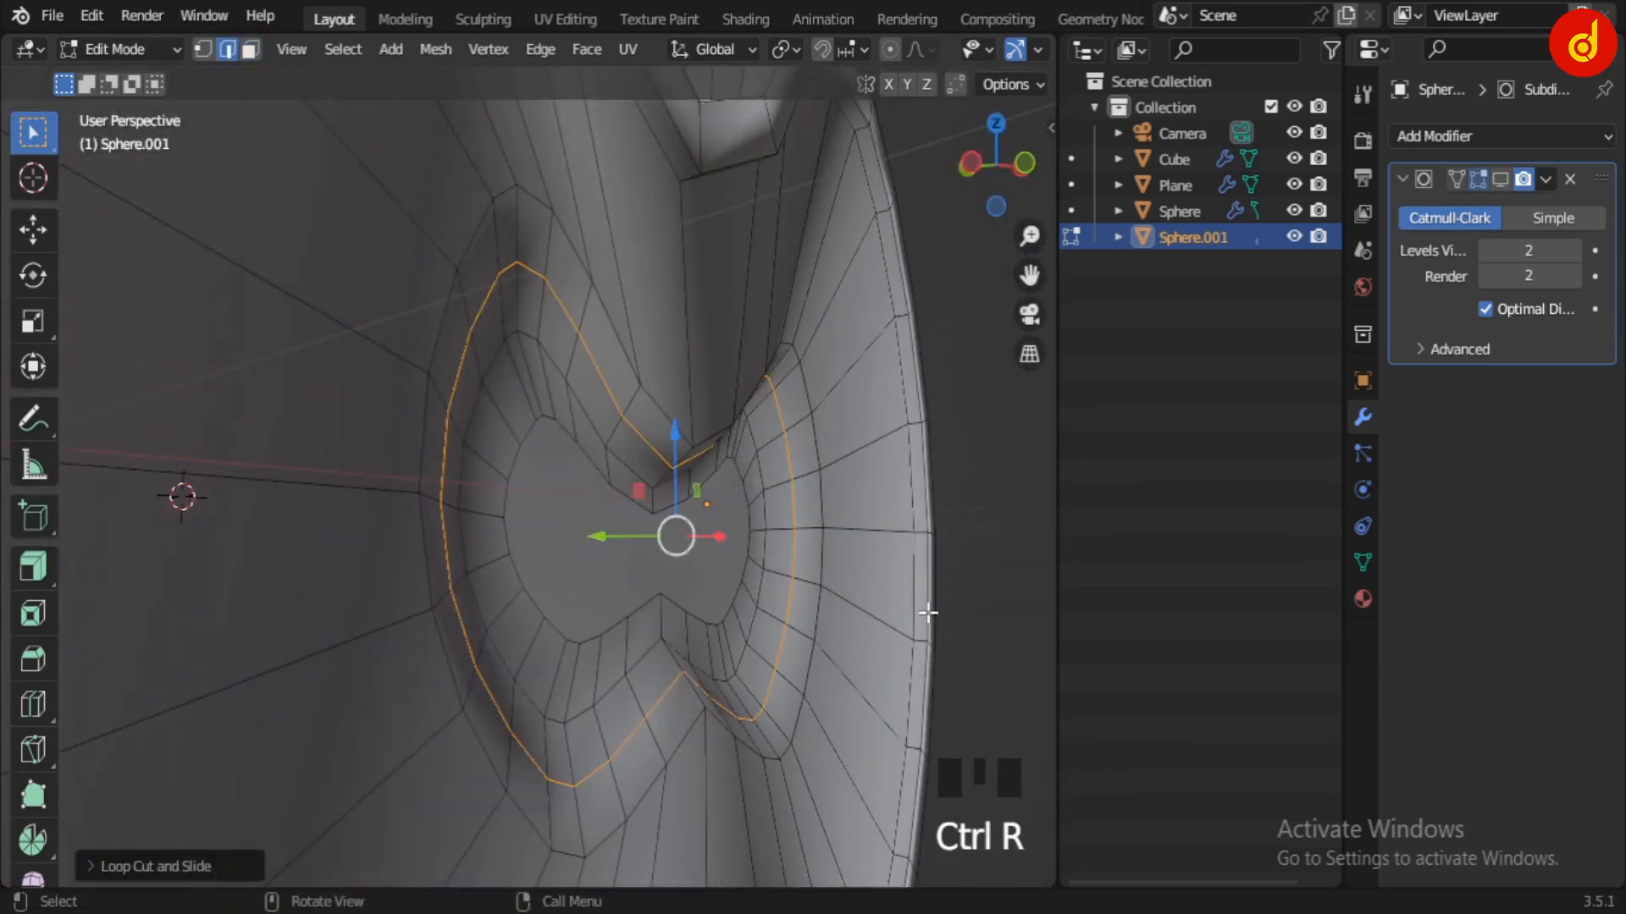
# Step: Inspect the half apple's core in Object Mode with subdivision shown, turning the model to face the cut side
pyautogui.press('Tab')
pyautogui.scroll(-3, 765, 643)
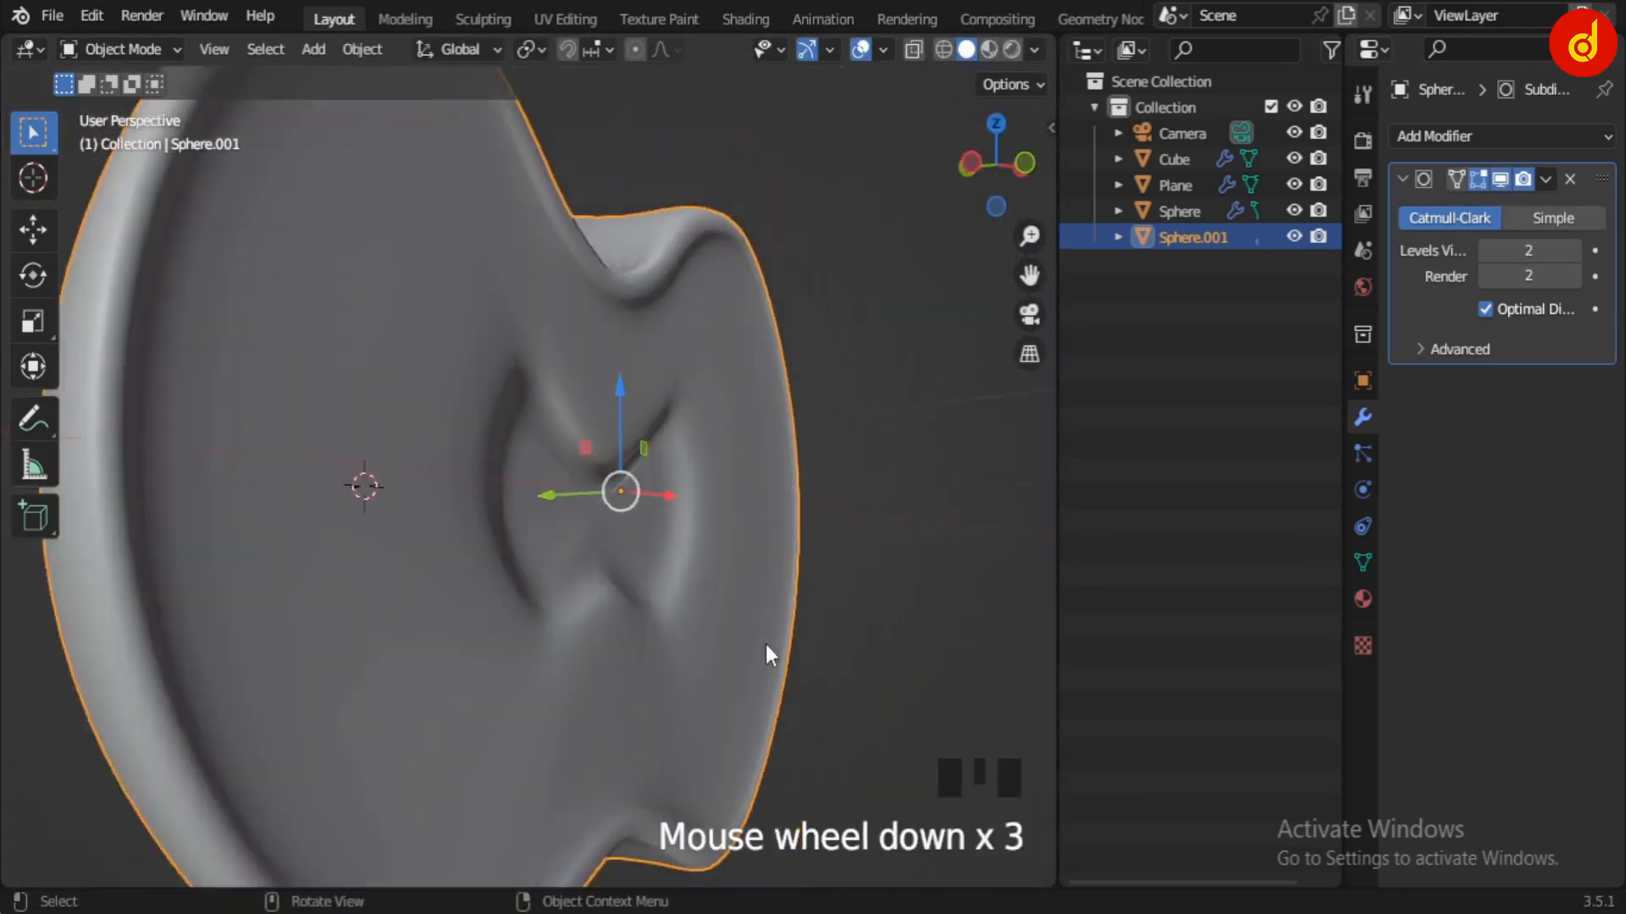
pyautogui.moveTo(765, 643); pyautogui.dragTo(741, 703, button='middle')
pyautogui.click(827, 769)
pyautogui.scroll(-3, 827, 768)
pyautogui.moveTo(780, 563); pyautogui.dragTo(783, 605, button='middle')
pyautogui.scroll(10, 784, 608)
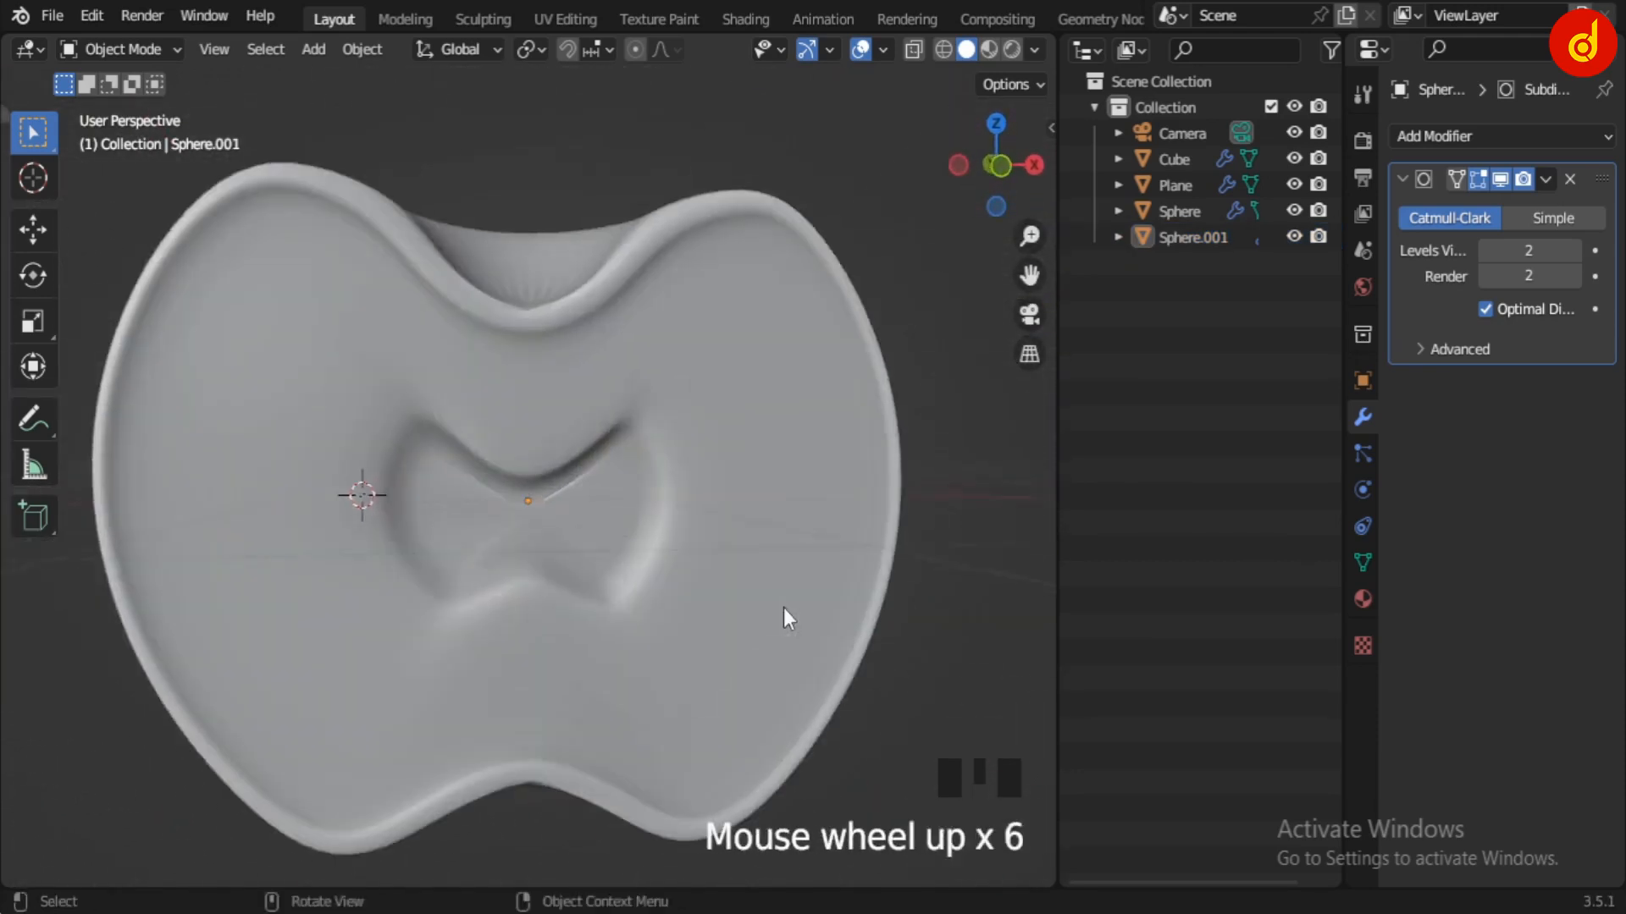
# Step: Try moving the upper-right edge of the core's floor in front view, with subdivision shown and then hidden
pyautogui.press('KP_1')
pyautogui.press('Tab')
pyautogui.scroll(3, 753, 596)
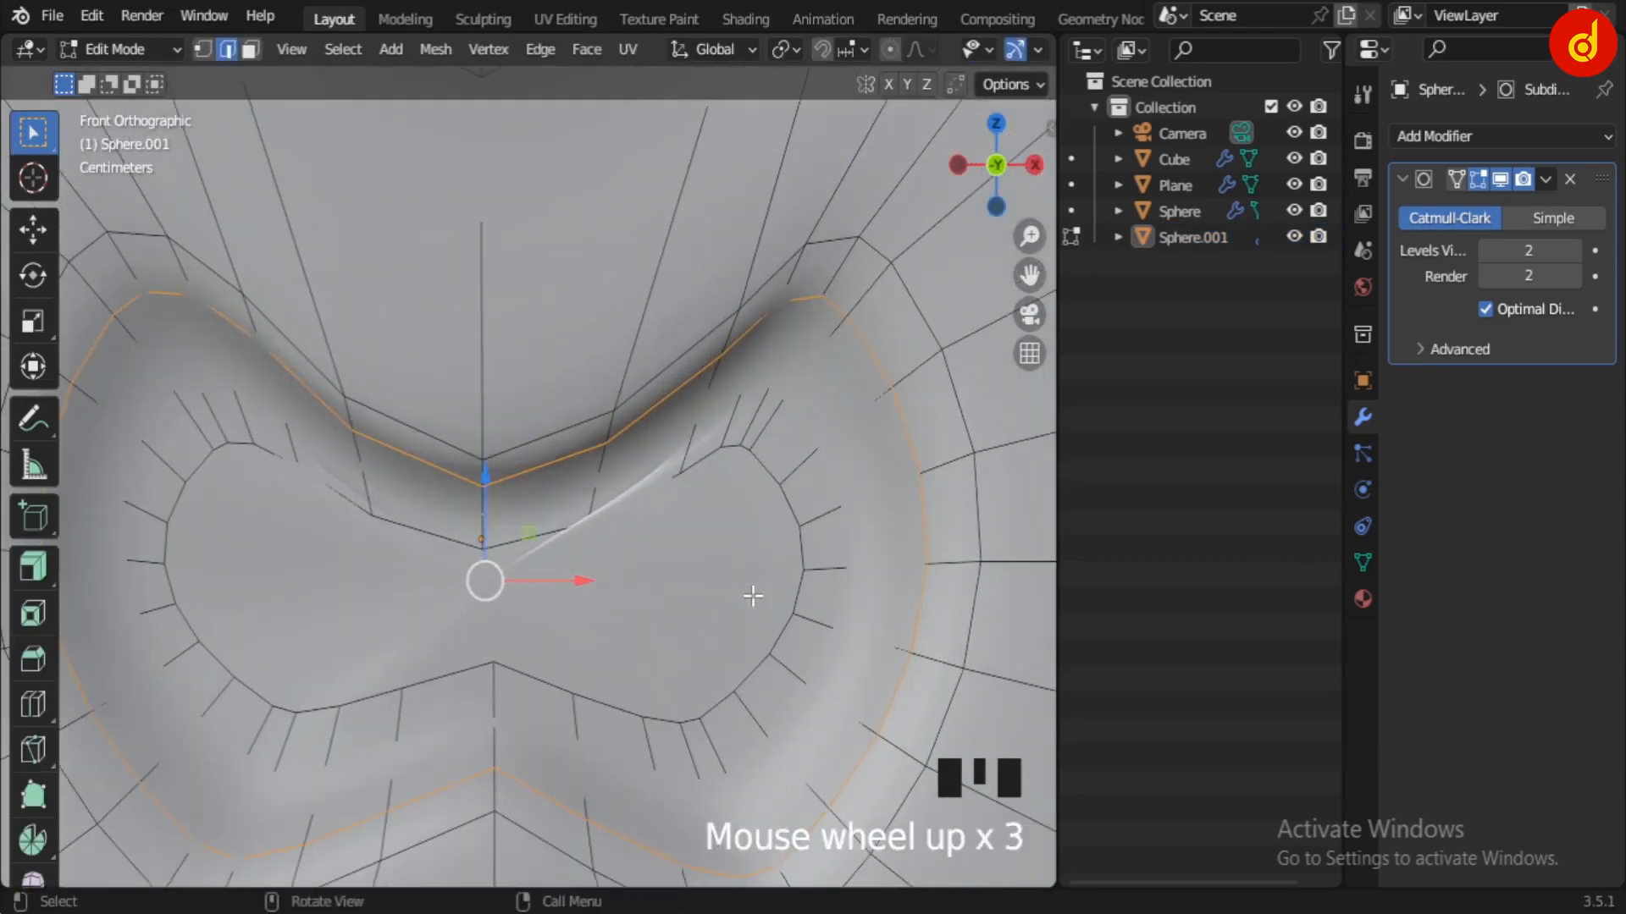
pyautogui.scroll(1, 626, 542)
pyautogui.click(650, 507)
pyautogui.press('g')
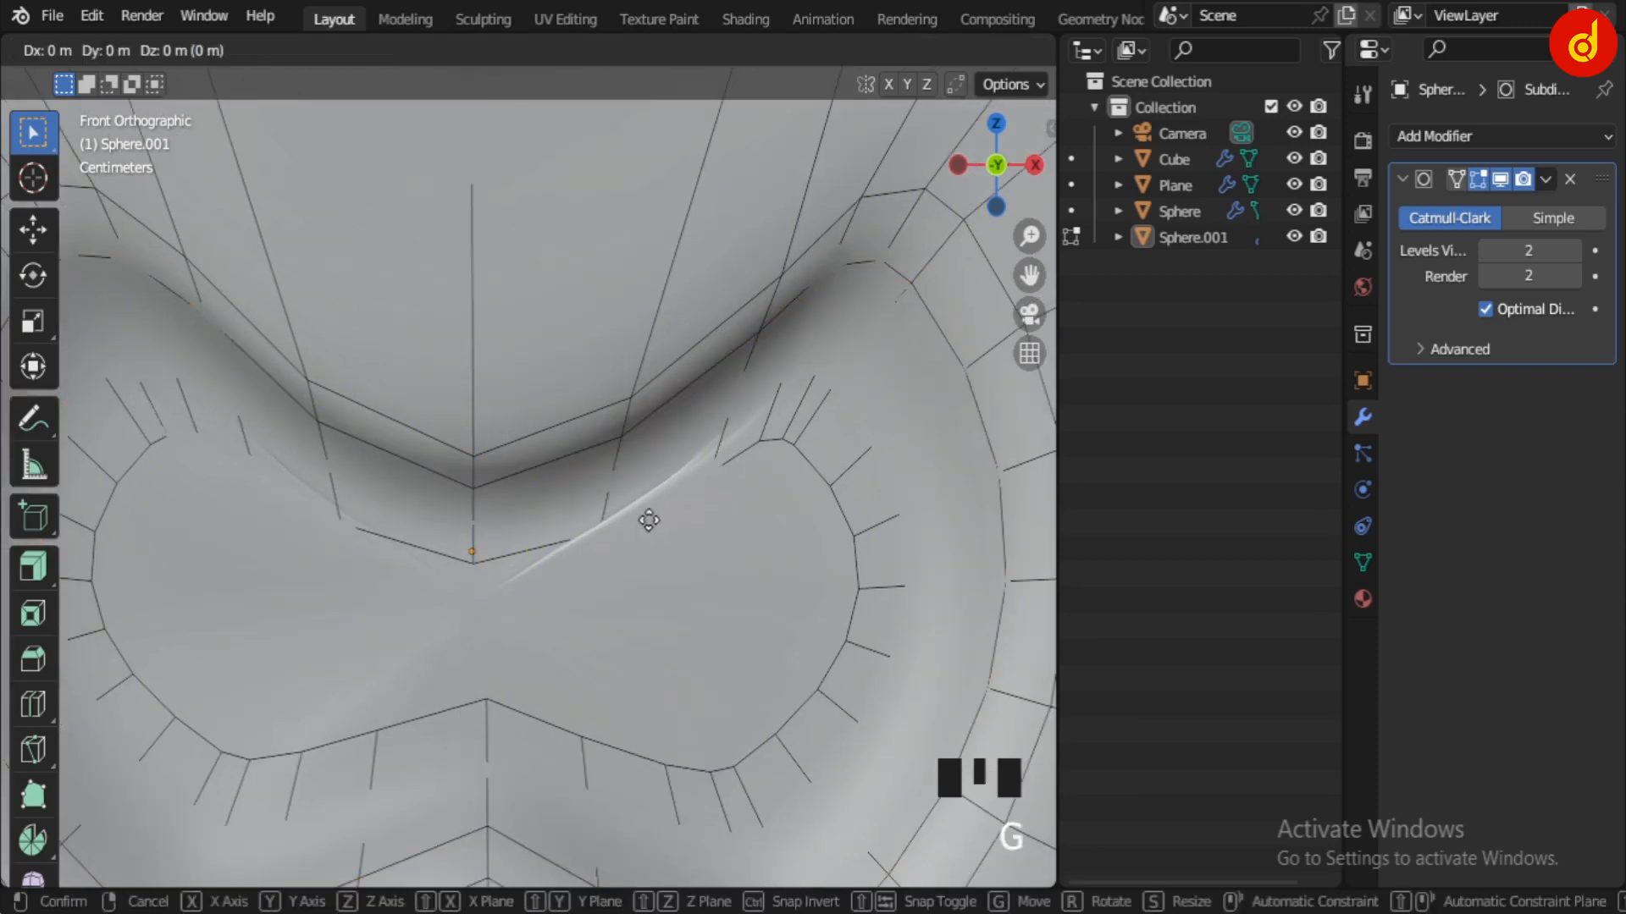
pyautogui.rightClick(659, 546)
pyautogui.click(1499, 180)
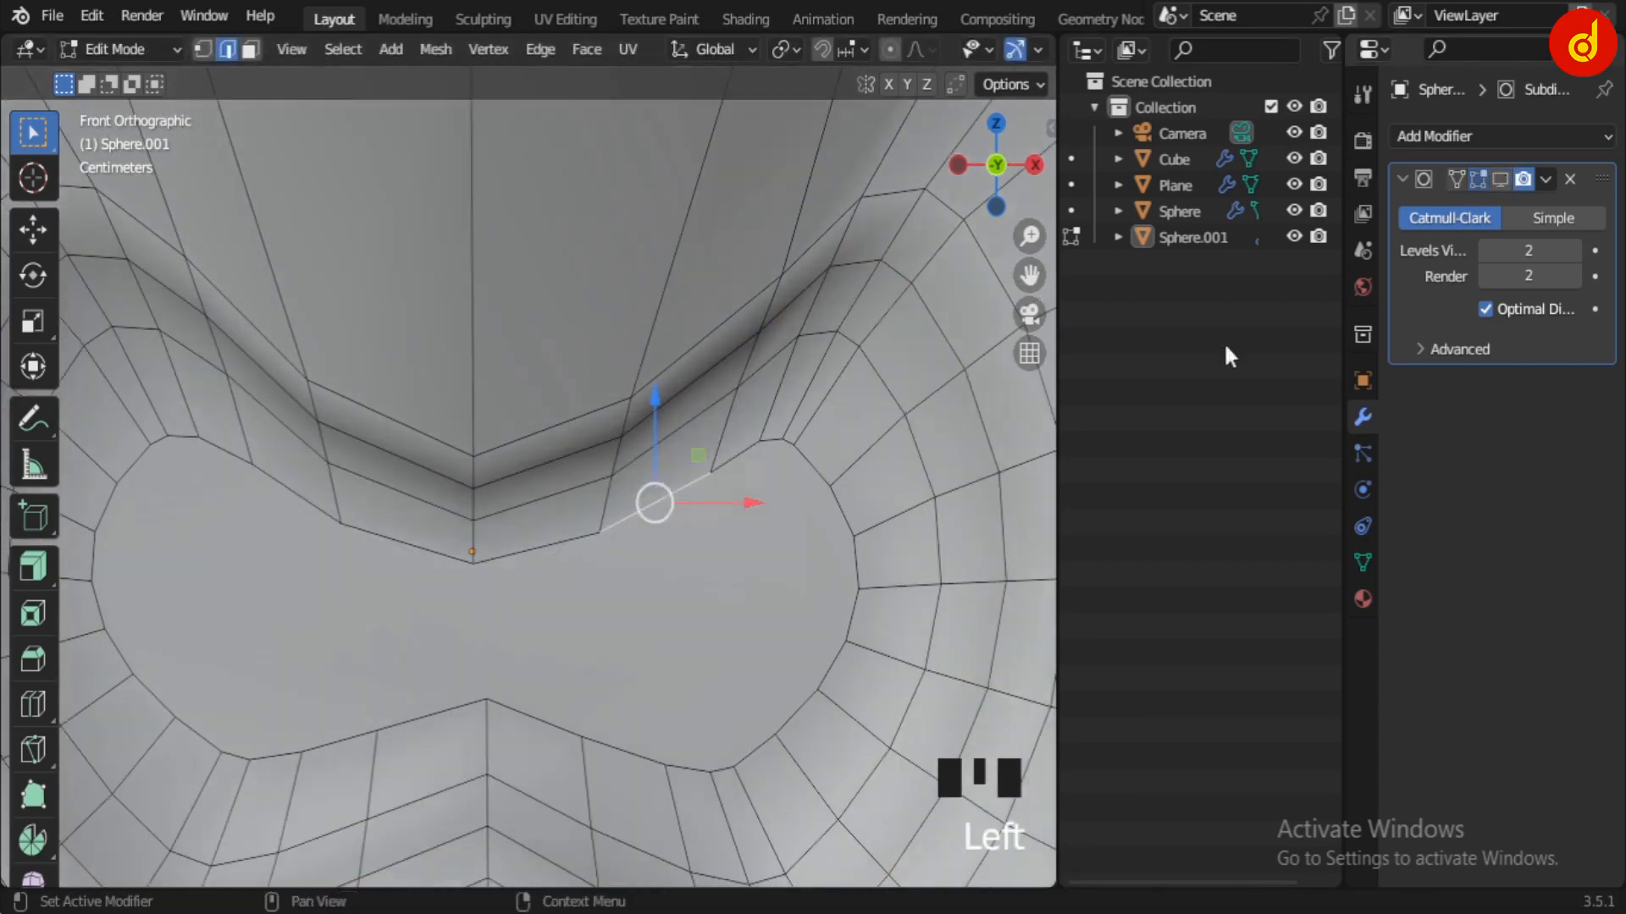
pyautogui.press('g')
pyautogui.rightClick(659, 549)
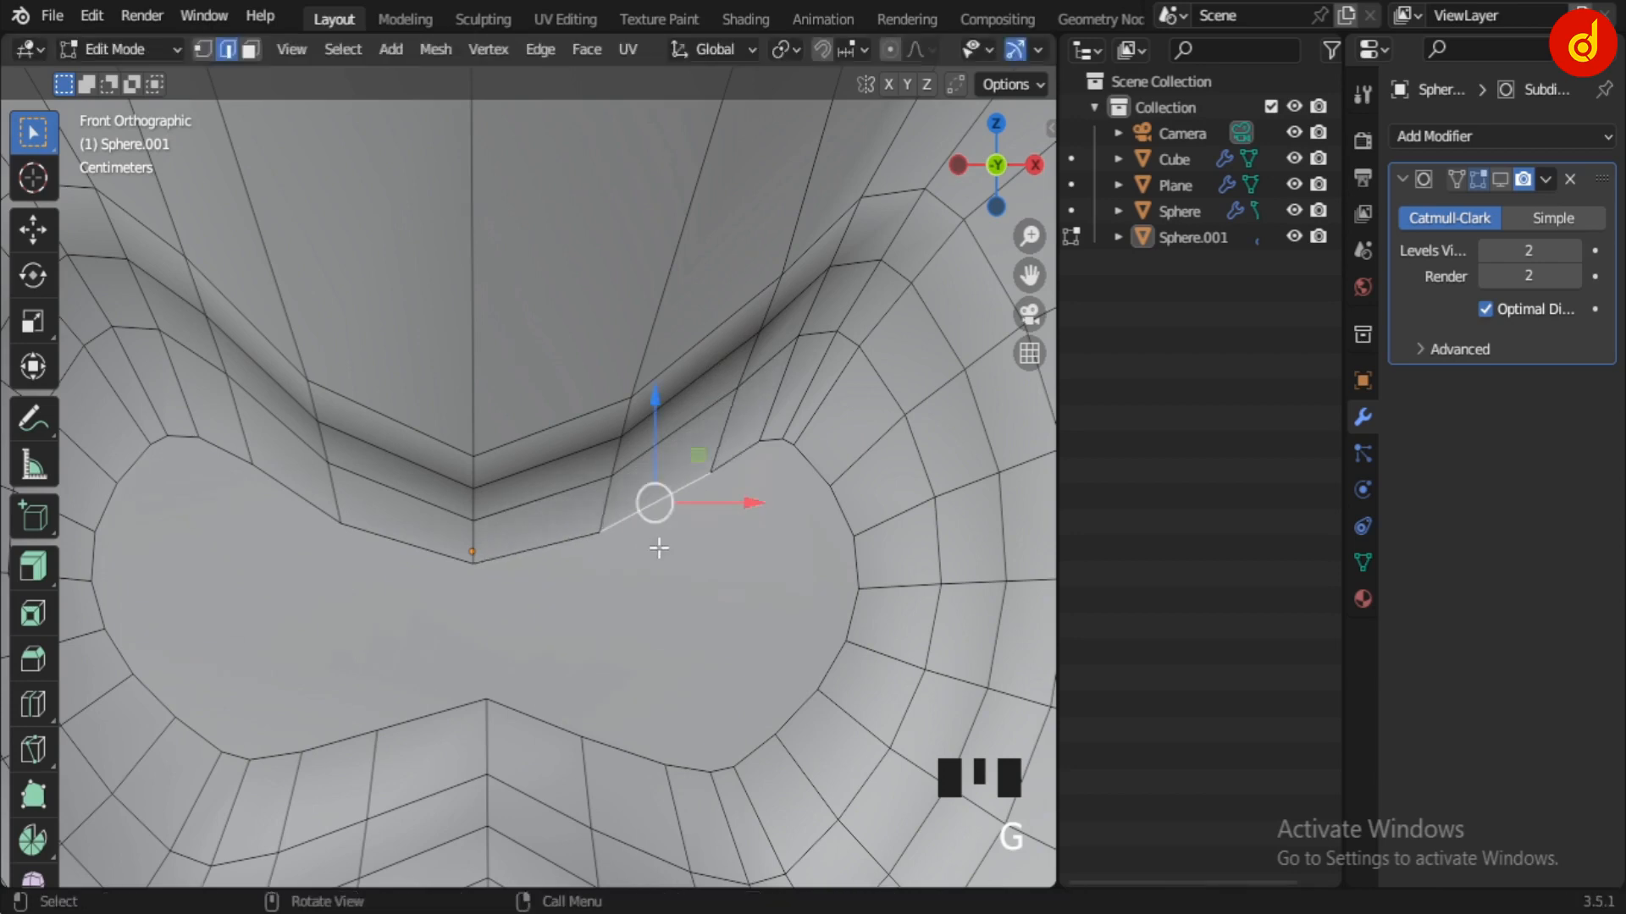
# Step: Try moving the vertex just right of centre on the core floor's upper outline, with subdivision hidden and shown
pyautogui.press('1')
pyautogui.click(610, 537)
pyautogui.press('g')
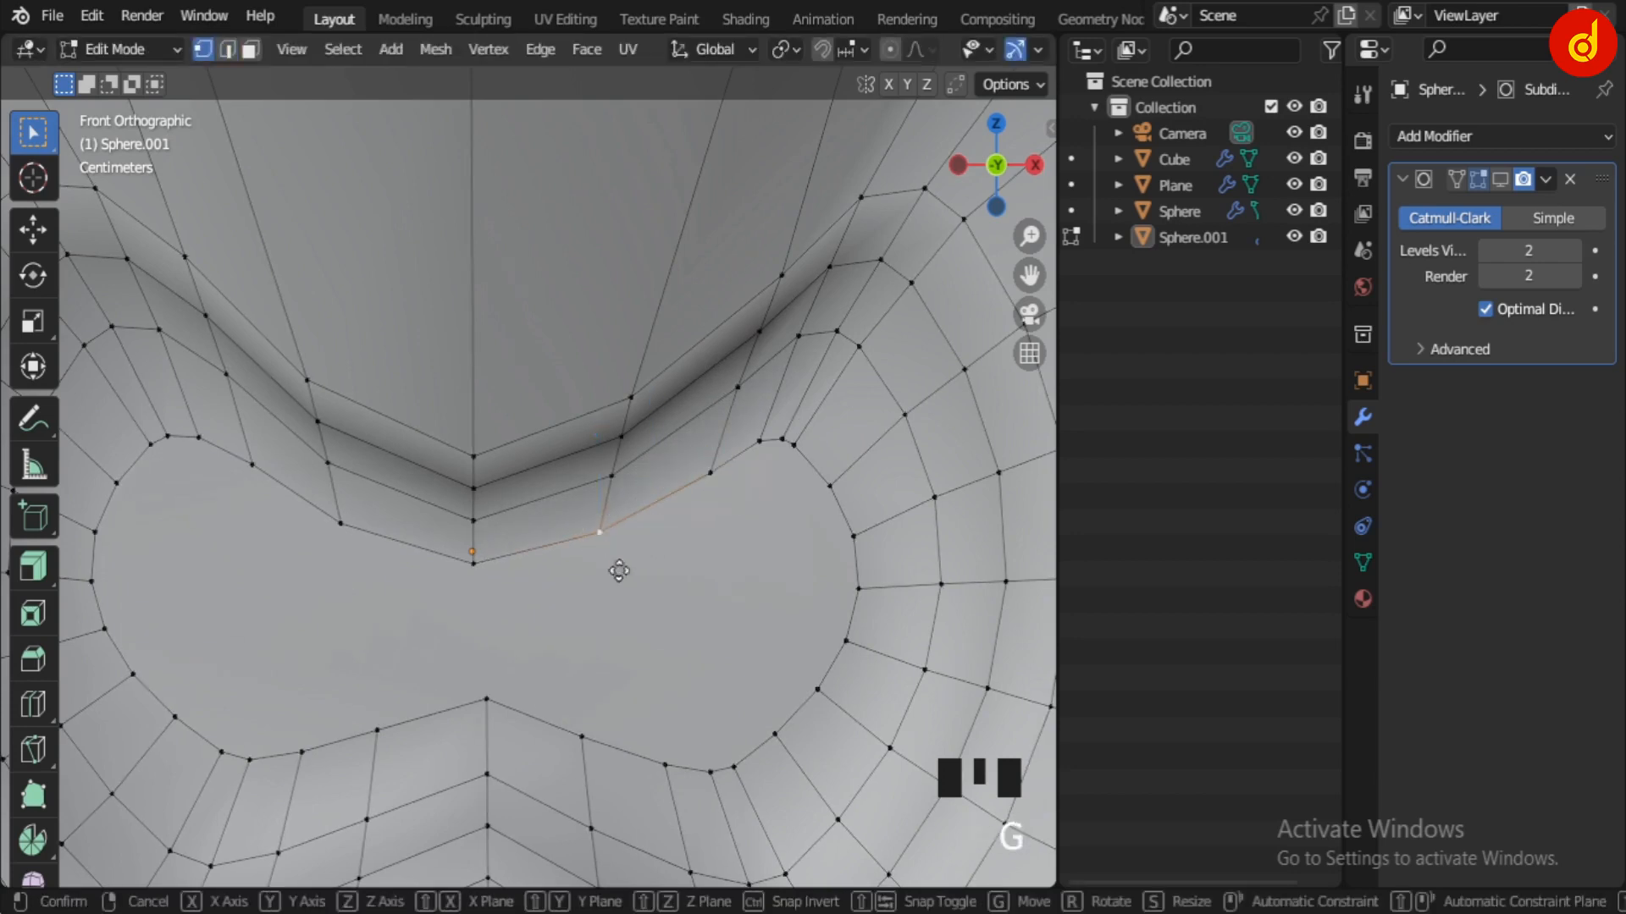
pyautogui.rightClick(610, 558)
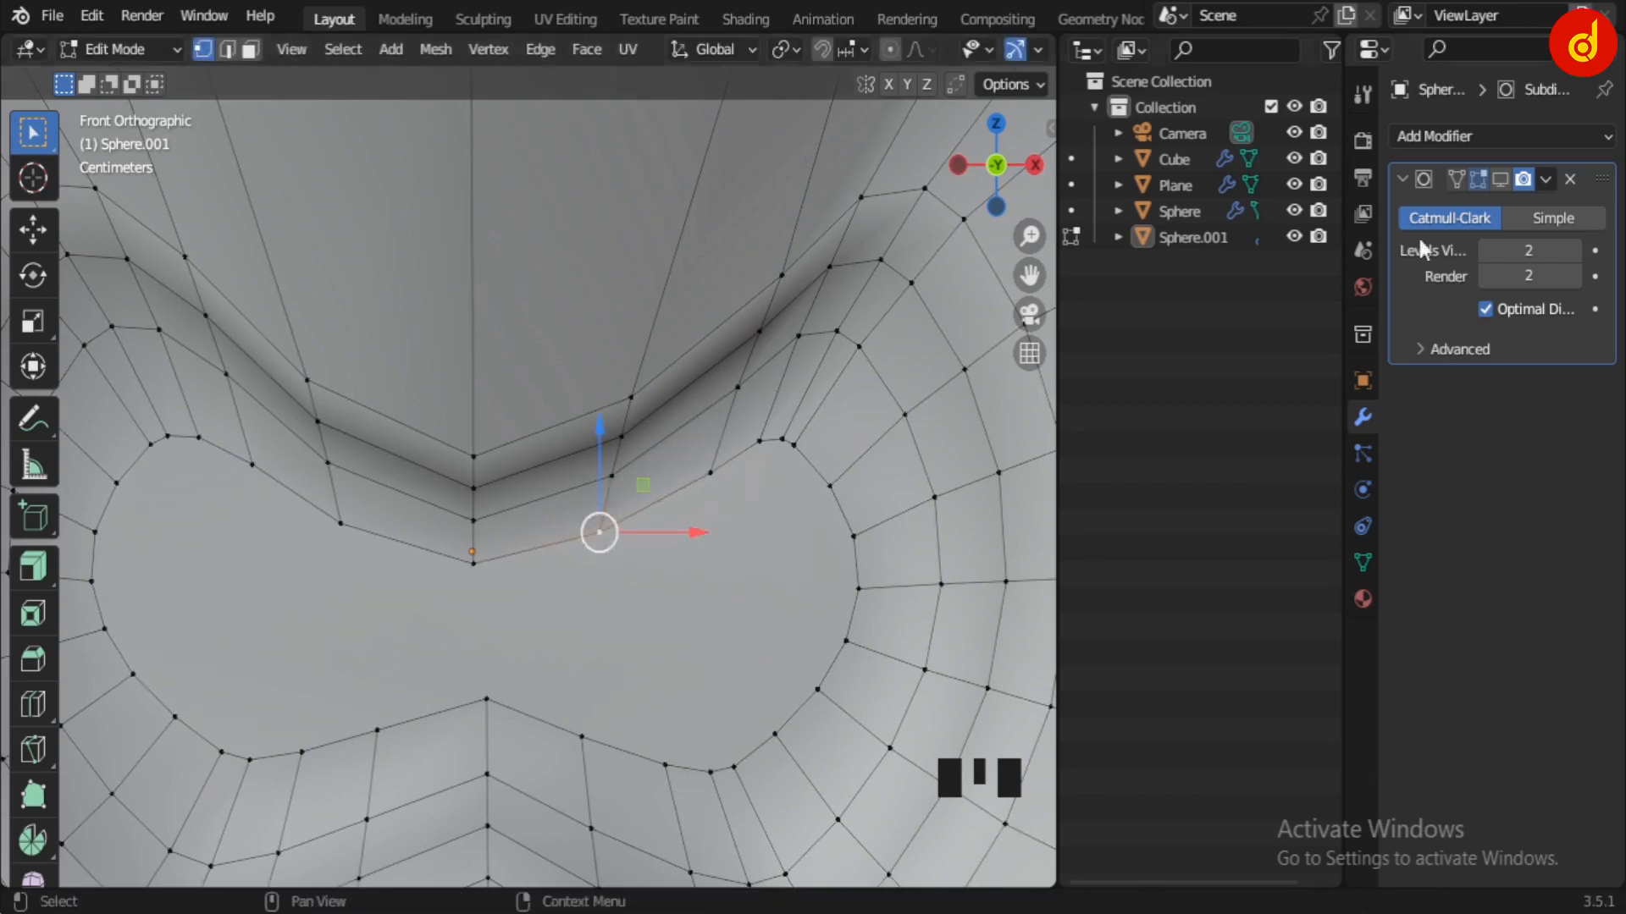
pyautogui.click(1499, 180)
pyautogui.press('g')
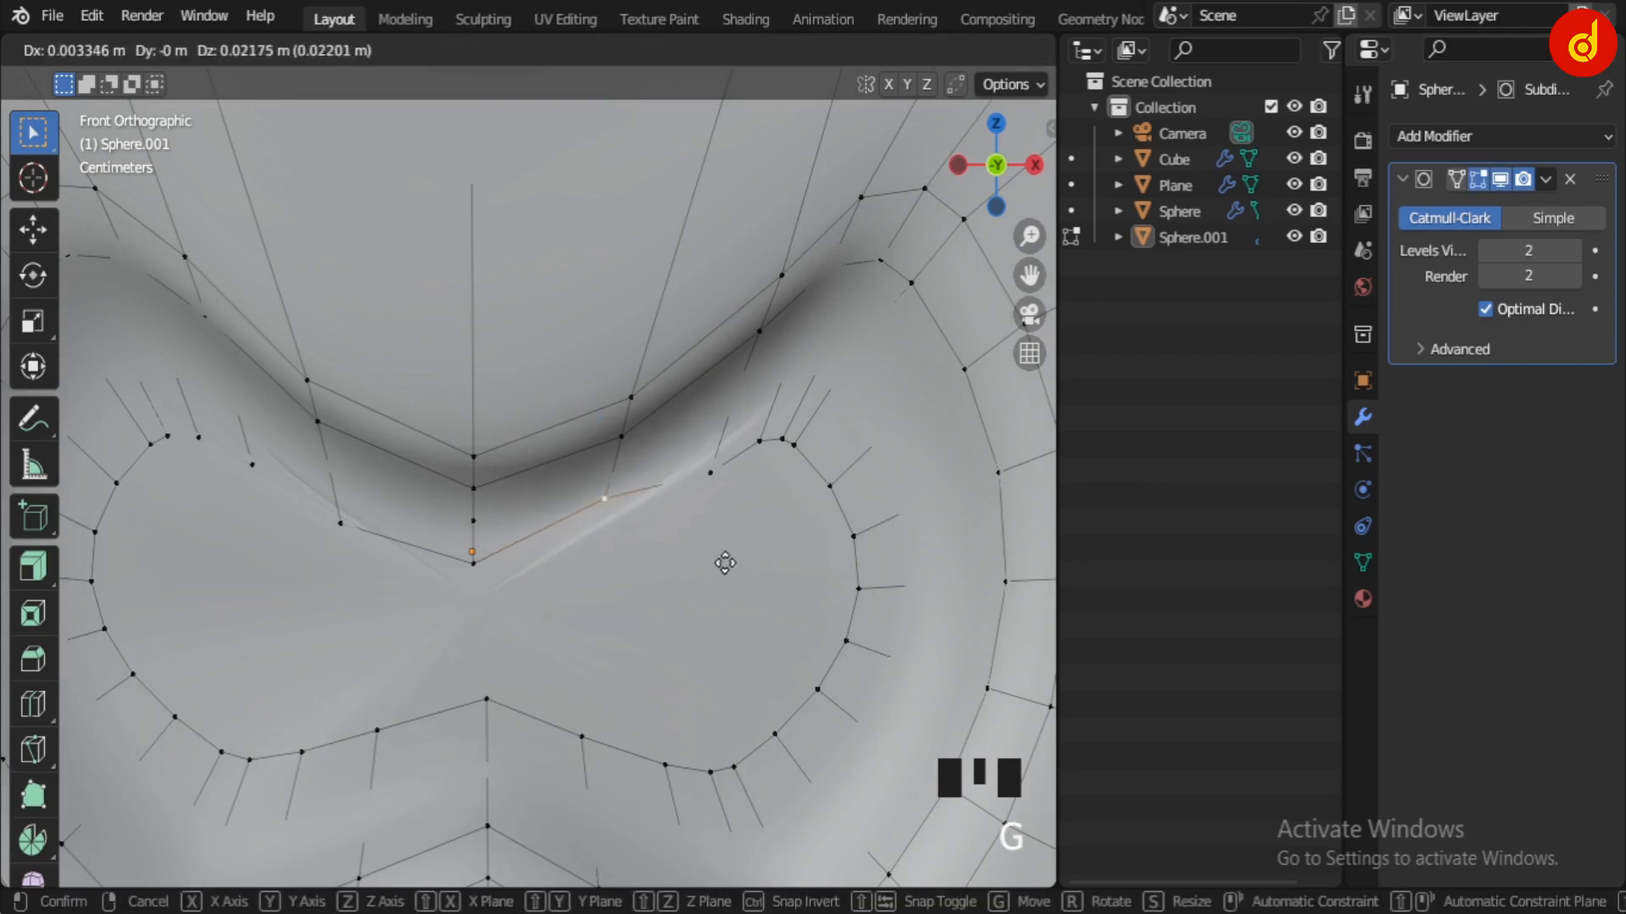
pyautogui.click(735, 606)
# Step: Try insetting the core's floor face while subdivision is shown
pyautogui.click(613, 643)
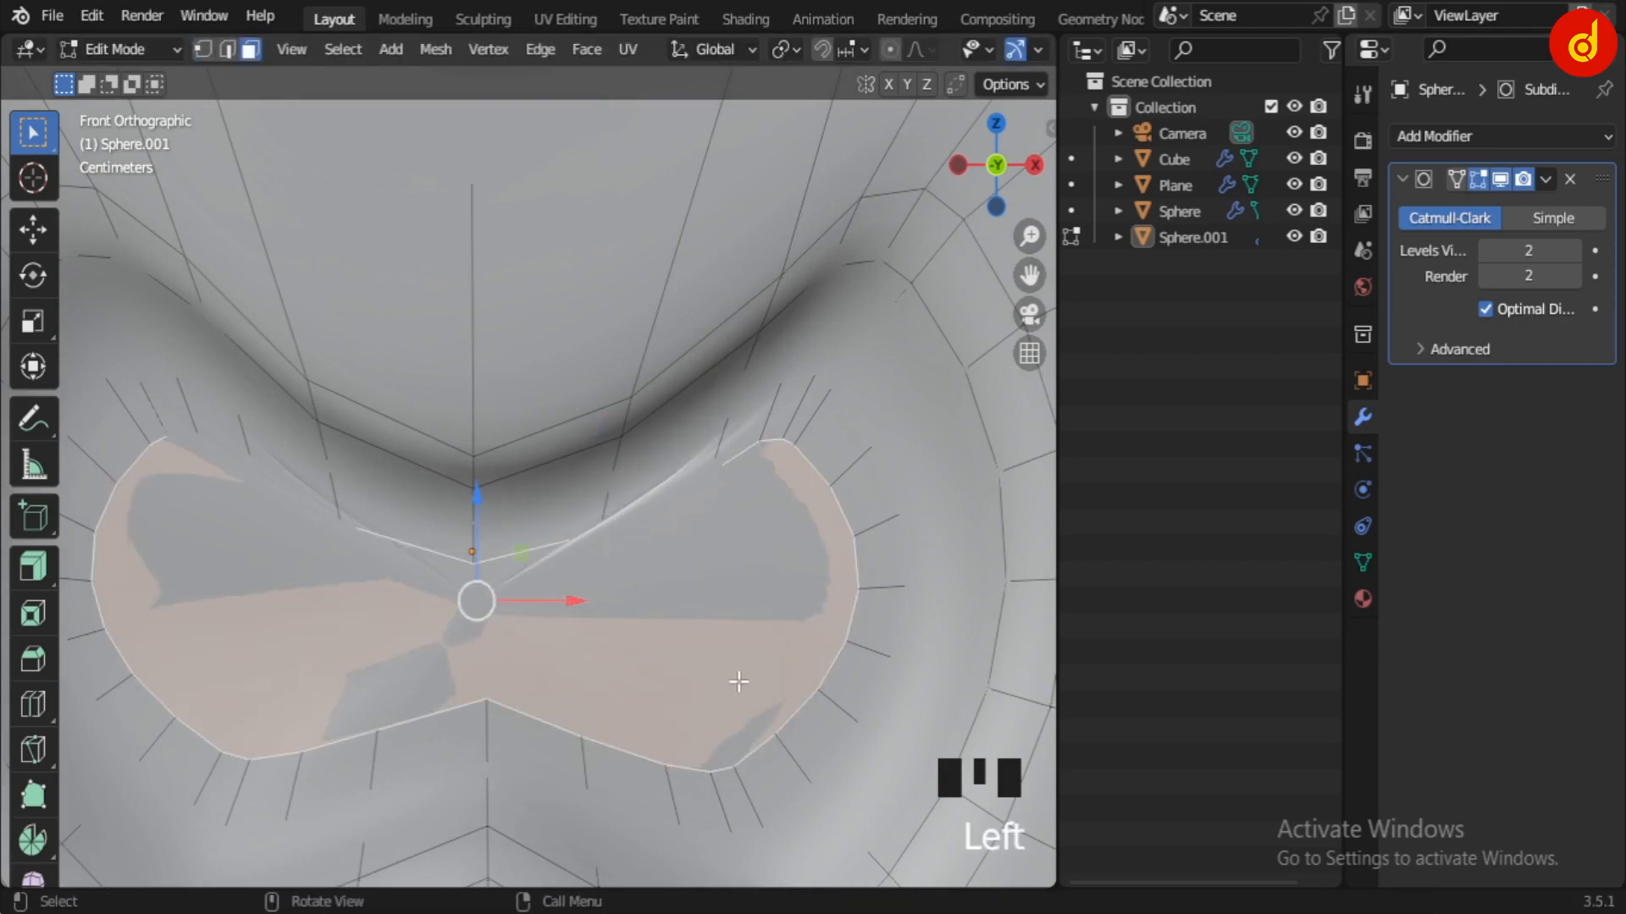
pyautogui.press('i')
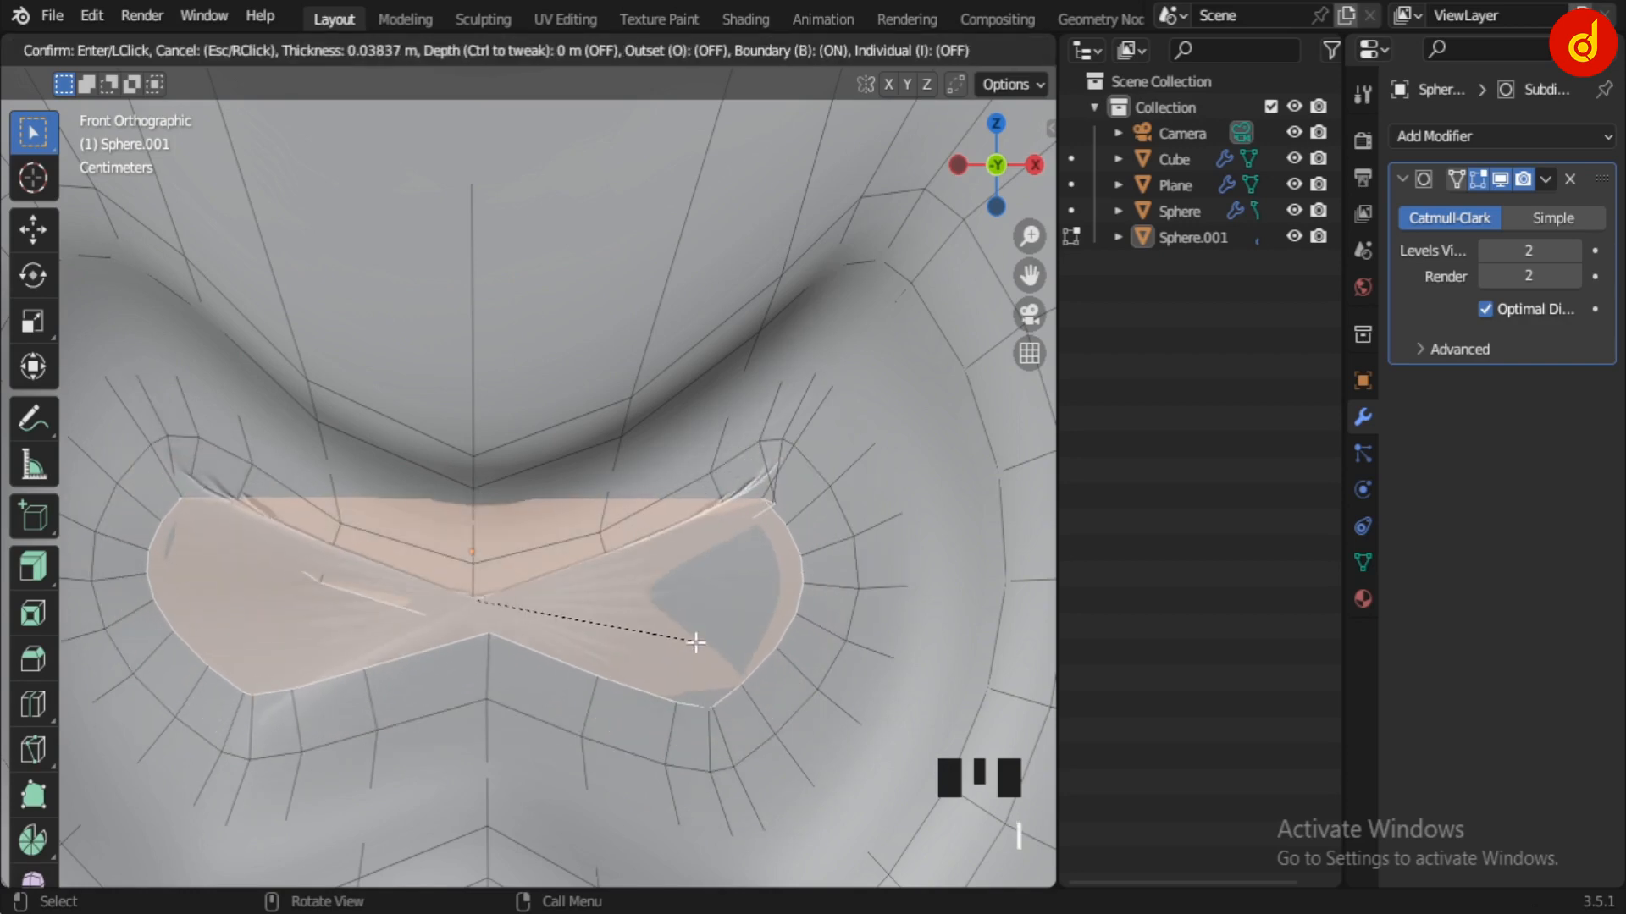
pyautogui.click(738, 652)
pyautogui.hotkey('ctrl', 'z')
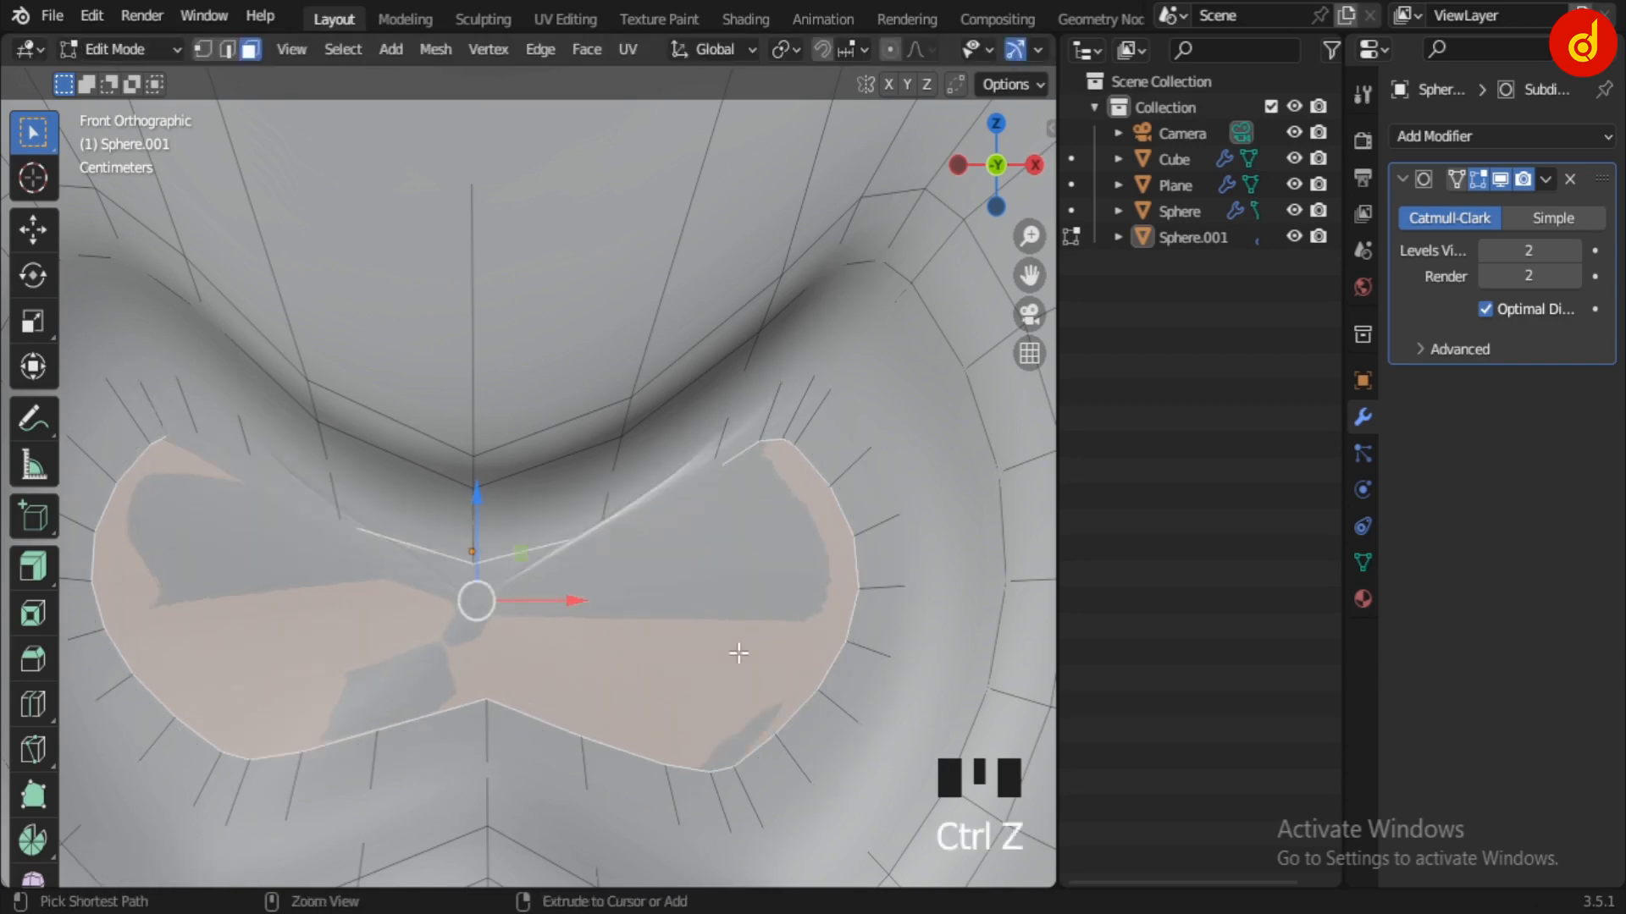
# Step: Hide the subdivision and try insetting the core's floor face and scaling it down
pyautogui.click(1503, 180)
pyautogui.press('i')
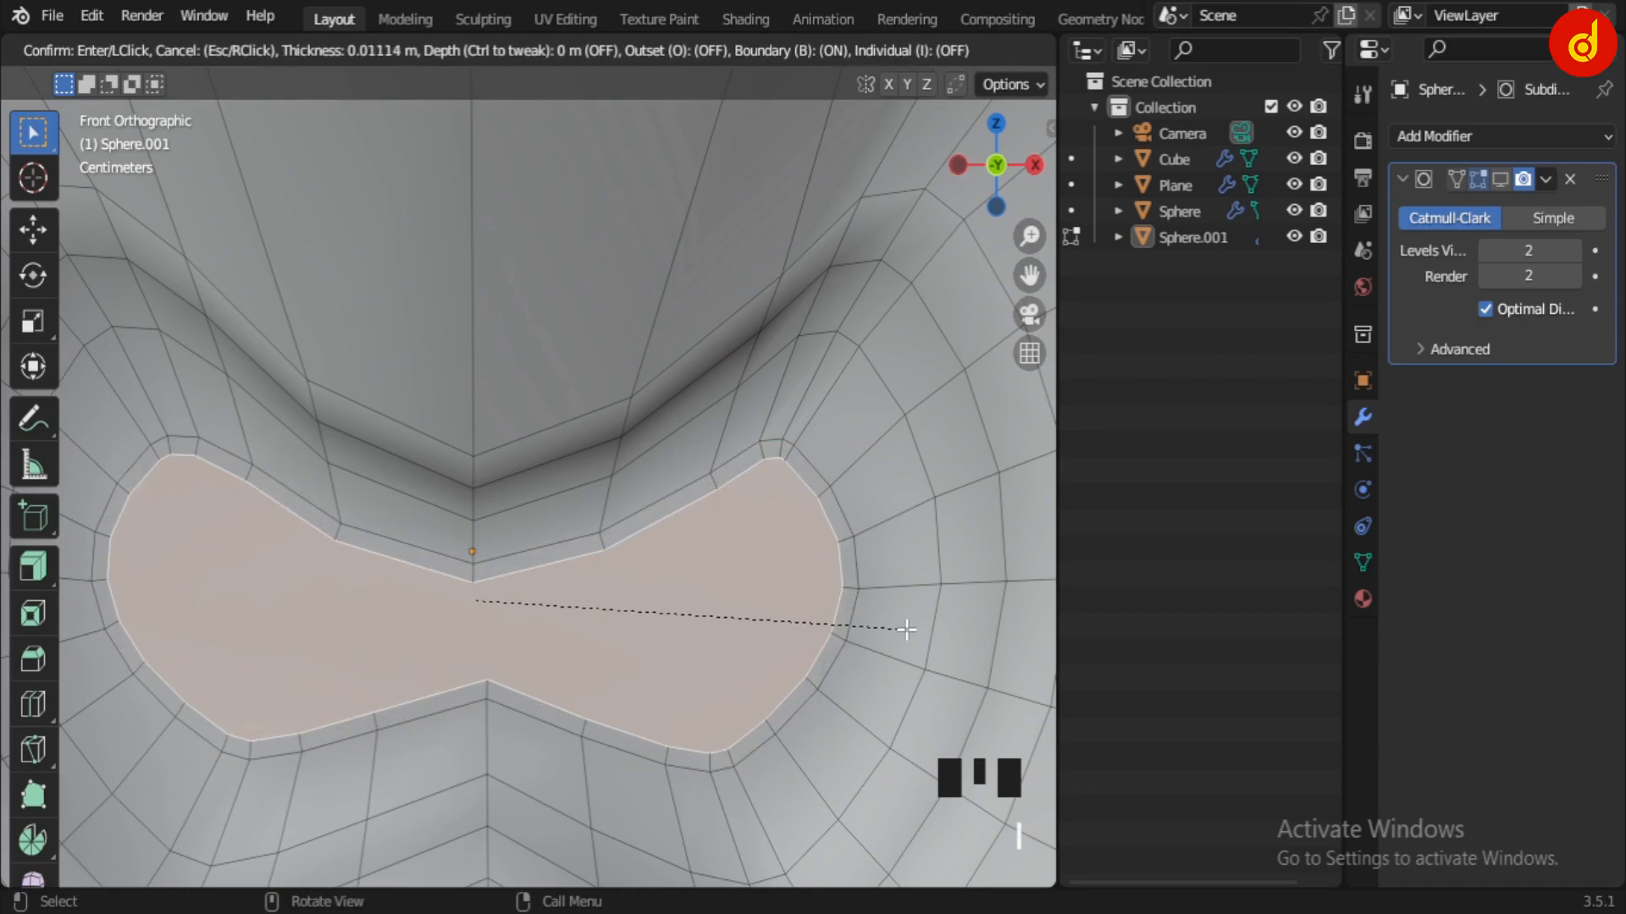
pyautogui.click(900, 686)
pyautogui.press('s')
pyautogui.click(871, 665)
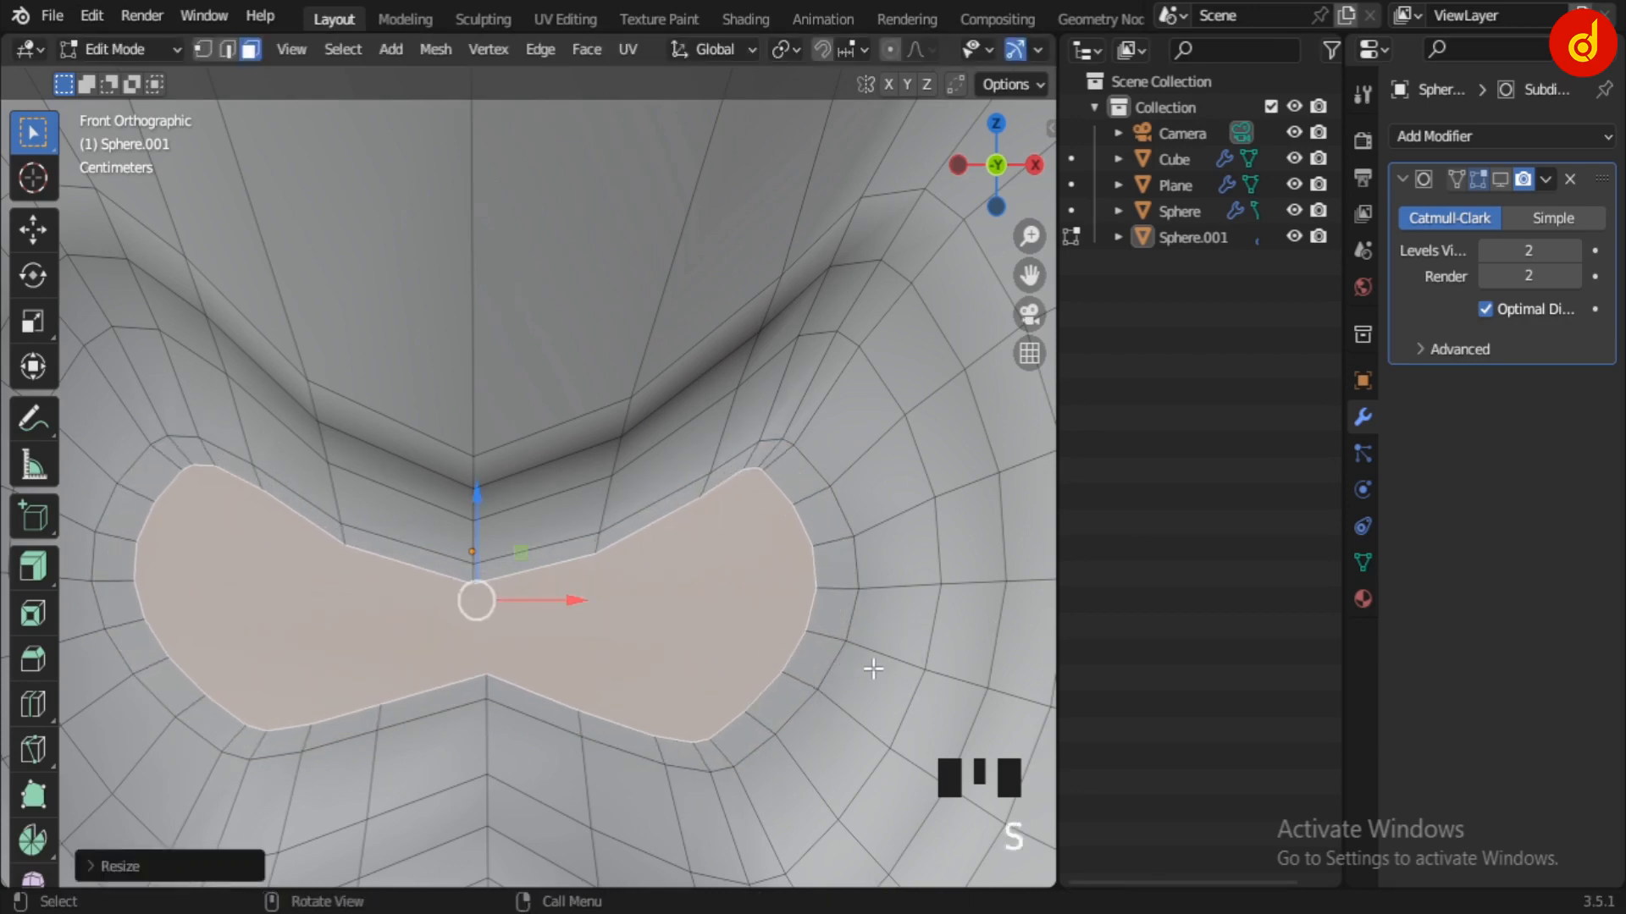
pyautogui.hotkey('ctrl', 'z')
pyautogui.hotkey('ctrl', 'z')
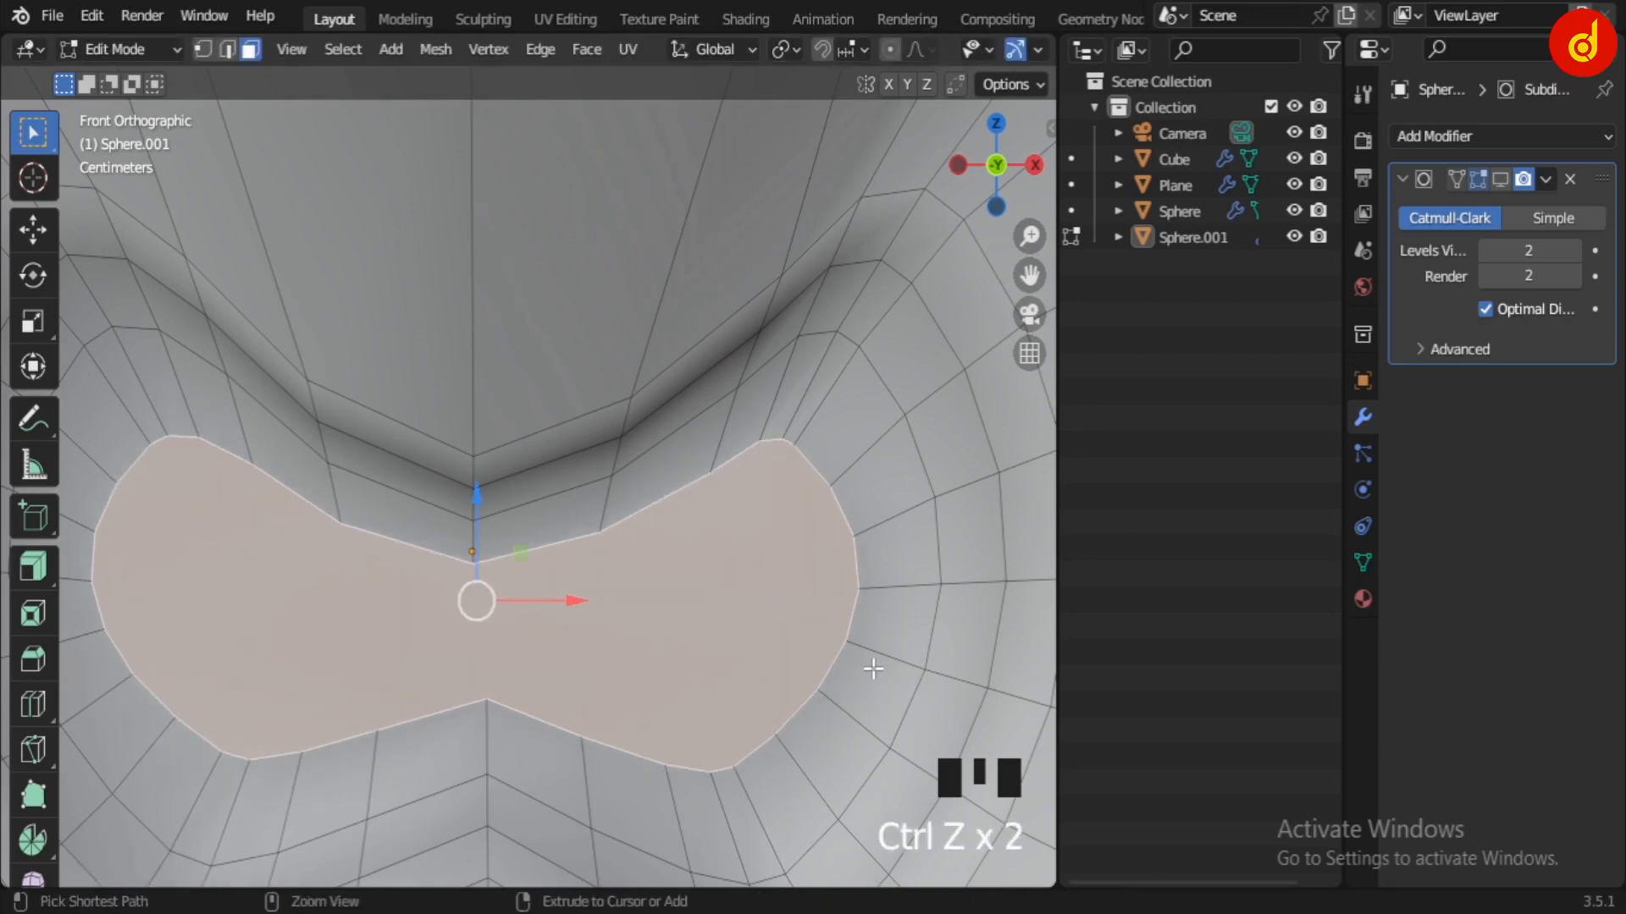
# Step: Check the shading of the core's floor with subdivision shown and hide the subdivision again
pyautogui.click(1499, 180)
pyautogui.scroll(2, 835, 573)
pyautogui.press('Tab')
pyautogui.press('Tab')
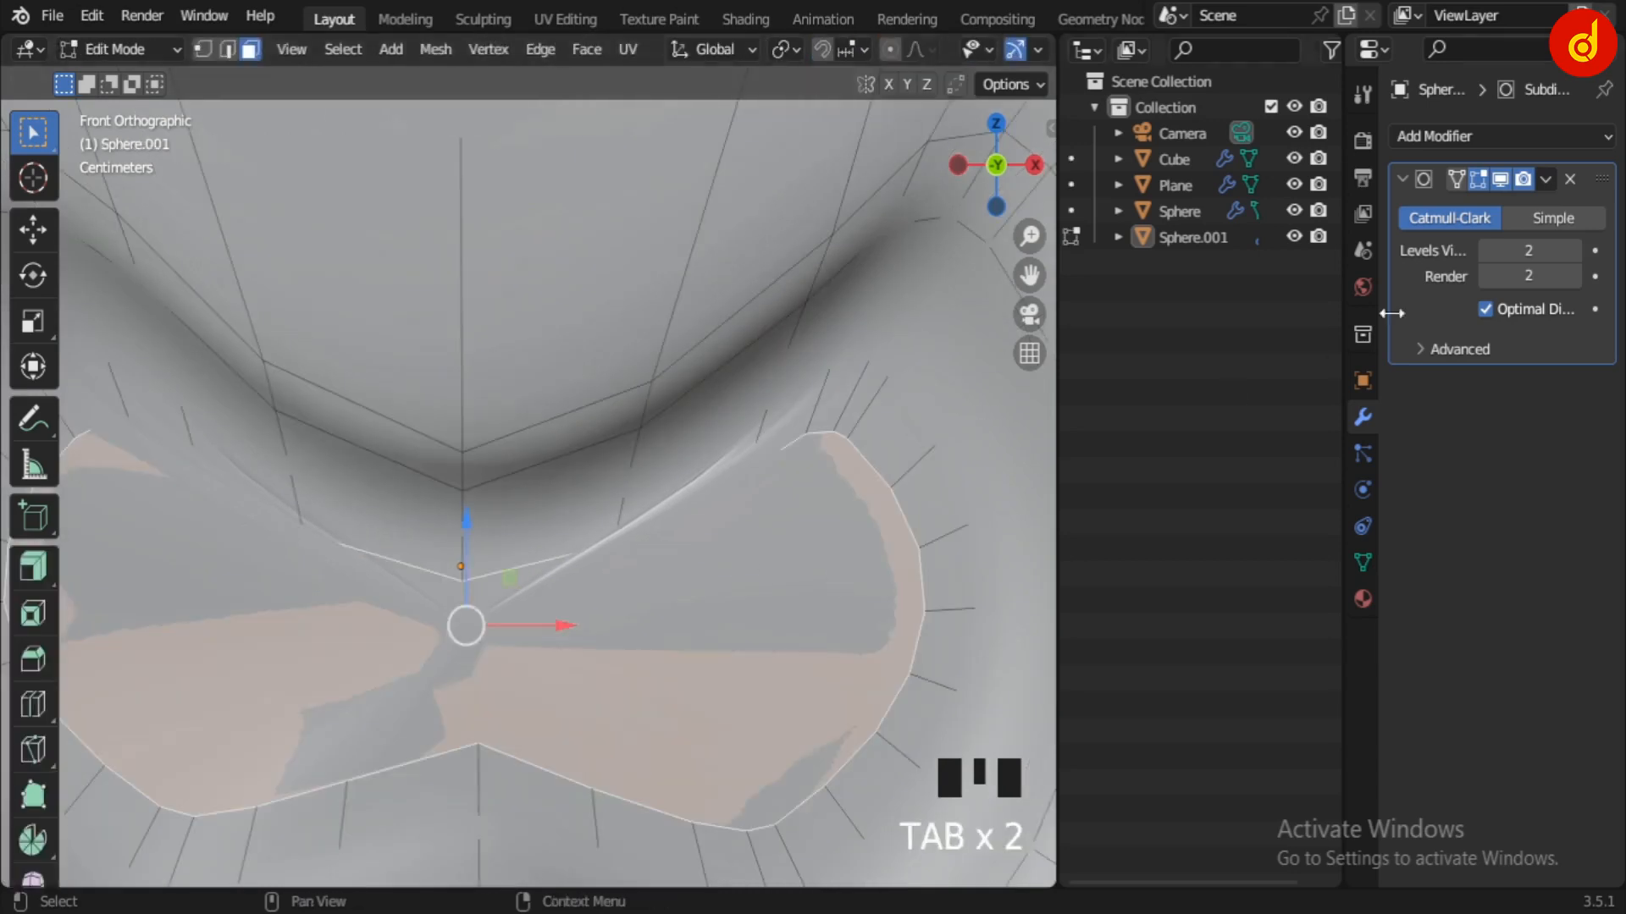
pyautogui.click(1459, 220)
pyautogui.keyDown('shift'); pyautogui.moveTo(709, 600); pyautogui.dragTo(726, 591, button='middle'); pyautogui.keyUp('shift')
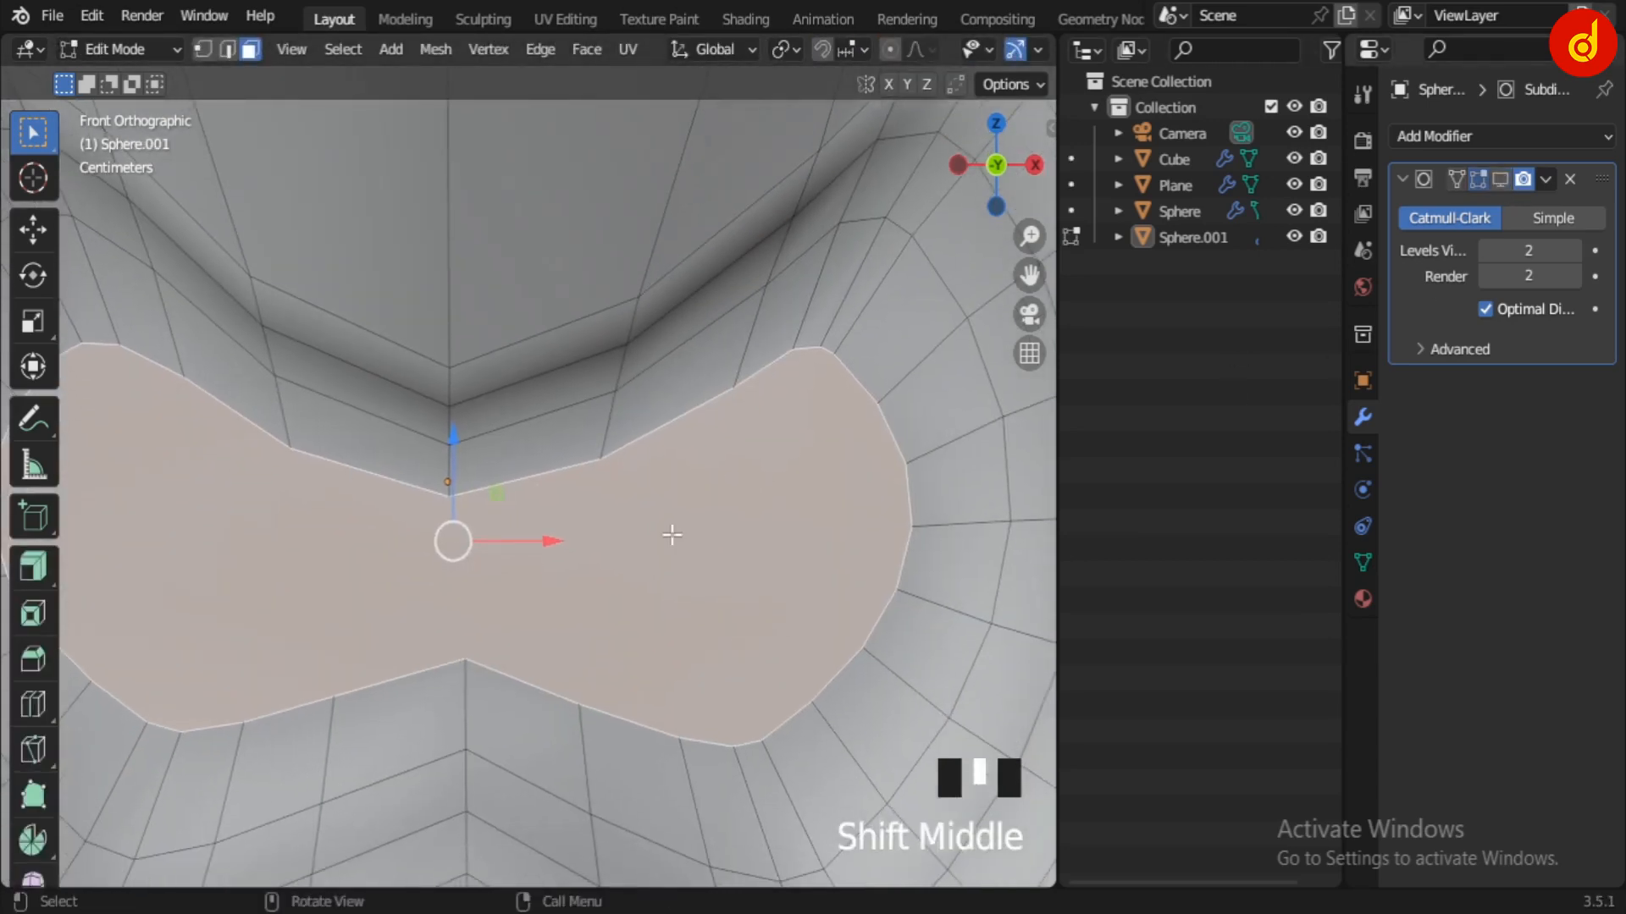
# Step: Split the core's floor face by connecting opposite upper and lower outline vertices with edges on both halves
pyautogui.press('1')
pyautogui.click(600, 462)
pyautogui.keyDown('shift'); pyautogui.click(584, 705); pyautogui.keyUp('shift')
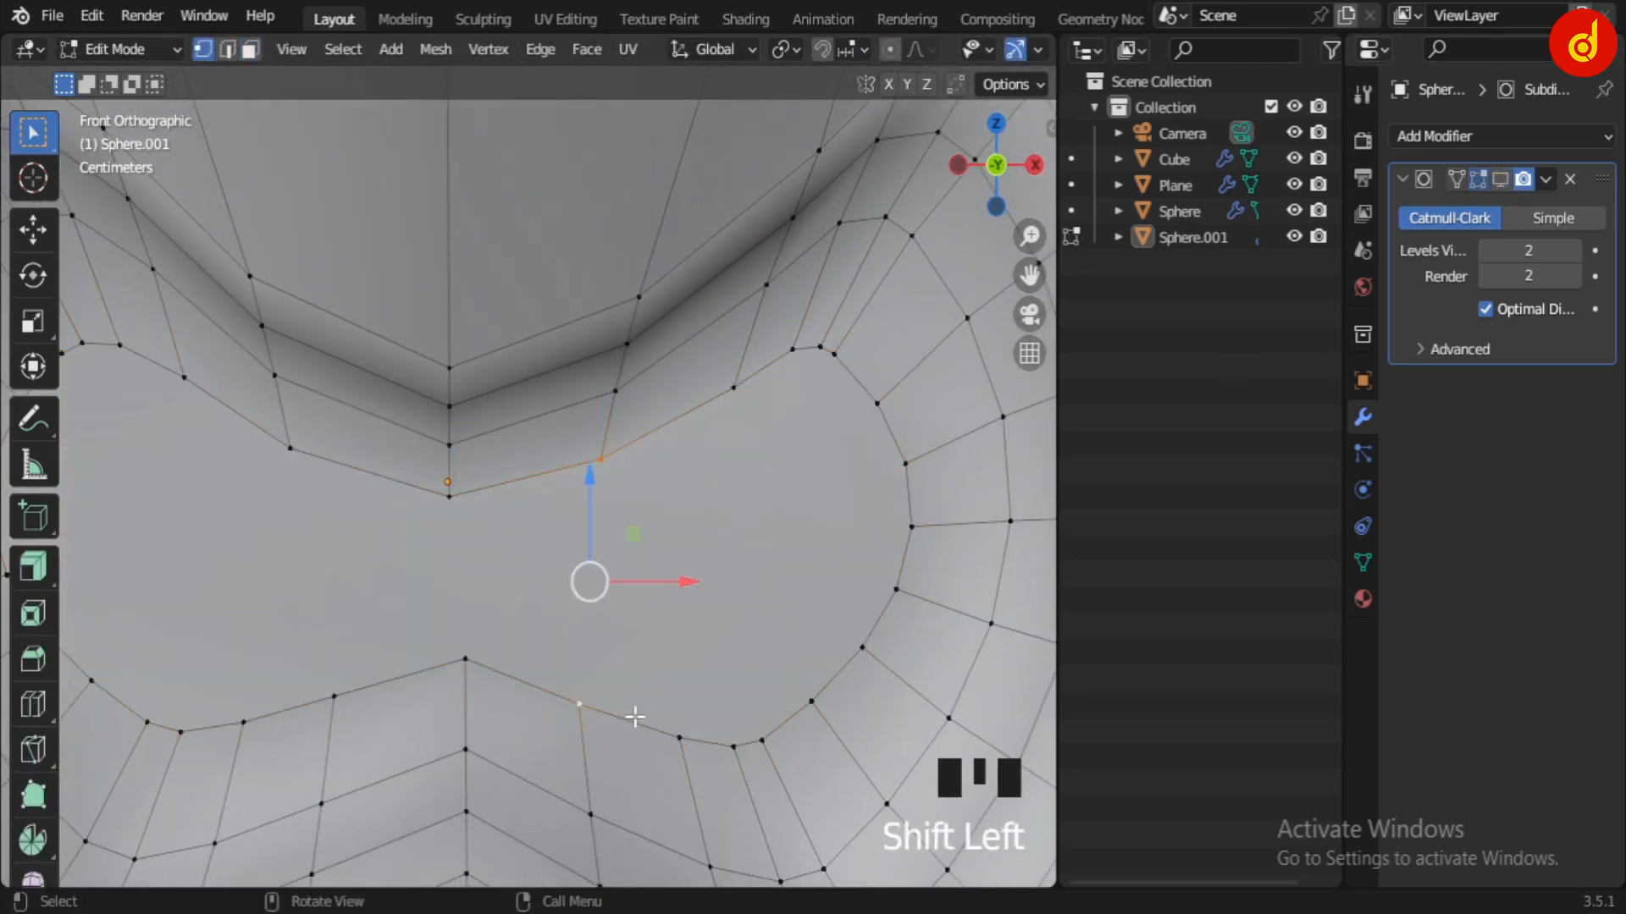
pyautogui.keyDown('shift'); pyautogui.click(684, 696); pyautogui.keyUp('shift')
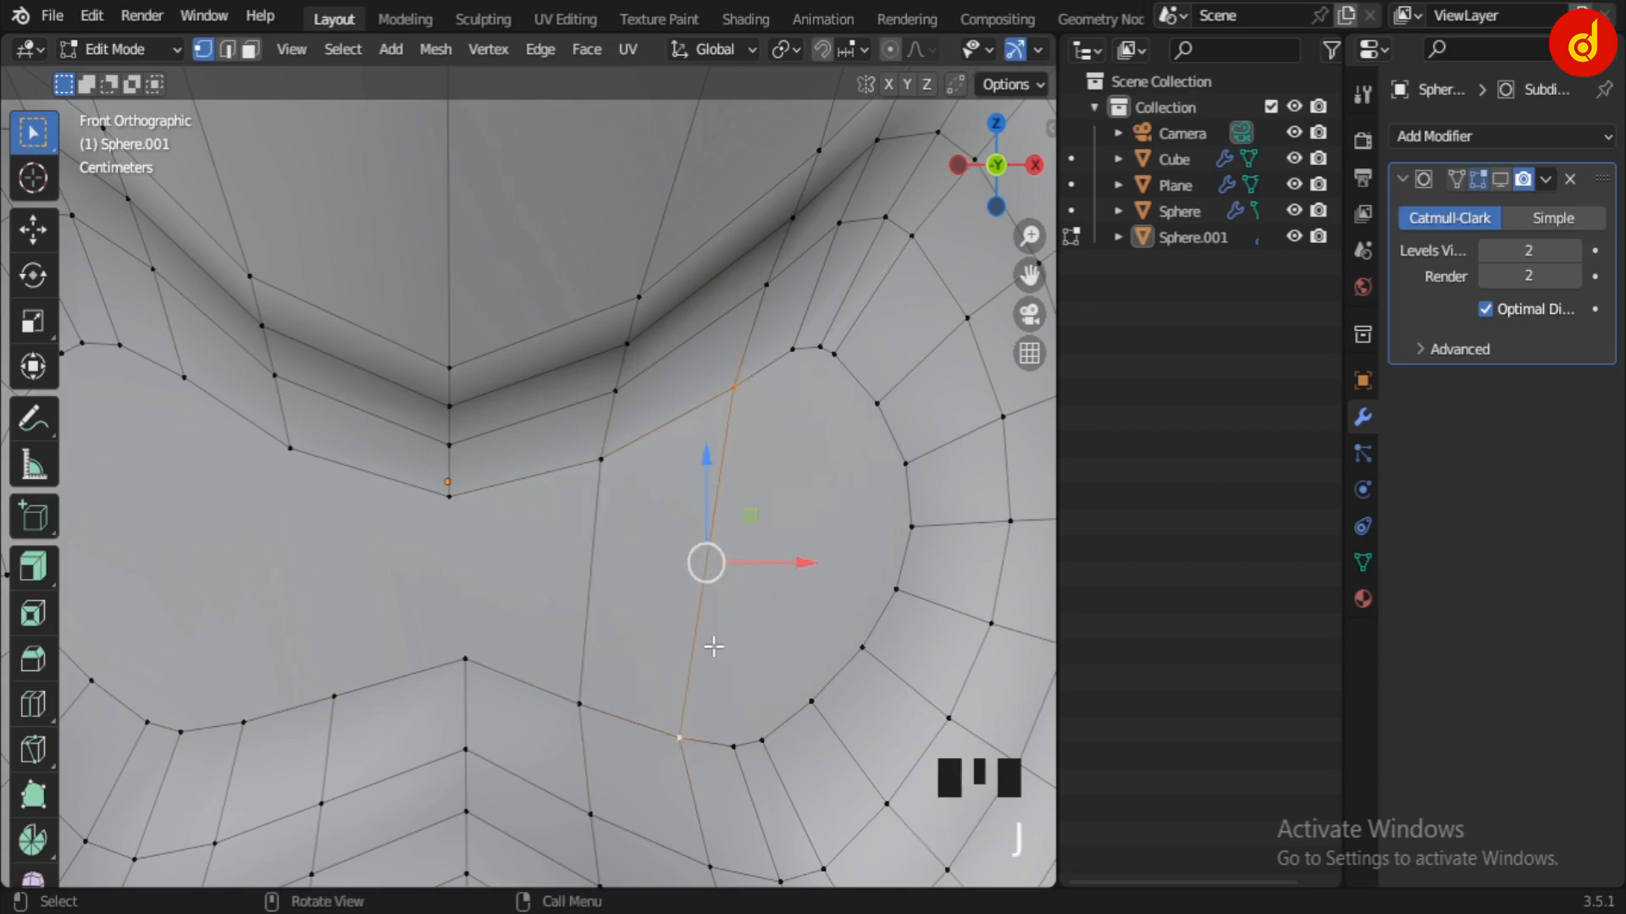
pyautogui.click(1500, 180)
pyautogui.click(1499, 179)
pyautogui.keyDown('shift'); pyautogui.moveTo(346, 561); pyautogui.dragTo(522, 516, button='middle'); pyautogui.keyUp('shift')
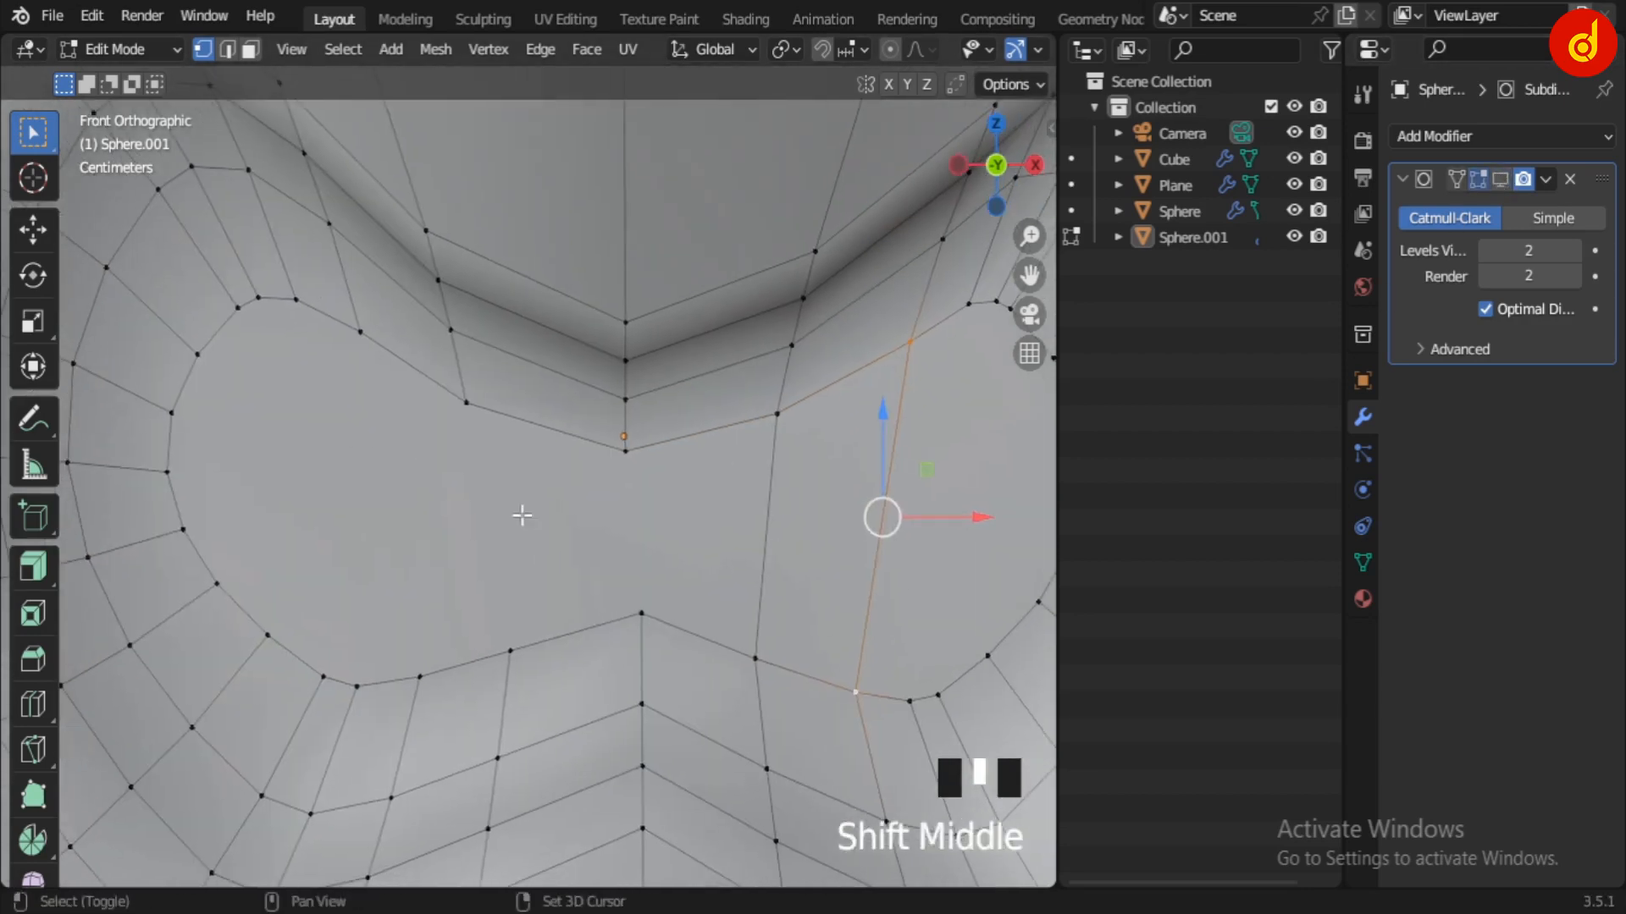
pyautogui.click(495, 455)
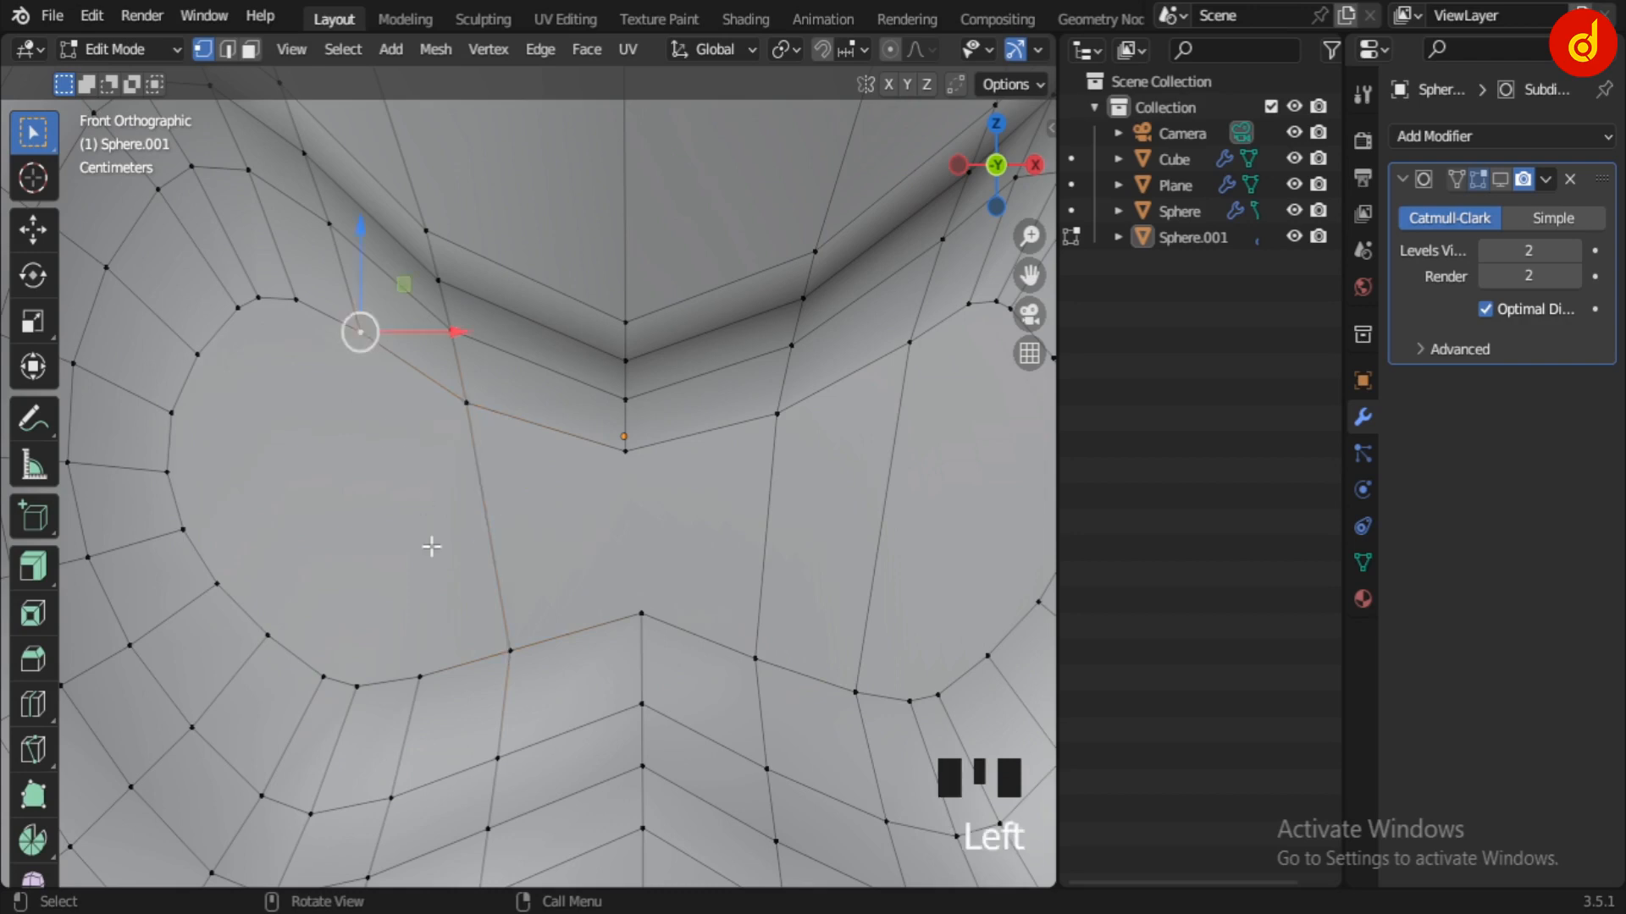
# Step: Show the half apple's subdivision in Object Mode and review the smoothed core
pyautogui.press('Tab')
pyautogui.scroll(-4, 598, 578)
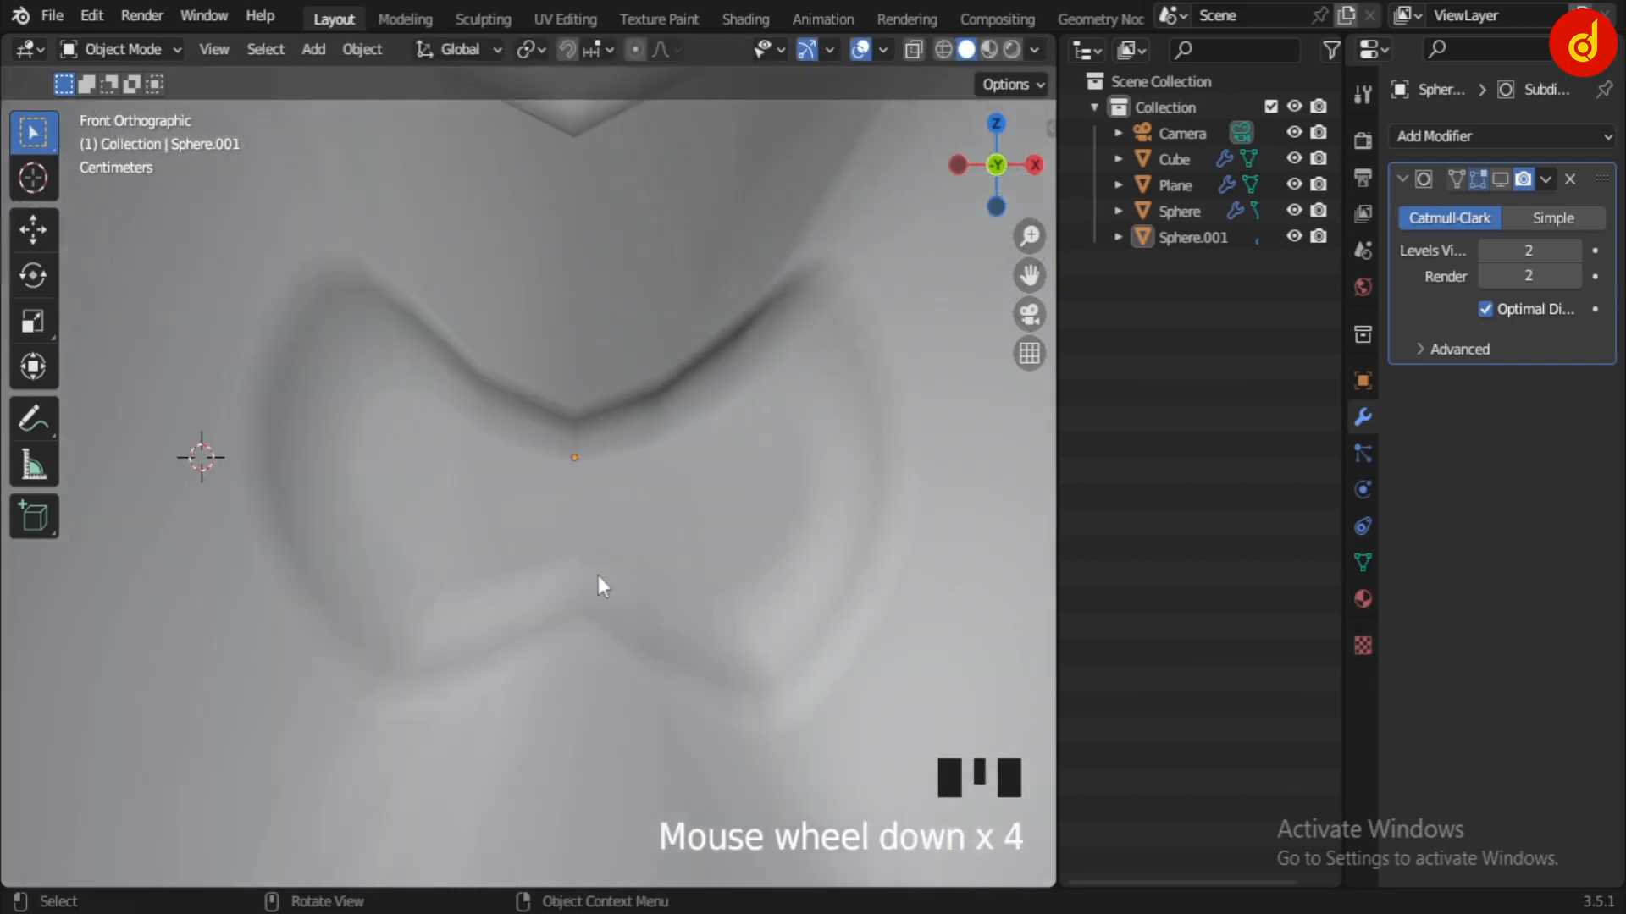
pyautogui.scroll(-3, 520, 644)
pyautogui.moveTo(515, 633); pyautogui.dragTo(529, 625, button='middle')
pyautogui.click(1500, 179)
pyautogui.moveTo(609, 542); pyautogui.dragTo(649, 611, button='middle')
pyautogui.scroll(4, 729, 652)
pyautogui.scroll(-6, 729, 649)
# Step: Place the 3D cursor in the middle of the core and add a UV sphere there
pyautogui.scroll(1, 652, 609)
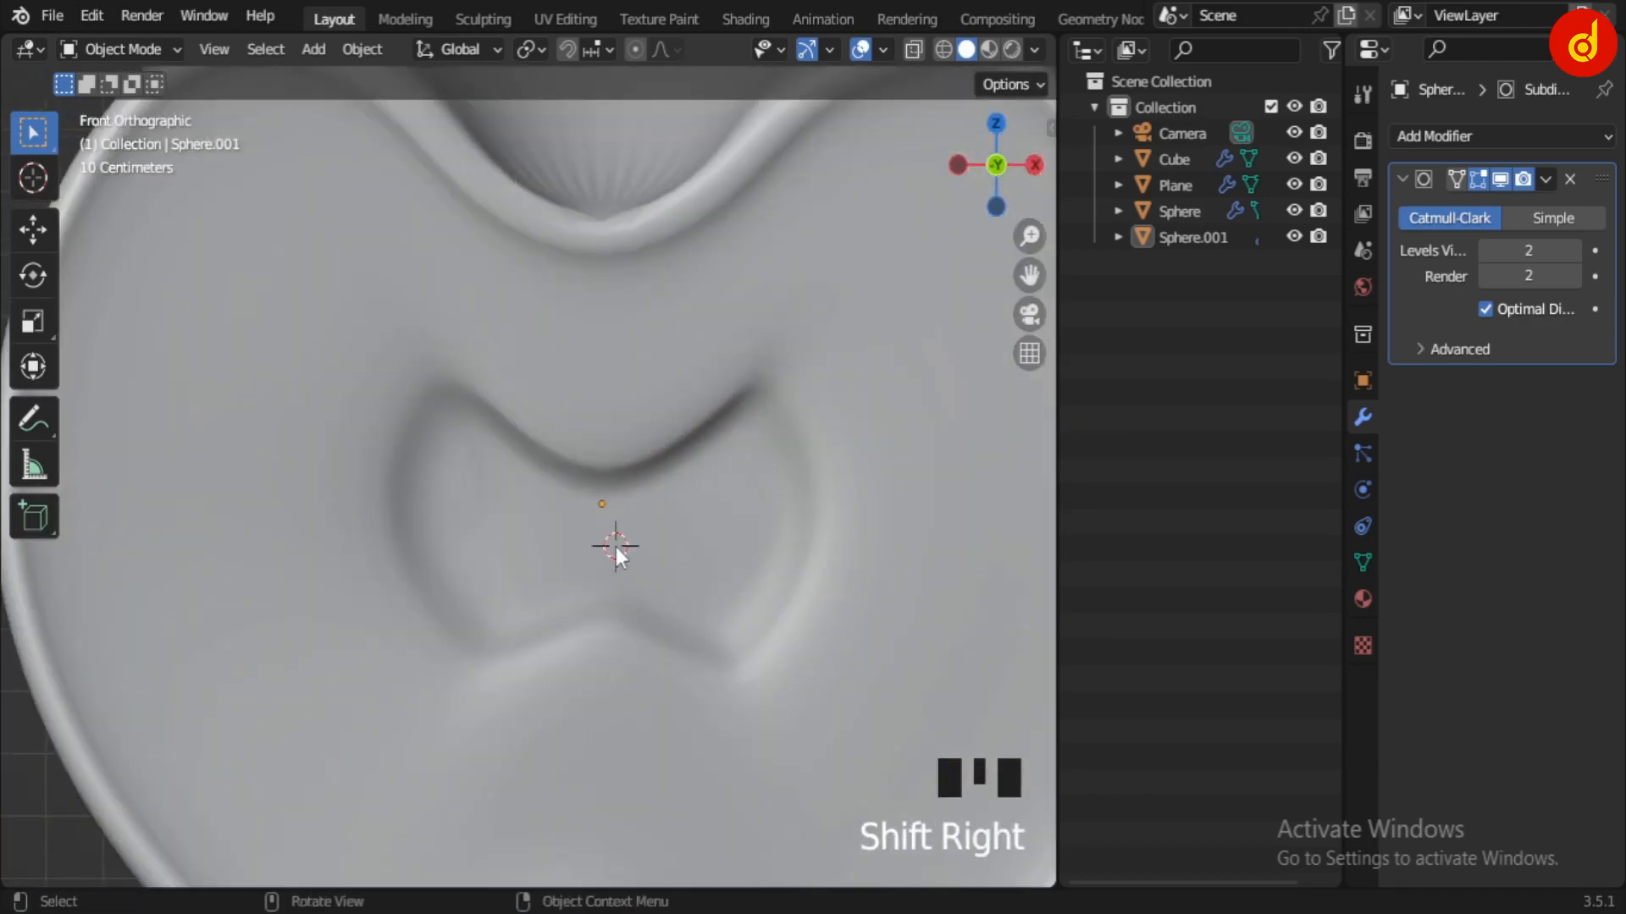
pyautogui.hotkey('shift', 'a')
pyautogui.moveTo(547, 383)
pyautogui.click(764, 465)
pyautogui.scroll(-4, 818, 655)
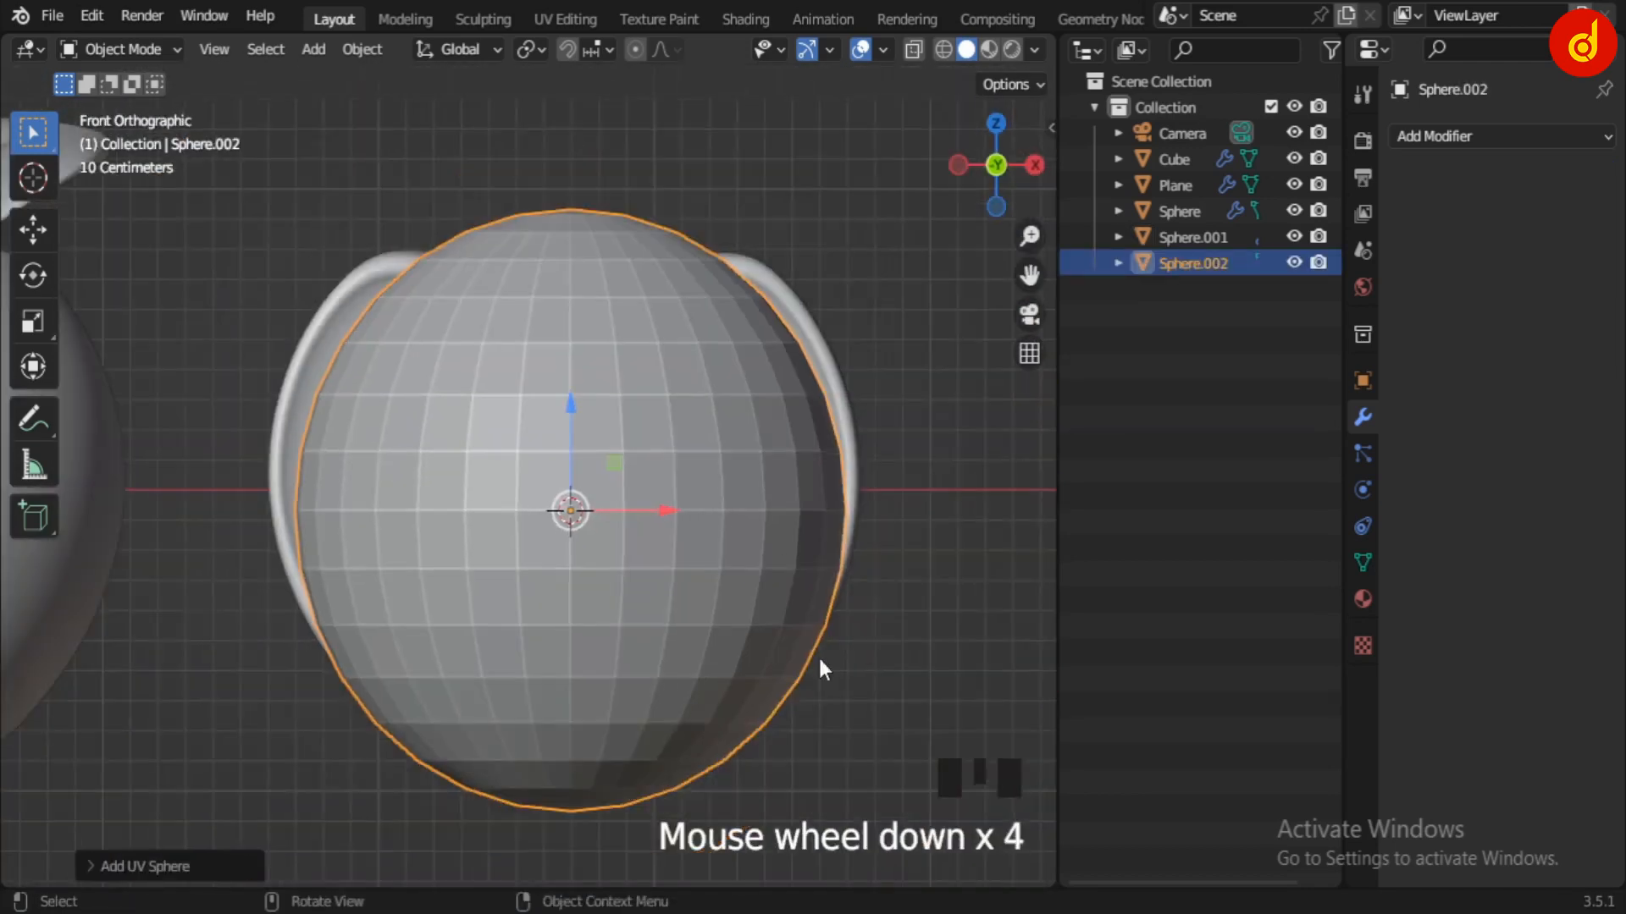
# Step: Scale the new sphere down to a small ball that fits inside the core
pyautogui.press('s')
pyautogui.click(621, 513)
pyautogui.scroll(5, 622, 513)
pyautogui.press('s')
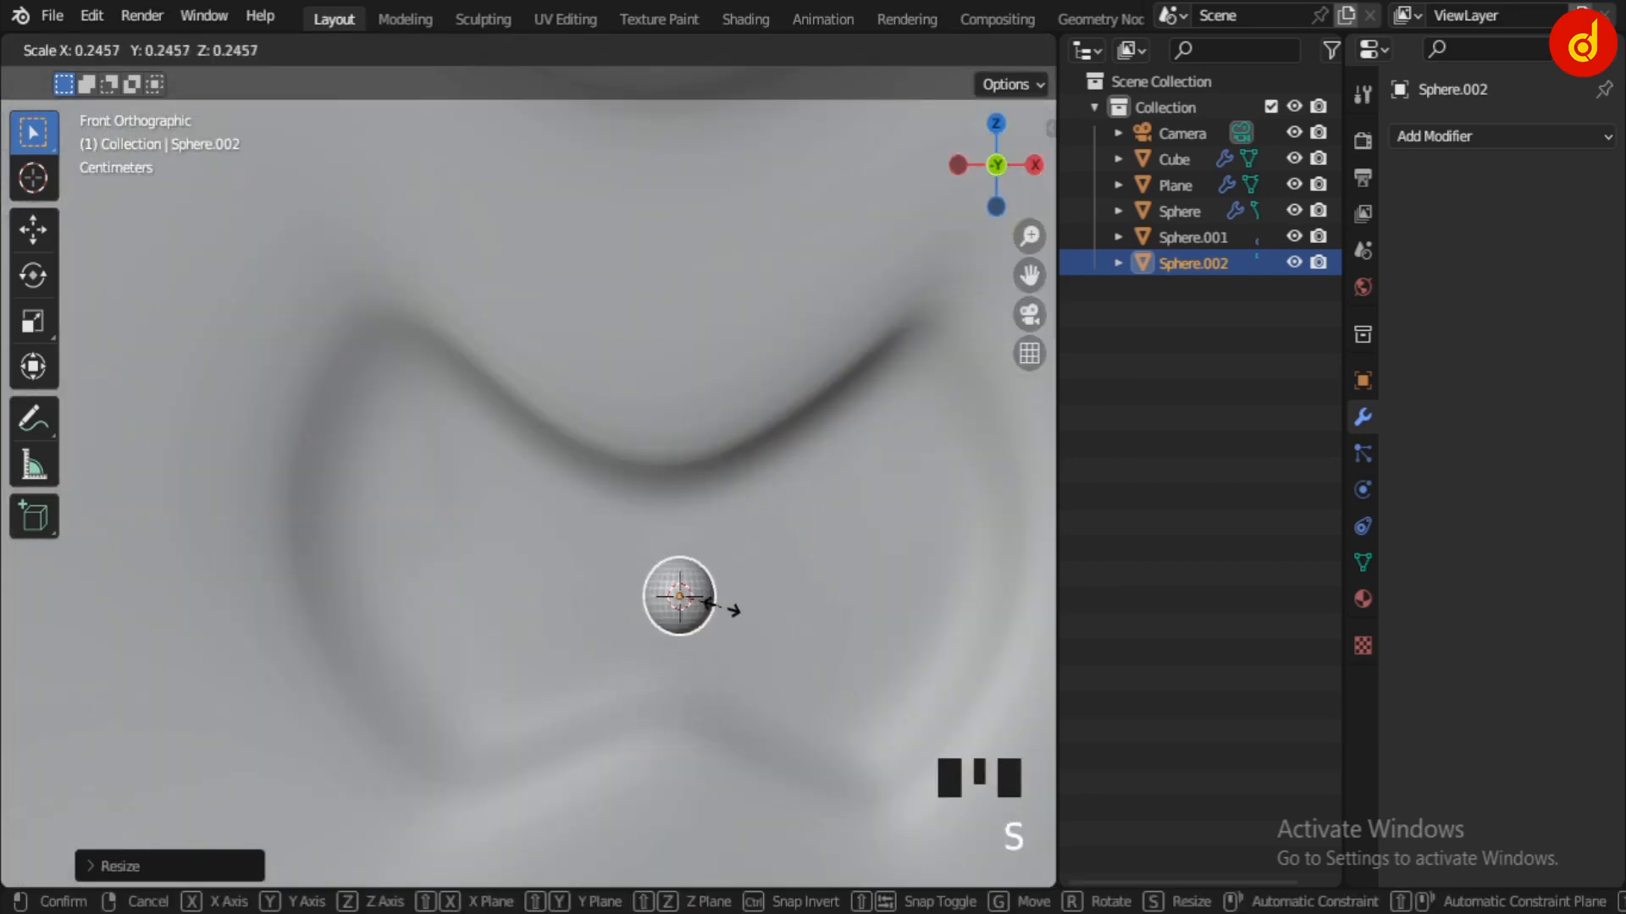
pyautogui.click(745, 618)
# Step: Shape the small sphere into a seed by stretching it about 1.65 times along Z and narrowing it along X
pyautogui.keyDown('shift'); pyautogui.moveTo(835, 668); pyautogui.dragTo(729, 646, button='middle'); pyautogui.keyUp('shift')
pyautogui.press('s')
pyautogui.press('z')
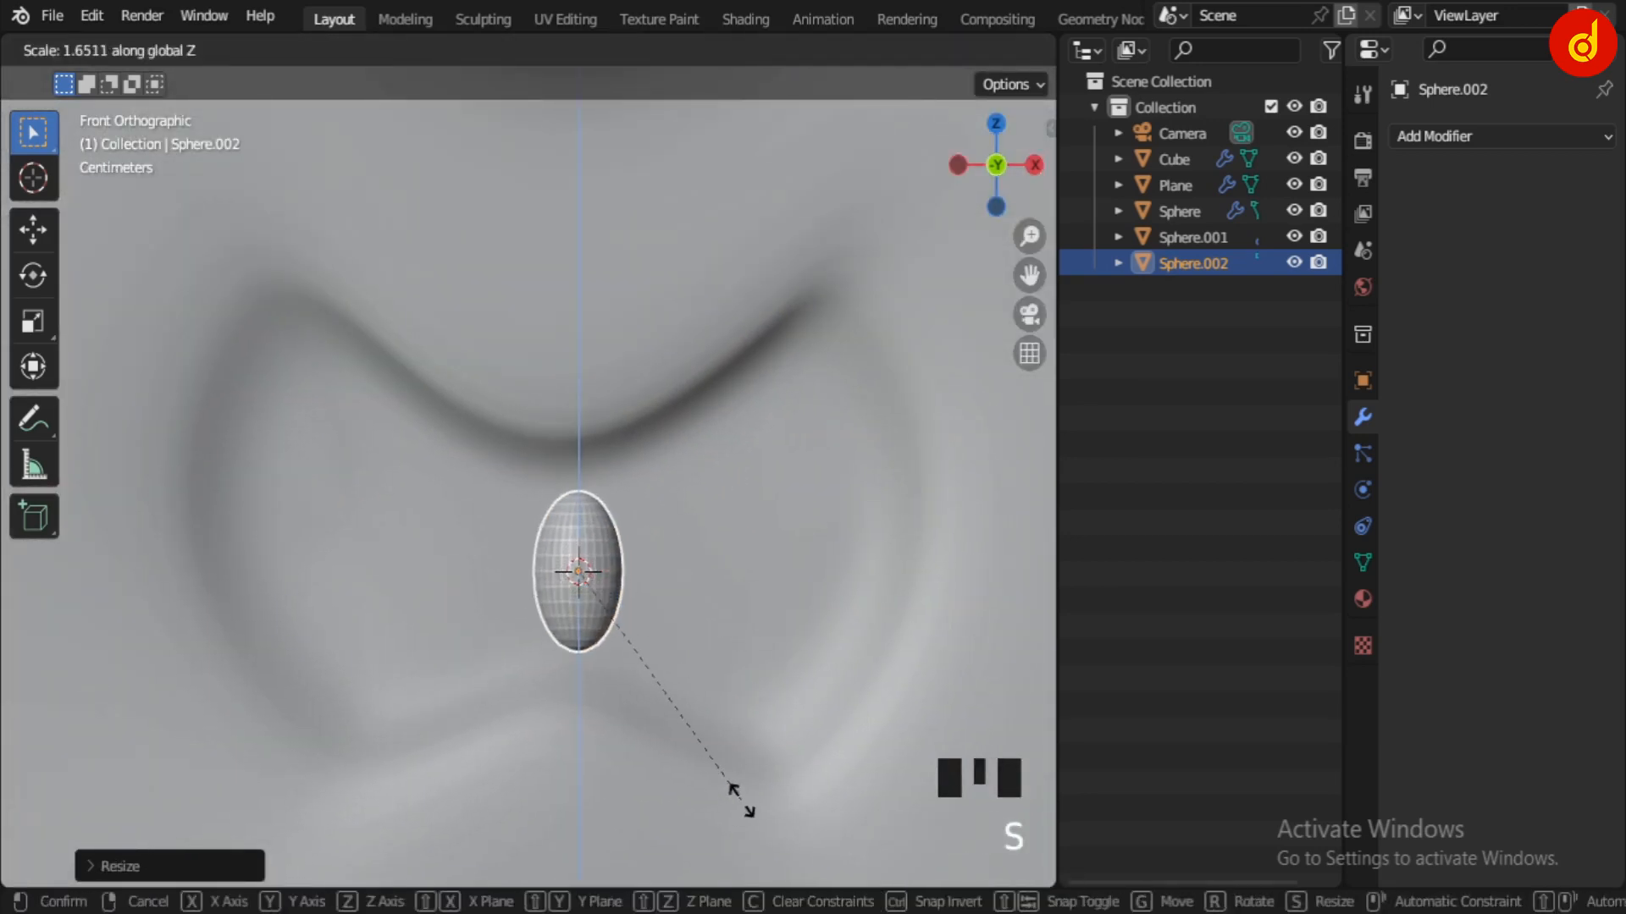
pyautogui.click(736, 779)
pyautogui.press('s')
pyautogui.press('x')
pyautogui.click(688, 703)
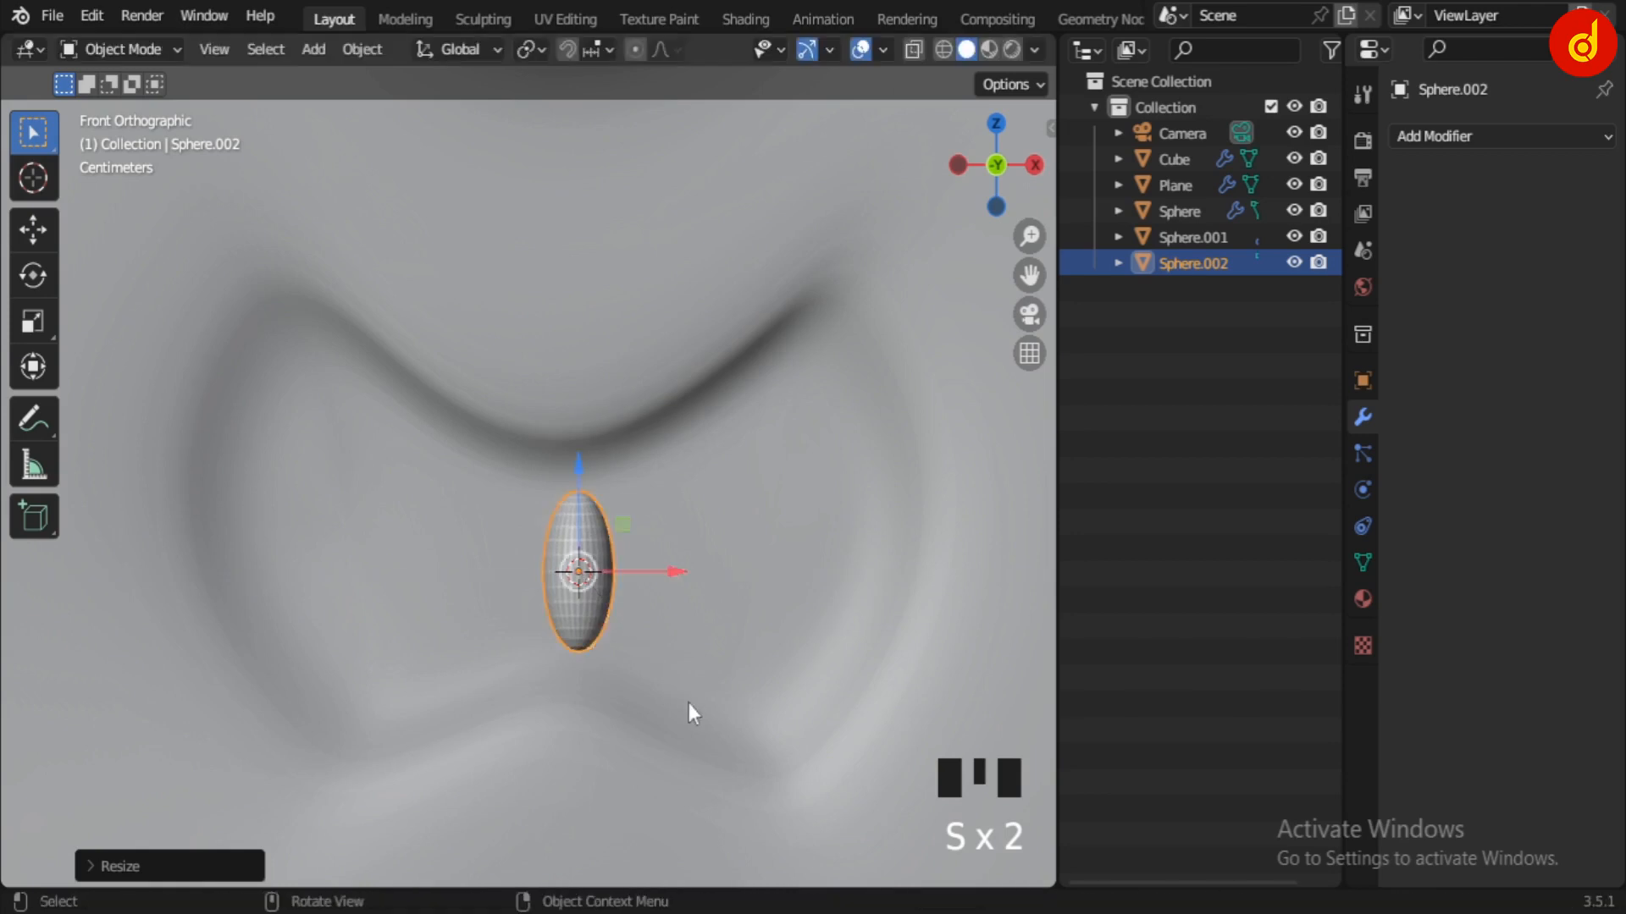
# Step: Tilt the seed clockwise into the right half of the core and shade it smooth
pyautogui.press('r')
pyautogui.click(592, 729)
pyautogui.press('g')
pyautogui.click(792, 695)
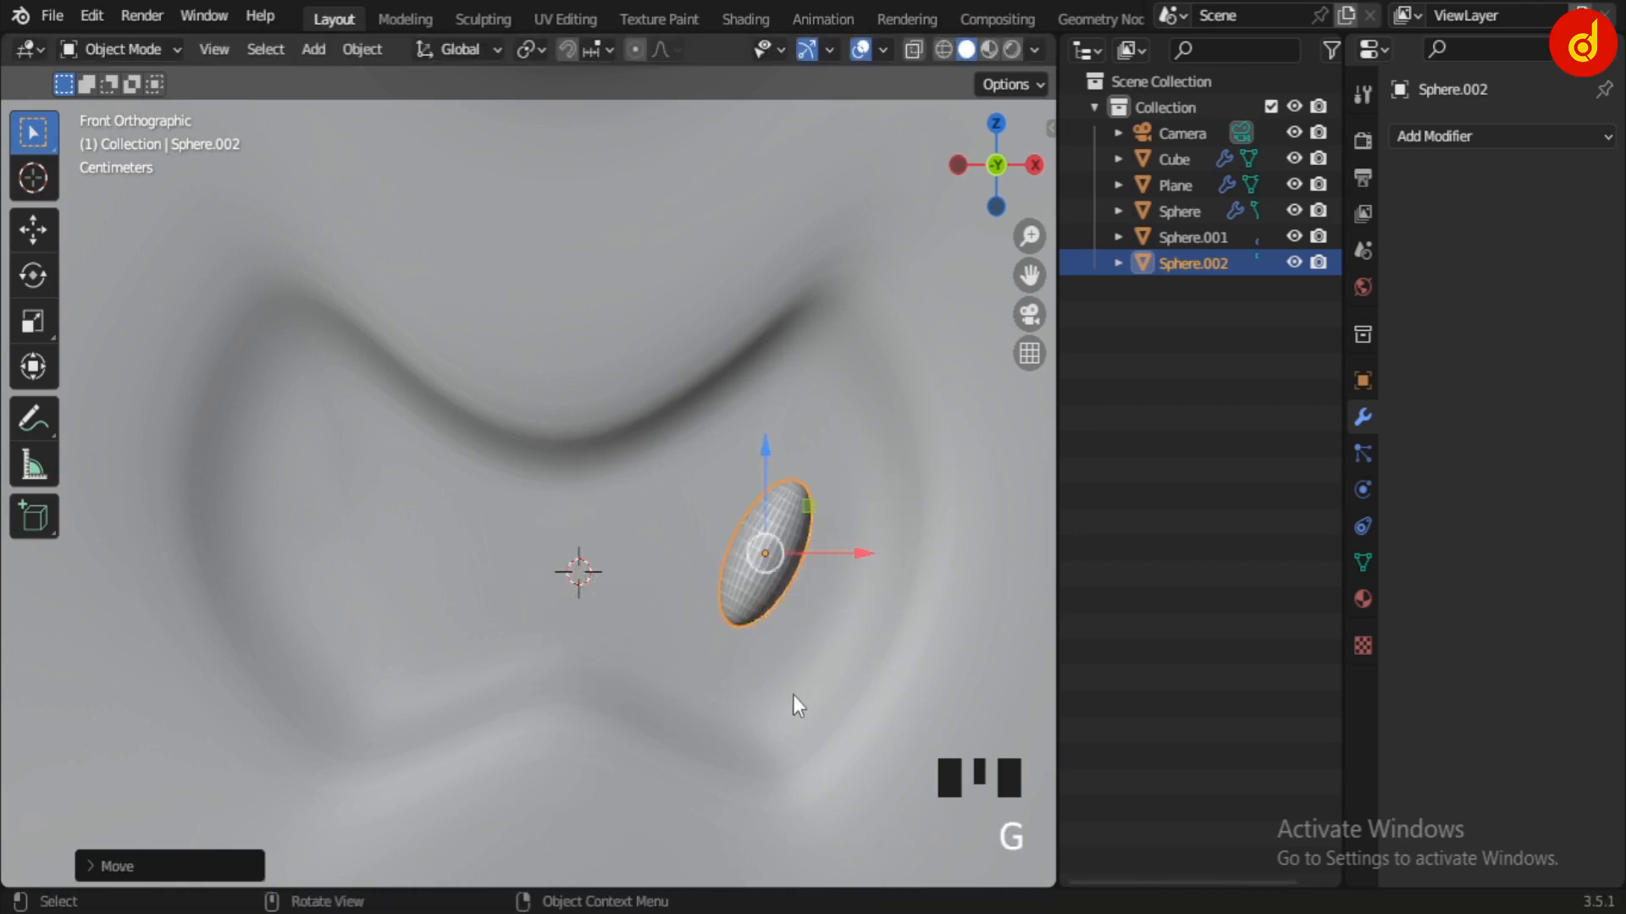
pyautogui.rightClick(764, 596)
pyautogui.click(669, 407)
# Step: Duplicate the seed into the left half of the core and rotate the copy to mirror the first
pyautogui.hotkey('shift', 'd')
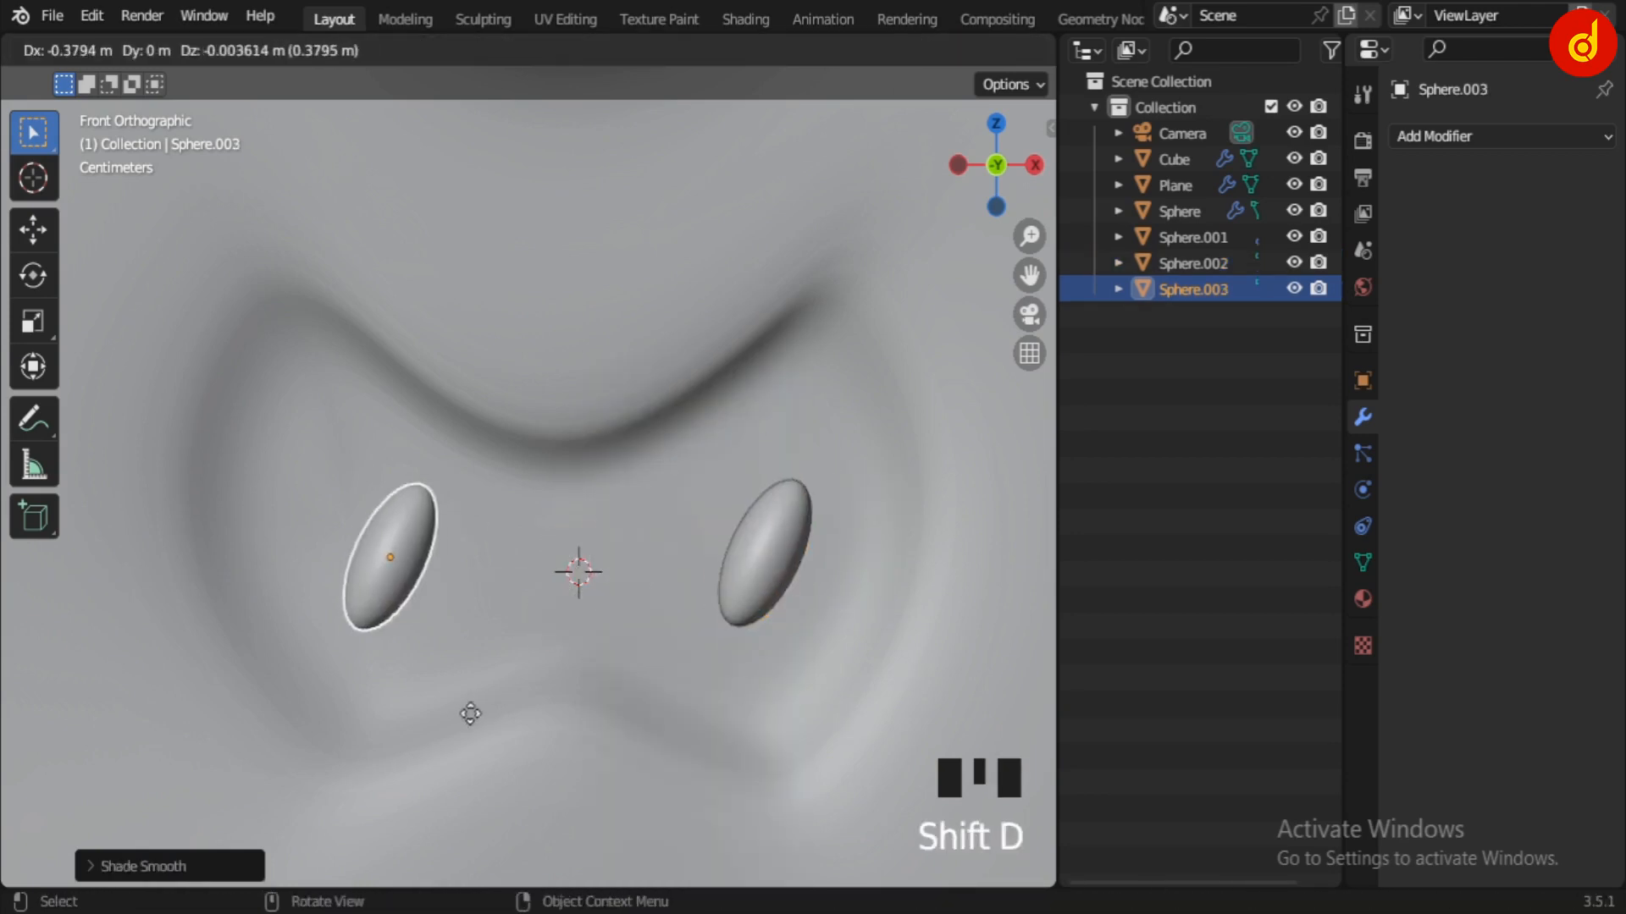
pyautogui.click(472, 704)
pyautogui.press('r')
pyautogui.click(602, 632)
# Step: Review the two seeds in the core and both apples from several angles
pyautogui.moveTo(598, 633); pyautogui.dragTo(710, 691, button='middle')
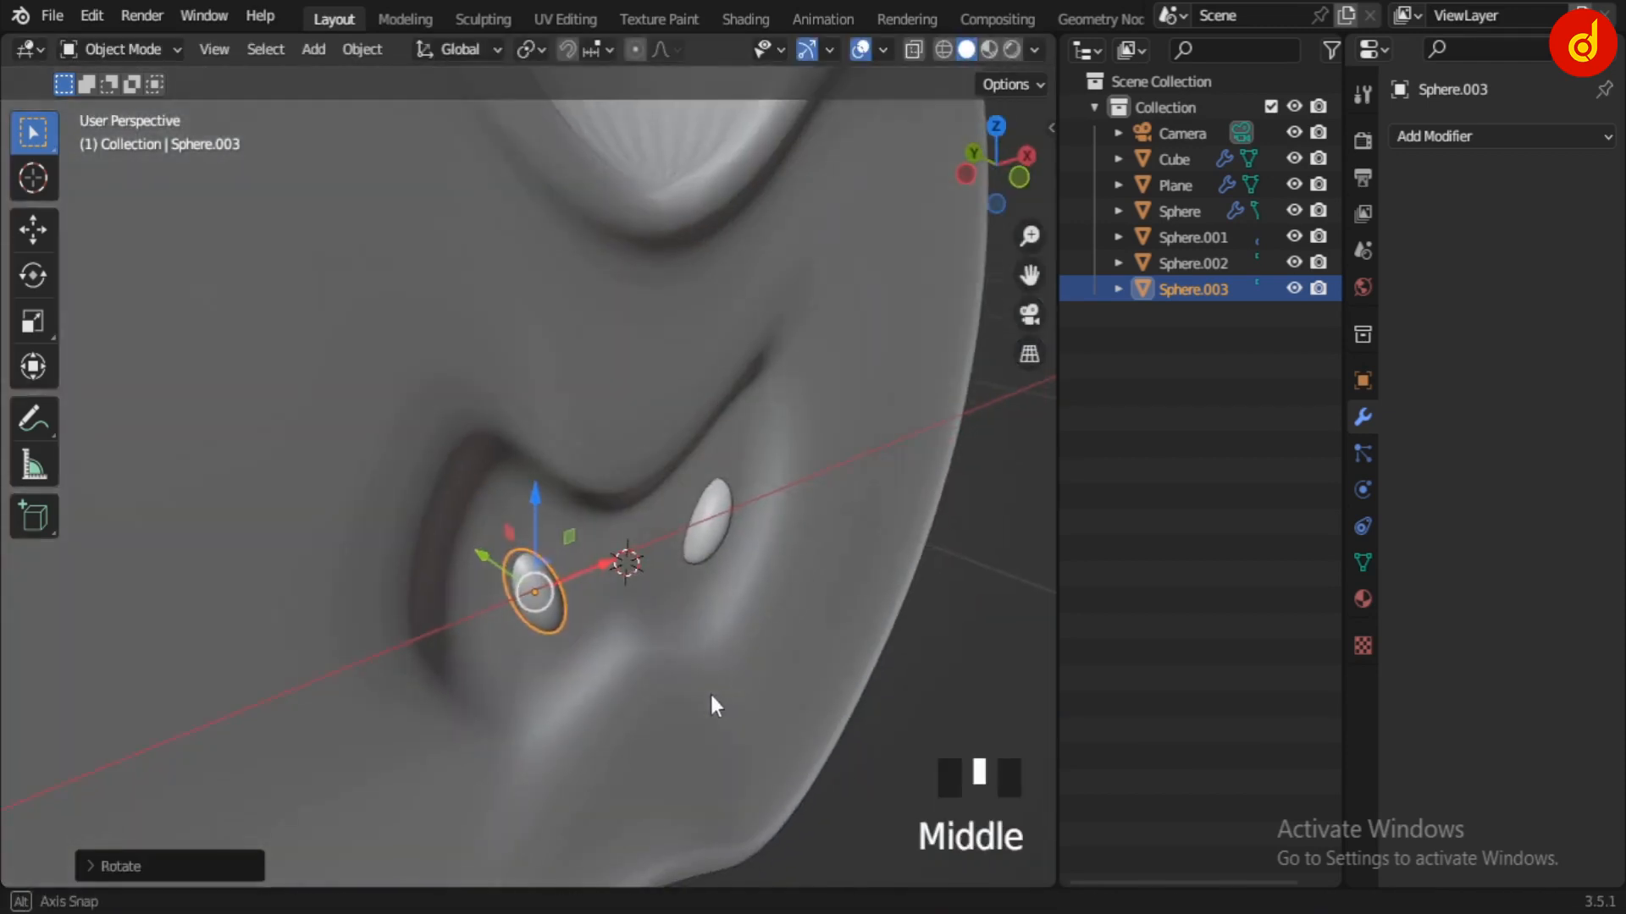
pyautogui.click(836, 697)
pyautogui.moveTo(836, 698); pyautogui.dragTo(598, 588, button='middle')
pyautogui.scroll(-4, 598, 577)
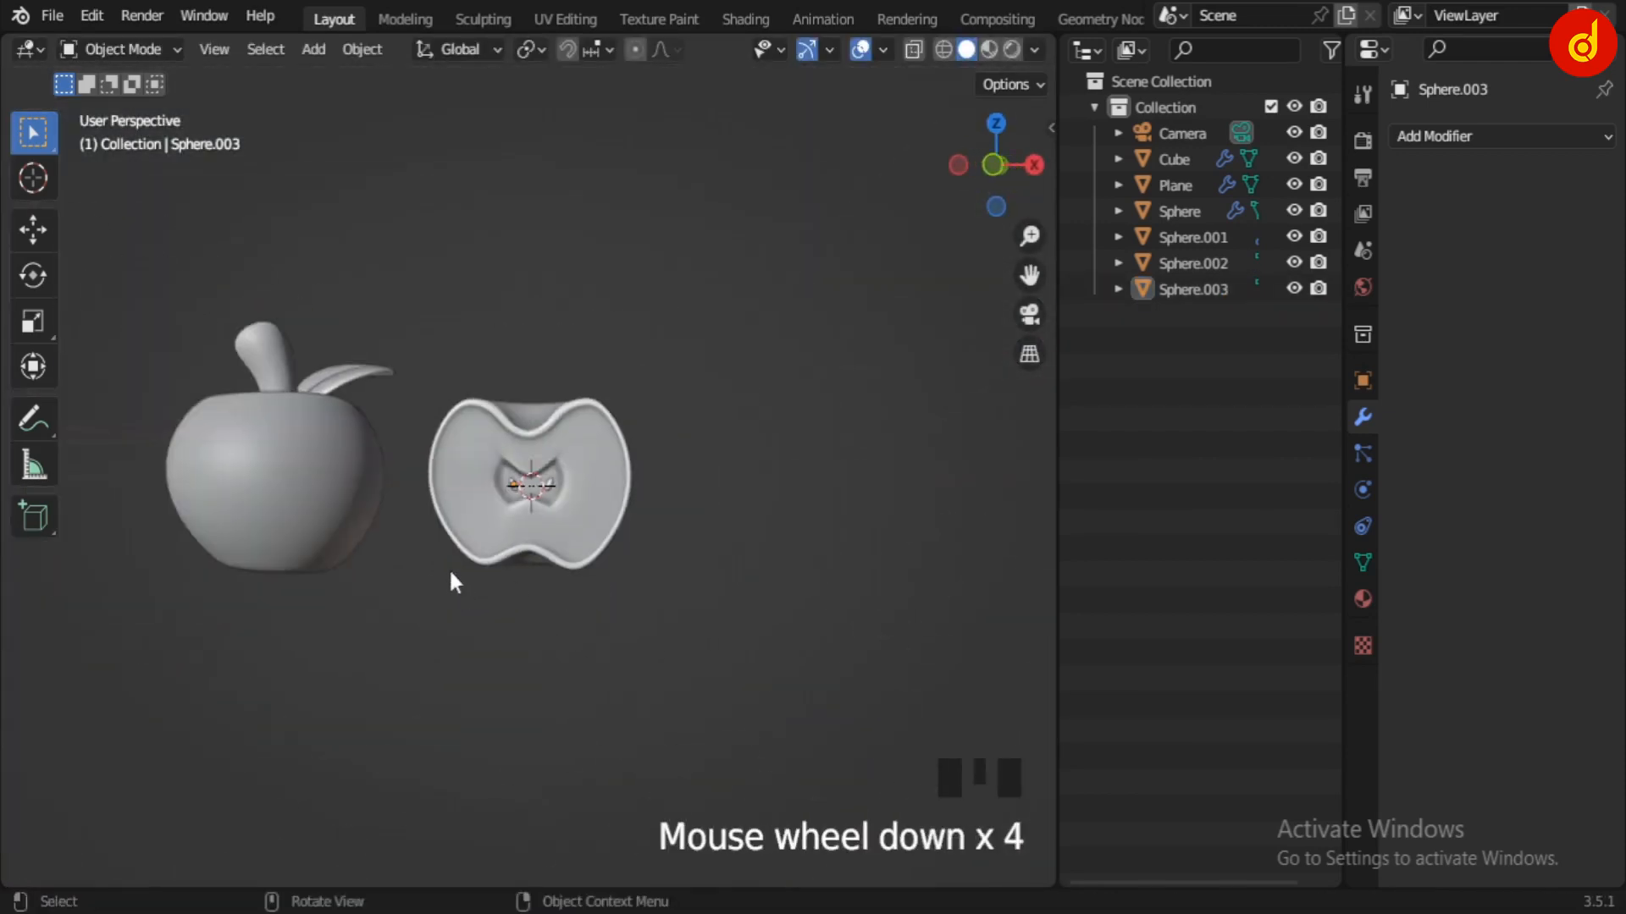
pyautogui.moveTo(454, 580); pyautogui.dragTo(548, 583, button='middle')
# Step: Open the whole apple's stem for mesh editing in front view
pyautogui.press('KP_1')
pyautogui.scroll(4, 380, 462)
pyautogui.keyDown('shift'); pyautogui.moveTo(377, 453); pyautogui.dragTo(467, 521, button='middle'); pyautogui.keyUp('shift')
pyautogui.click(435, 363)
pyautogui.press('Tab')
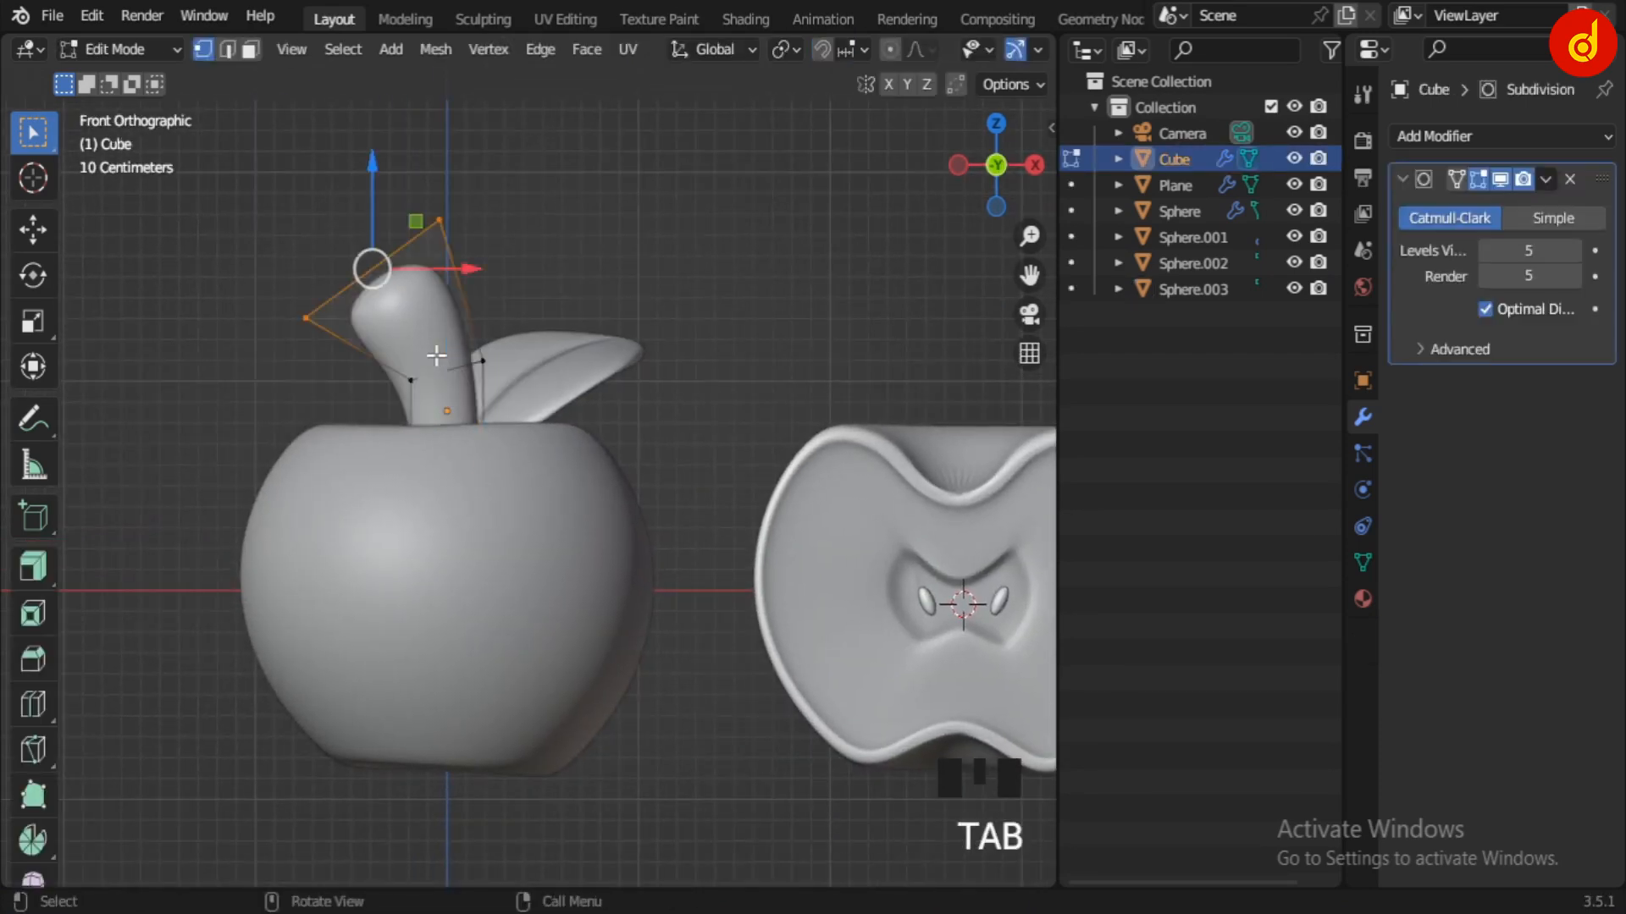
# Step: Try narrowing the lower section of the stem along X
pyautogui.scroll(2, 435, 352)
pyautogui.click(432, 472)
pyautogui.press('s')
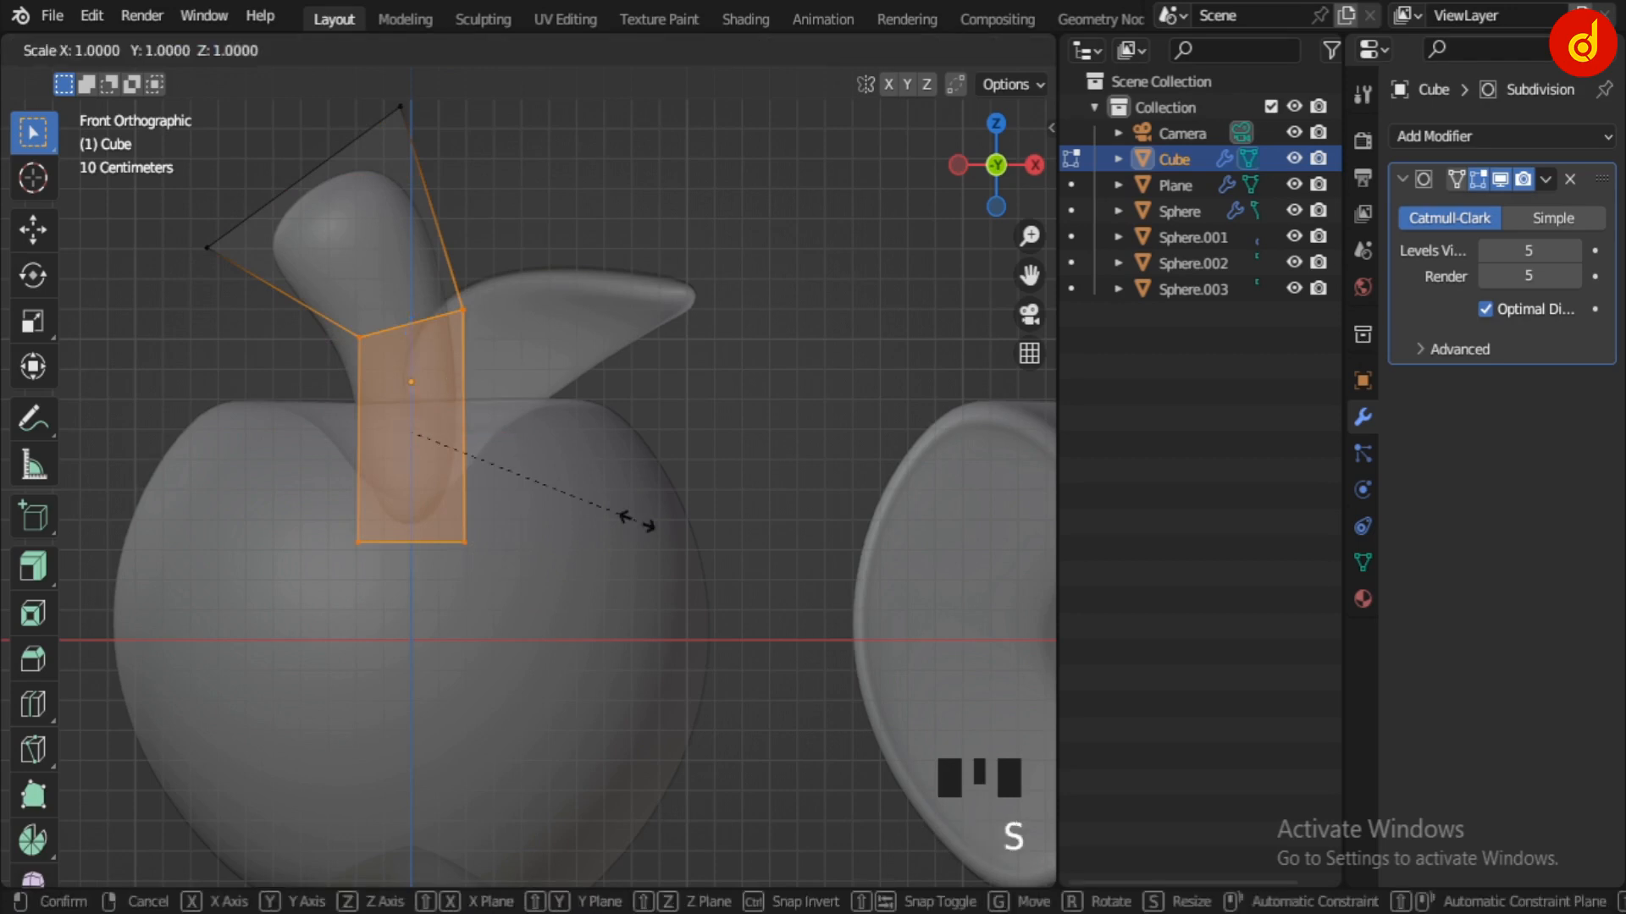
pyautogui.press('x')
pyautogui.press('Escape')
# Step: Try scaling the stem's middle row to about 0.86 and its base row to about 0.81
pyautogui.moveTo(319, 298); pyautogui.dragTo(650, 504)
pyautogui.press('s')
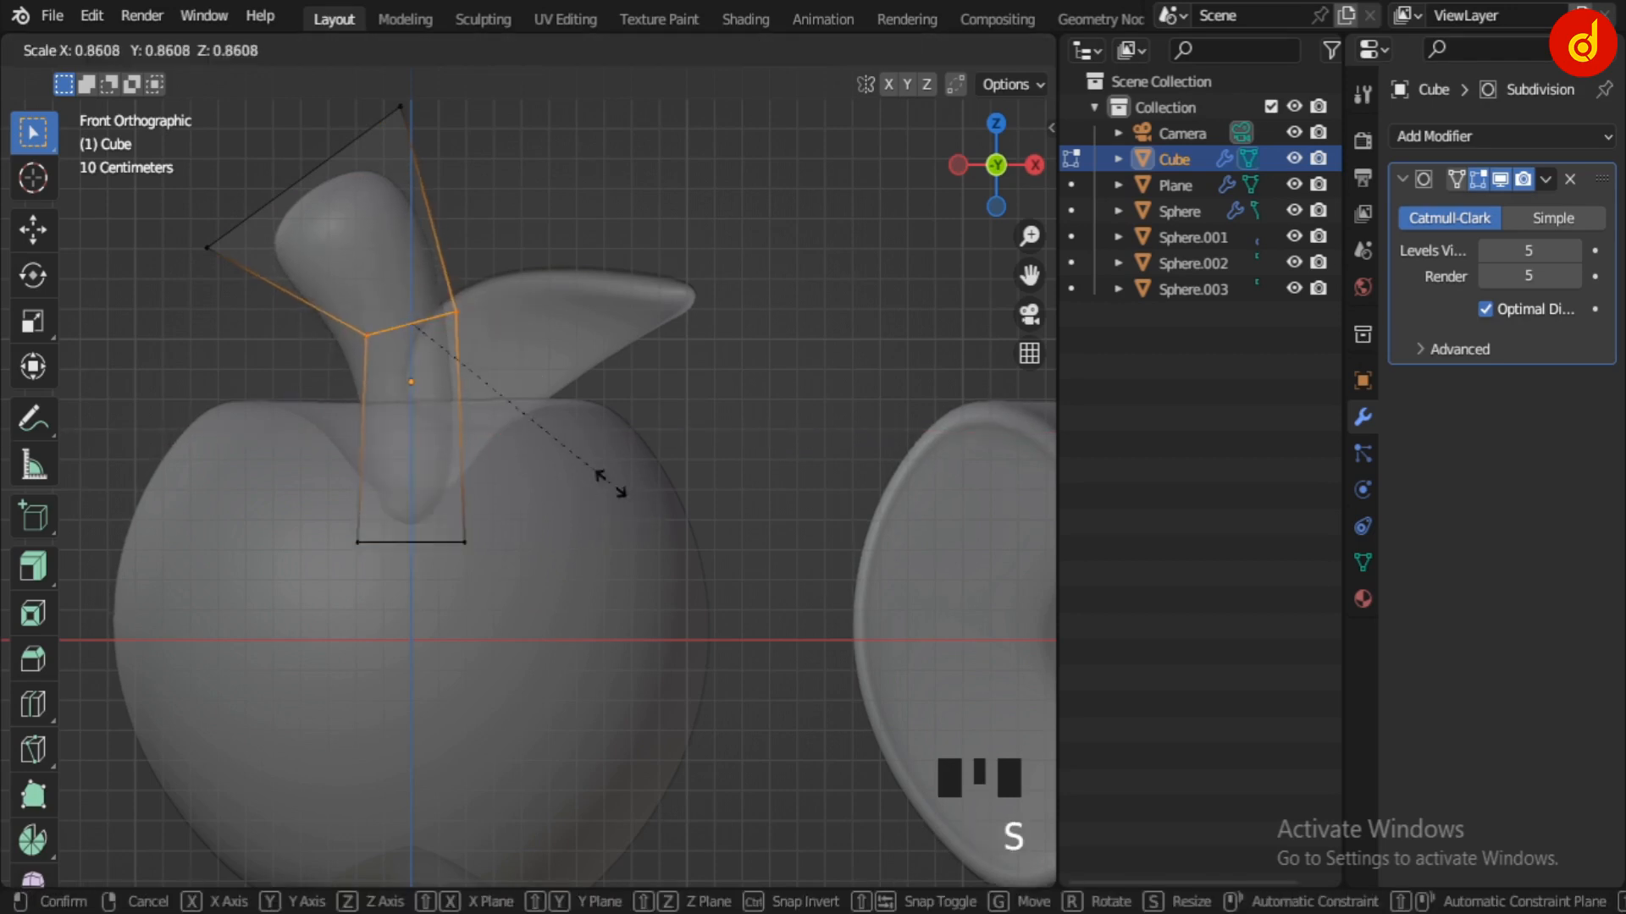
pyautogui.click(558, 461)
pyautogui.click(410, 540)
pyautogui.press('s')
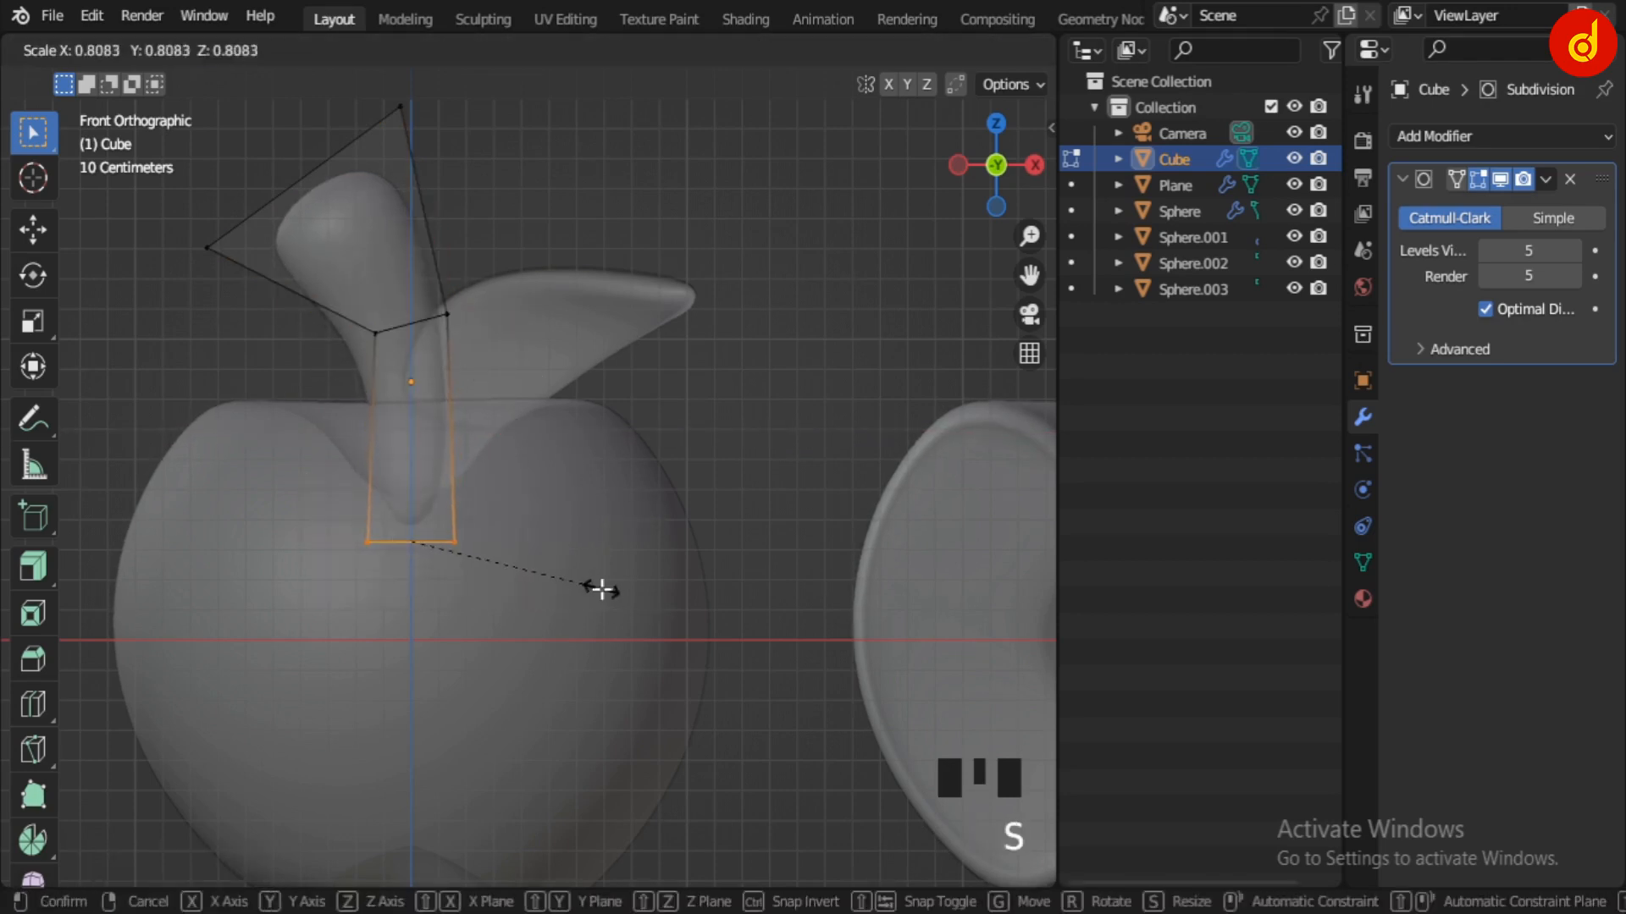
pyautogui.click(600, 586)
pyautogui.press('Tab')
pyautogui.hotkey('alt', 'z')
pyautogui.moveTo(789, 488); pyautogui.dragTo(486, 566, button='middle')
pyautogui.scroll(4, 525, 569)
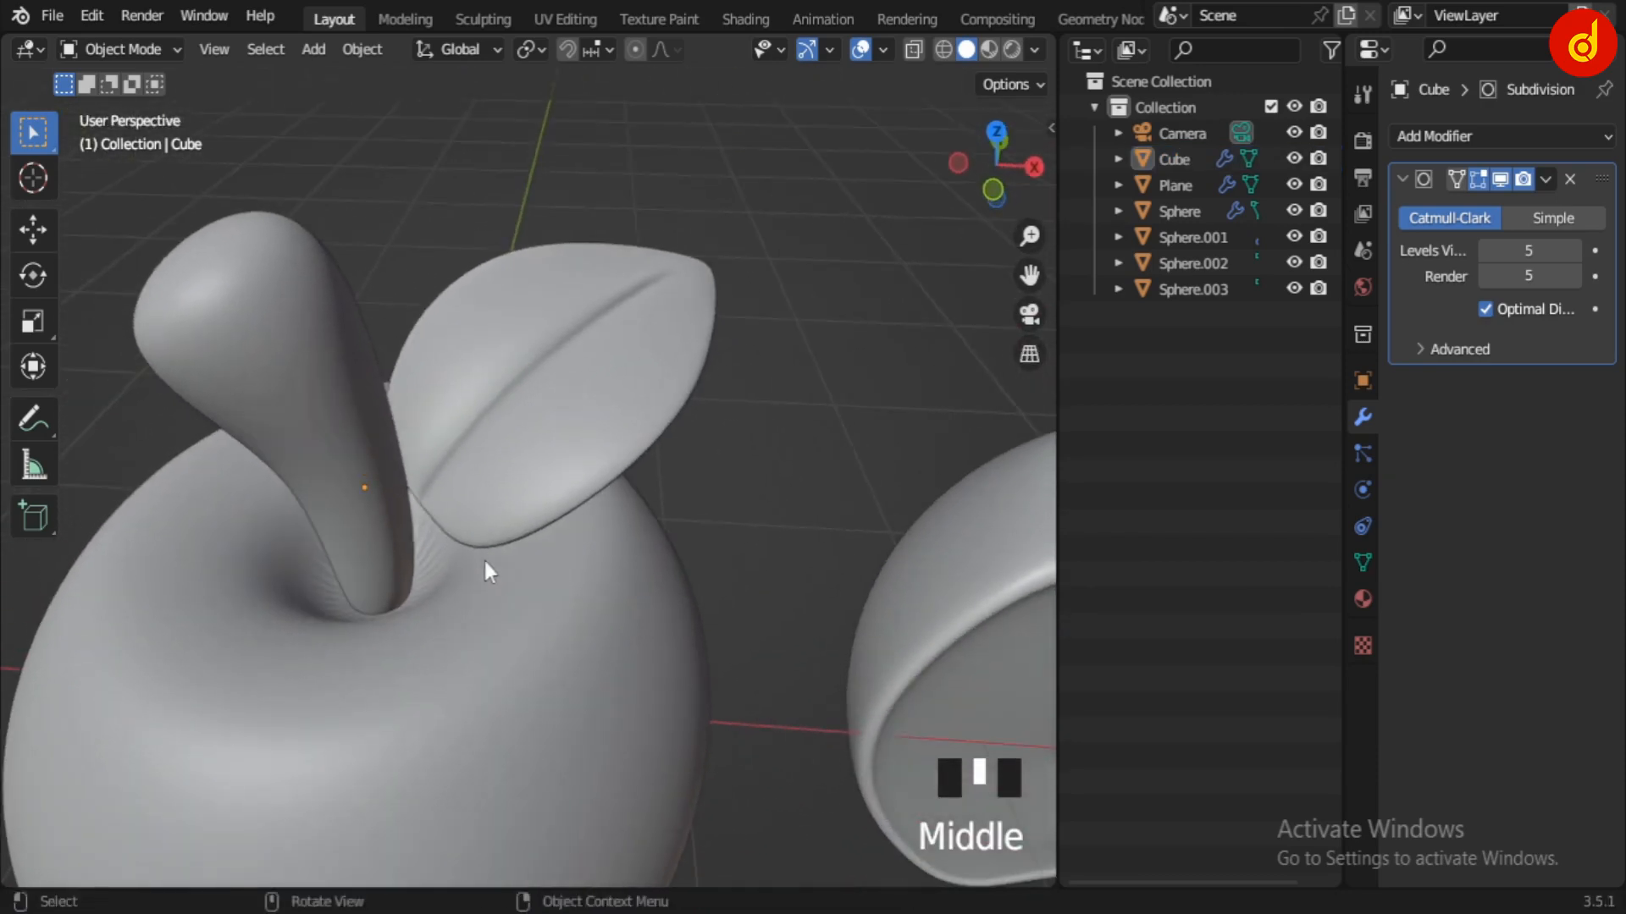
# Step: Undo the stem scaling changes and leave mesh editing with nothing selected
pyautogui.hotkey('ctrl', 'z')
pyautogui.hotkey('ctrl', 'z')
pyautogui.hotkey('ctrl', 'z')
pyautogui.hotkey('ctrl', 'z')
pyautogui.hotkey('ctrl', 'z')
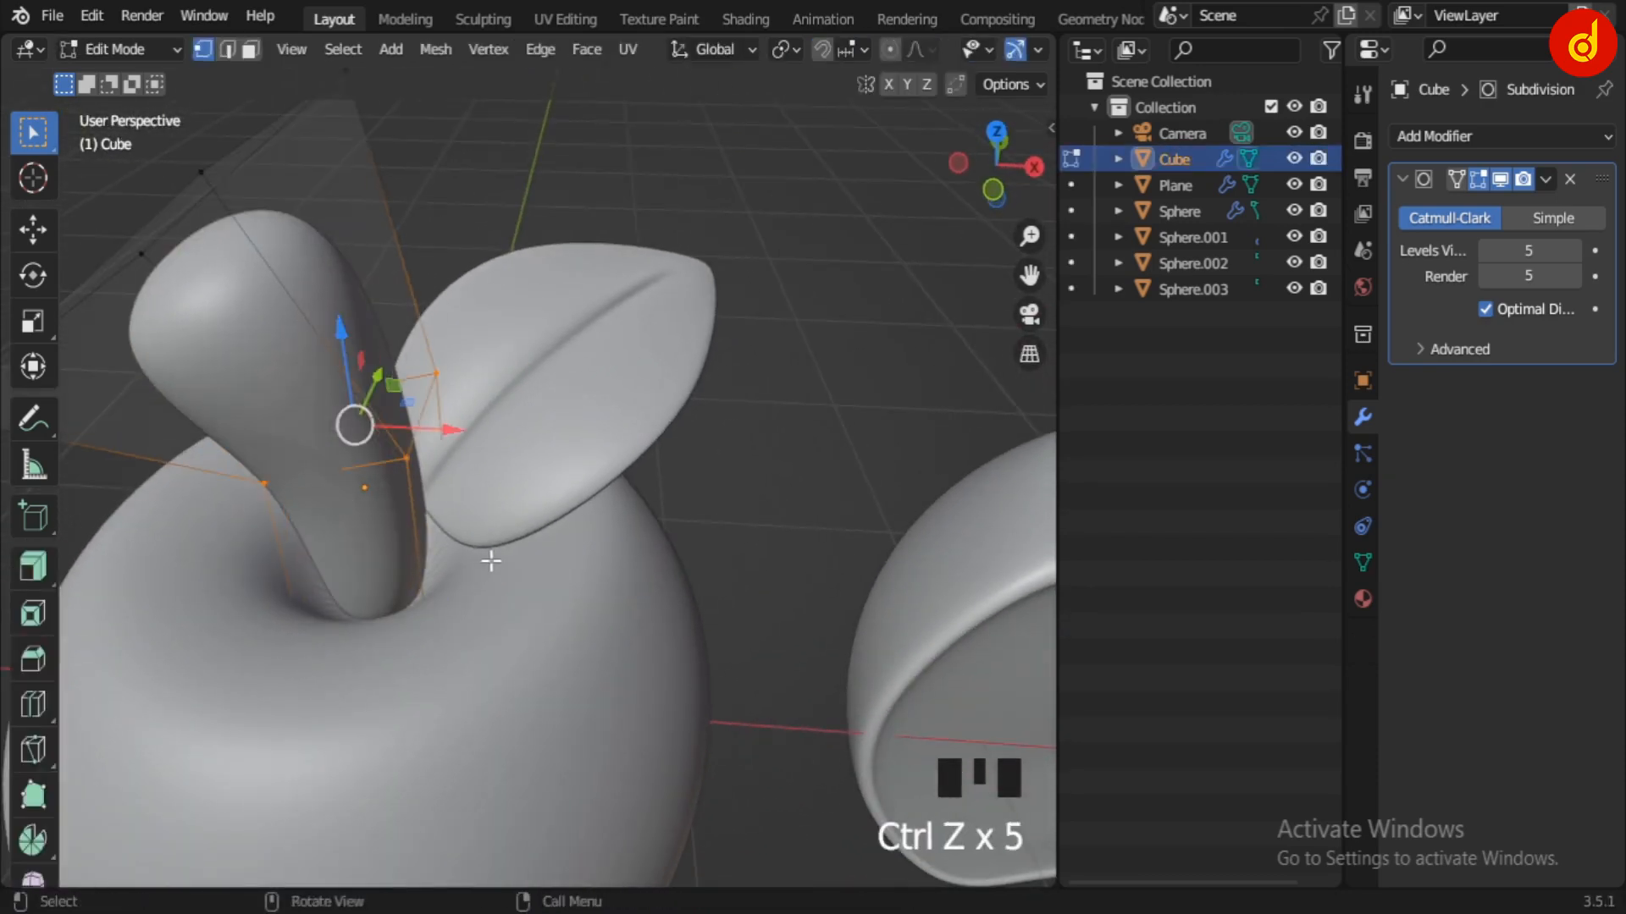
pyautogui.press('Tab')
pyautogui.moveTo(712, 534); pyautogui.dragTo(759, 470, button='middle')
pyautogui.click(760, 471)
# Step: Open the halved apple's mesh for editing in front view
pyautogui.scroll(-5, 760, 471)
pyautogui.moveTo(889, 428); pyautogui.dragTo(684, 447, button='middle')
pyautogui.press('KP_1')
pyautogui.scroll(5, 684, 438)
pyautogui.keyDown('shift'); pyautogui.moveTo(256, 483); pyautogui.dragTo(423, 435, button='middle'); pyautogui.keyUp('shift')
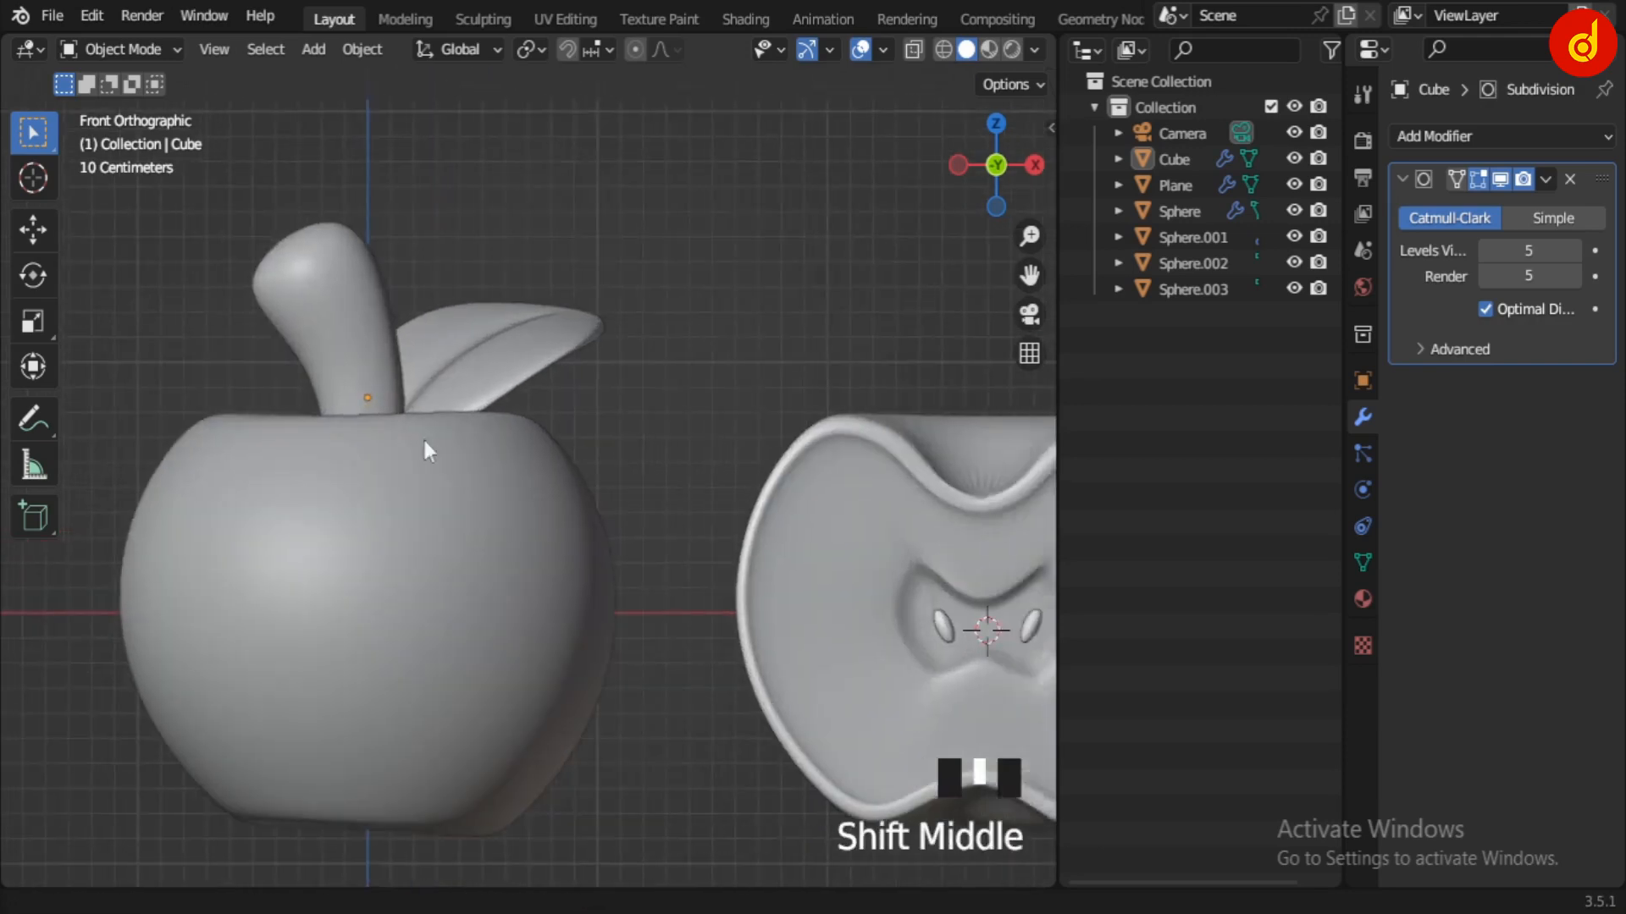
pyautogui.keyDown('shift'); pyautogui.moveTo(979, 477); pyautogui.dragTo(622, 471, button='middle'); pyautogui.keyUp('shift')
pyautogui.scroll(4, 621, 470)
pyautogui.click(703, 412)
pyautogui.moveTo(704, 411); pyautogui.dragTo(771, 555, button='middle')
pyautogui.press('Tab')
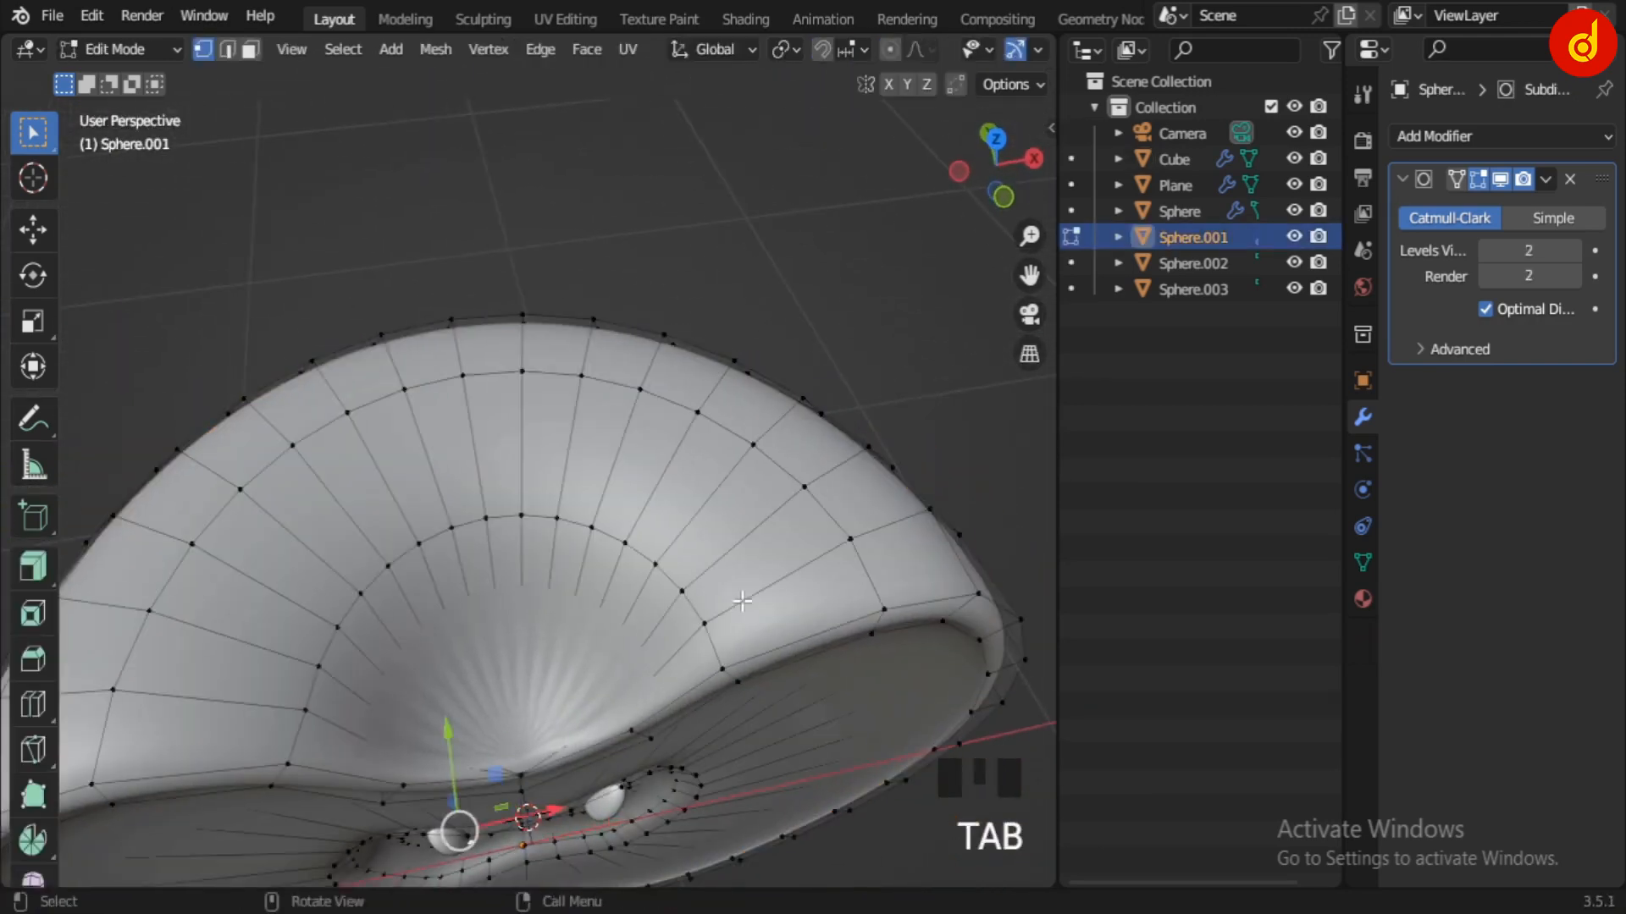
pyautogui.press('Tab')
pyautogui.press('KP_1')
pyautogui.press('Tab')
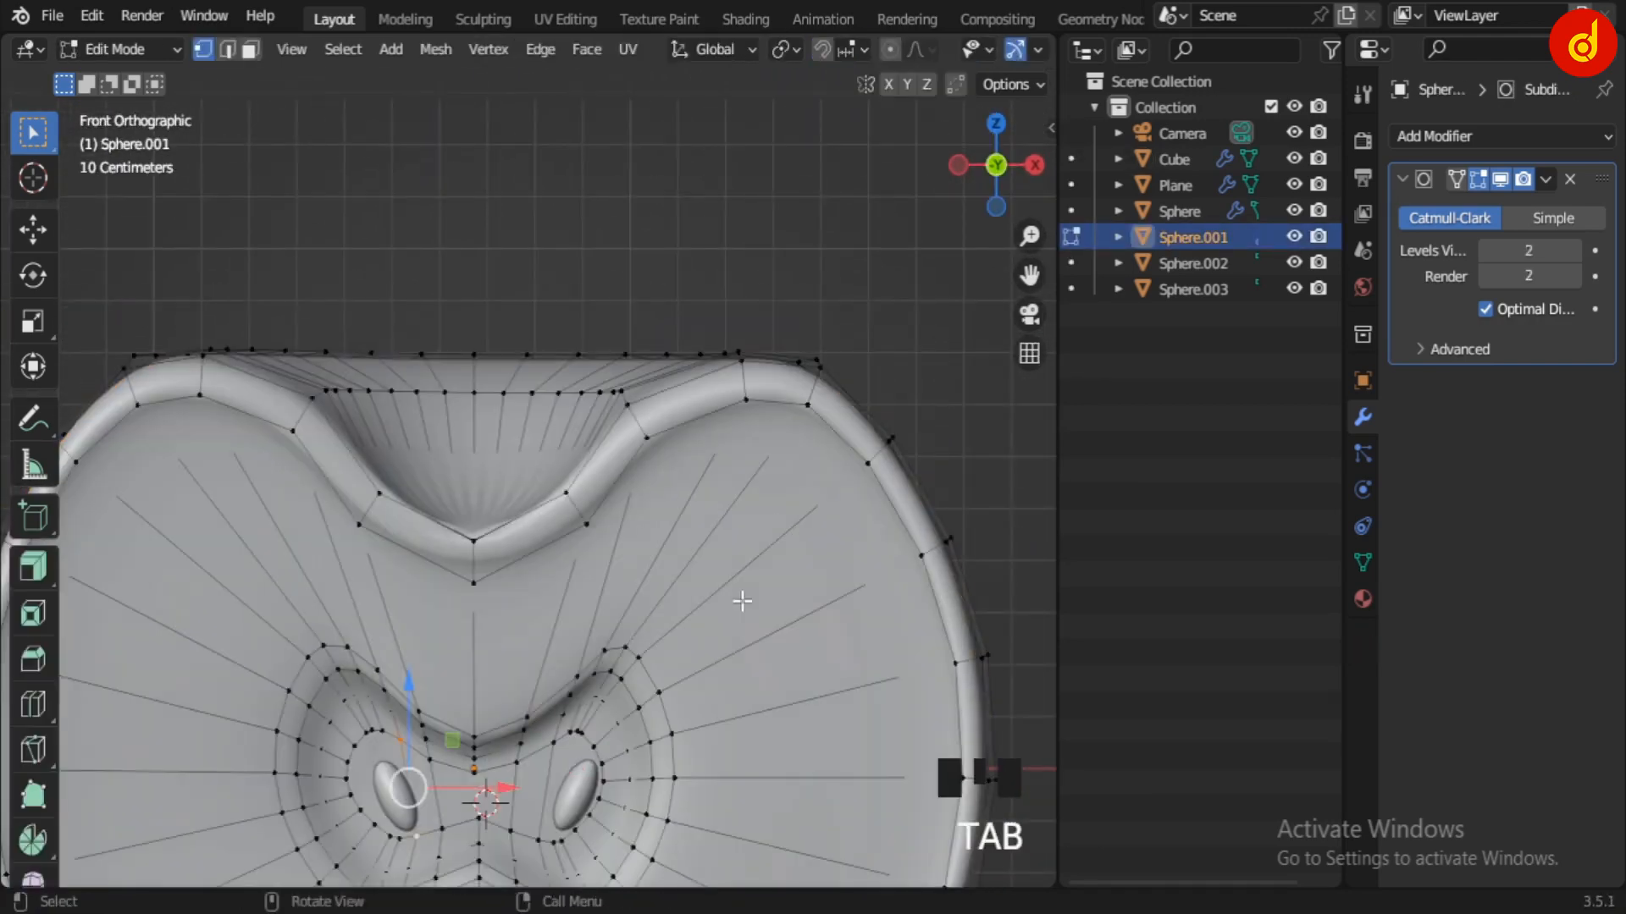
# Step: Nudge the rim edges on both sides of the halved apple's upper hollow slightly outward and down, about 0.01 to 0.02 m, and leave mesh editing
pyautogui.scroll(2, 734, 479)
pyautogui.press('2')
pyautogui.click(692, 426)
pyautogui.press('g')
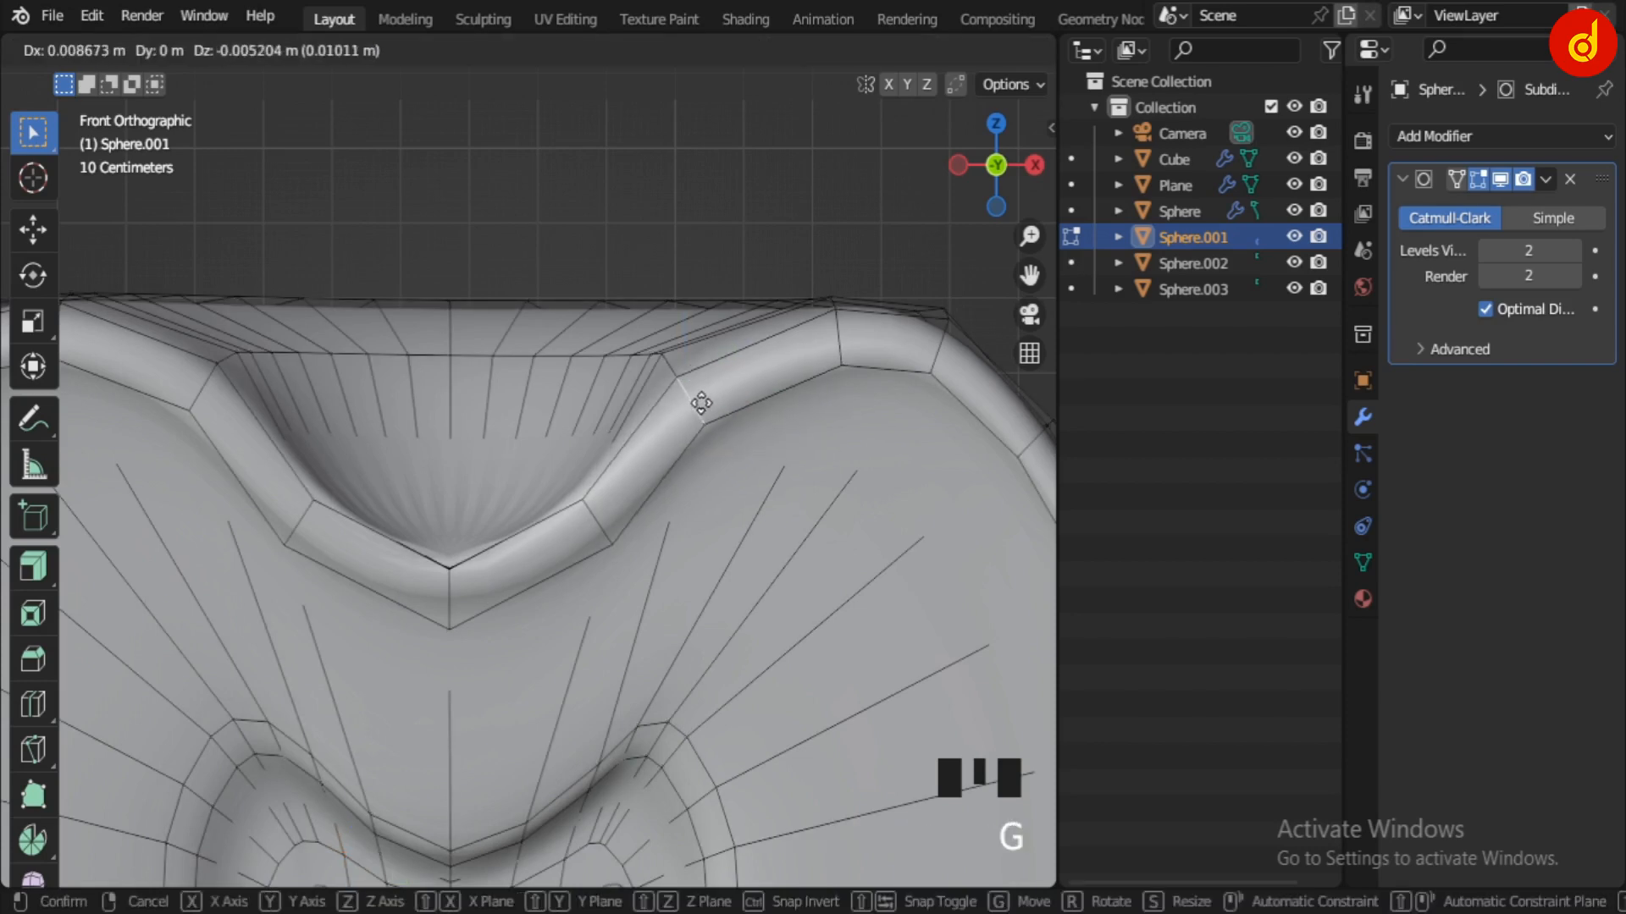
pyautogui.click(701, 407)
pyautogui.press('g')
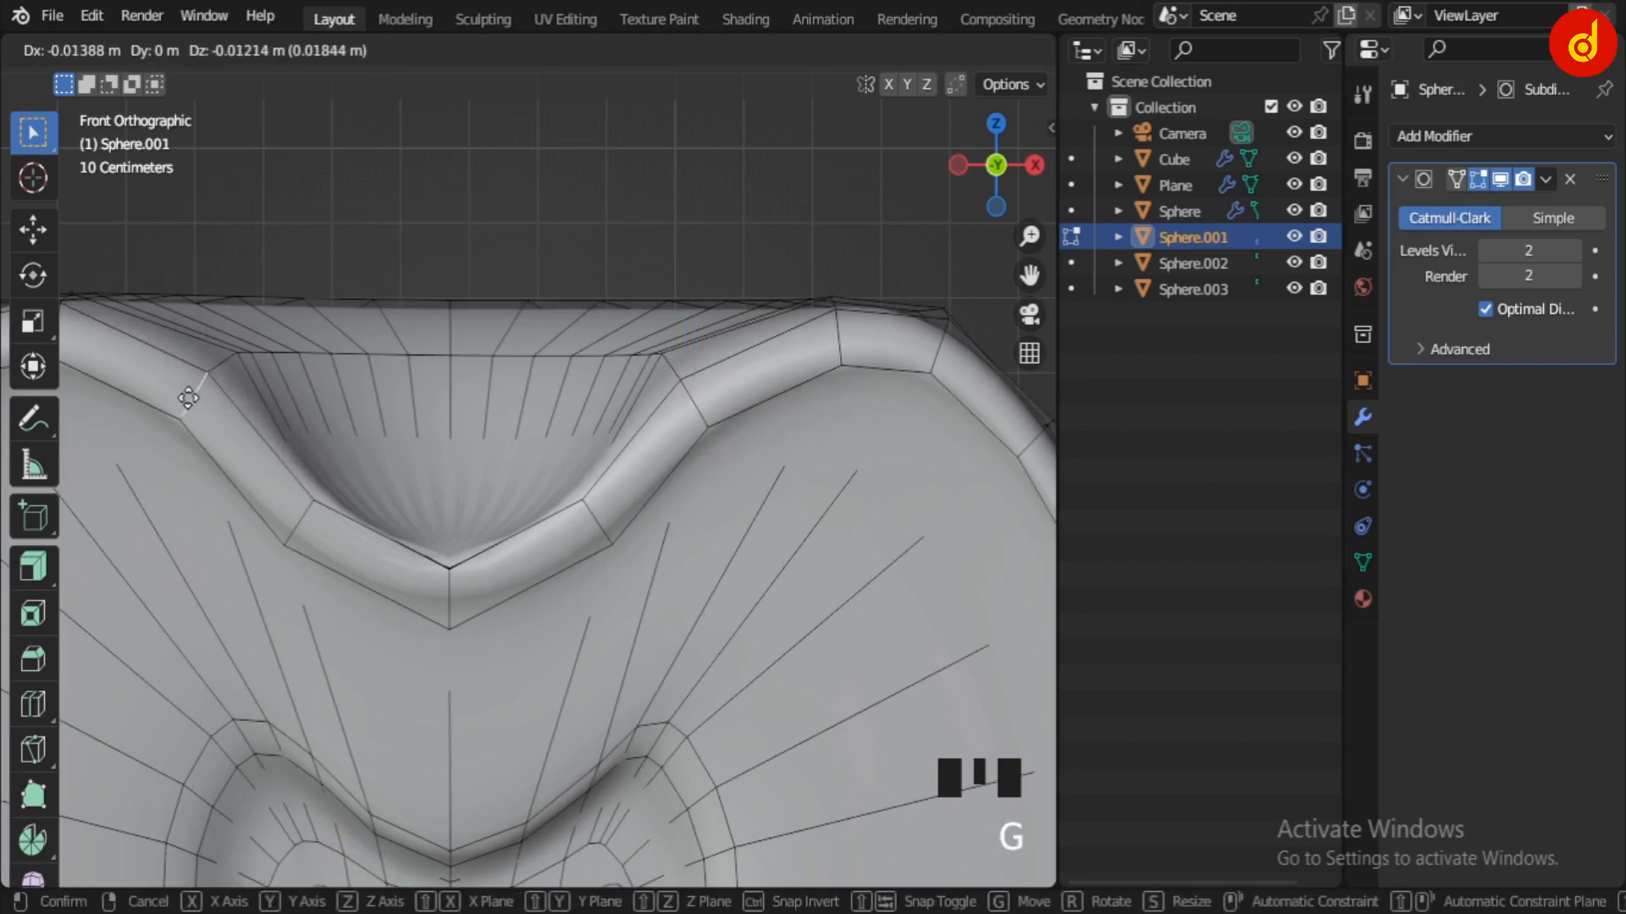
pyautogui.click(190, 399)
pyautogui.press('Tab')
# Step: Examine the halved apple's adjusted rim and both apples side by side
pyautogui.scroll(-3, 189, 399)
pyautogui.scroll(-2, 189, 398)
pyautogui.keyDown('shift'); pyautogui.moveTo(392, 544); pyautogui.dragTo(456, 364, button='middle'); pyautogui.keyUp('shift')
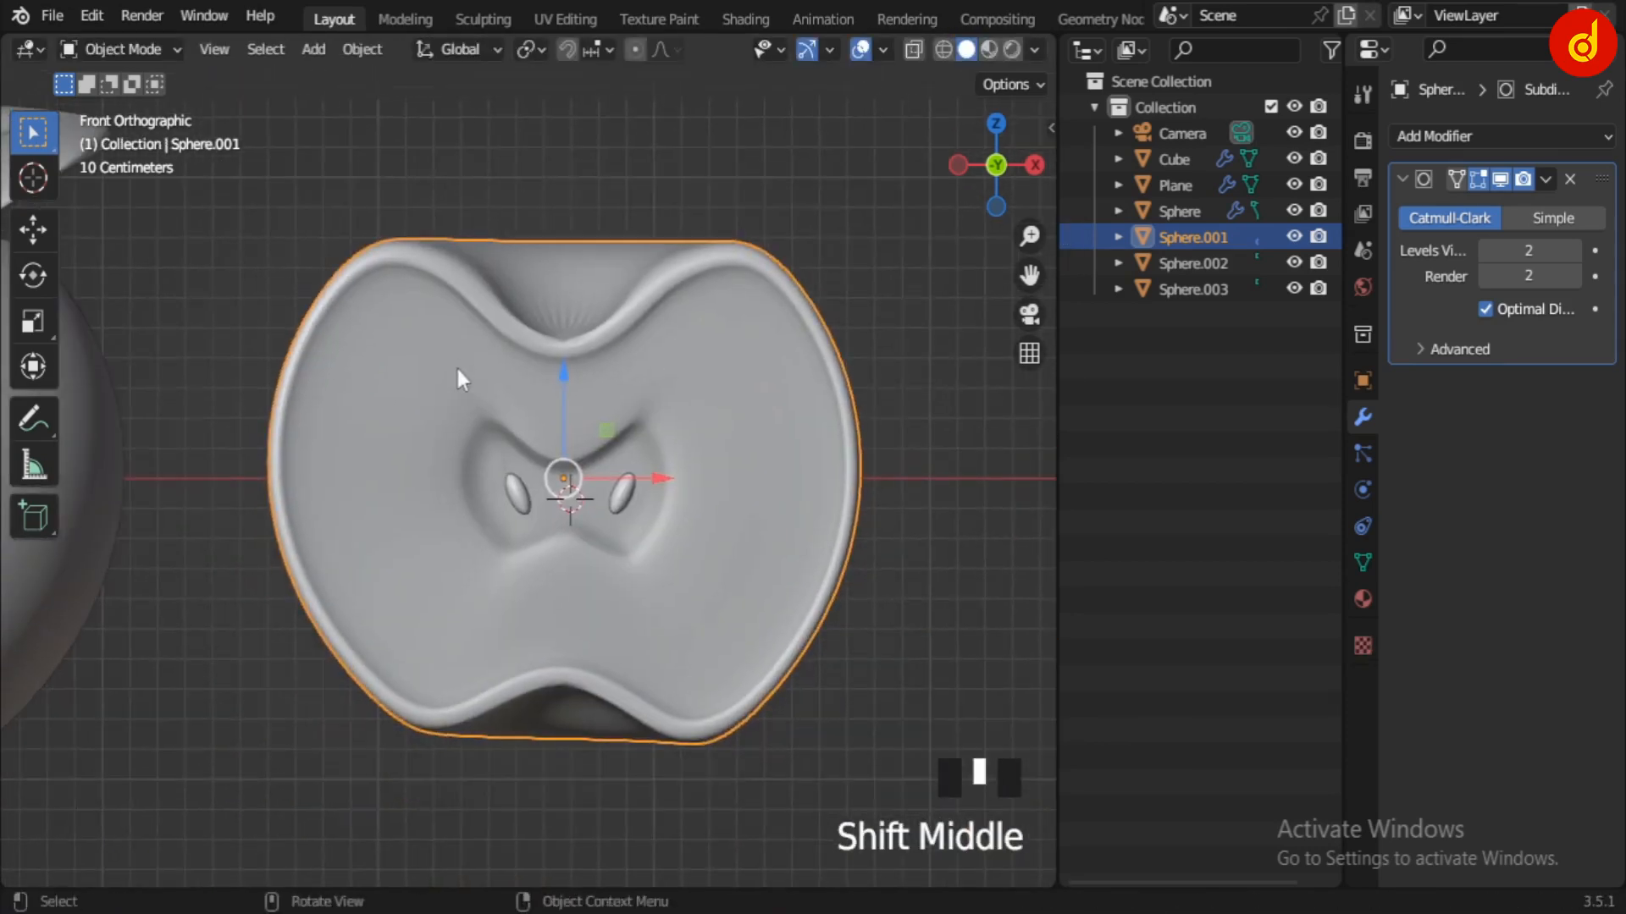
pyautogui.press('Tab')
pyautogui.scroll(-4, 455, 364)
pyautogui.press('Tab')
pyautogui.click(780, 554)
pyautogui.scroll(-3, 782, 558)
pyautogui.keyDown('shift'); pyautogui.moveTo(782, 559); pyautogui.dragTo(230, 523, button='middle'); pyautogui.keyUp('shift')
pyautogui.scroll(3, 230, 523)
pyautogui.scroll(1, 229, 522)
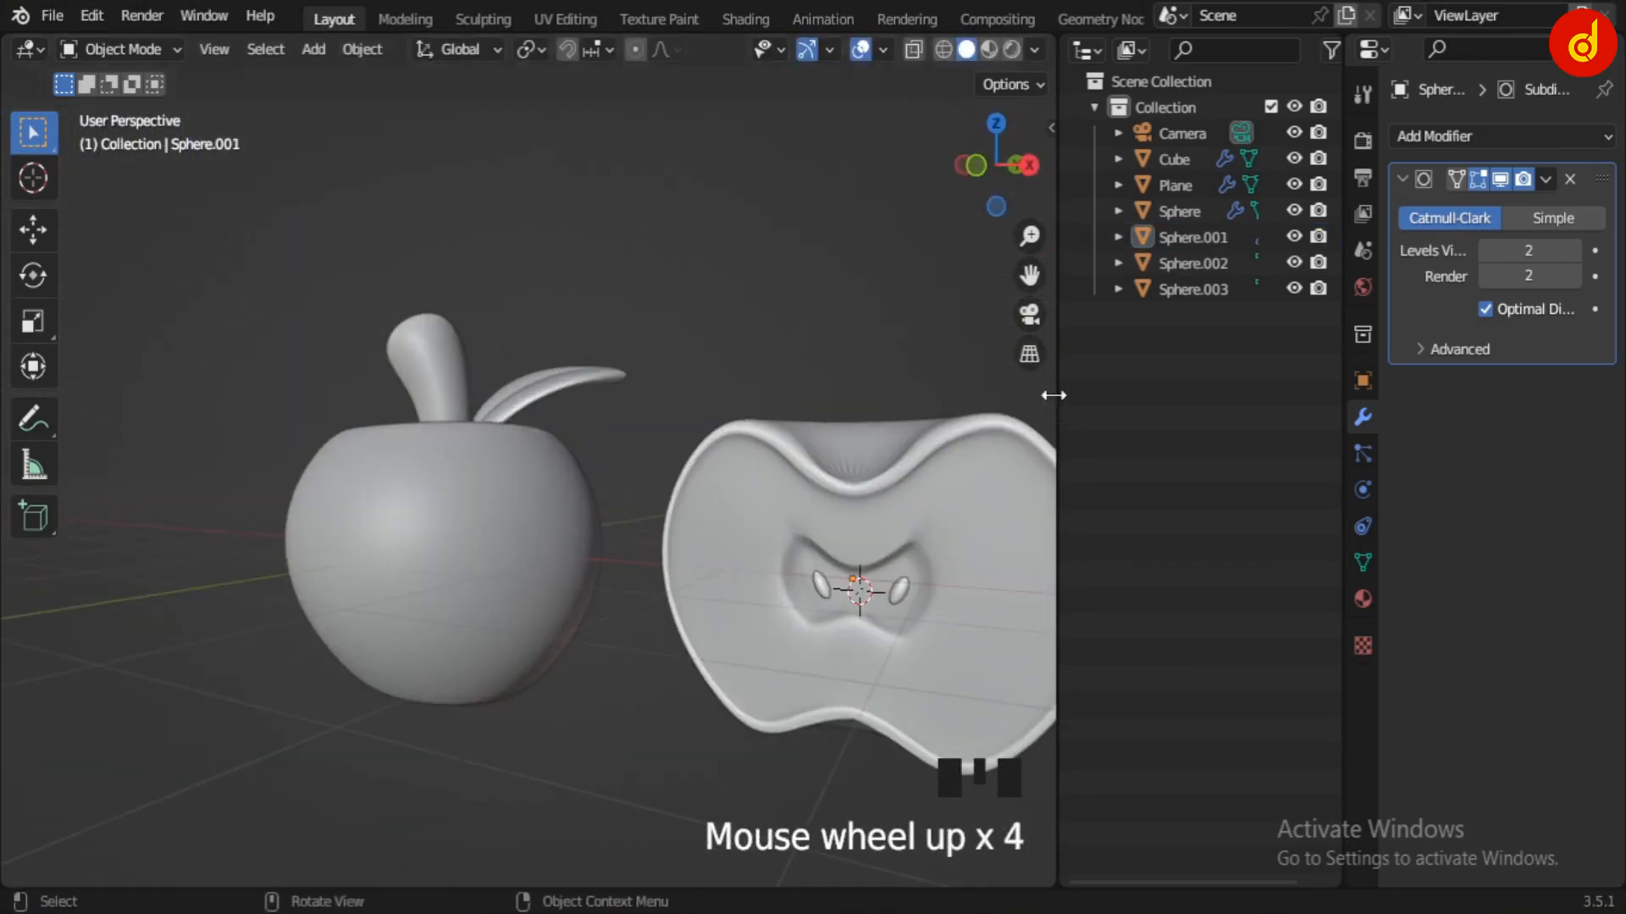
# Step: Swap the Outliner with the 3D viewport and size the two areas to roughly equal widths
pyautogui.moveTo(1053, 395); pyautogui.dragTo(714, 400)
pyautogui.rightClick(713, 400)
pyautogui.click(703, 418)
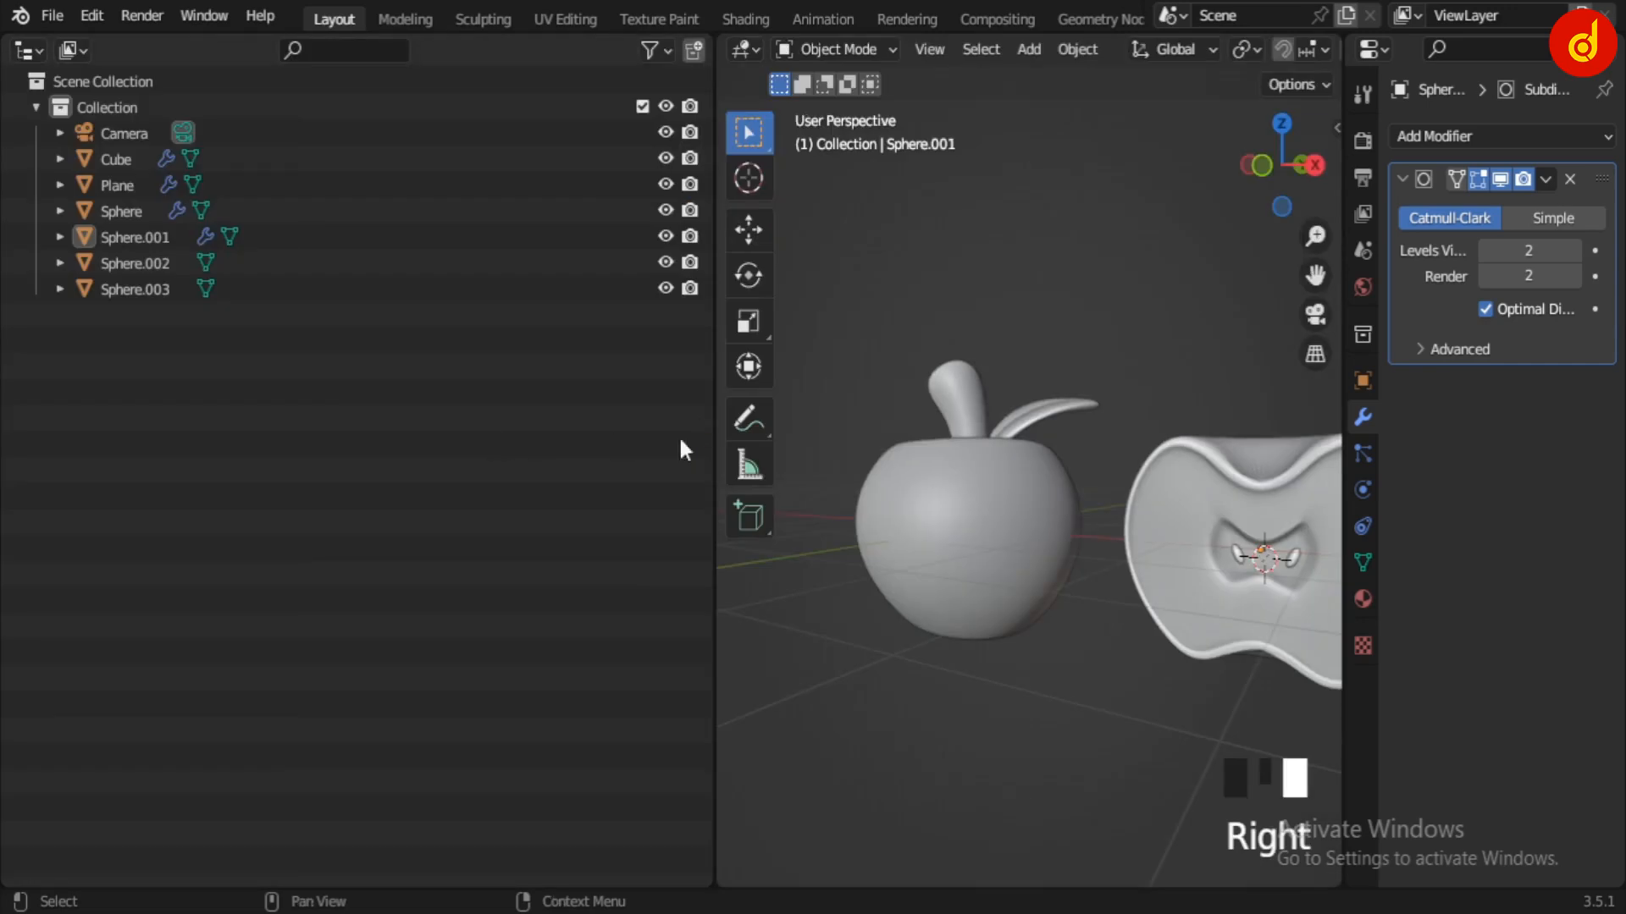
pyautogui.moveTo(716, 559); pyautogui.dragTo(640, 569)
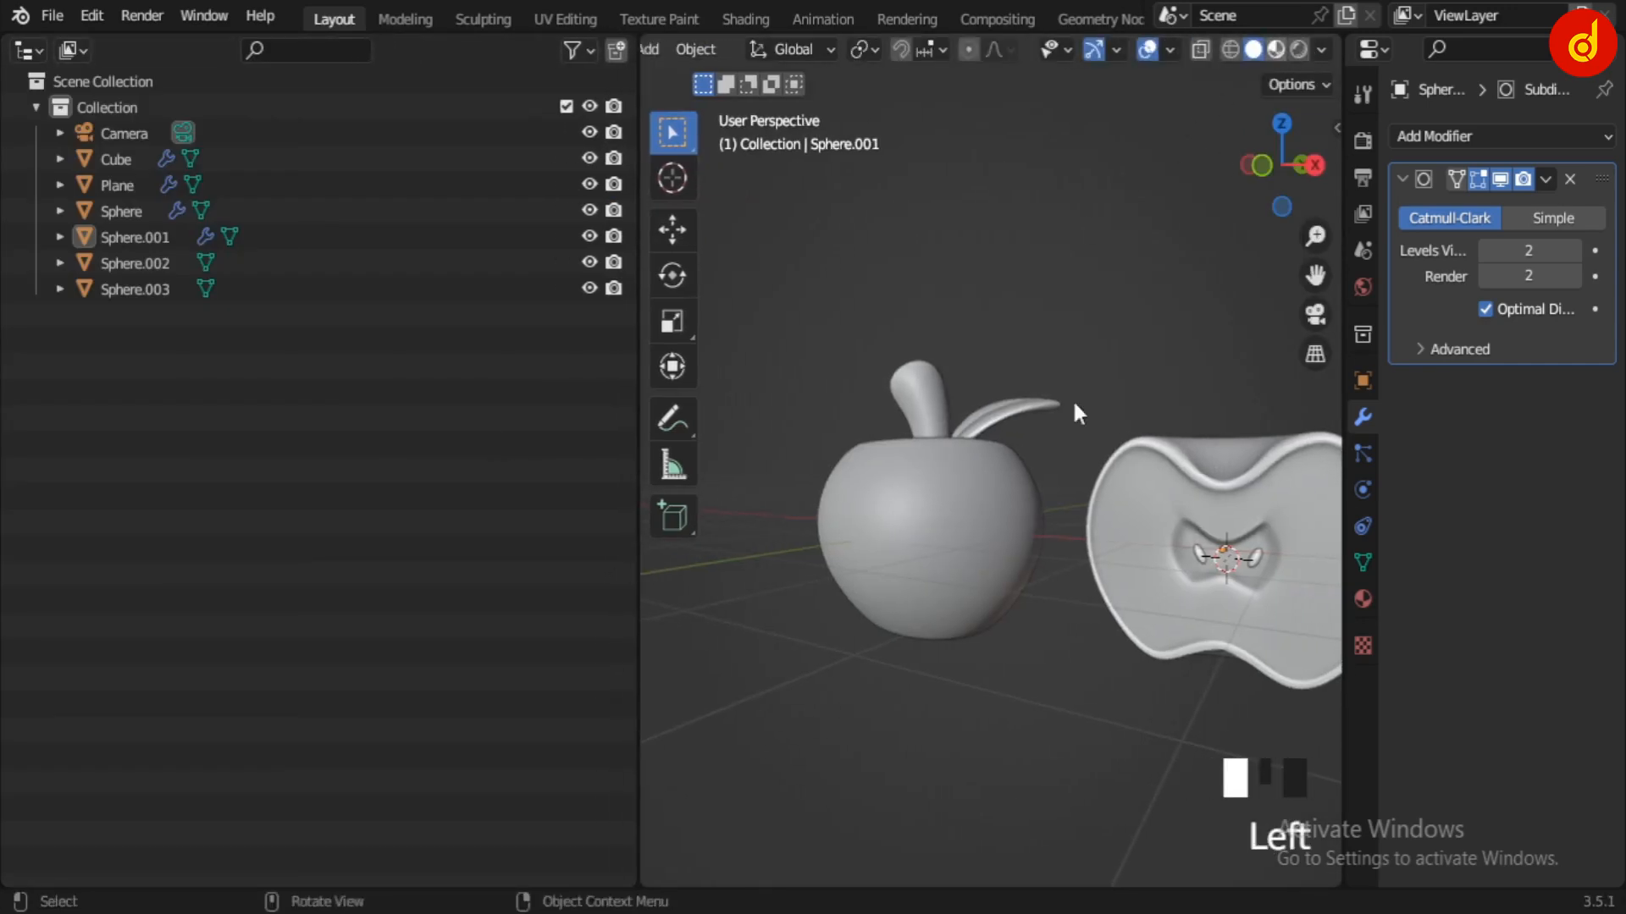
# Step: Show the viewport in Material Preview, select the whole apple's body, and turn the Outliner area into a Shader Editor
pyautogui.click(1276, 50)
pyautogui.scroll(4, 923, 559)
pyautogui.click(958, 553)
pyautogui.scroll(-4, 958, 554)
pyautogui.moveTo(958, 553); pyautogui.dragTo(1028, 556, button='middle')
pyautogui.click(27, 55)
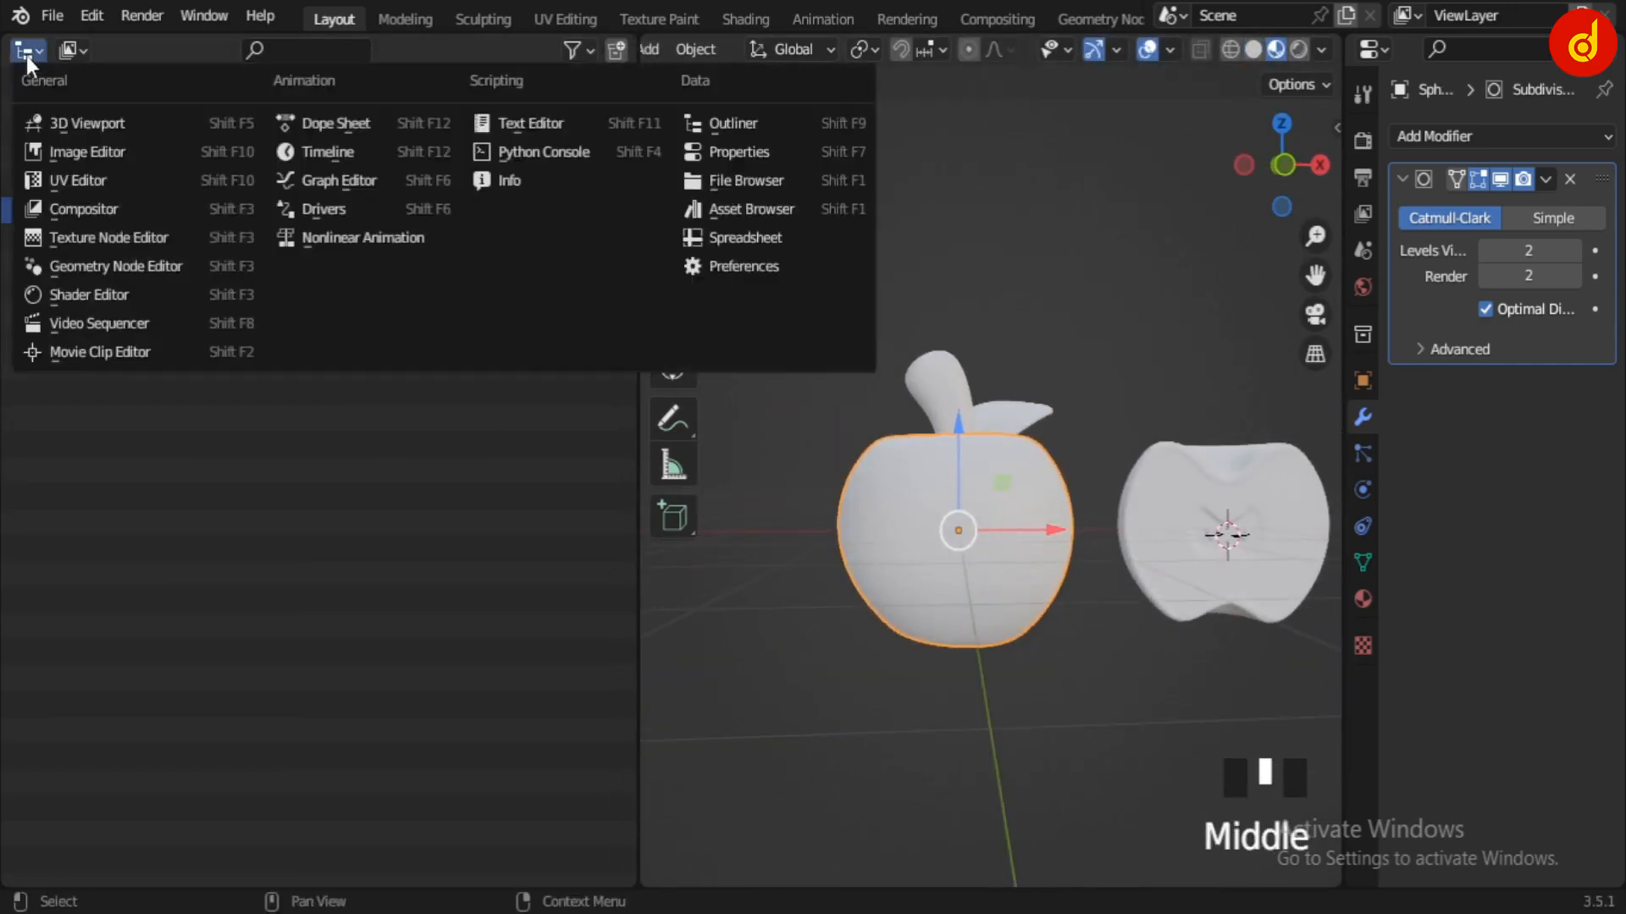
pyautogui.click(89, 294)
pyautogui.press('n')
# Step: Create a material named Red for the whole apple's body and set its base color to bright red
pyautogui.click(550, 50)
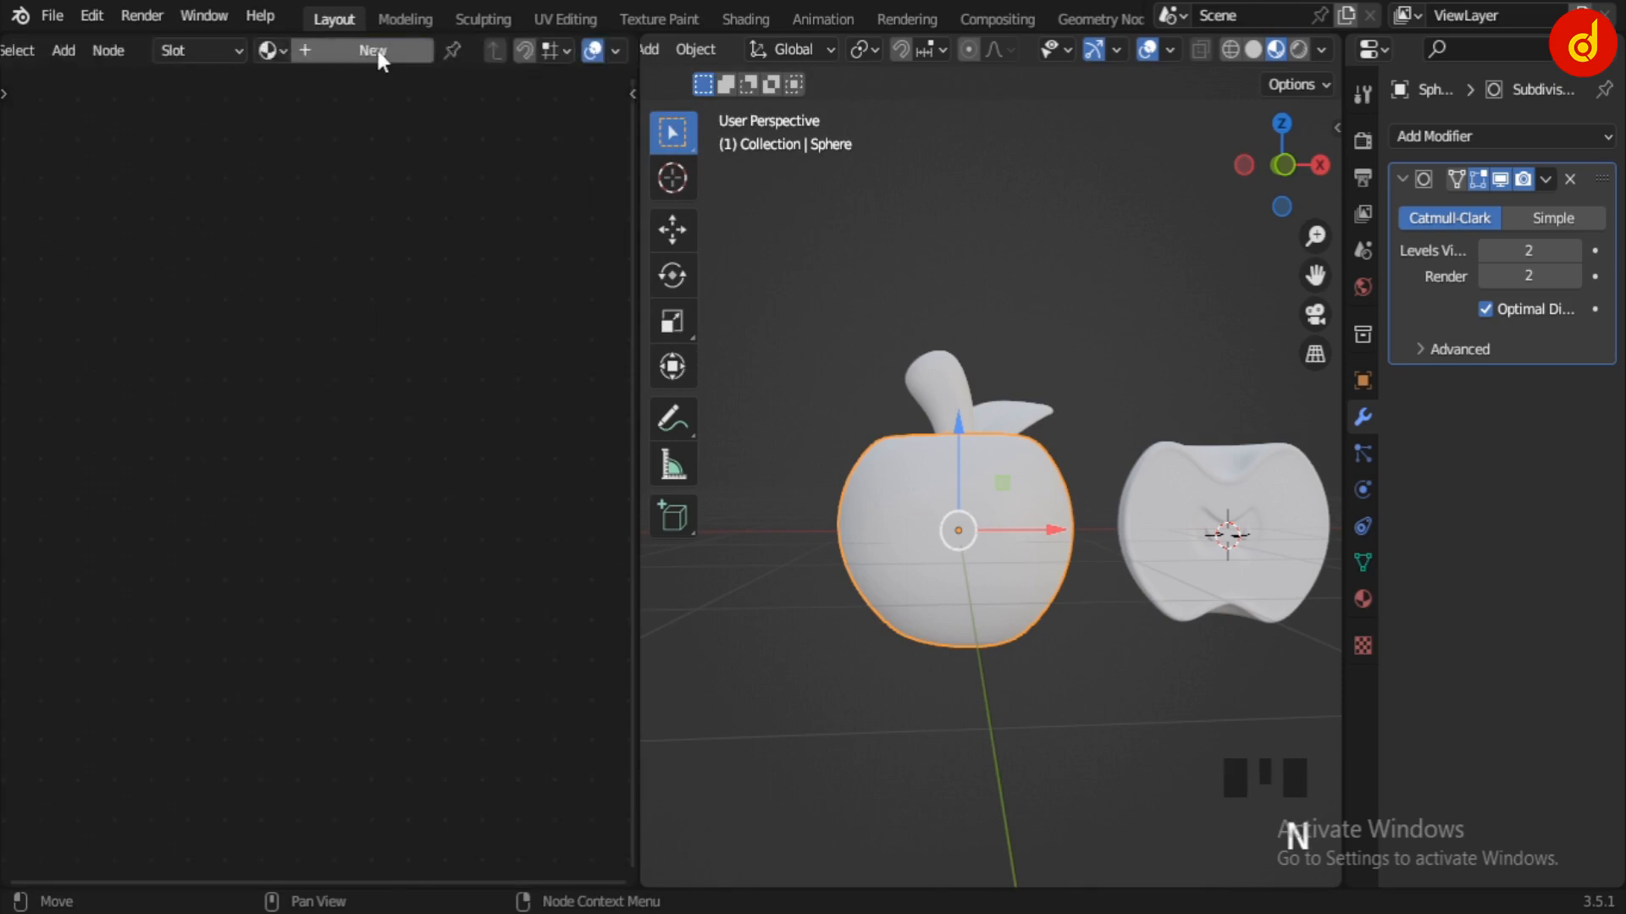
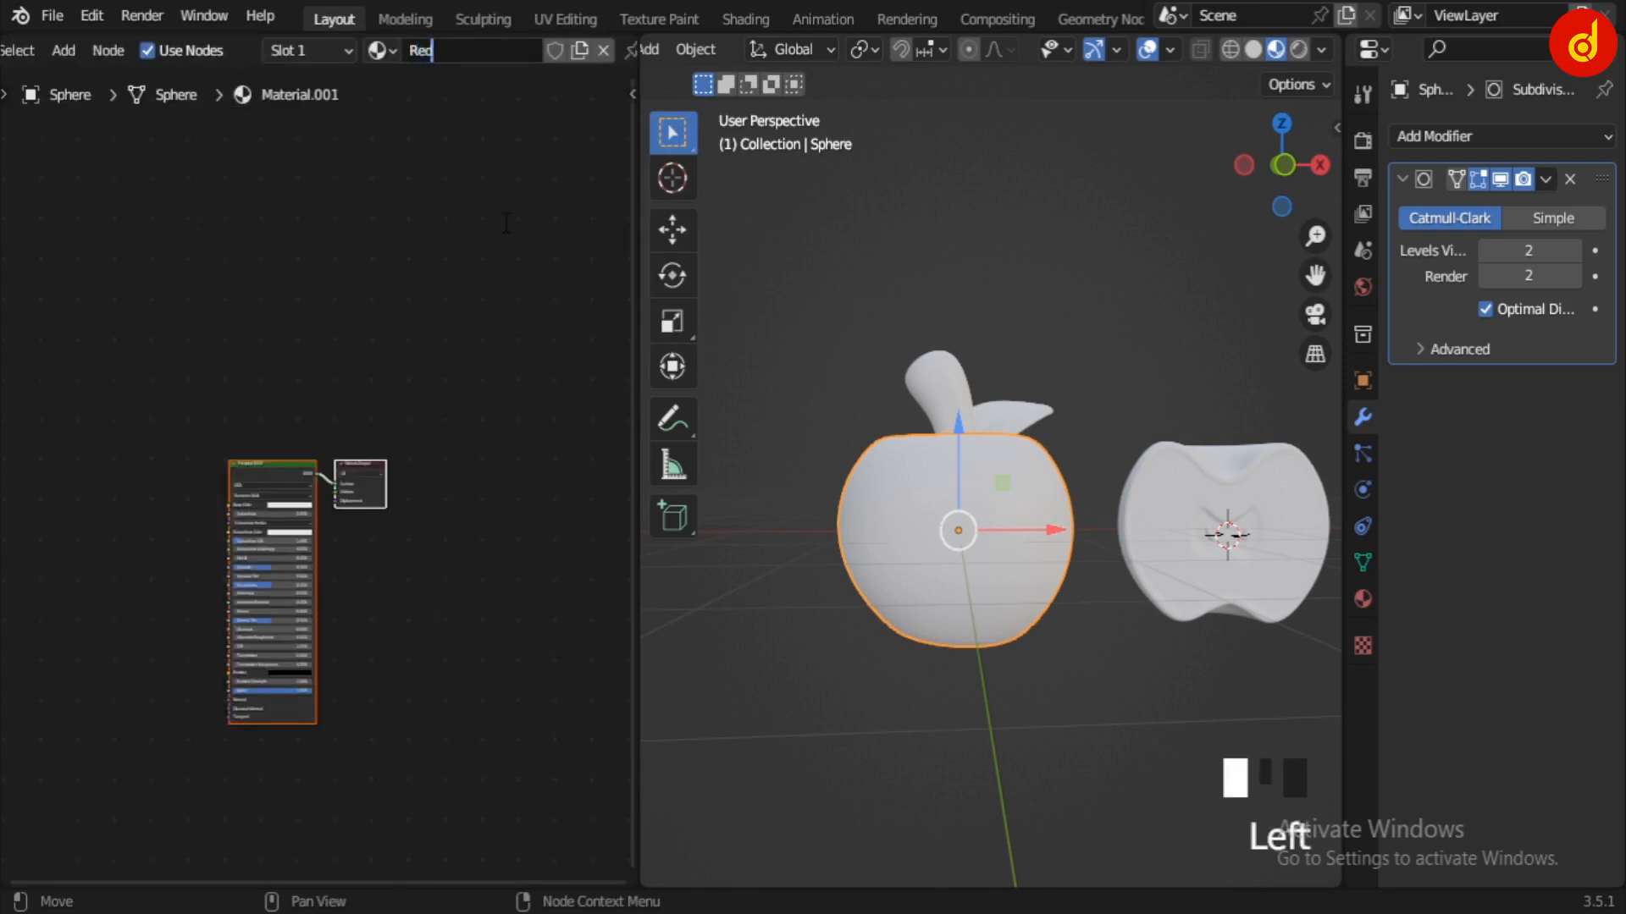
pyautogui.scroll(6, 499, 454)
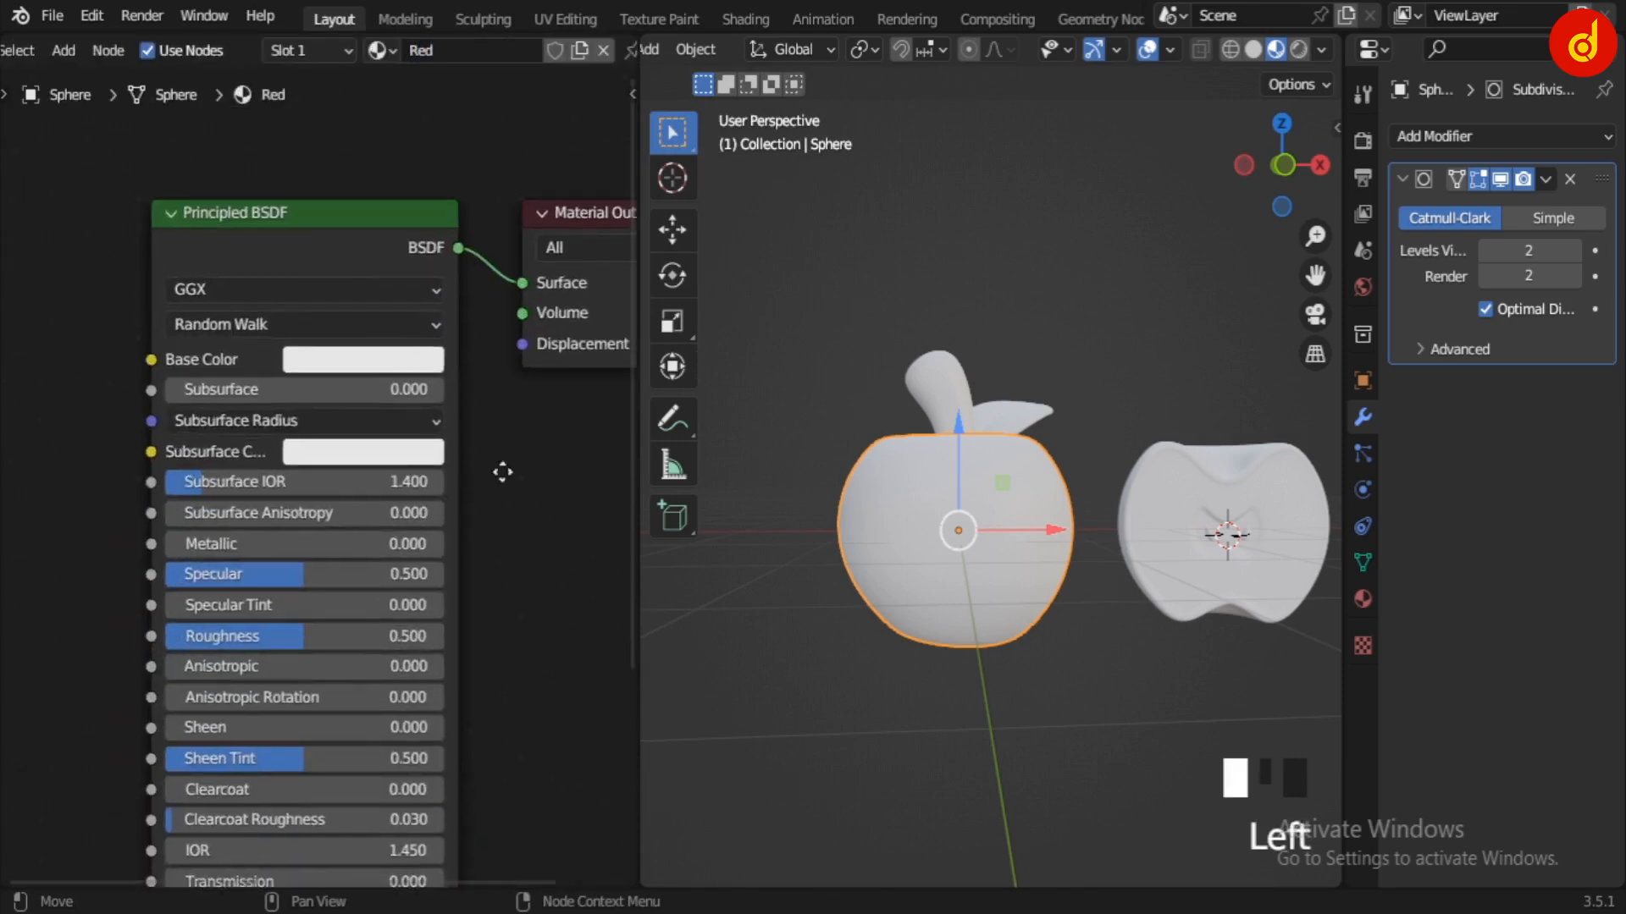
pyautogui.click(398, 440)
pyautogui.moveTo(394, 827); pyautogui.dragTo(496, 827)
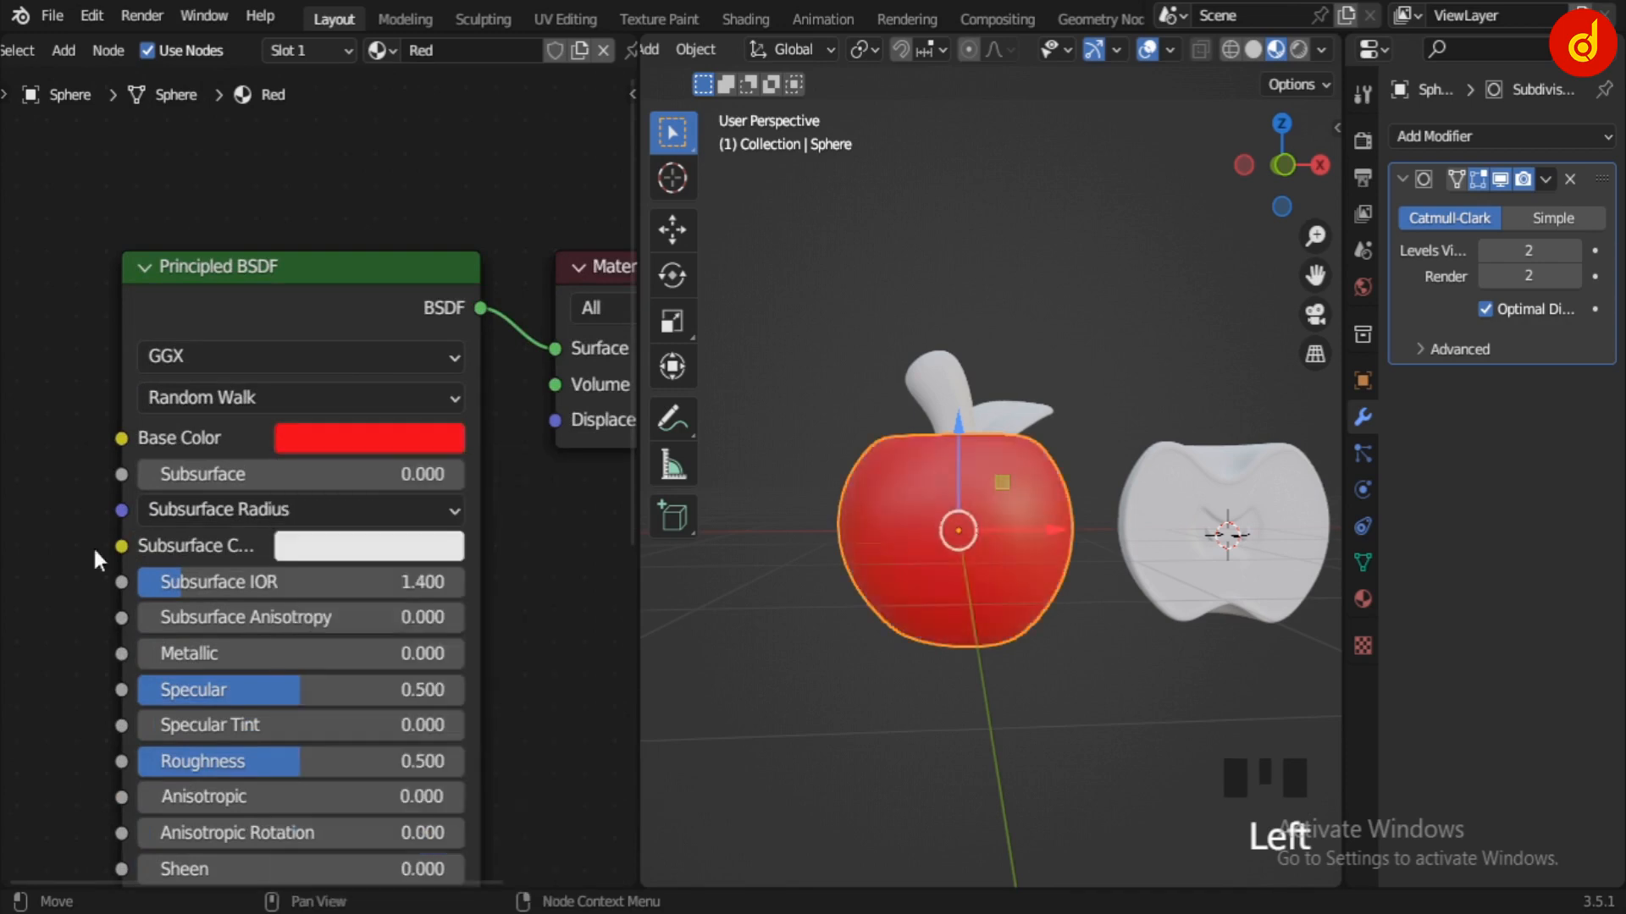
# Step: Create a material named Wood for the stem with a light brown base color of hue 0.070, saturation 0.853 and value 0.800
pyautogui.scroll(-1, 150, 603)
pyautogui.scroll(3, 993, 603)
pyautogui.keyDown('shift'); pyautogui.moveTo(993, 603); pyautogui.dragTo(969, 424, button='middle'); pyautogui.keyUp('shift')
pyautogui.scroll(-1, 1065, 527)
pyautogui.click(964, 335)
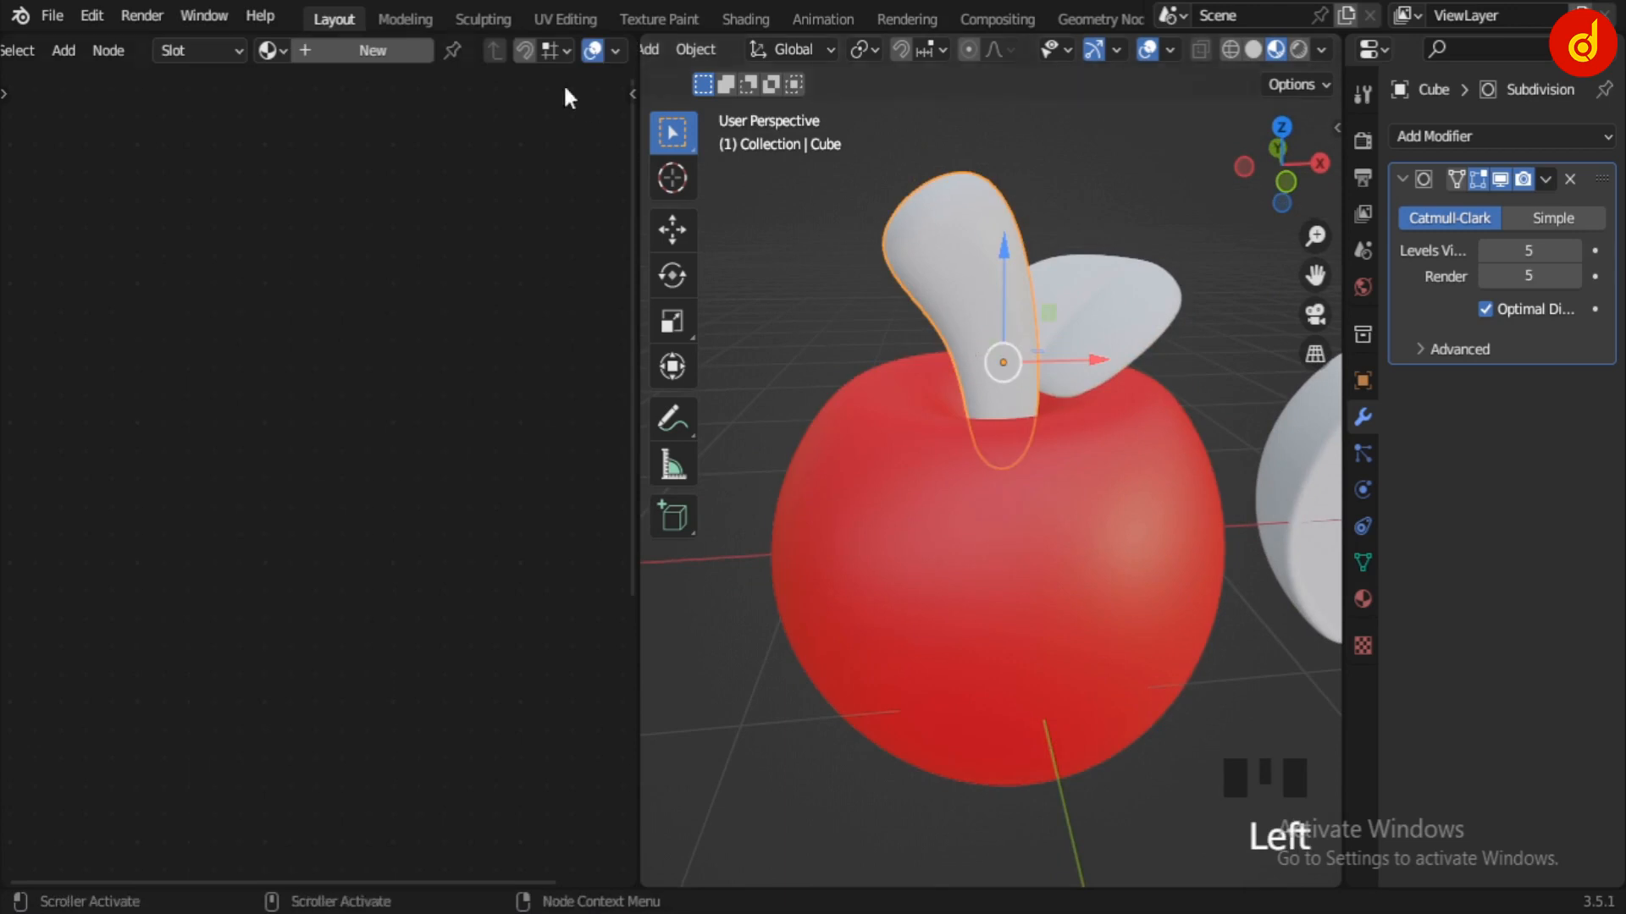
pyautogui.doubleClick(362, 54)
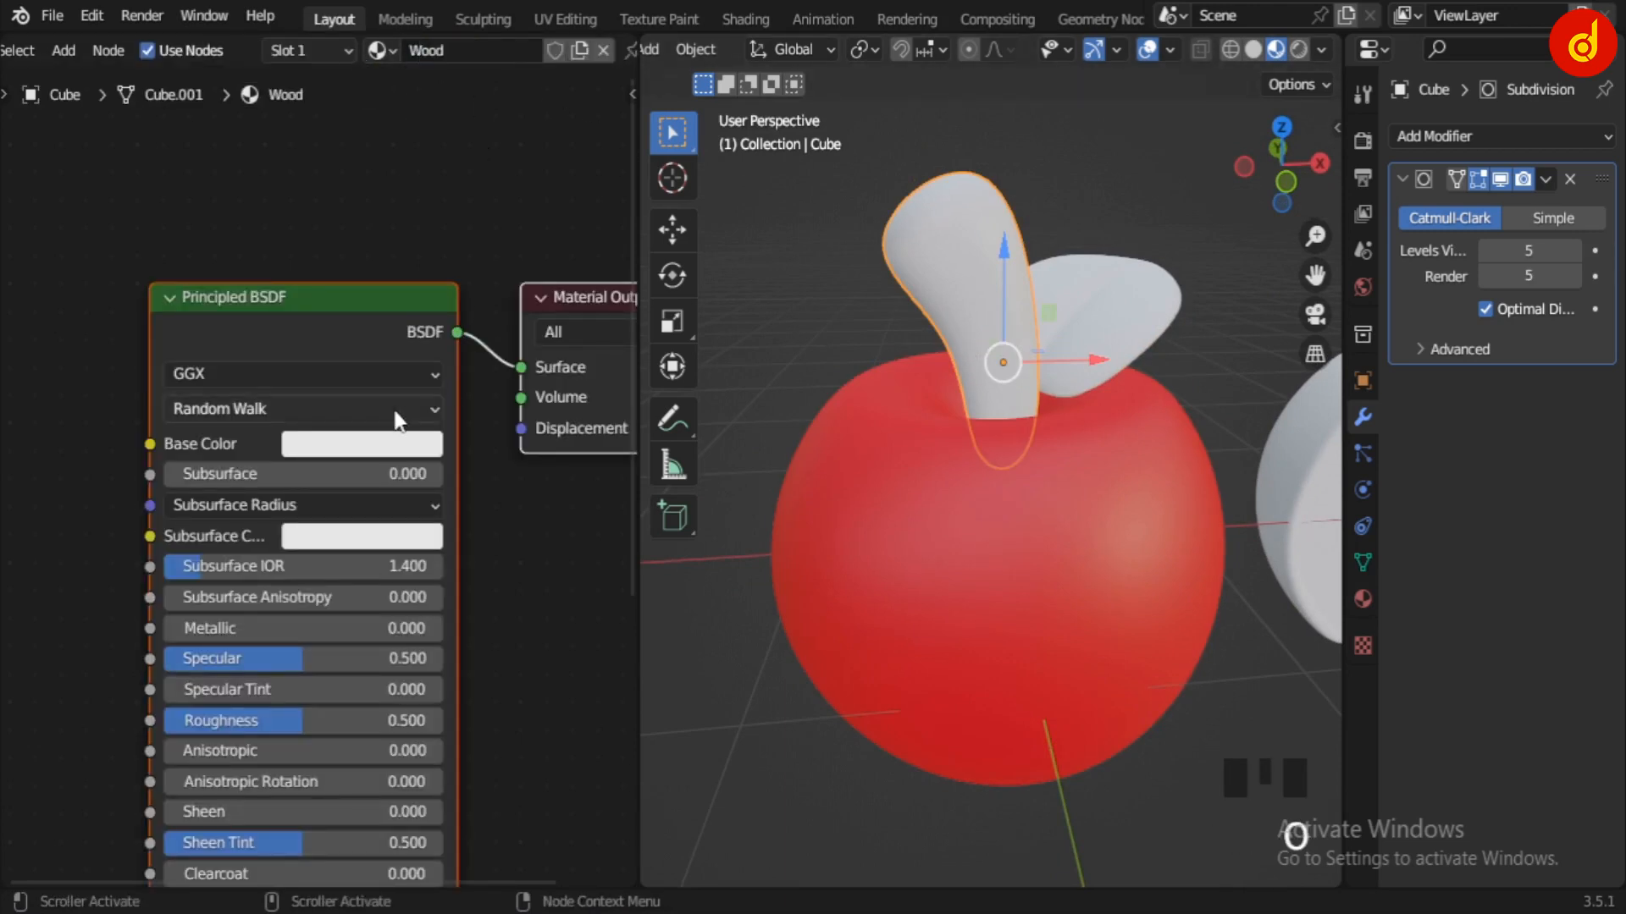
pyautogui.click(362, 444)
pyautogui.moveTo(373, 201); pyautogui.dragTo(359, 195)
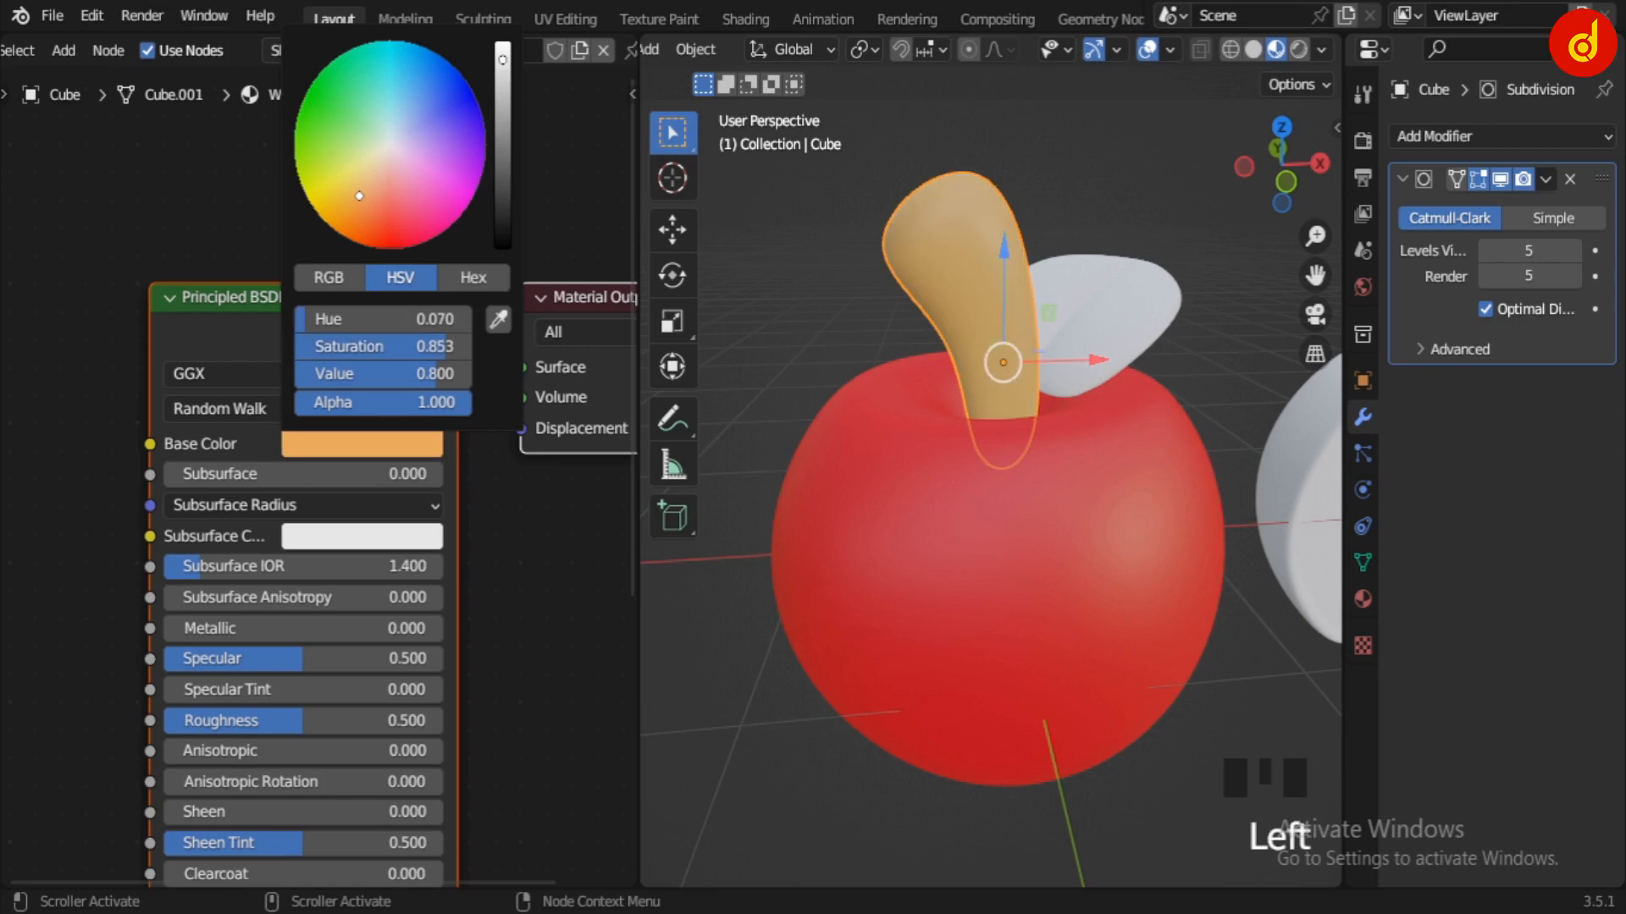
# Step: Create a material named Green for the leaf and set its base color to a saturated yellowish green
pyautogui.click(1069, 332)
pyautogui.moveTo(1068, 332); pyautogui.dragTo(889, 424, button='middle')
pyautogui.click(398, 52)
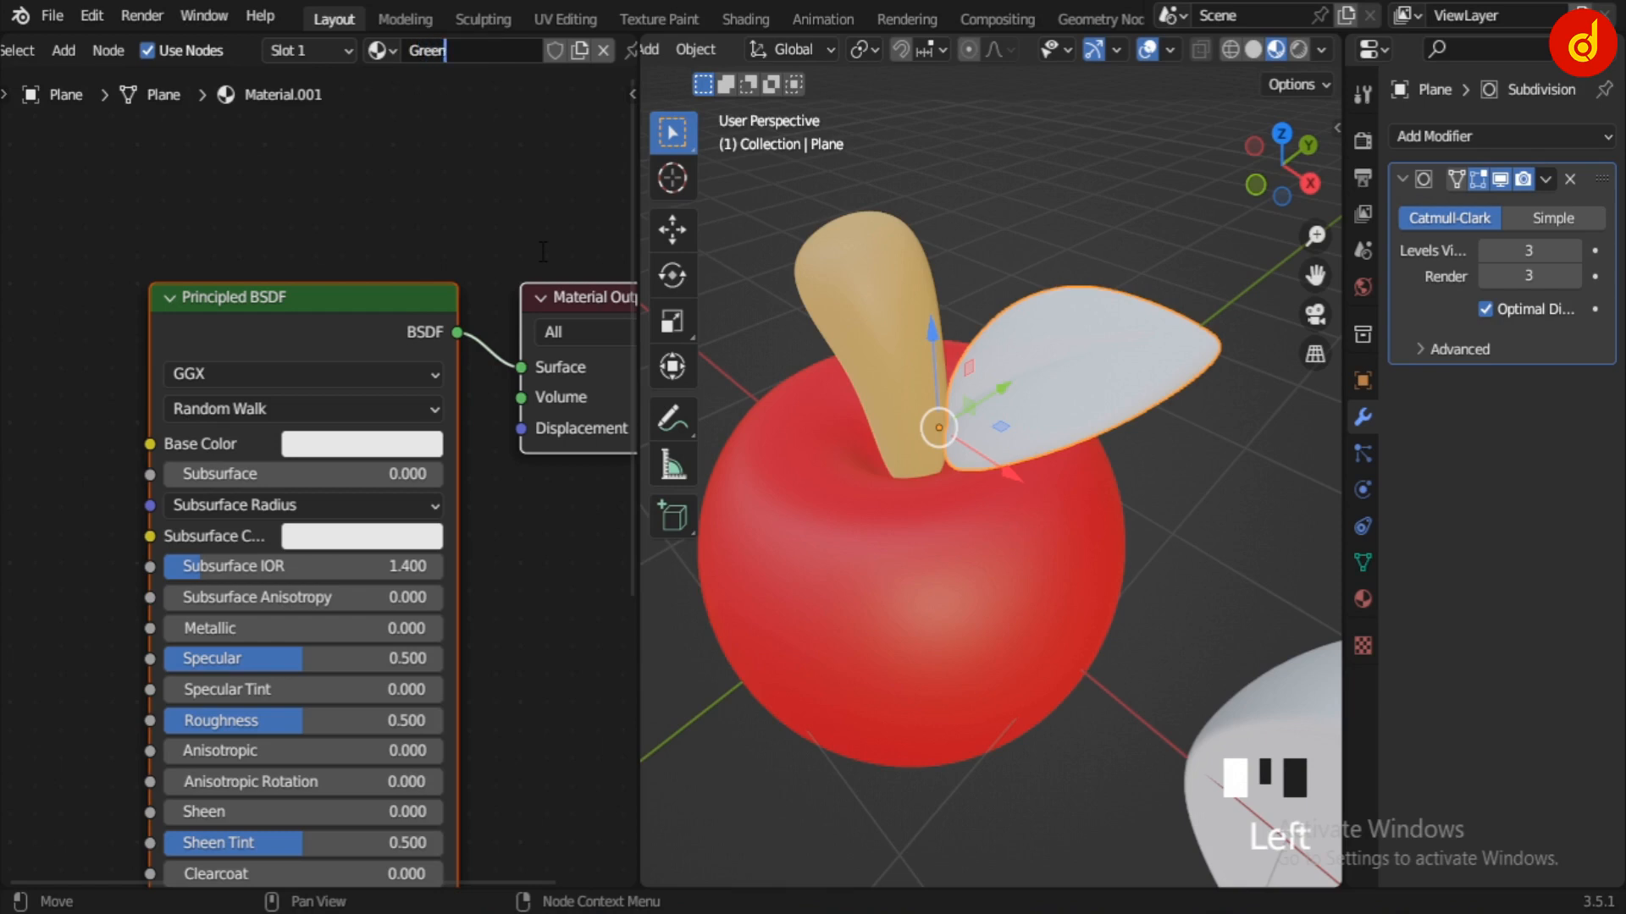
pyautogui.press('Return')
pyautogui.scroll(2, 465, 496)
pyautogui.click(384, 428)
pyautogui.click(373, 624)
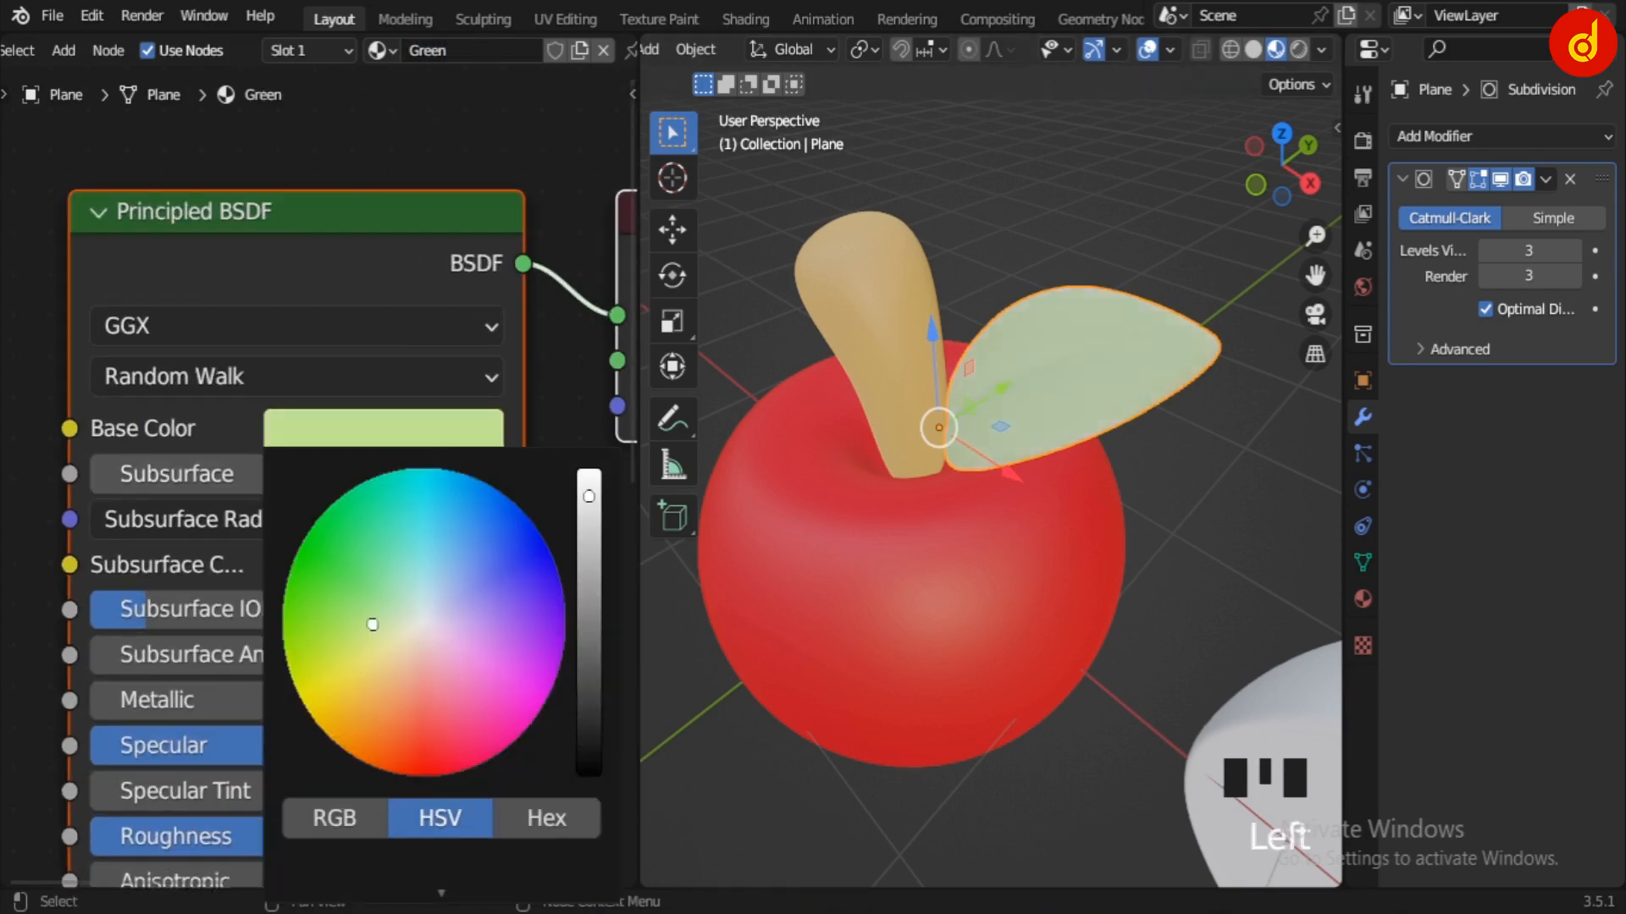
pyautogui.moveTo(372, 624); pyautogui.dragTo(281, 626)
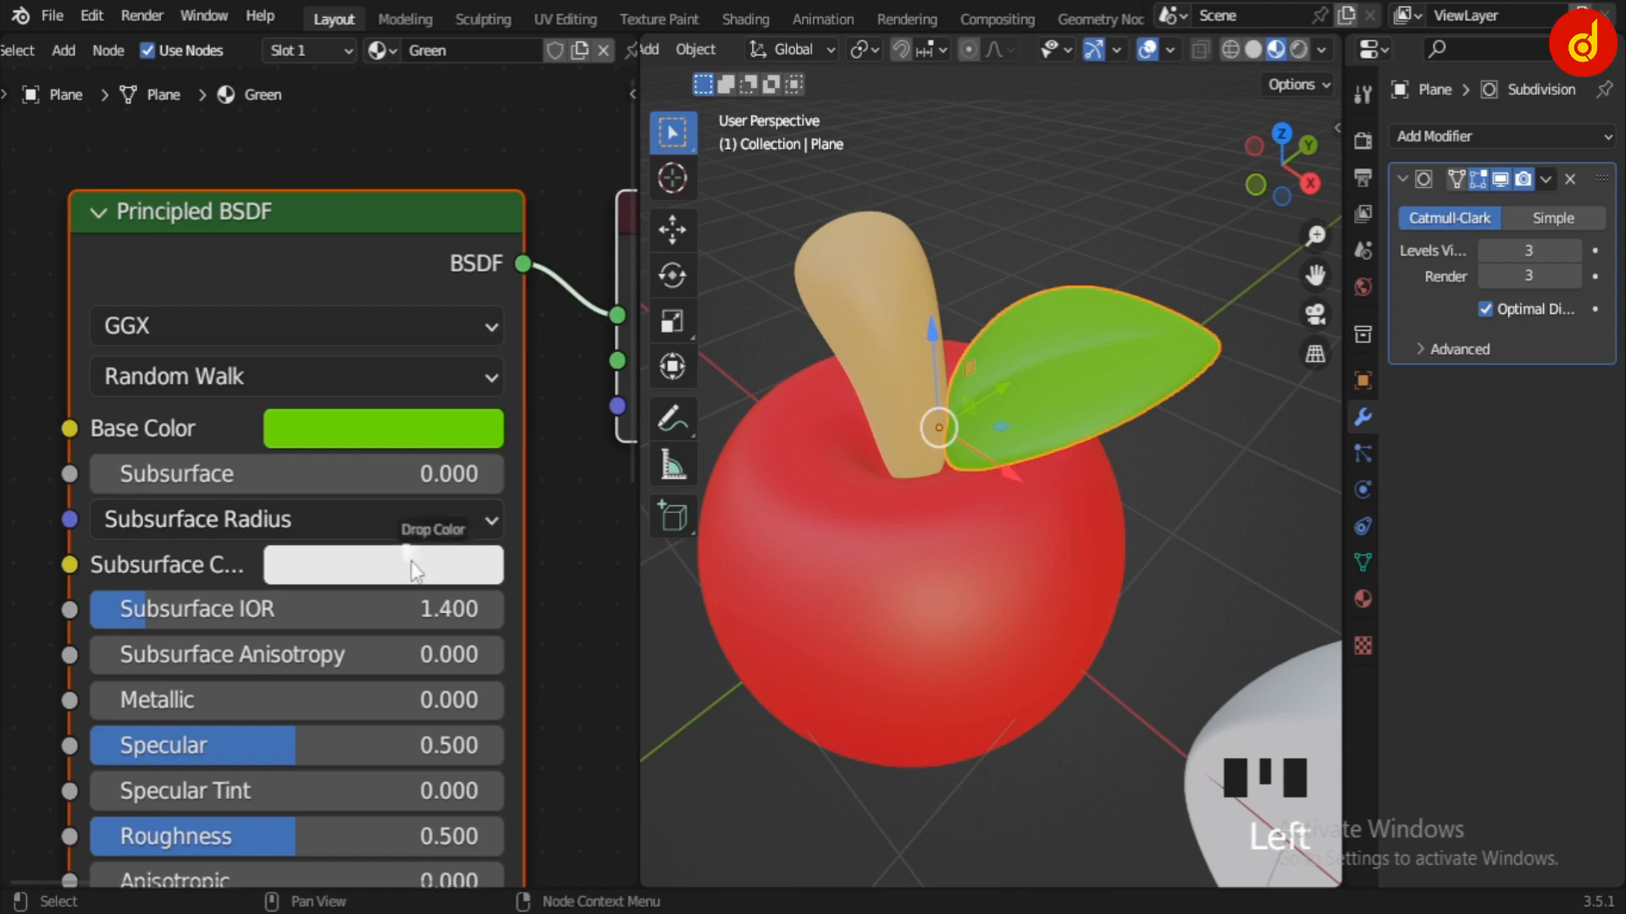
# Step: Copy the leaf's green base color to its subsurface color and set the roughness to 0.3
pyautogui.moveTo(411, 562); pyautogui.dragTo(412, 563)
pyautogui.moveTo(413, 563); pyautogui.dragTo(425, 472, button='middle')
pyautogui.scroll(-3, 424, 472)
pyautogui.scroll(3, 415, 491)
pyautogui.moveTo(364, 584); pyautogui.dragTo(398, 483, button='middle')
pyautogui.moveTo(349, 610); pyautogui.dragTo(305, 610)
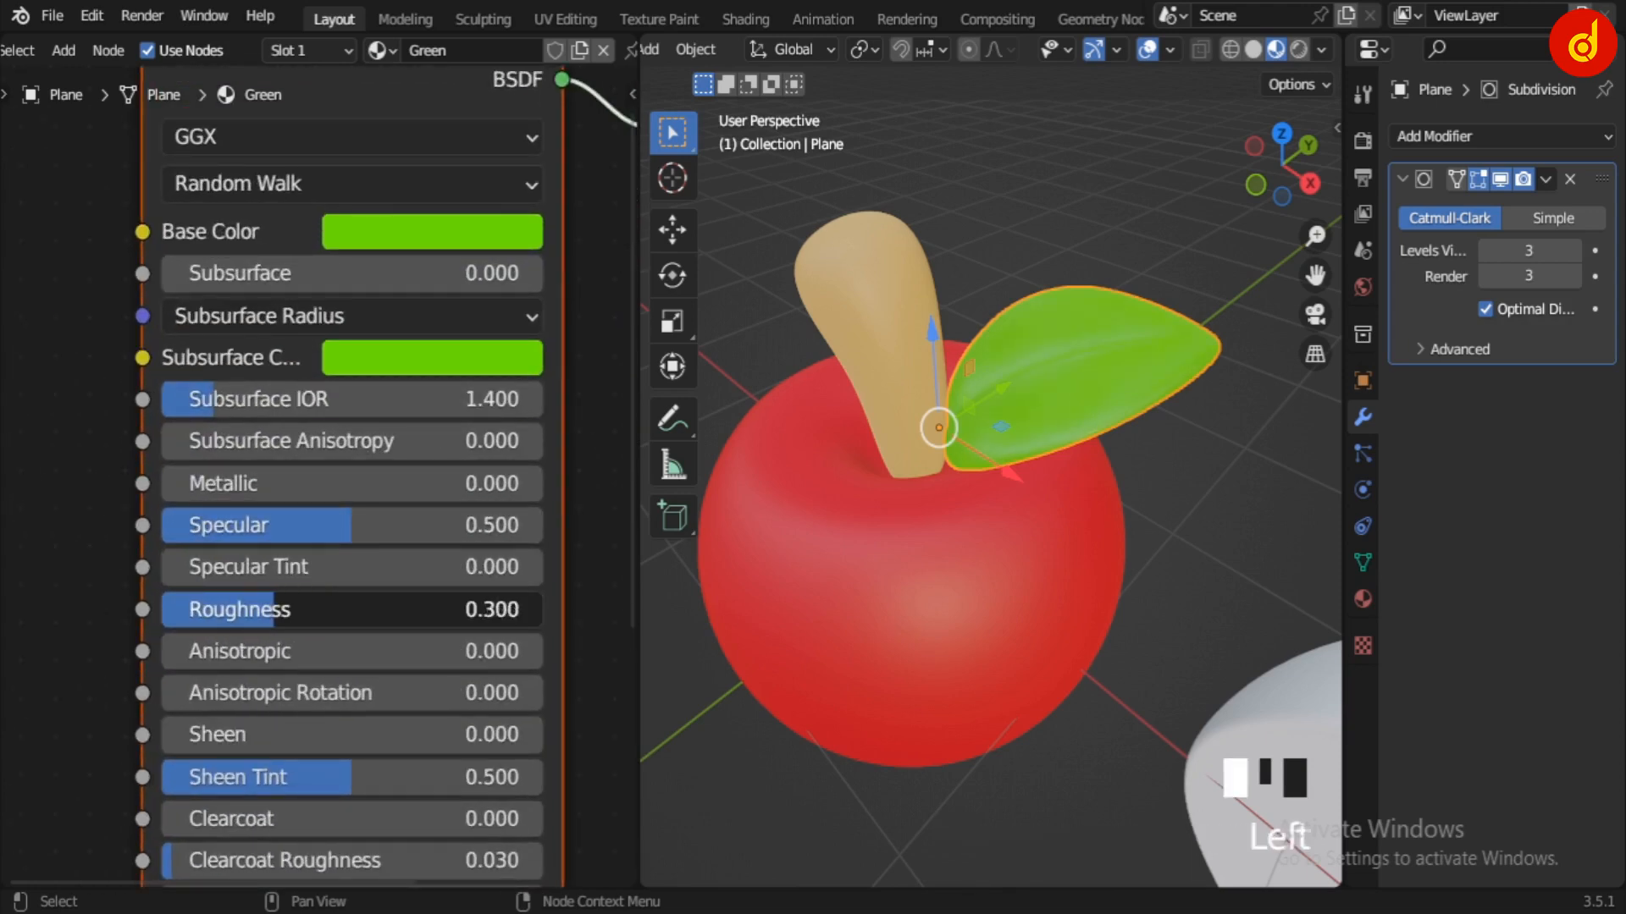
pyautogui.doubleClick(282, 610)
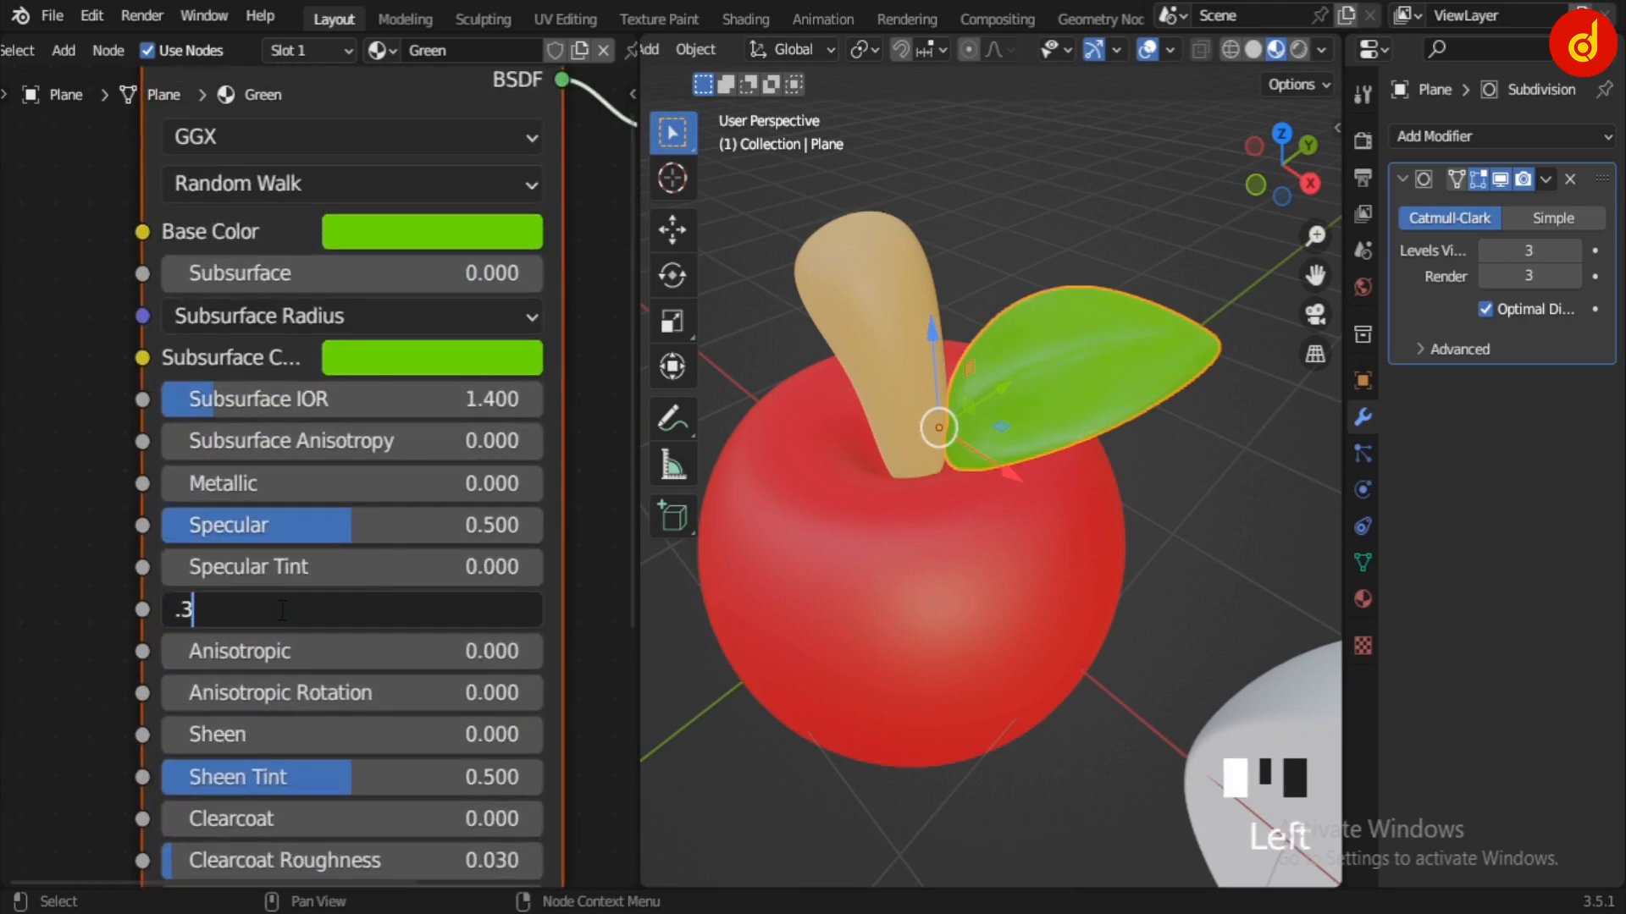
pyautogui.write('.3')
pyautogui.click(622, 671)
# Step: Set the roughness of the whole apple's Red material to 0.35
pyautogui.click(906, 504)
pyautogui.scroll(-3, 918, 564)
pyautogui.scroll(2, 918, 564)
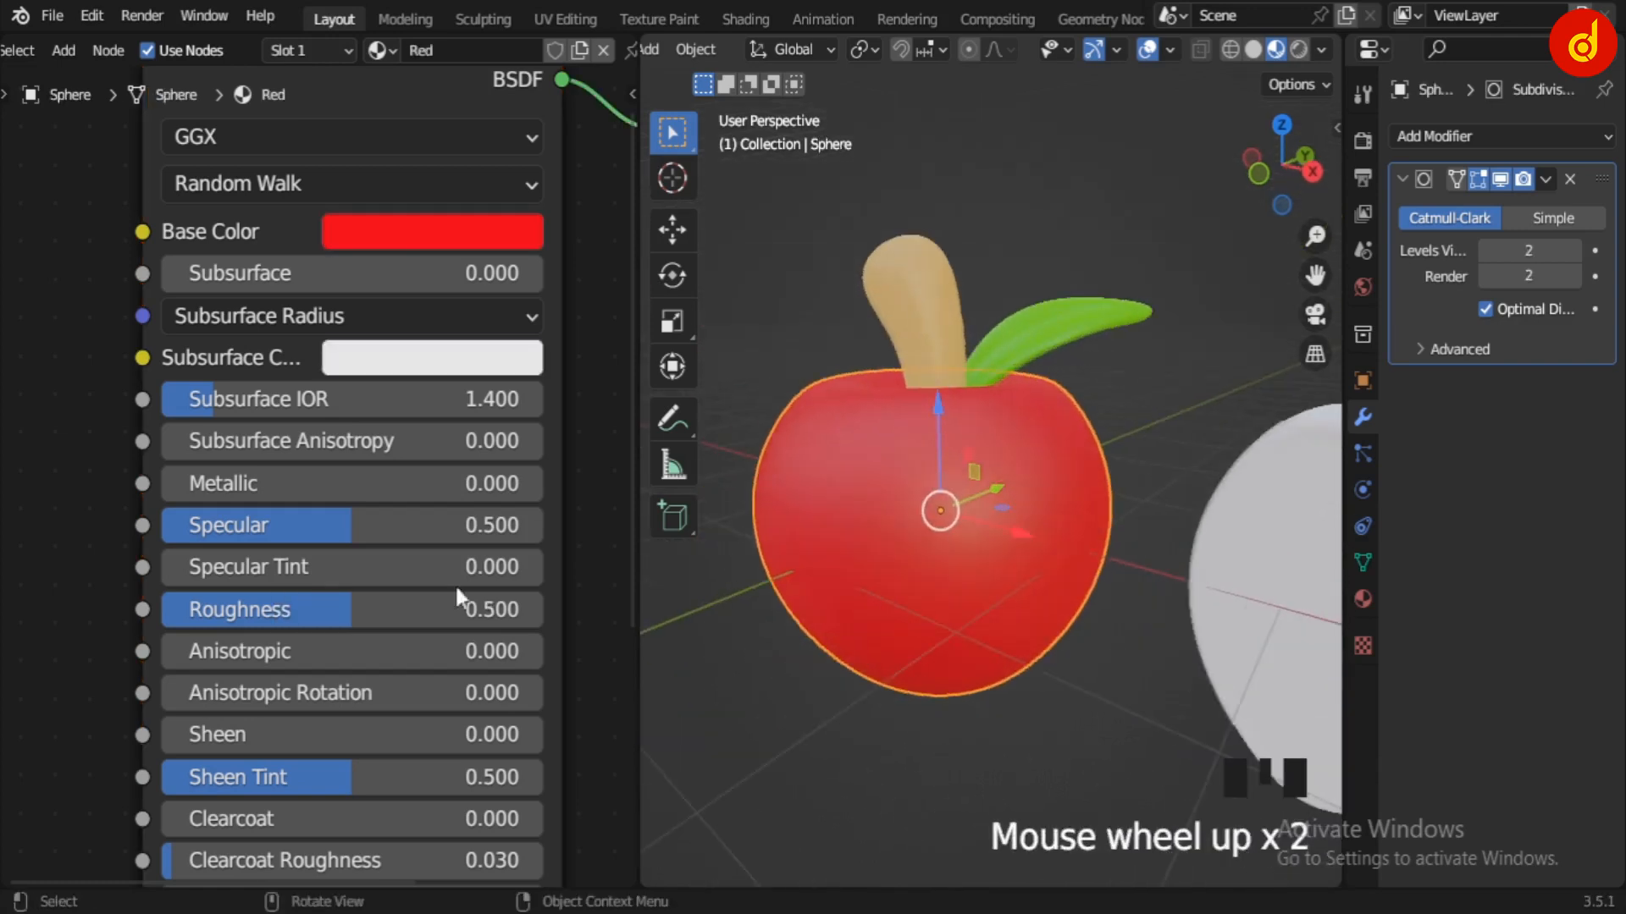
pyautogui.doubleClick(319, 610)
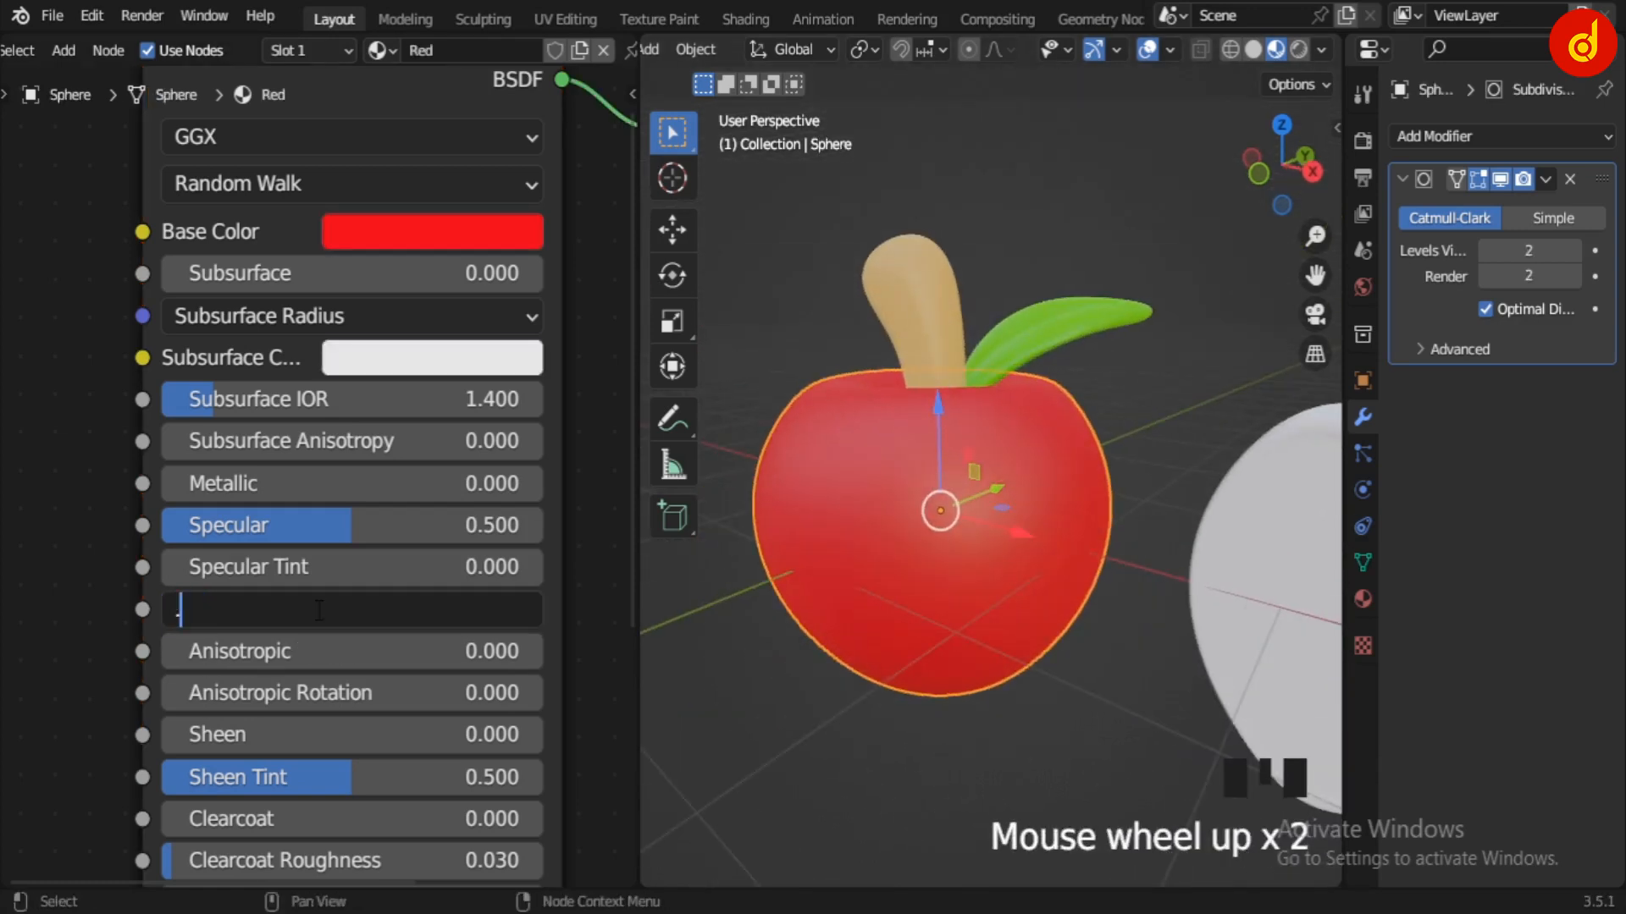
pyautogui.write('.35')
pyautogui.press('Return')
# Step: Set the roughness of the leaf's Green material to 0.25
pyautogui.moveTo(1021, 542); pyautogui.dragTo(953, 526, button='middle')
pyautogui.click(1025, 439)
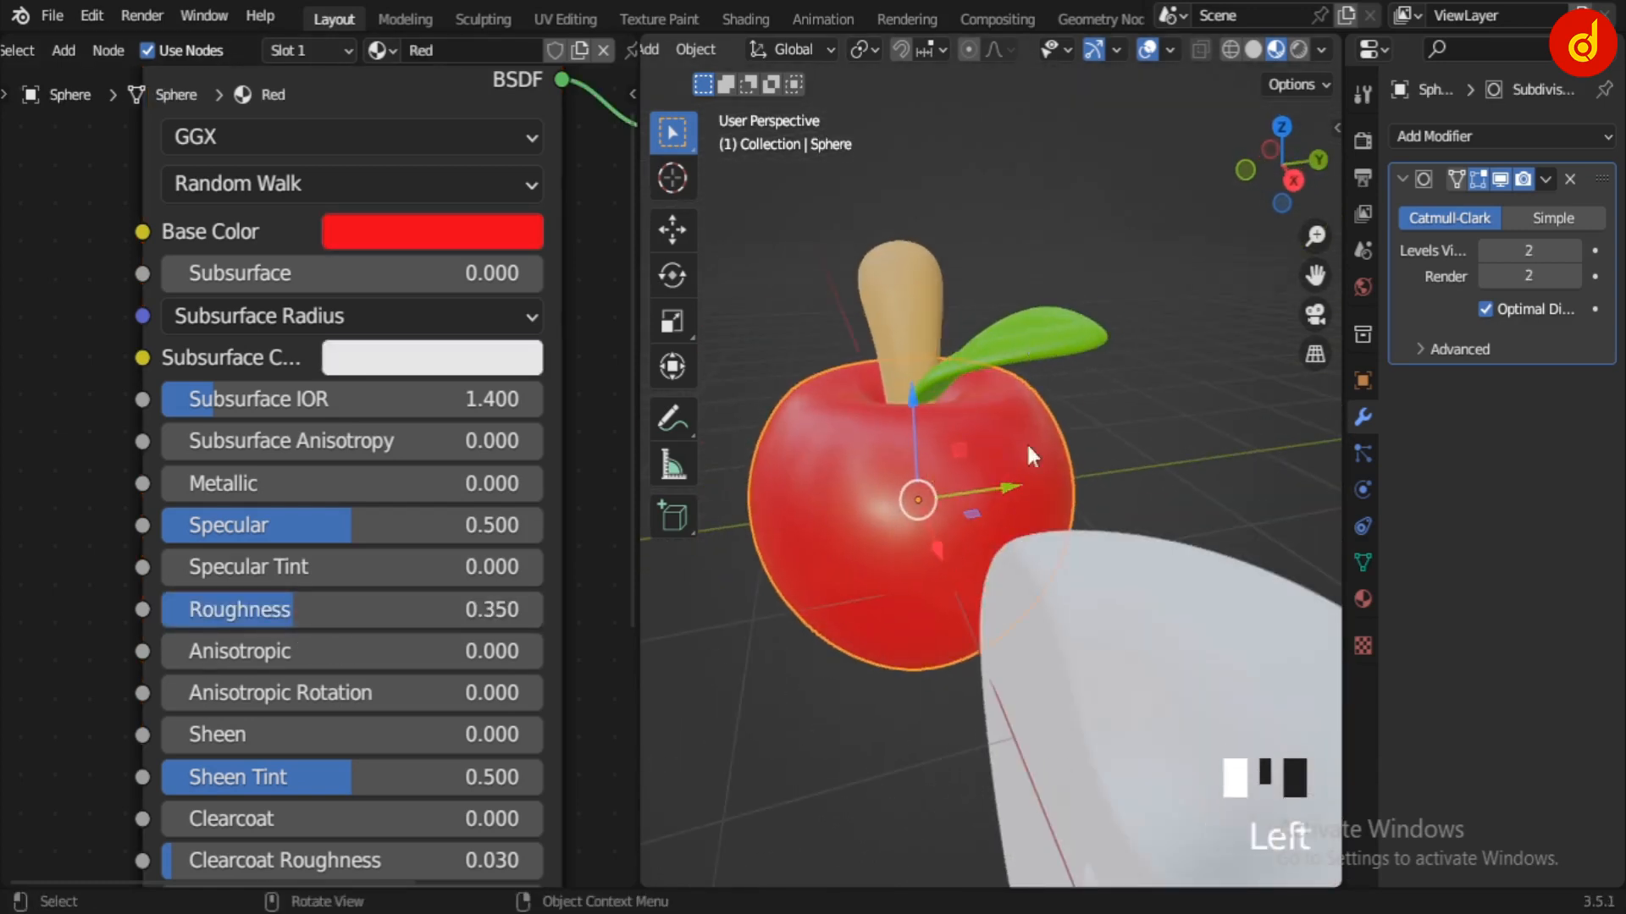
pyautogui.moveTo(1027, 442); pyautogui.dragTo(1116, 540, button='middle')
pyautogui.scroll(3, 1115, 541)
pyautogui.moveTo(381, 610); pyautogui.dragTo(373, 610)
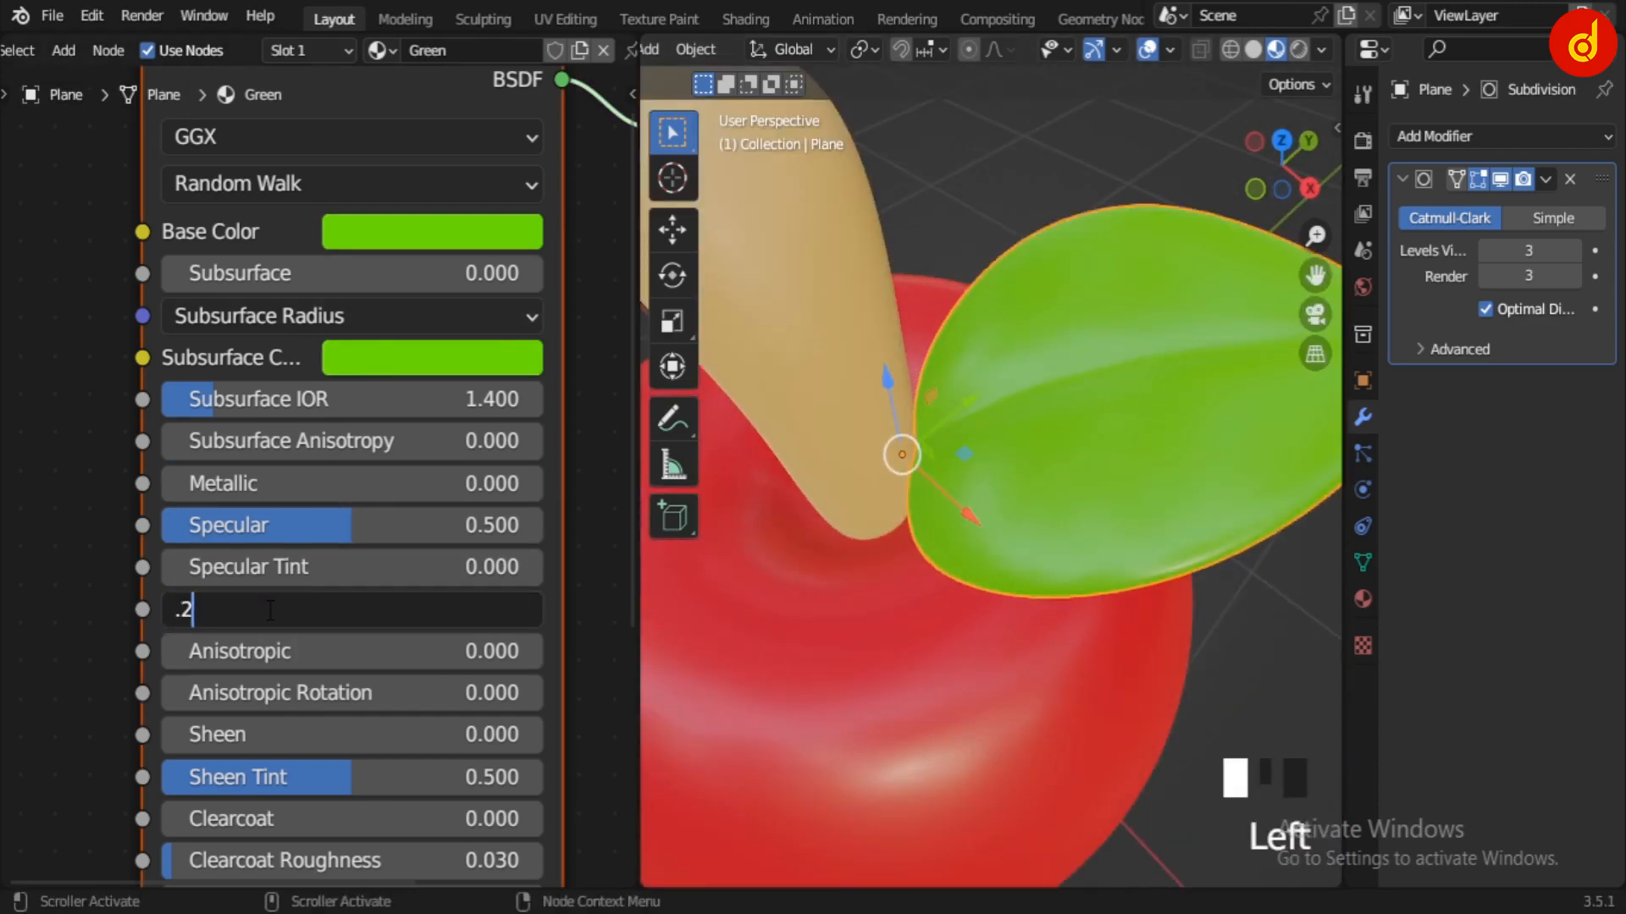
pyautogui.press('Return')
pyautogui.scroll(-4, 1190, 480)
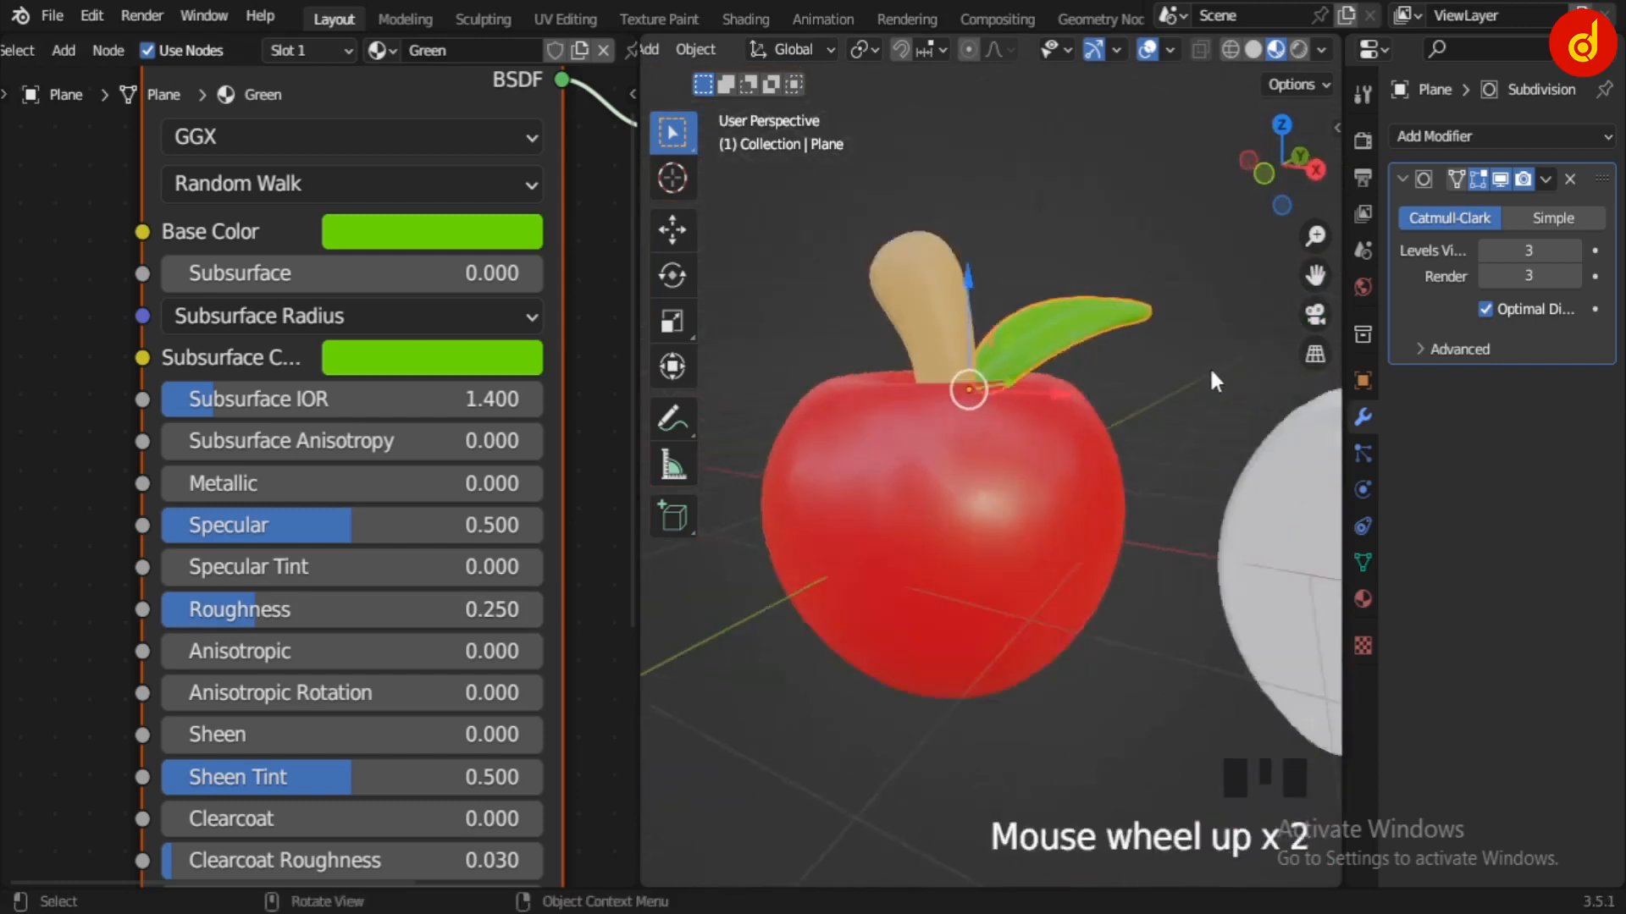
# Step: Assign the existing Red material to the halved apple
pyautogui.scroll(-3, 1210, 366)
pyautogui.keyDown('shift'); pyautogui.moveTo(1036, 516); pyautogui.dragTo(913, 547, button='middle'); pyautogui.keyUp('shift')
pyautogui.click(1171, 438)
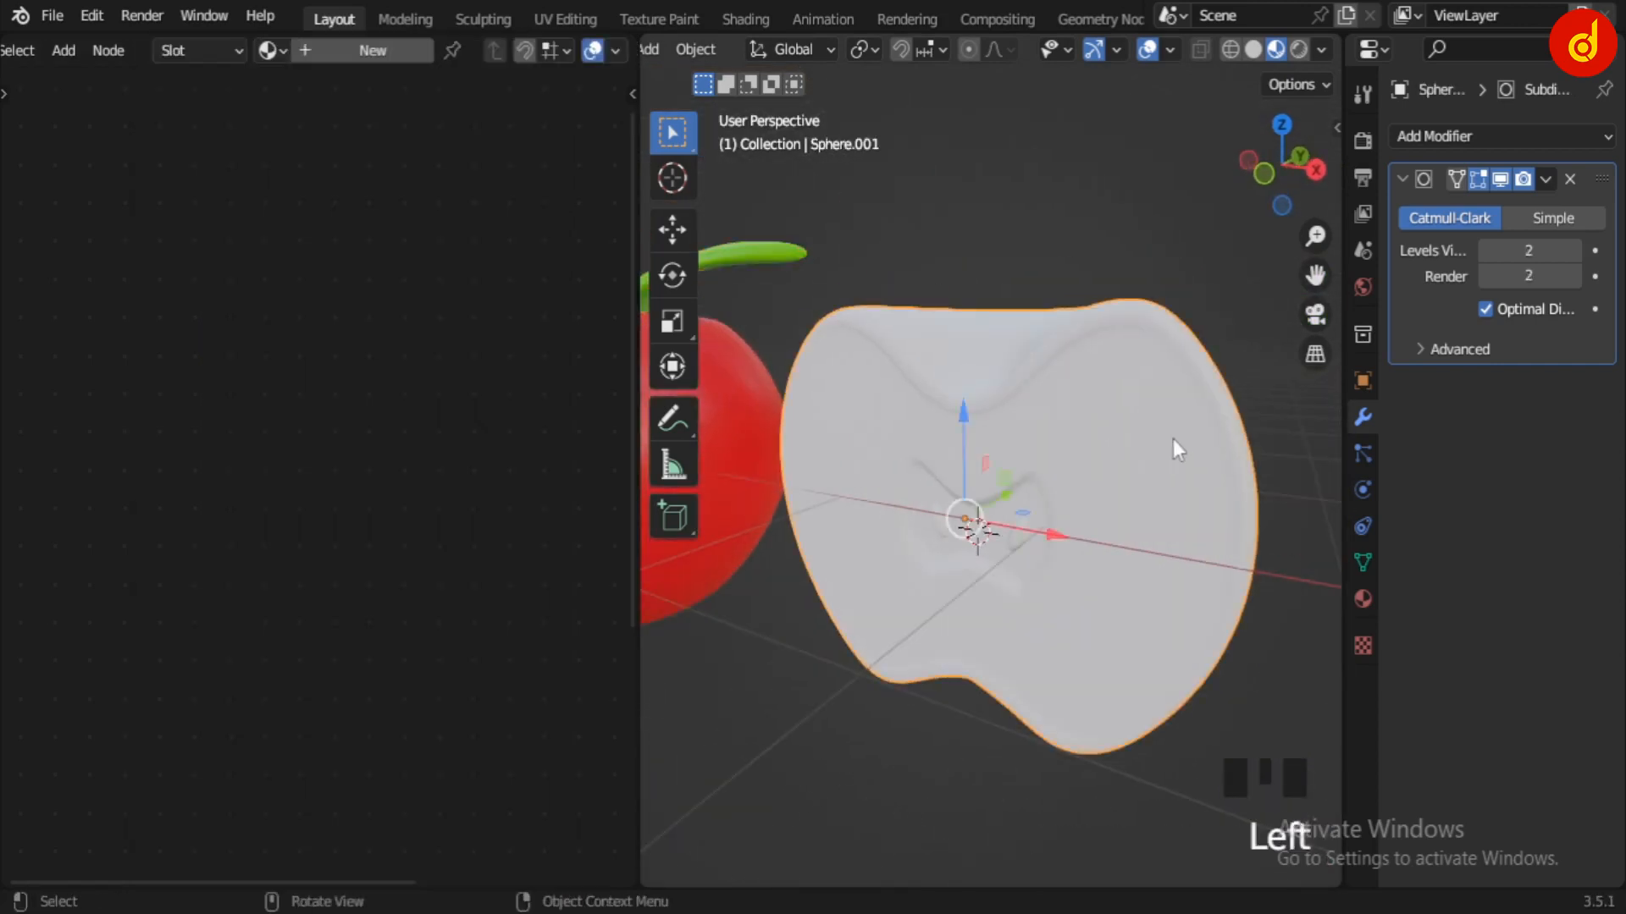
pyautogui.click(273, 50)
pyautogui.click(322, 140)
pyautogui.moveTo(1091, 563); pyautogui.dragTo(1148, 545, button='middle')
pyautogui.moveTo(1008, 527); pyautogui.dragTo(1048, 493, button='middle')
pyautogui.keyDown('shift'); pyautogui.moveTo(1048, 493); pyautogui.dragTo(972, 585, button='middle'); pyautogui.keyUp('shift')
# Step: Turn off the halved apple's subdivision in the viewport and open its mesh for editing at the core
pyautogui.click(1500, 180)
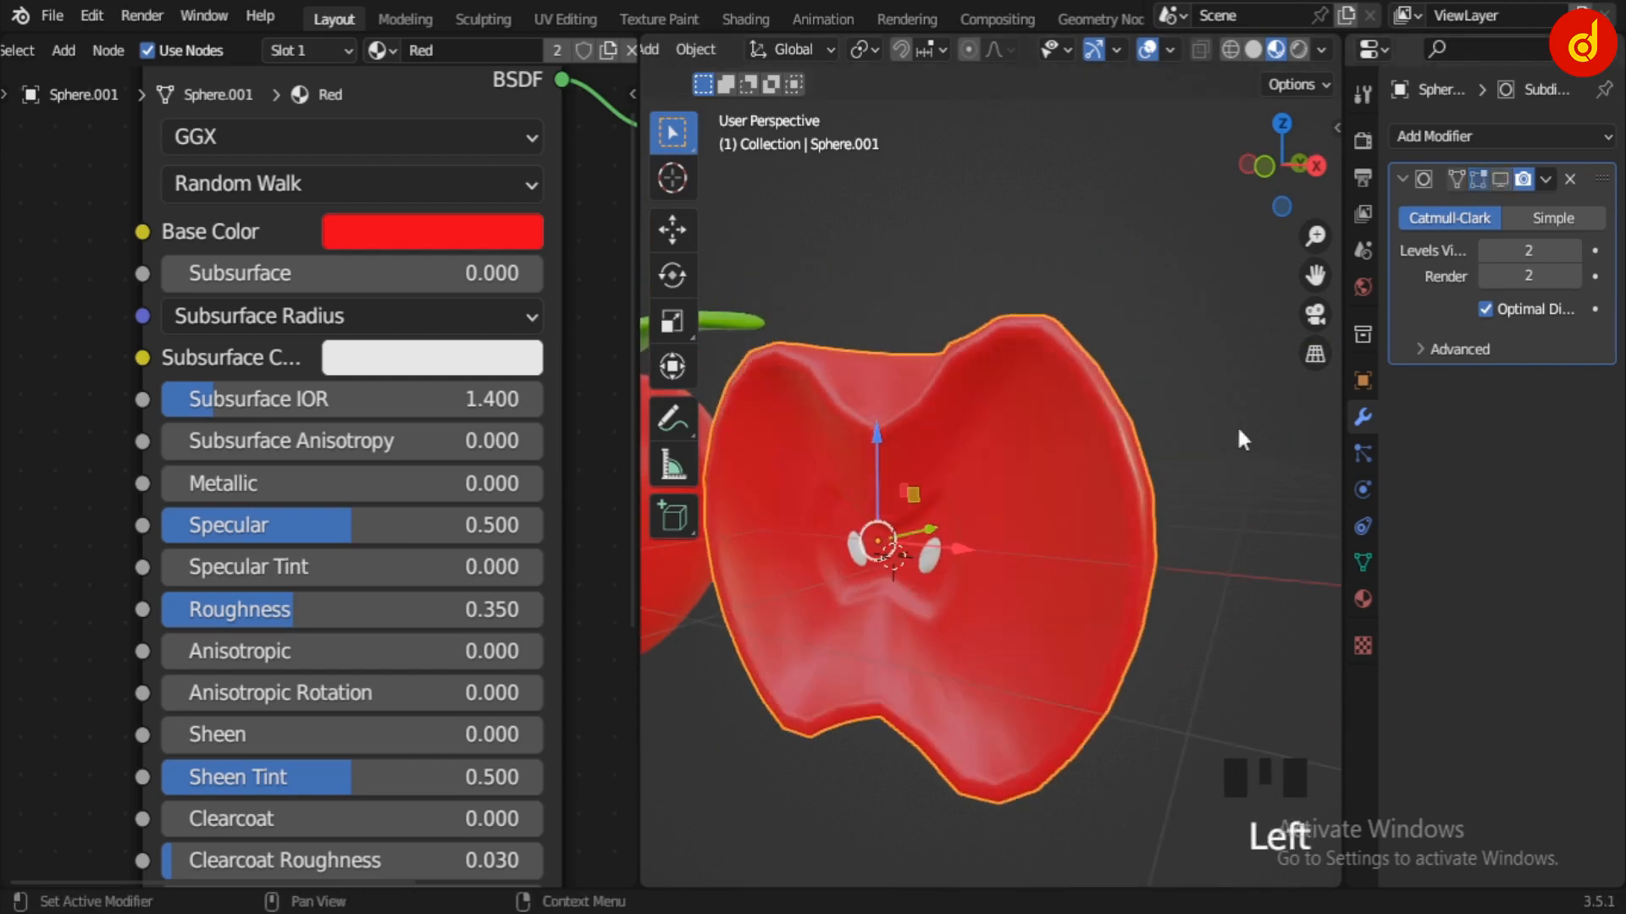
pyautogui.moveTo(1242, 439); pyautogui.dragTo(1095, 578, button='middle')
pyautogui.press('Tab')
pyautogui.scroll(3, 1063, 562)
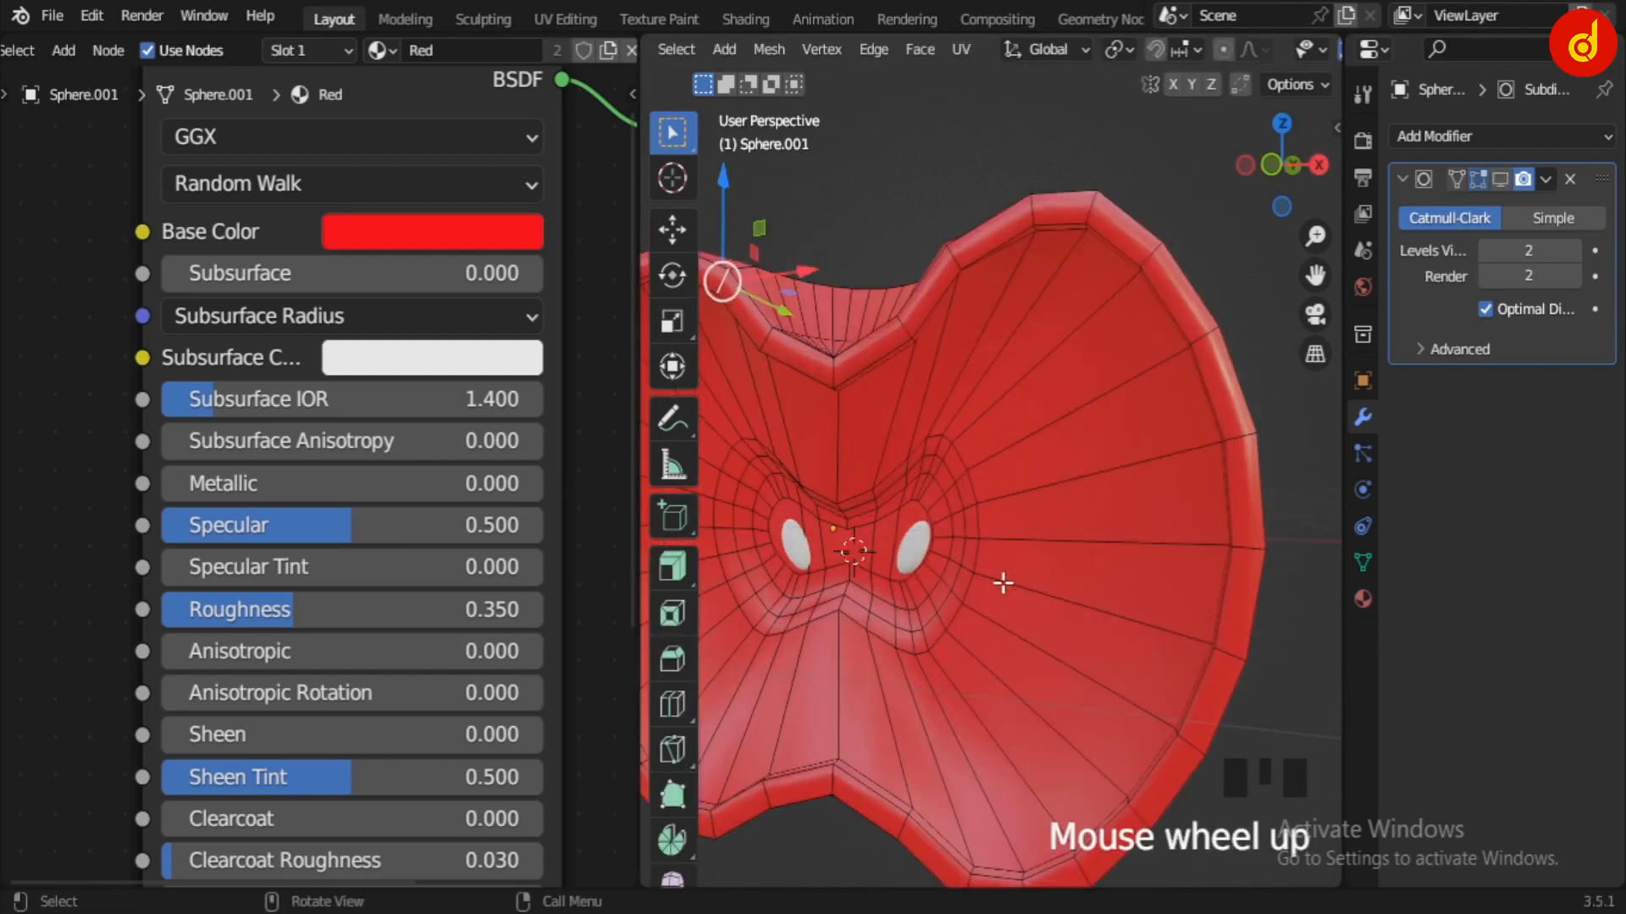
pyautogui.scroll(2, 1252, 562)
pyautogui.scroll(-1, 1047, 567)
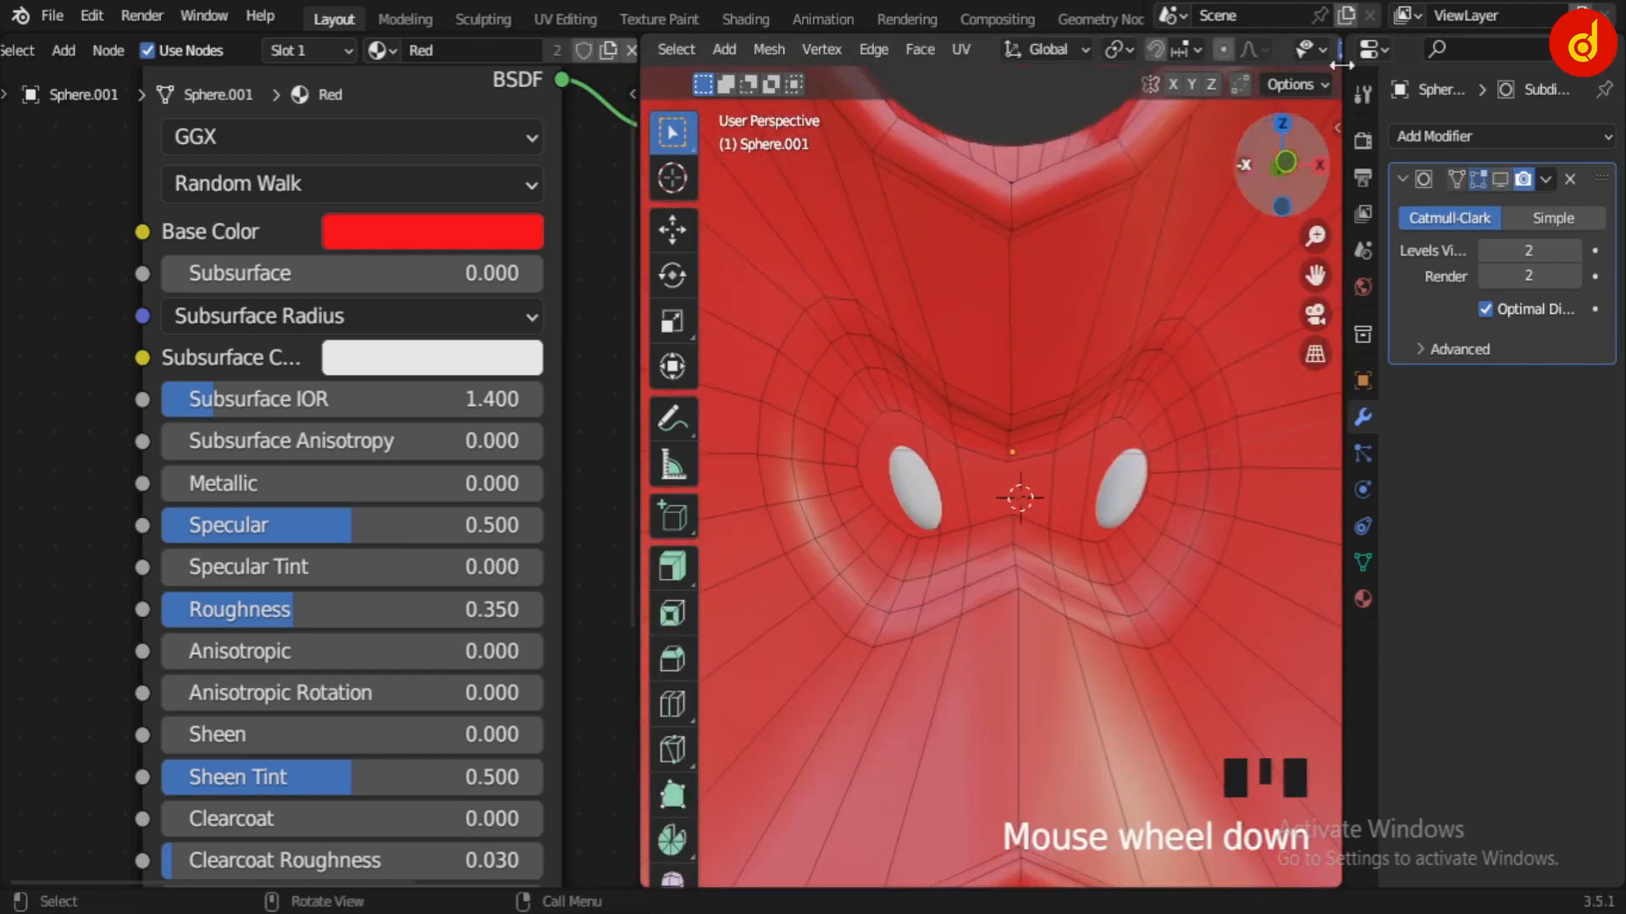
# Step: Select the core faces around and between both seeds on the halved apple, working in solid view
pyautogui.scroll(-4, 1279, 53)
pyautogui.click(1269, 49)
pyautogui.click(887, 462)
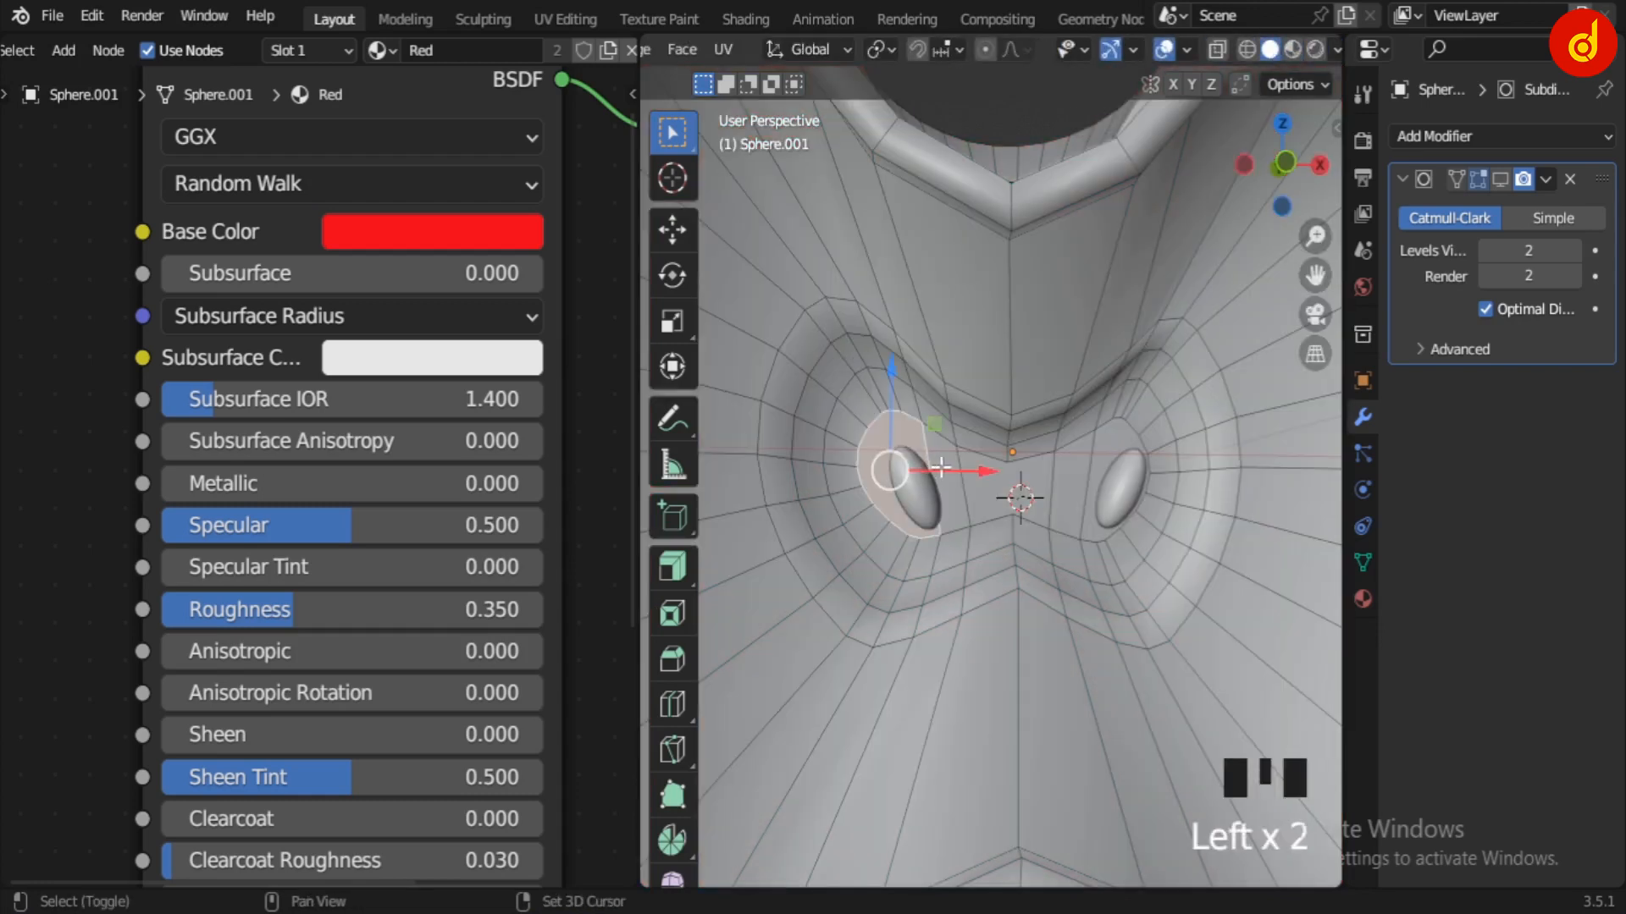
pyautogui.keyDown('shift'); pyautogui.click(974, 470); pyautogui.keyUp('shift')
pyautogui.keyDown('shift'); pyautogui.click(1033, 474); pyautogui.keyUp('shift')
pyautogui.keyDown('shift'); pyautogui.click(1111, 470); pyautogui.keyUp('shift')
# Step: Grow the face selection outward over the halved apple's whole cut surface, leaving out the outer rim
pyautogui.scroll(-1, 1099, 602)
pyautogui.press('ctrl+KP_Add')
pyautogui.press('ctrl+KP_Add')
pyautogui.press('ctrl+KP_Add')
pyautogui.press('ctrl+KP_Add')
pyautogui.press('ctrl+KP_Add')
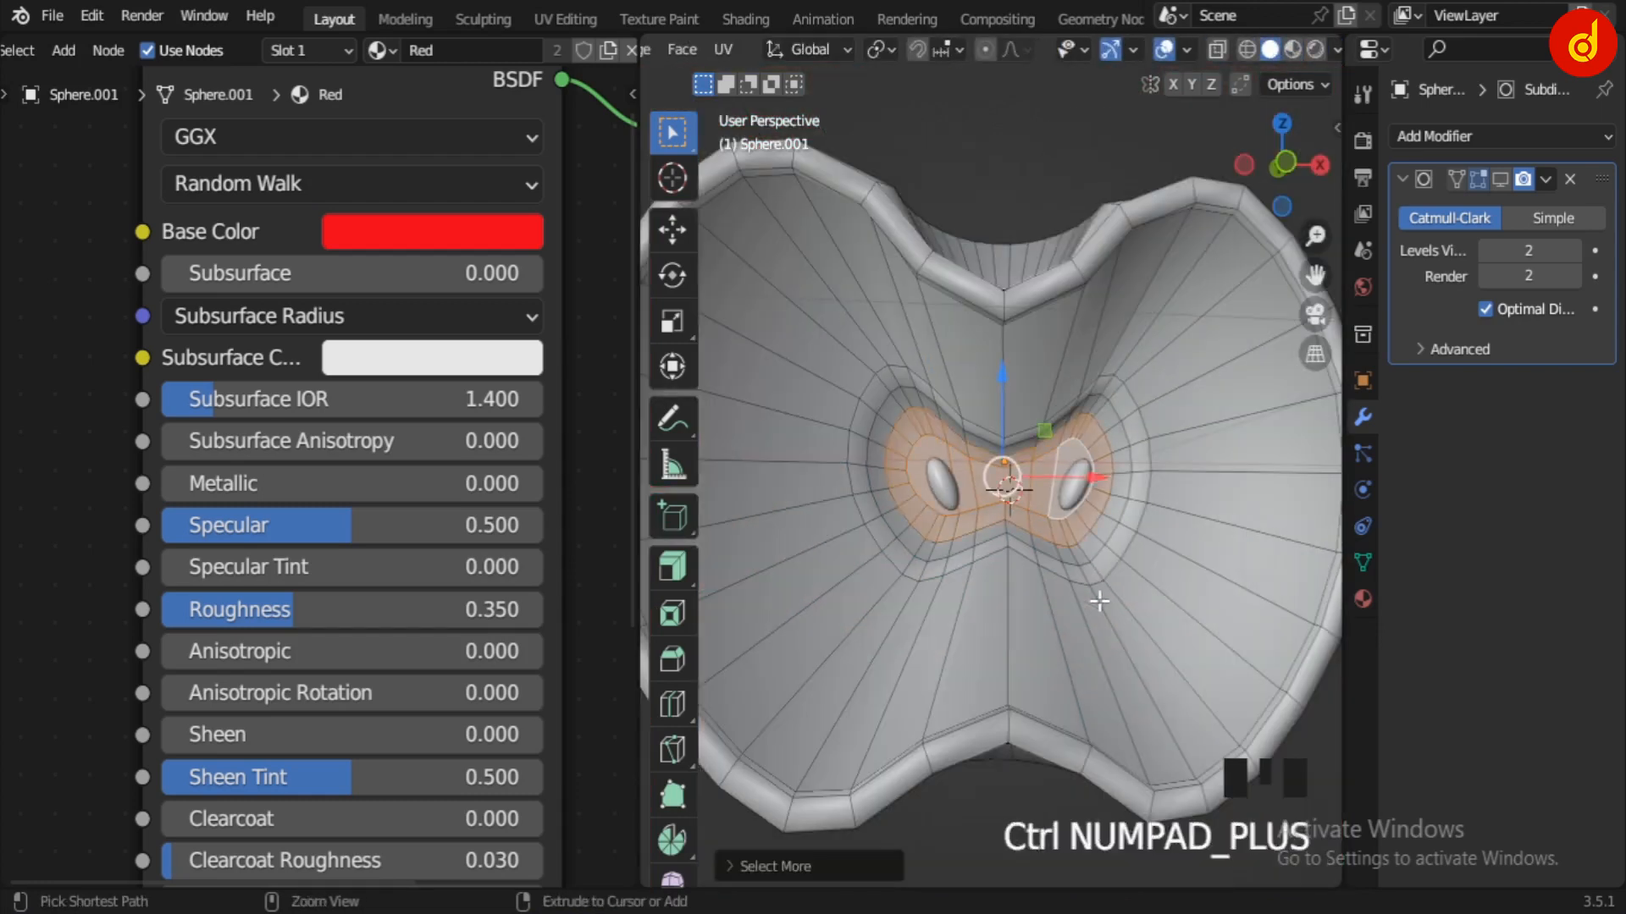
pyautogui.moveTo(1072, 616); pyautogui.dragTo(1059, 584, button='middle')
pyautogui.scroll(6, 943, 577)
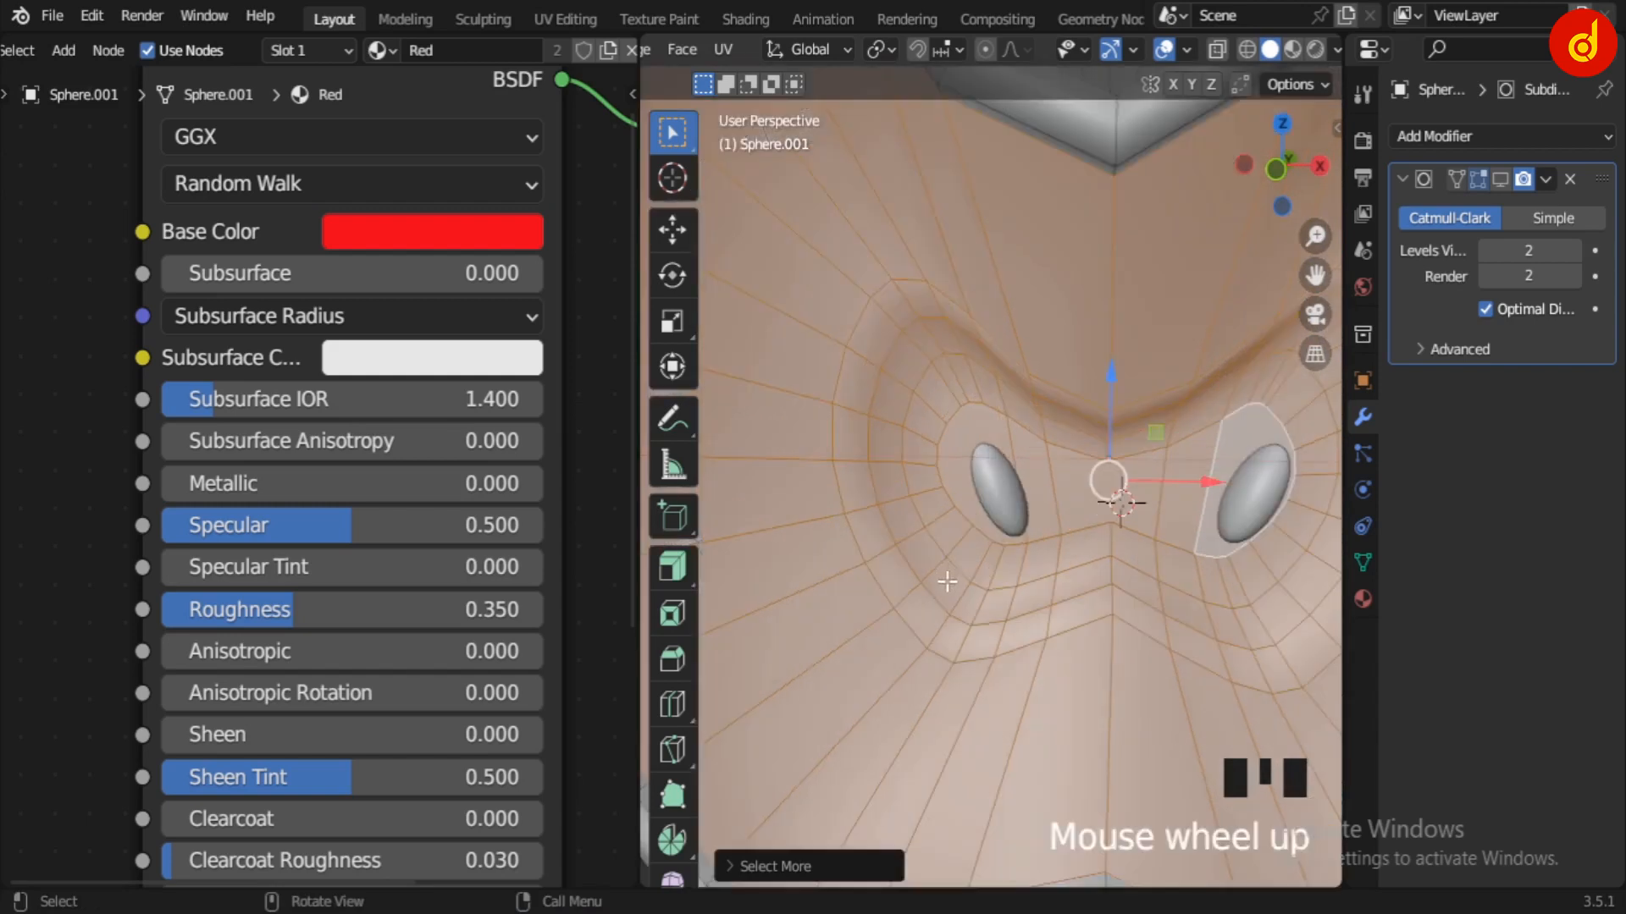
pyautogui.moveTo(1110, 537); pyautogui.dragTo(1067, 512, button='middle')
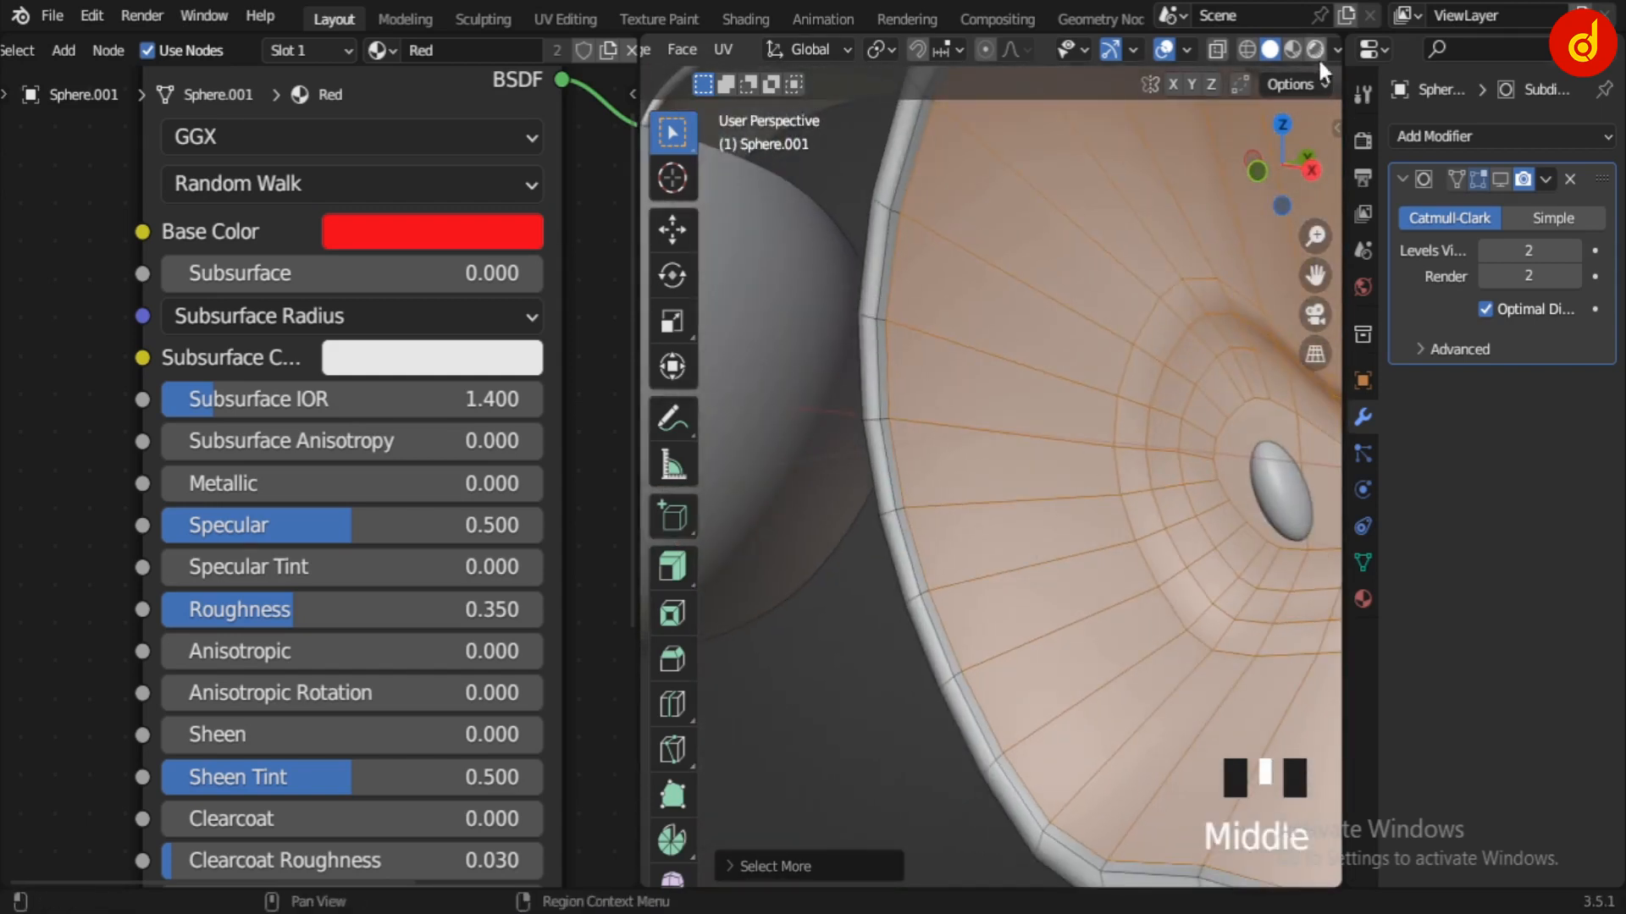
# Step: Create a new material in a second slot and assign it to the selected cut-surface faces, viewed in material preview
pyautogui.click(1292, 49)
pyautogui.click(1360, 599)
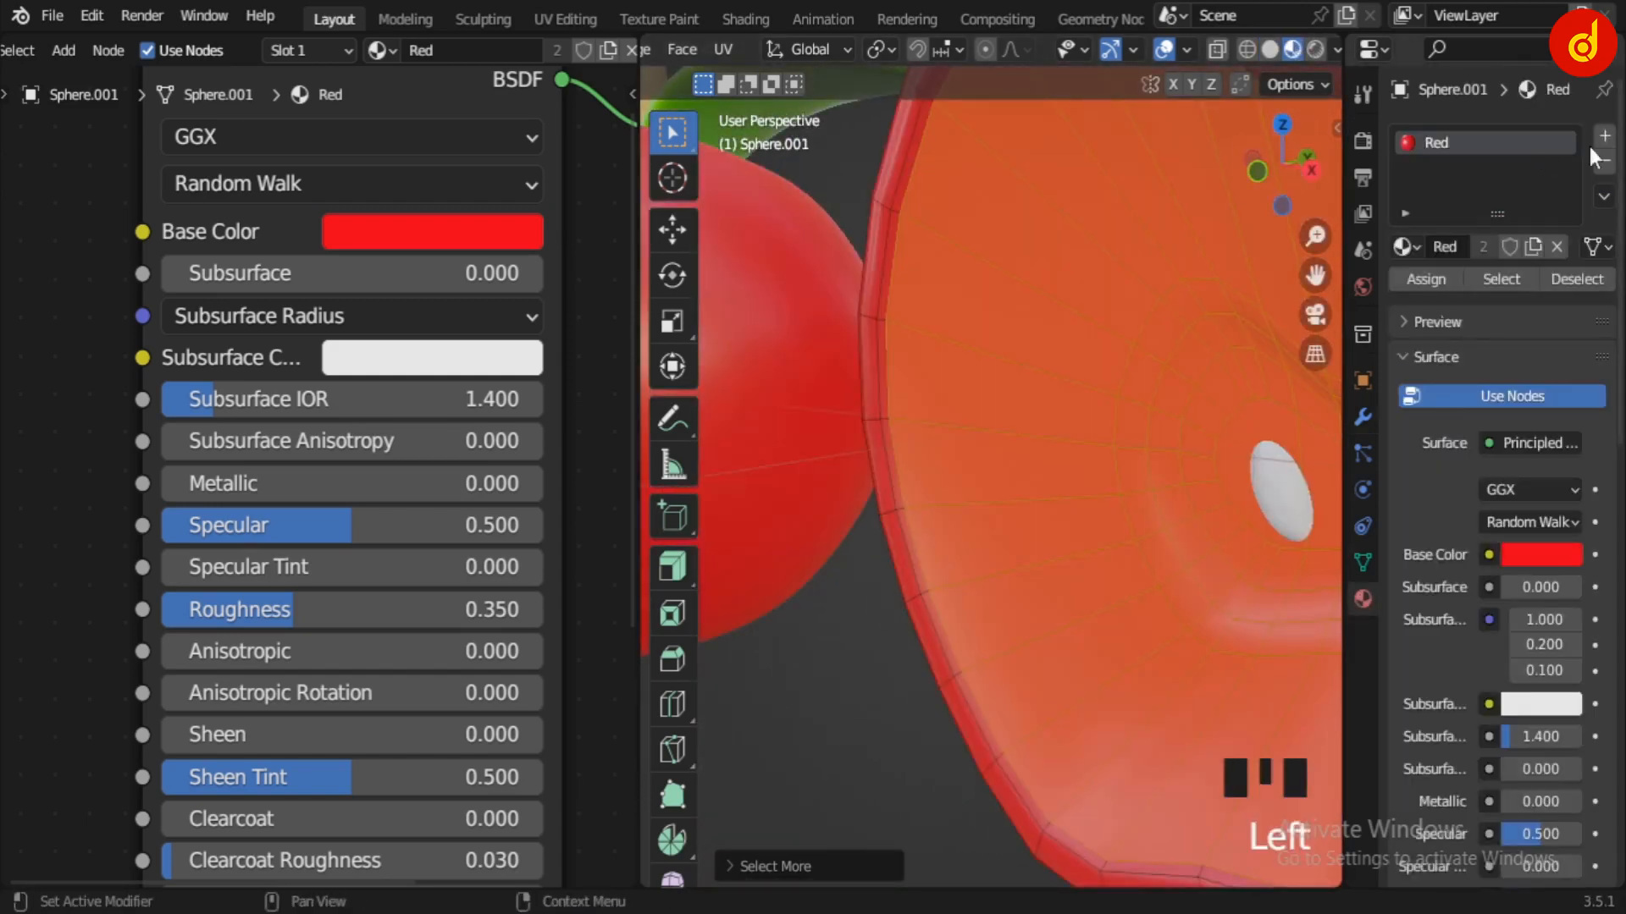
pyautogui.click(1603, 137)
pyautogui.click(1478, 297)
pyautogui.click(1431, 333)
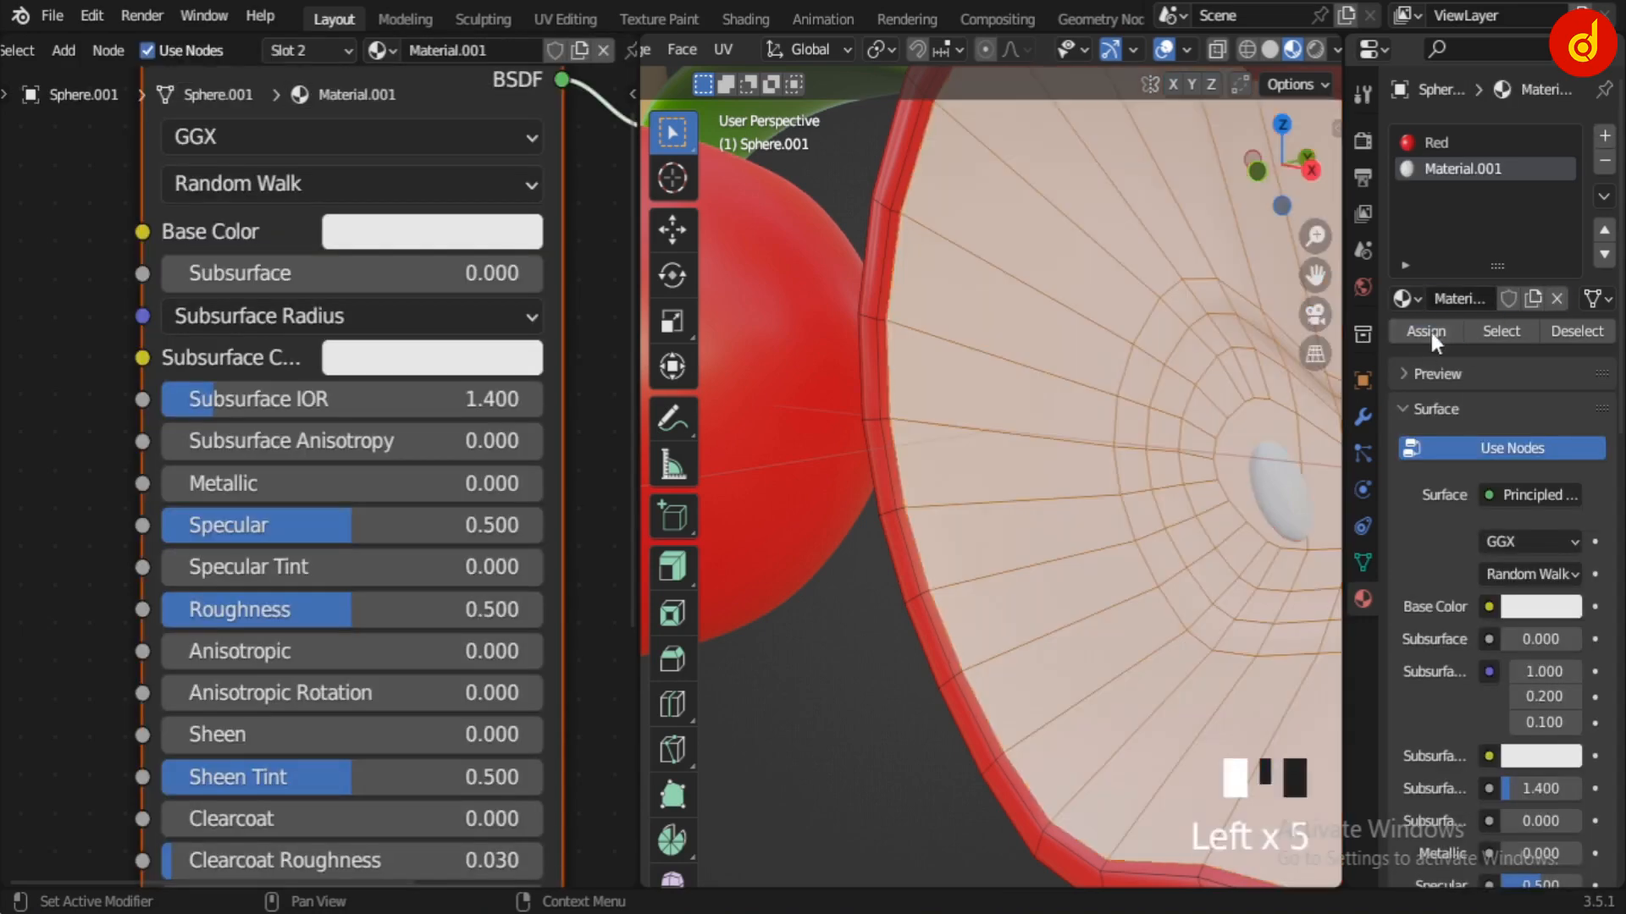
# Step: Change the base color of the cut surface's new material to a light creamy tan
pyautogui.scroll(-5, 1036, 354)
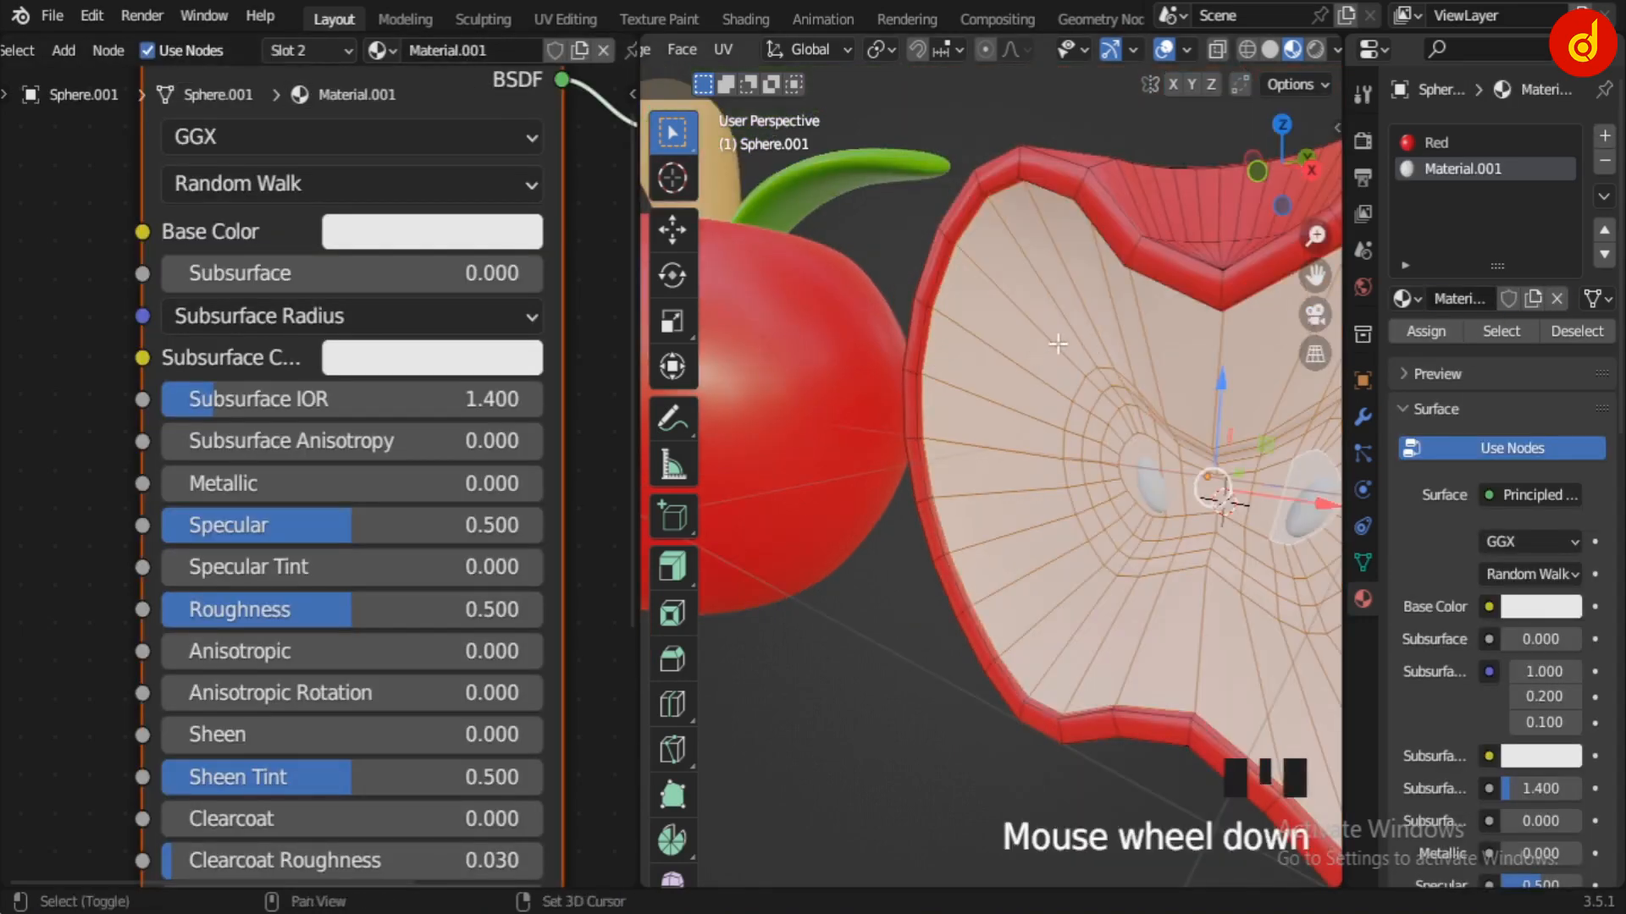
pyautogui.keyDown('shift'); pyautogui.moveTo(1215, 404); pyautogui.dragTo(1010, 336, button='middle'); pyautogui.keyUp('shift')
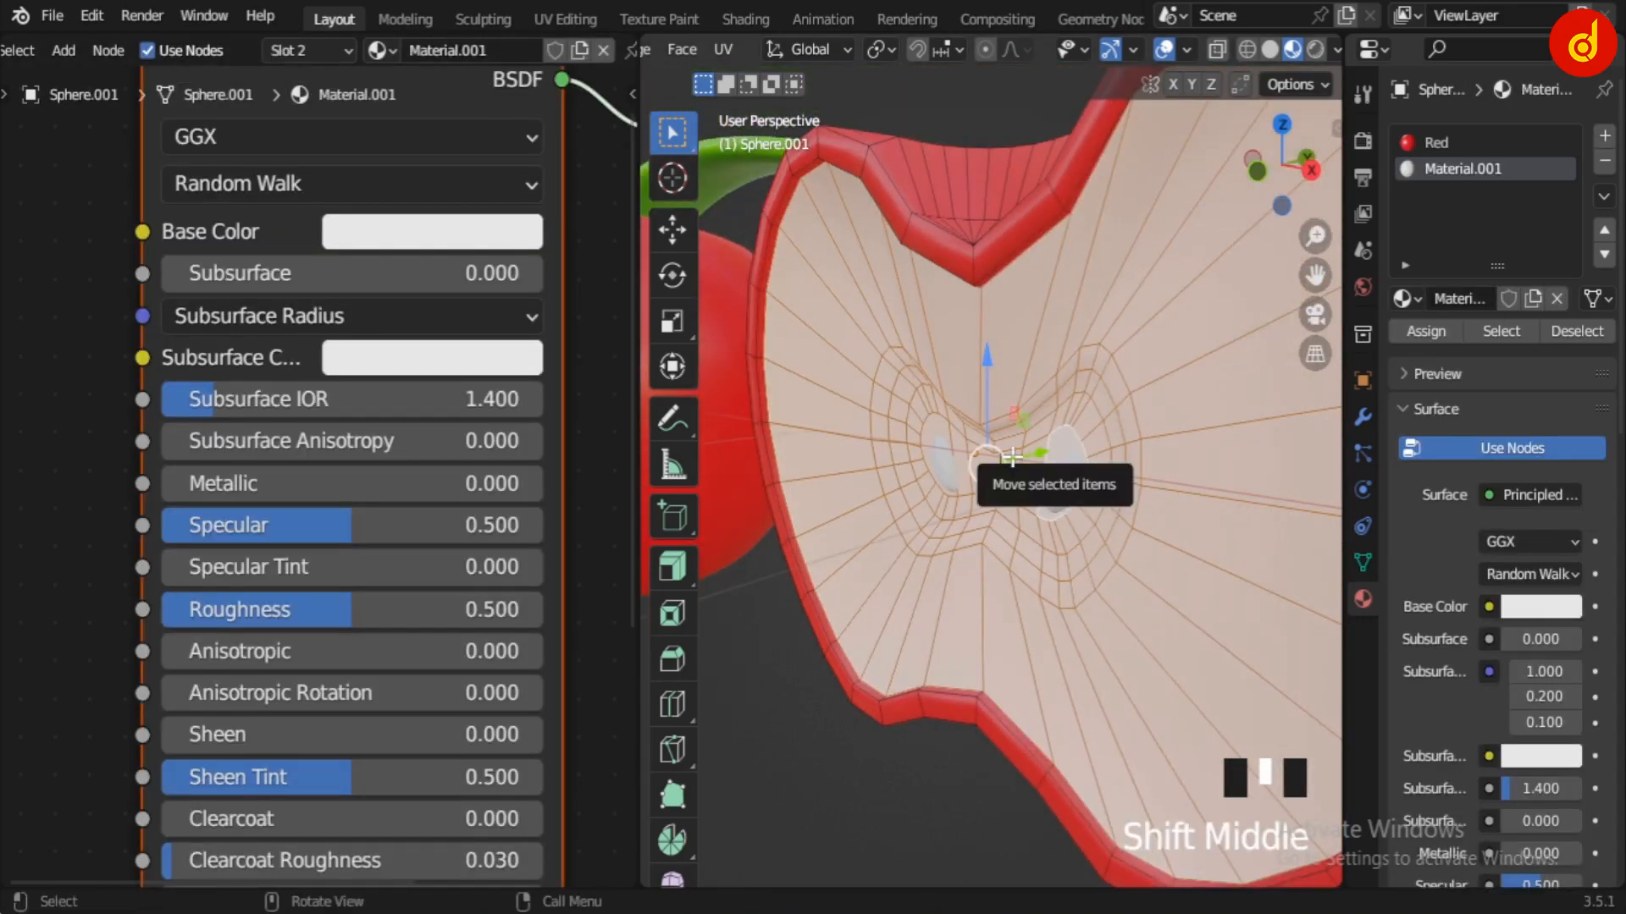
pyautogui.click(438, 246)
pyautogui.moveTo(445, 414); pyautogui.dragTo(411, 470)
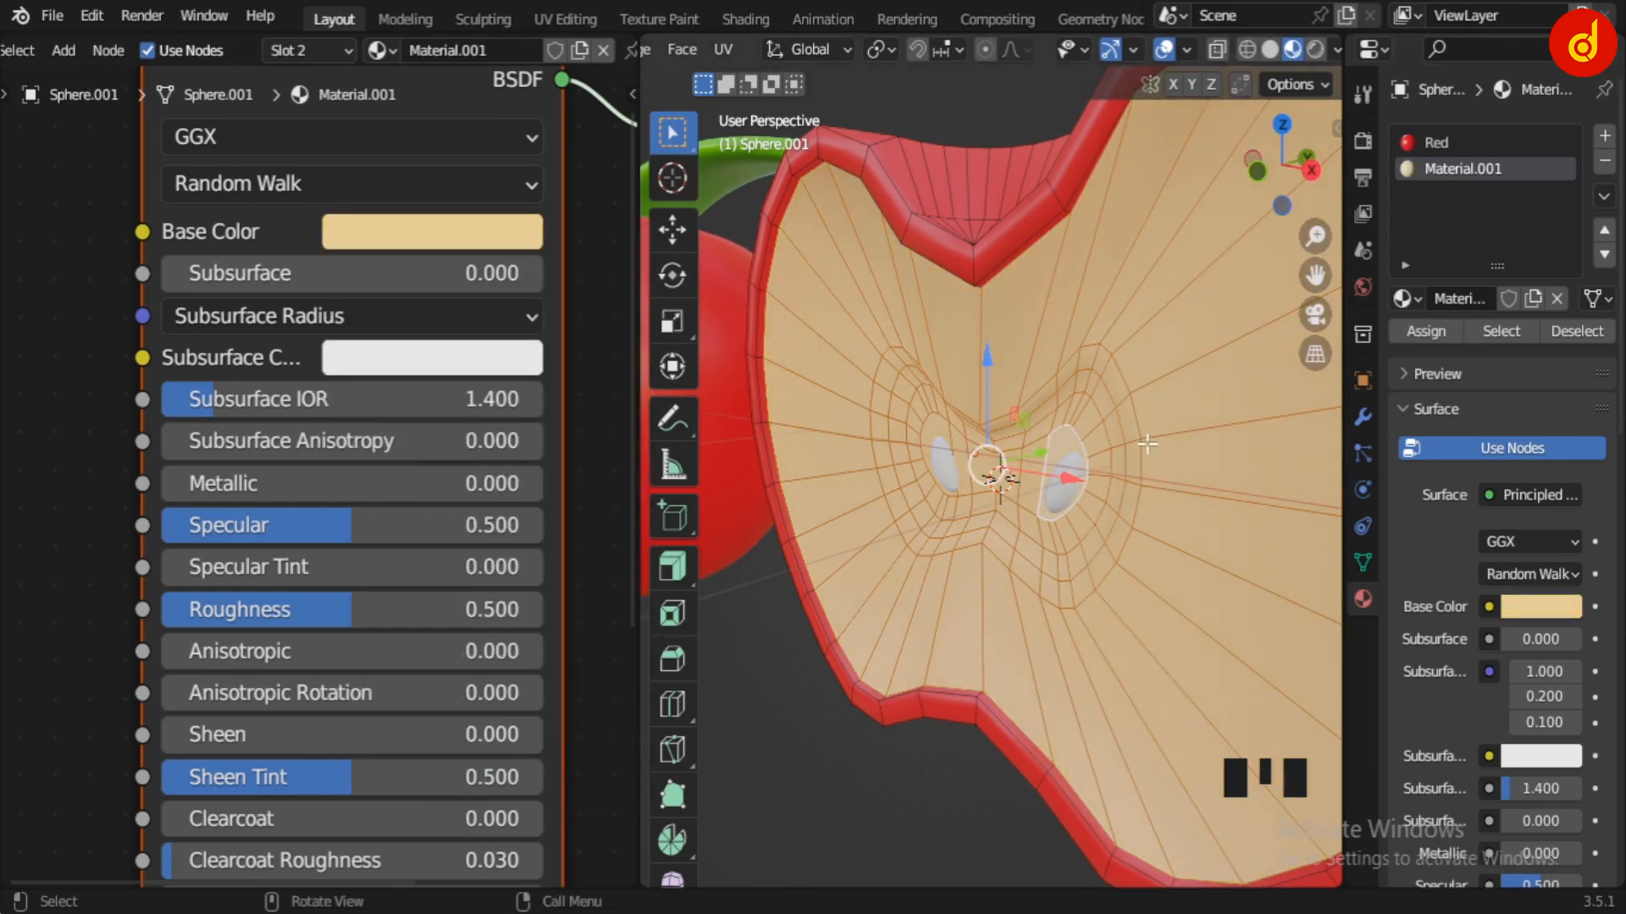
# Step: Leave mesh editing and turn on the halved apple's subdivision in the viewport
pyautogui.press('Tab')
pyautogui.scroll(-5, 1141, 443)
pyautogui.scroll(5, 1143, 447)
pyautogui.scroll(-2, 1120, 465)
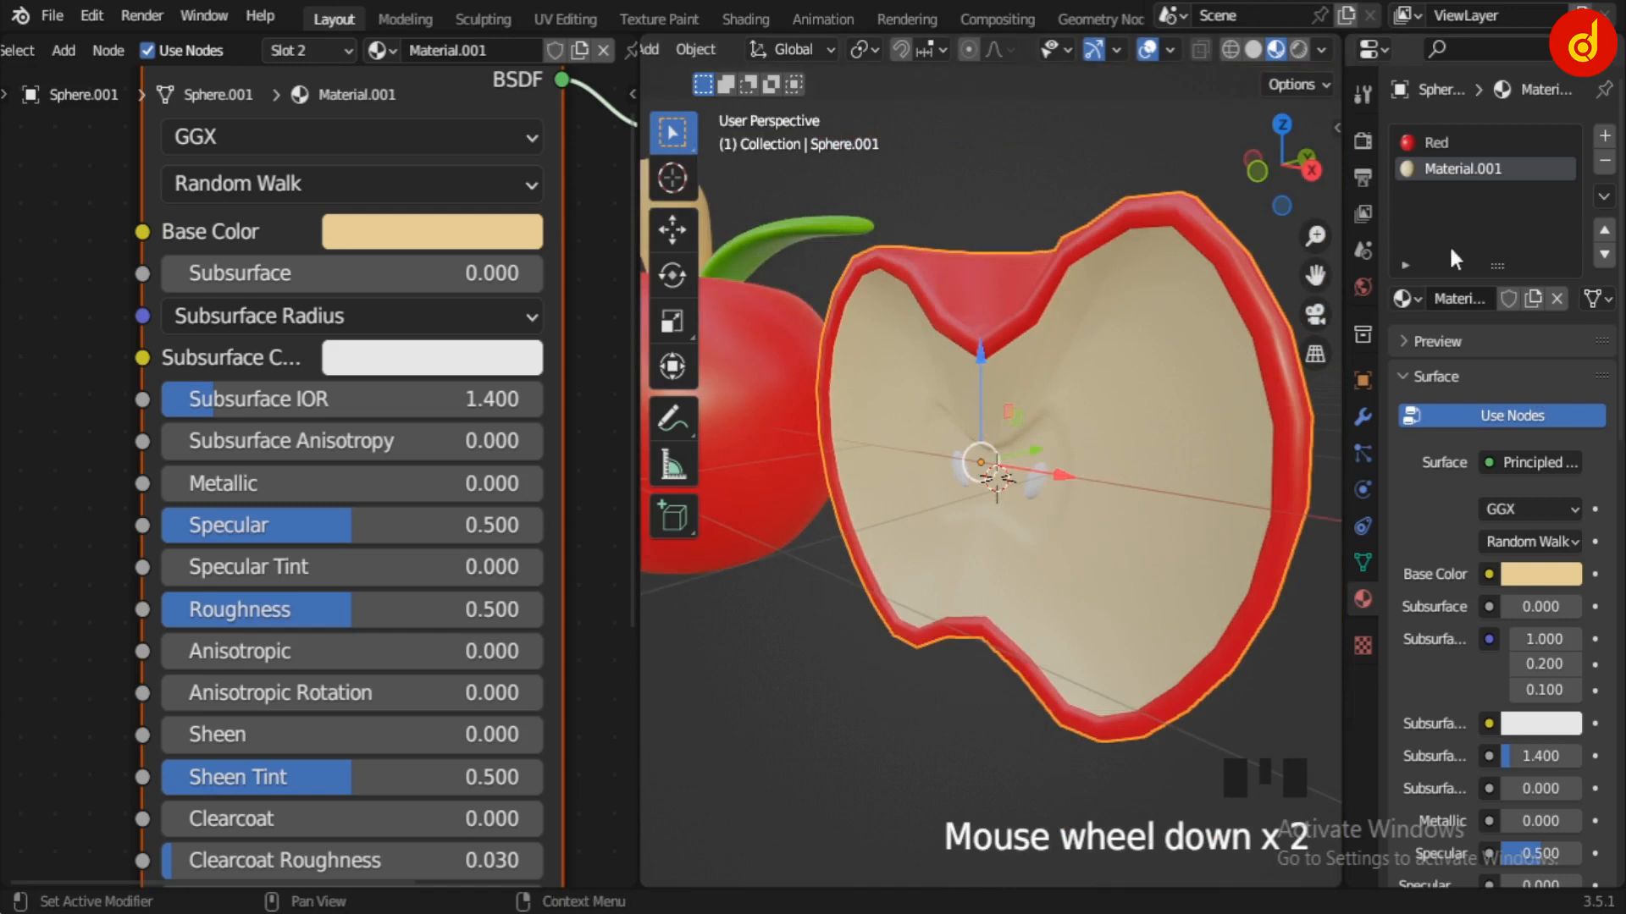
pyautogui.click(1361, 414)
pyautogui.click(1499, 180)
pyautogui.moveTo(1014, 410)
pyautogui.mouseDown(button='middle')
pyautogui.moveTo(1018, 450)
pyautogui.moveTo(1018, 400)
pyautogui.moveTo(1040, 398)
pyautogui.mouseUp(button='middle')
pyautogui.scroll(3, 897, 468)
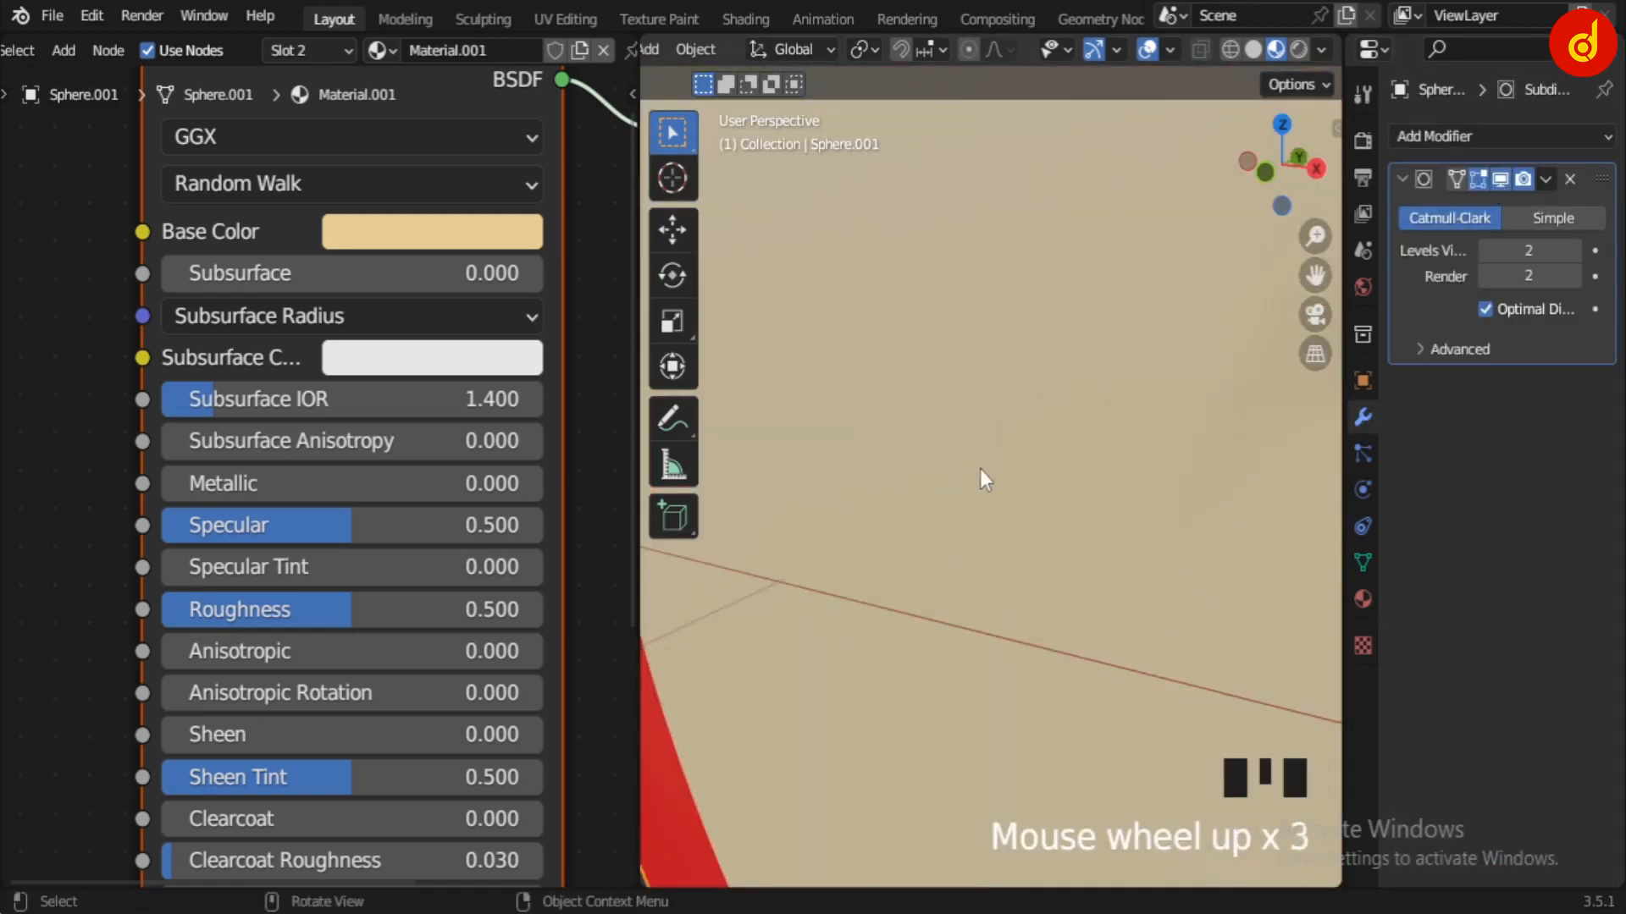
# Step: Inset the cut-surface faces slightly with subdivision hidden, and show the halved apple's subdivision in the viewport again
pyautogui.keyDown('shift'); pyautogui.moveTo(979, 469); pyautogui.dragTo(992, 455, button='middle'); pyautogui.keyUp('shift')
pyautogui.click(1499, 181)
pyautogui.press('Tab')
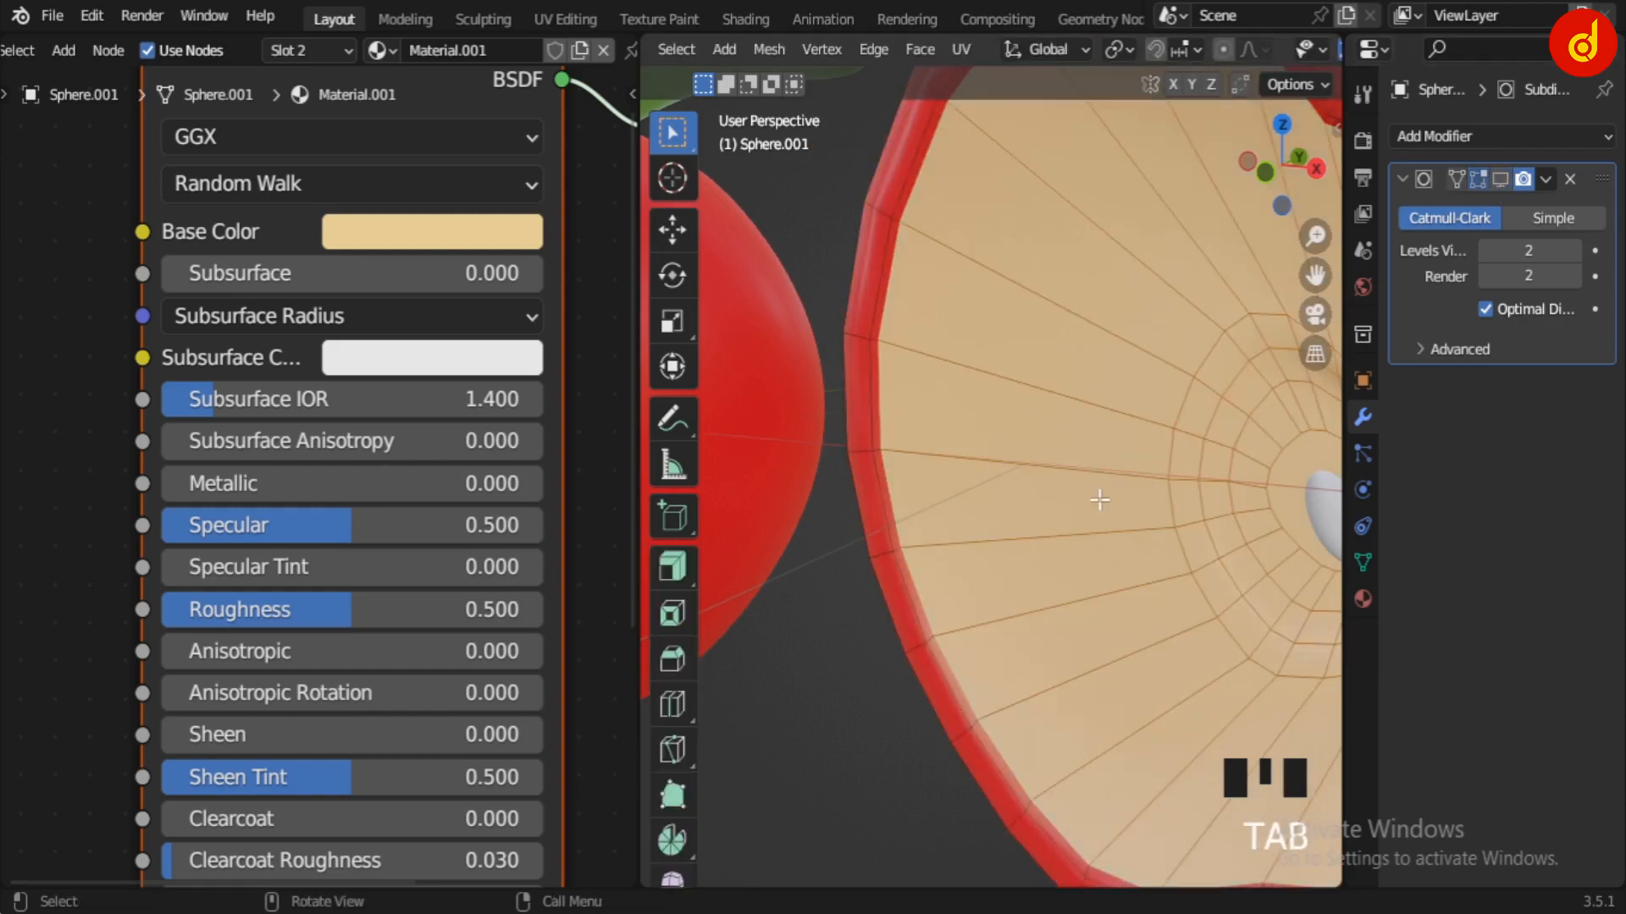
pyautogui.press('i')
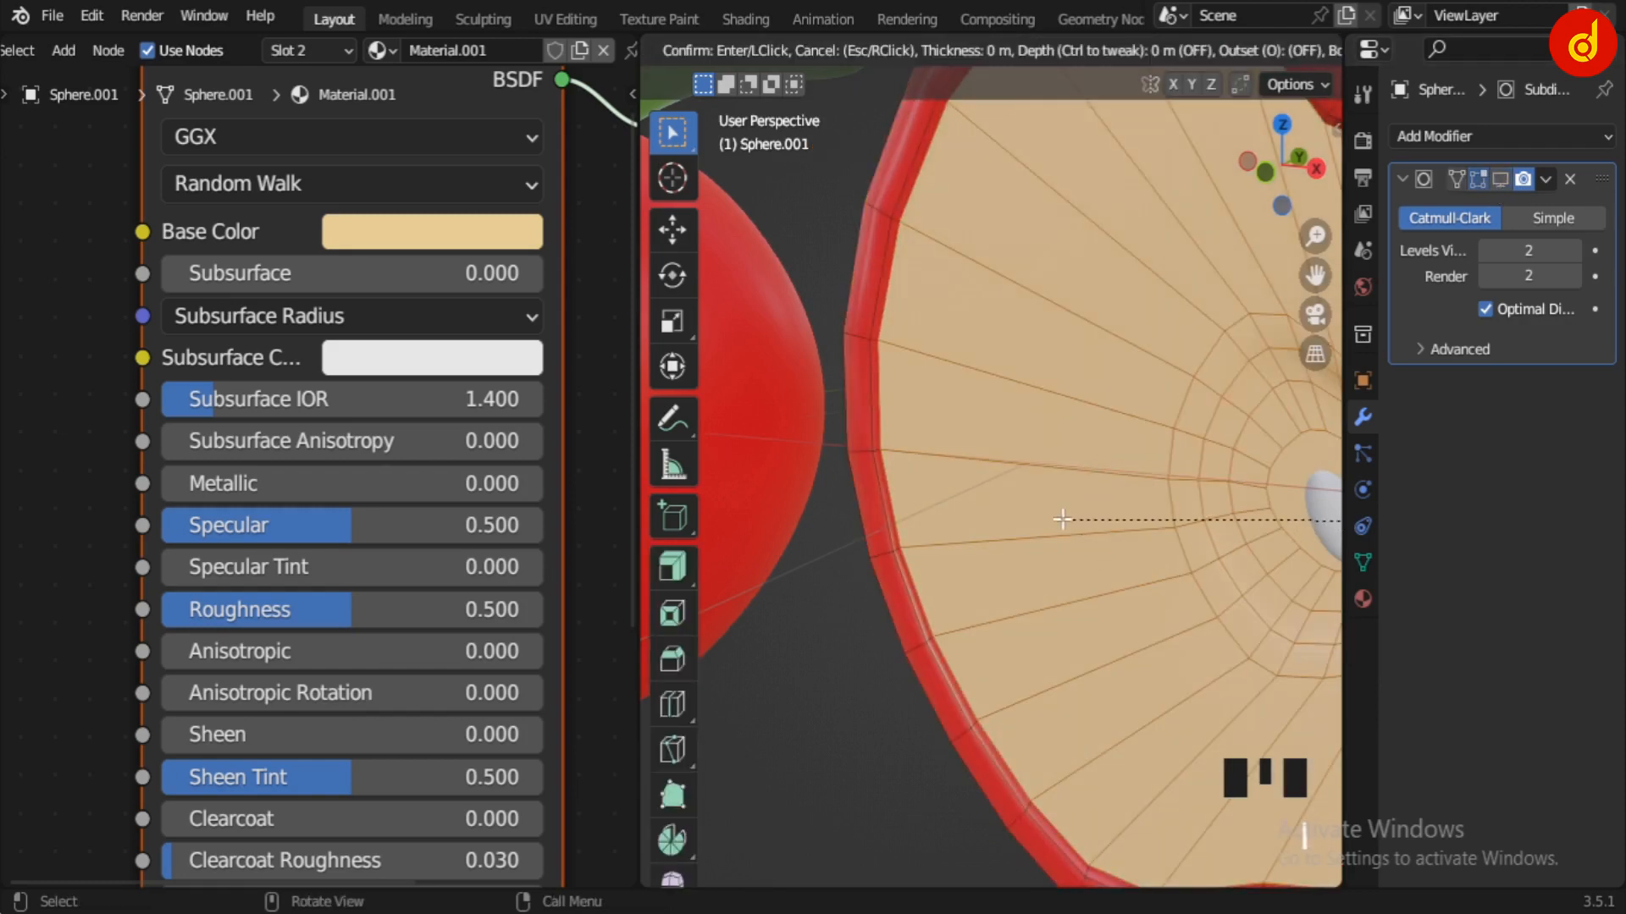
pyautogui.click(1109, 536)
pyautogui.click(1499, 180)
pyautogui.press('Tab')
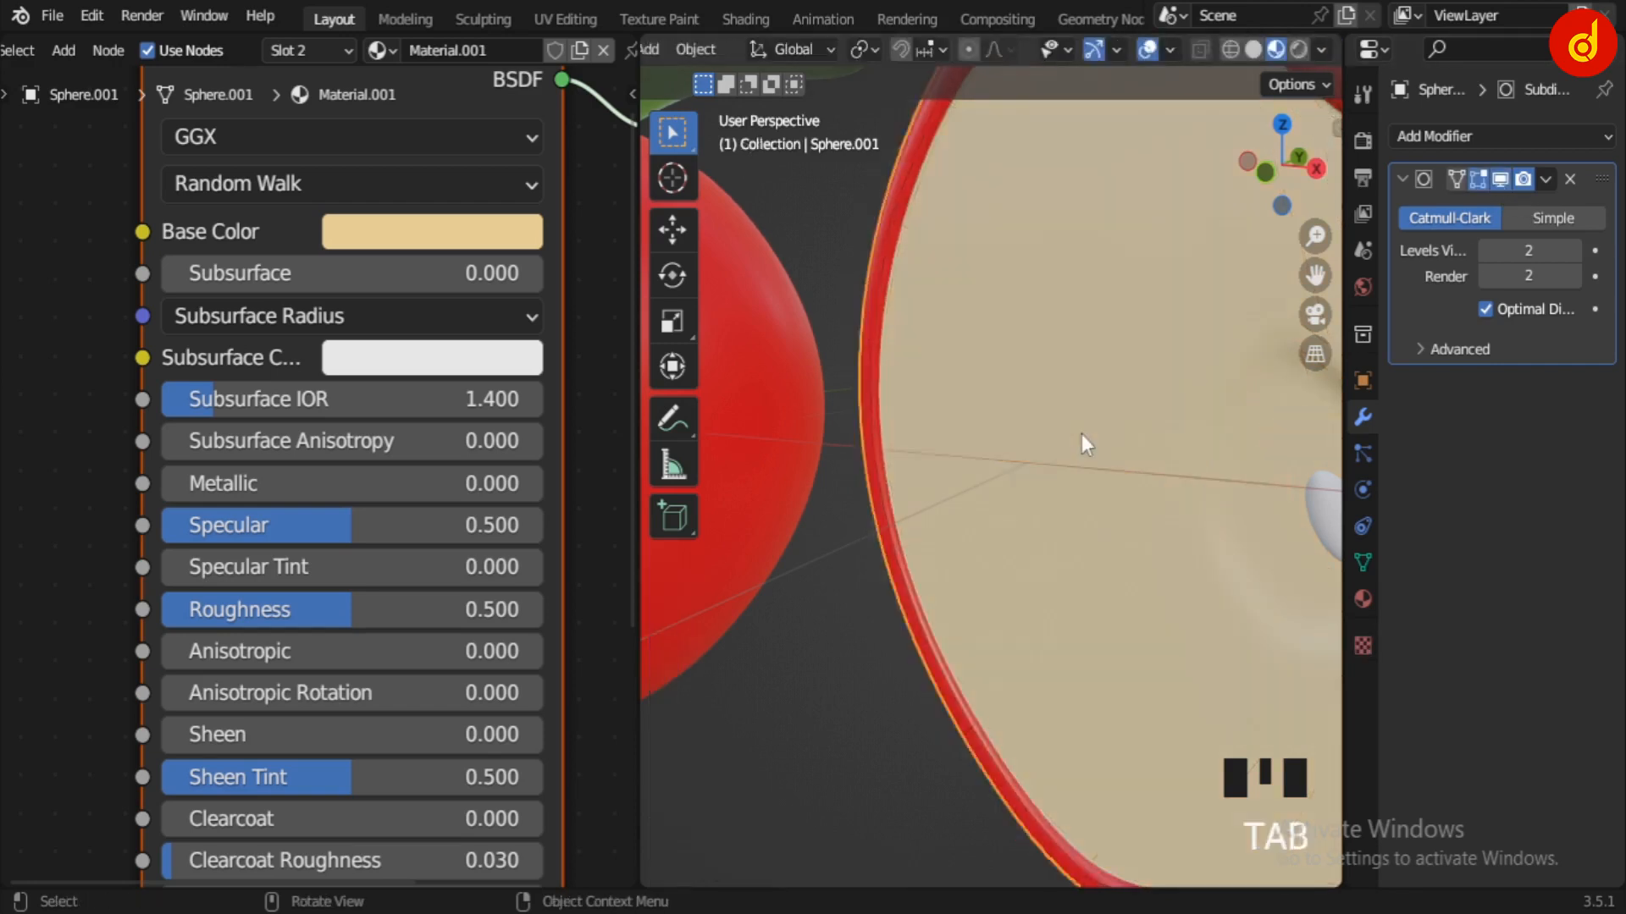
# Step: Give the seed on the +X side a new brown material with hue 0.067, saturation 0.898 and value 0.140
pyautogui.scroll(-4, 1081, 434)
pyautogui.click(1097, 662)
pyautogui.moveTo(1097, 662); pyautogui.dragTo(1014, 654, button='middle')
pyautogui.scroll(2, 1114, 414)
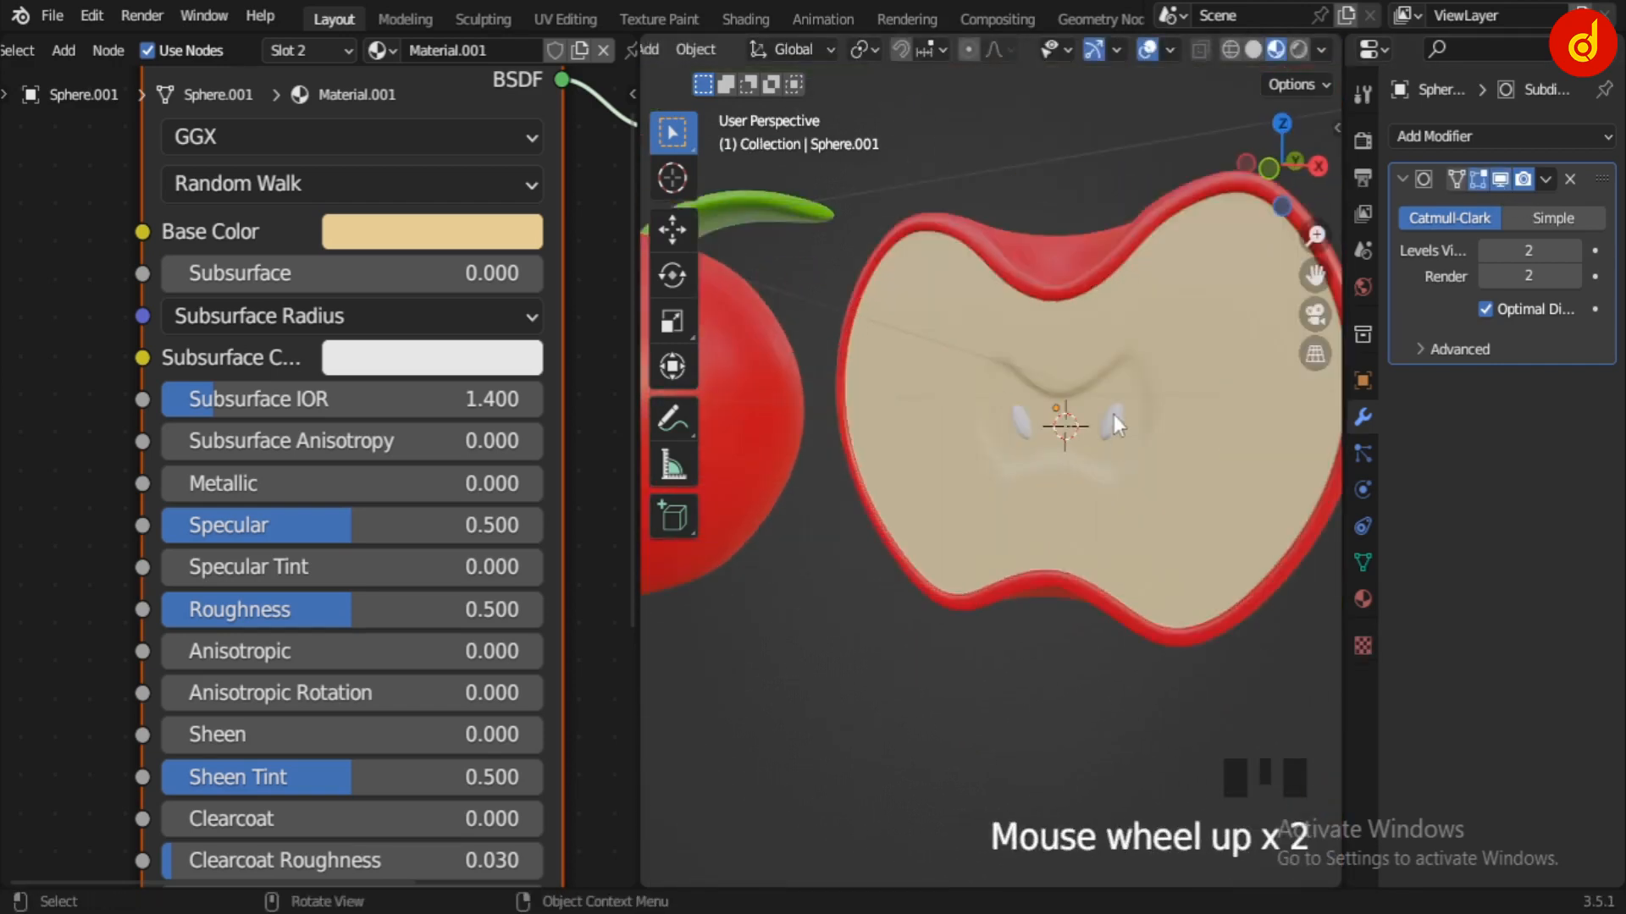
pyautogui.click(1115, 414)
pyautogui.click(332, 49)
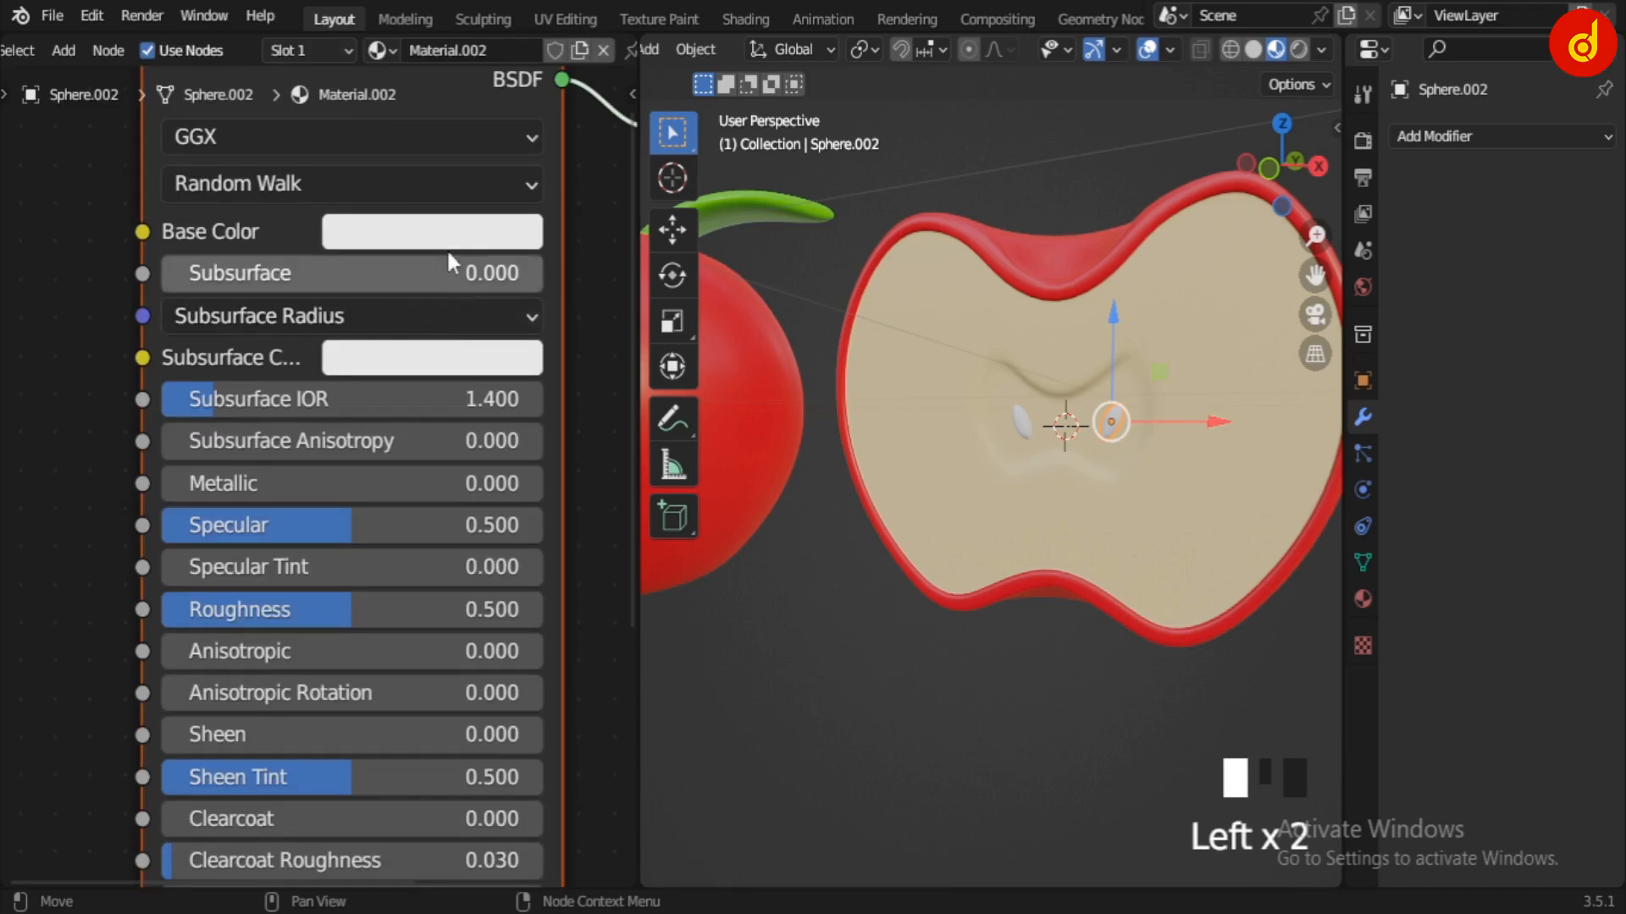
pyautogui.click(449, 243)
pyautogui.moveTo(439, 435); pyautogui.dragTo(414, 489)
pyautogui.moveTo(626, 419); pyautogui.dragTo(625, 513)
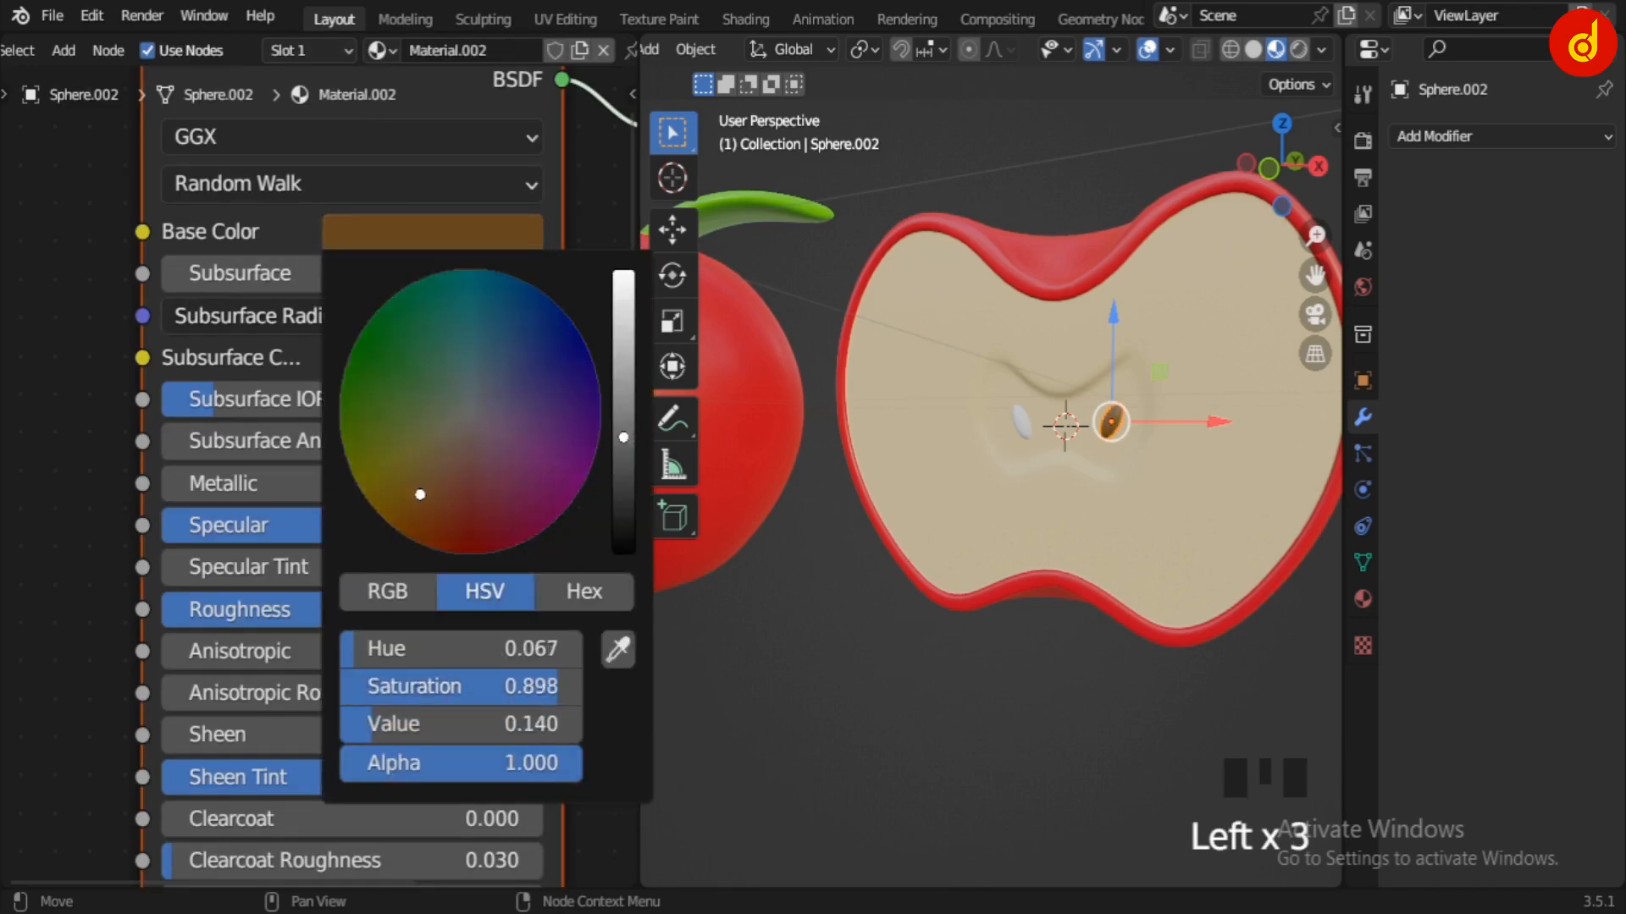
# Step: Assign the brown Material.002 to the other seed
pyautogui.press('KP_Decimal')
pyautogui.scroll(-4, 1201, 414)
pyautogui.scroll(-5, 845, 347)
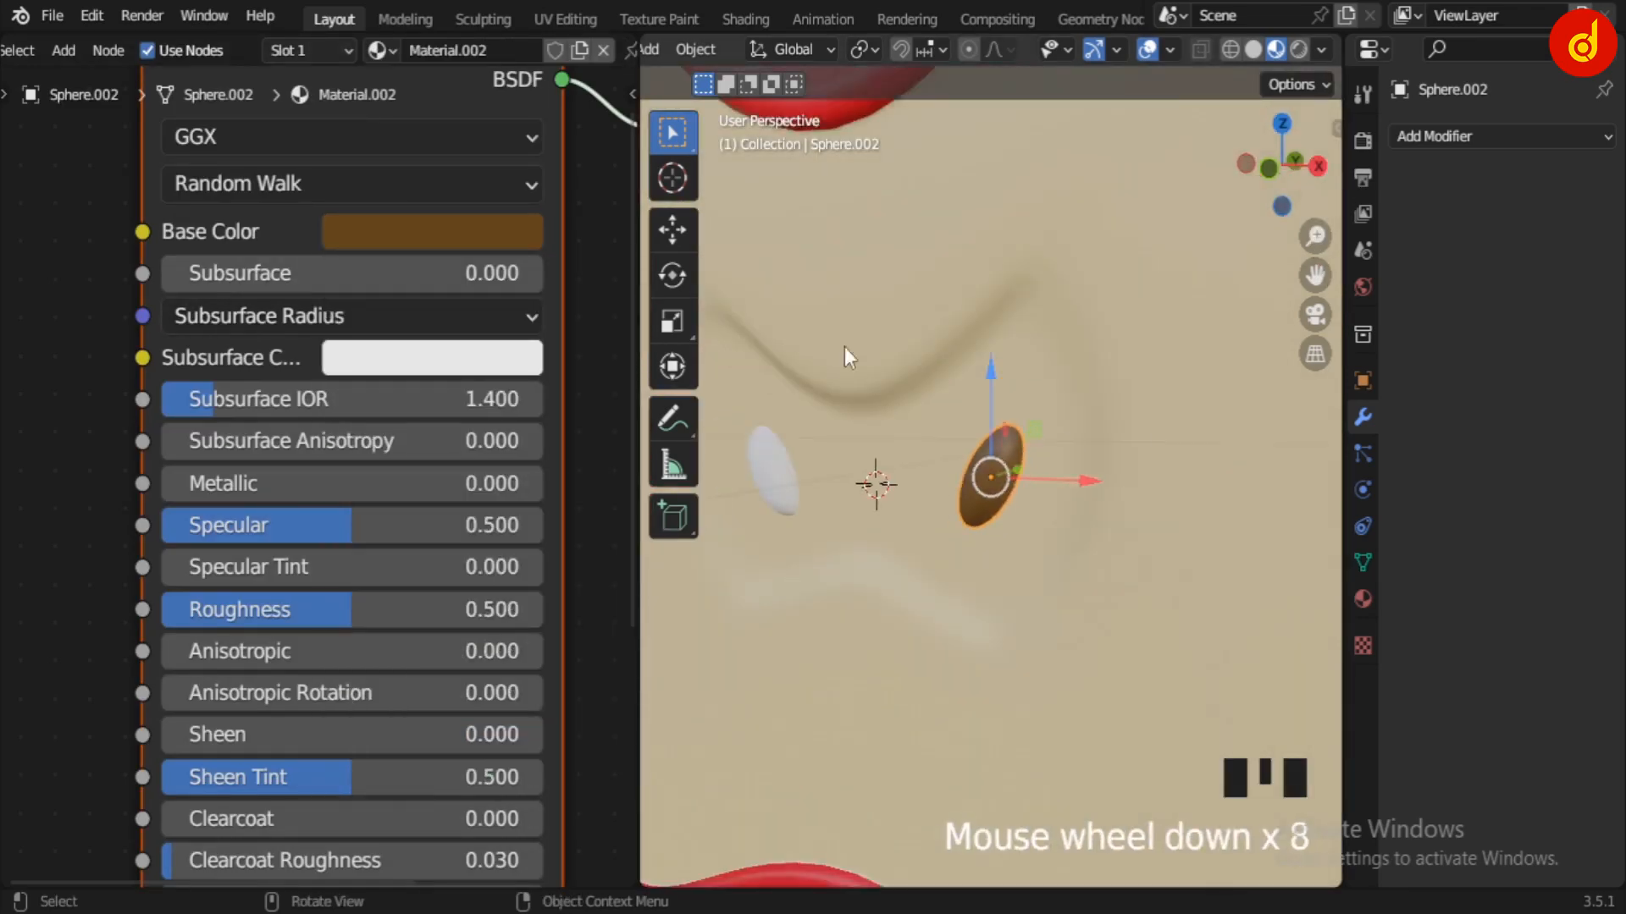
pyautogui.click(809, 472)
pyautogui.click(267, 50)
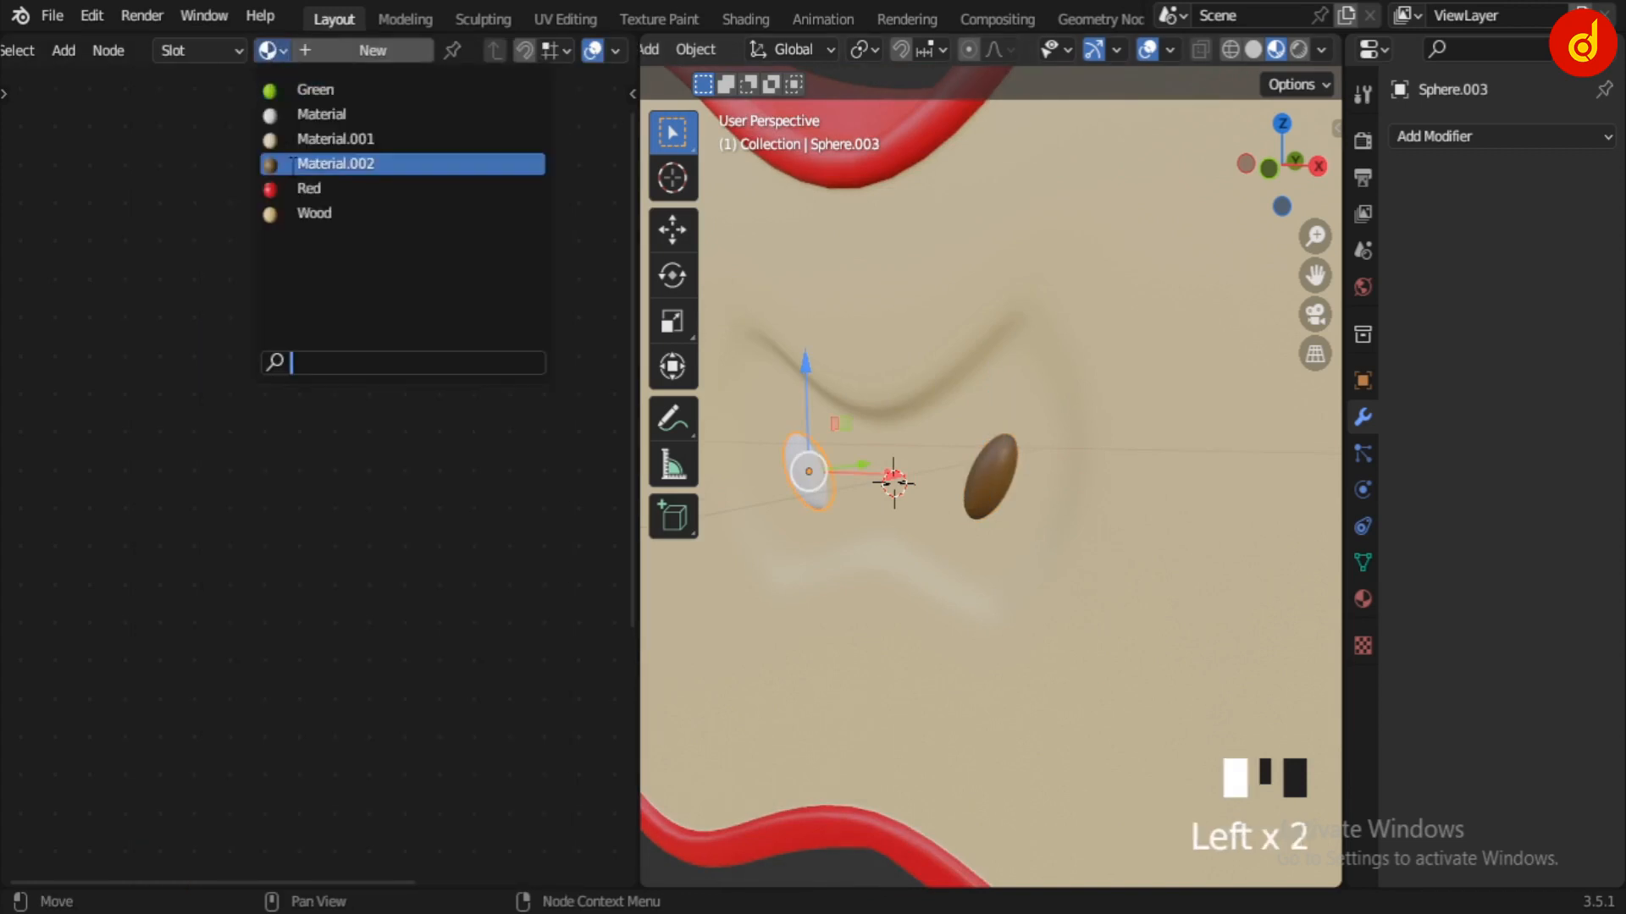
pyautogui.click(335, 164)
# Step: Set the roughness of the halved apple's cream-colored Material.001 to 0.295
pyautogui.scroll(-7, 950, 483)
pyautogui.click(1077, 484)
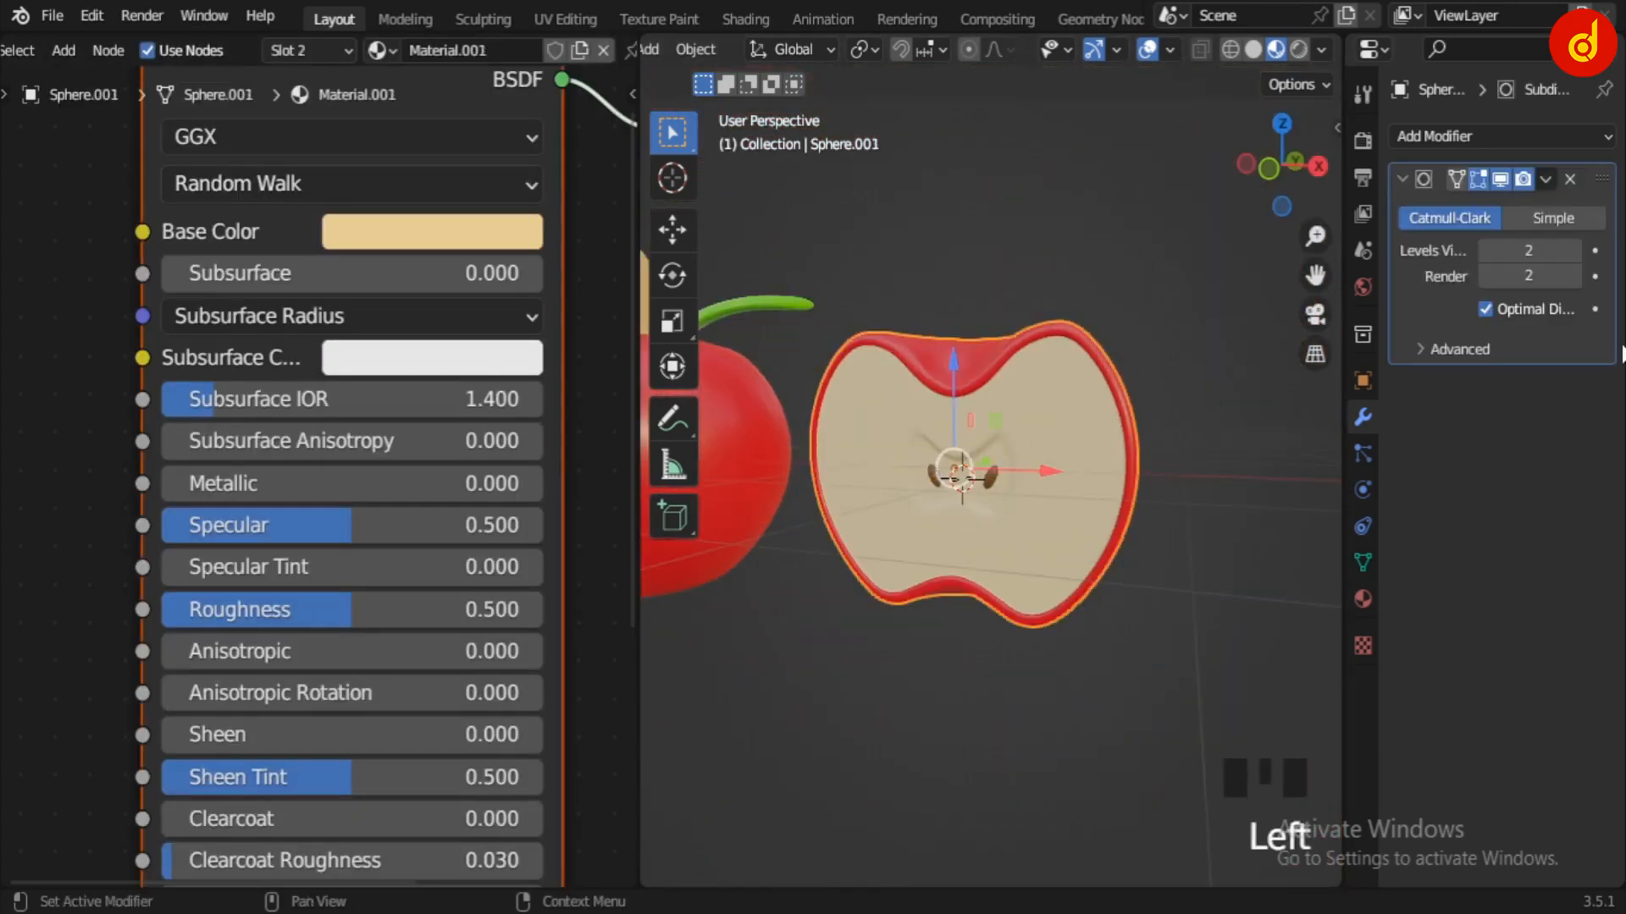
pyautogui.moveTo(393, 610); pyautogui.dragTo(535, 616)
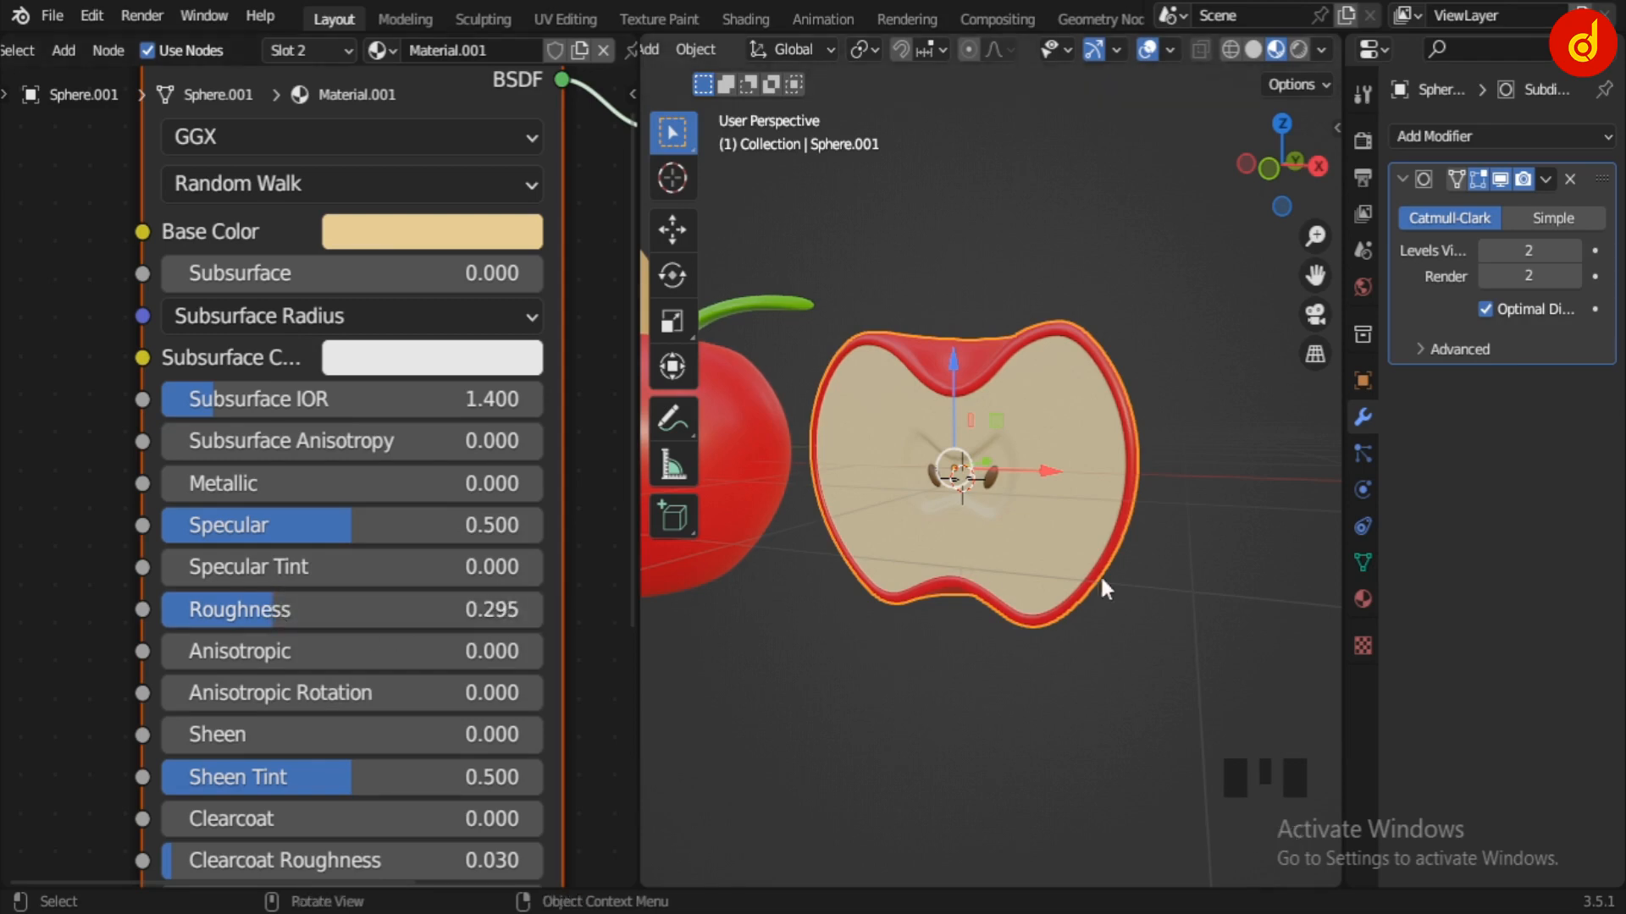
# Step: Try a roughness of about 0.83 on the stem's Wood material, and undo it
pyautogui.moveTo(1100, 575); pyautogui.dragTo(782, 344, button='middle')
pyautogui.scroll(2, 1021, 485)
pyautogui.click(728, 282)
pyautogui.keyDown('shift'); pyautogui.moveTo(728, 282); pyautogui.dragTo(1096, 504, button='middle'); pyautogui.keyUp('shift')
pyautogui.moveTo(319, 609); pyautogui.dragTo(446, 611)
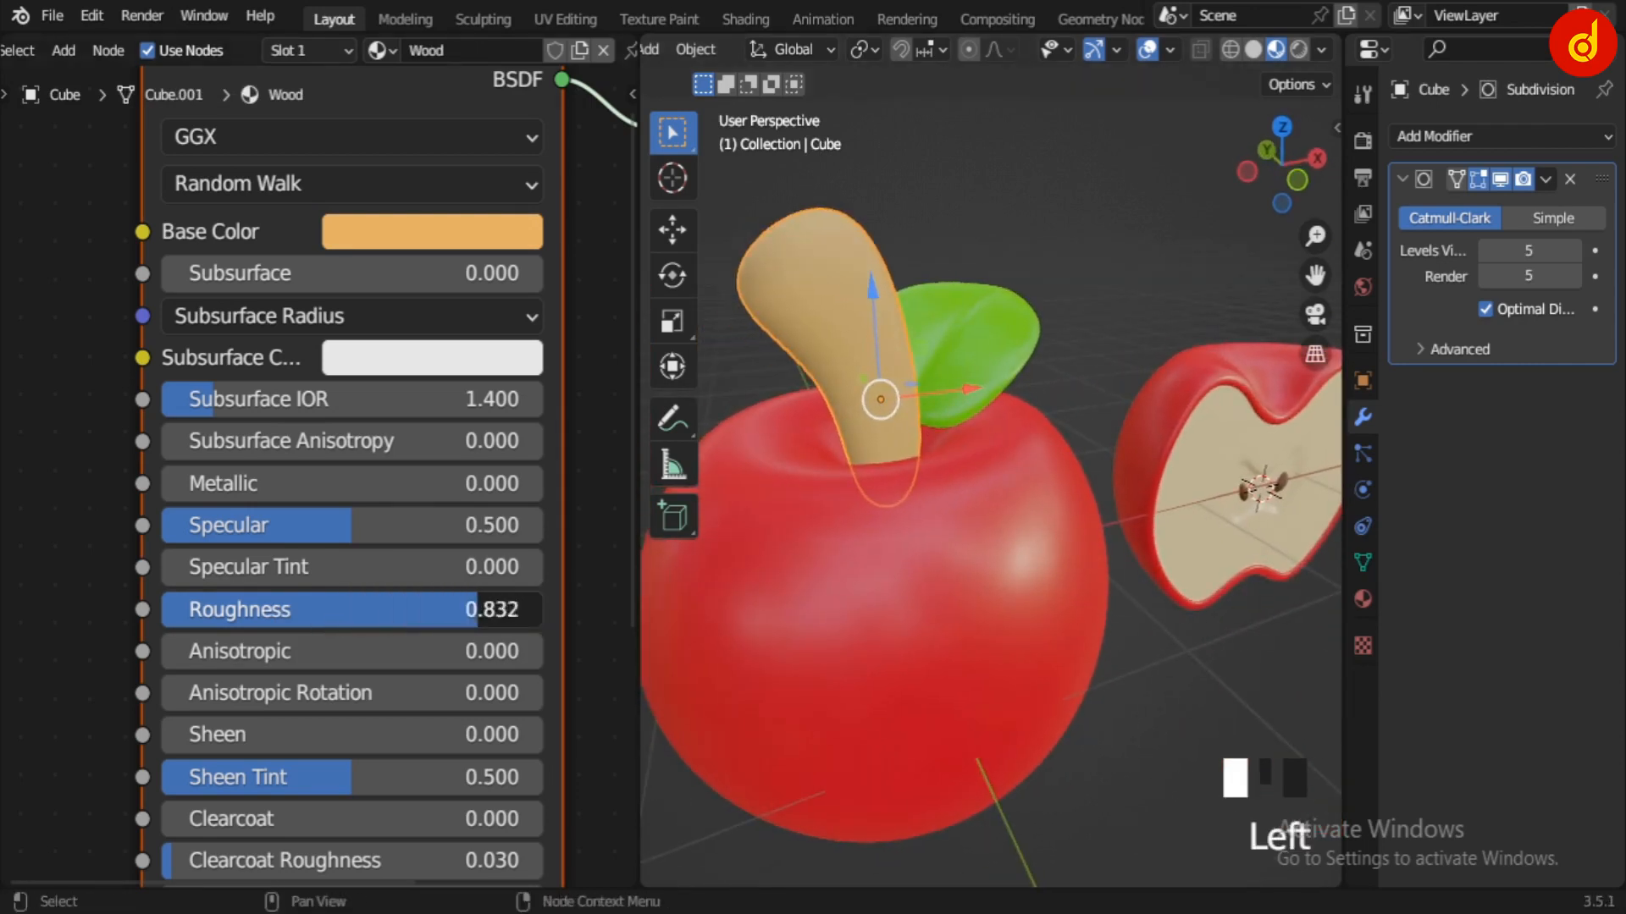
pyautogui.hotkey('ctrl', 'z')
# Step: Add a Noise Texture node to the whole apple's Red material, placed ahead of the Principled BSDF
pyautogui.click(962, 638)
pyautogui.scroll(-2, 159, 385)
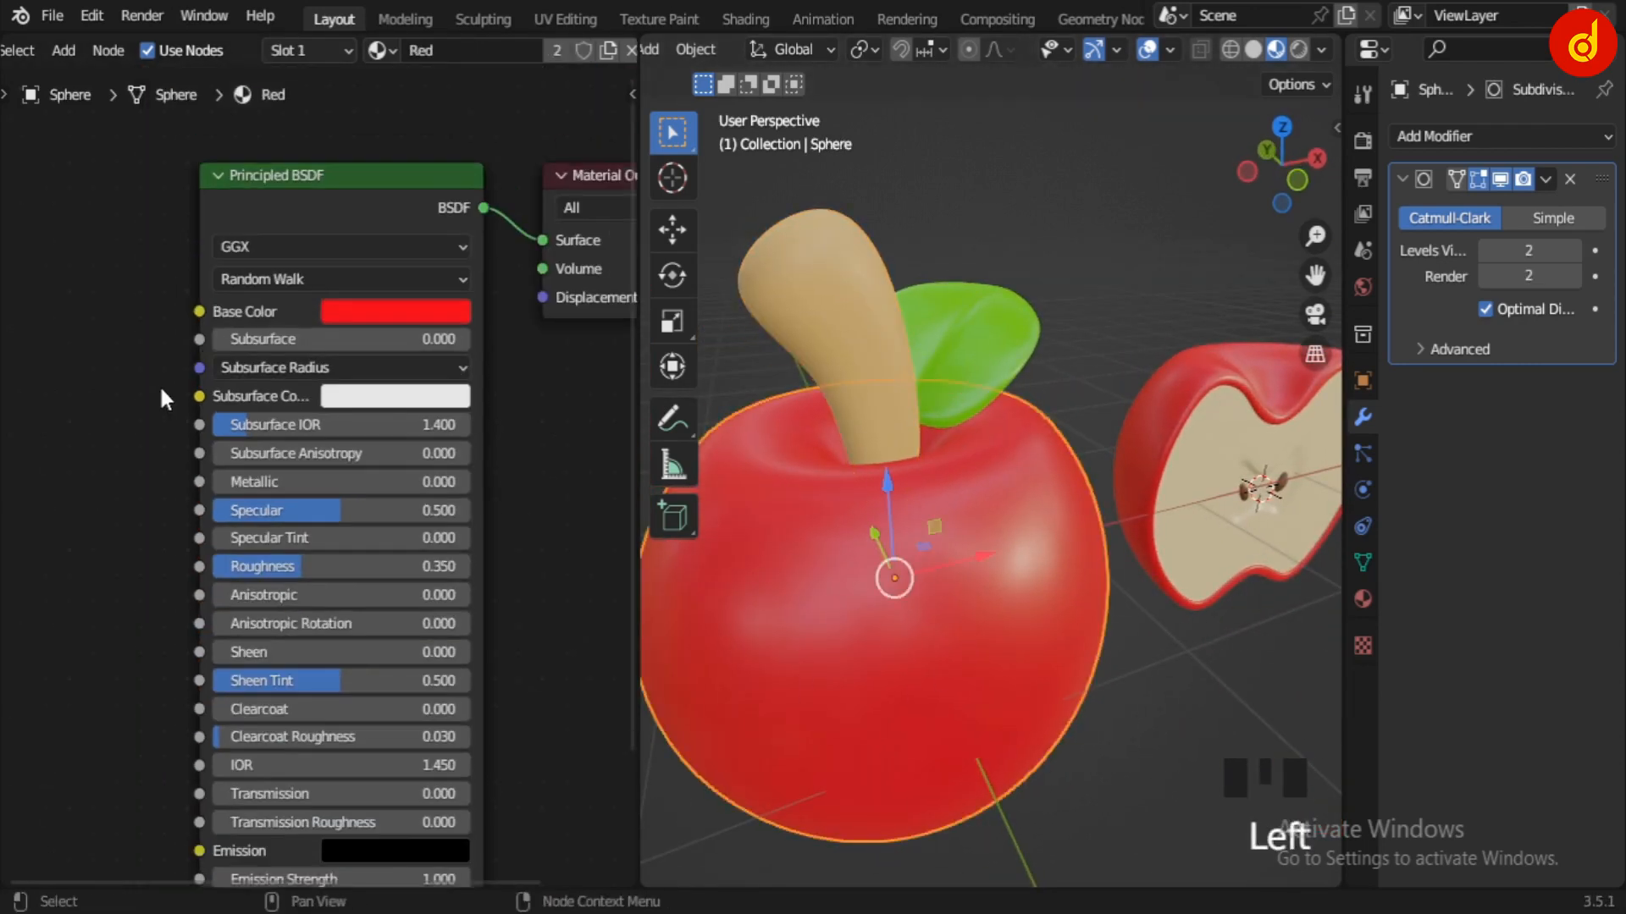
pyautogui.moveTo(159, 384); pyautogui.dragTo(237, 398, button='middle')
pyautogui.hotkey('shift', 'a')
pyautogui.click(169, 394)
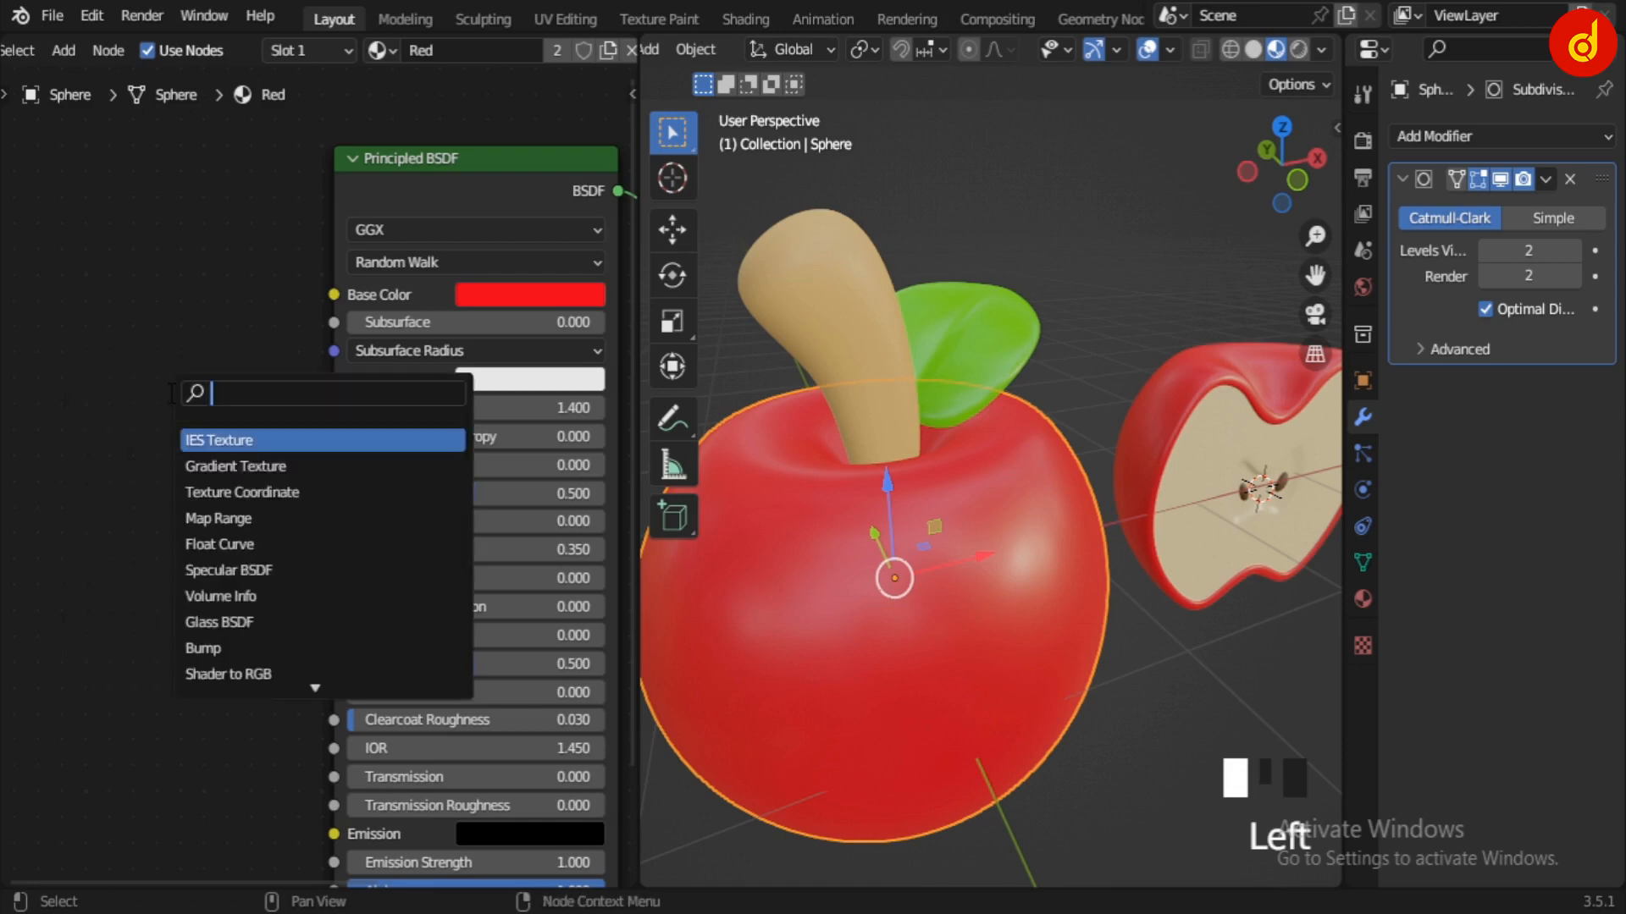
pyautogui.write('noise')
pyautogui.press('Return')
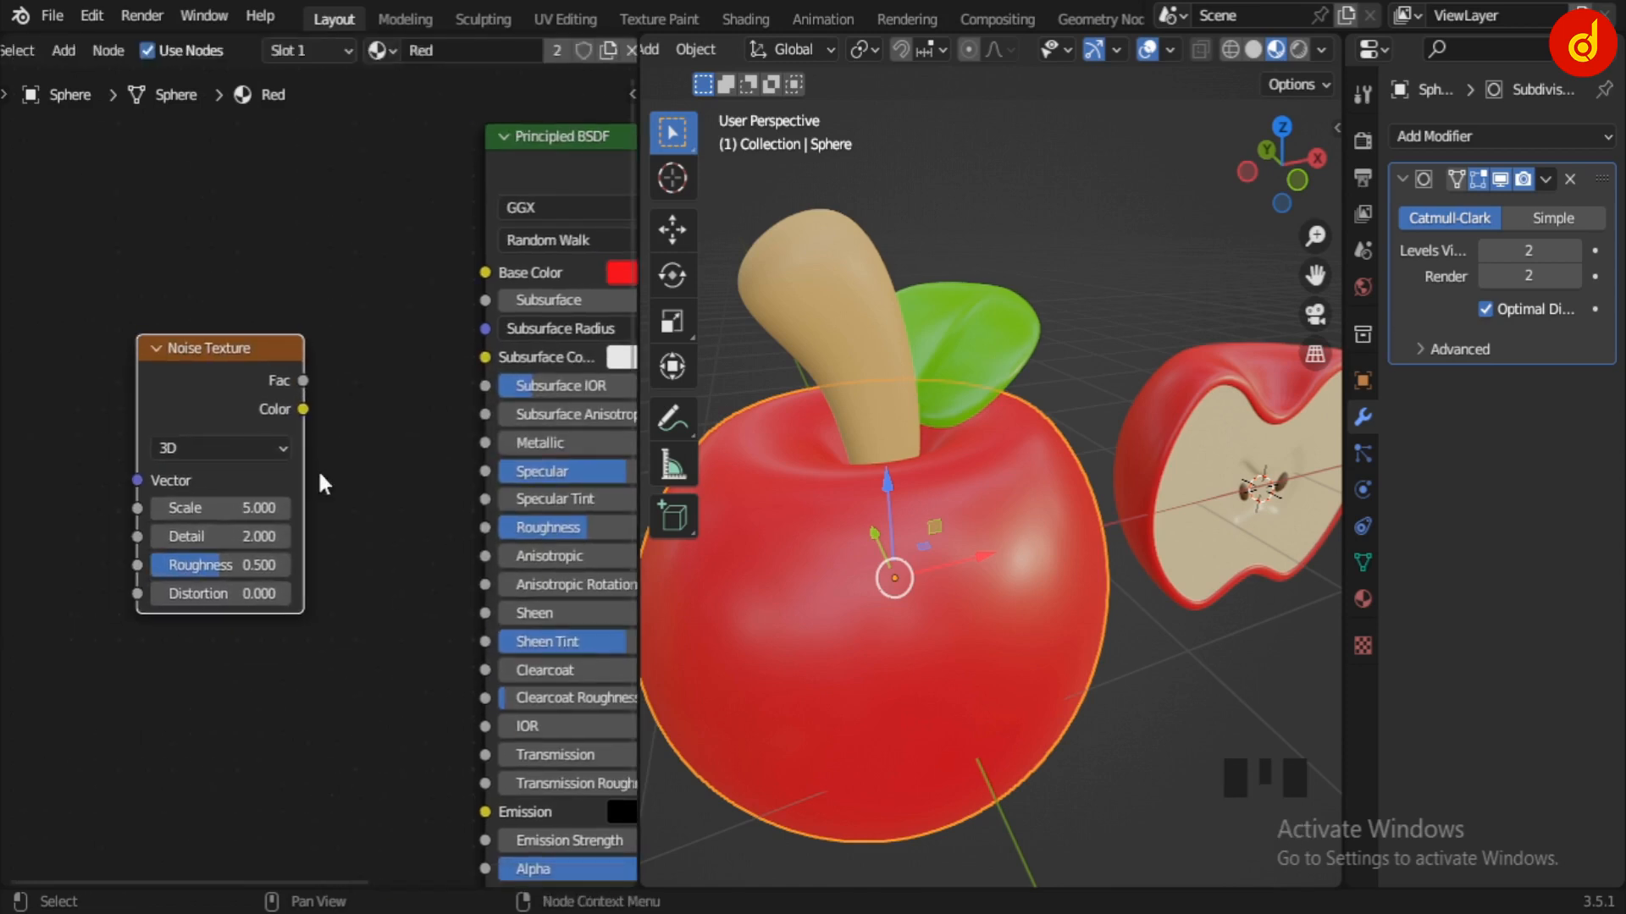
pyautogui.click(255, 372)
pyautogui.click(311, 404)
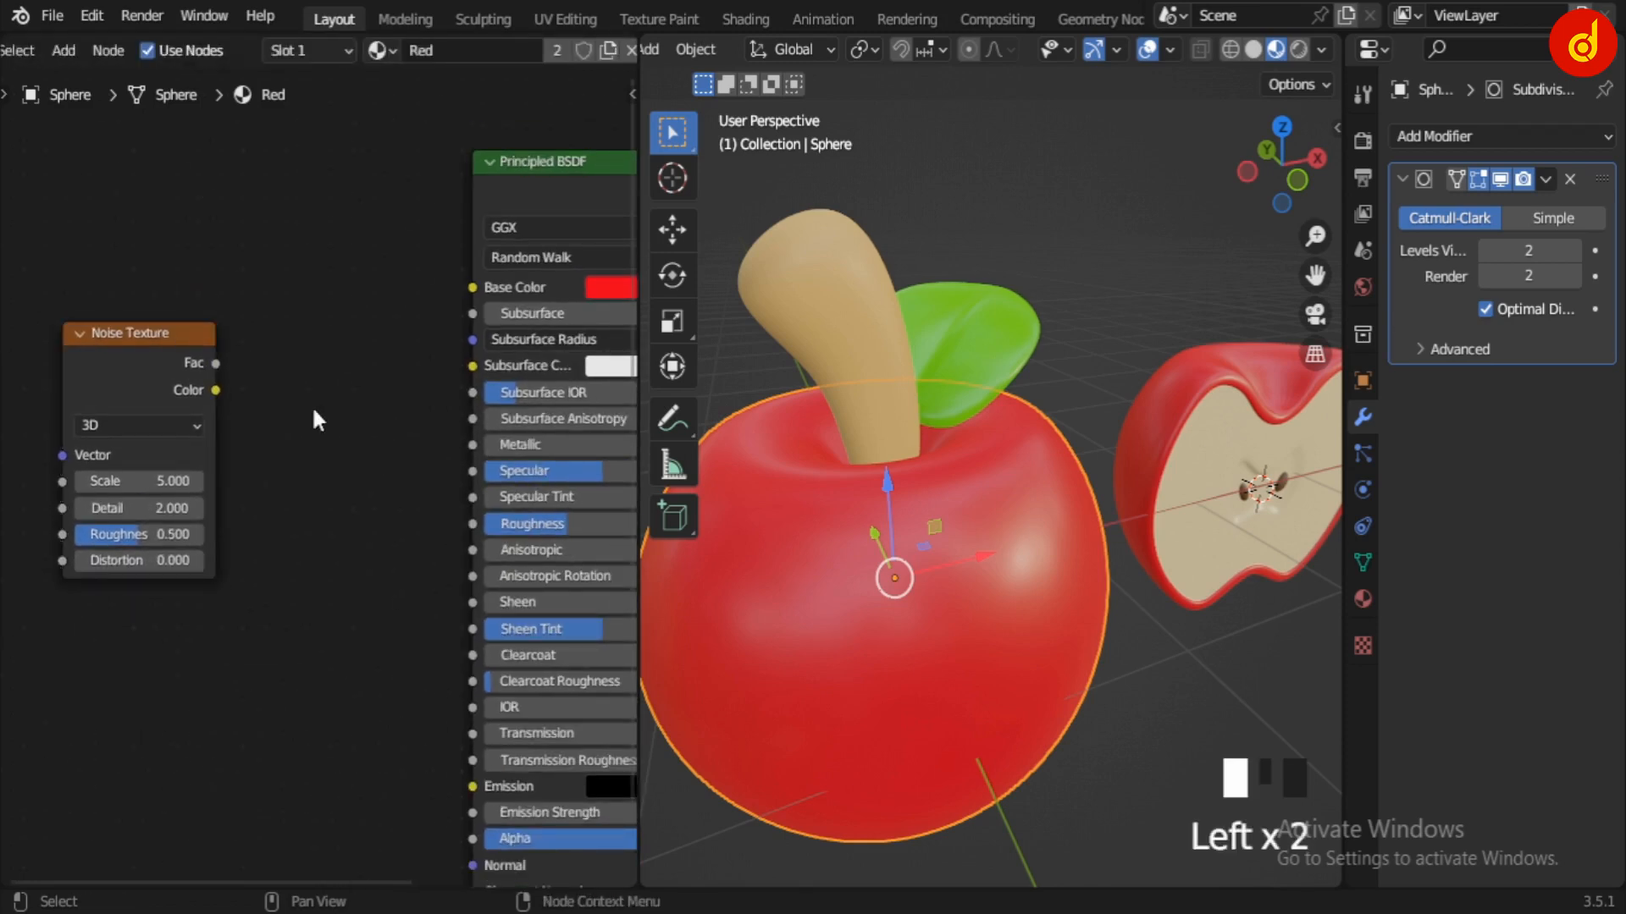
# Step: Preview the Noise Texture directly on the apple and set its scale to 3.6
pyautogui.keyDown('ctrl'); pyautogui.keyDown('shift'); pyautogui.click(134, 358); pyautogui.keyUp('shift'); pyautogui.keyUp('ctrl')
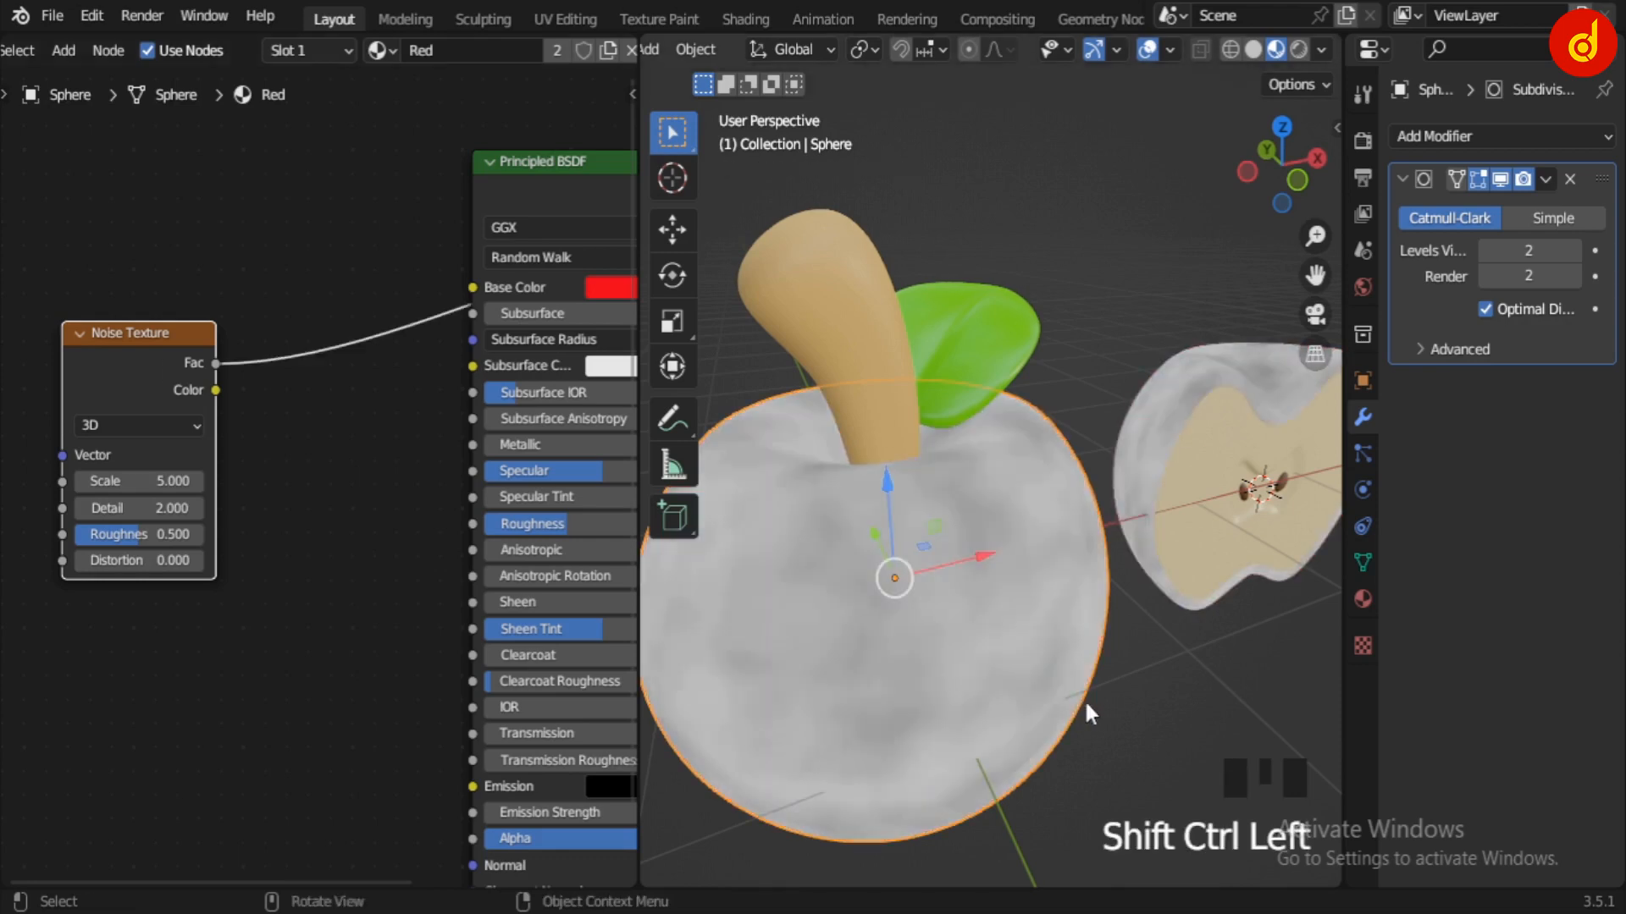
pyautogui.moveTo(1084, 699); pyautogui.dragTo(1109, 702, button='middle')
pyautogui.scroll(2, 337, 508)
pyautogui.moveTo(225, 453)
pyautogui.mouseDown()
pyautogui.moveTo(165, 453)
pyautogui.moveTo(199, 452)
pyautogui.mouseUp()
pyautogui.moveTo(1031, 611); pyautogui.dragTo(974, 593, button='middle')
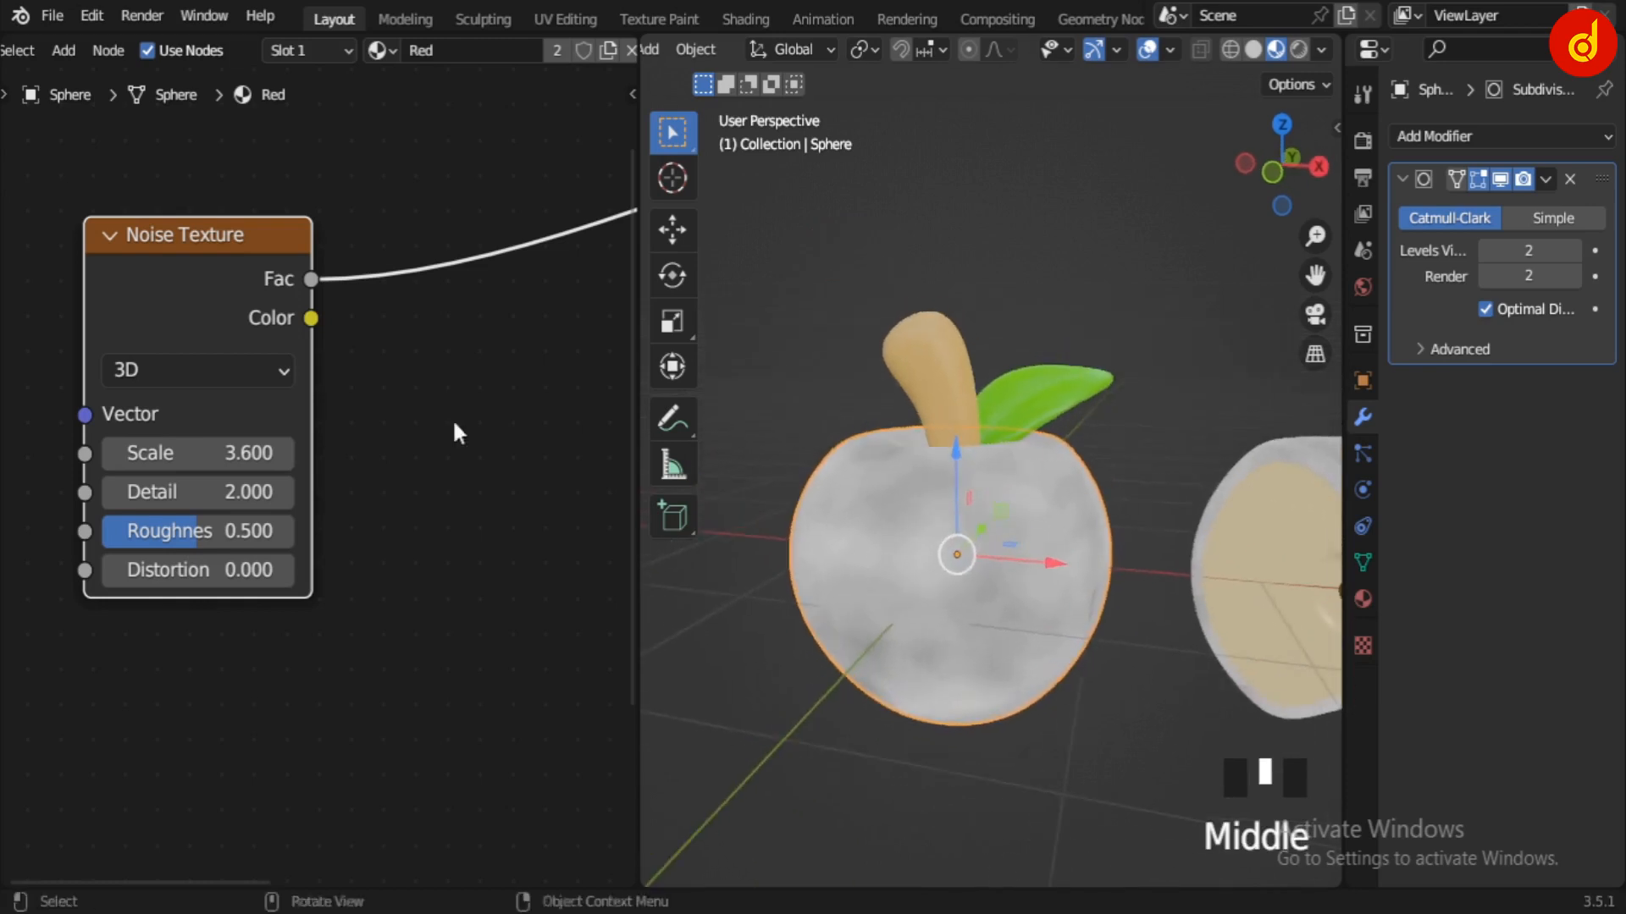
# Step: Add a ColorRamp node and insert it on the Noise Texture's Fac output link
pyautogui.hotkey('shift', 'a')
pyautogui.click(461, 320)
pyautogui.write('co')
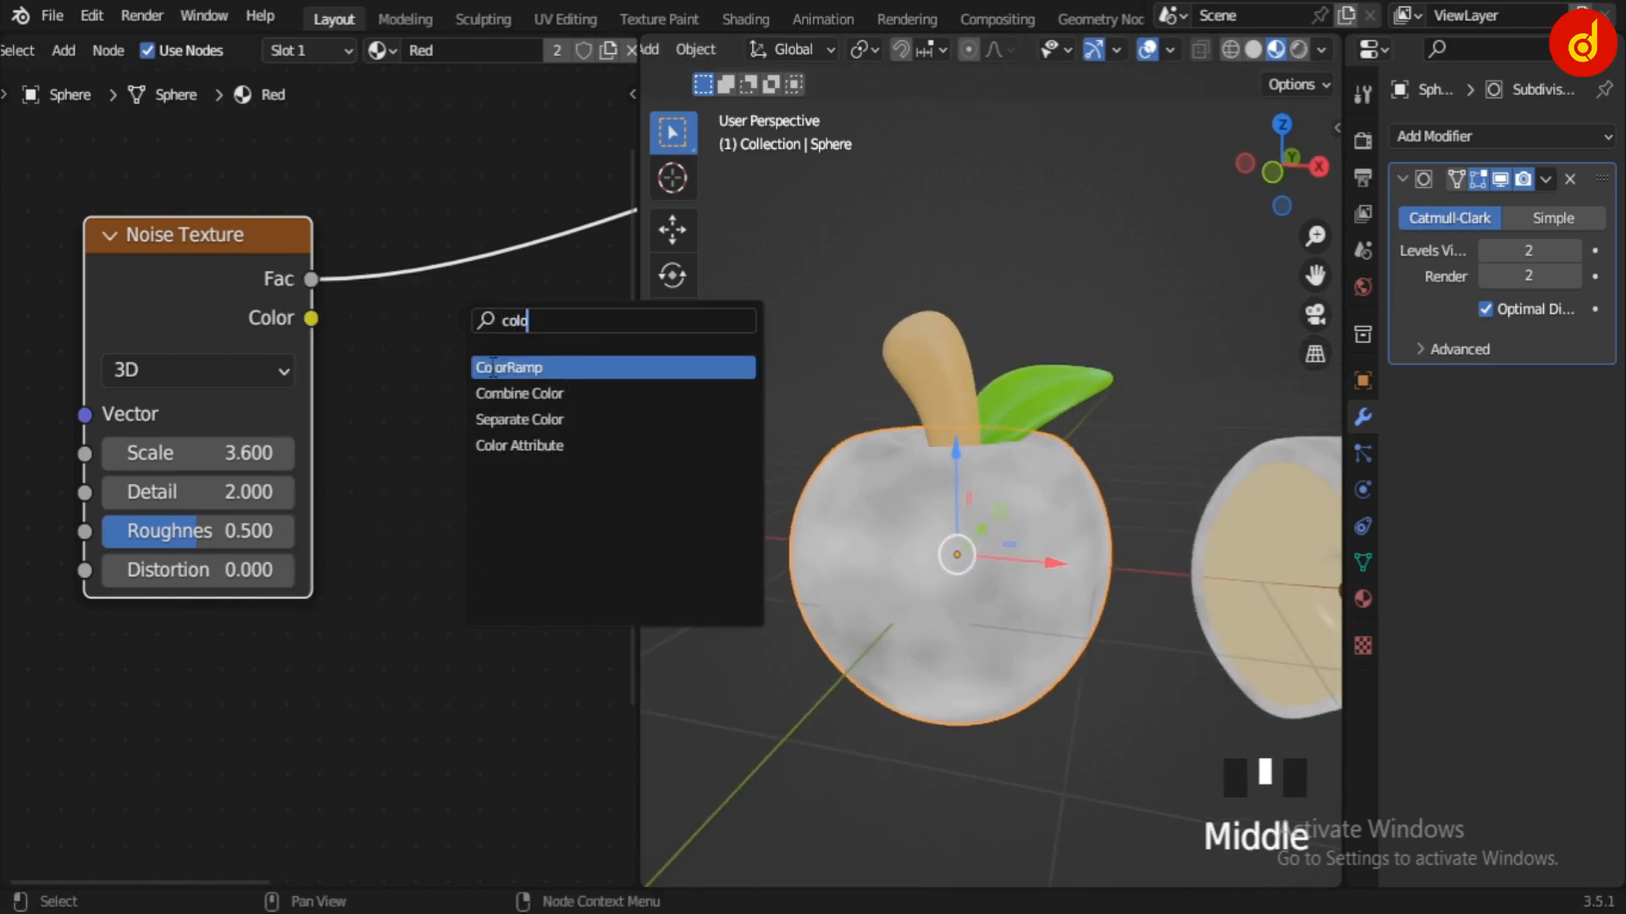
pyautogui.write('lo')
pyautogui.click(492, 366)
pyautogui.click(212, 406)
pyautogui.scroll(-8, 502, 408)
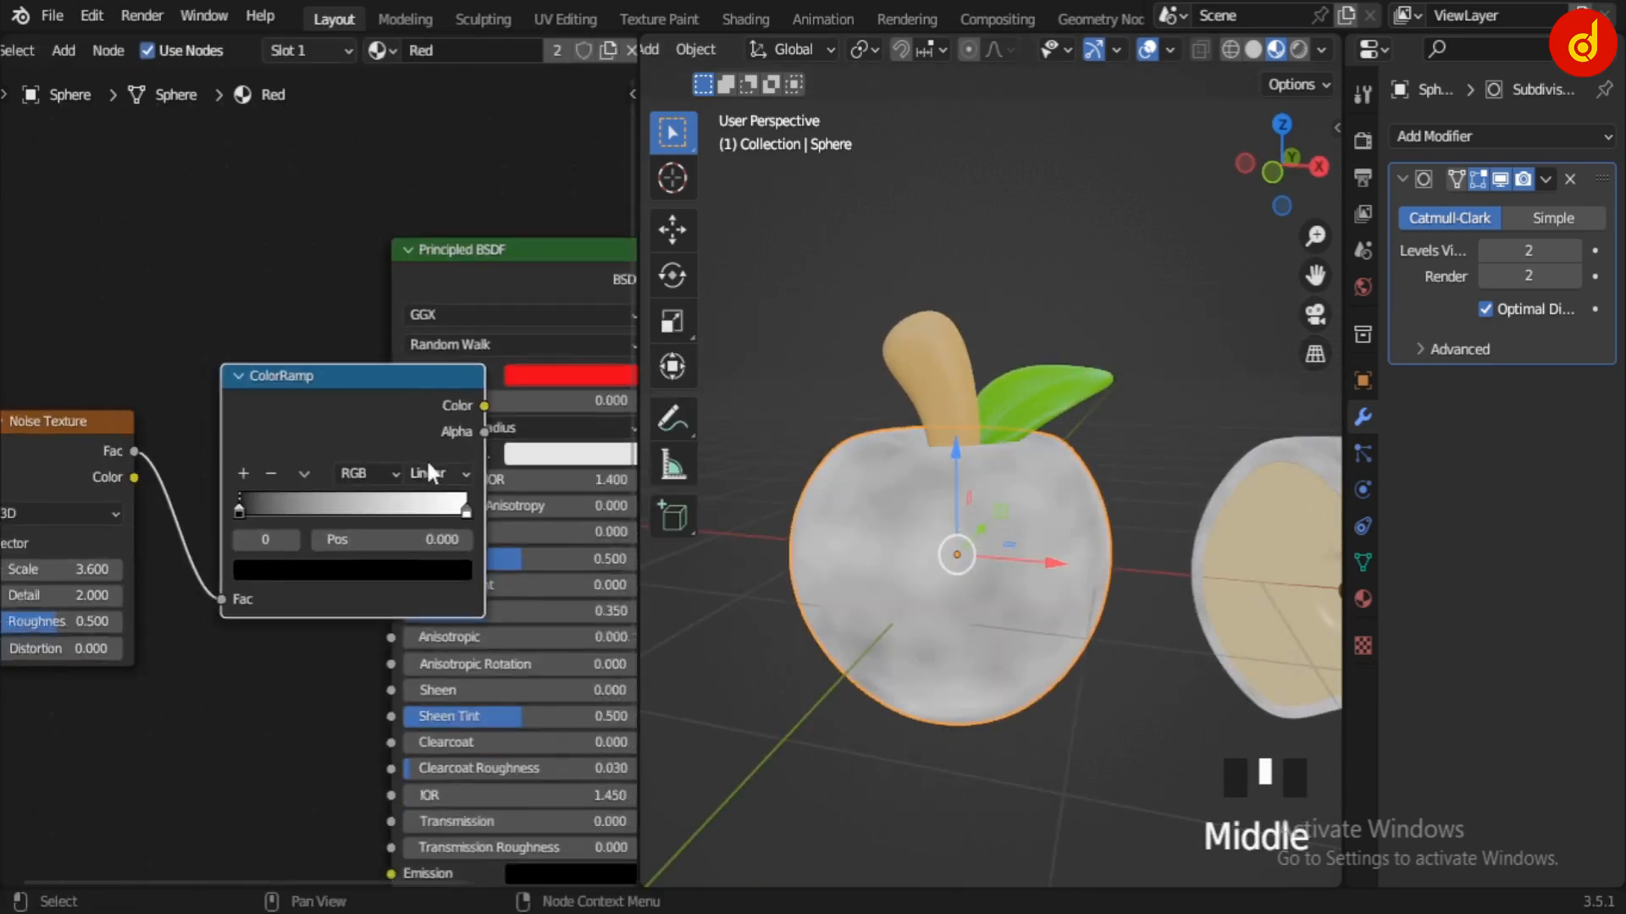
pyautogui.moveTo(338, 542); pyautogui.dragTo(312, 591)
pyautogui.click(312, 591)
# Step: Increase the ColorRamp's contrast by moving the black stop inward and the white stop to position 0.745
pyautogui.scroll(6, 331, 555)
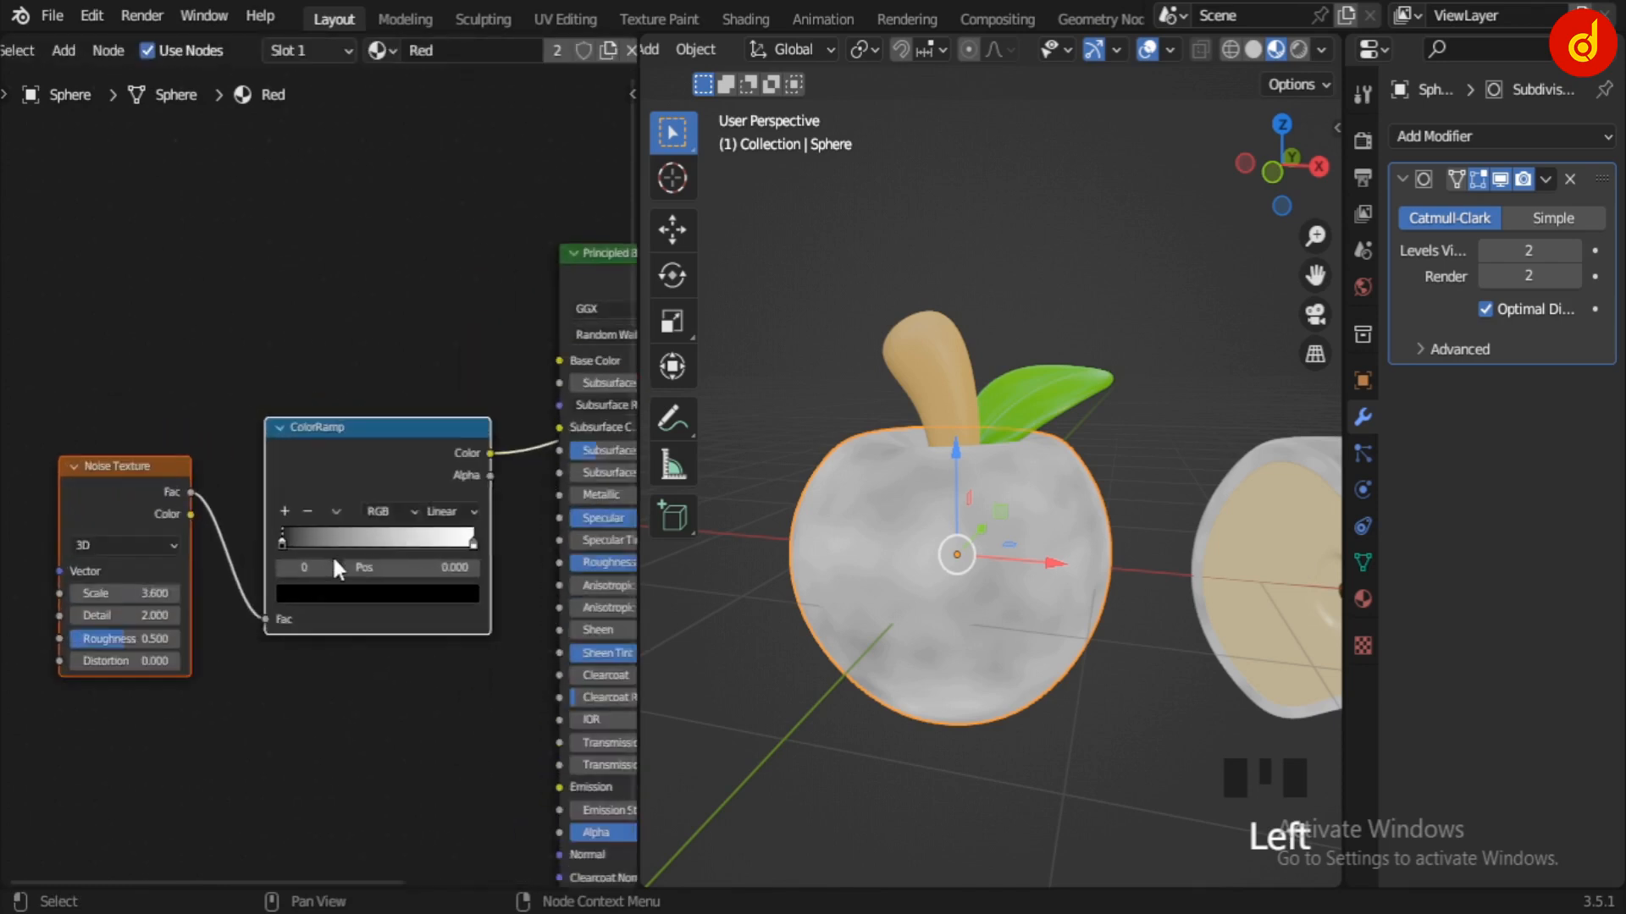
pyautogui.moveTo(146, 556); pyautogui.dragTo(265, 555)
pyautogui.moveTo(544, 556); pyautogui.dragTo(441, 566)
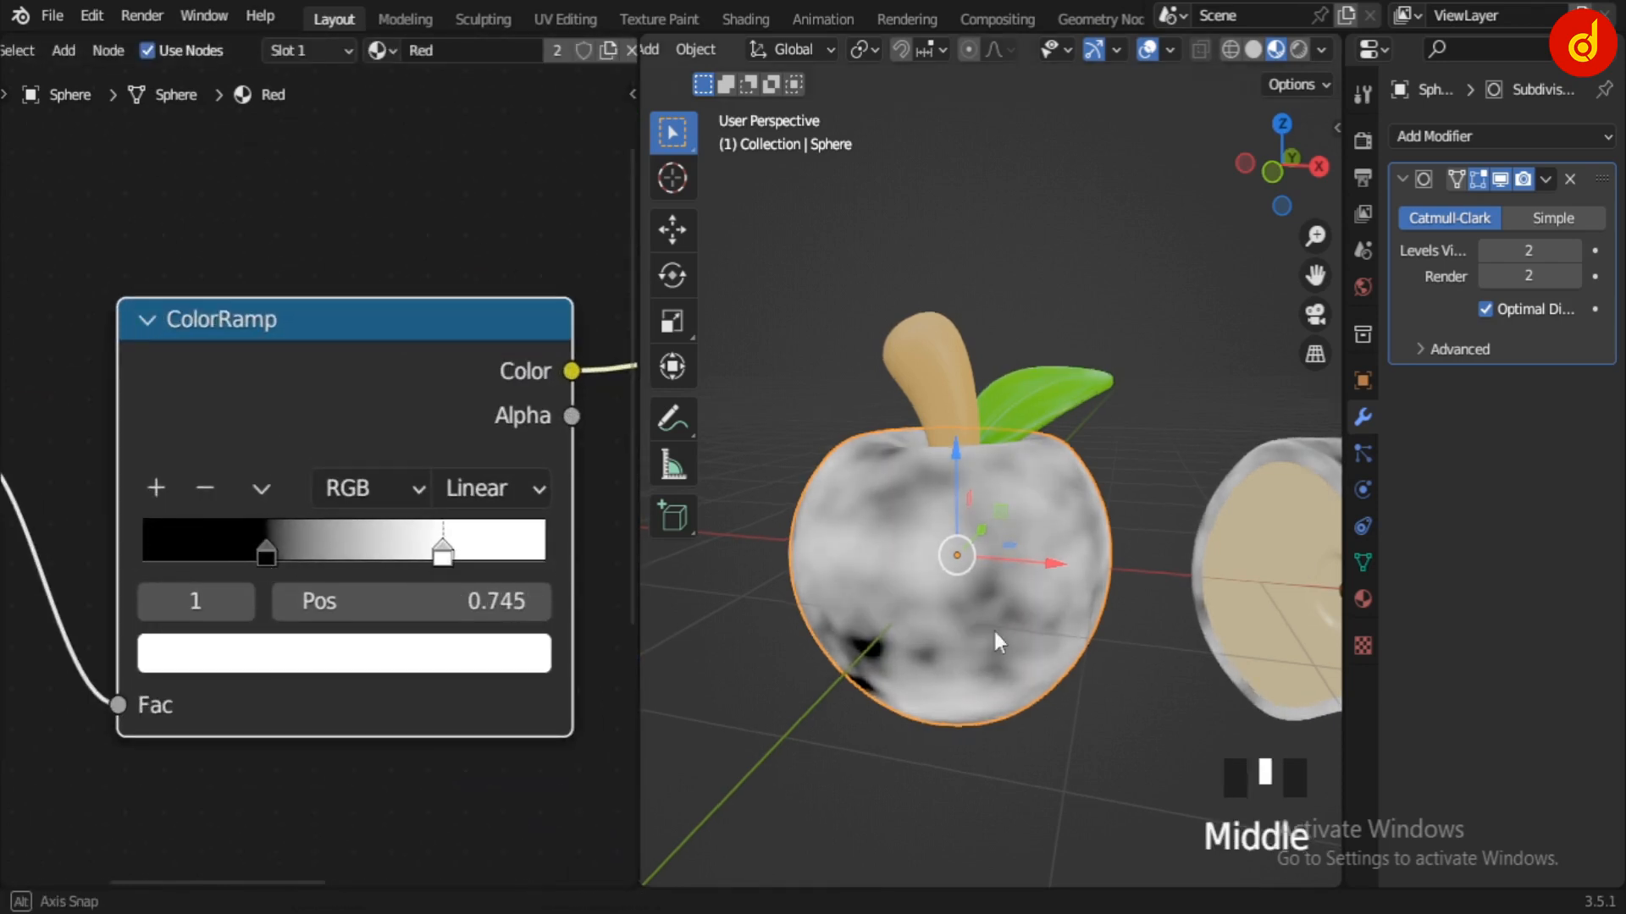
pyautogui.moveTo(995, 644); pyautogui.dragTo(921, 600, button='middle')
pyautogui.scroll(2, 921, 599)
pyautogui.scroll(-1, 278, 673)
# Step: Test different scales on the Noise Texture and settle on a scale of 1.7
pyautogui.moveTo(278, 673); pyautogui.dragTo(626, 622, button='middle')
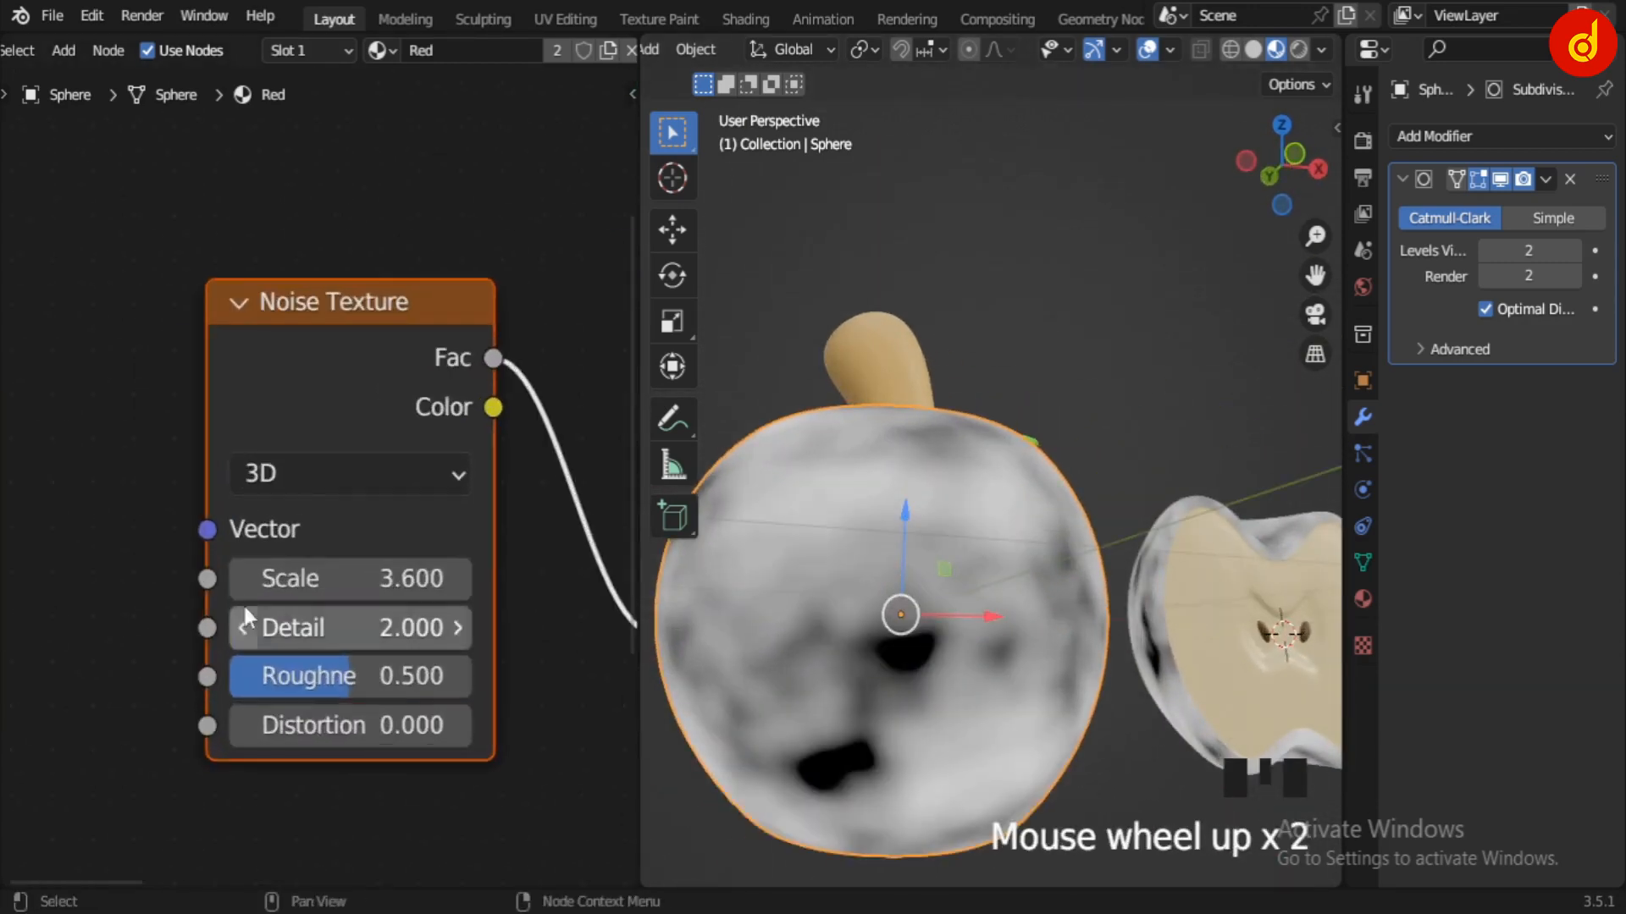
pyautogui.moveTo(356, 578); pyautogui.dragTo(237, 578)
pyautogui.moveTo(747, 649); pyautogui.dragTo(1137, 677, button='middle')
pyautogui.moveTo(350, 579); pyautogui.dragTo(476, 580)
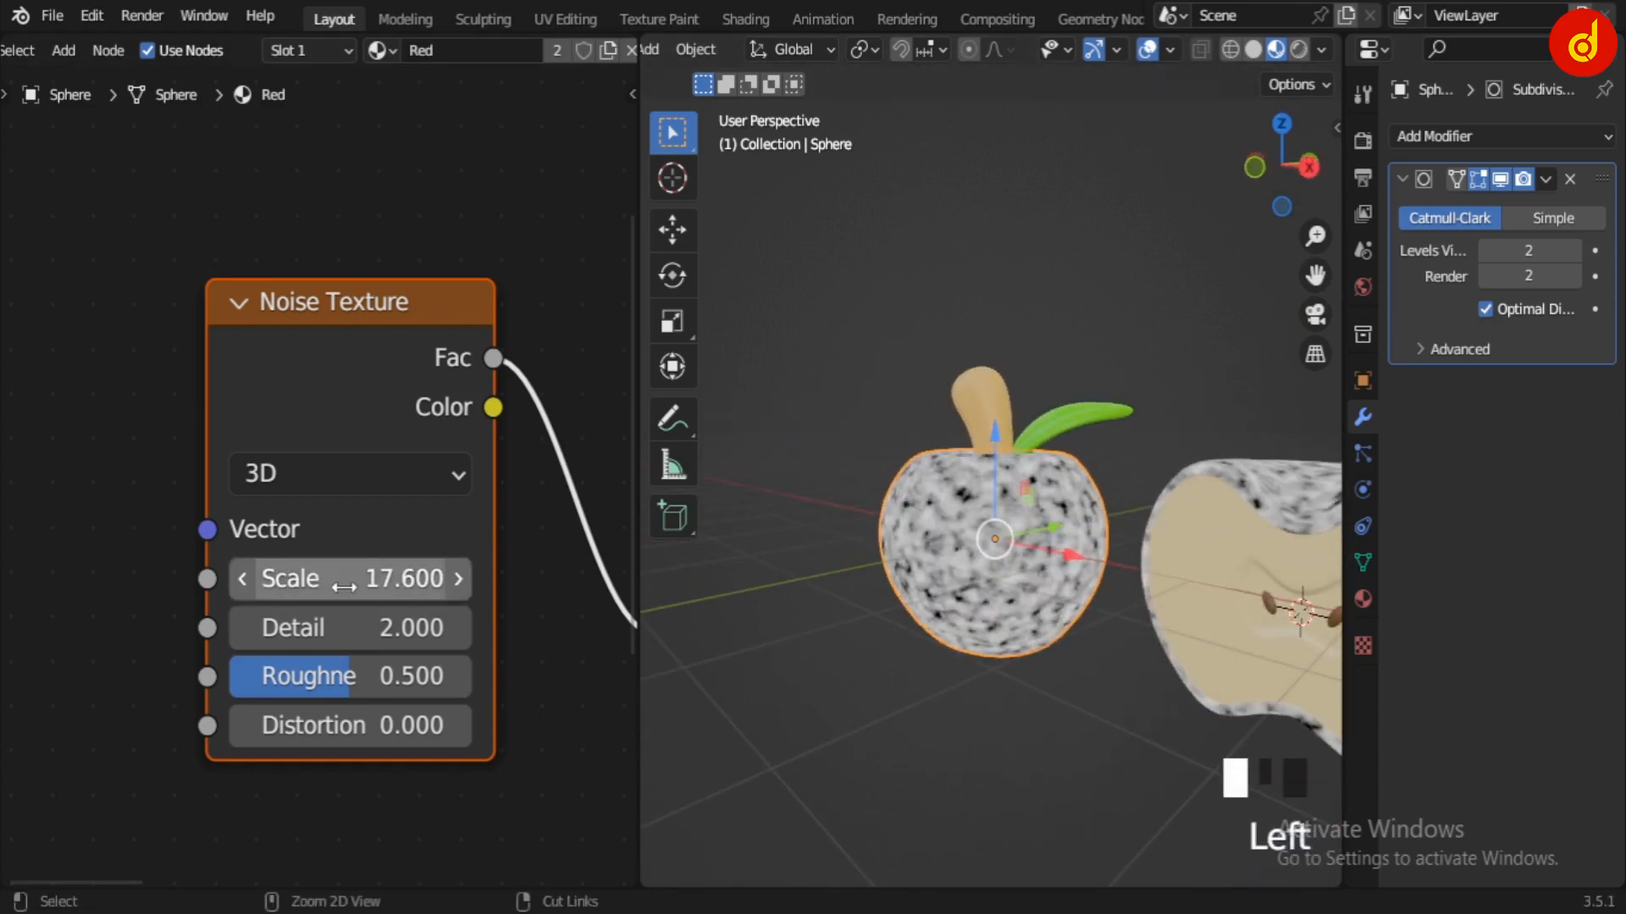
pyautogui.hotkey('ctrl', 'z')
pyautogui.click(242, 579)
pyautogui.moveTo(1016, 720); pyautogui.dragTo(1055, 677, button='middle')
pyautogui.scroll(2, 1055, 678)
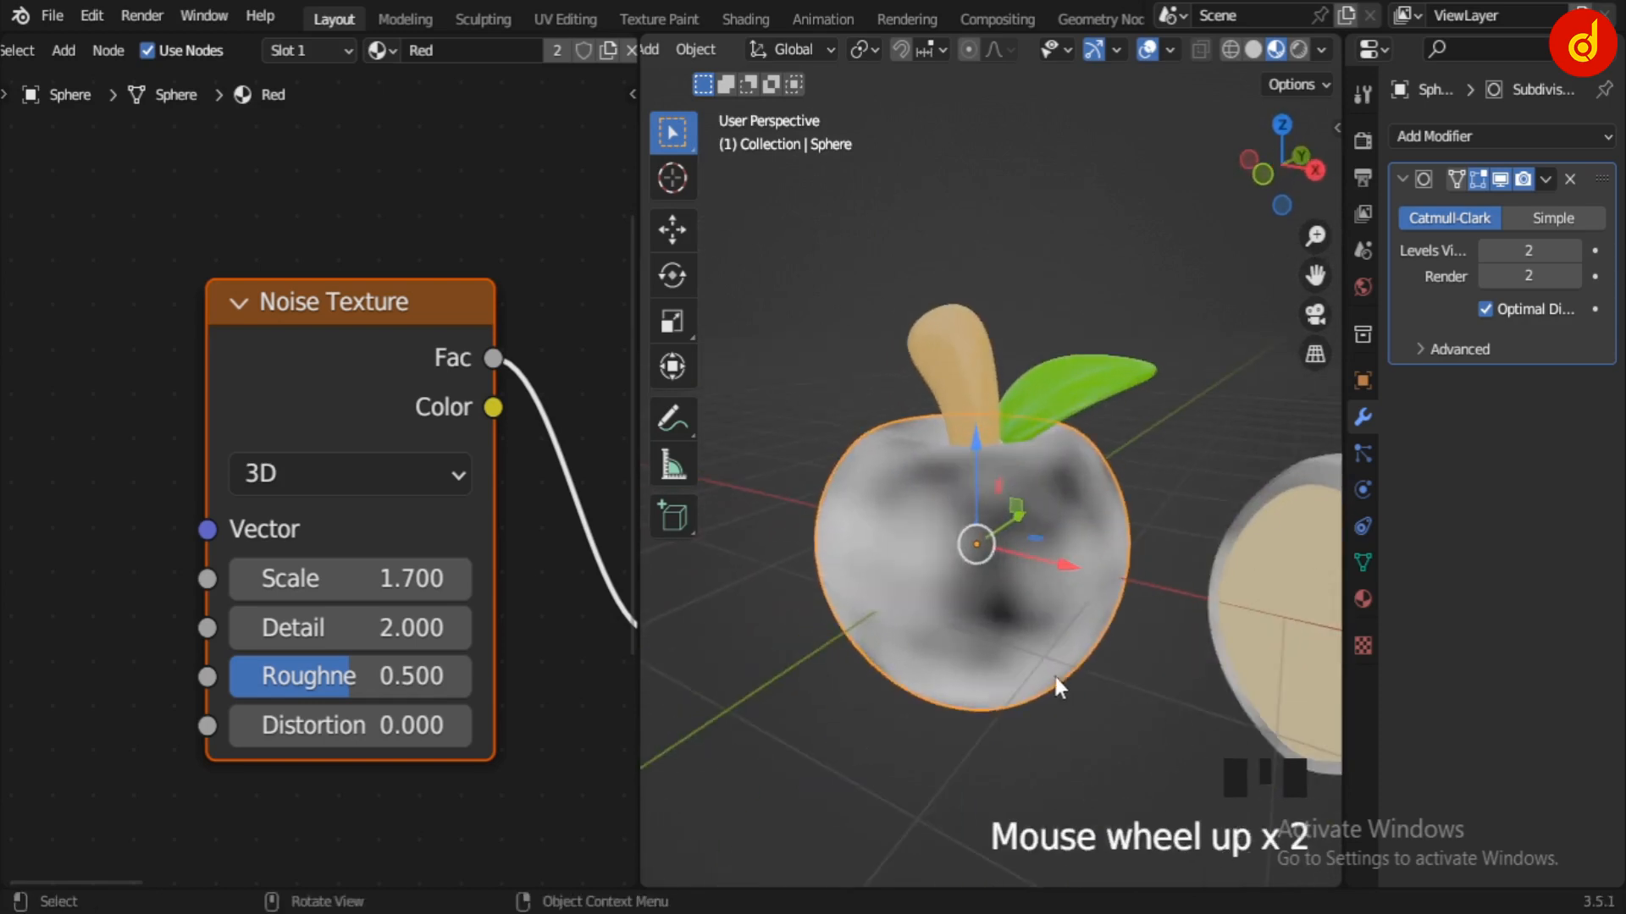
# Step: Try a Noise Texture scale of 2, and settle on a scale of 3
pyautogui.write('2')
pyautogui.click(346, 579)
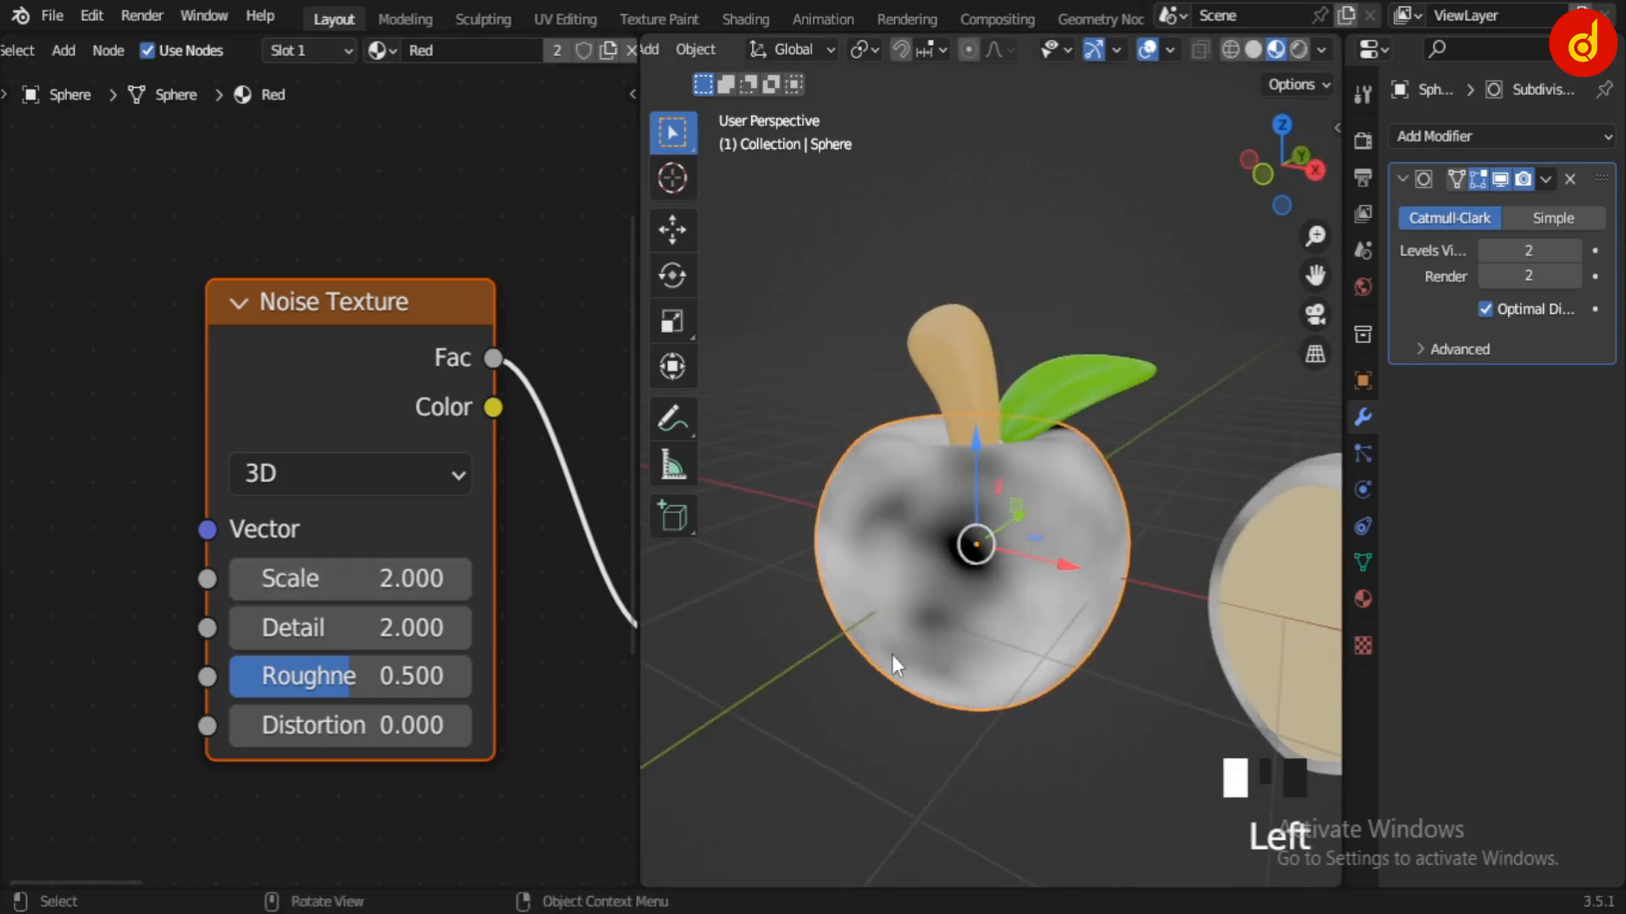
pyautogui.moveTo(892, 653); pyautogui.dragTo(974, 550, button='middle')
pyautogui.scroll(-2, 1100, 633)
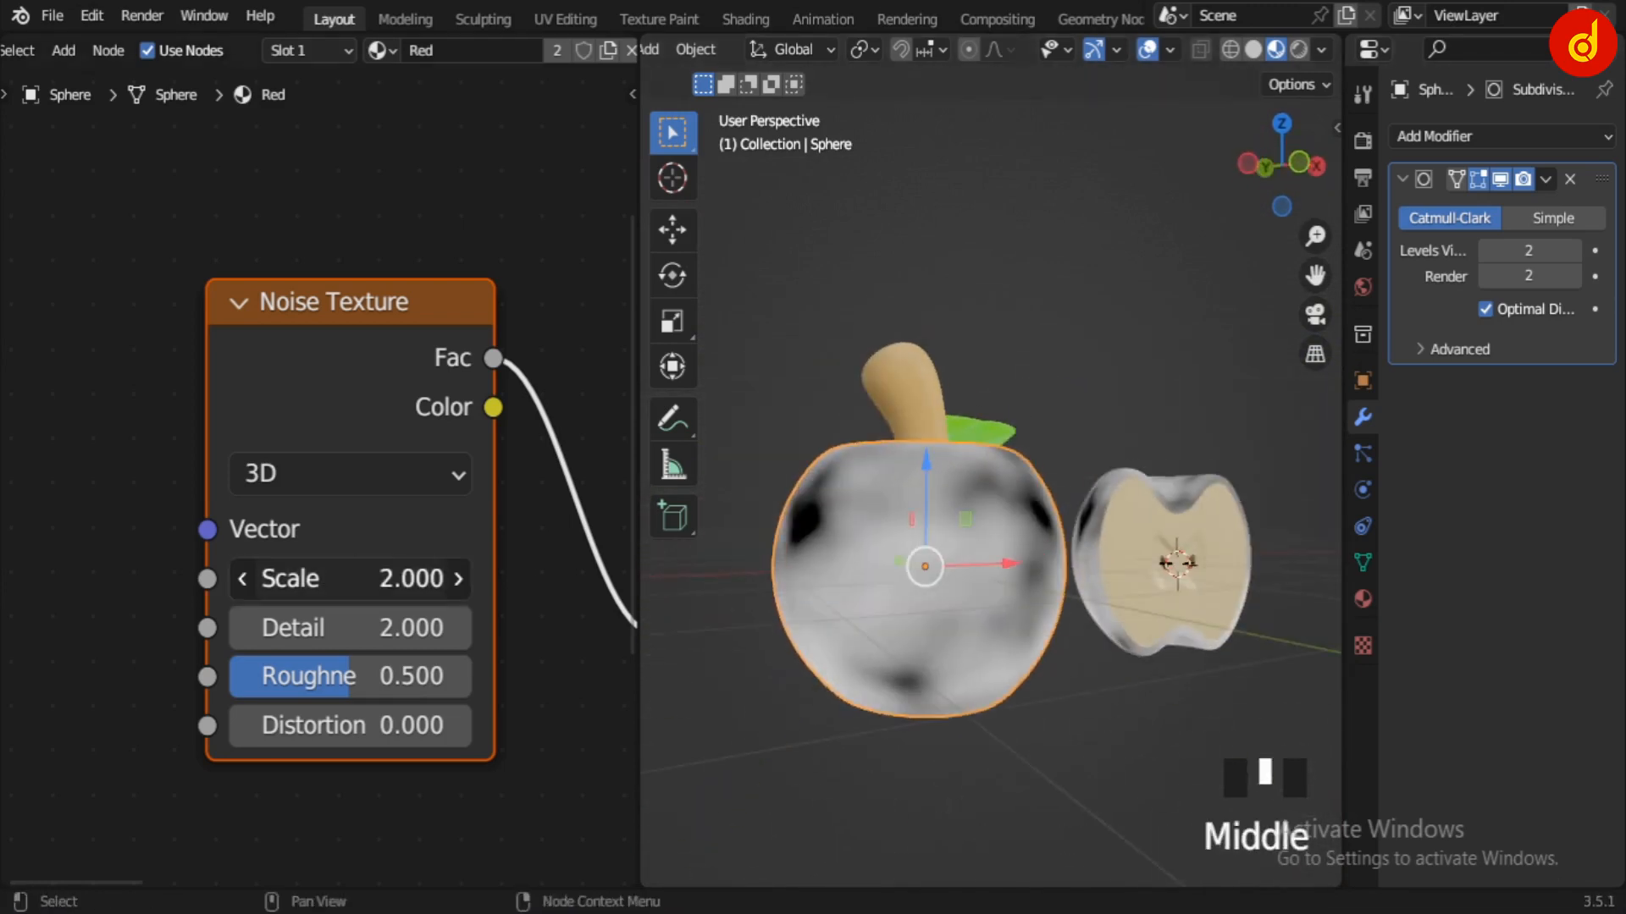
pyautogui.moveTo(346, 579)
pyautogui.mouseDown()
pyautogui.moveTo(465, 579)
pyautogui.moveTo(365, 570)
pyautogui.mouseUp()
pyautogui.click(458, 578)
pyautogui.moveTo(1049, 684); pyautogui.dragTo(1053, 721, button='middle')
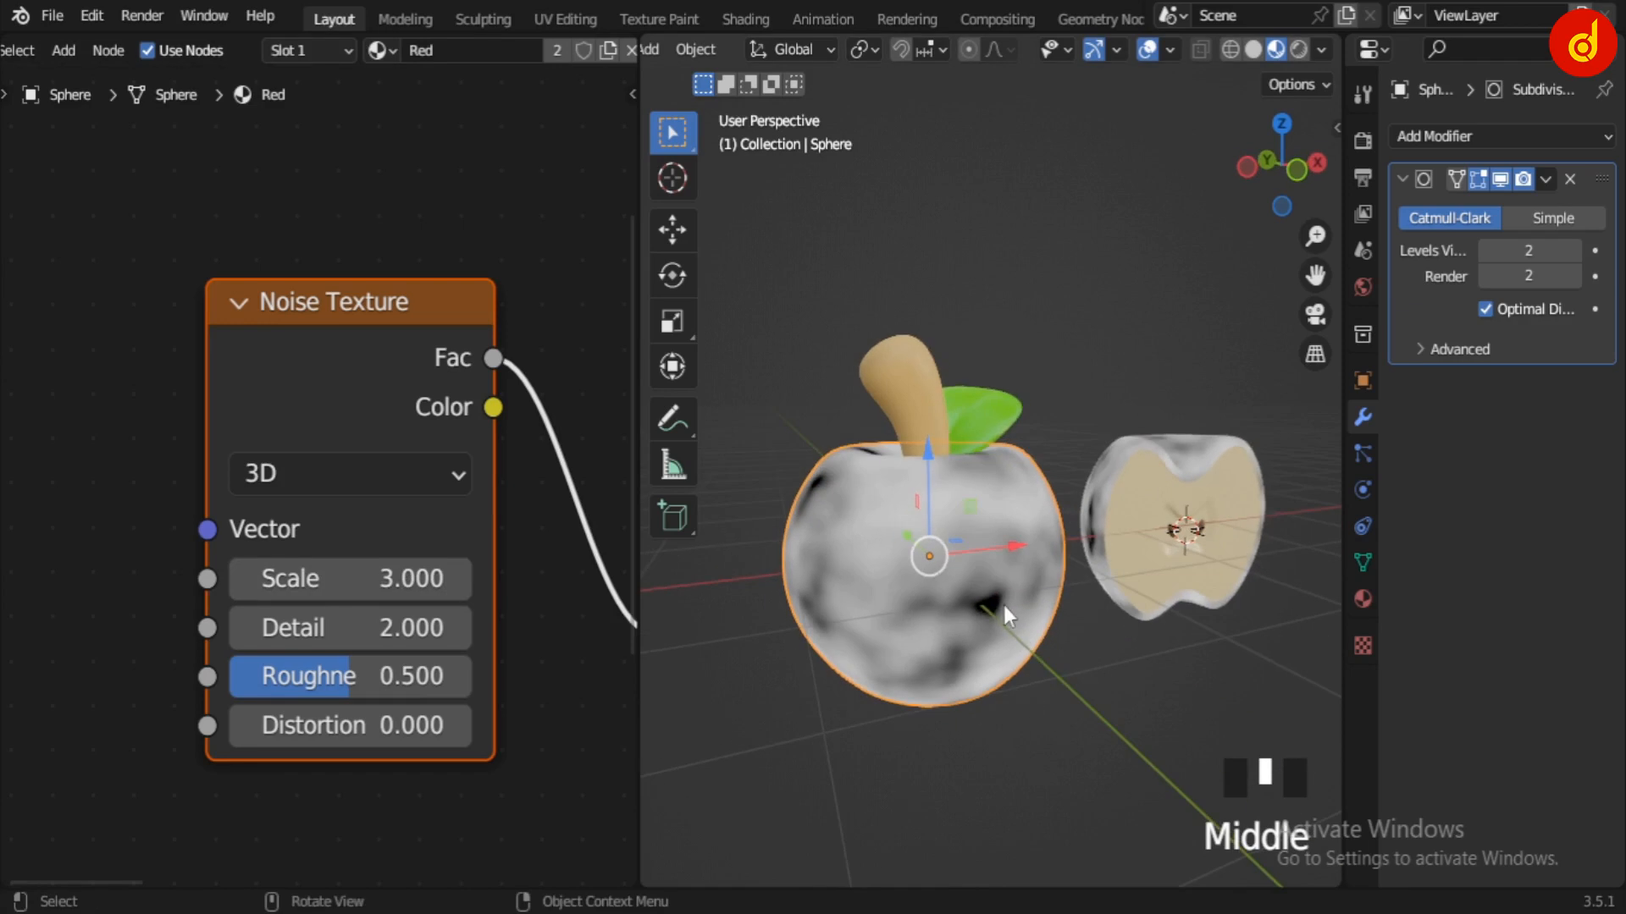
# Step: Restore the Principled BSDF as the surface output and link the ColorRamp's Color output to its Roughness input
pyautogui.scroll(-10, 449, 505)
pyautogui.moveTo(625, 479); pyautogui.dragTo(338, 578, button='middle')
pyautogui.moveTo(585, 374); pyautogui.dragTo(489, 354, button='middle')
pyautogui.scroll(2, 489, 354)
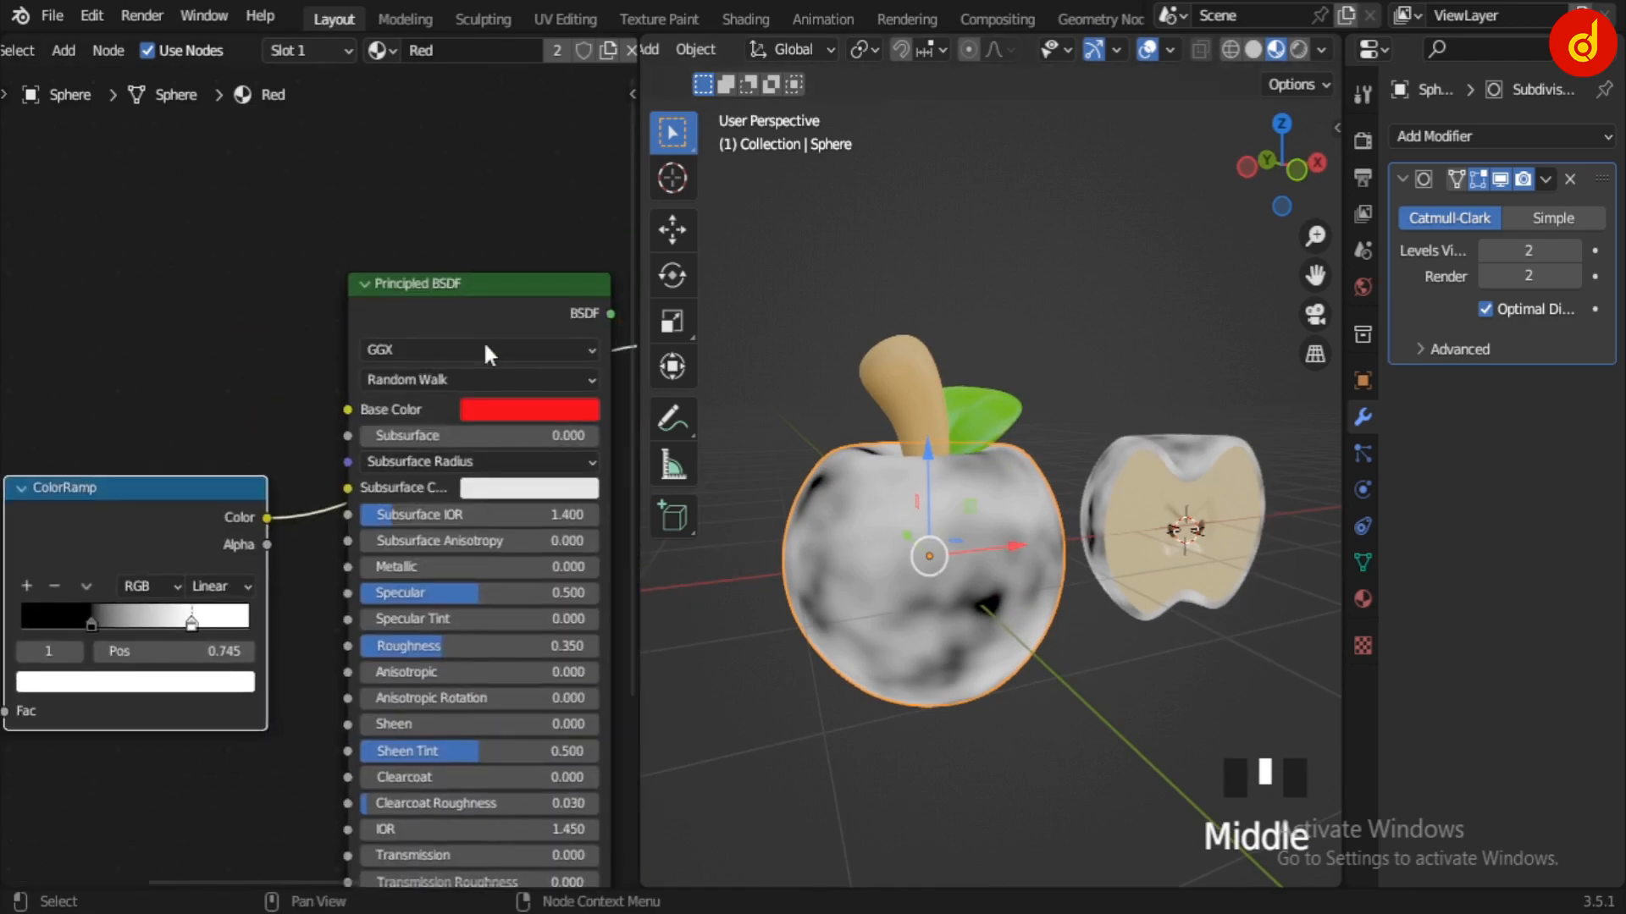
pyautogui.keyDown('ctrl'); pyautogui.keyDown('shift'); pyautogui.click(464, 311); pyautogui.keyUp('shift'); pyautogui.keyUp('ctrl')
pyautogui.moveTo(267, 518); pyautogui.dragTo(312, 464)
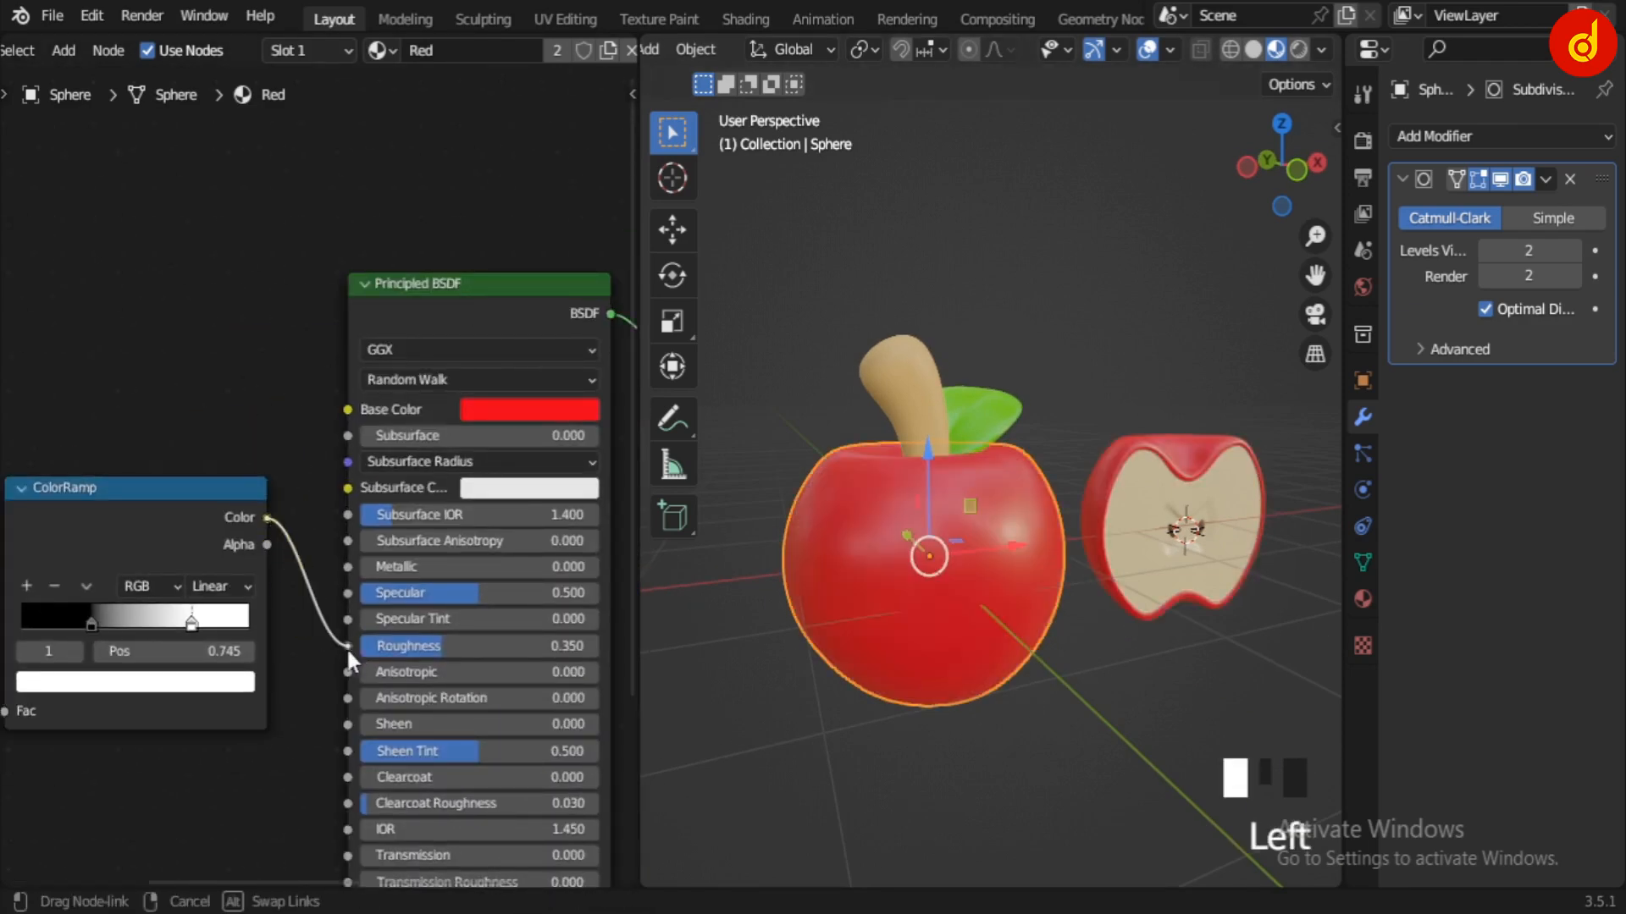
pyautogui.moveTo(351, 661); pyautogui.dragTo(349, 652)
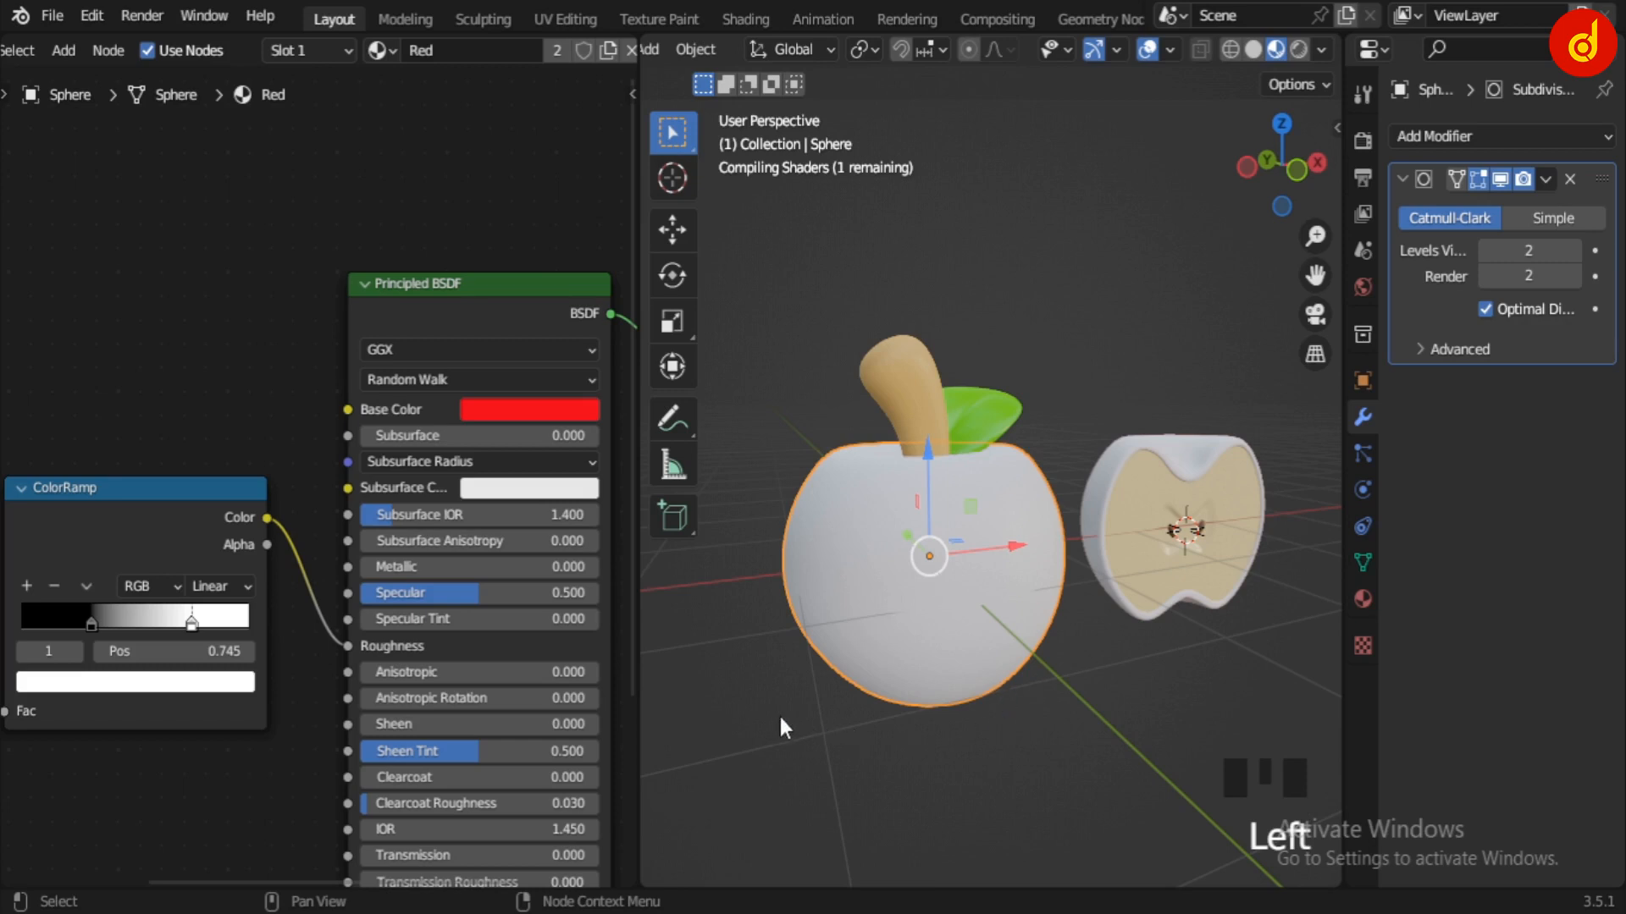
# Step: Tighten the ColorRamp by moving the white stop to position 0.705 and the black stop to 0.364
pyautogui.moveTo(813, 715); pyautogui.dragTo(1114, 523, button='middle')
pyautogui.scroll(3, 957, 677)
pyautogui.scroll(-2, 958, 678)
pyautogui.scroll(1, 1177, 622)
pyautogui.moveTo(171, 667); pyautogui.dragTo(415, 499, button='middle')
pyautogui.scroll(3, 449, 464)
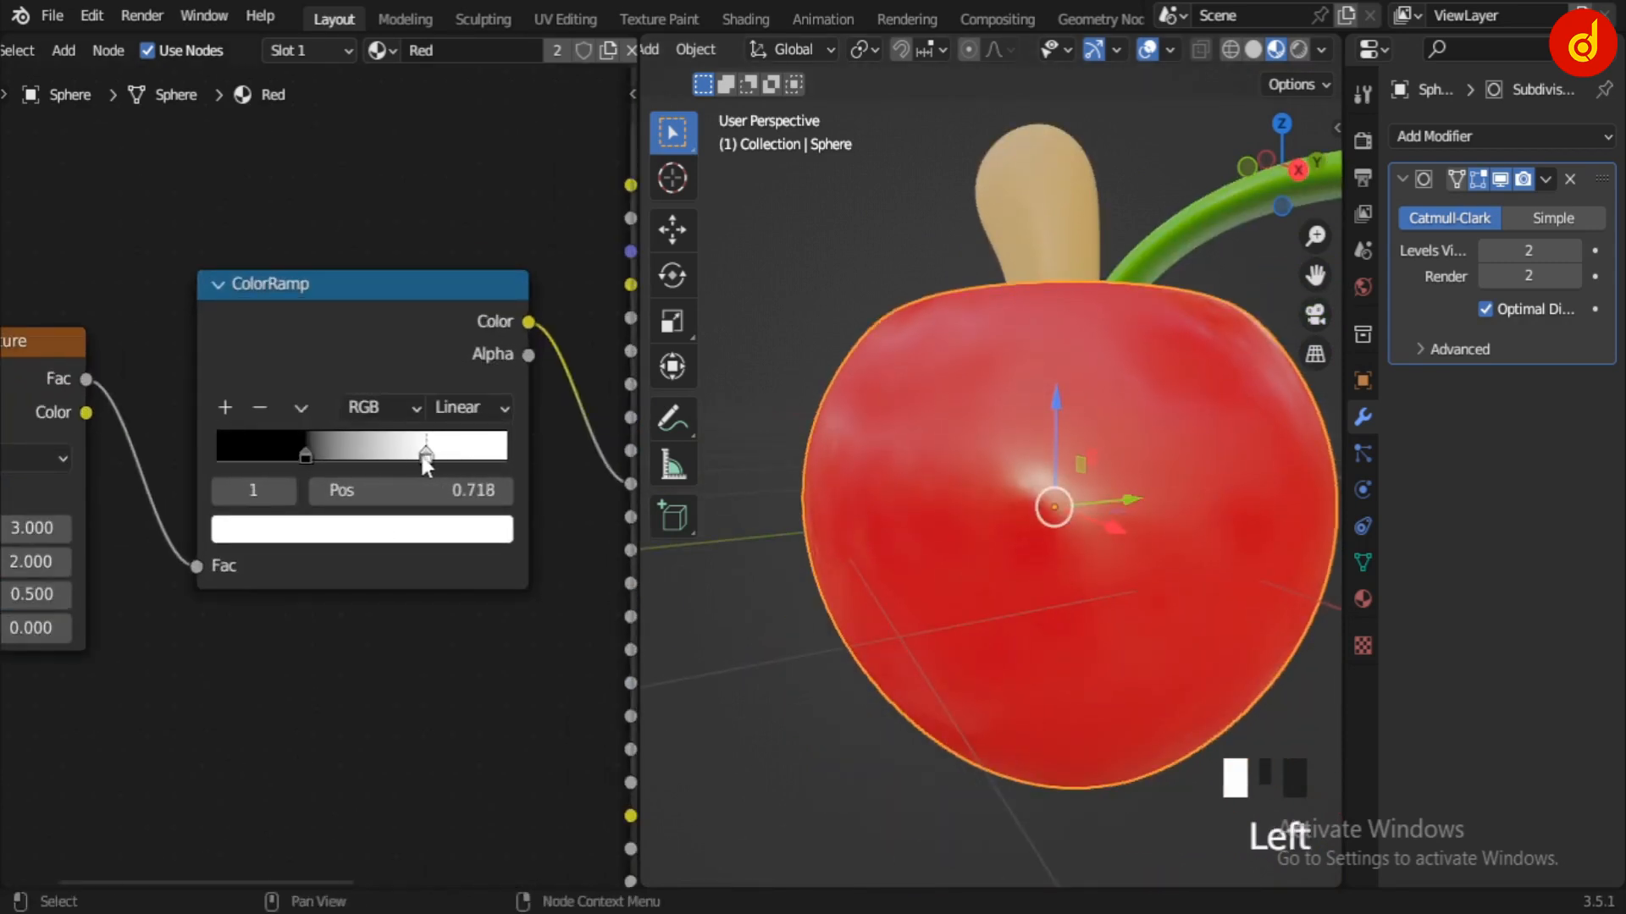
pyautogui.moveTo(426, 461)
pyautogui.mouseDown()
pyautogui.moveTo(407, 462)
pyautogui.moveTo(422, 461)
pyautogui.mouseUp()
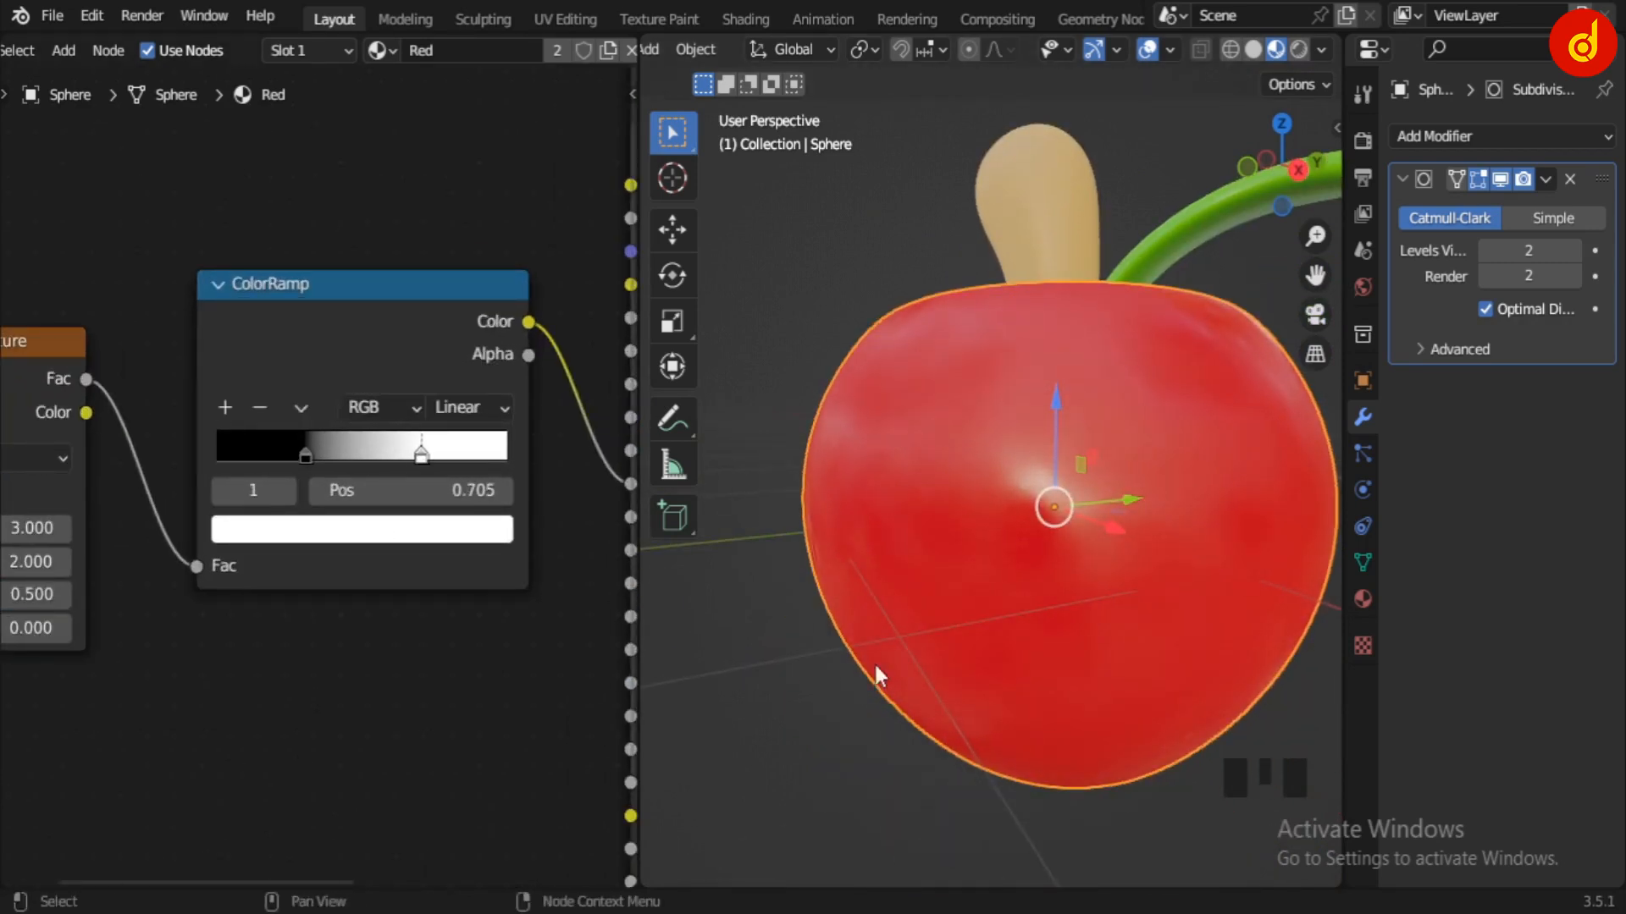
pyautogui.moveTo(881, 675); pyautogui.dragTo(804, 652, button='middle')
pyautogui.moveTo(307, 457); pyautogui.dragTo(321, 457)
# Step: Examine the red skin's varied roughness on the whole and halved apples from several sides and distances
pyautogui.moveTo(1128, 688); pyautogui.dragTo(923, 695, button='middle')
pyautogui.scroll(-3, 1028, 612)
pyautogui.scroll(2, 976, 459)
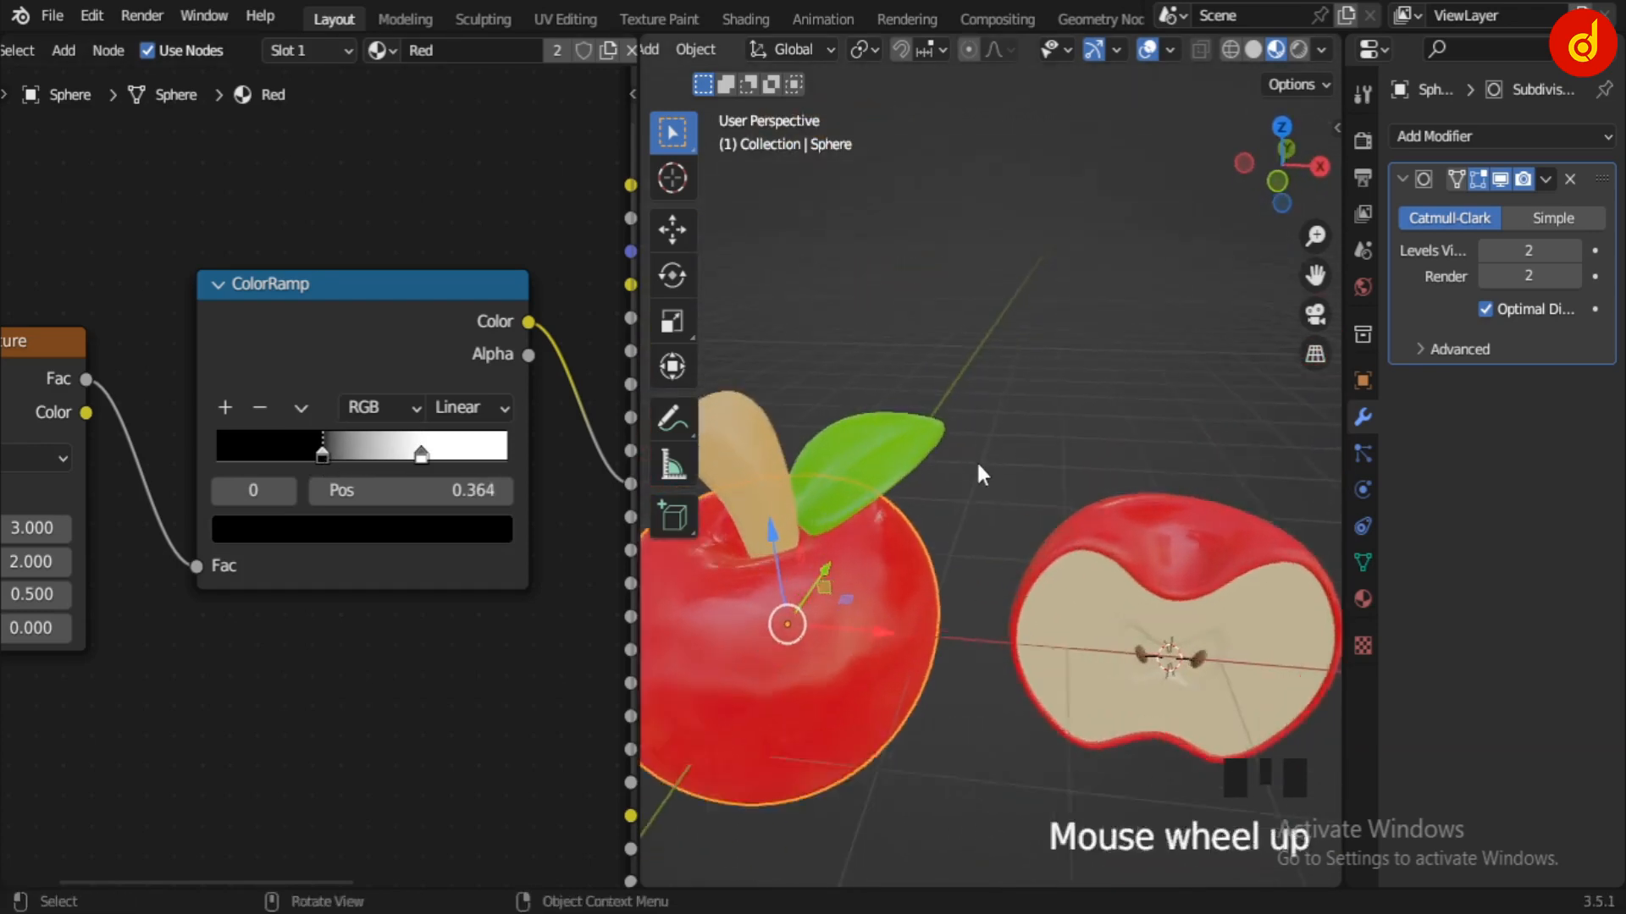
pyautogui.scroll(3, 947, 480)
pyautogui.keyDown('shift'); pyautogui.moveTo(946, 480); pyautogui.dragTo(760, 531, button='middle'); pyautogui.keyUp('shift')
pyautogui.scroll(-7, 1121, 585)
pyautogui.scroll(2, 1053, 574)
pyautogui.scroll(-2, 1157, 627)
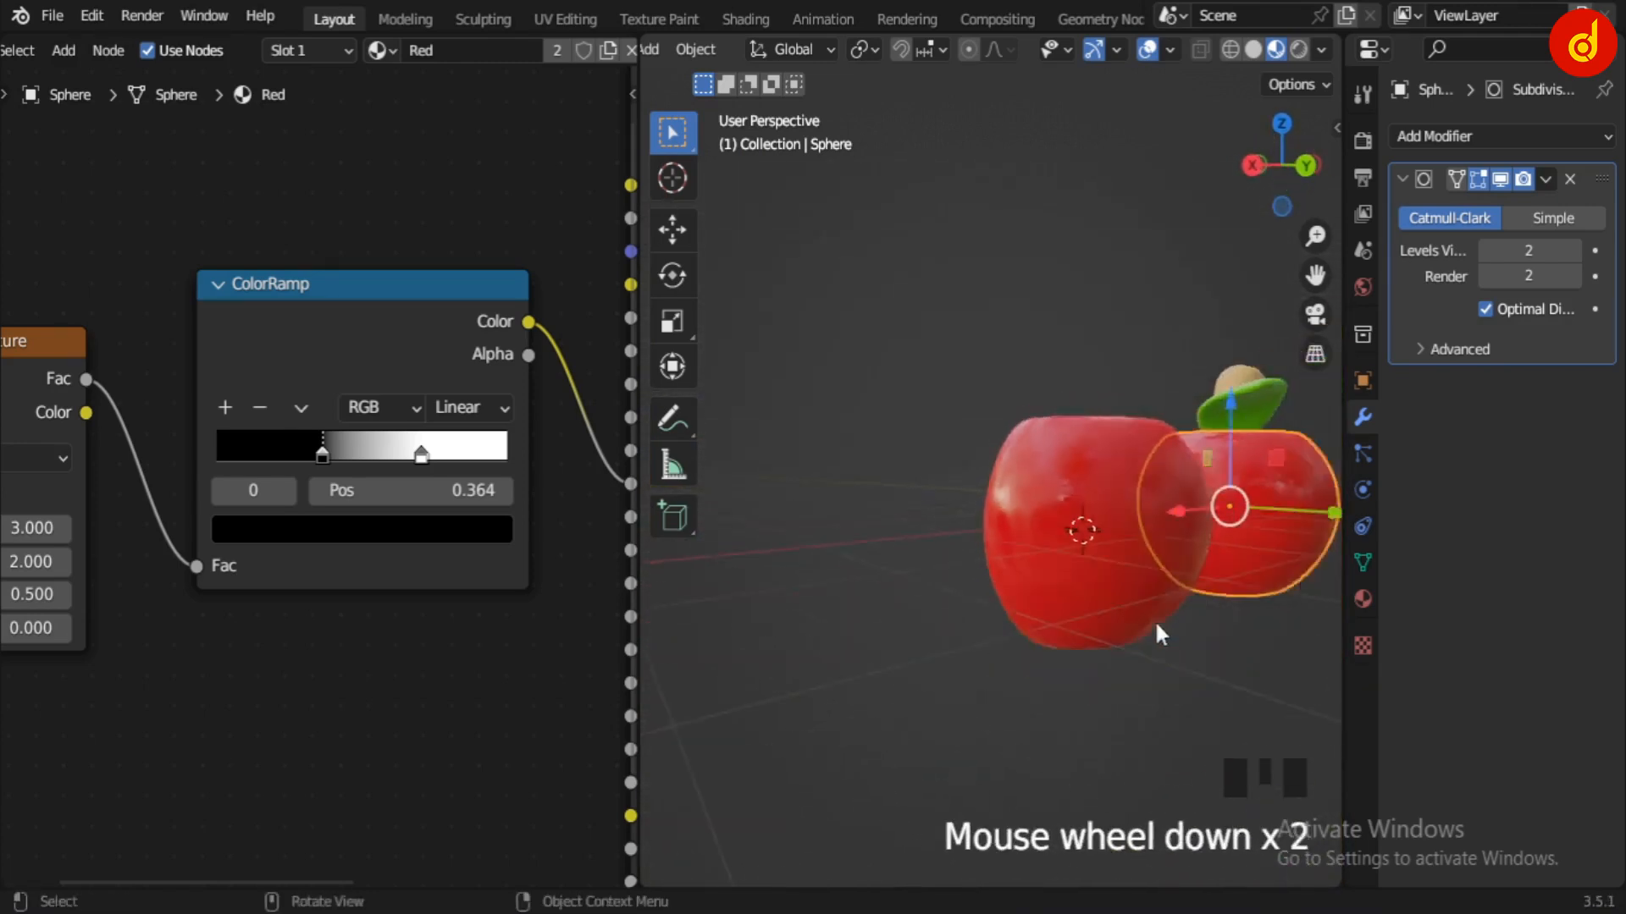
pyautogui.moveTo(1156, 625); pyautogui.dragTo(985, 604, button='middle')
pyautogui.scroll(6, 986, 601)
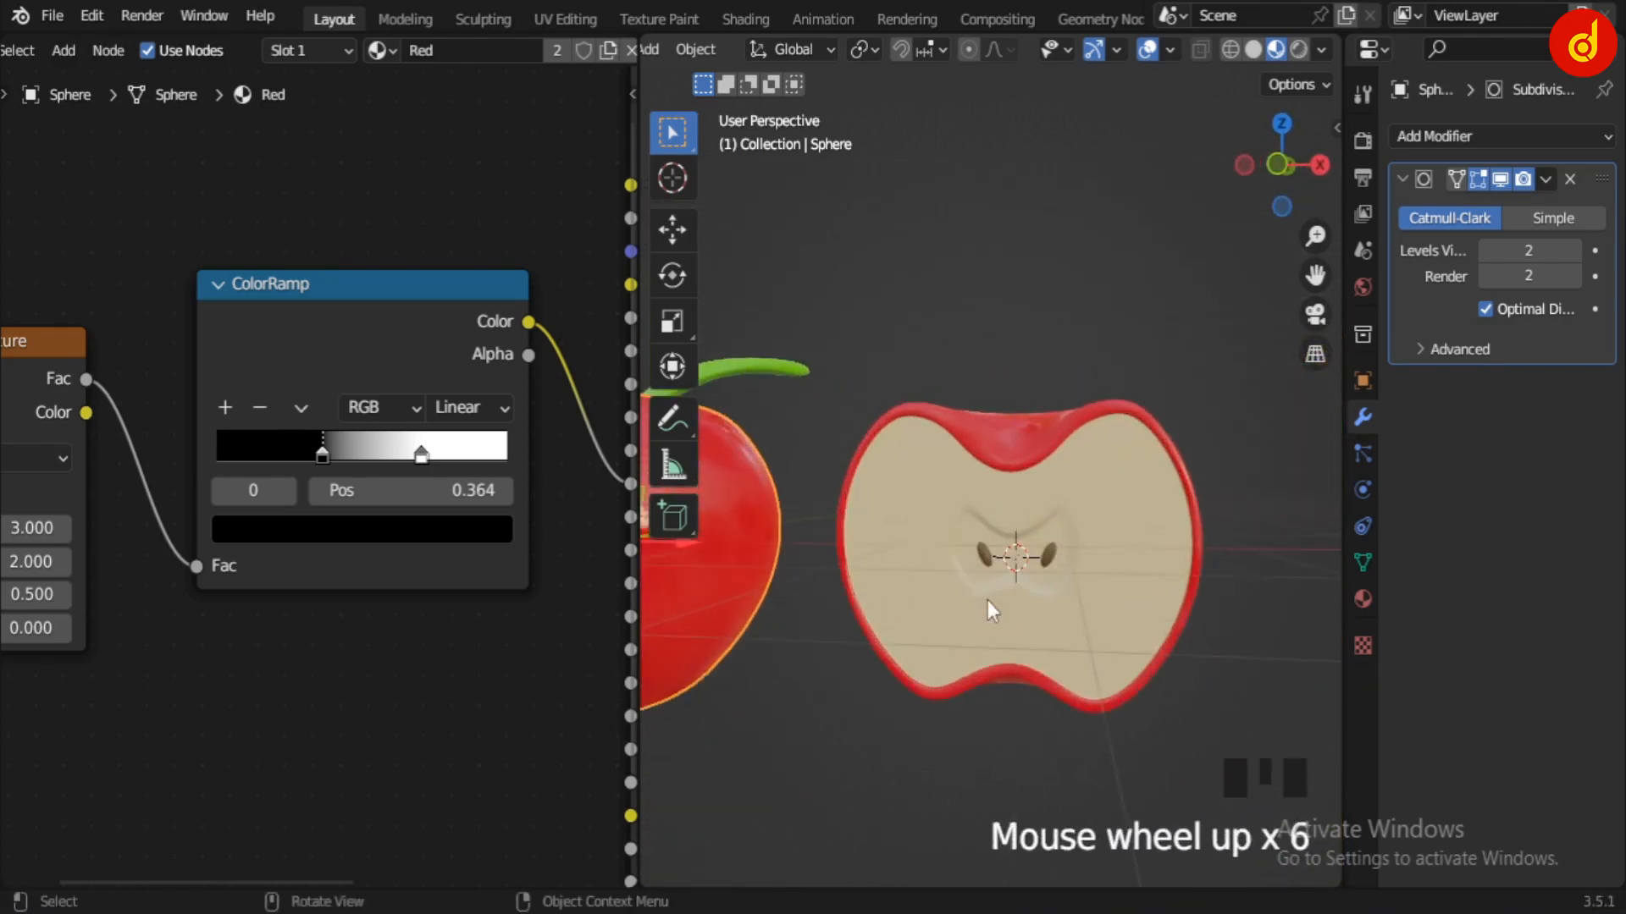
pyautogui.scroll(-7, 769, 616)
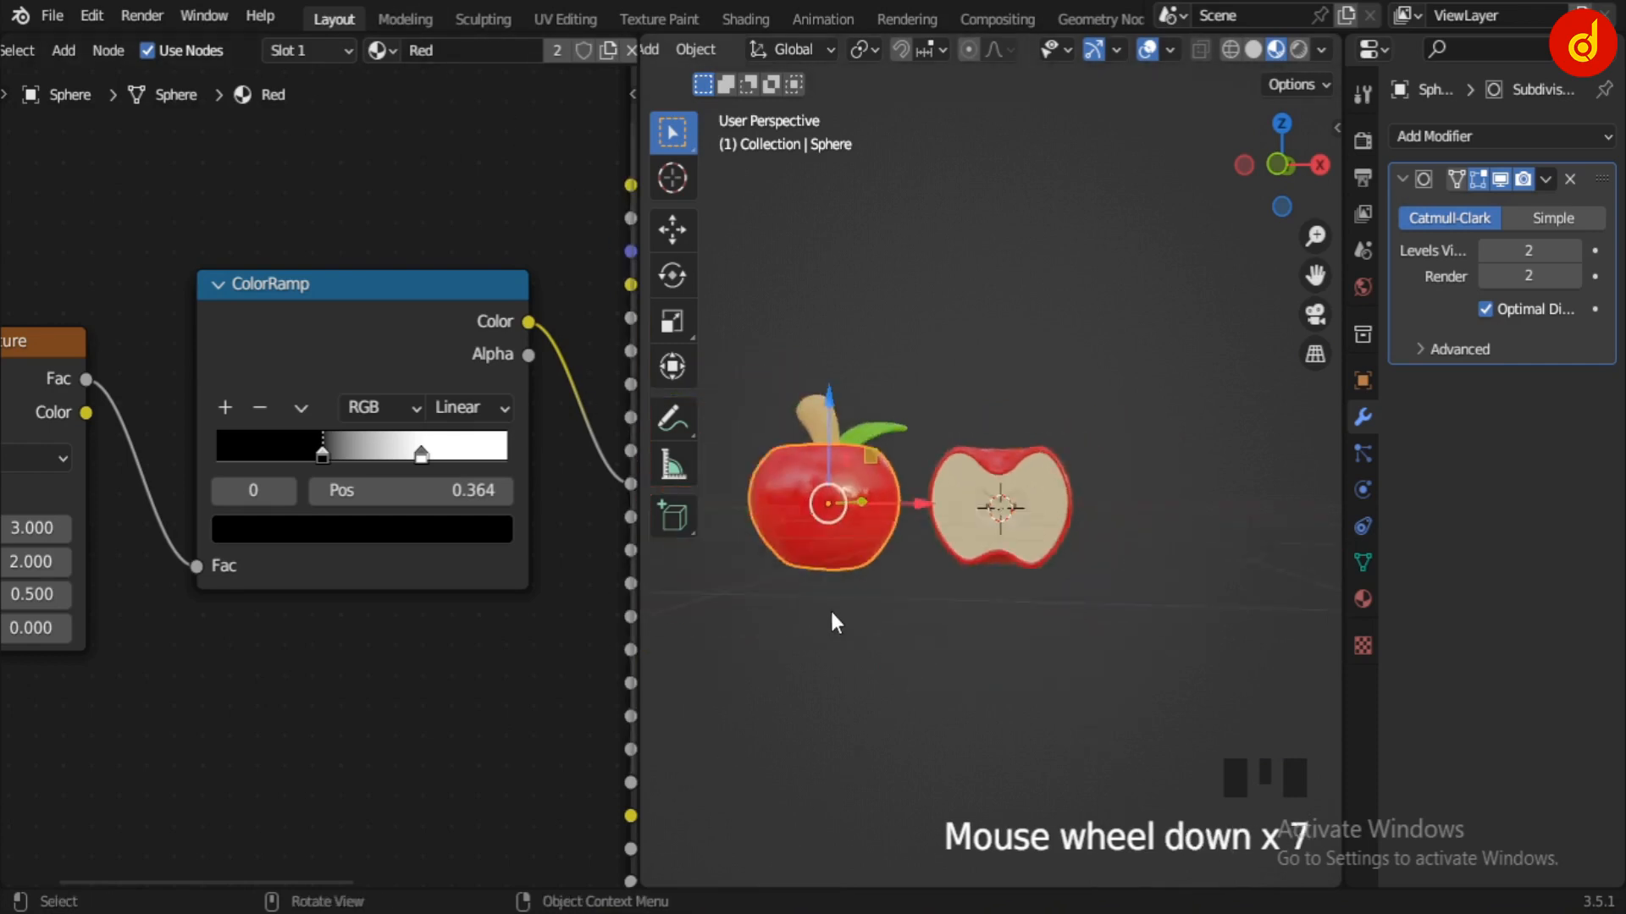
pyautogui.click(1021, 694)
pyautogui.moveTo(830, 608); pyautogui.dragTo(1034, 542, button='middle')
pyautogui.moveTo(944, 358); pyautogui.dragTo(1236, 708)
pyautogui.press('KP_Decimal')
pyautogui.click(956, 724)
# Step: Display the arranged apples in material preview shading and unhide the background plane Plane.001
pyautogui.moveTo(968, 719); pyautogui.dragTo(1312, 638, button='middle')
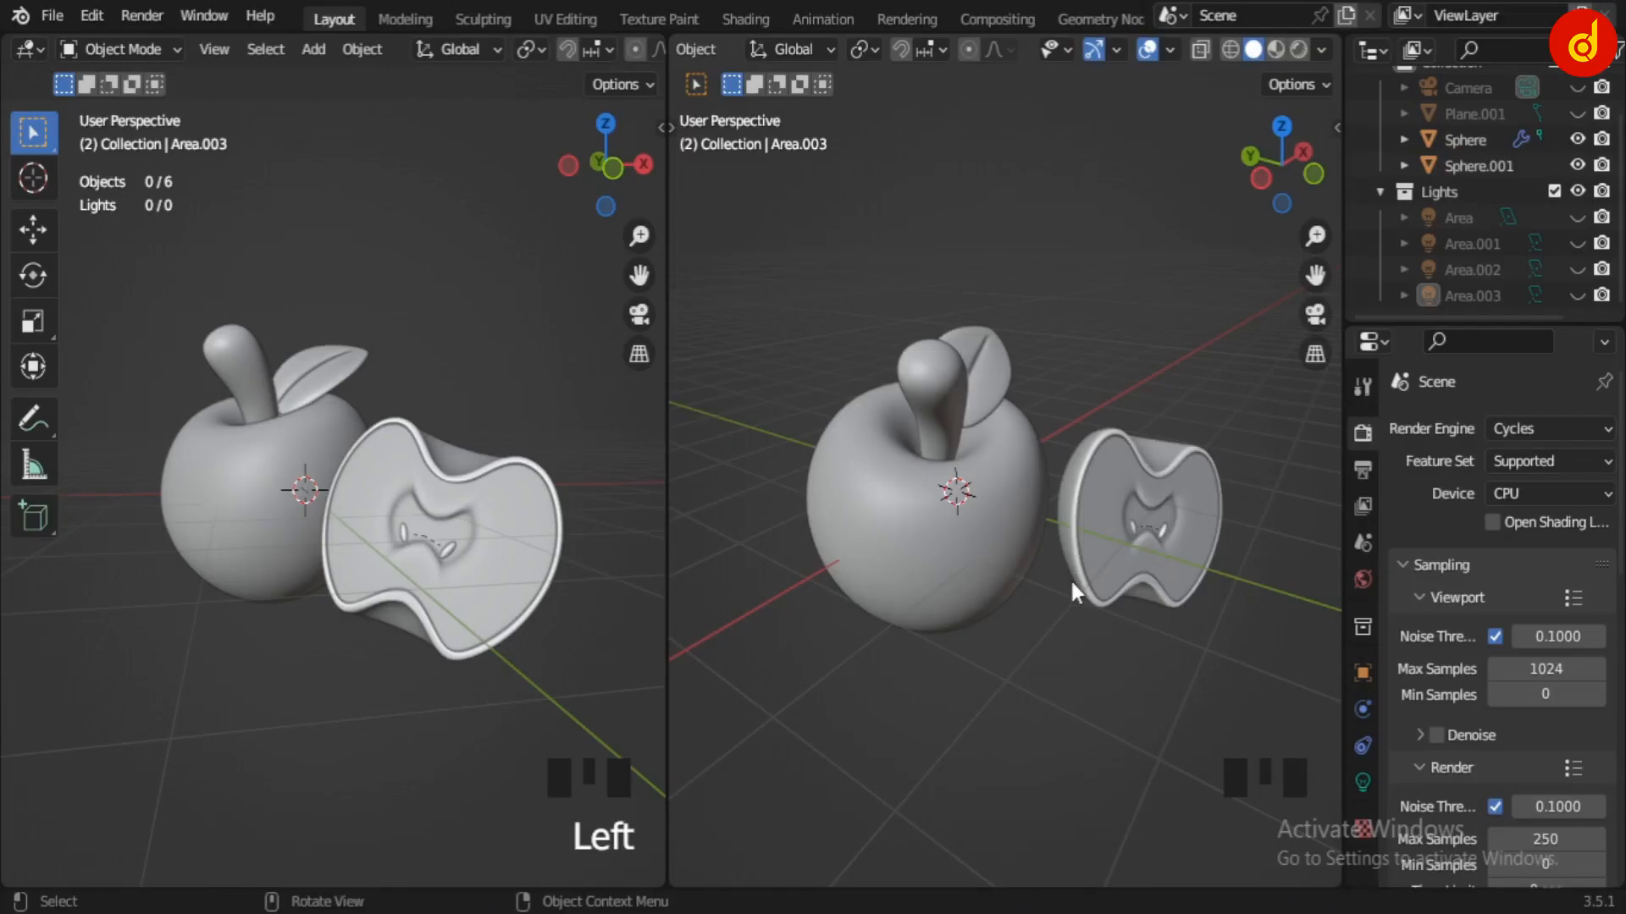
pyautogui.moveTo(1070, 588); pyautogui.dragTo(1241, 652, button='middle')
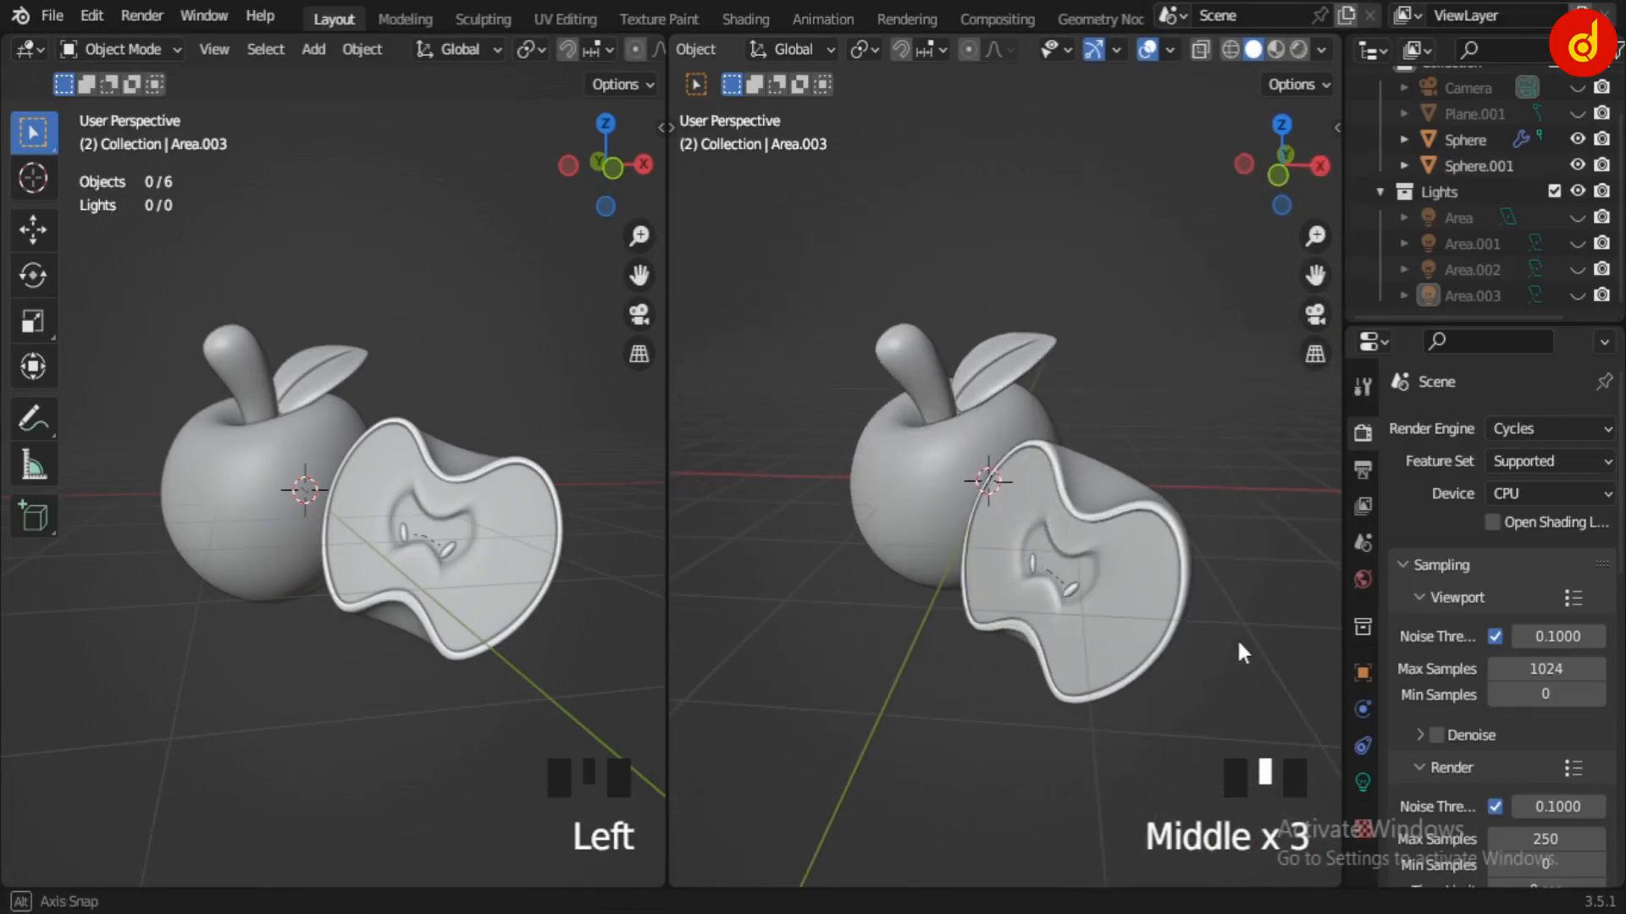
pyautogui.click(1276, 49)
pyautogui.scroll(-1, 931, 622)
pyautogui.moveTo(894, 617)
pyautogui.mouseDown(button='middle')
pyautogui.moveTo(1282, 623)
pyautogui.moveTo(999, 635)
pyautogui.moveTo(1186, 638)
pyautogui.mouseUp(button='middle')
pyautogui.scroll(3, 1546, 207)
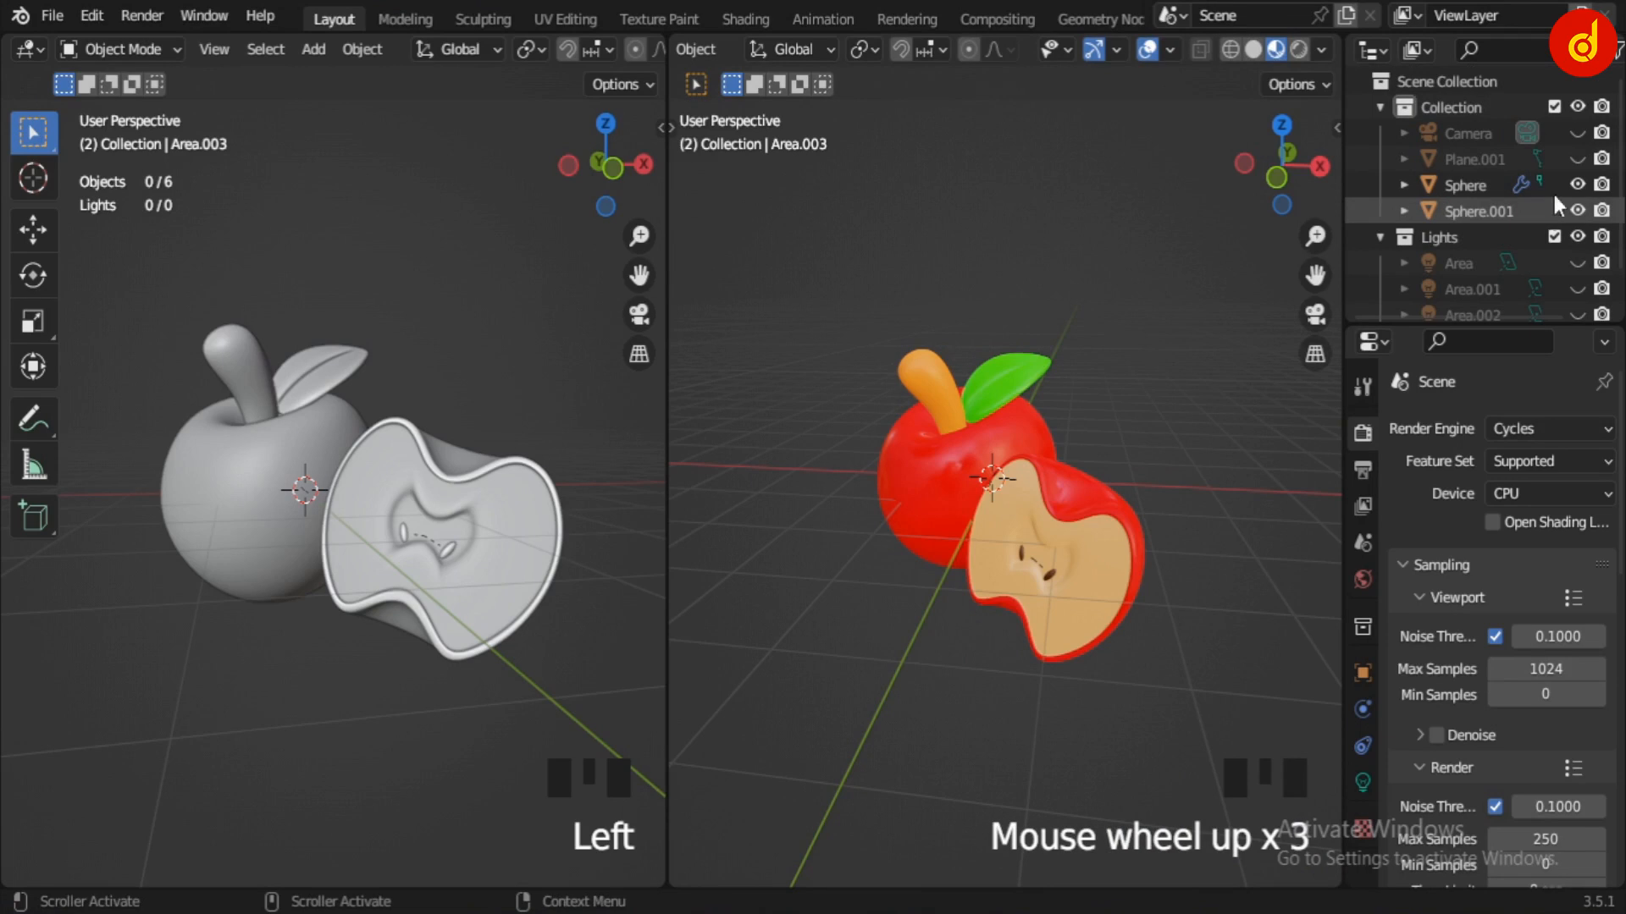
pyautogui.click(1577, 160)
pyautogui.scroll(-2, 1068, 434)
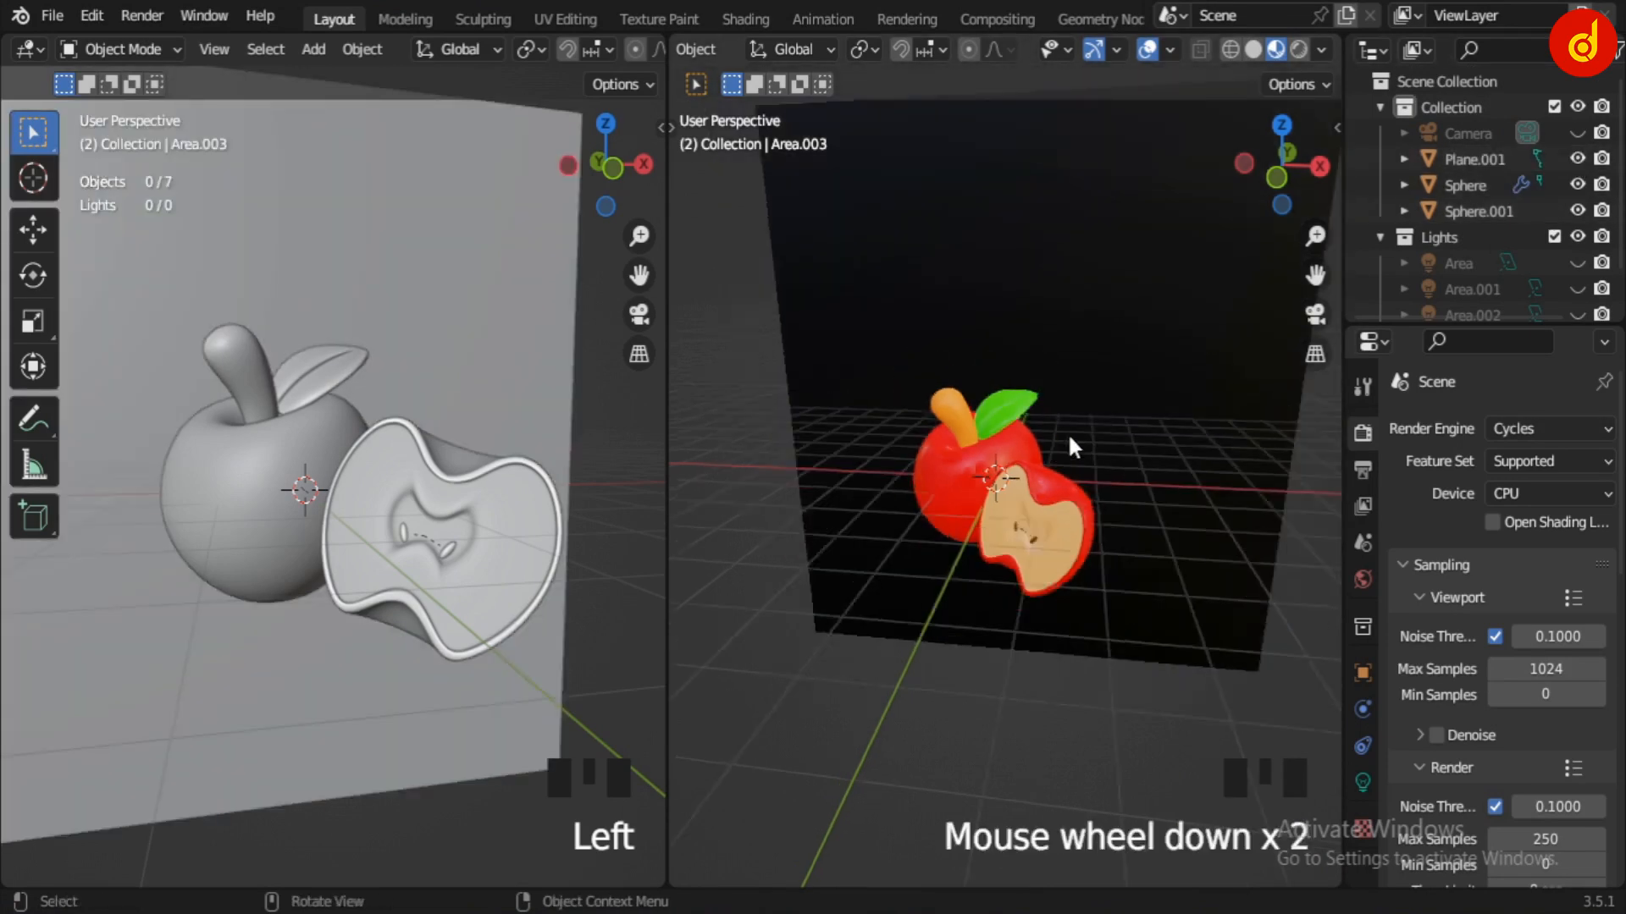
# Step: Select the background plane and review the surface settings of its Background material
pyautogui.moveTo(1068, 434); pyautogui.dragTo(916, 496, button='middle')
pyautogui.click(987, 329)
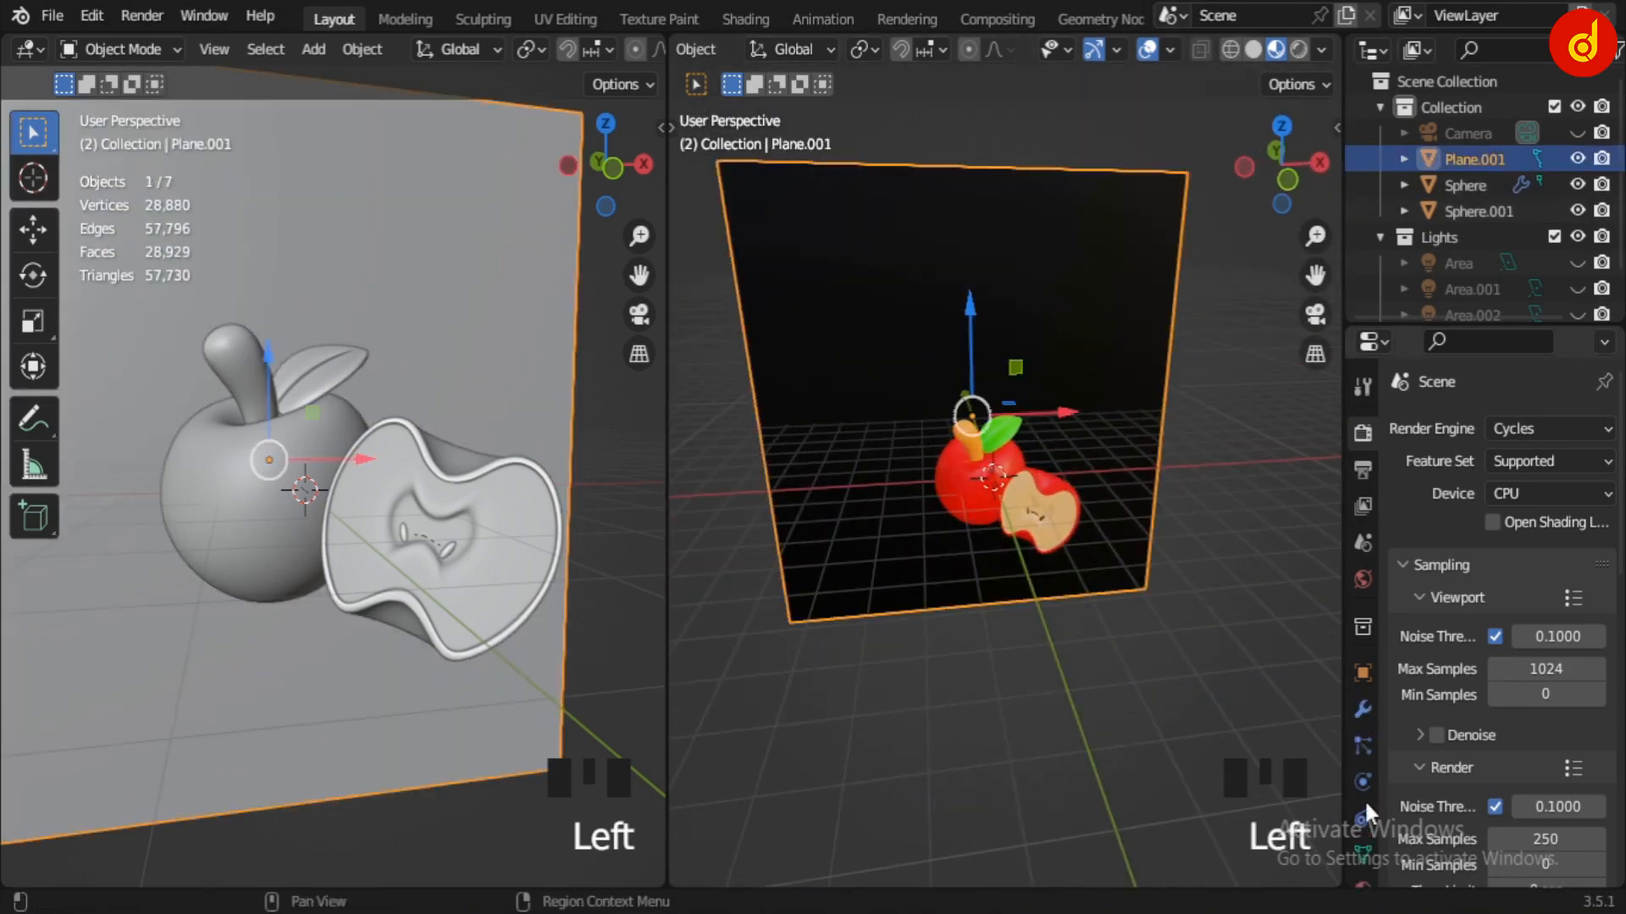
pyautogui.scroll(-5, 1364, 799)
pyautogui.click(1363, 809)
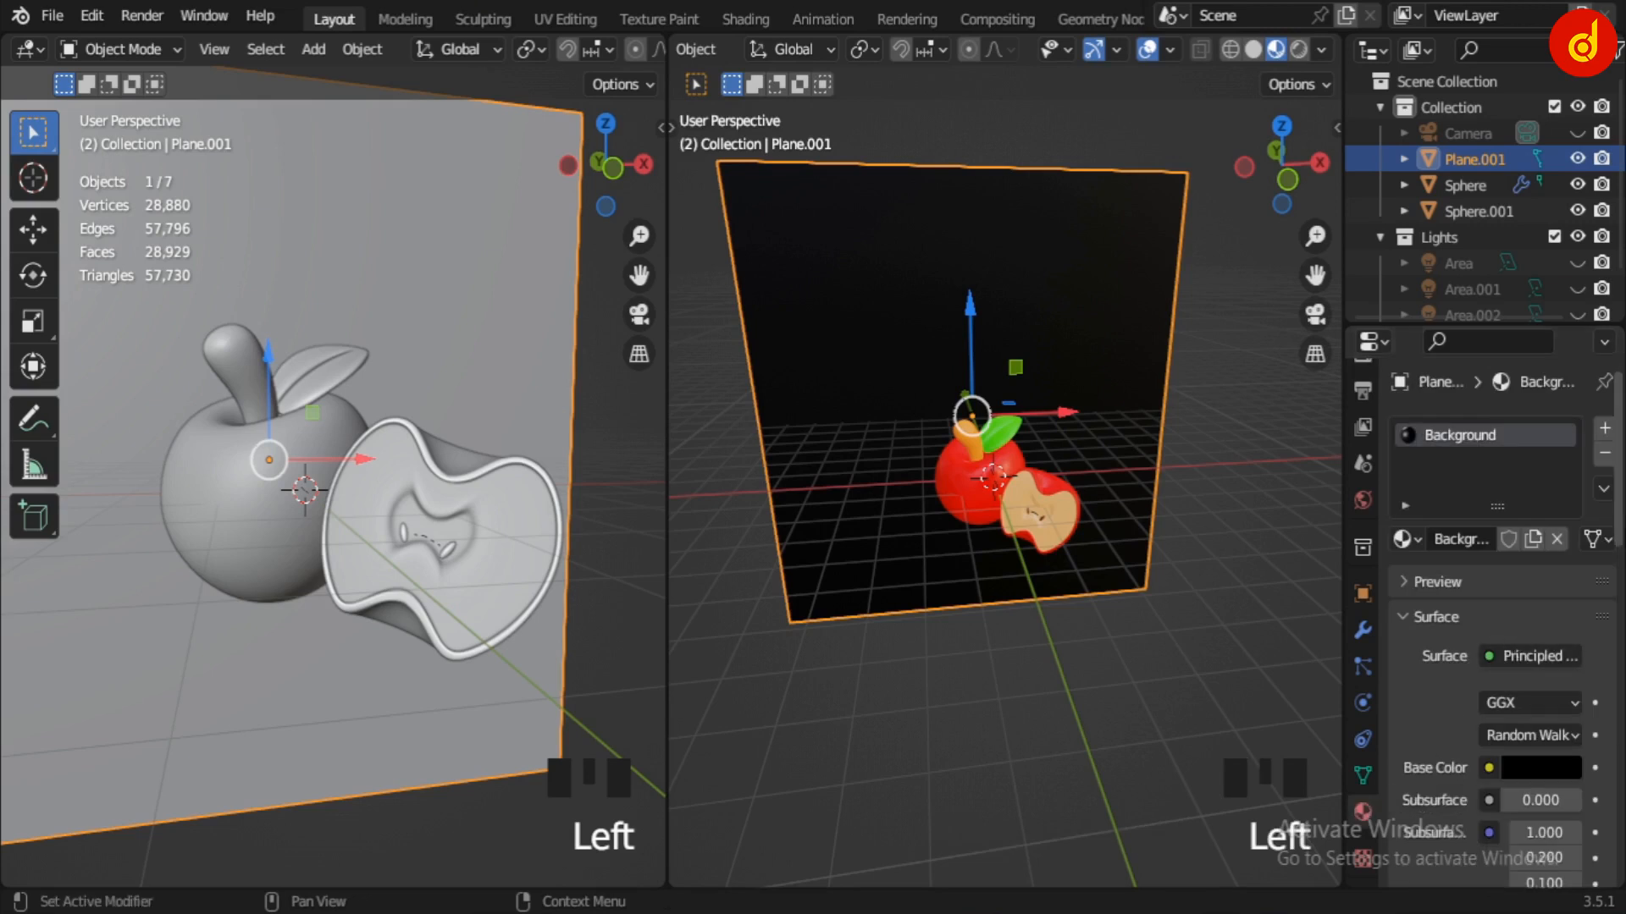
pyautogui.moveTo(1619, 481); pyautogui.dragTo(1619, 602)
# Step: Examine the Background material's nodes in the Shader Editor and return that area to the 3D viewport
pyautogui.click(29, 53)
pyautogui.click(58, 282)
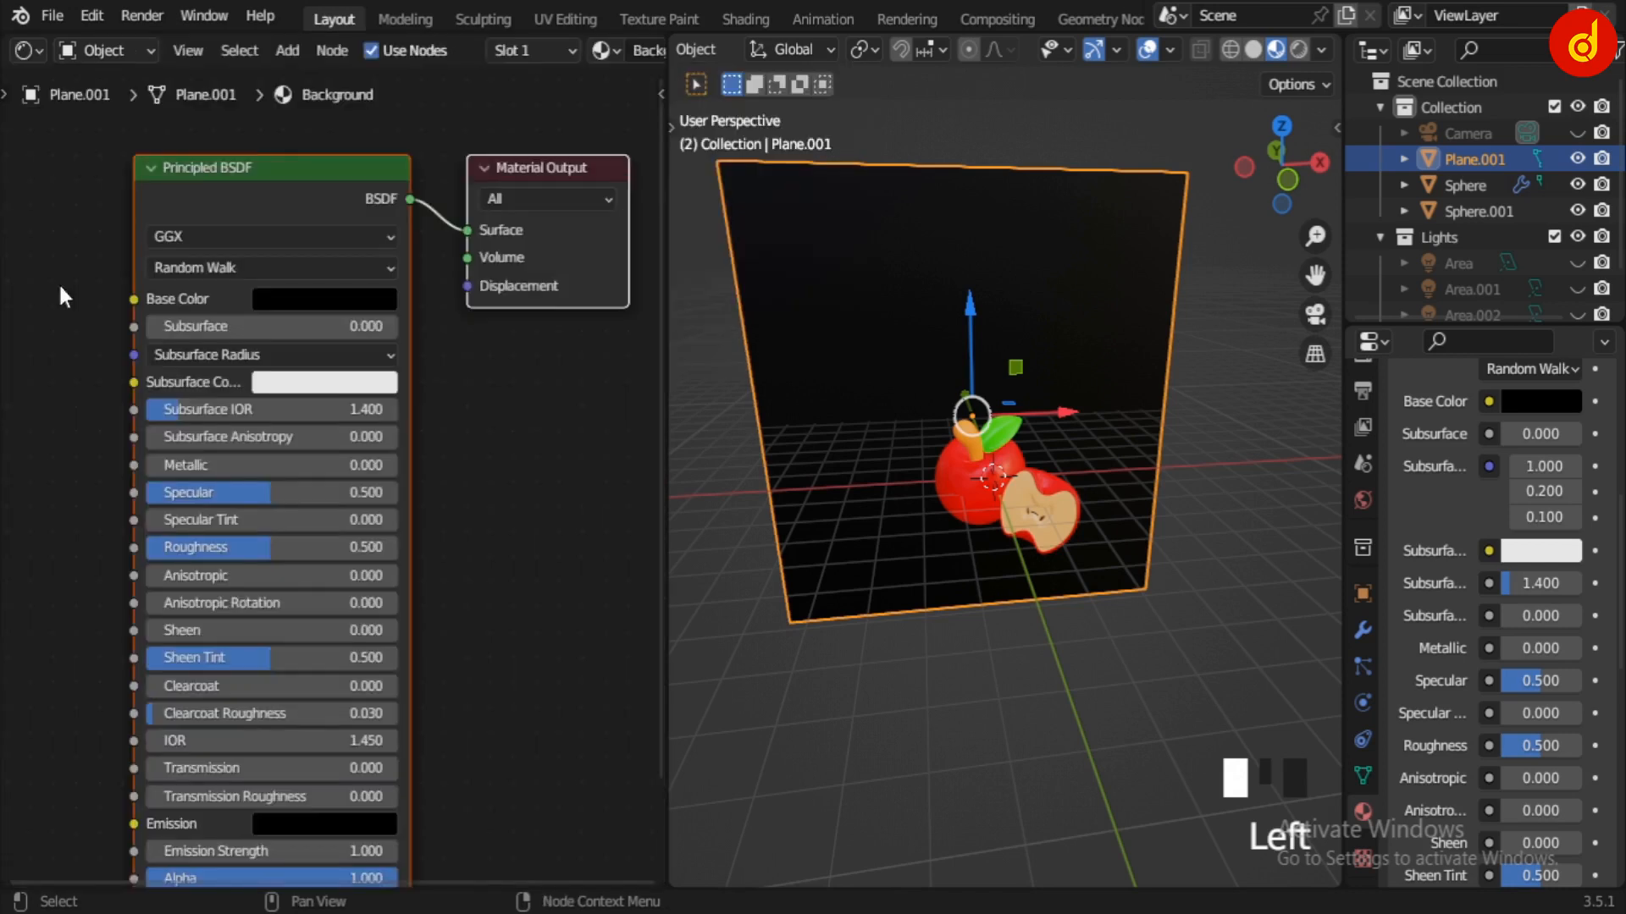
pyautogui.scroll(-4, 286, 441)
pyautogui.moveTo(286, 441); pyautogui.dragTo(371, 378, button='middle')
pyautogui.scroll(3, 513, 331)
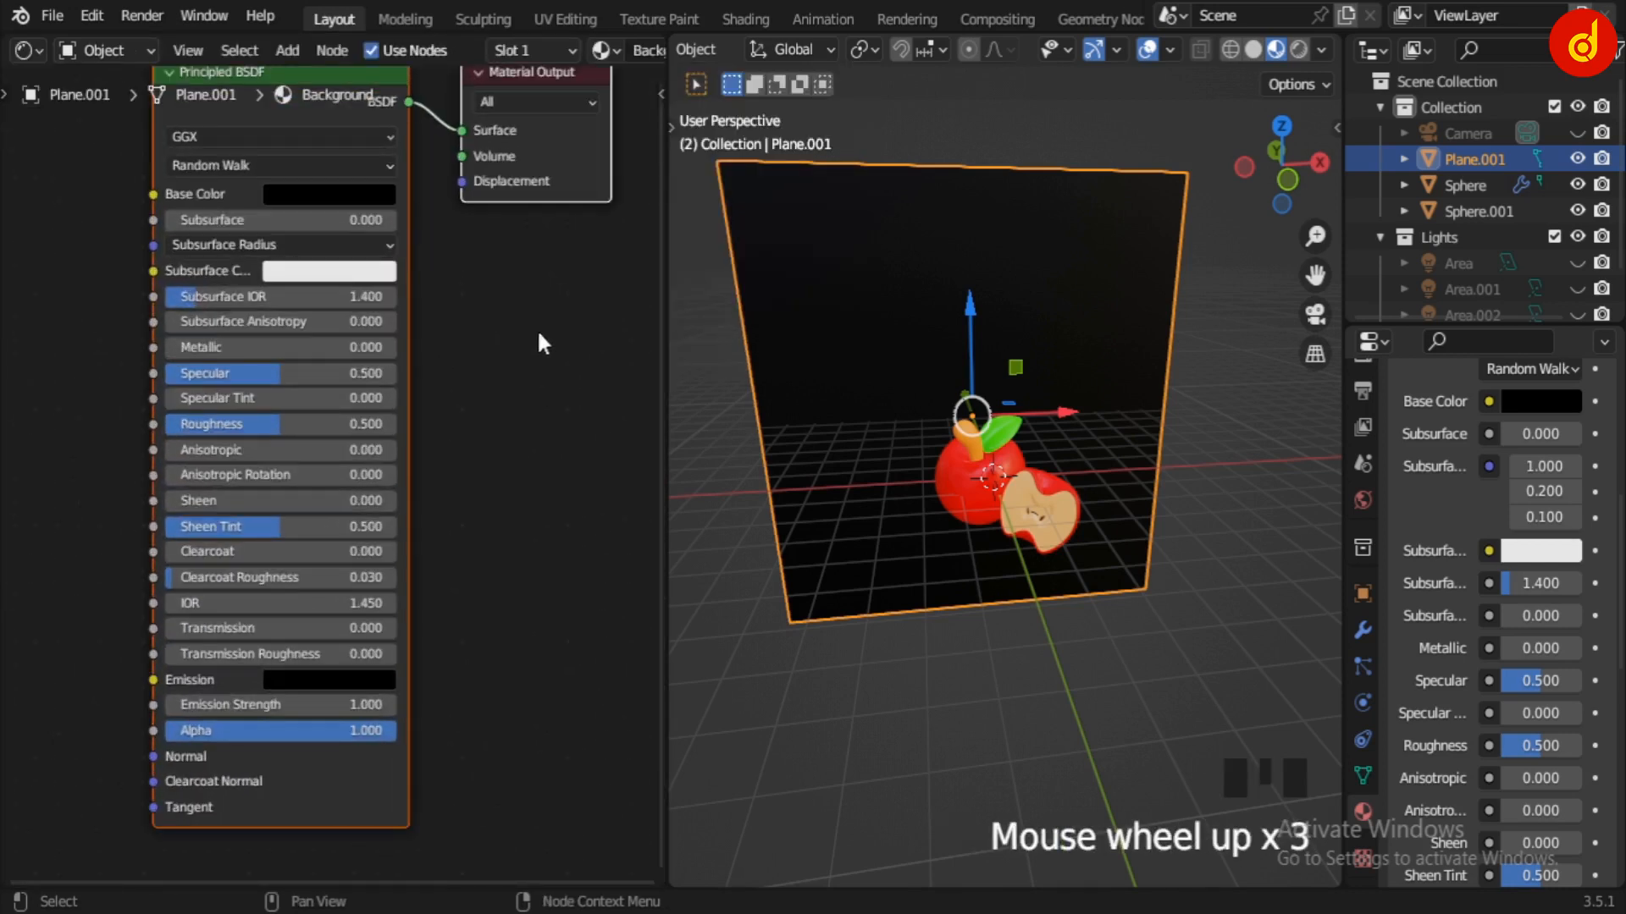
pyautogui.moveTo(538, 330); pyautogui.dragTo(511, 388, button='middle')
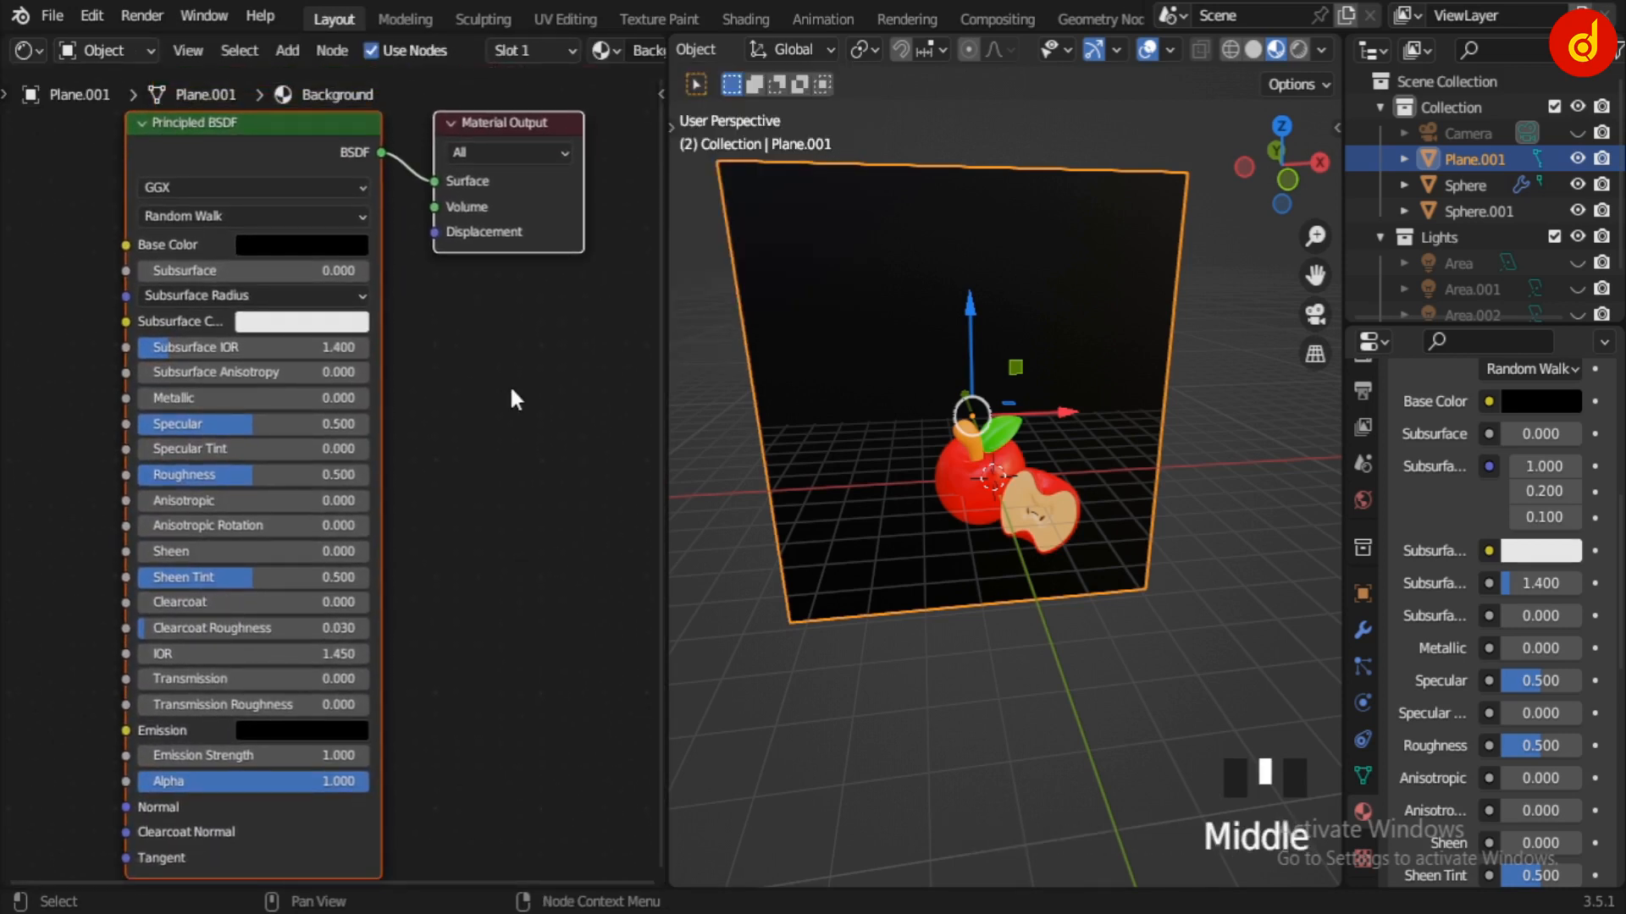
pyautogui.scroll(-4, 491, 373)
pyautogui.click(25, 52)
pyautogui.click(59, 117)
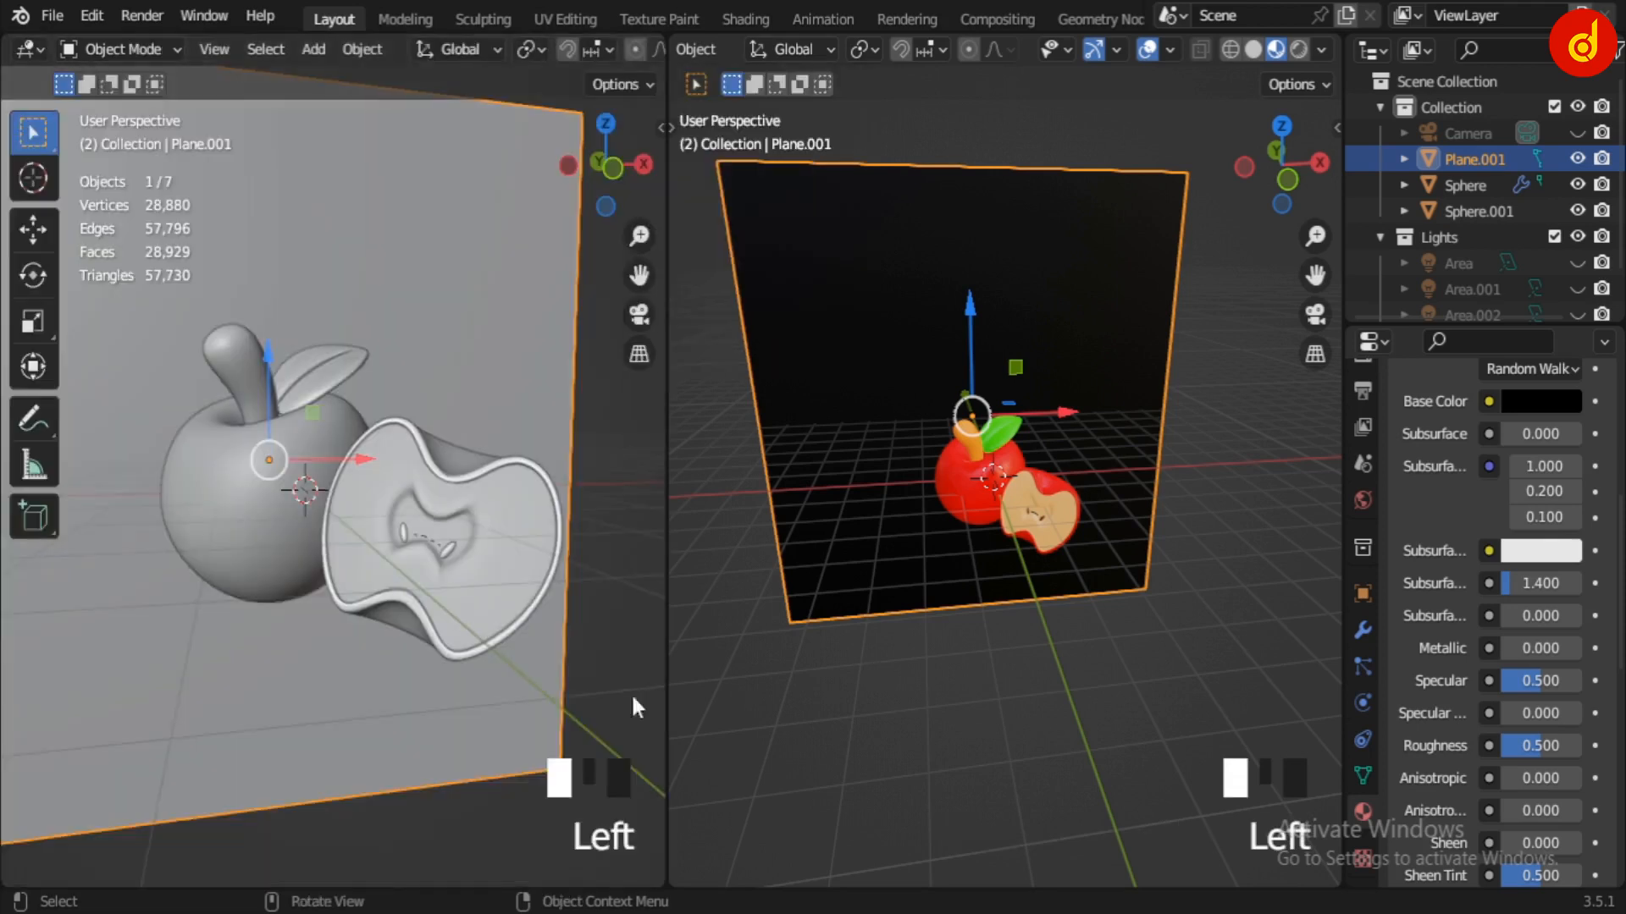
# Step: Unhide and select the scene camera, and show the apples through the camera view
pyautogui.scroll(-4, 598, 617)
pyautogui.moveTo(567, 589); pyautogui.dragTo(460, 630, button='middle')
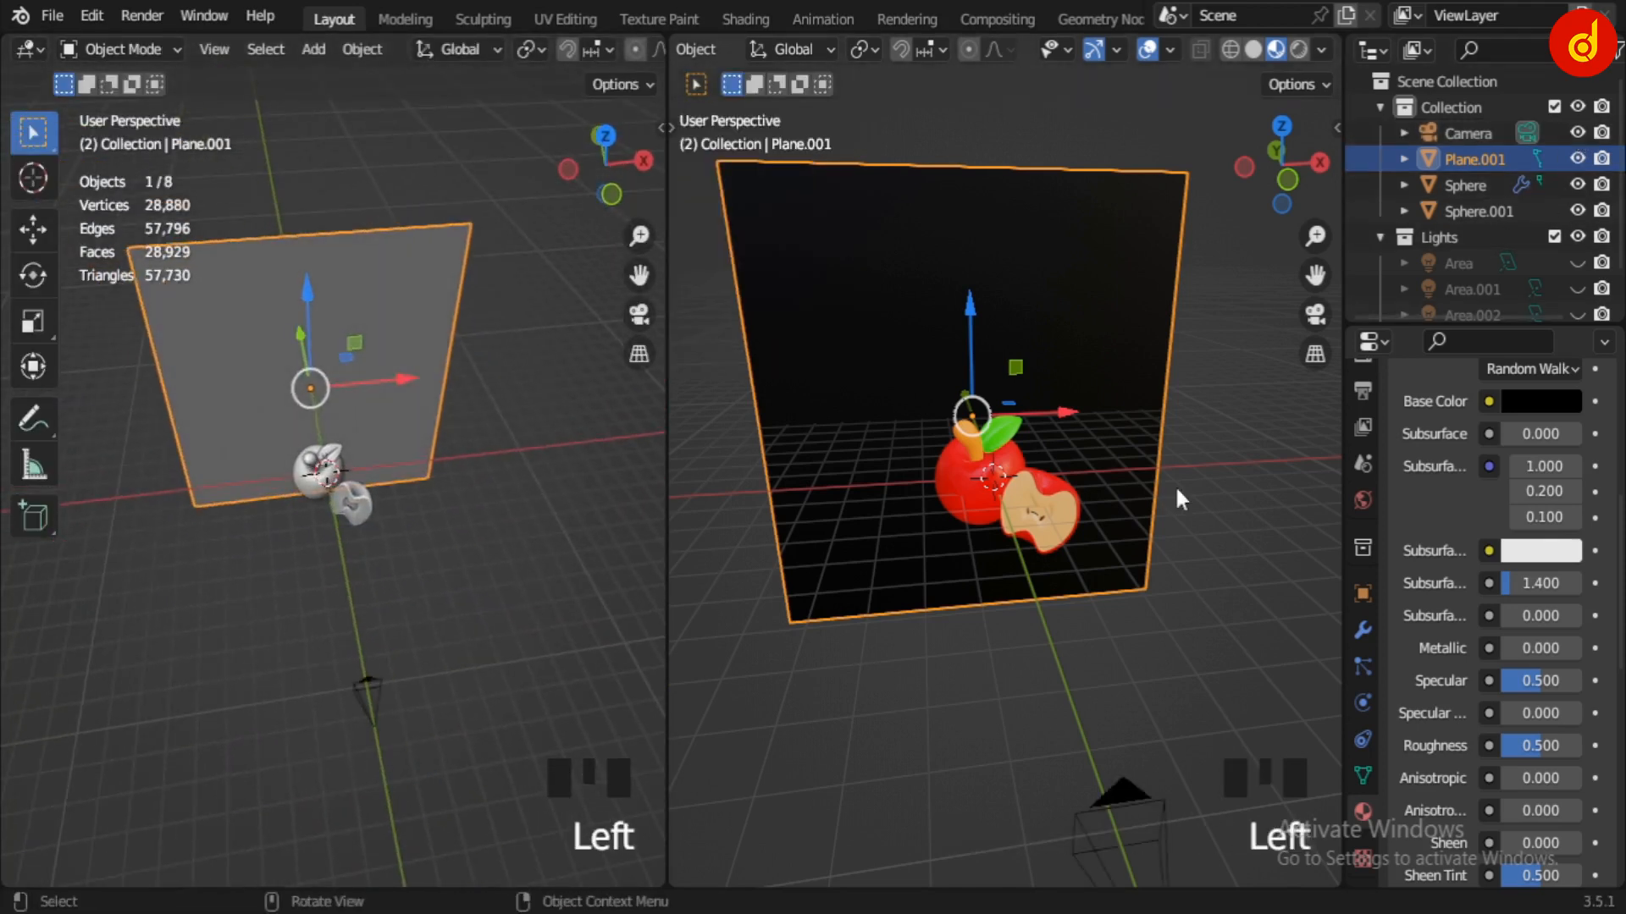
pyautogui.click(1111, 798)
pyautogui.scroll(-4, 1097, 678)
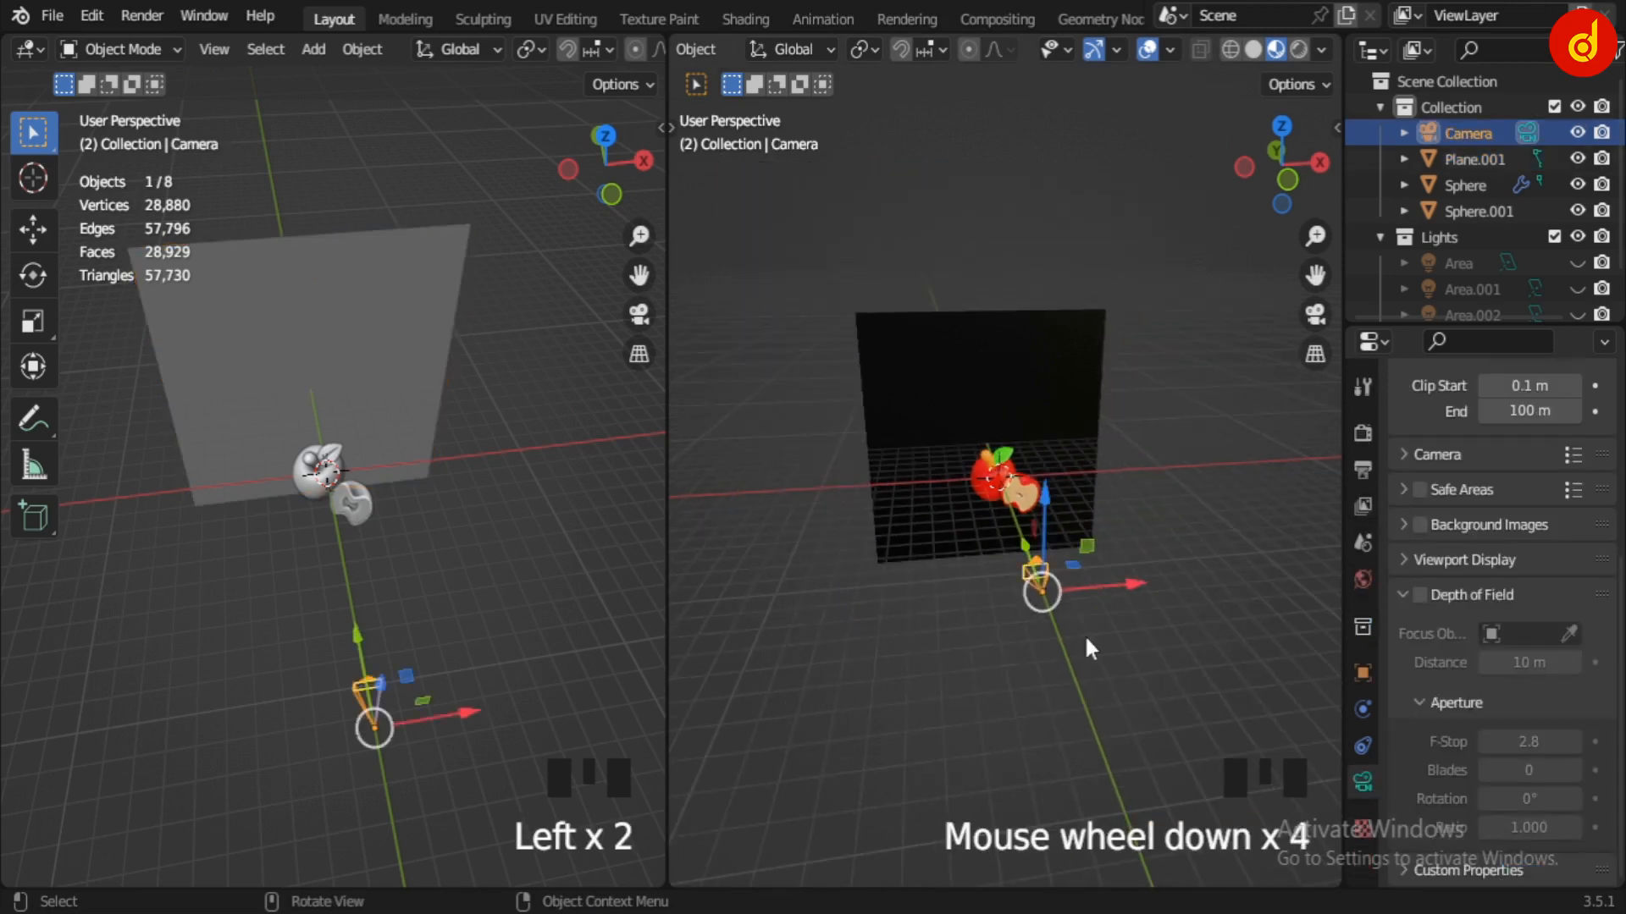
pyautogui.press('KP_0')
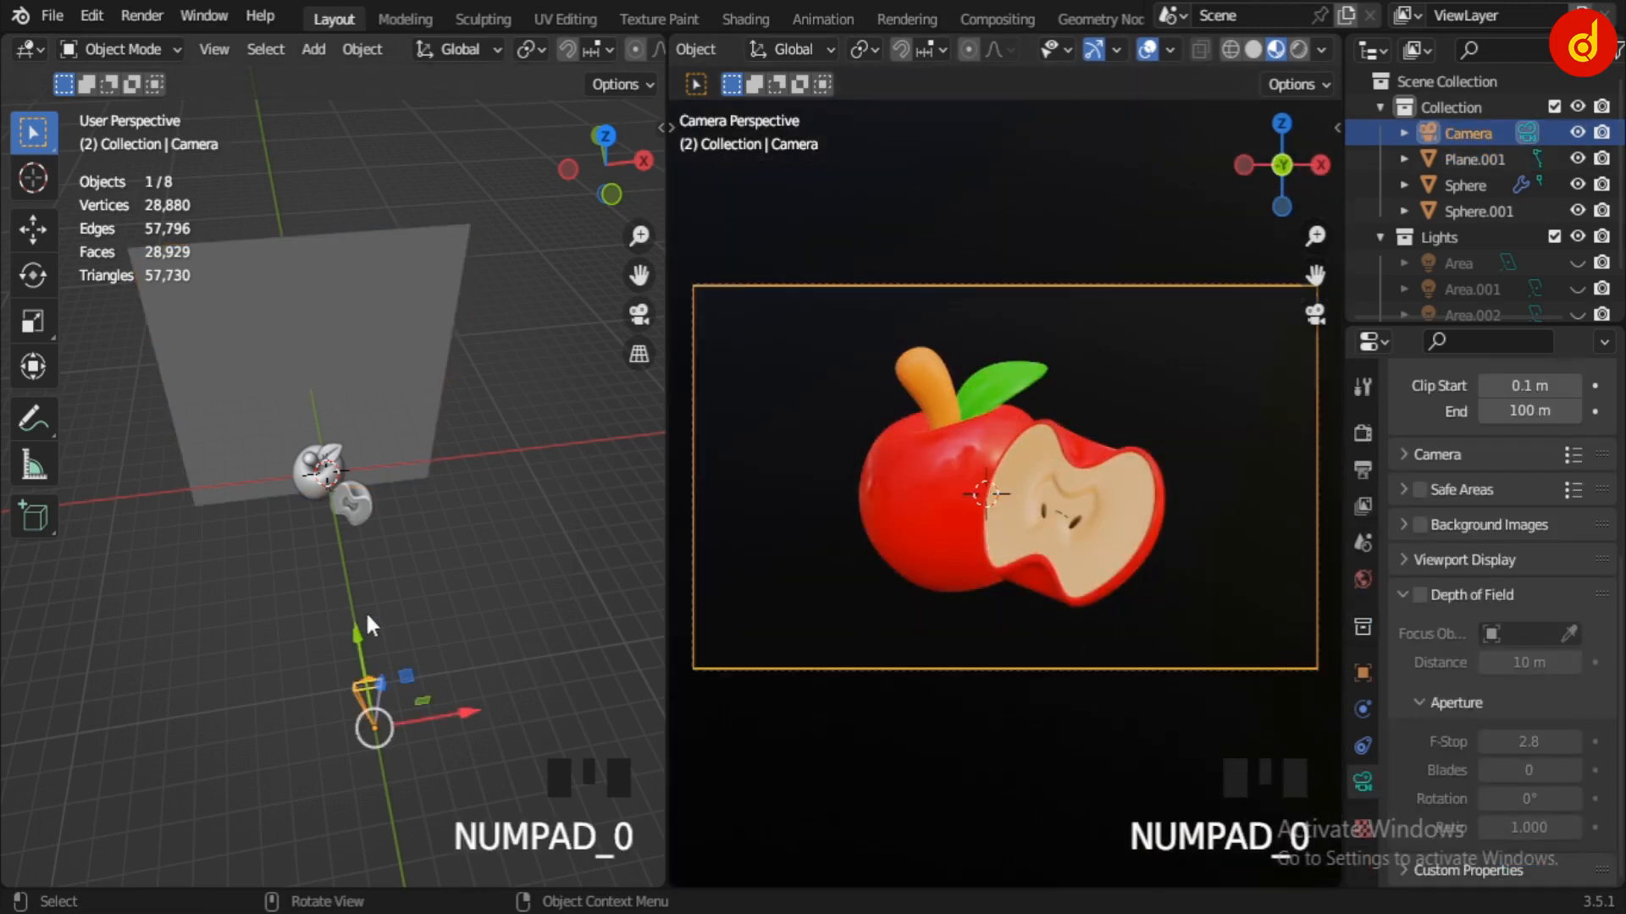
pyautogui.press('KP_0')
pyautogui.press('KP_0')
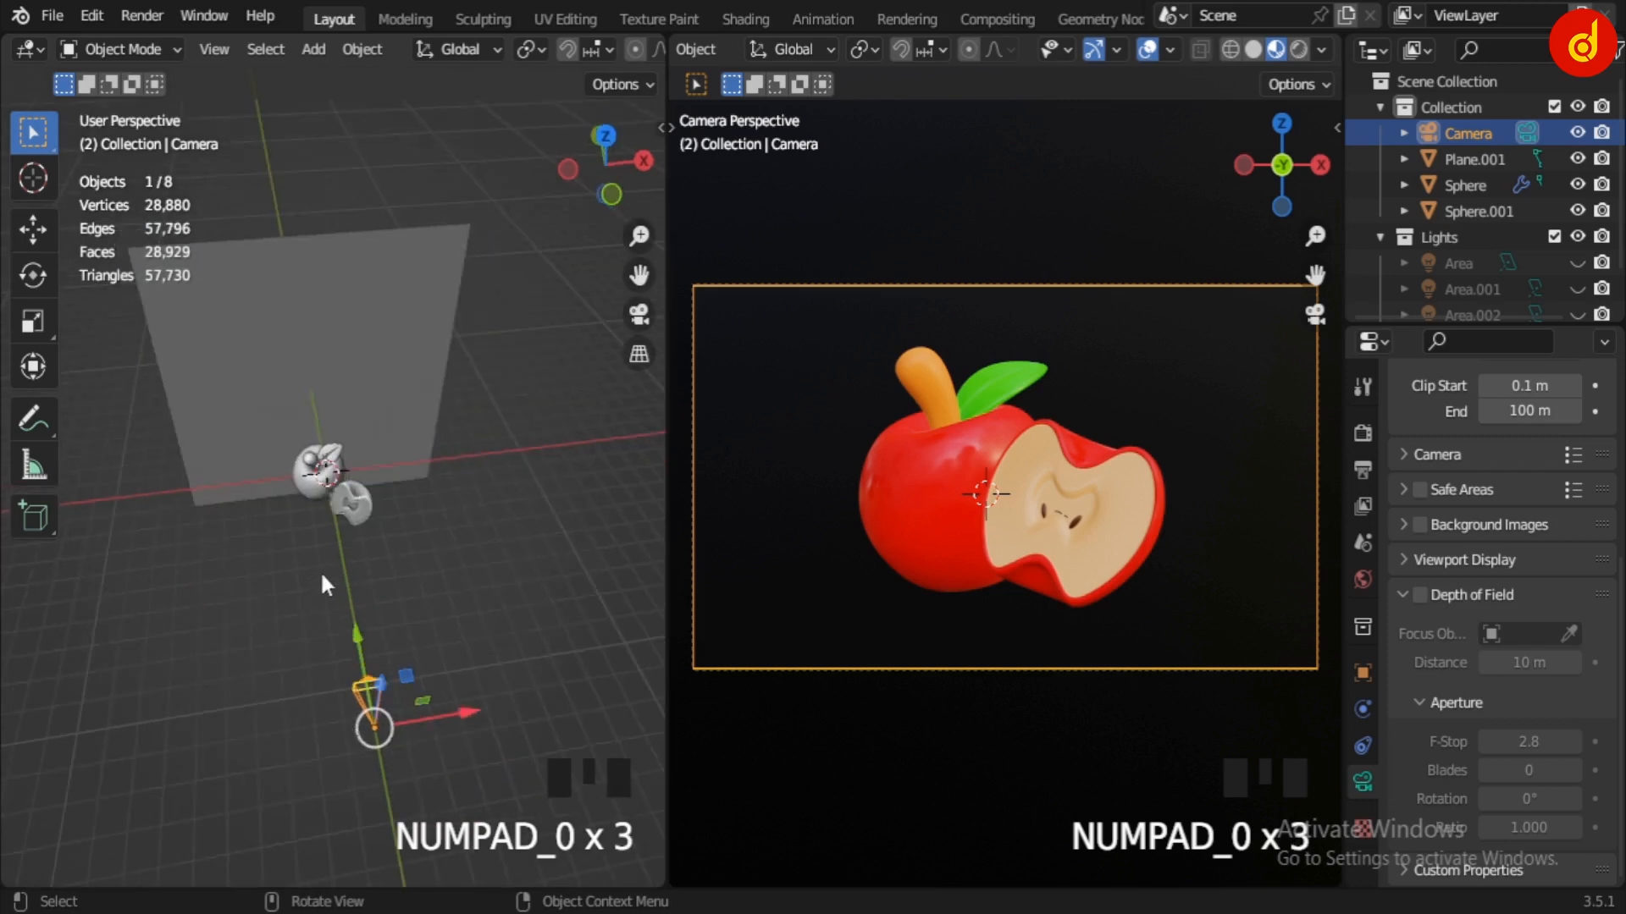
# Step: Deselect the camera and review its lens settings and the scene's render and color management settings
pyautogui.moveTo(322, 584); pyautogui.dragTo(335, 542, button='middle')
pyautogui.click(312, 585)
pyautogui.scroll(3, 311, 584)
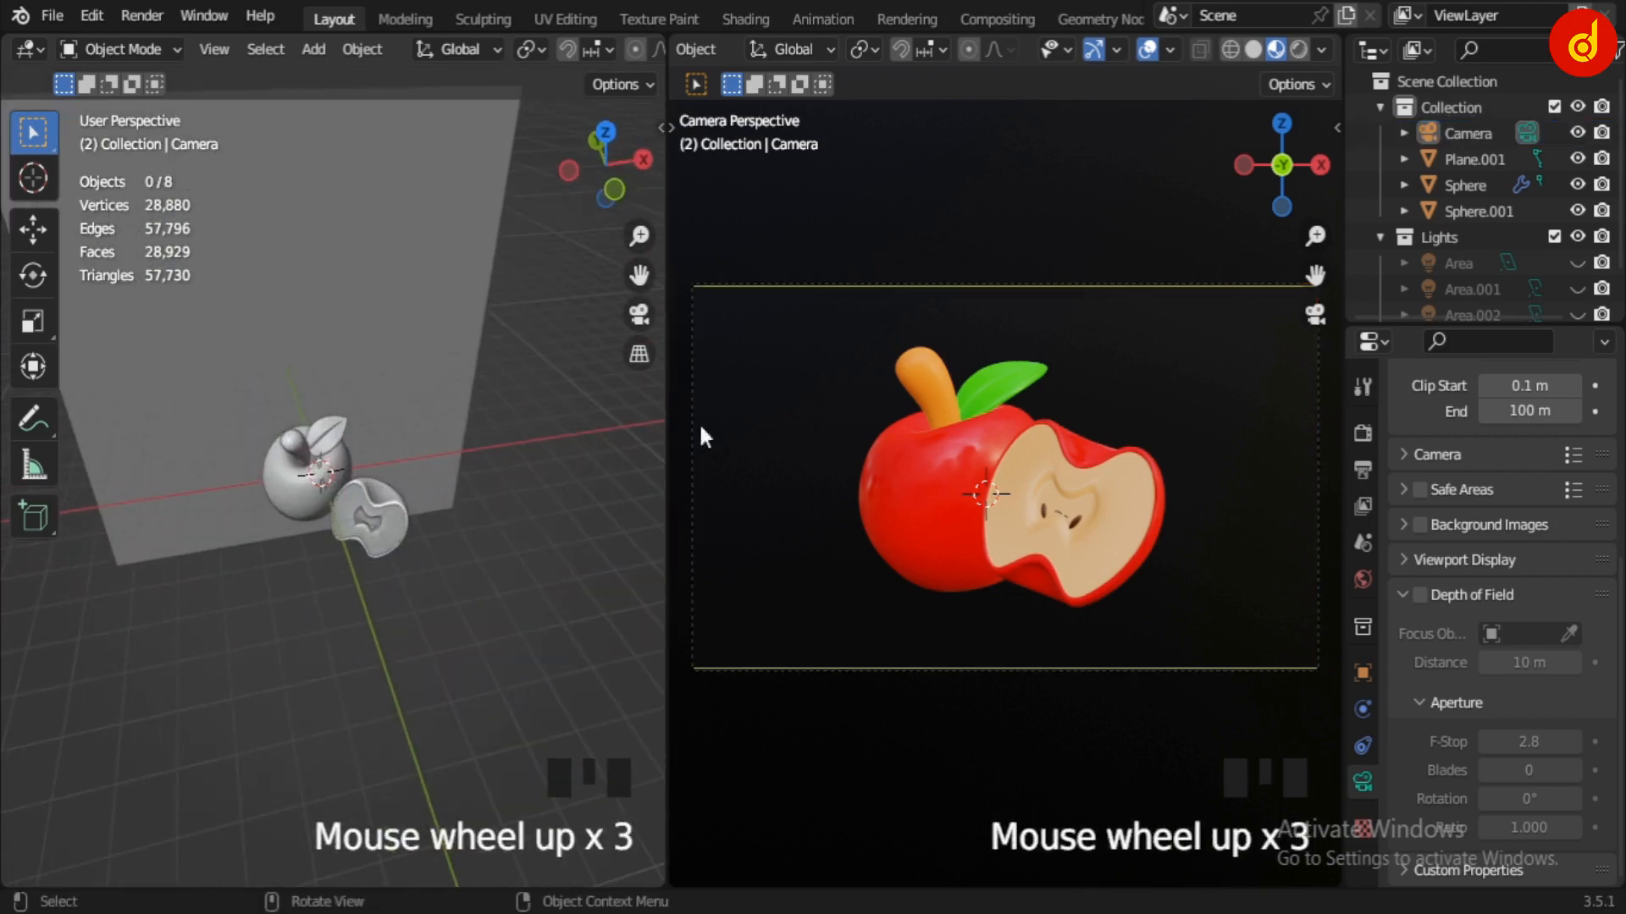
pyautogui.scroll(6, 1441, 435)
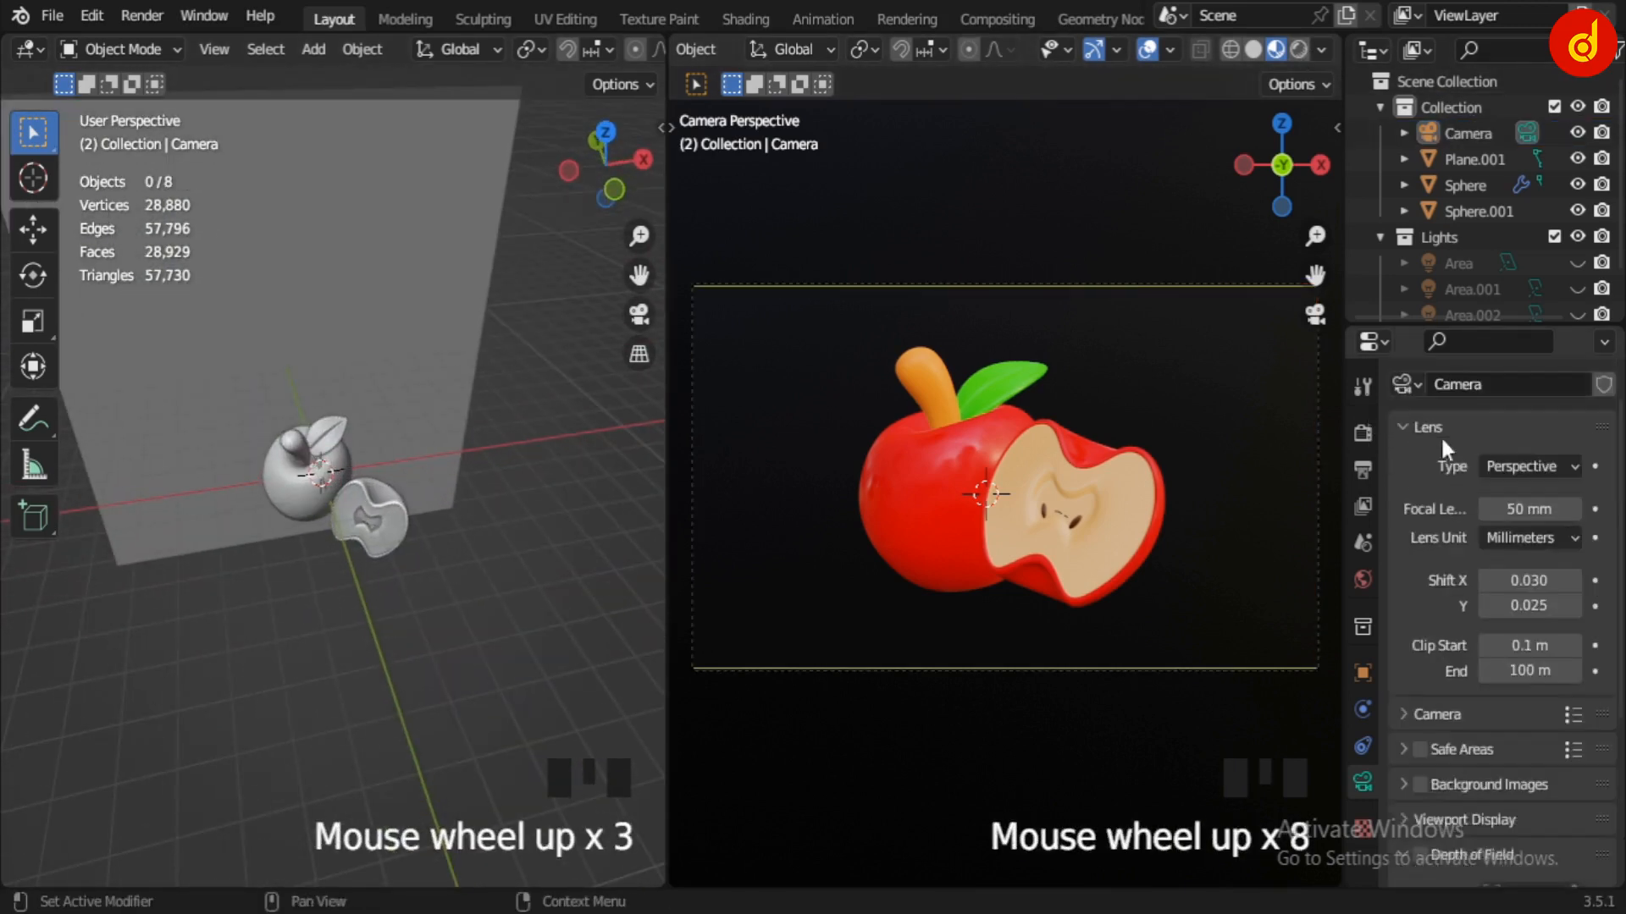
pyautogui.click(1361, 432)
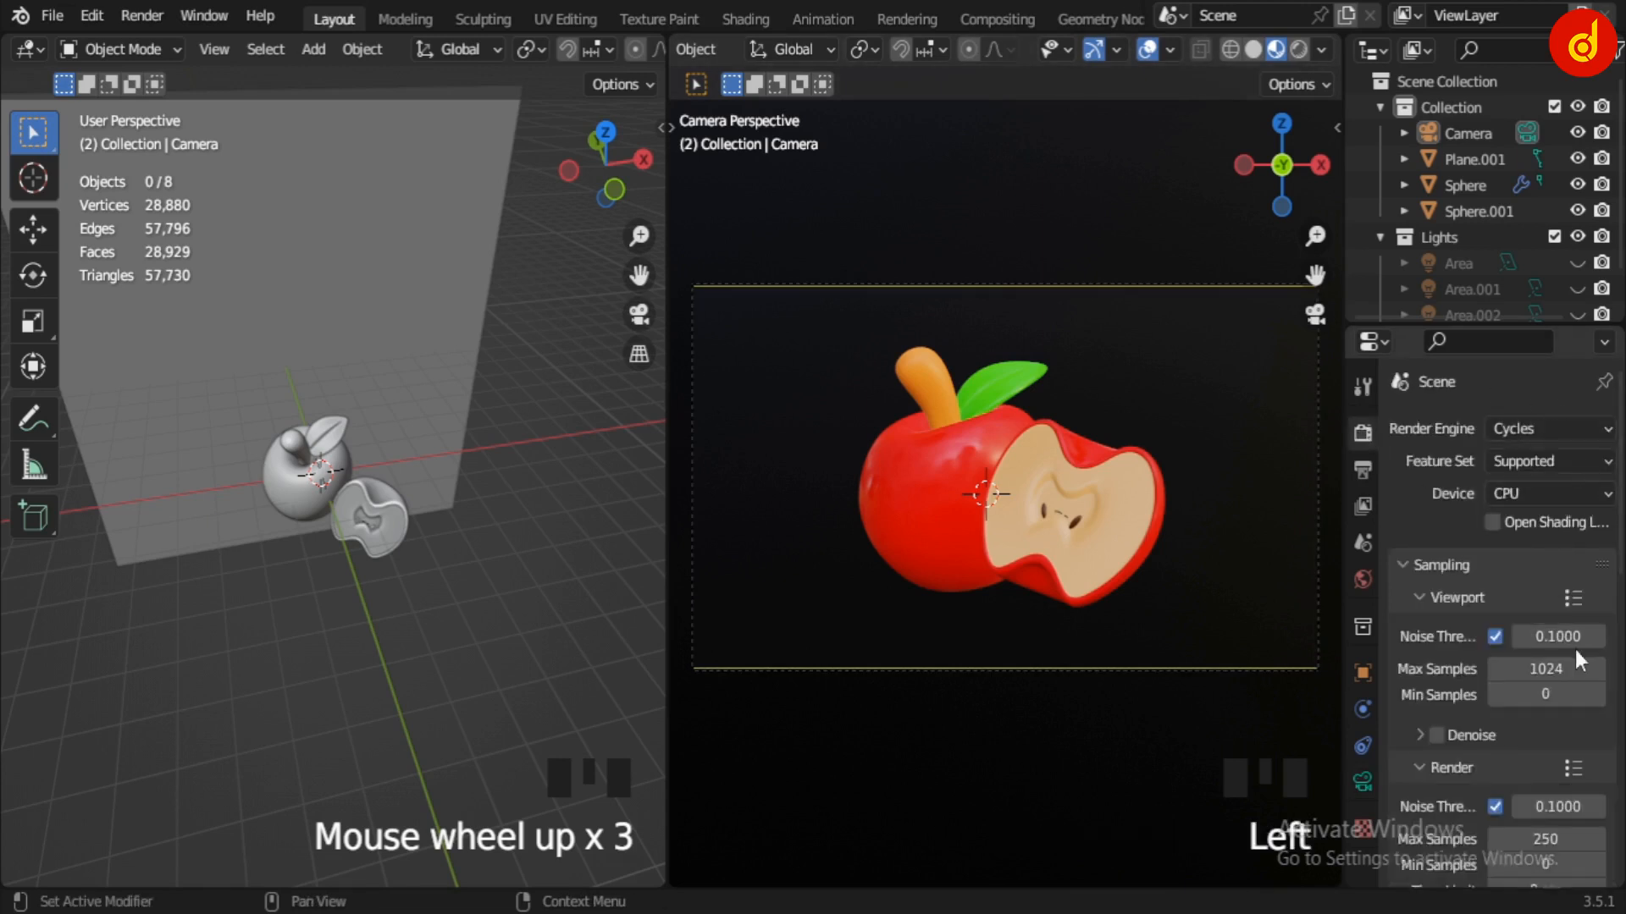
pyautogui.moveTo(1619, 474); pyautogui.dragTo(1621, 817)
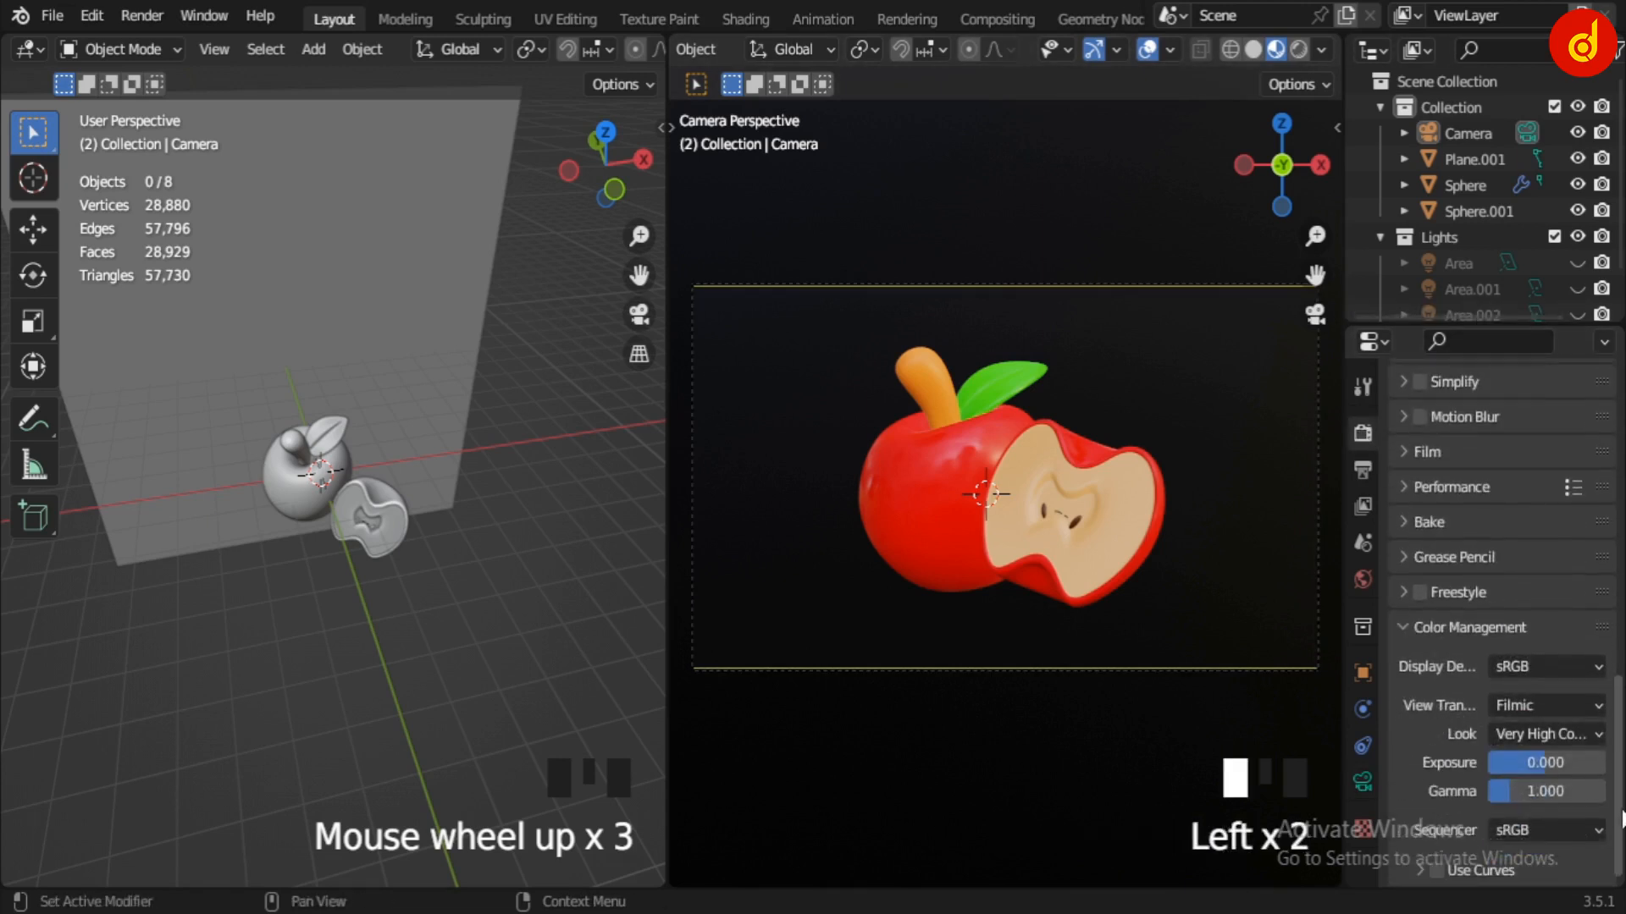
# Step: Switch the camera view to rendered shading and unhide the area light Area.001
pyautogui.click(1299, 49)
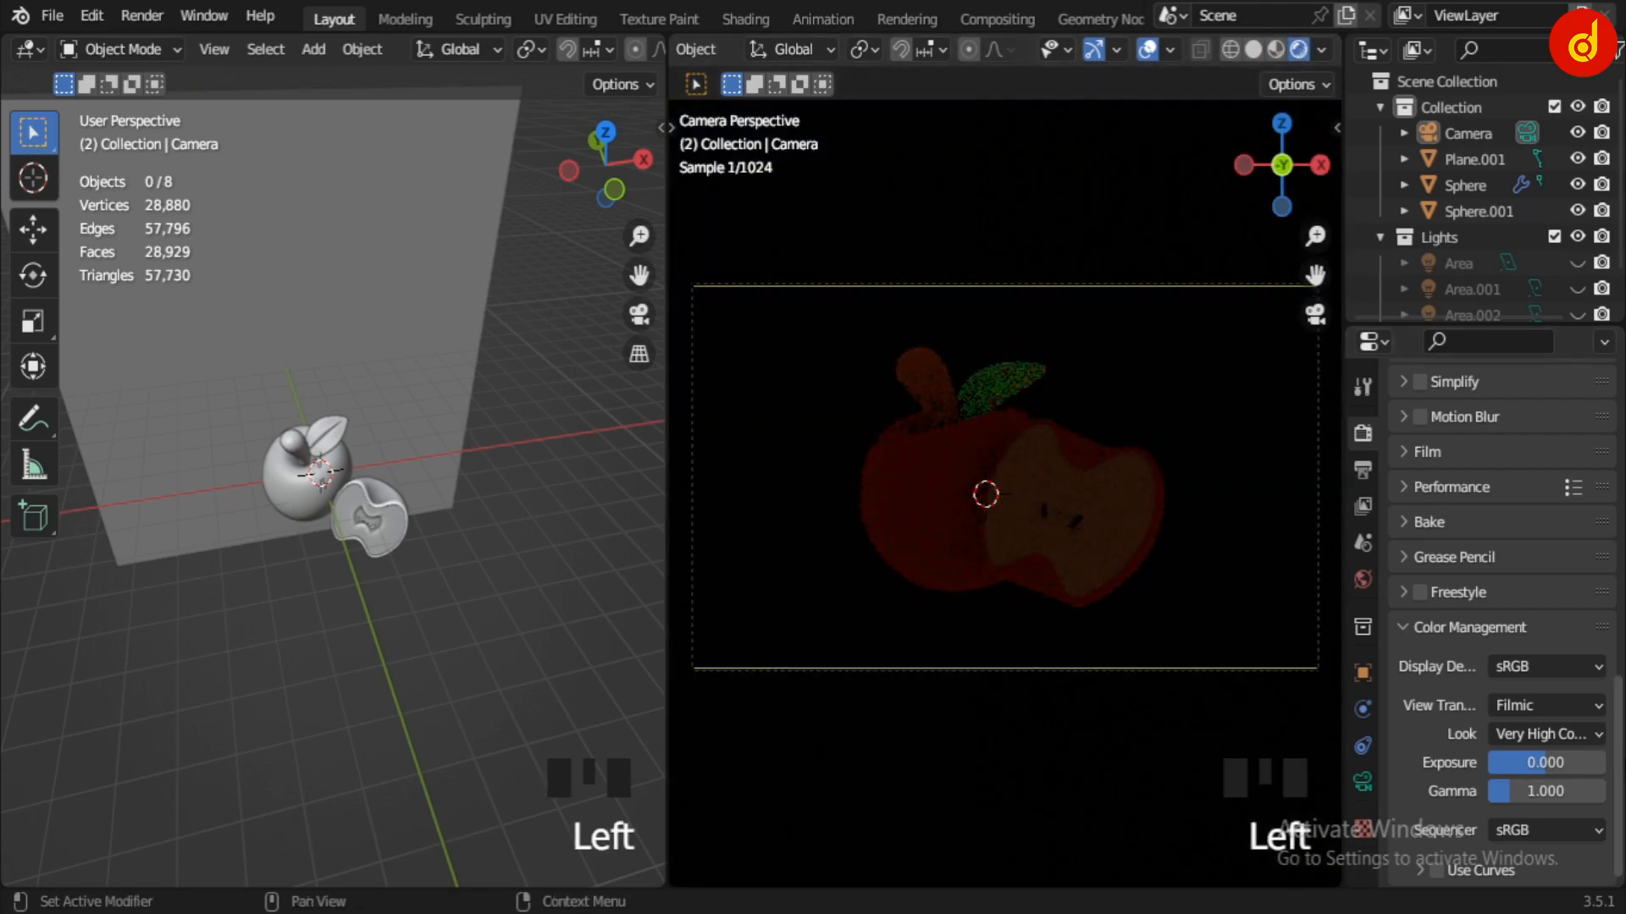
pyautogui.moveTo(1618, 774); pyautogui.dragTo(1618, 491)
pyautogui.scroll(-4, 1537, 269)
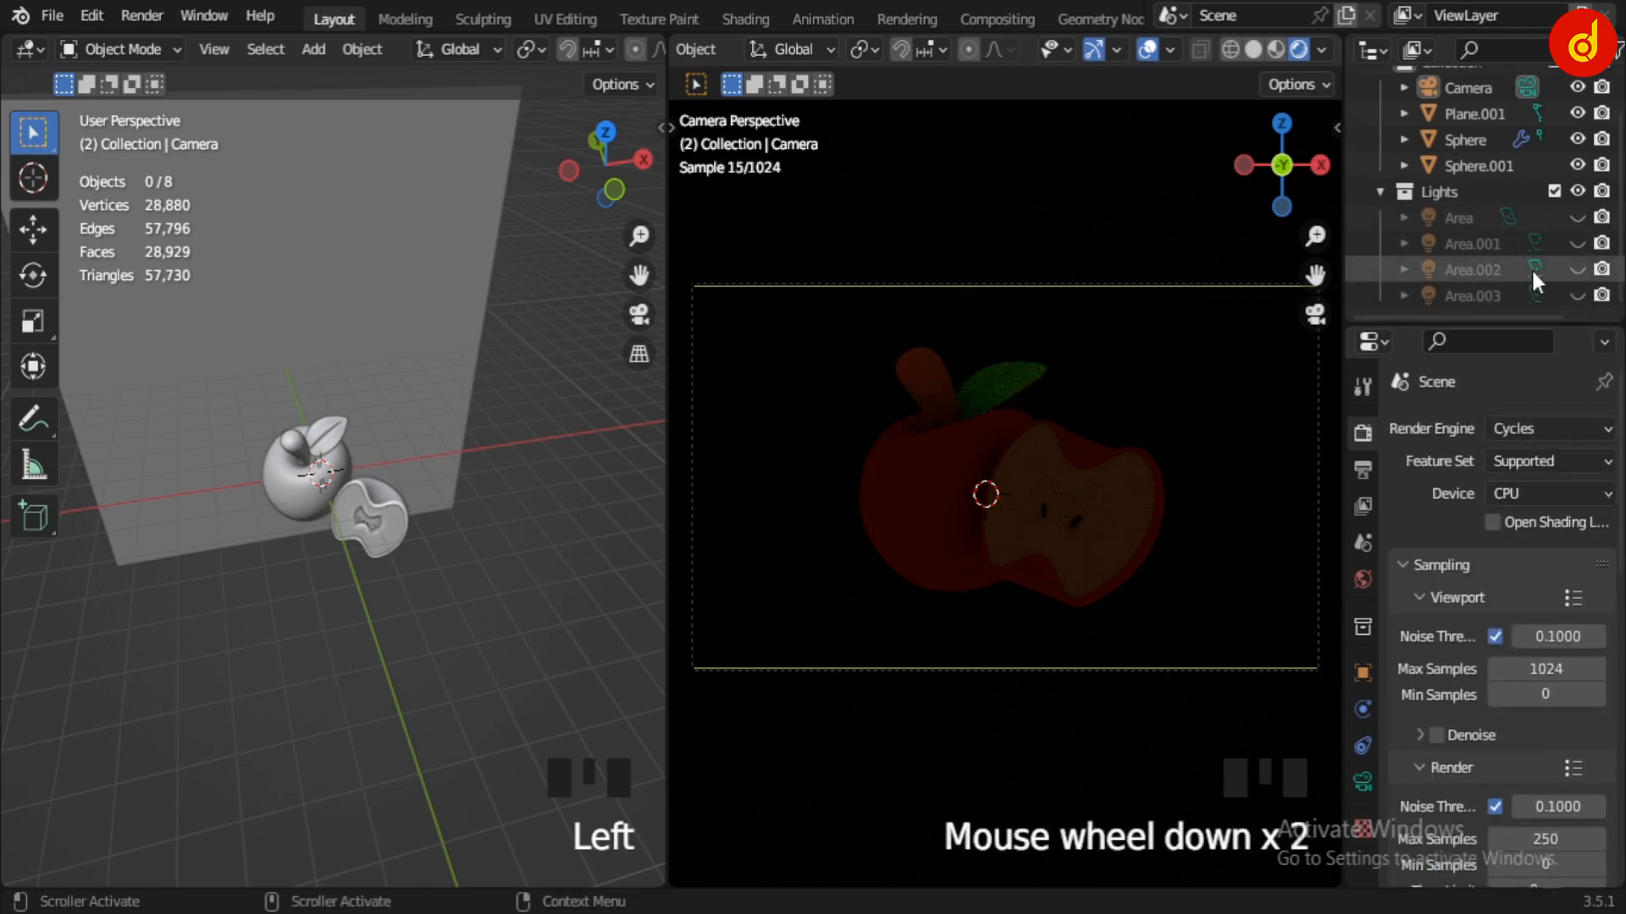
pyautogui.click(1578, 243)
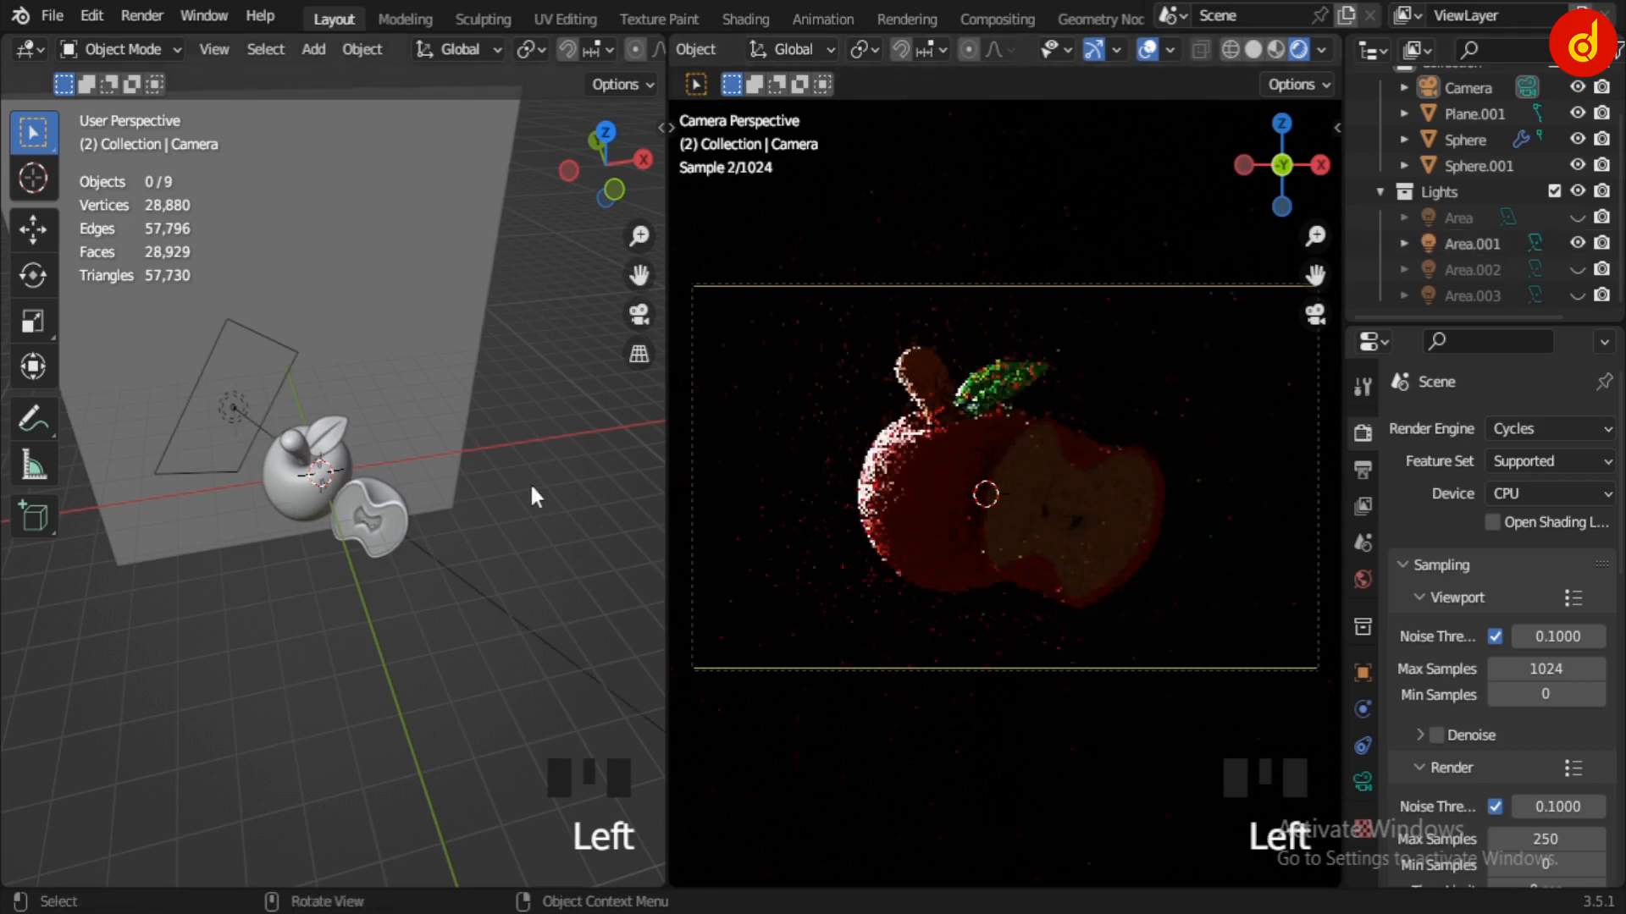
# Step: Hide the gizmos and overlays in the rendered view, and select Area.001 to show its light settings
pyautogui.moveTo(166, 540); pyautogui.dragTo(220, 509, button='middle')
pyautogui.click(1091, 51)
pyautogui.click(187, 478)
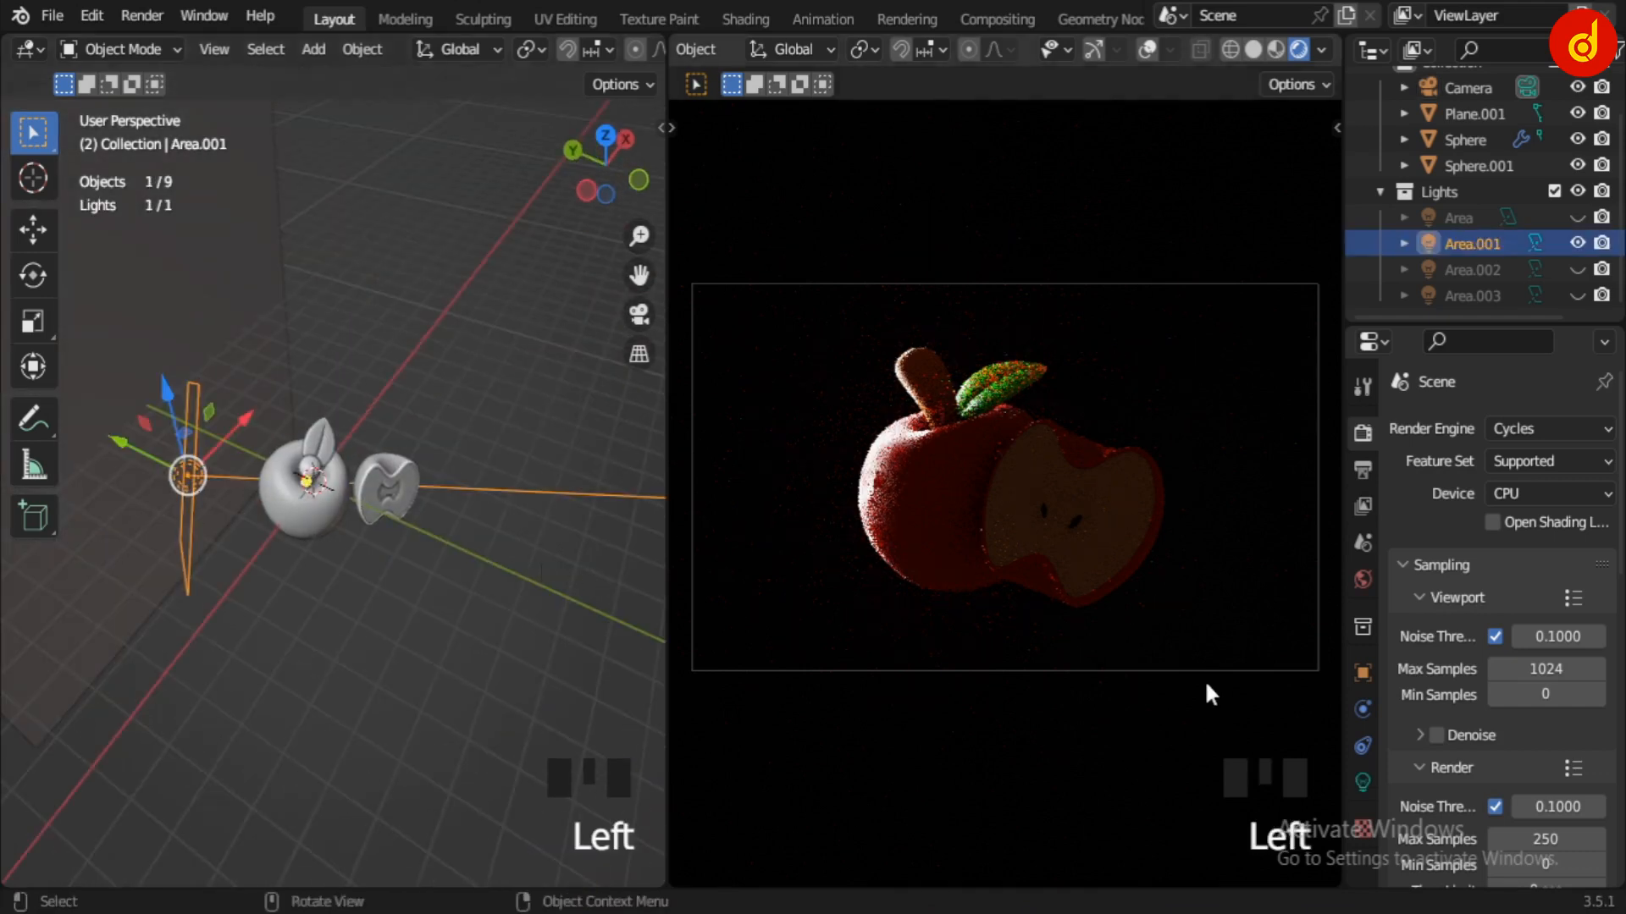
pyautogui.click(1362, 779)
pyautogui.scroll(-2, 1459, 693)
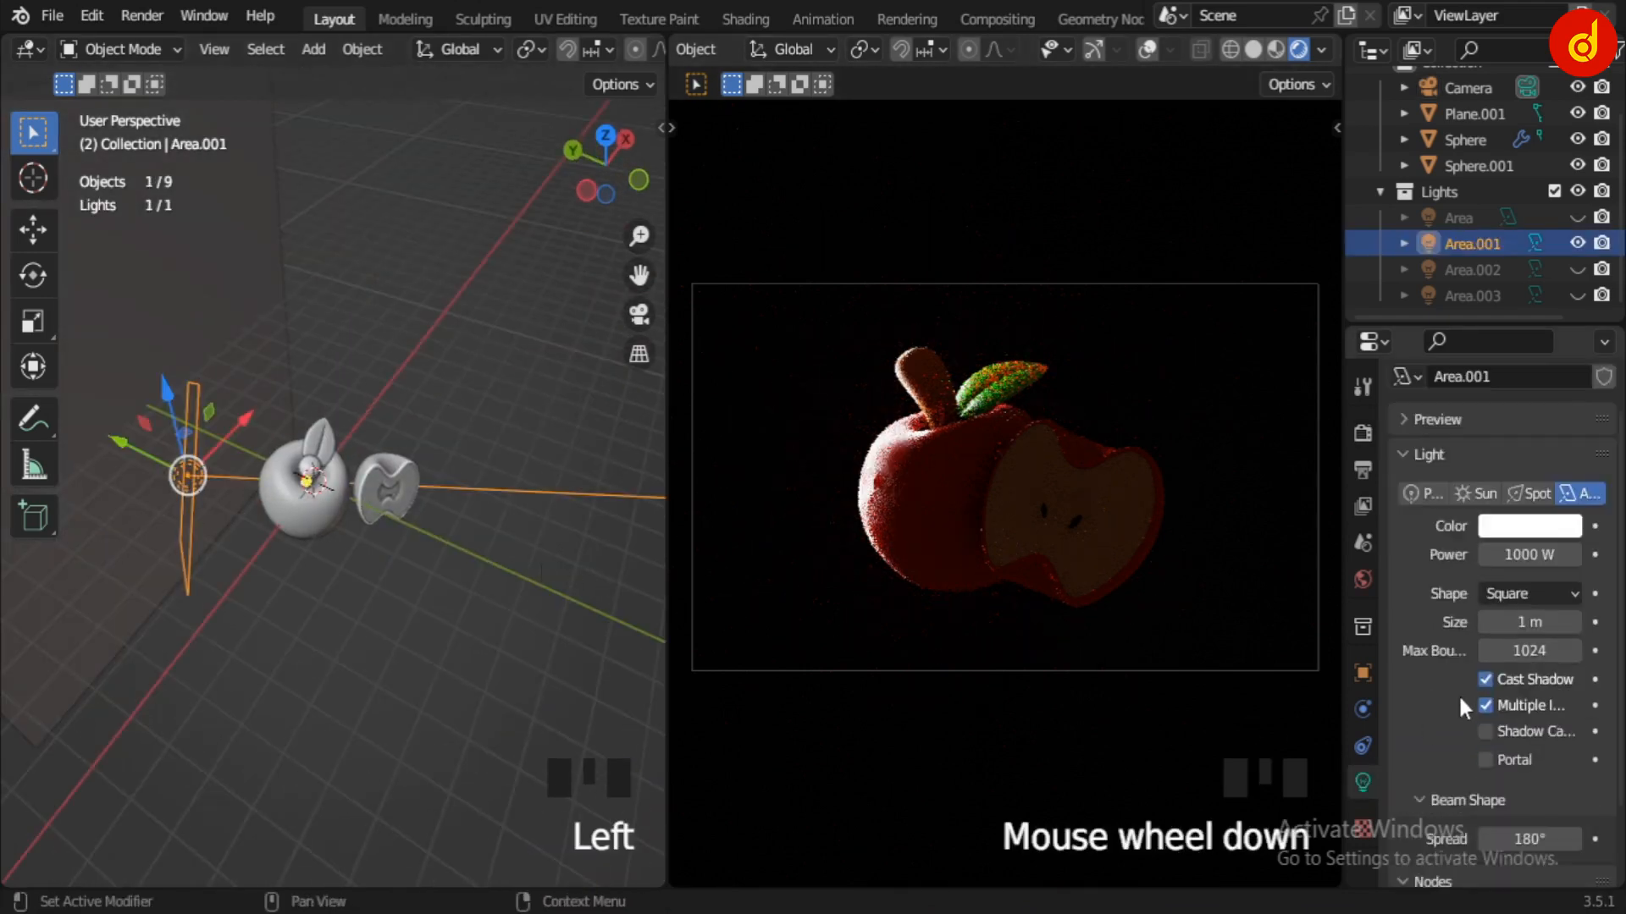
# Step: Hide Area.001, unhide and select Area.002, and inspect its placement and light settings
pyautogui.moveTo(256, 629); pyautogui.dragTo(415, 646, button='middle')
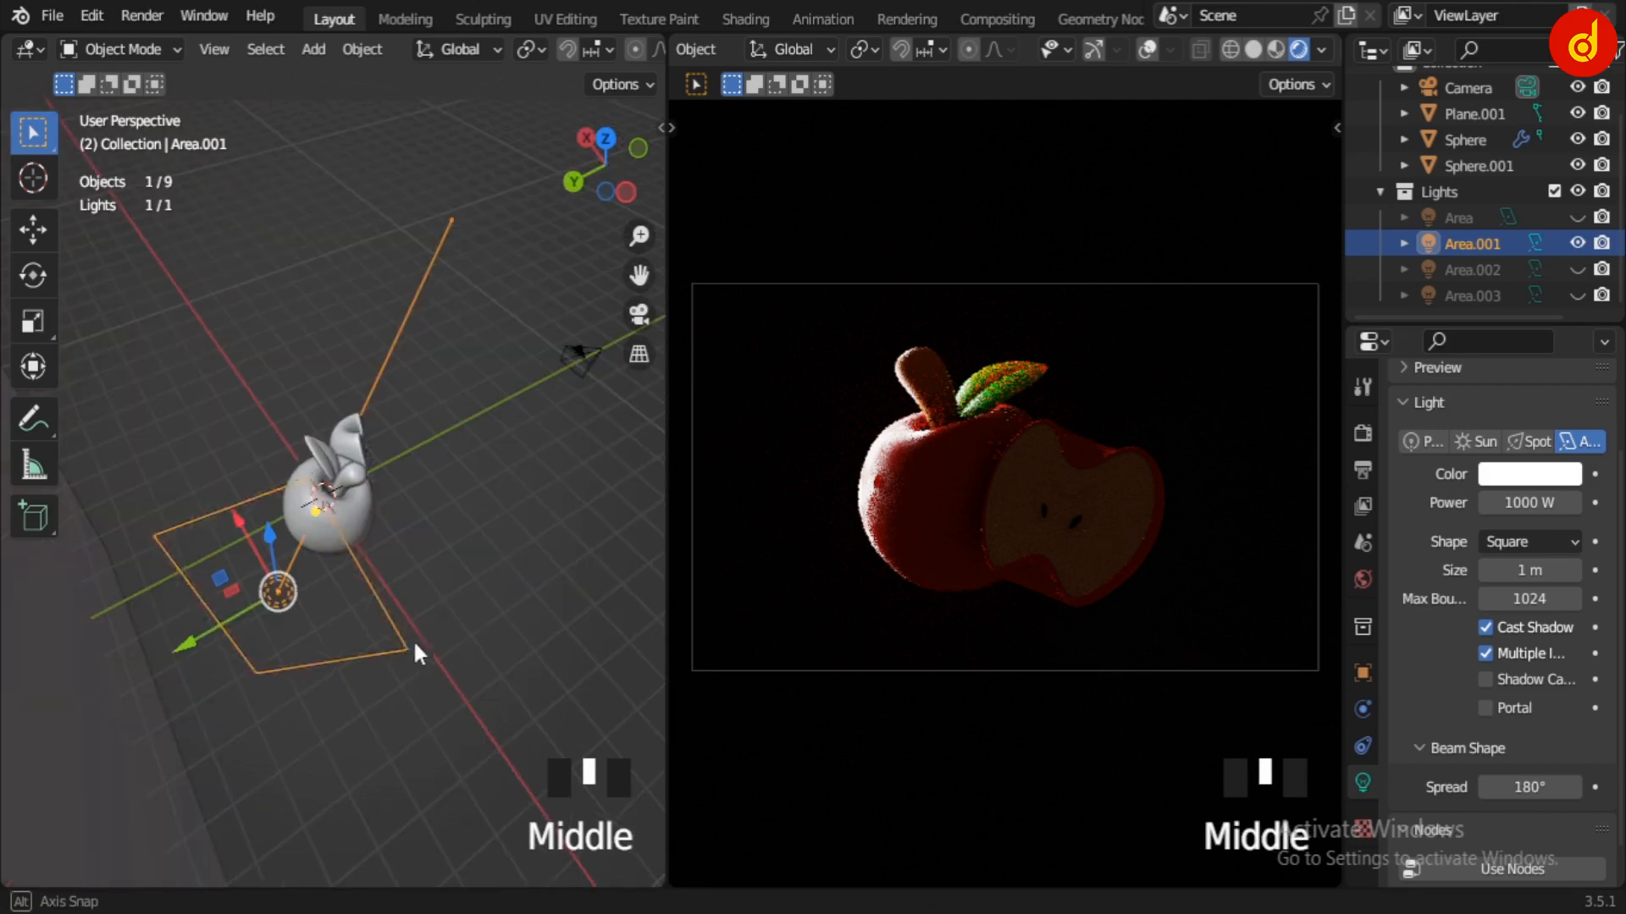
pyautogui.moveTo(334, 729); pyautogui.dragTo(246, 725, button='middle')
pyautogui.click(1577, 243)
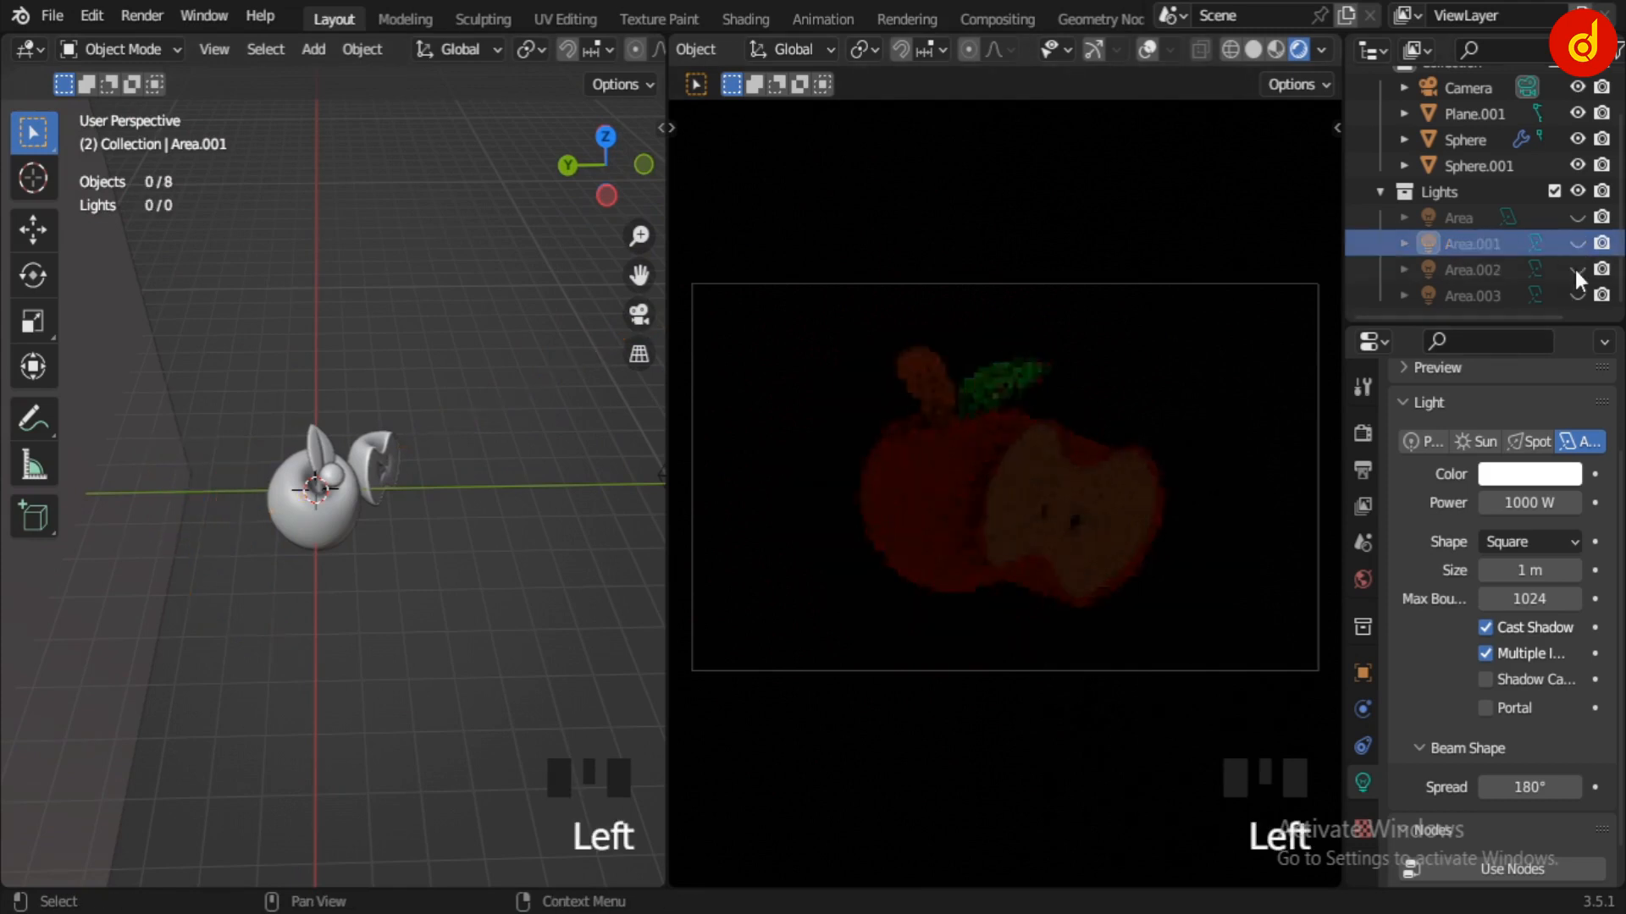
pyautogui.click(1576, 271)
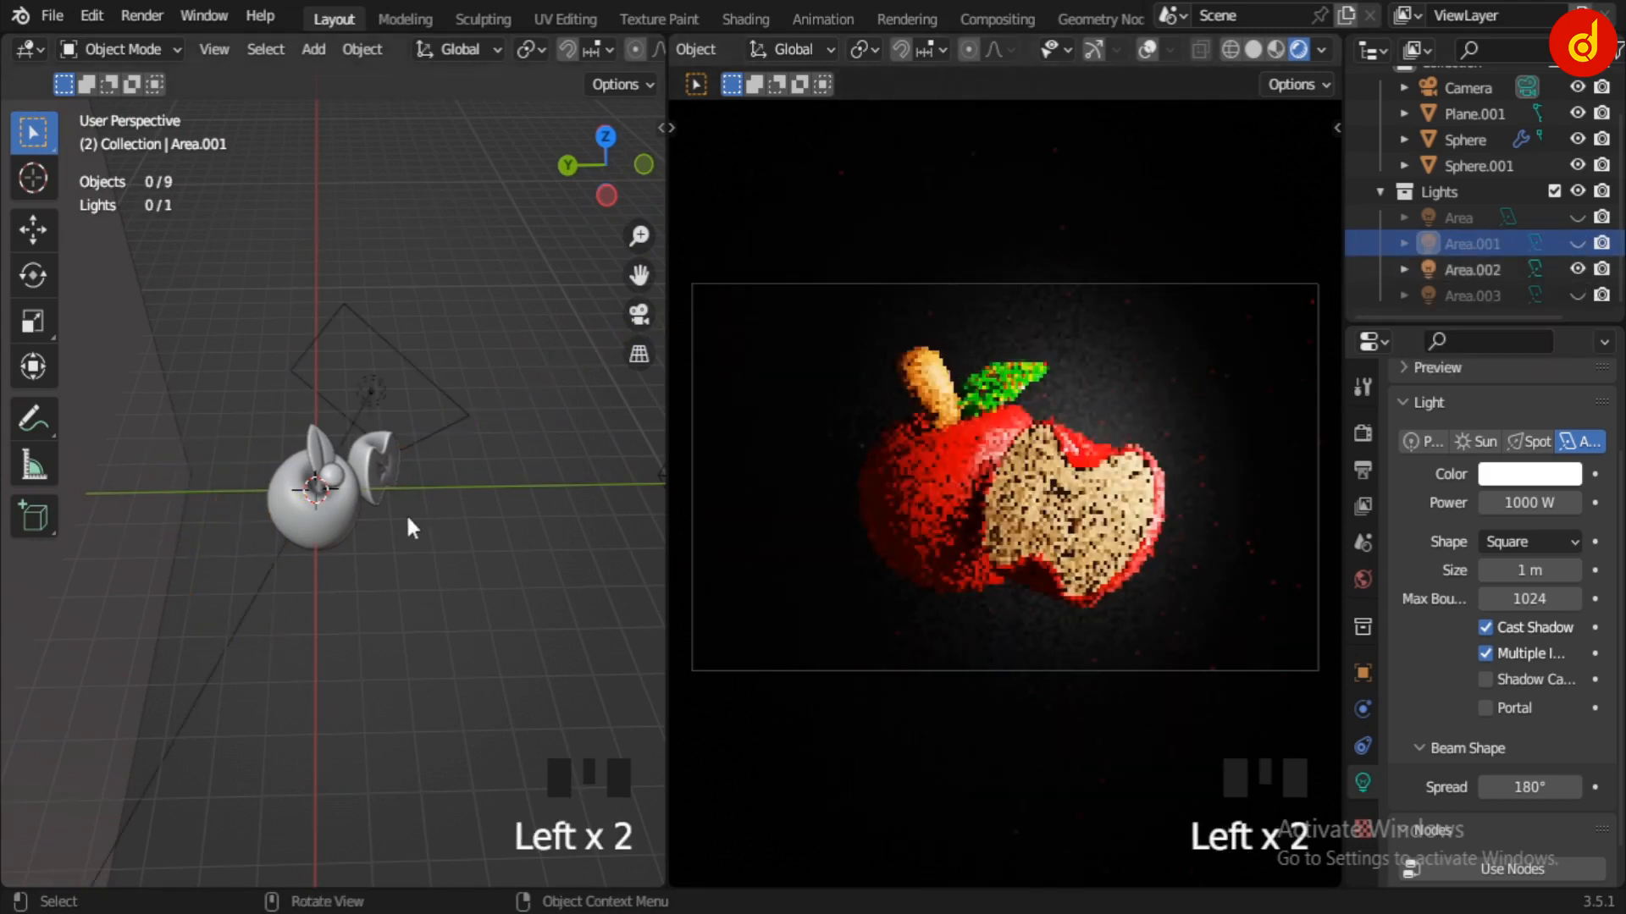
pyautogui.click(378, 392)
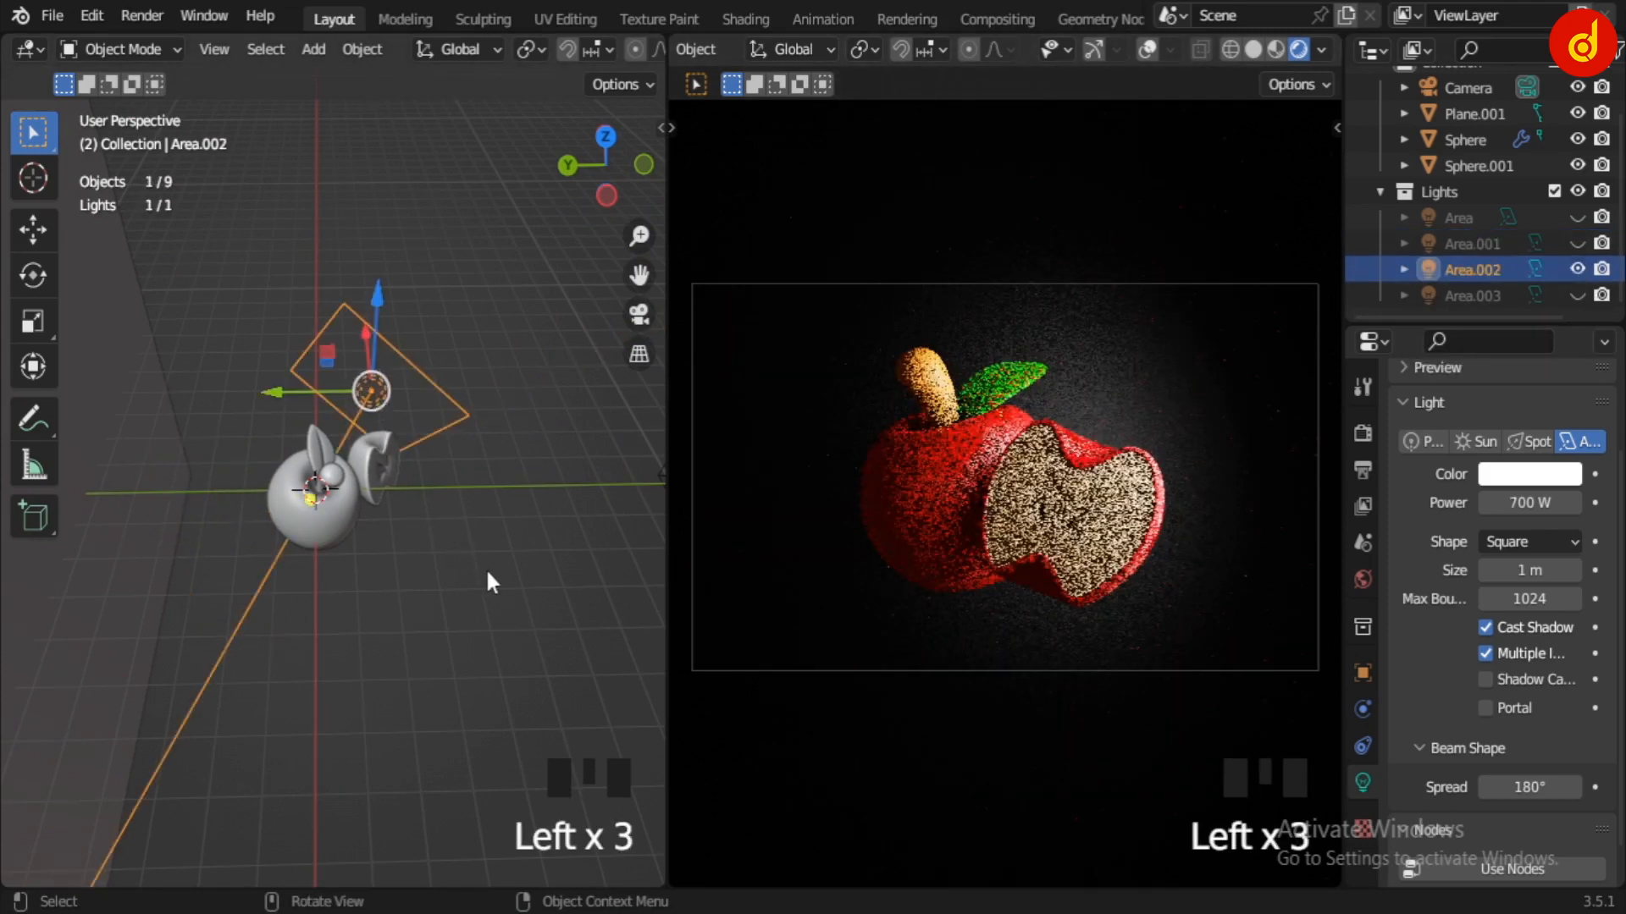
pyautogui.moveTo(485, 569); pyautogui.dragTo(288, 564, button='middle')
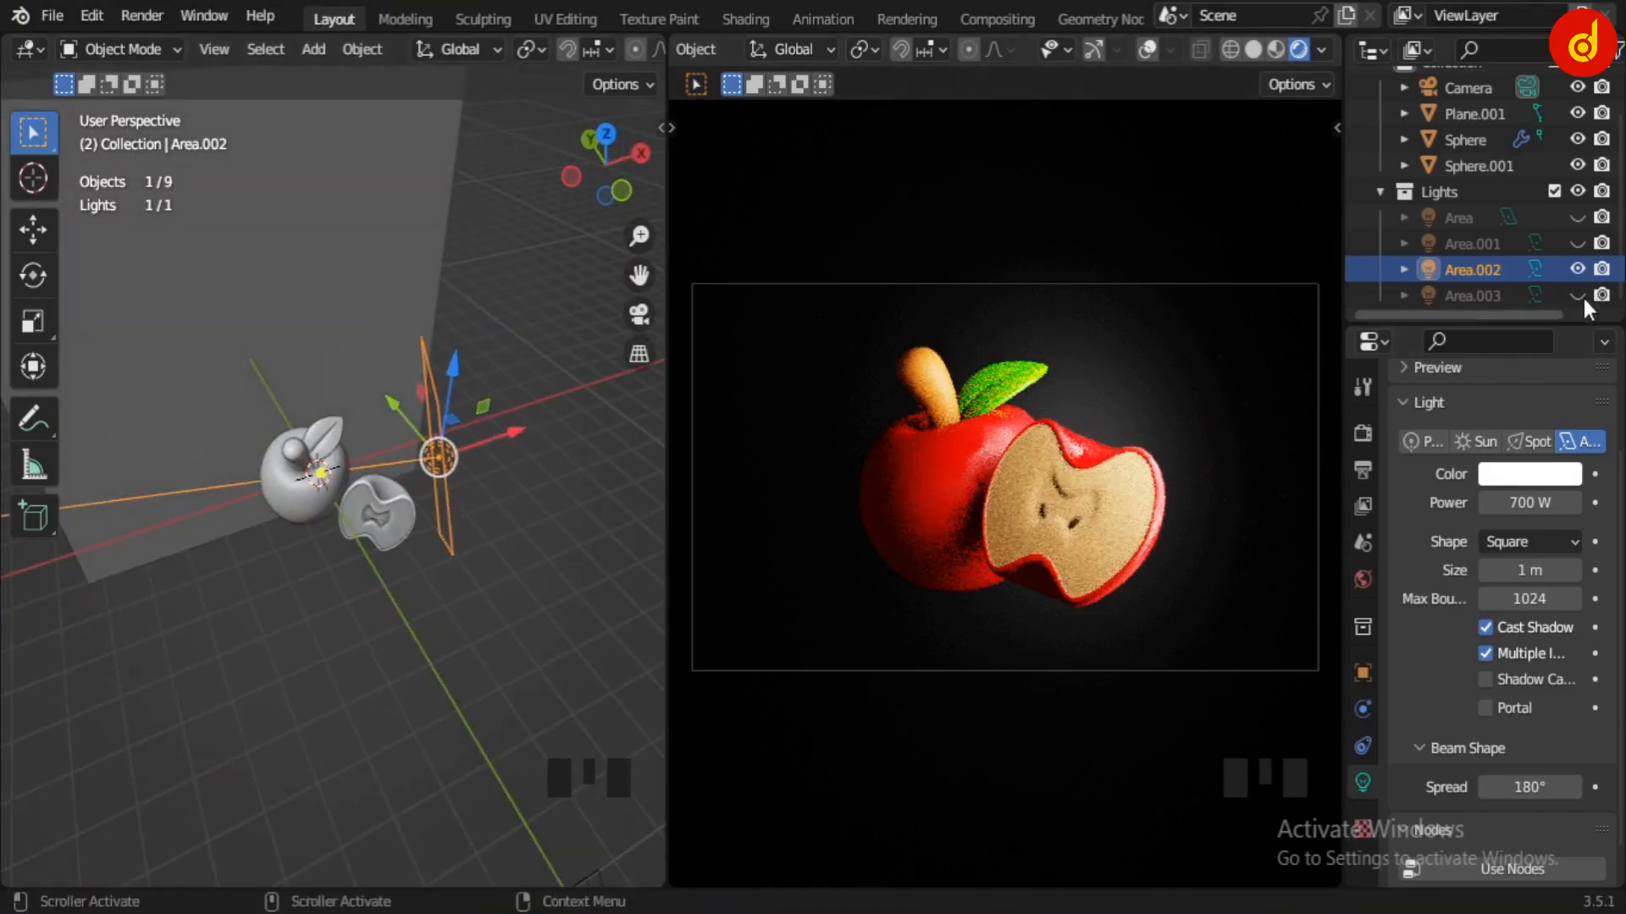
# Step: Hide Area.002, unhide and select the light Area, and inspect its placement behind the apples
pyautogui.click(1576, 270)
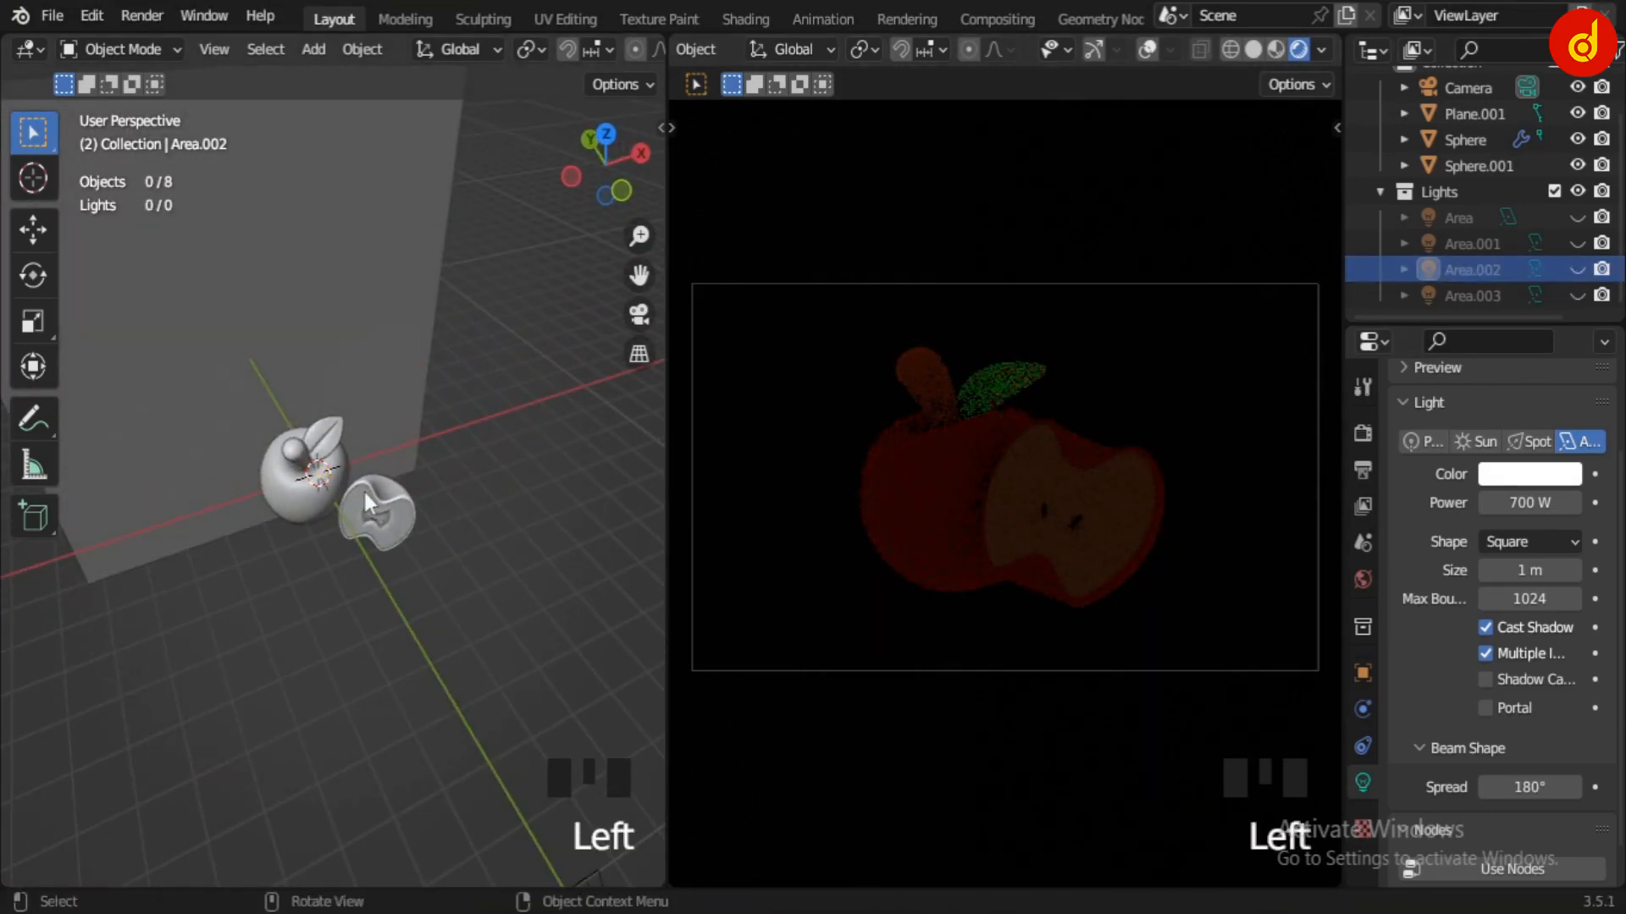
pyautogui.moveTo(364, 489); pyautogui.dragTo(341, 486, button='middle')
pyautogui.scroll(3, 363, 491)
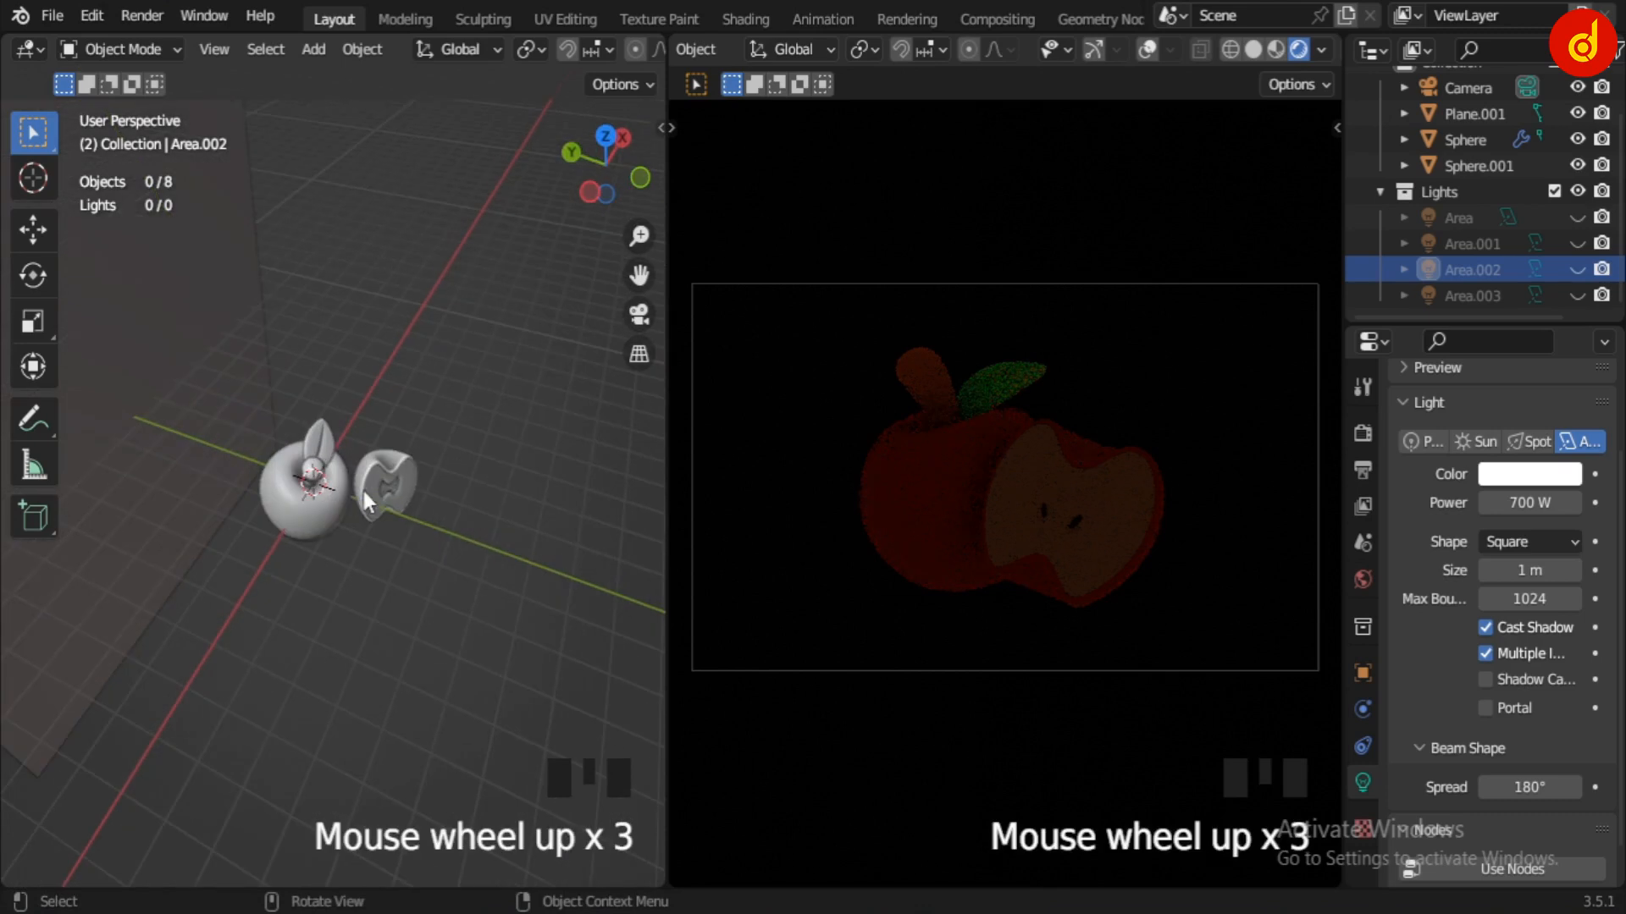
pyautogui.click(1576, 217)
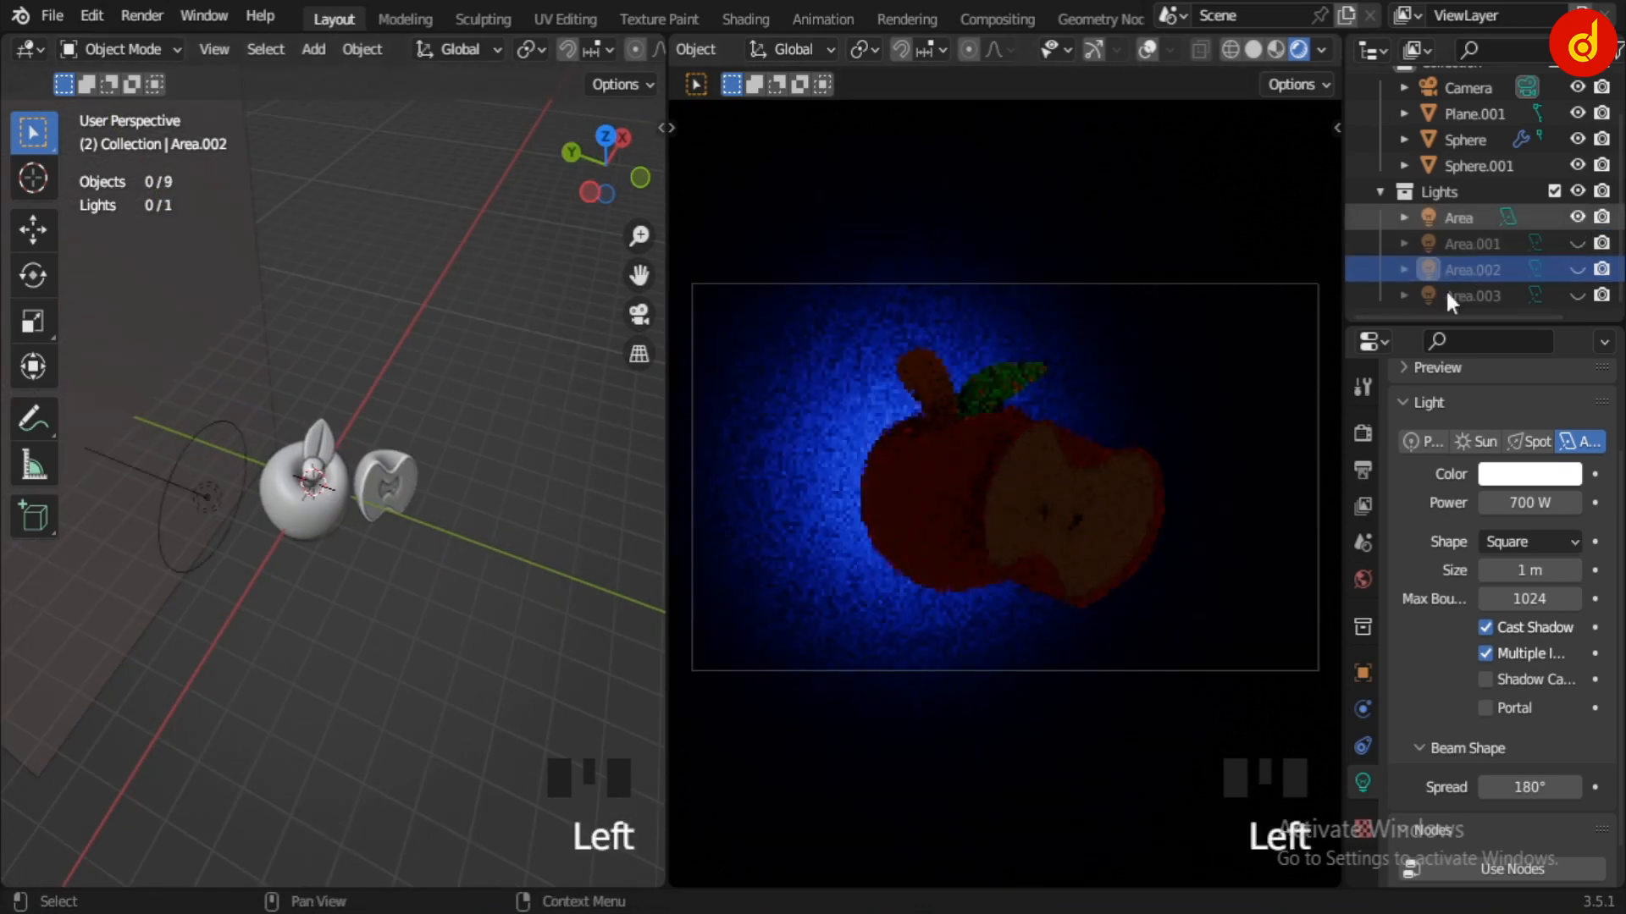
pyautogui.click(209, 491)
pyautogui.moveTo(188, 618); pyautogui.dragTo(128, 596, button='middle')
pyautogui.scroll(-2, 305, 597)
# Step: Hide the light Area, unhide and select Area.003, and inspect its placement and light settings
pyautogui.click(1577, 217)
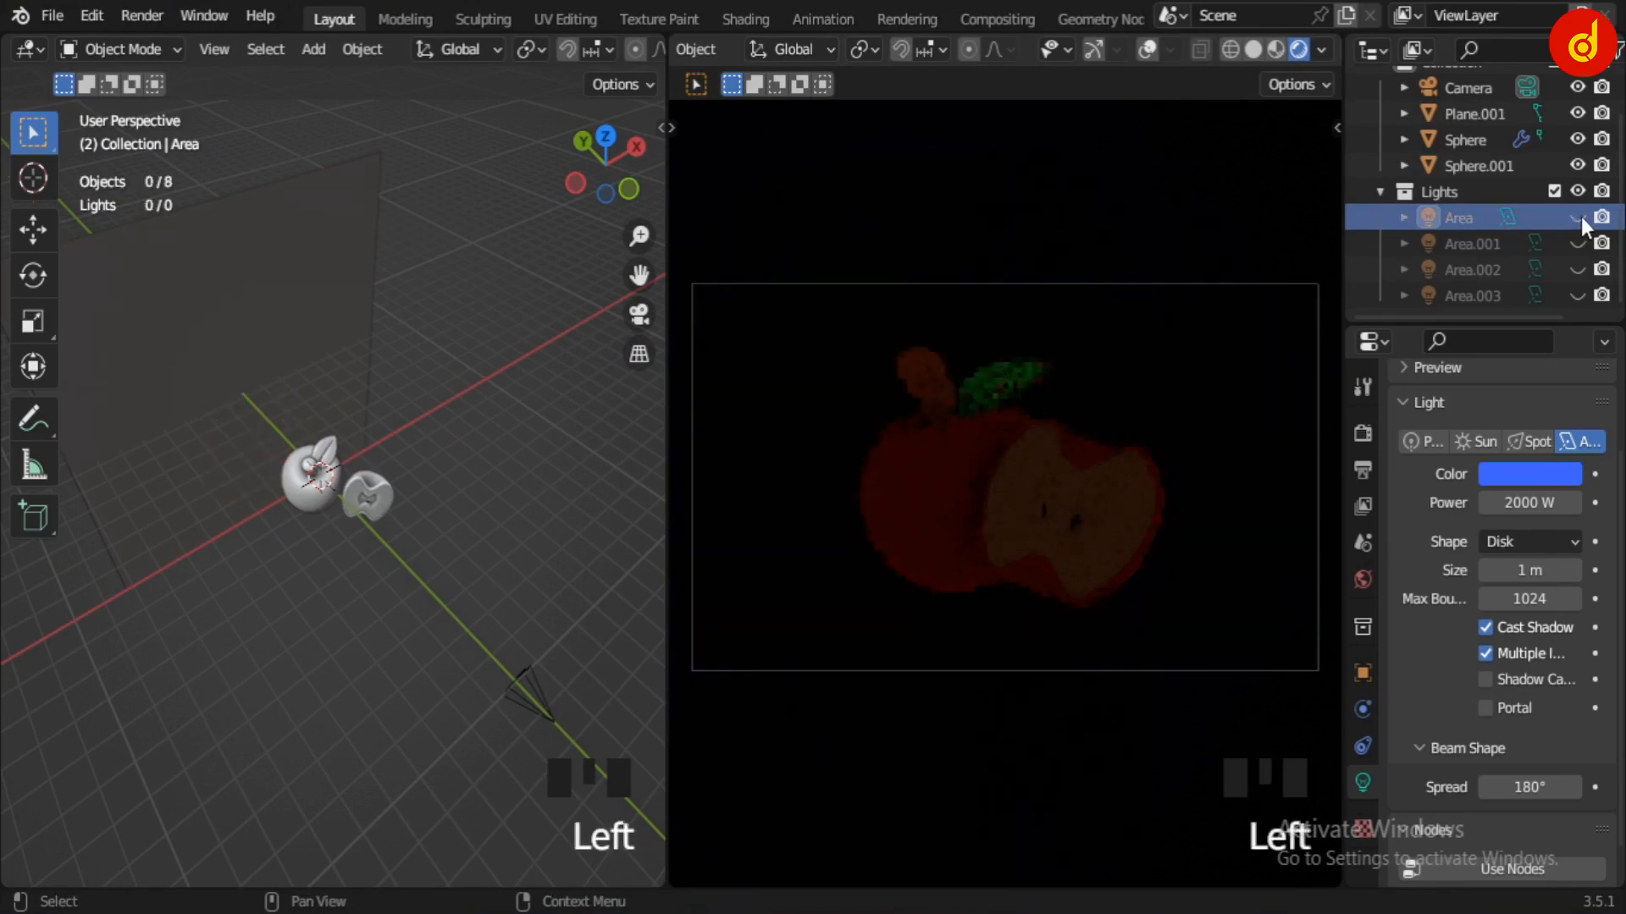
pyautogui.click(1577, 295)
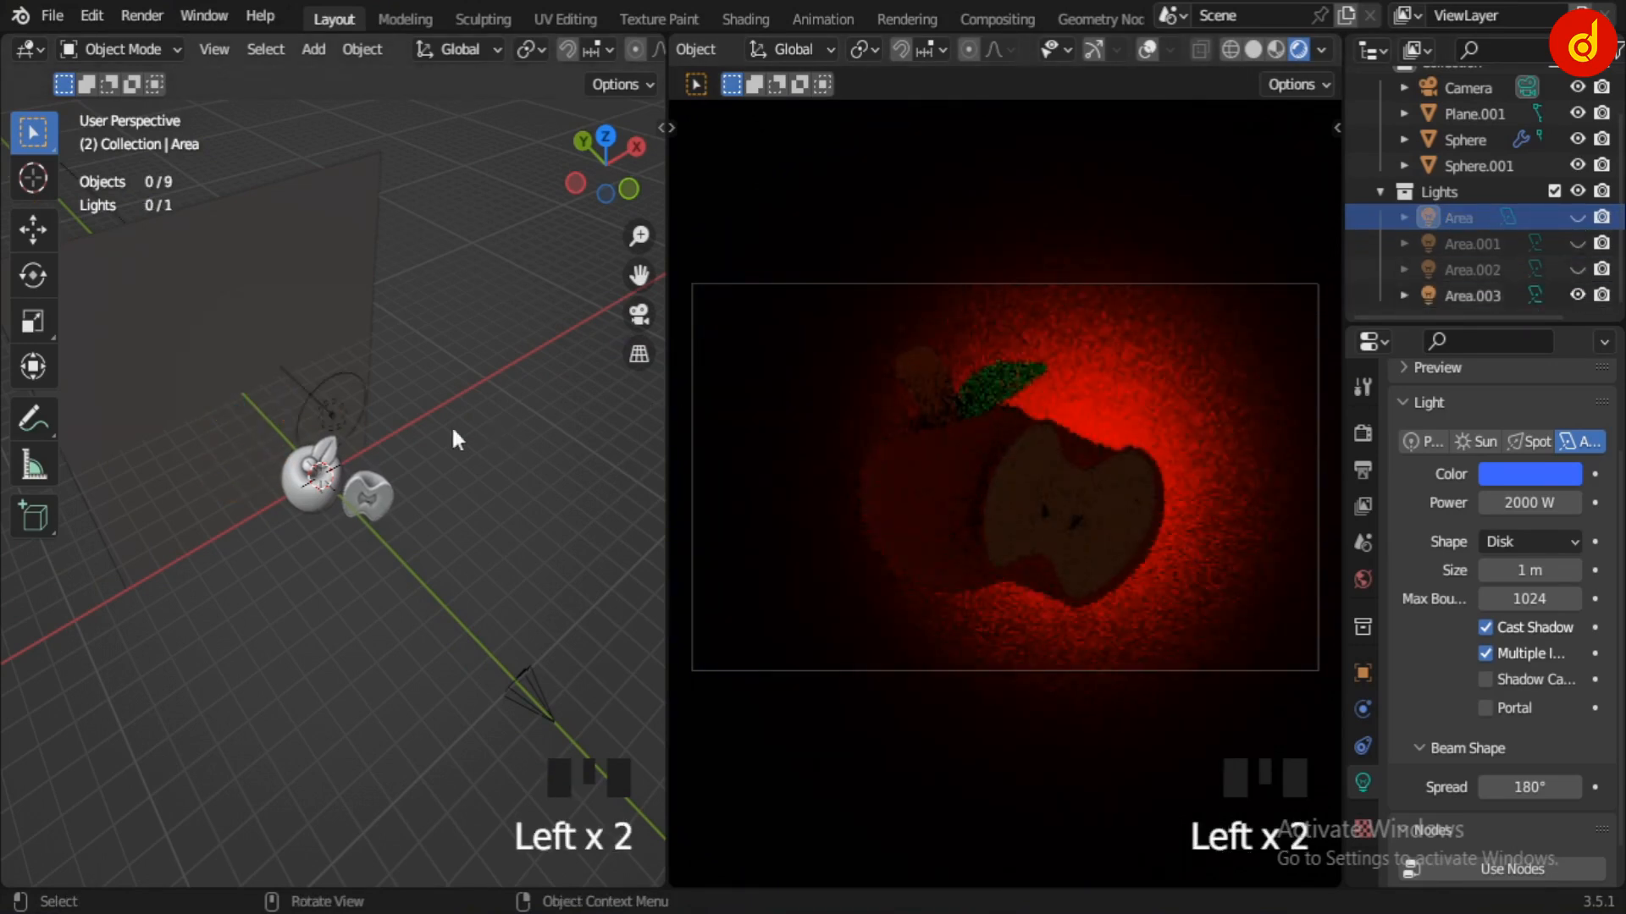
pyautogui.click(329, 410)
pyautogui.moveTo(464, 454); pyautogui.dragTo(406, 479, button='middle')
pyautogui.scroll(-3, 1491, 205)
pyautogui.moveTo(652, 461); pyautogui.dragTo(409, 506, button='middle')
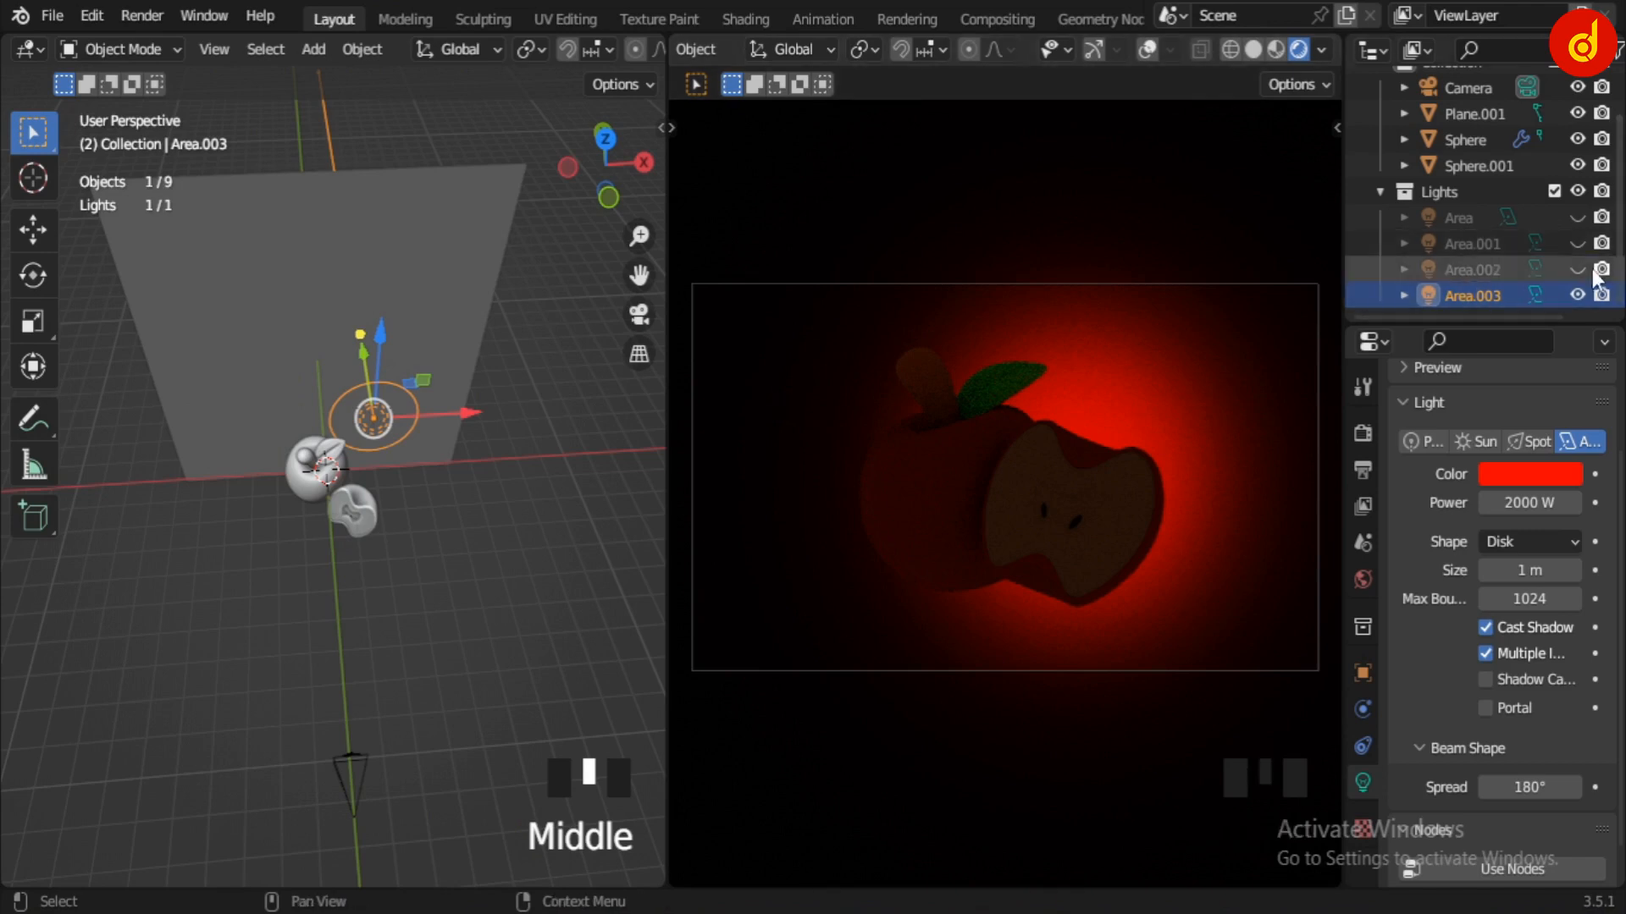
# Step: Unhide Area, Area.001 and Area.002, and examine all four lights around the apples
pyautogui.click(1577, 219)
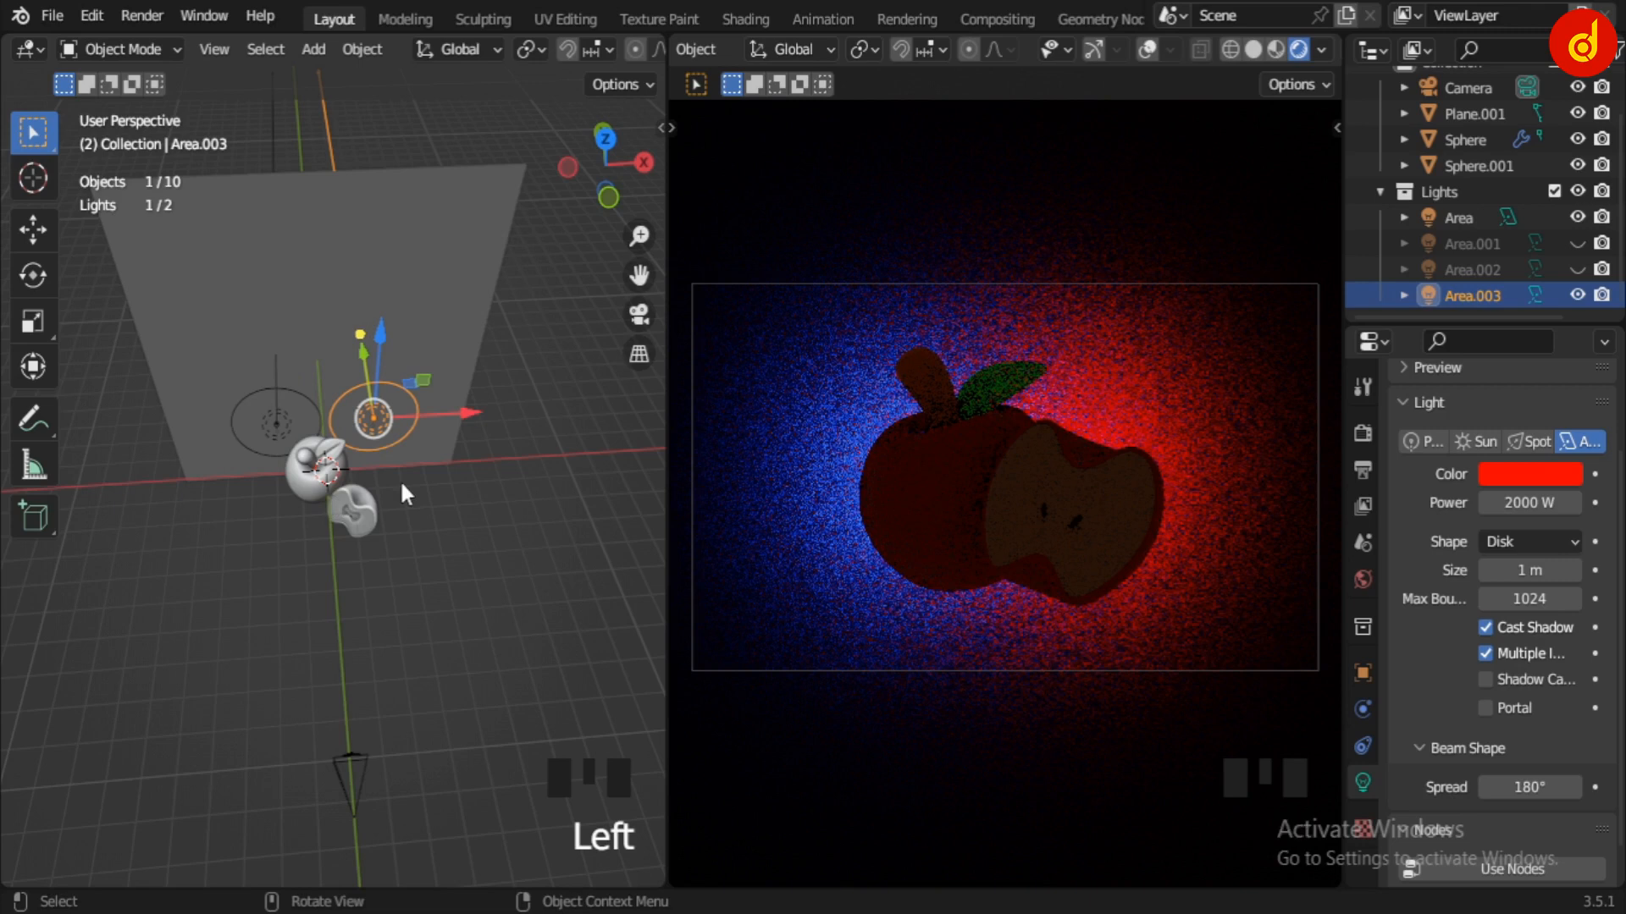
pyautogui.click(1575, 244)
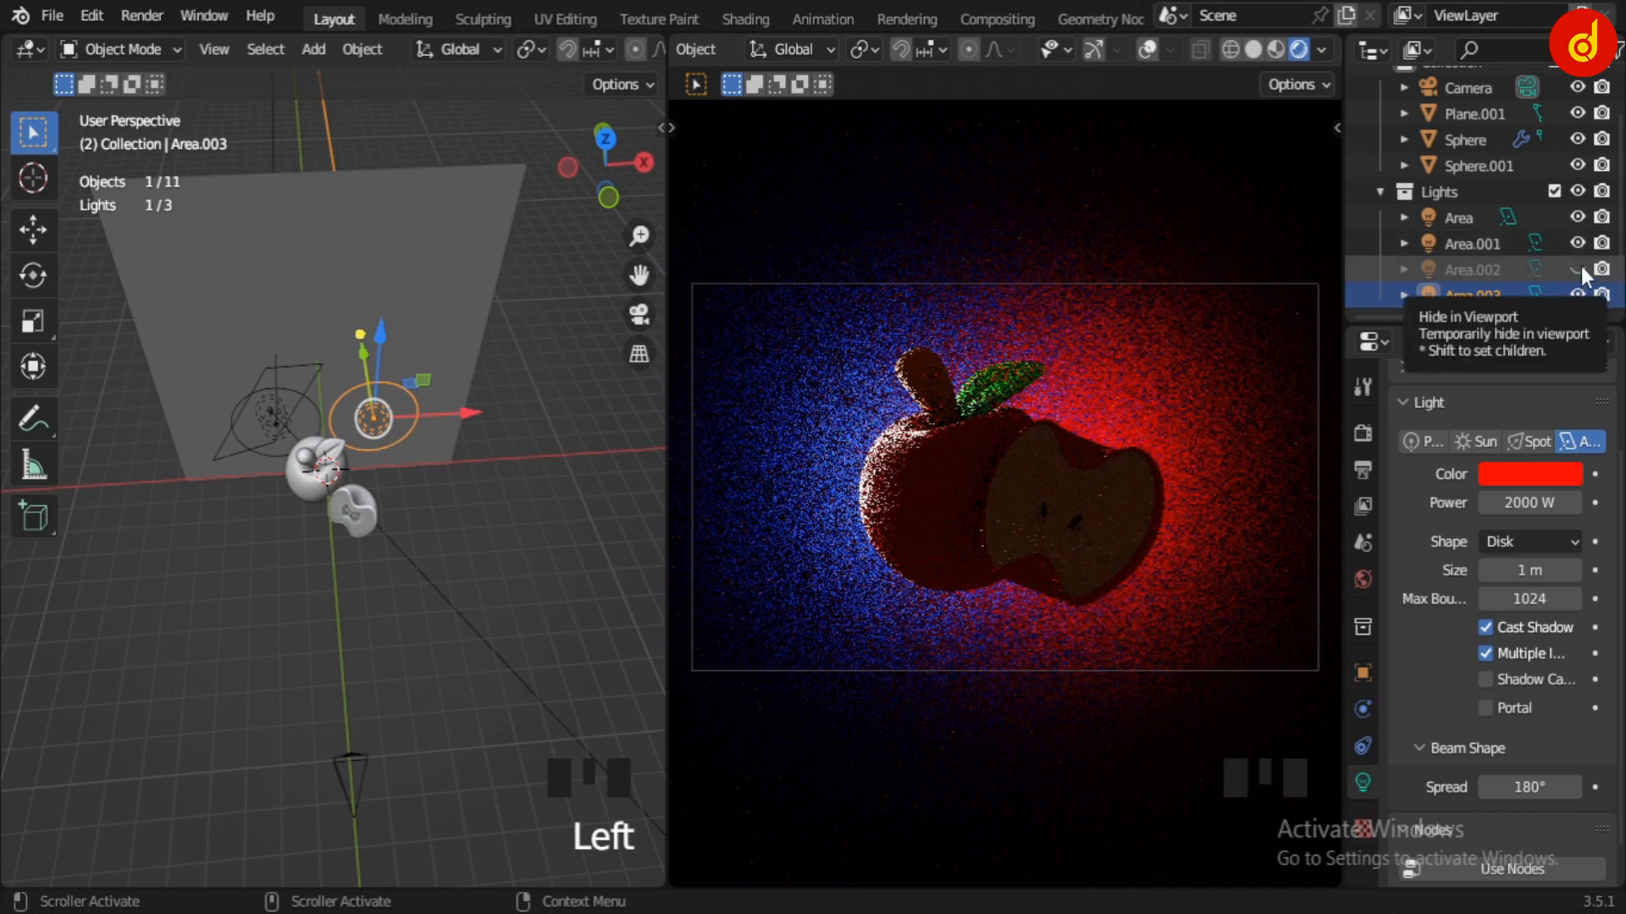
pyautogui.click(1577, 270)
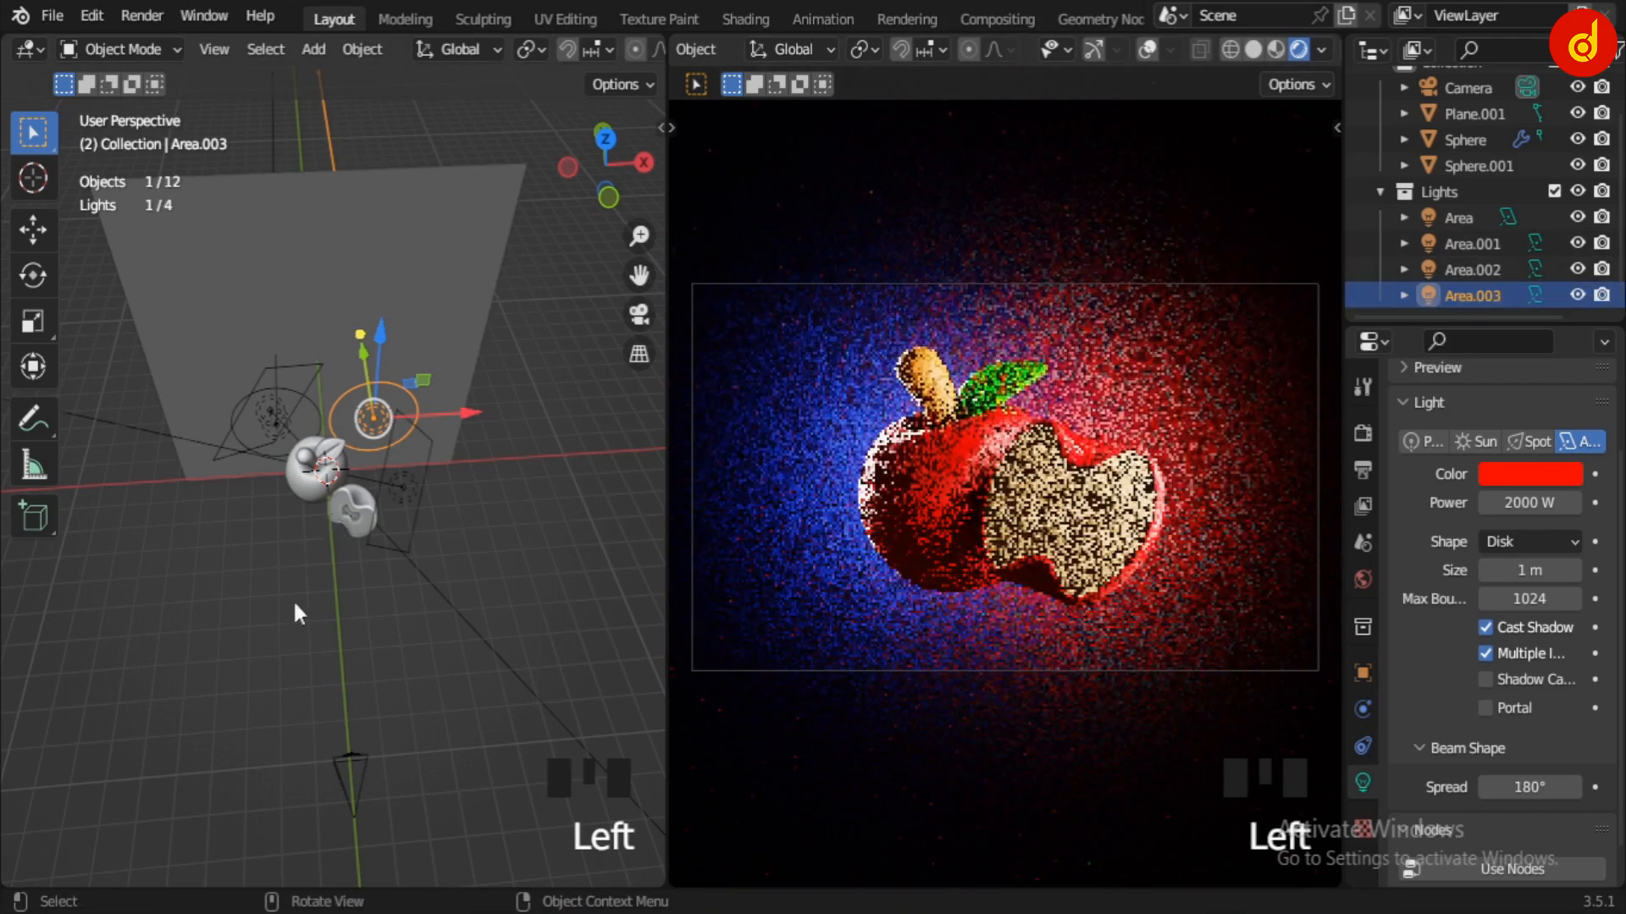
pyautogui.moveTo(297, 610); pyautogui.dragTo(370, 619, button='middle')
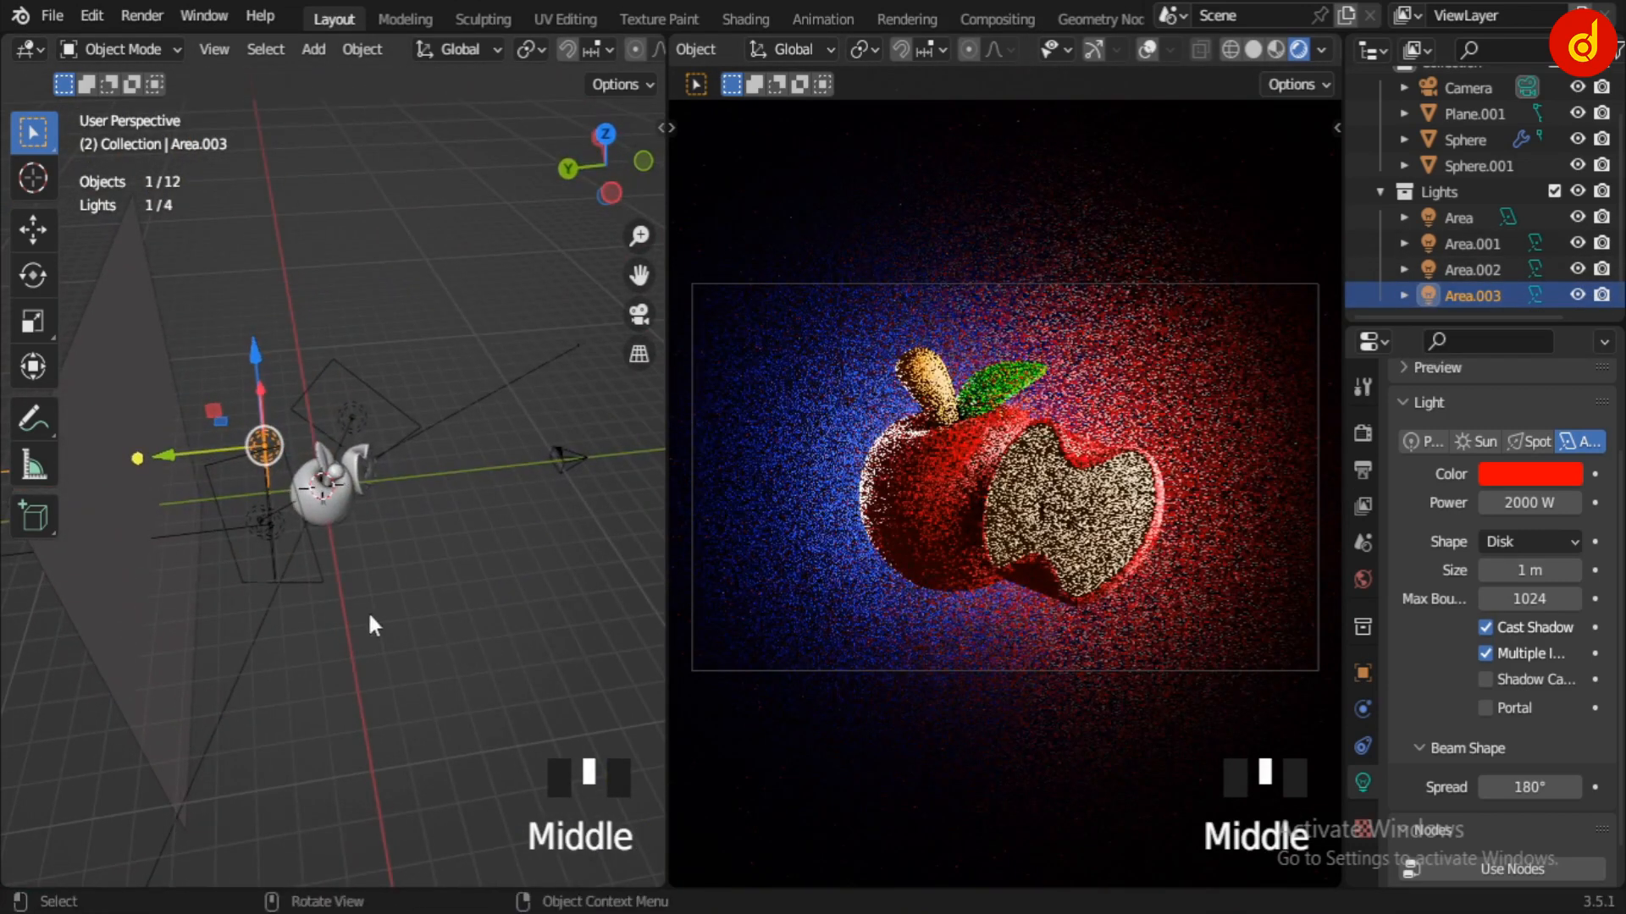
pyautogui.moveTo(489, 568); pyautogui.dragTo(345, 497, button='middle')
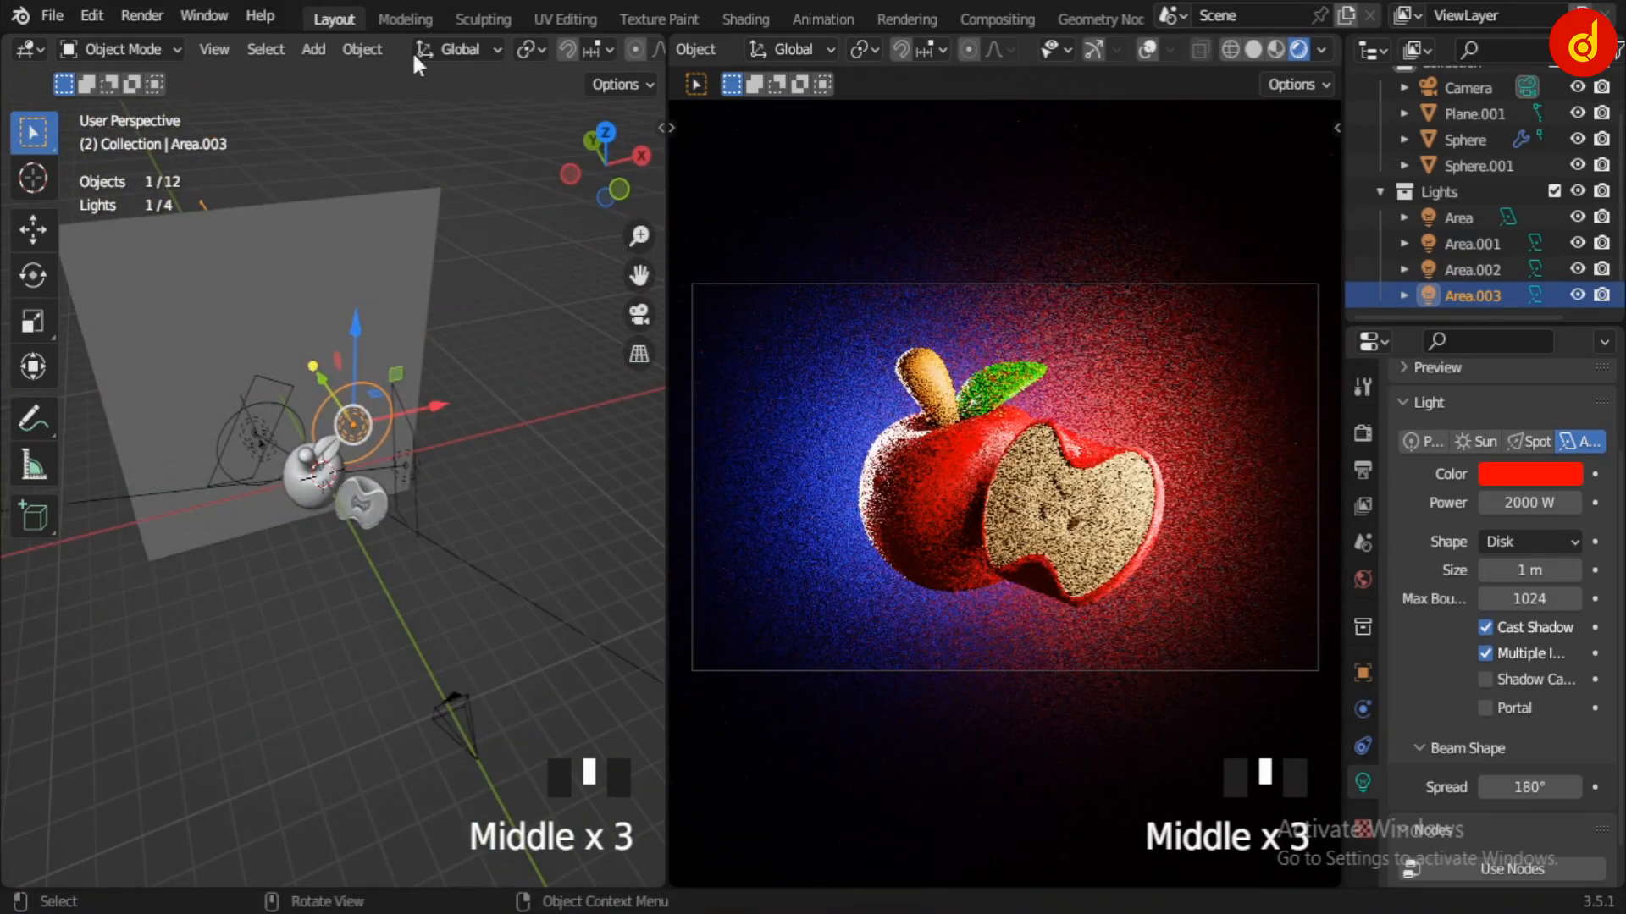
# Step: Switch to the Modeling workspace, show overlays and gizmos, and examine the layout of lights, camera and background plane
pyautogui.click(414, 17)
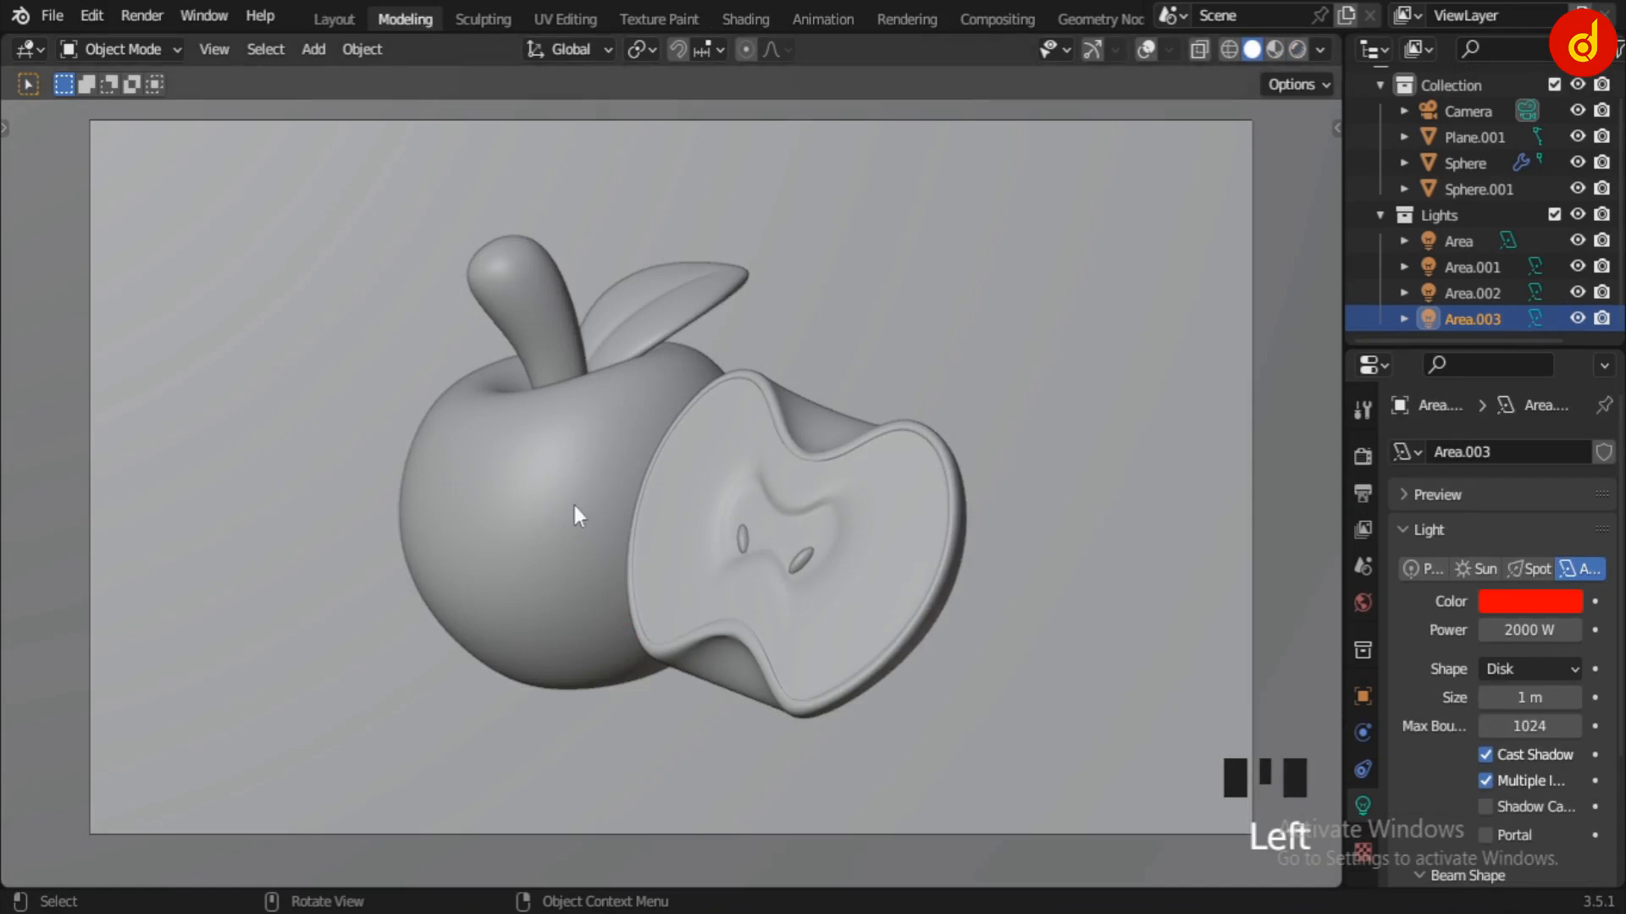
pyautogui.scroll(-4, 572, 501)
pyautogui.click(1148, 50)
pyautogui.click(1091, 49)
pyautogui.scroll(-3, 826, 461)
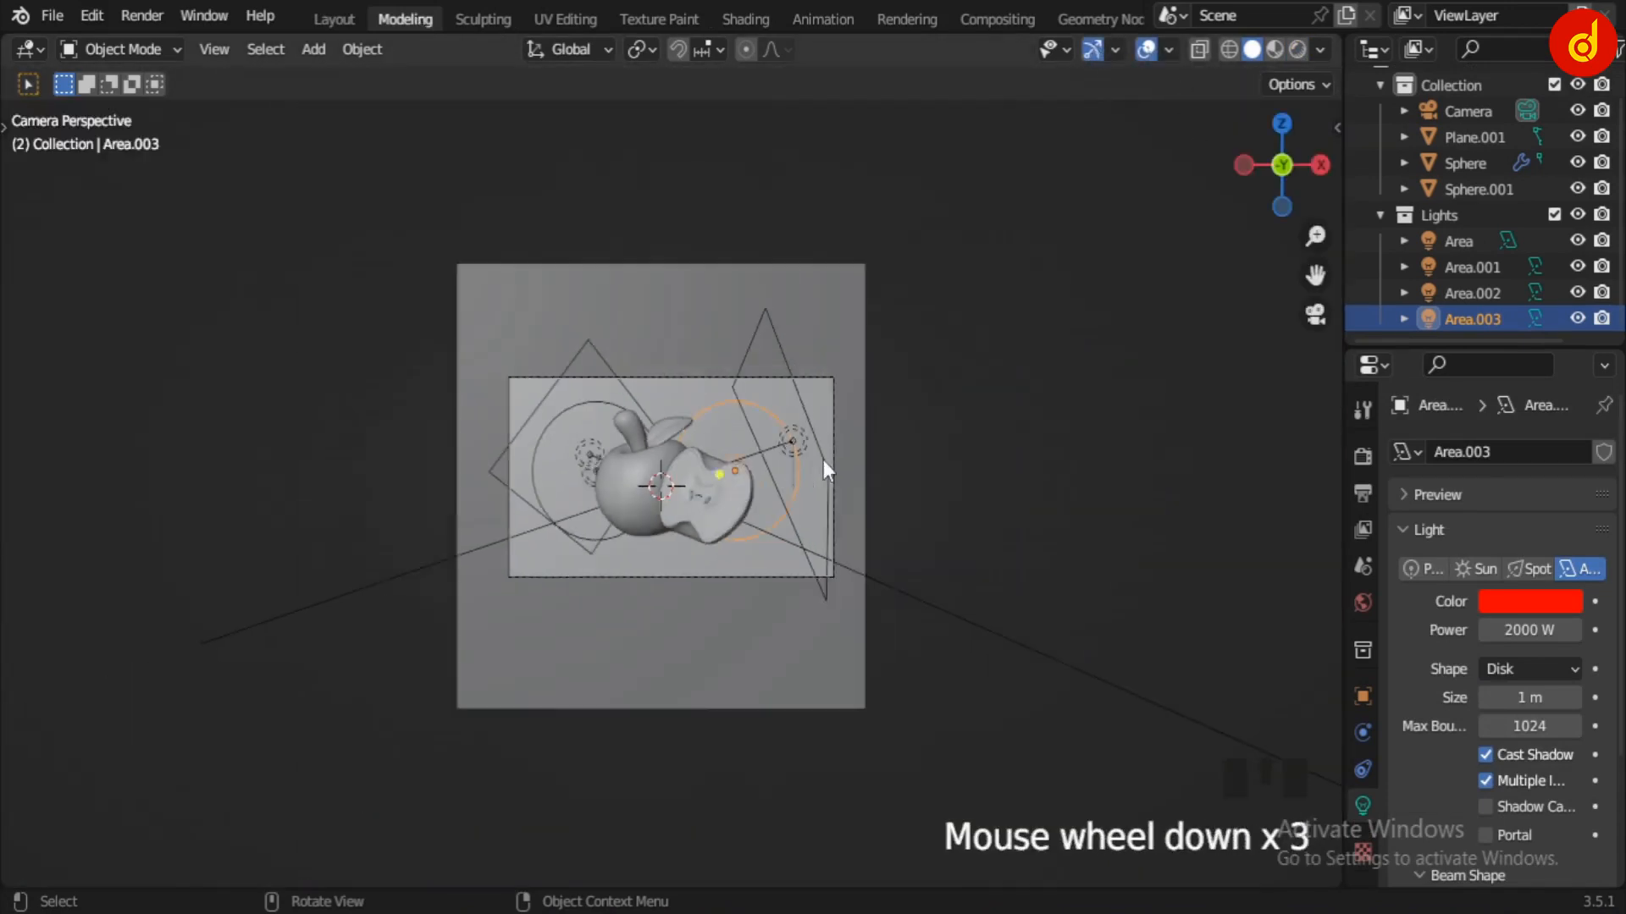
pyautogui.moveTo(826, 462); pyautogui.dragTo(927, 496, button='middle')
pyautogui.scroll(-3, 927, 492)
pyautogui.scroll(-2, 762, 752)
pyautogui.moveTo(754, 748); pyautogui.dragTo(178, 659, button='middle')
pyautogui.moveTo(435, 660); pyautogui.dragTo(555, 672, button='middle')
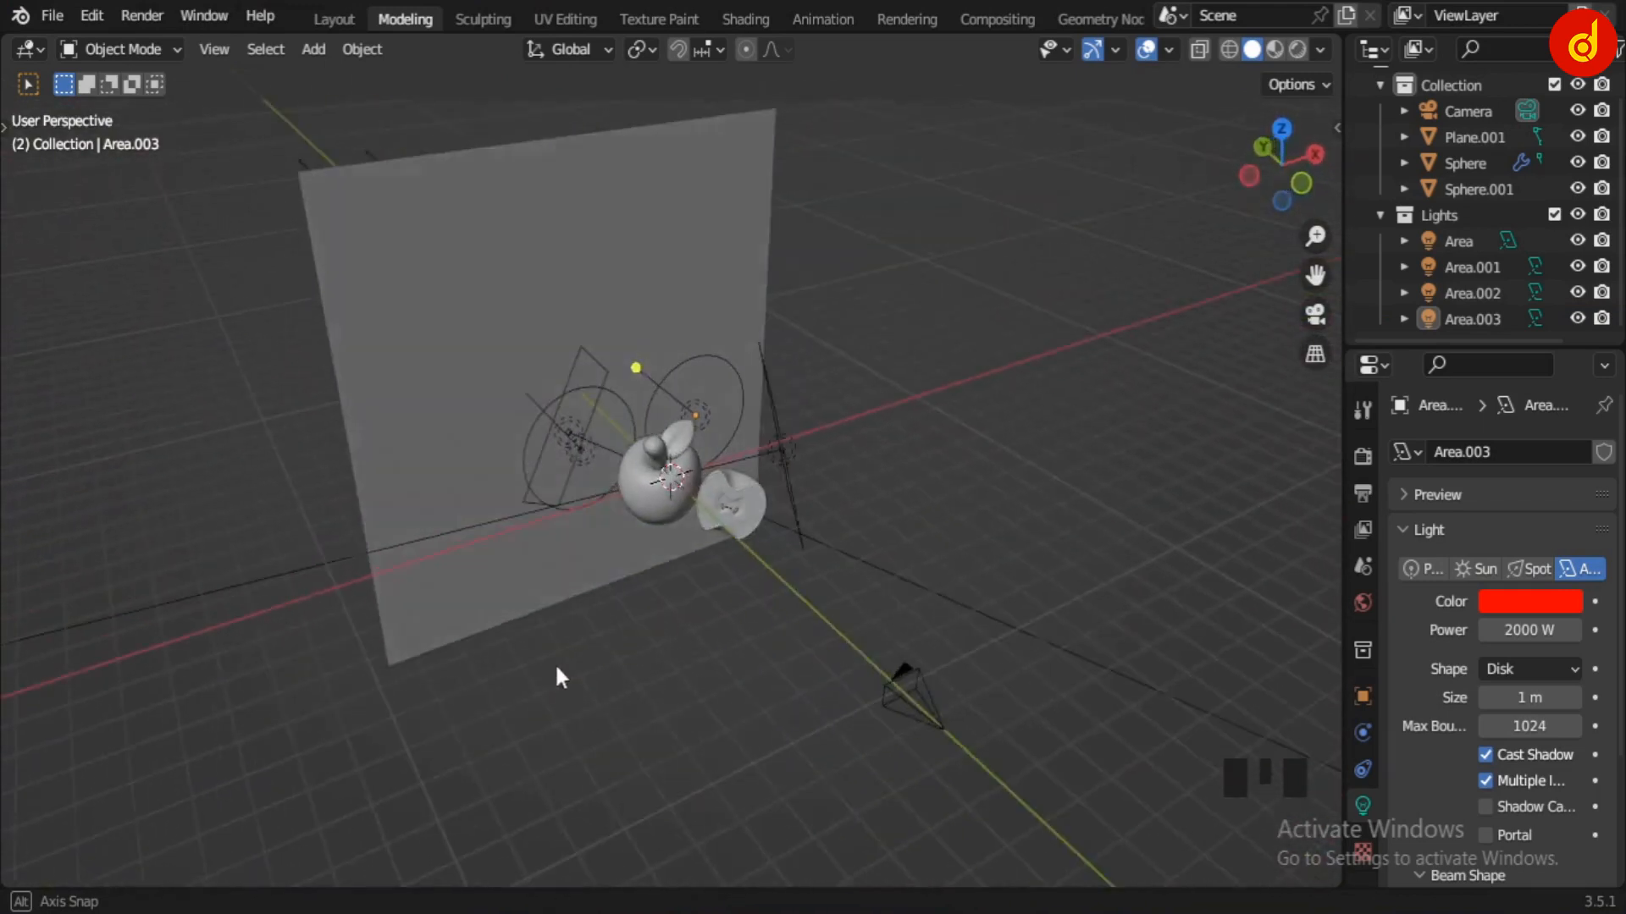
# Step: Preview the scene in material preview shading, and return to the camera view
pyautogui.click(1274, 49)
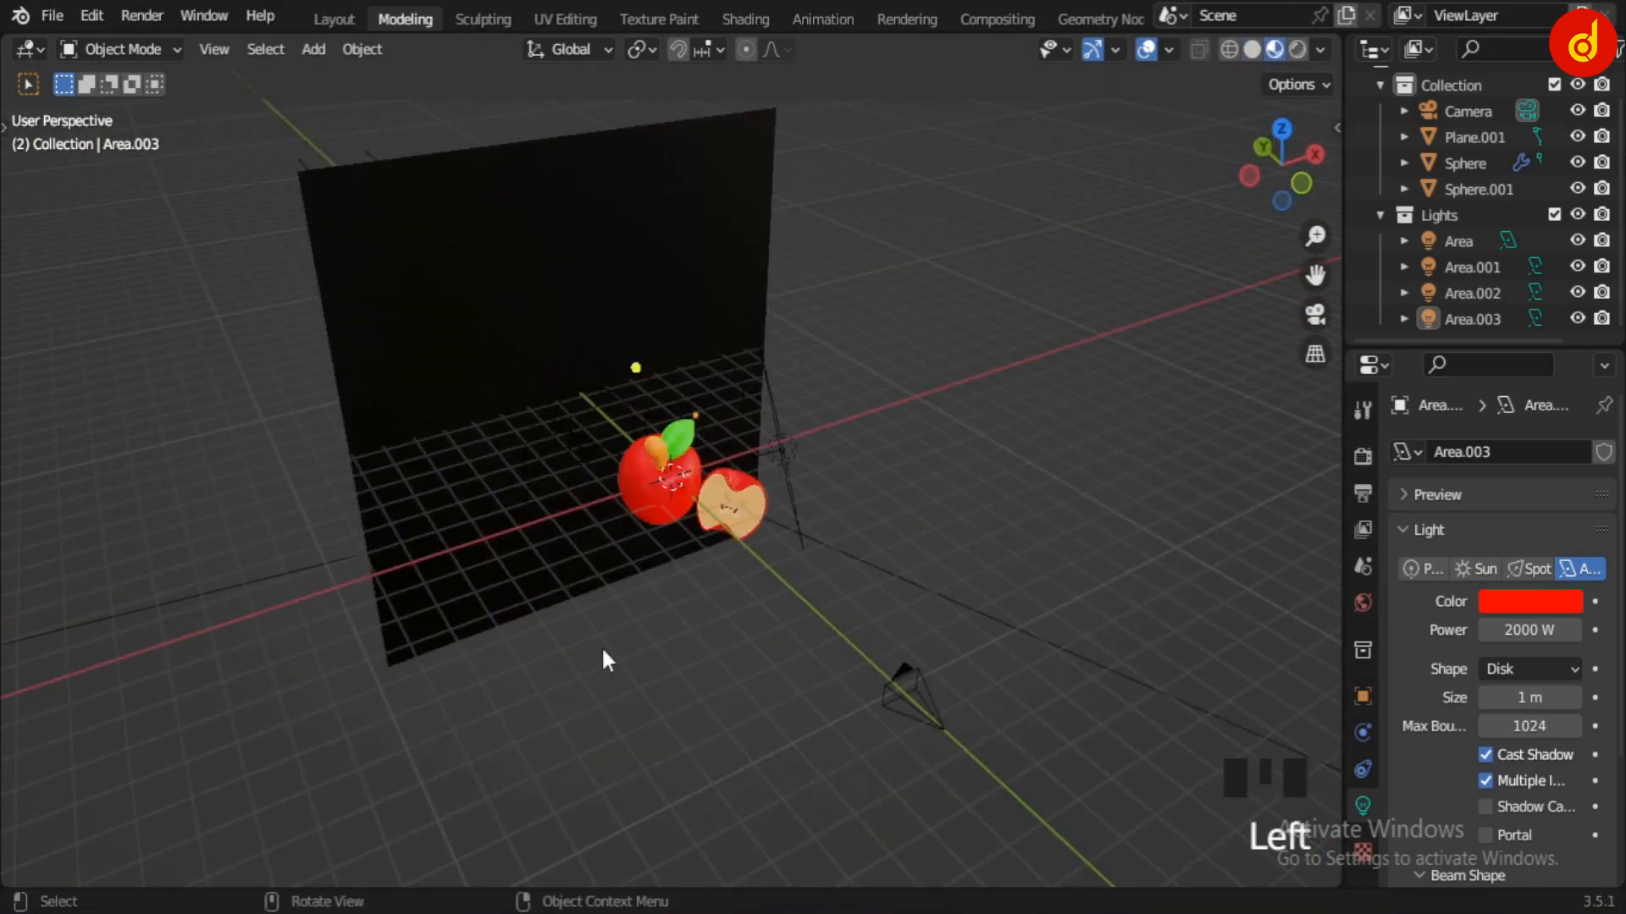
pyautogui.moveTo(564, 638); pyautogui.dragTo(429, 603, button='middle')
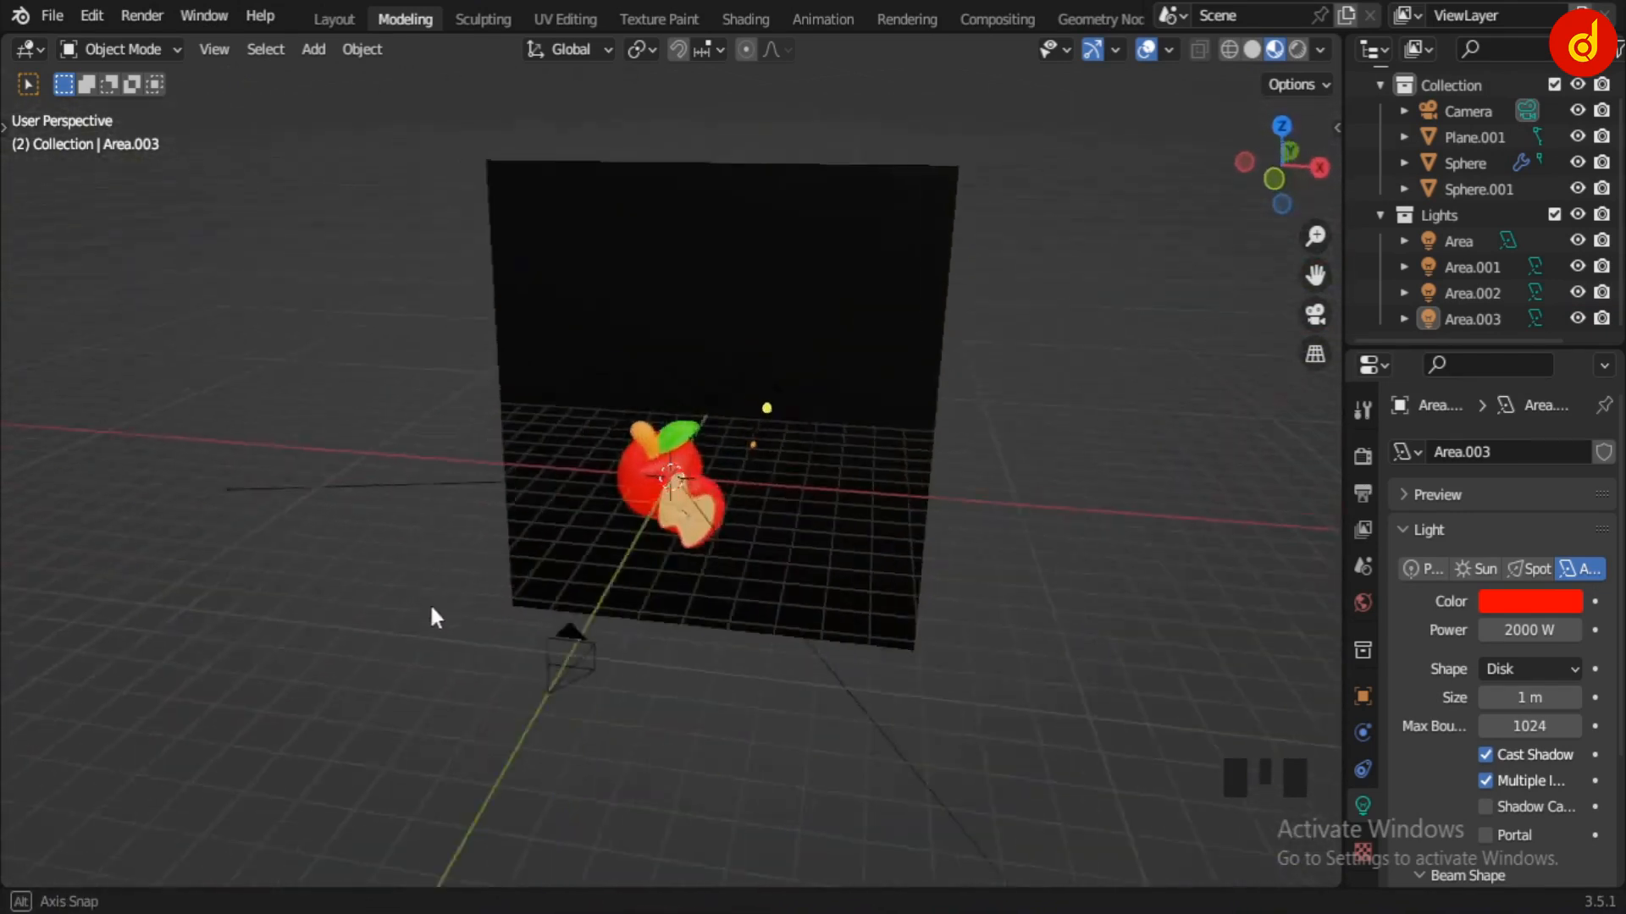
pyautogui.press('KP_0')
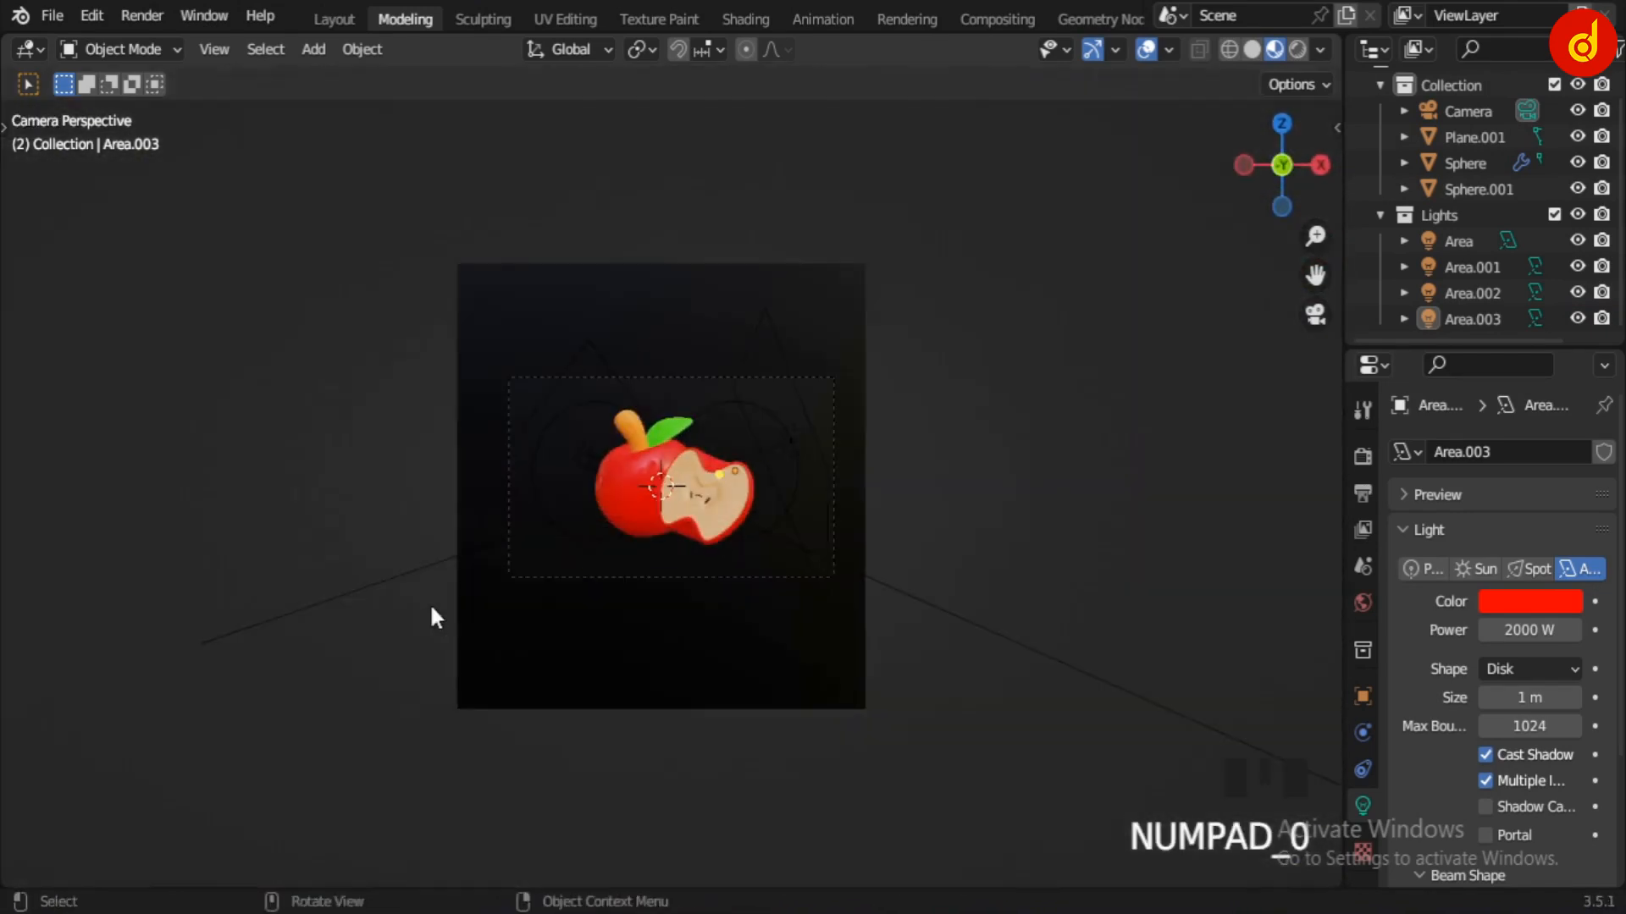
# Step: Switch to solid shading and fit the camera frame in the viewport
pyautogui.click(1251, 51)
pyautogui.press('Home')
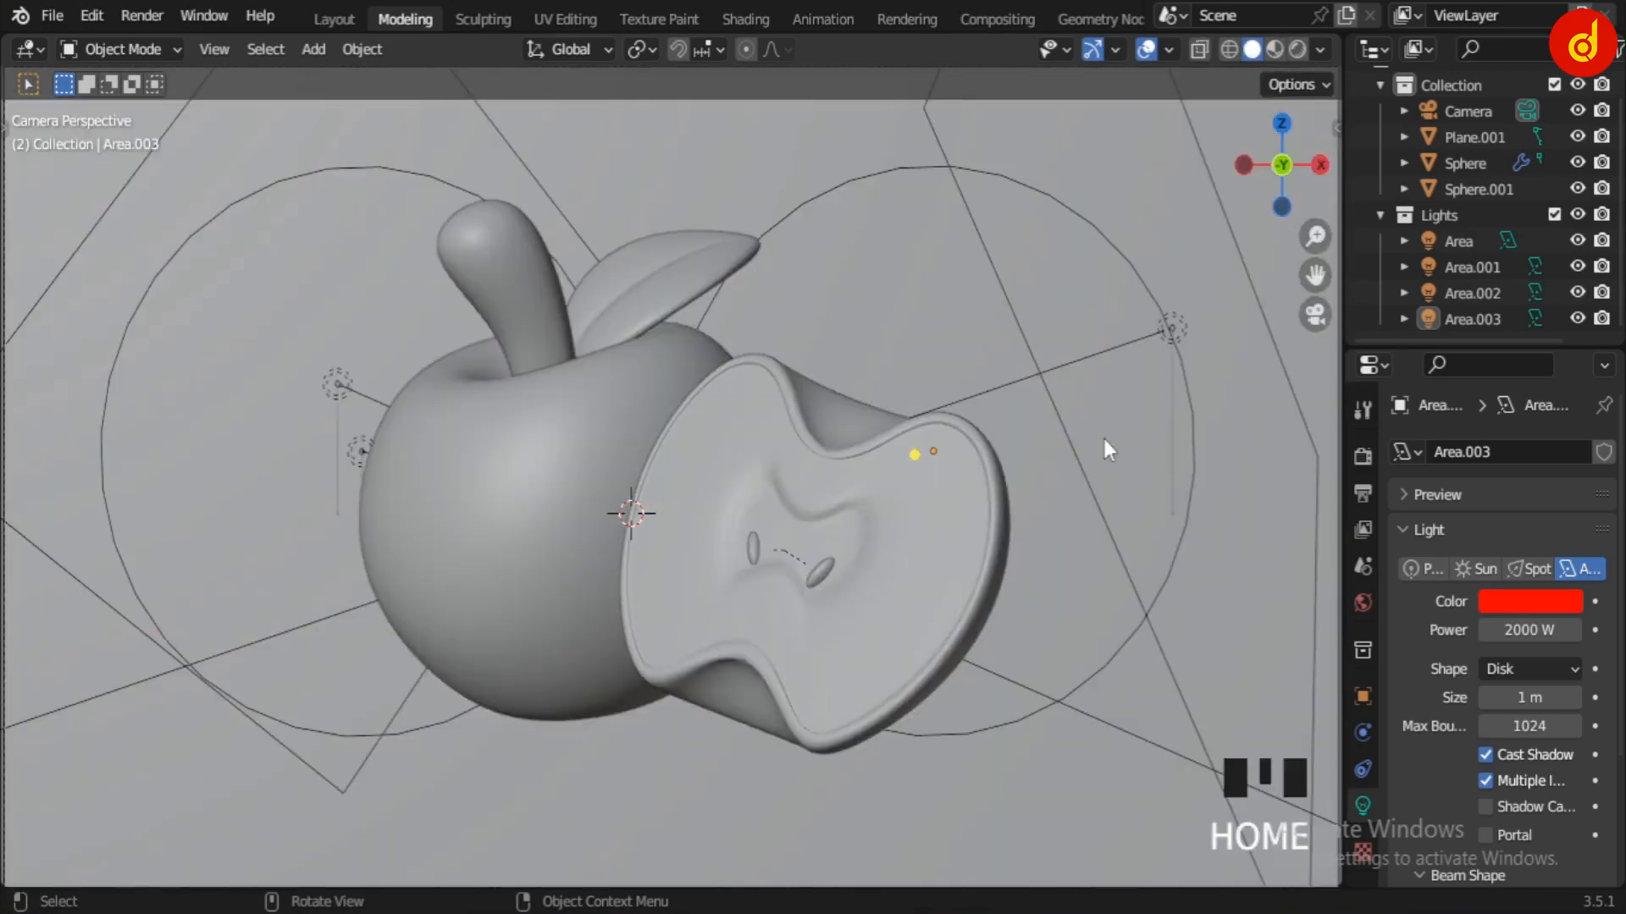
pyautogui.scroll(-2, 1102, 436)
pyautogui.scroll(1, 1103, 436)
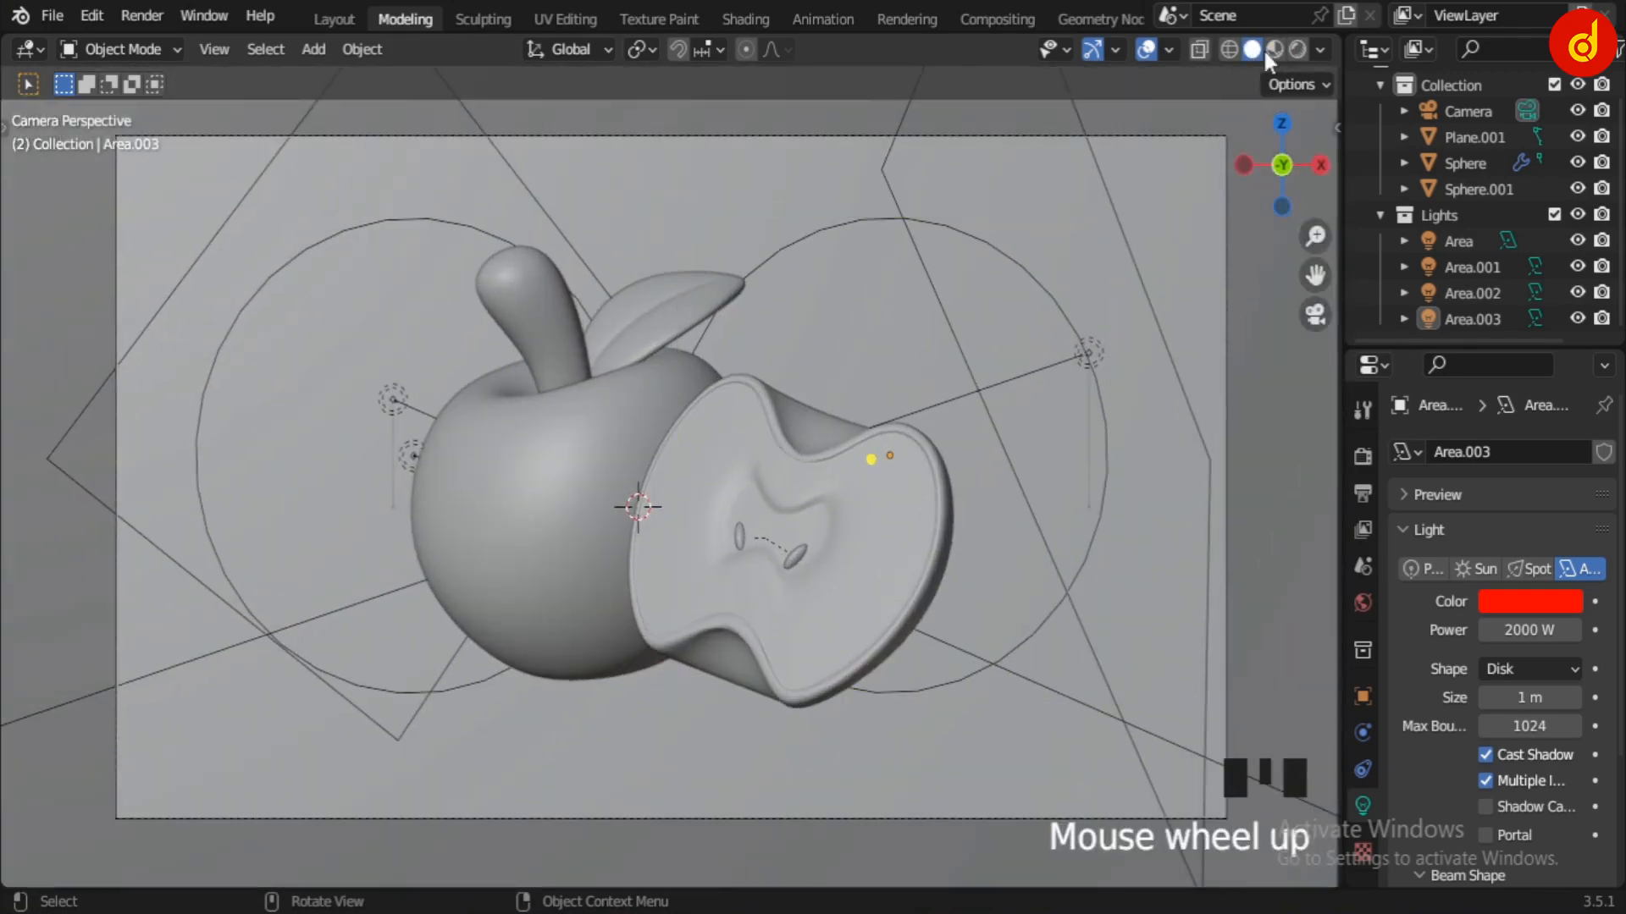
# Step: Show the camera view in material preview and then rendered shading, and hide the overlays and gizmos
pyautogui.click(1276, 49)
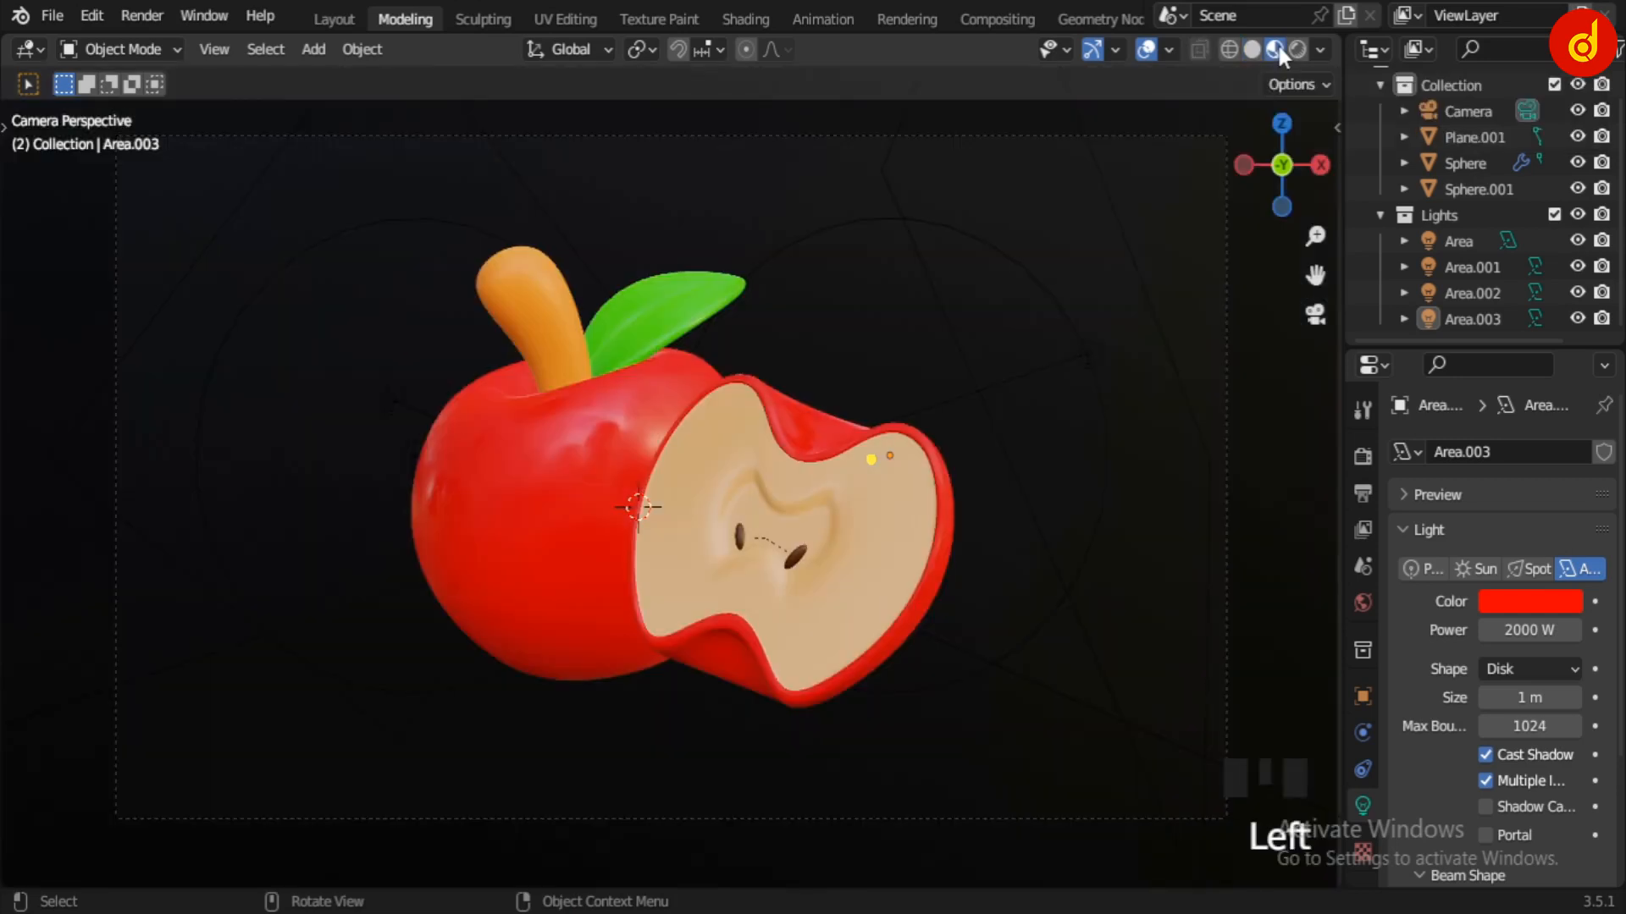
pyautogui.click(1297, 50)
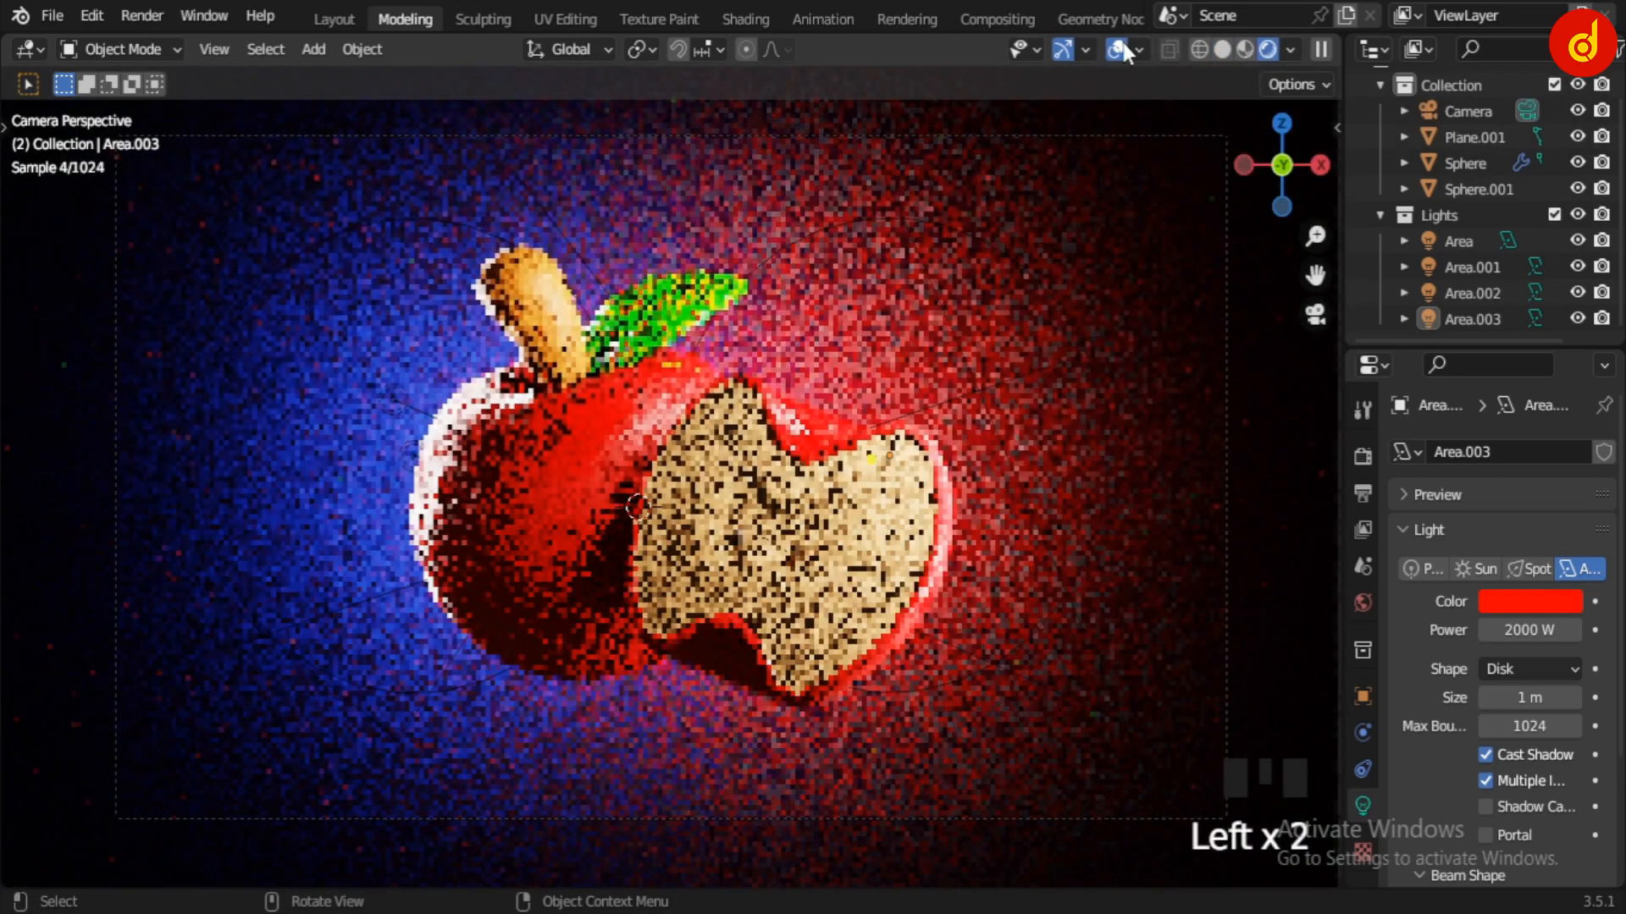
pyautogui.click(1120, 49)
pyautogui.click(1062, 49)
# Step: Open the scene's render properties and review the Cycles engine and sampling settings
pyautogui.scroll(1, 1439, 262)
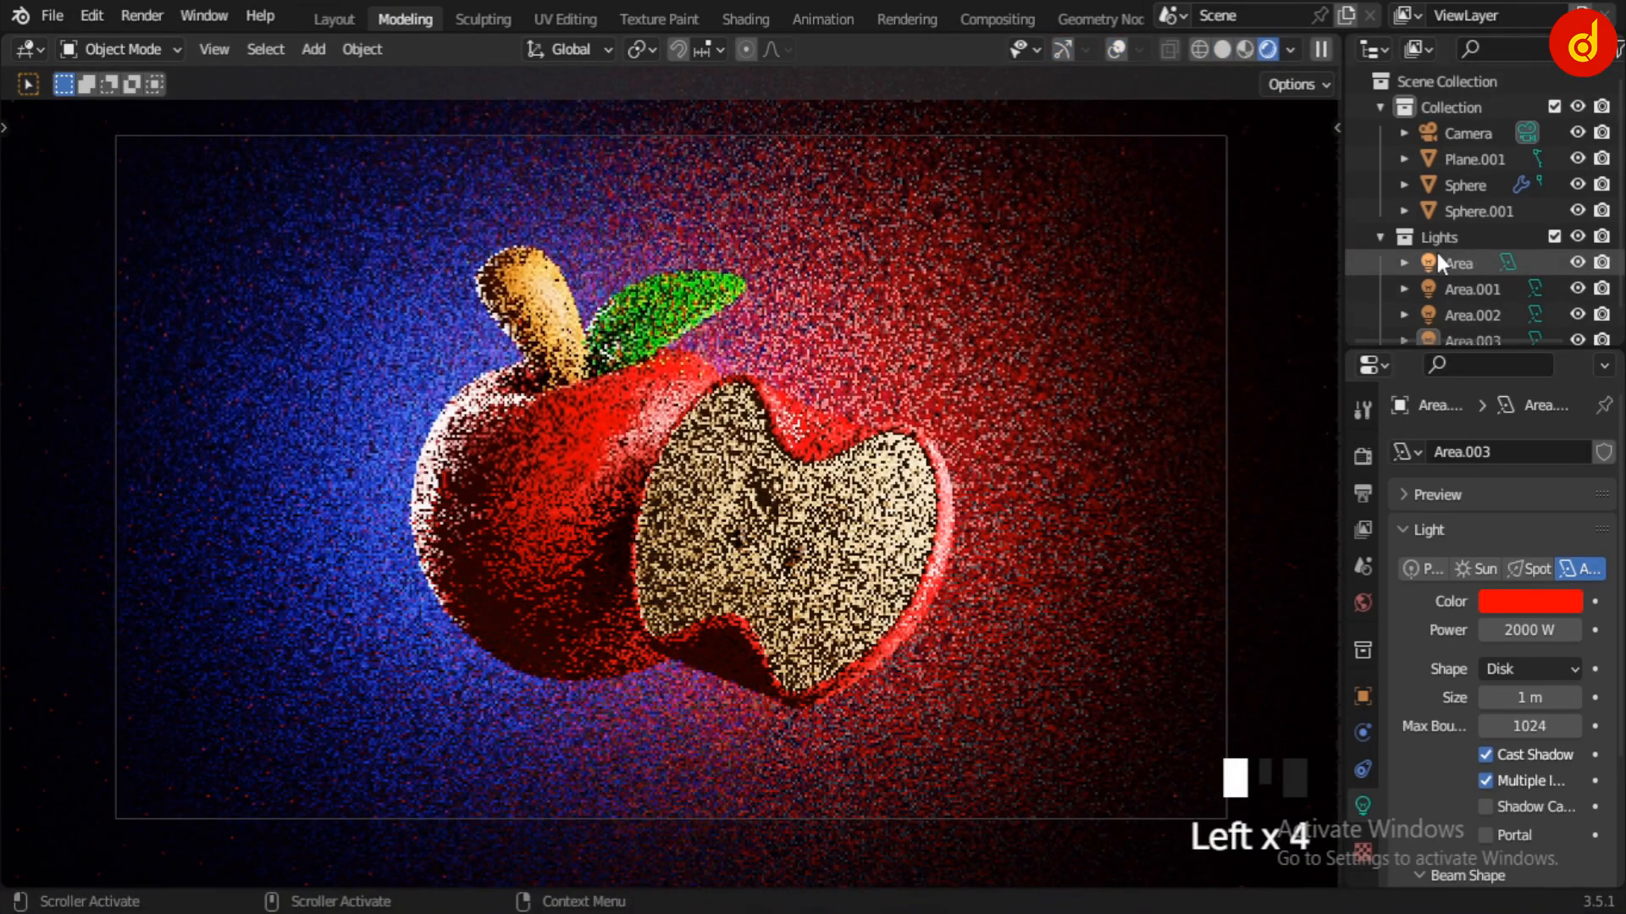
pyautogui.scroll(-3, 1436, 253)
pyautogui.click(1362, 457)
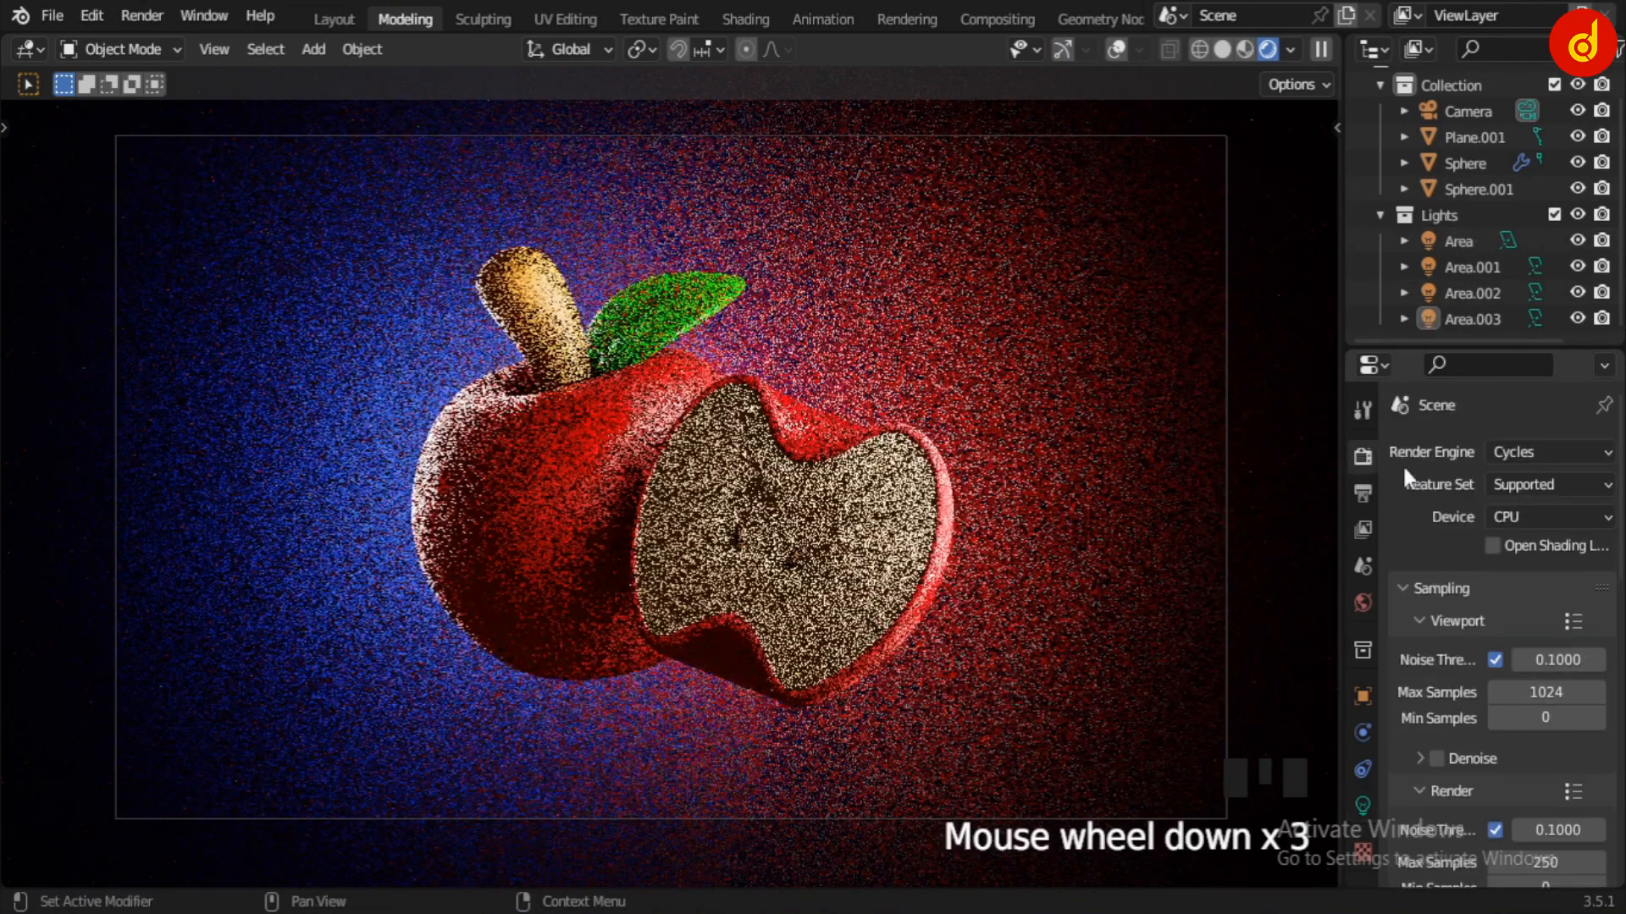
pyautogui.click(1616, 498)
pyautogui.moveTo(1618, 498)
pyautogui.mouseDown()
pyautogui.moveTo(1617, 796)
pyautogui.moveTo(1617, 500)
pyautogui.mouseUp()
pyautogui.click(1617, 796)
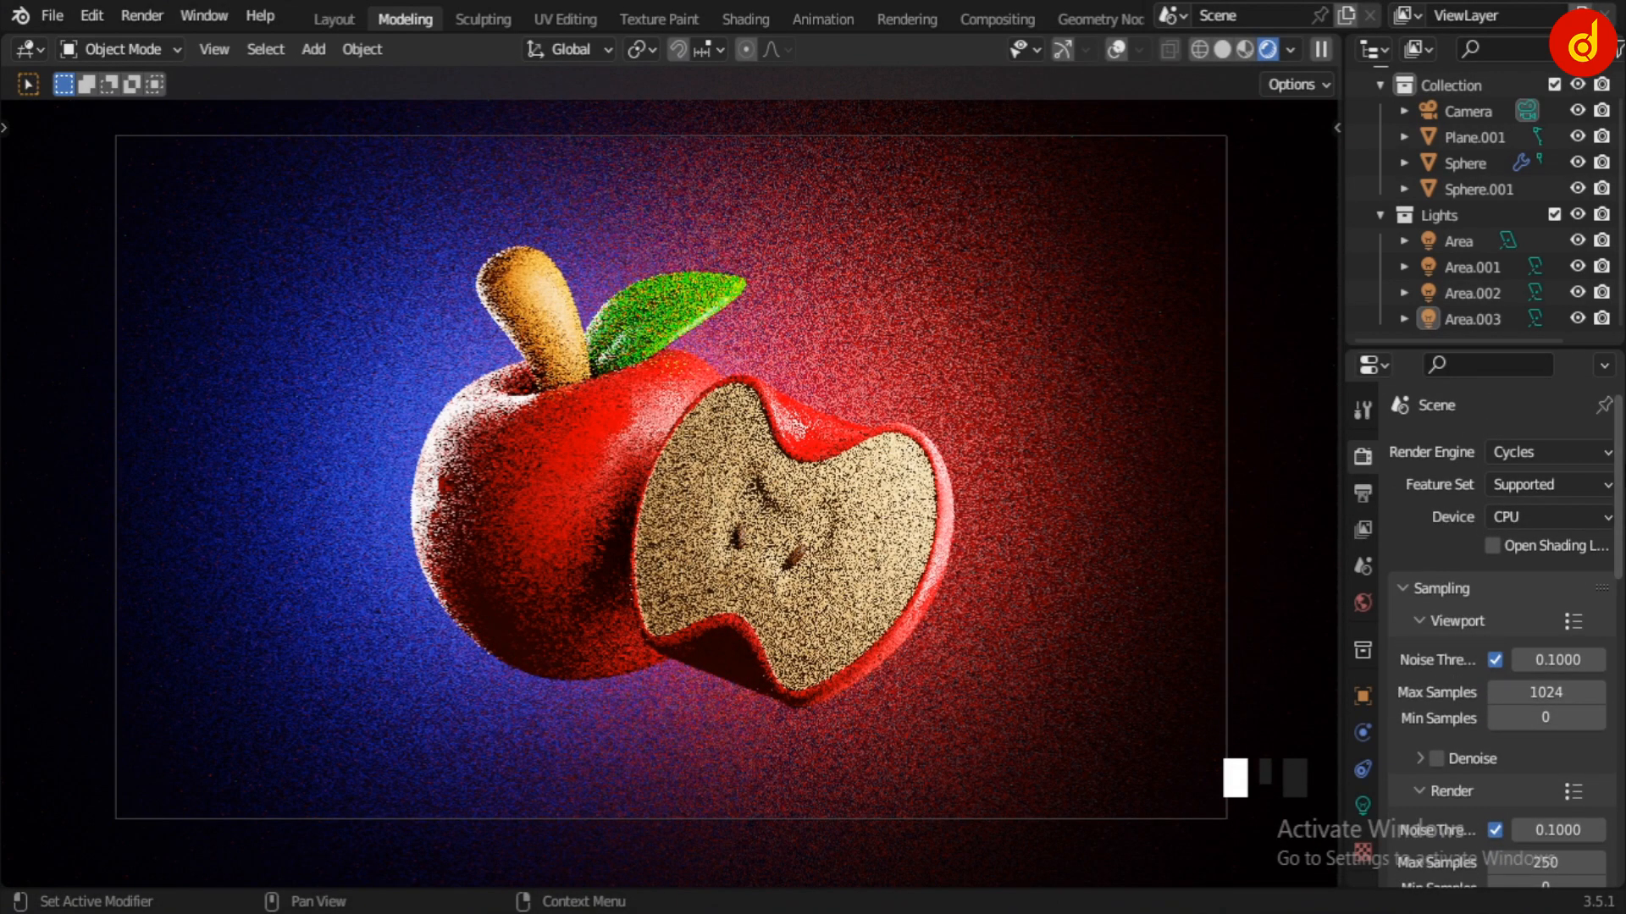
pyautogui.click(1438, 471)
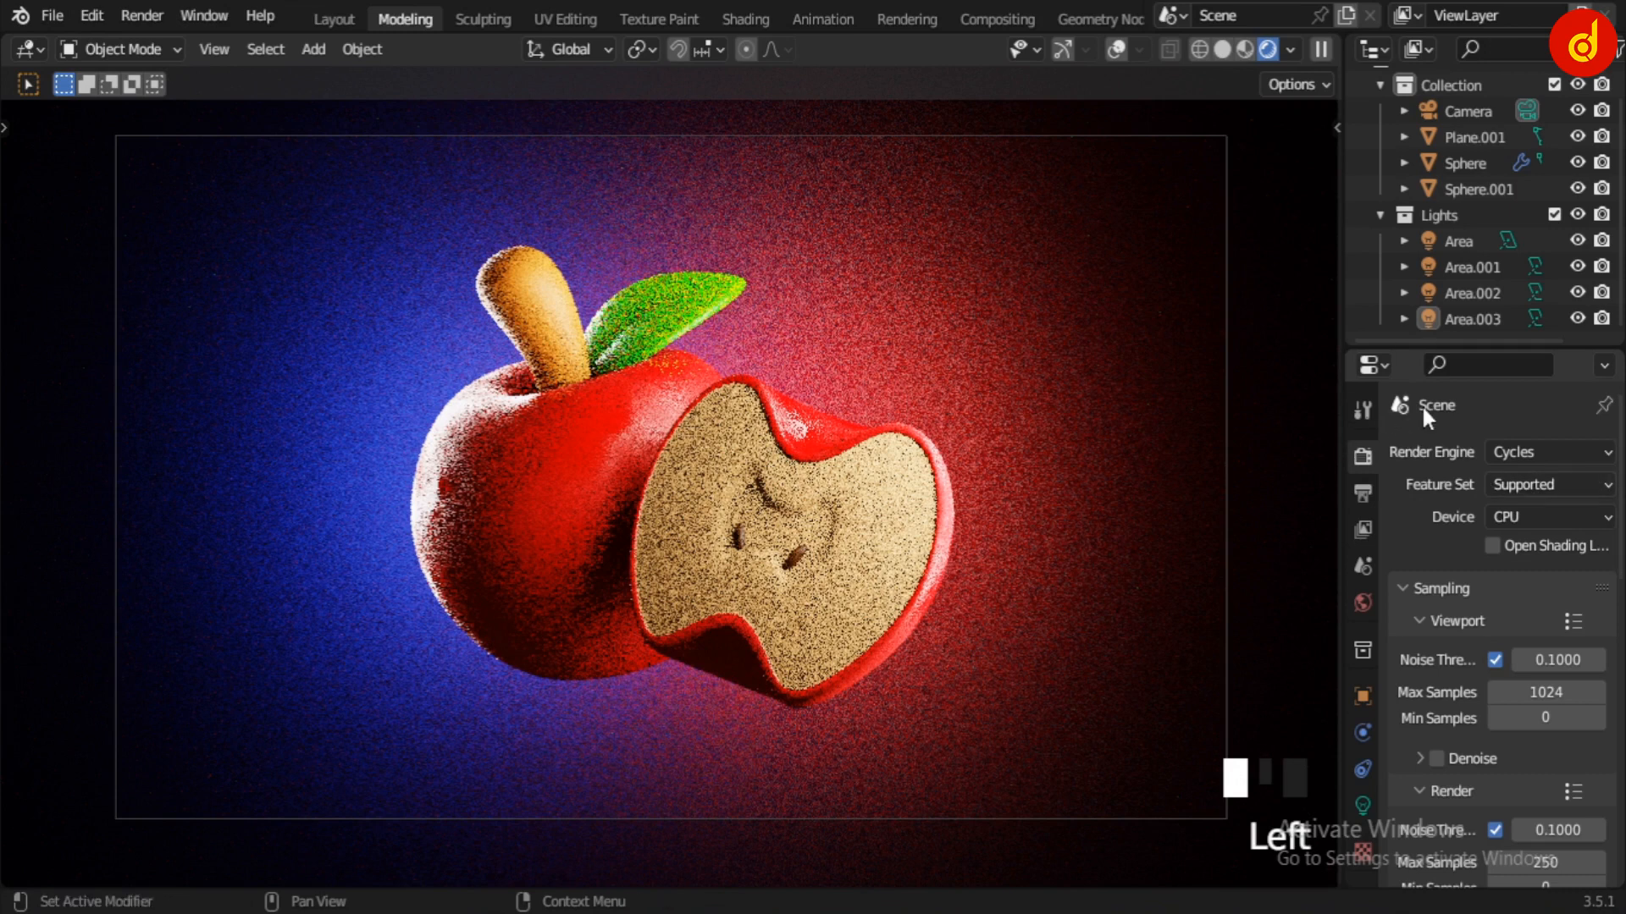